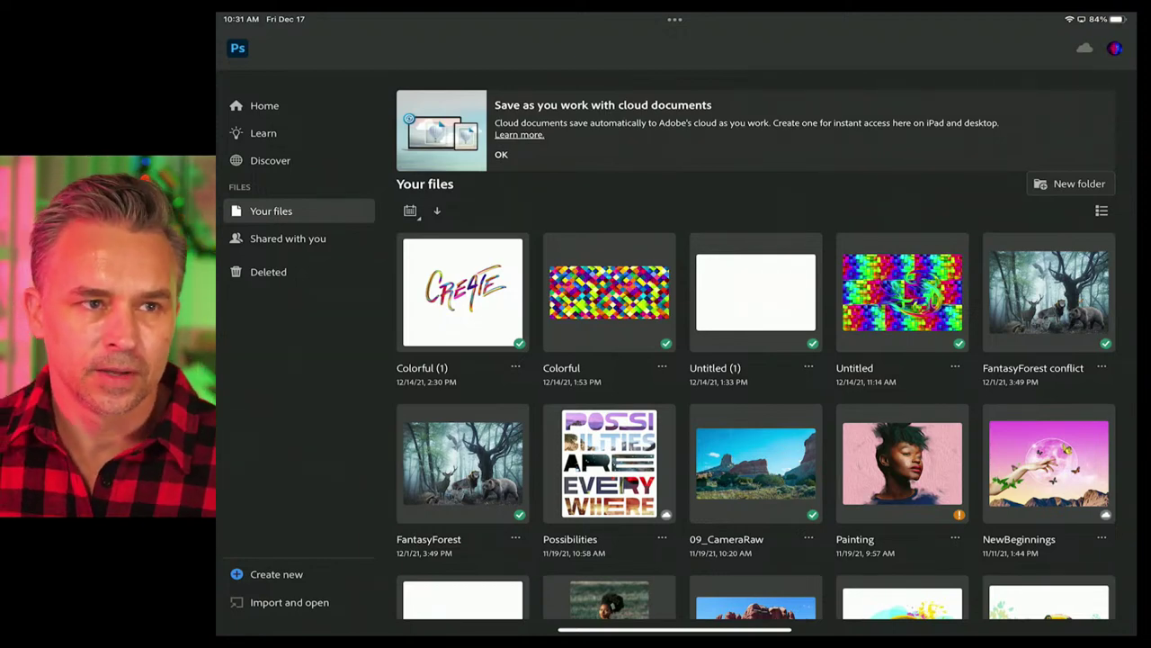
Refresh the cloud files and open the document Colorful from Your files
left_click_drag(756, 297, 755, 378)
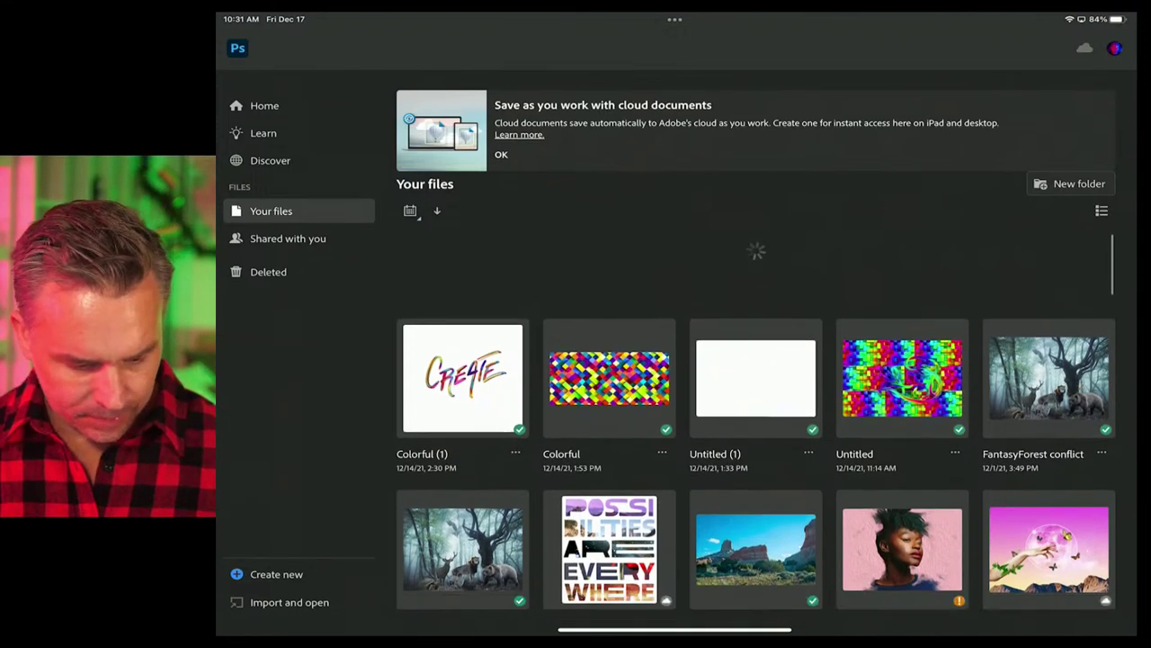
left_click(265, 106)
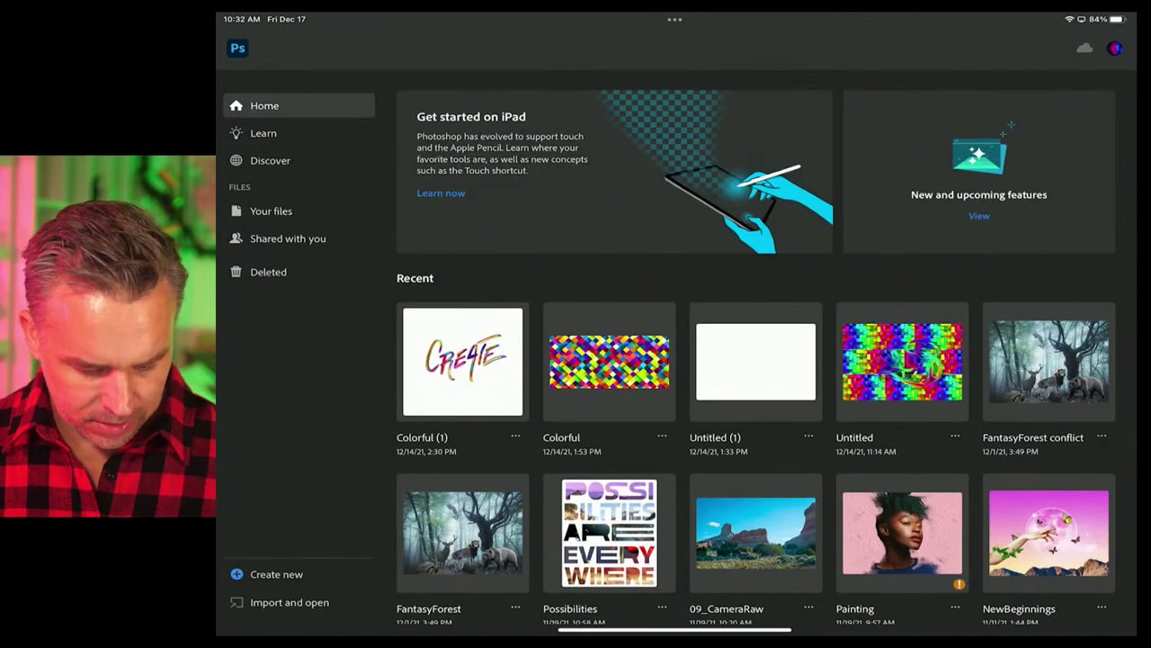
left_click(271, 211)
left_click(609, 292)
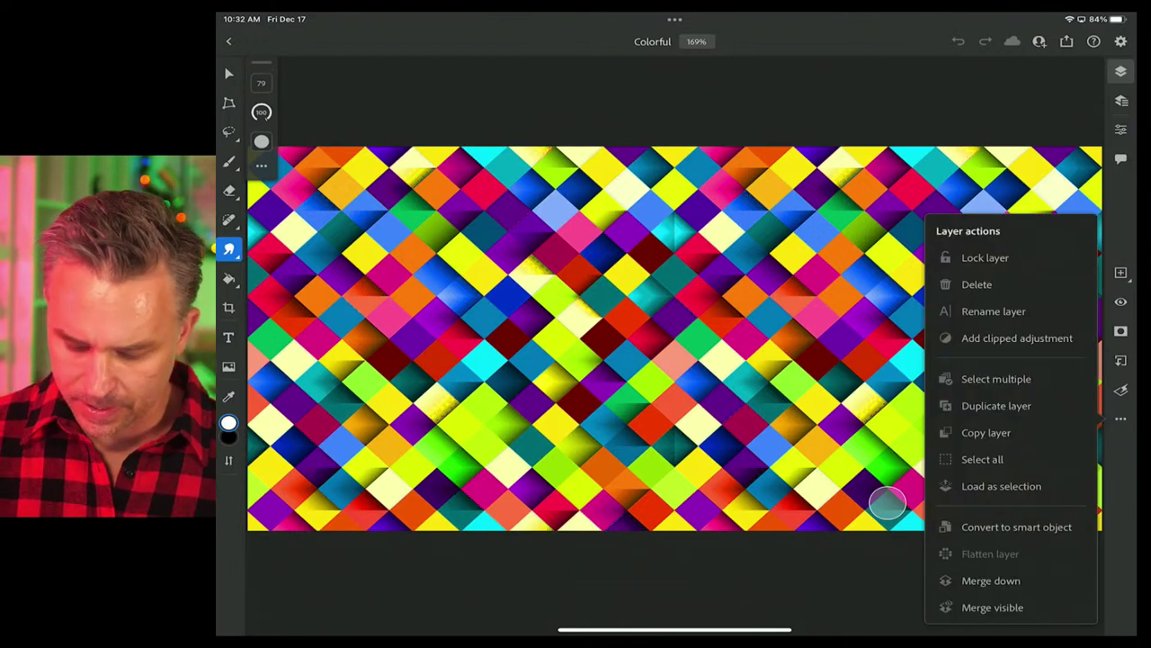
Delete the extra layer and open and confirm a free transform of the diamond pattern layer without altering it
left_click(976, 284)
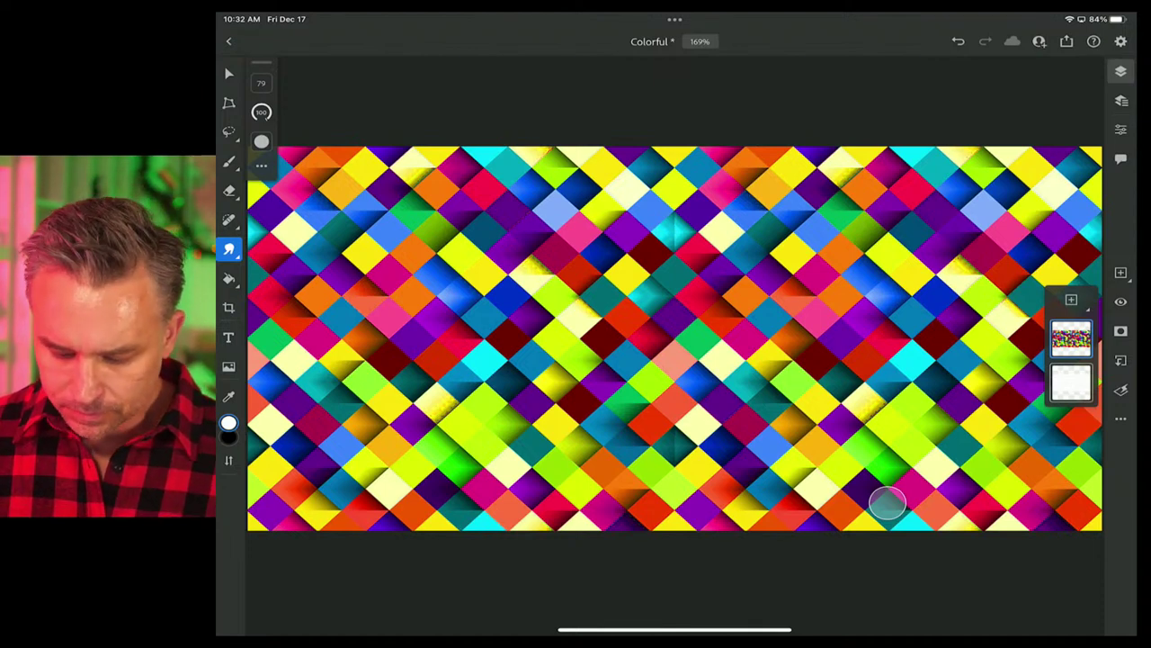
scroll(888, 502, "down", 3)
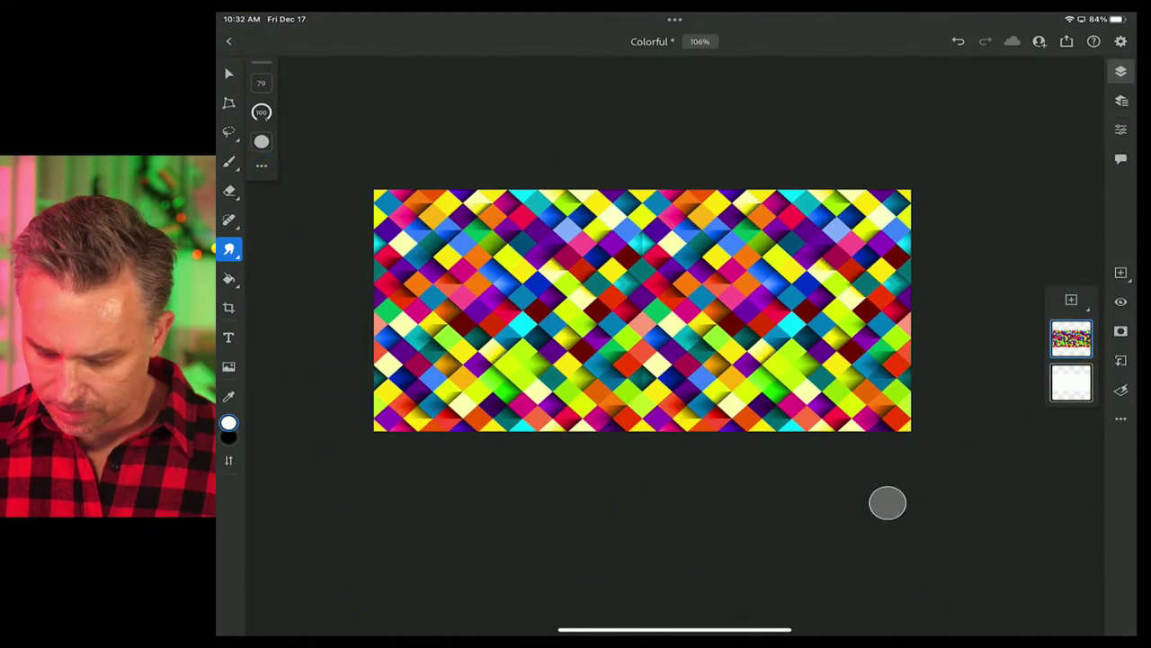
left_click(1071, 339)
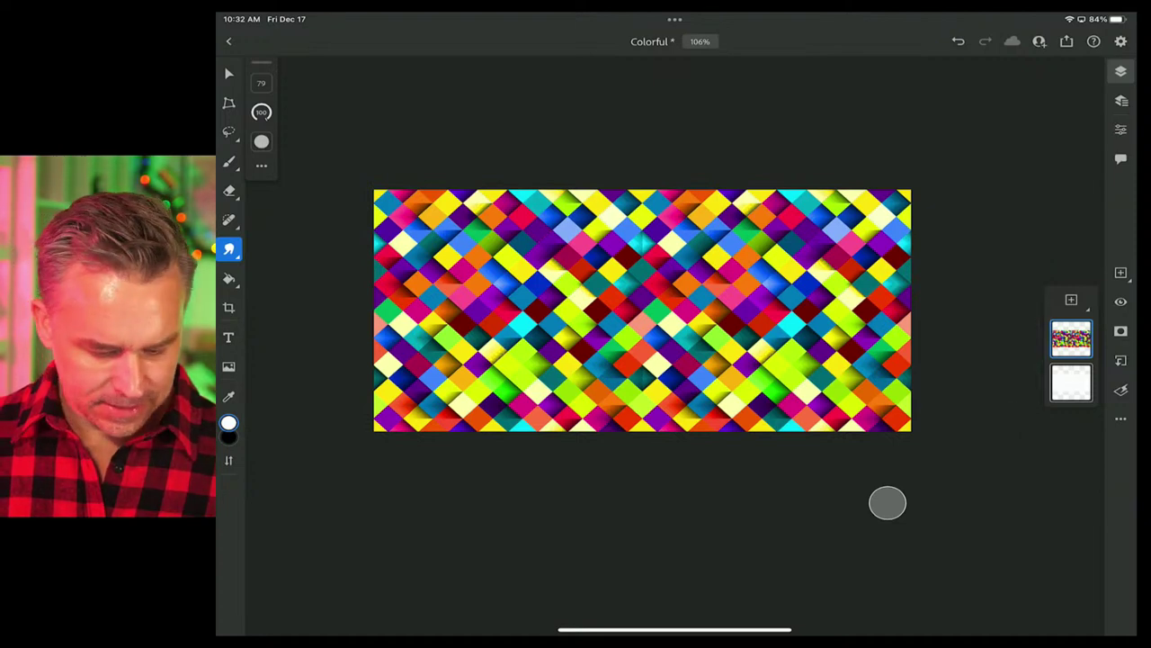
key("super+t")
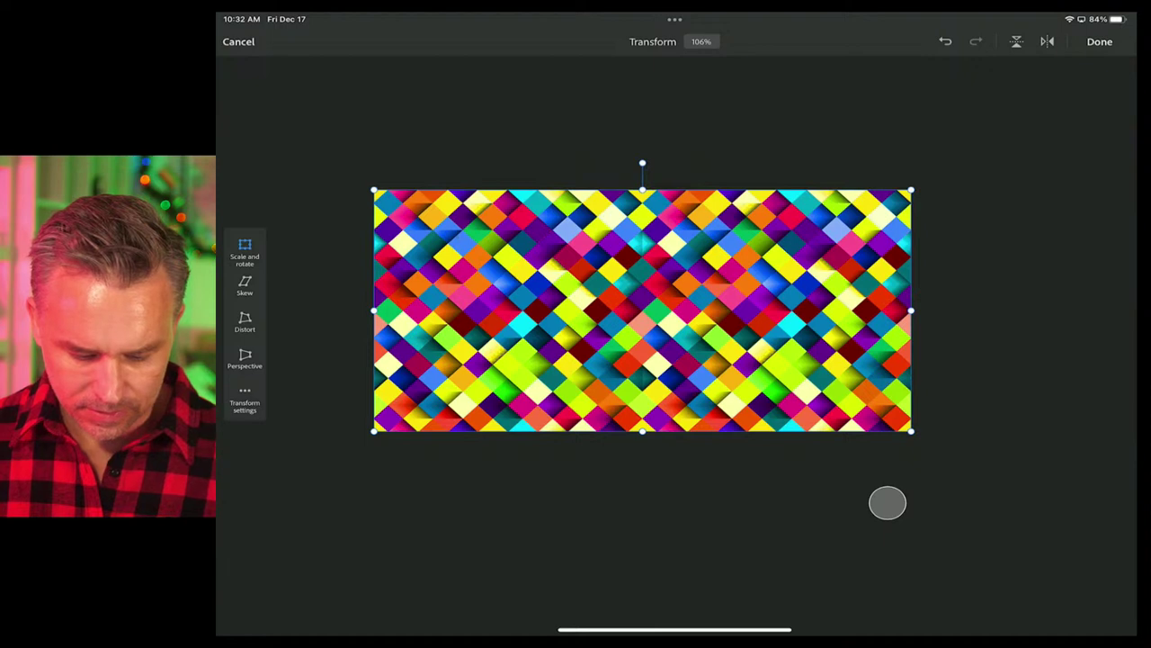
key("Return")
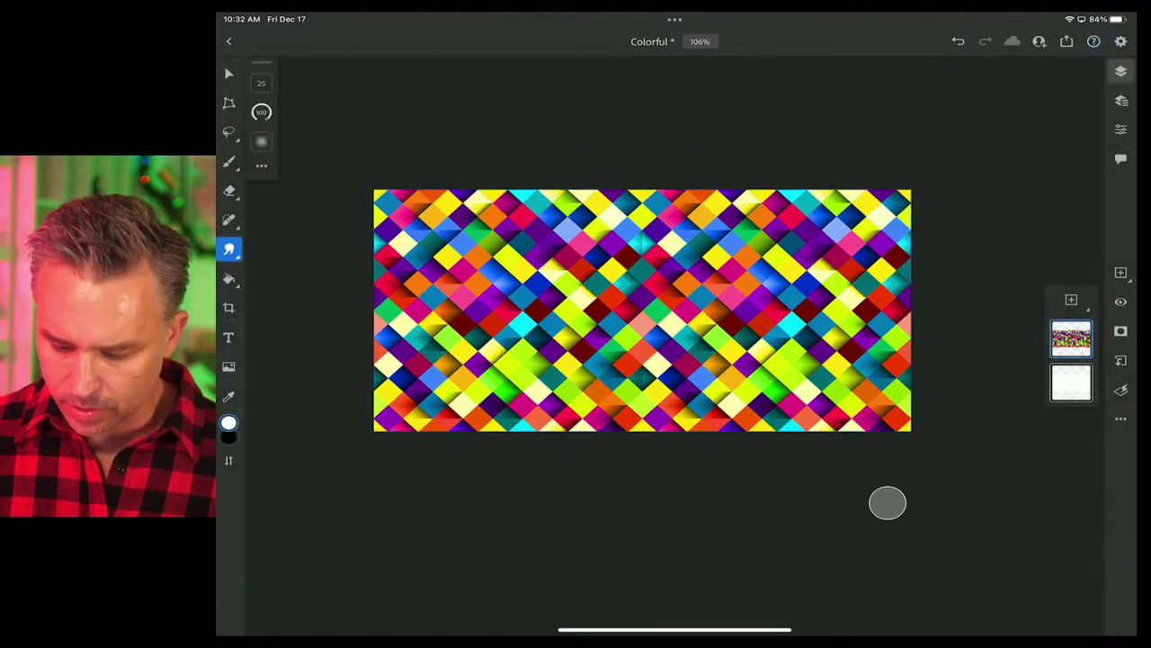
Add an empty layer above the diamond pattern layer
left_click(1071, 300)
left_click(932, 220)
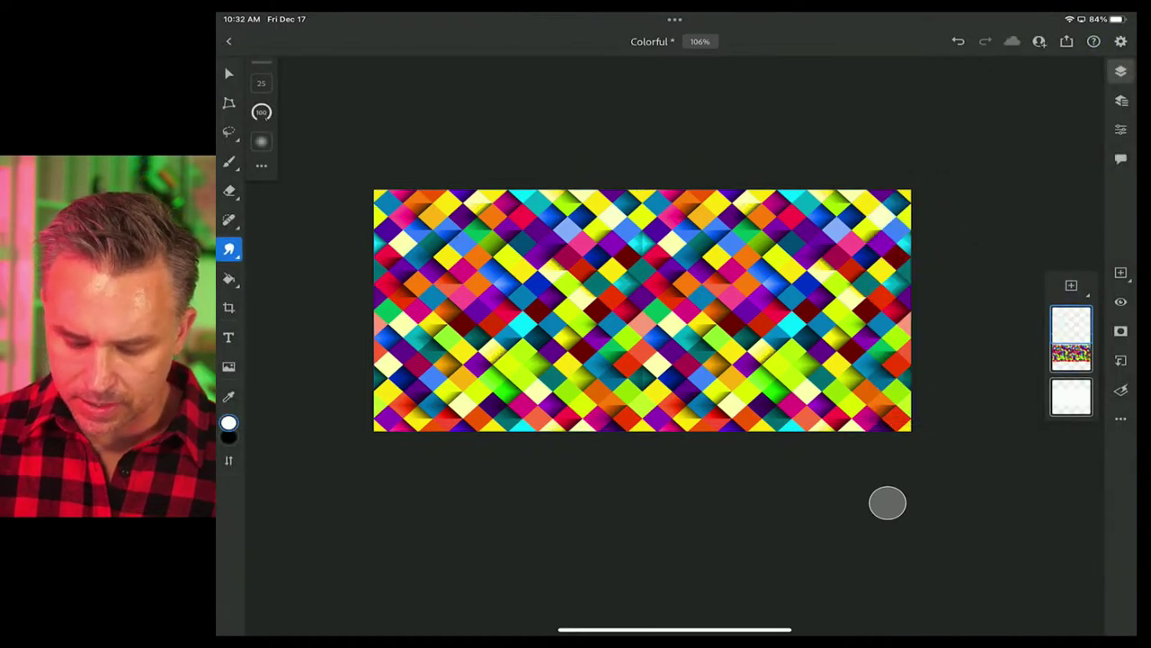
scroll(887, 502, "up", 5)
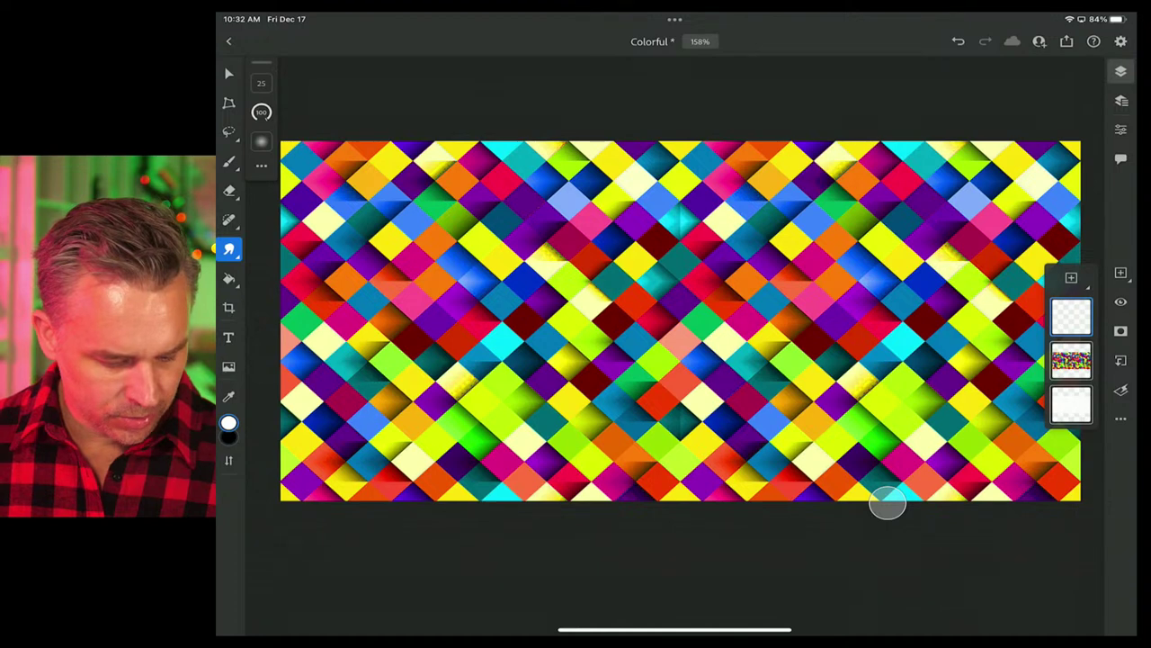
Browse the brush library and choose the 50 px Sumi Tilt brush for painting
key("b")
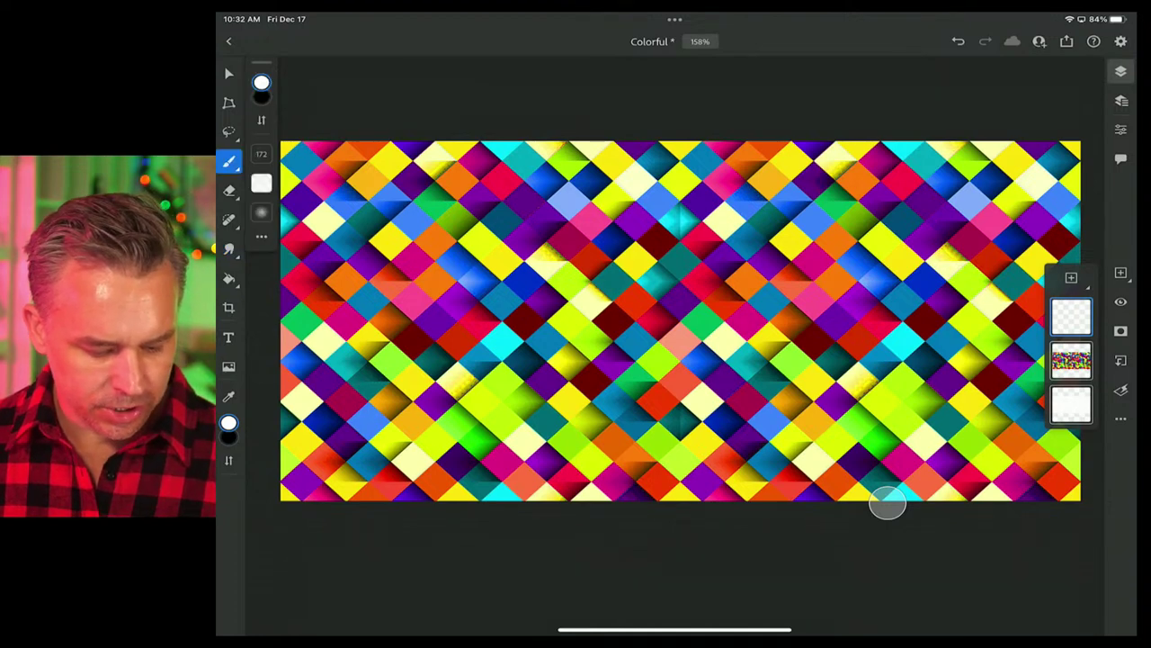
key("F5")
scroll(336, 296, "down", 3)
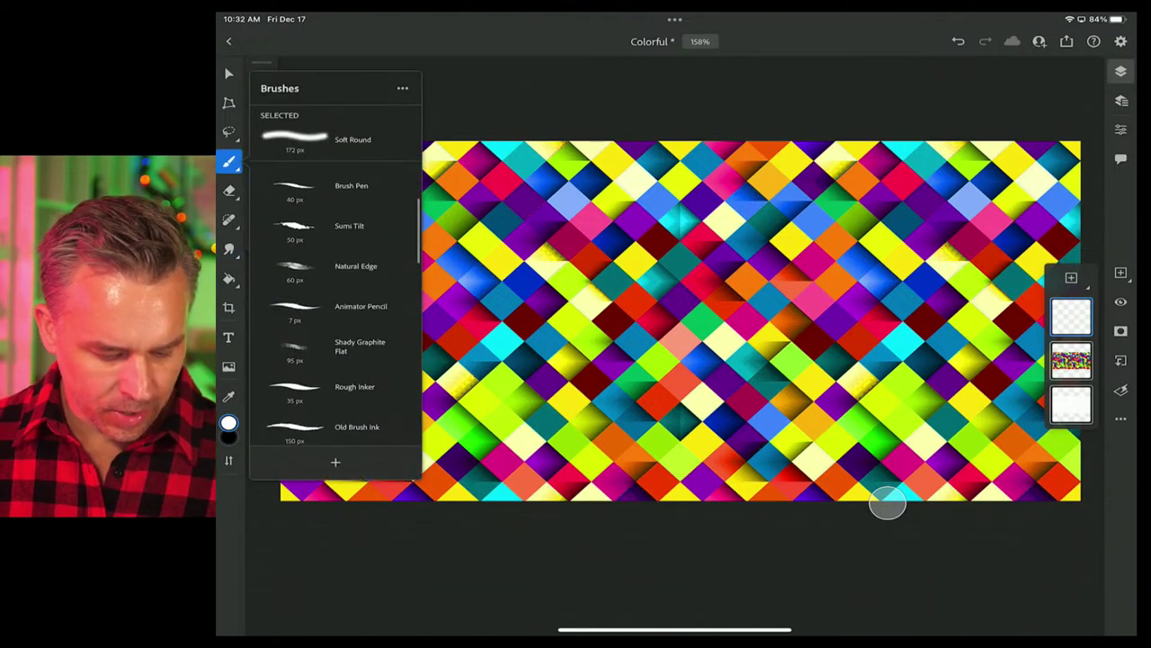
scroll(336, 296, "up", 4)
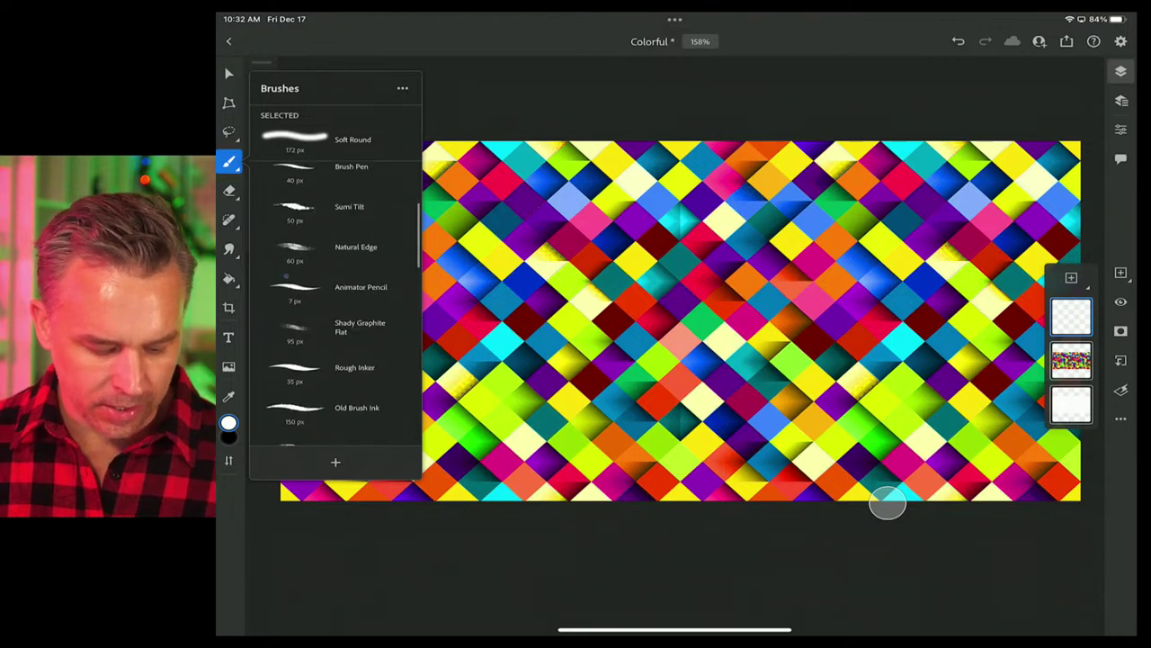
key("F5")
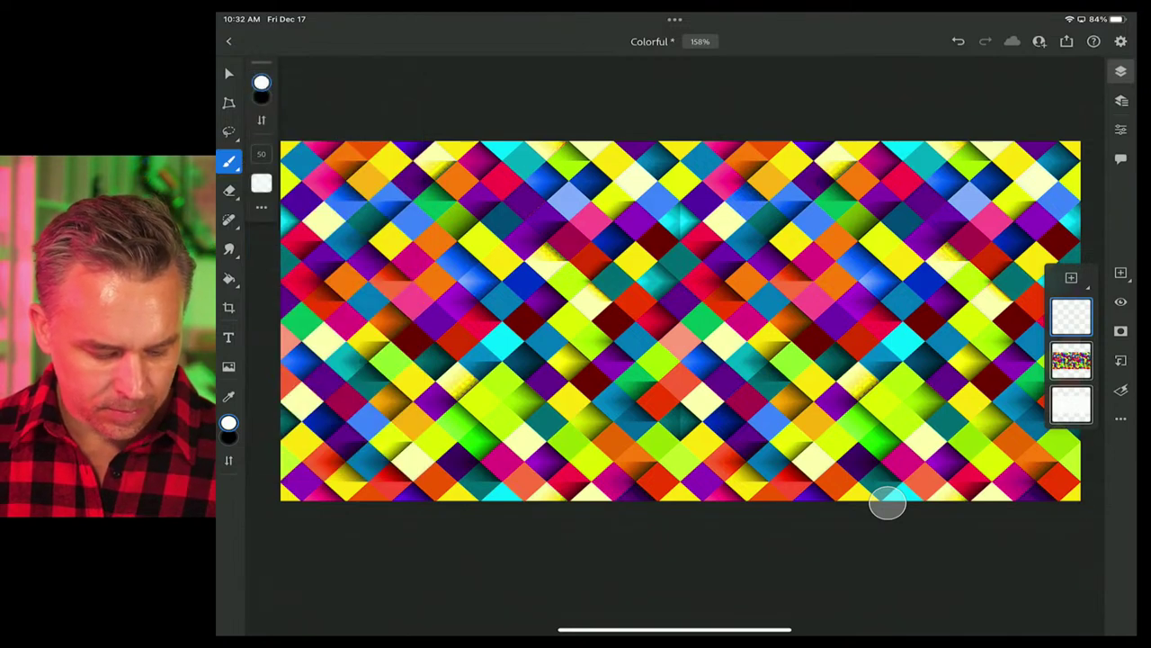
Enable pressure for size on the brush and enlarge it to 72 px
key("F5")
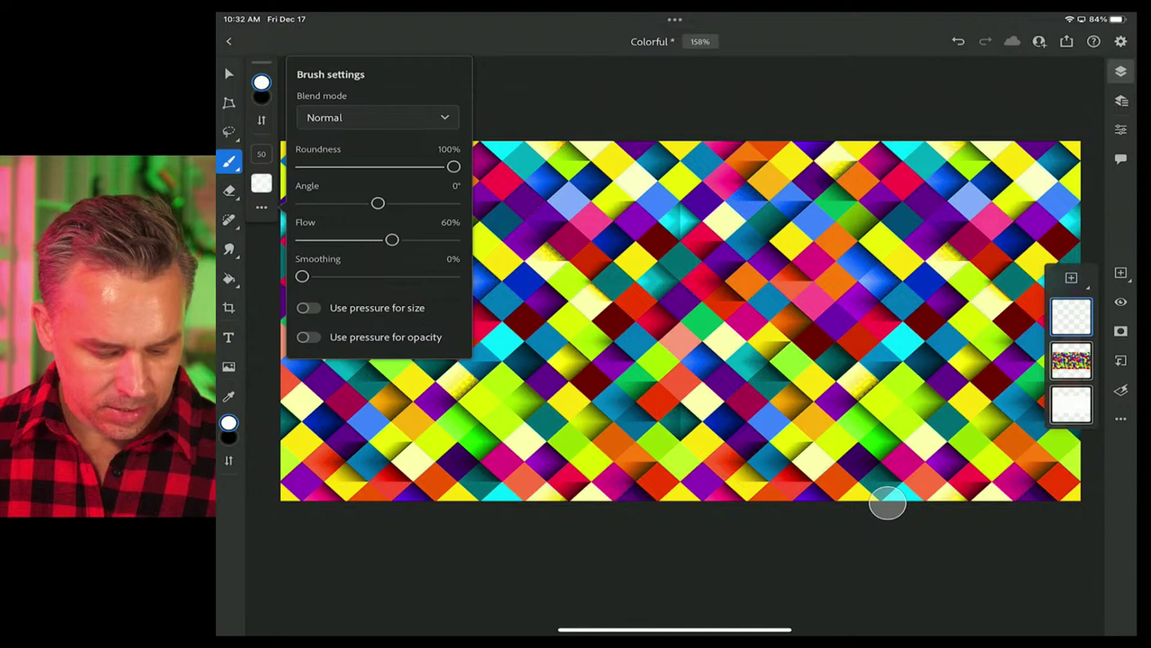
left_click(309, 308)
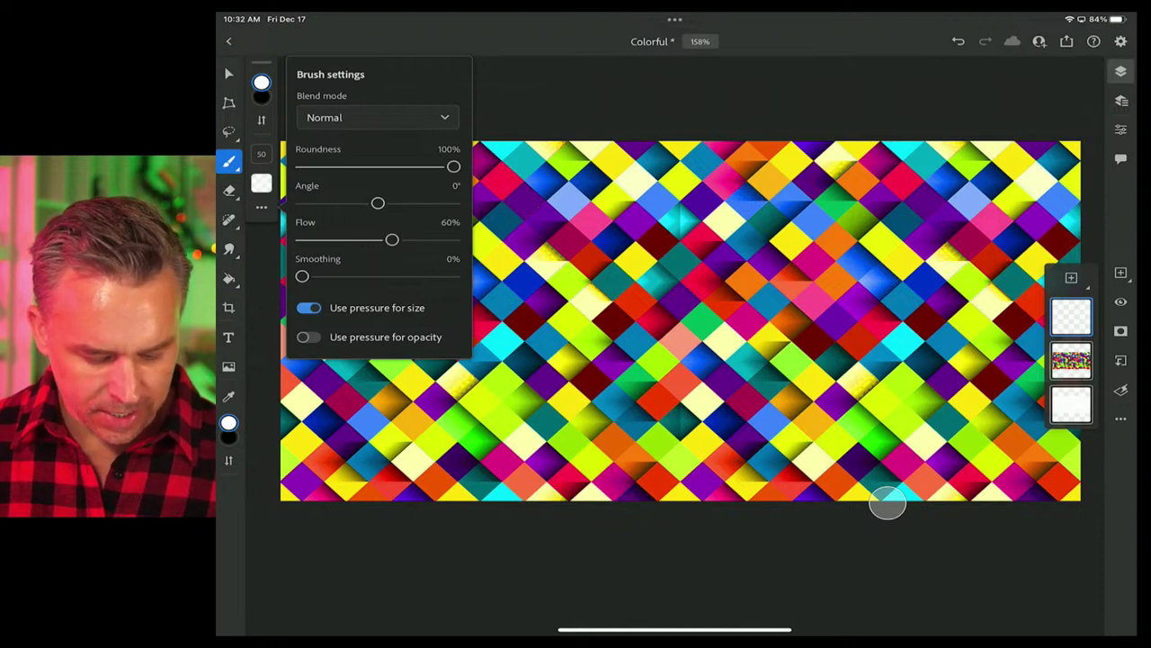
key("bracketright")
key("bracketright")
key("bracketright")
key("bracketright")
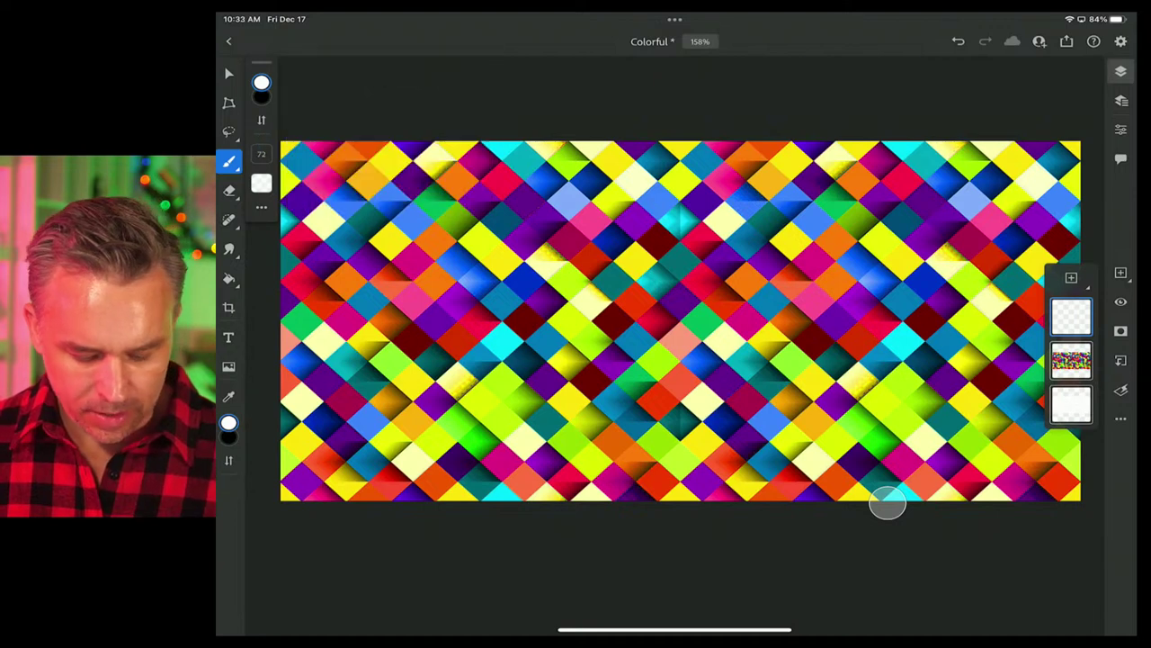
Paint a trial C stroke on the empty layer, undo it, and set the brush opacity to 100
left_click_drag(570, 203, 578, 376)
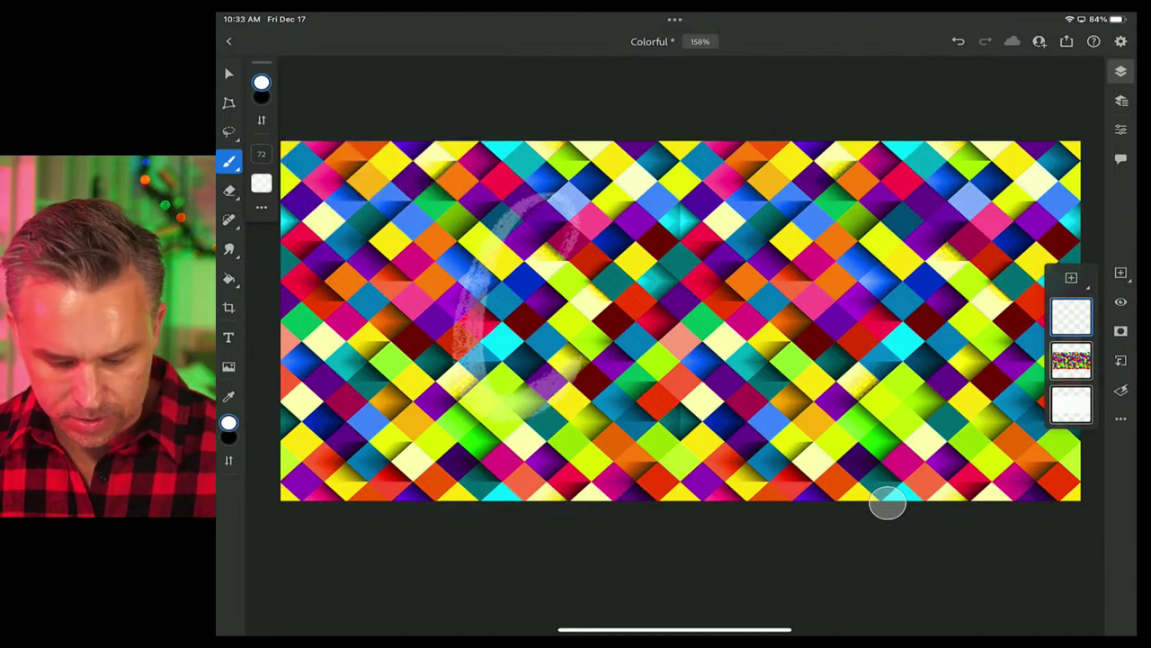
key("ctrl+z")
key("4")
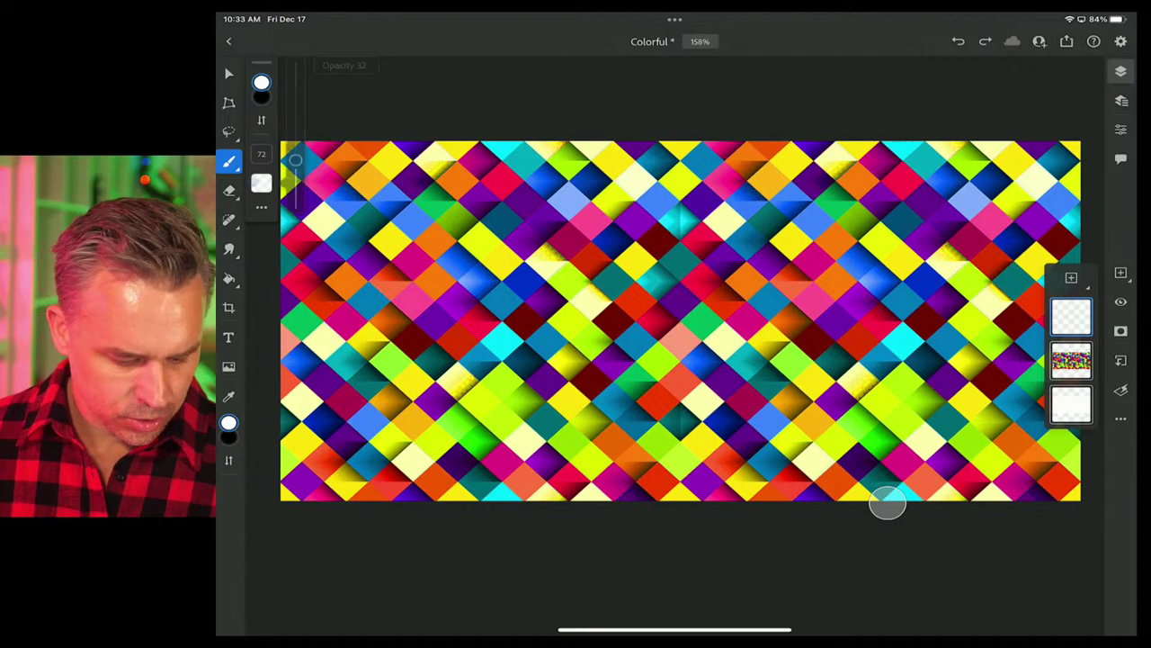
key("0")
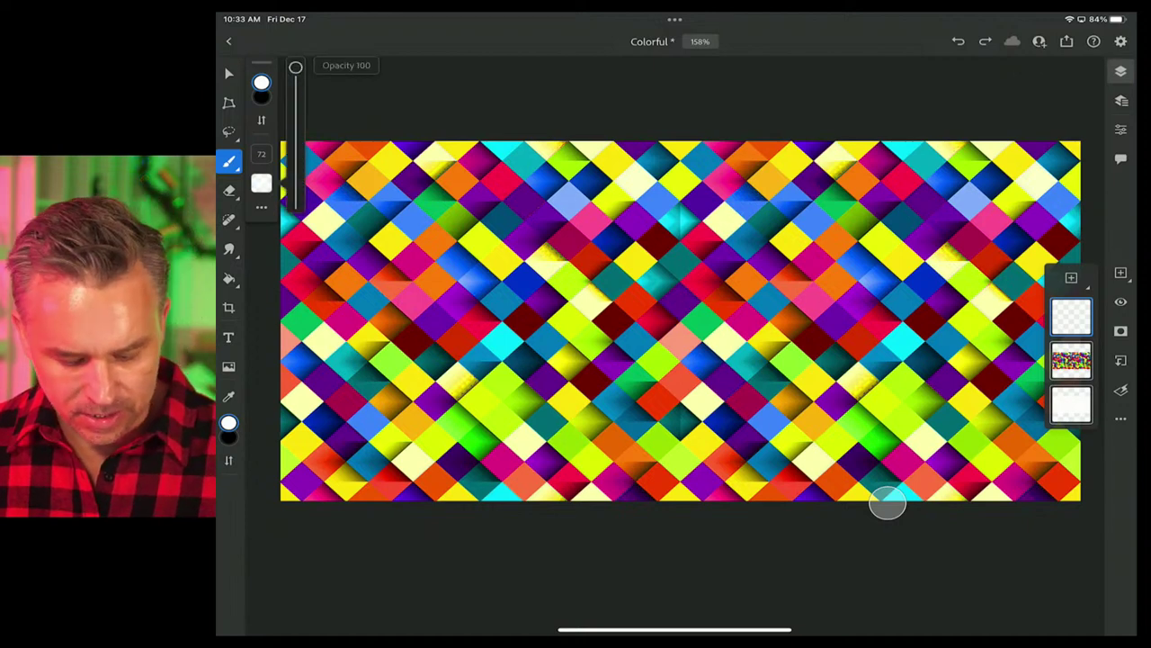
Hand-letter the word Chaos in large white brush strokes across the diamond pattern
mouse_move(576, 205)
left_mouse_down()
mouse_move(558, 279)
mouse_move(553, 409)
left_mouse_up()
mouse_move(629, 202)
left_mouse_down()
mouse_move(592, 382)
mouse_move(652, 413)
left_mouse_up()
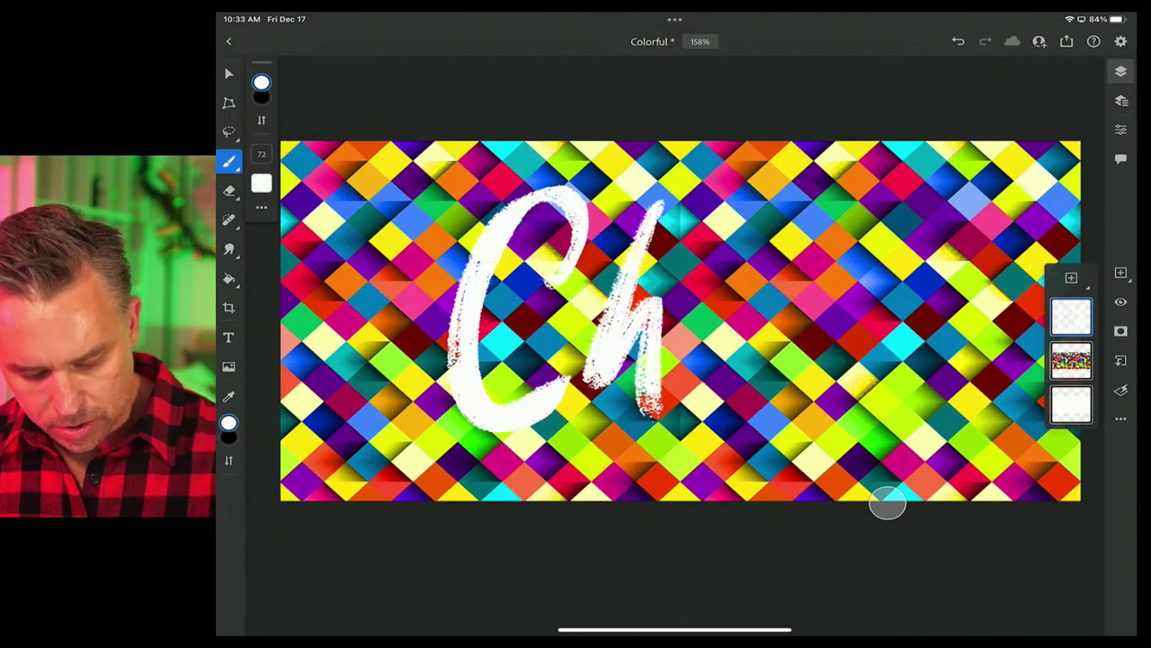
mouse_move(743, 297)
left_mouse_down()
mouse_move(736, 394)
mouse_move(814, 290)
mouse_move(814, 268)
mouse_move(877, 273)
mouse_move(936, 376)
mouse_move(752, 458)
left_mouse_up()
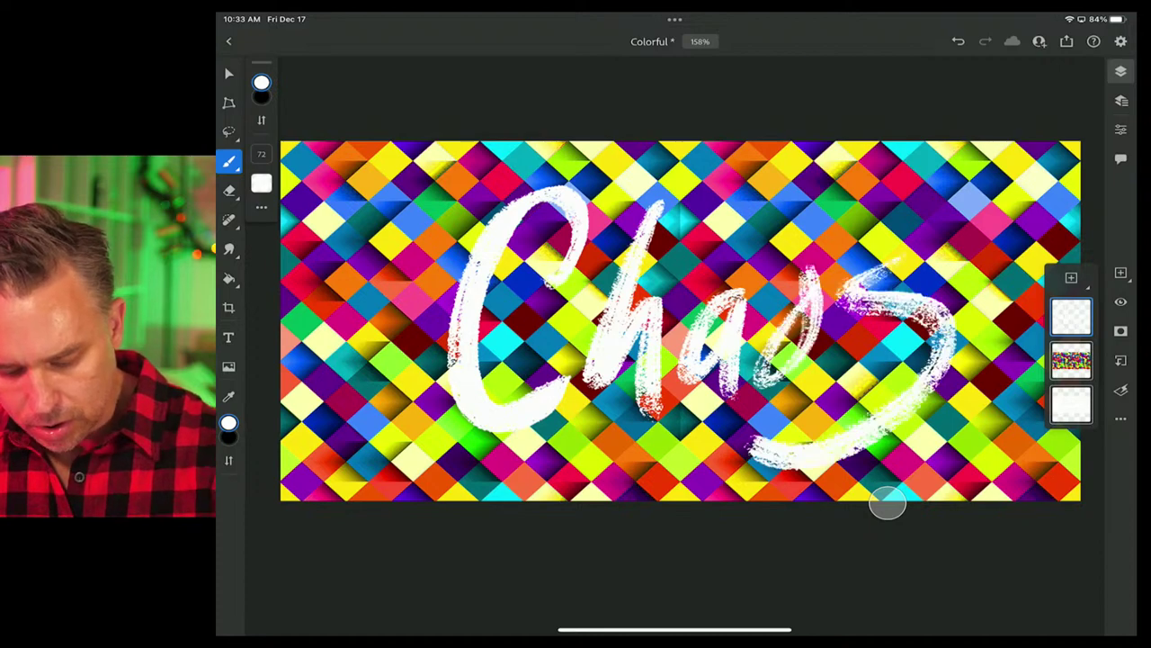
scroll(887, 504, "up", 3)
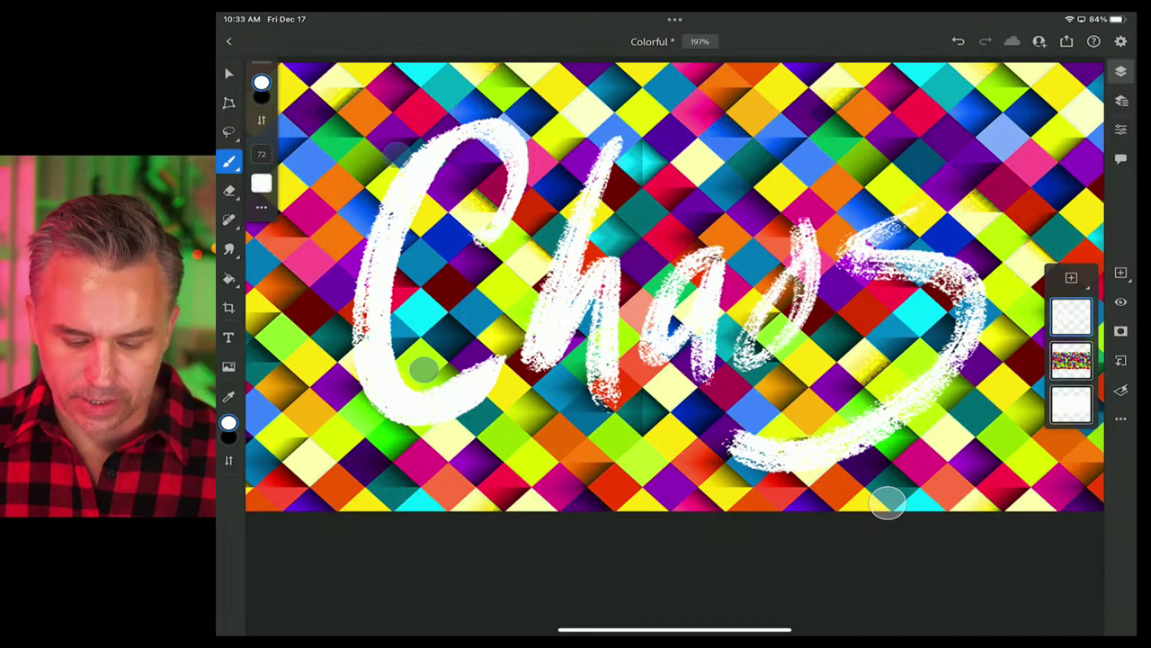
scroll(630, 270, "up", 2)
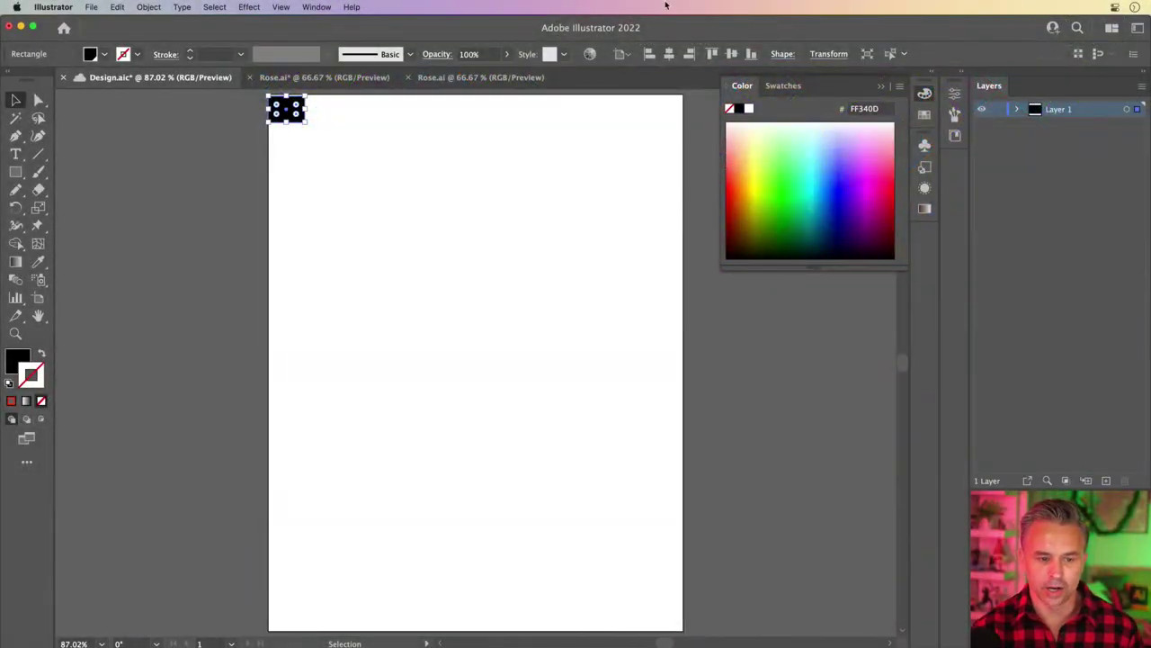
Switch to Illustrator, delete the small black rectangle, and draw a black square in the artboard's upper-left corner
key("Delete")
left_click(15, 171)
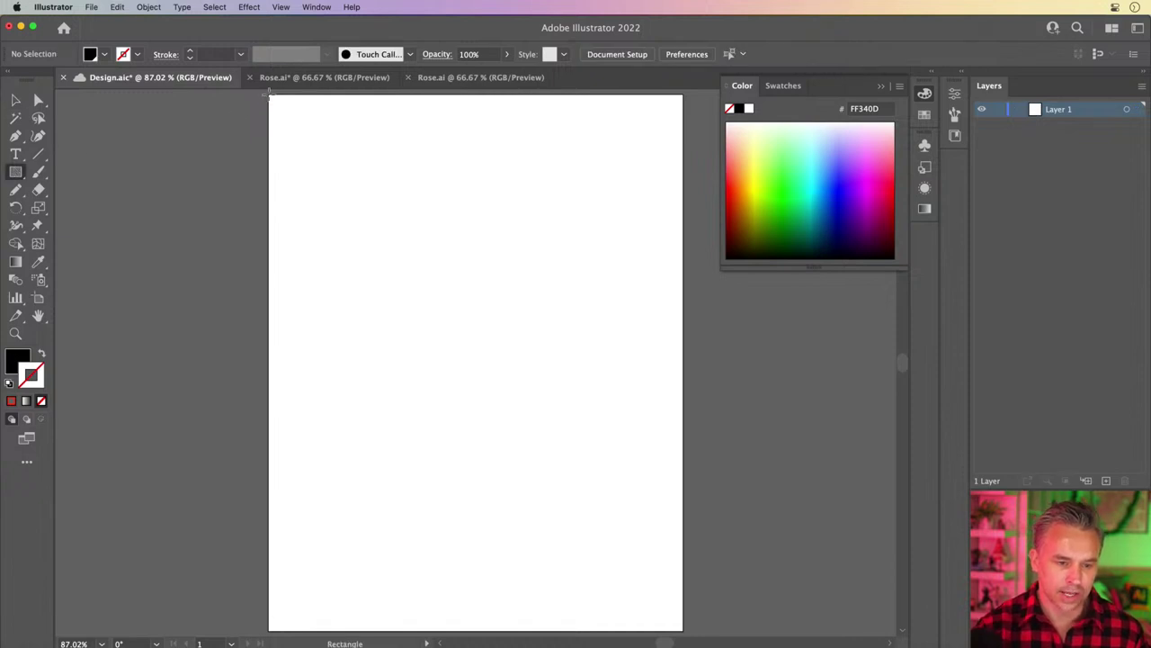
left_click_drag(269, 96, 304, 130)
left_click(15, 98)
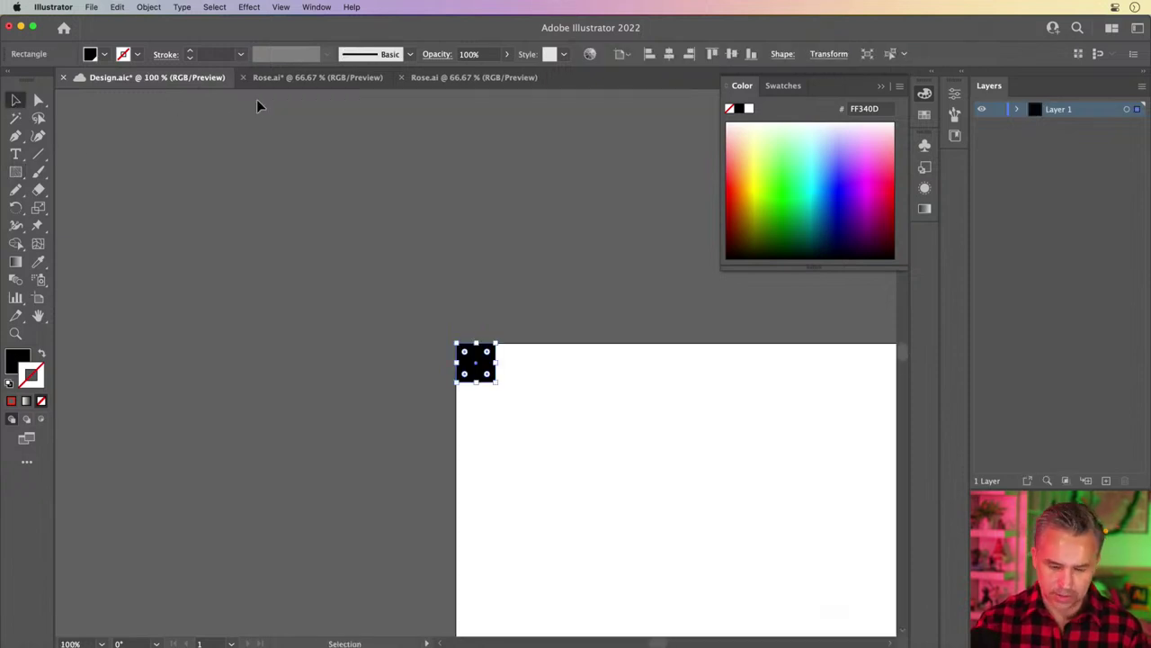
Copy the black square directly to its right and repeat the duplication until the row spans the artboard's width
key("super+1")
left_click_drag(506, 303, 273, 217)
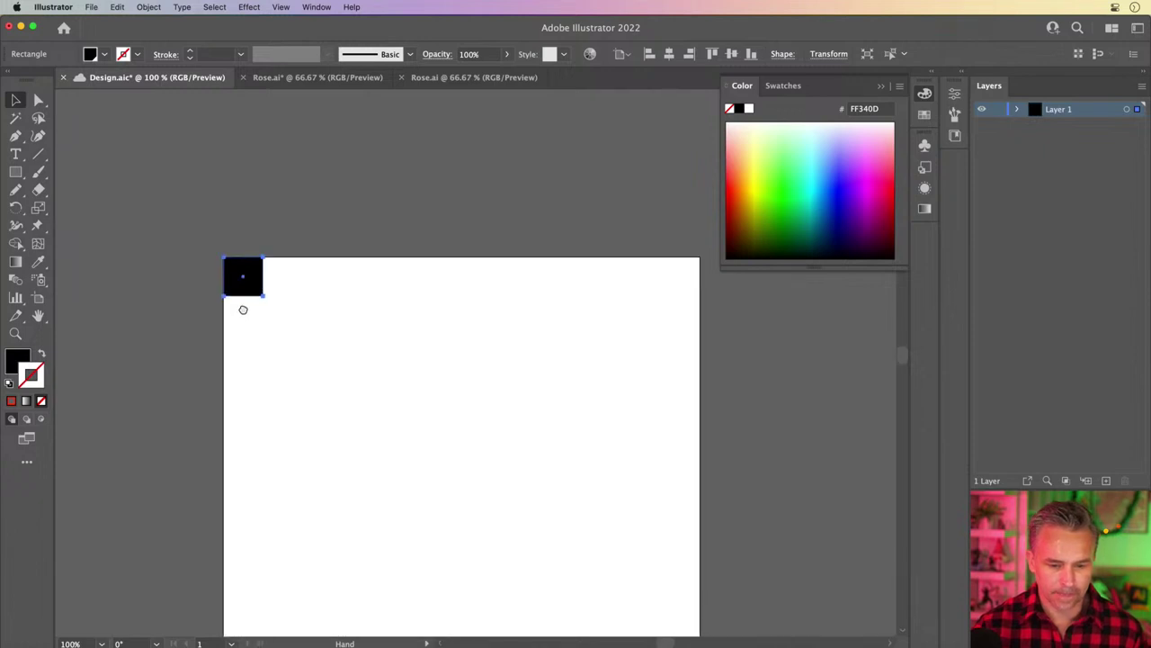
left_click_drag(259, 282, 294, 289)
key("super+d")
key("super+d")
key("super+d")
key("super+d")
key("super+d")
key("super+d")
key("super+d")
key("super+d")
key("super+d")
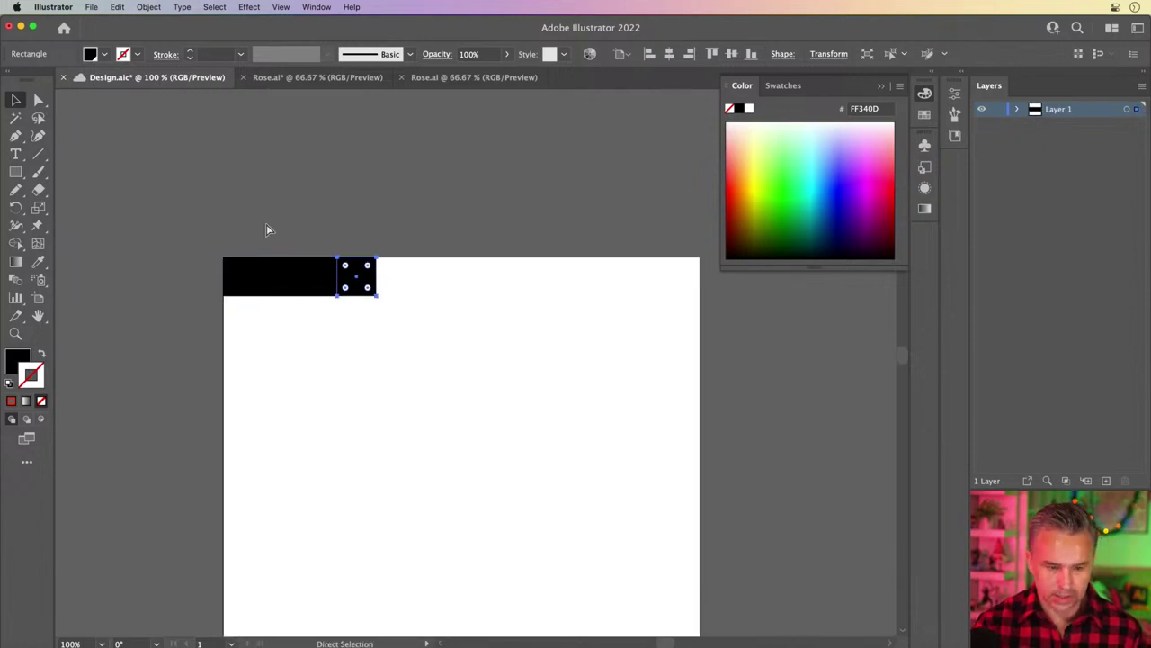
key("super+d")
key("super+d")
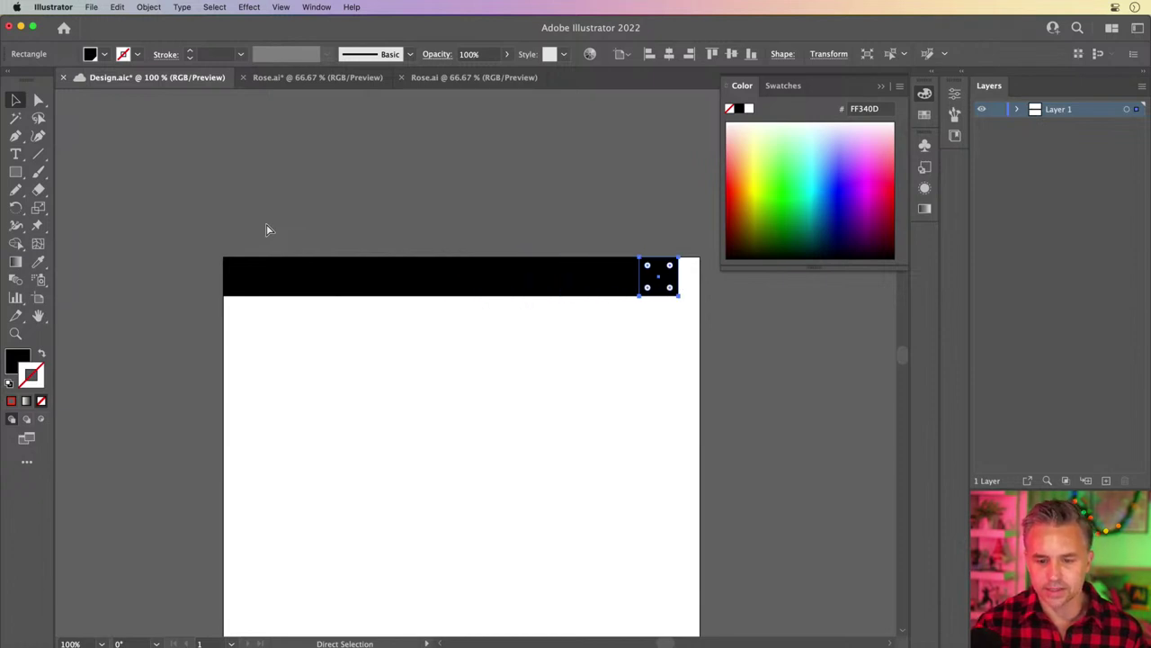
Select the whole row of squares, copy it directly below, and repeat the duplication down to the artboard's lower edge
key("super+a")
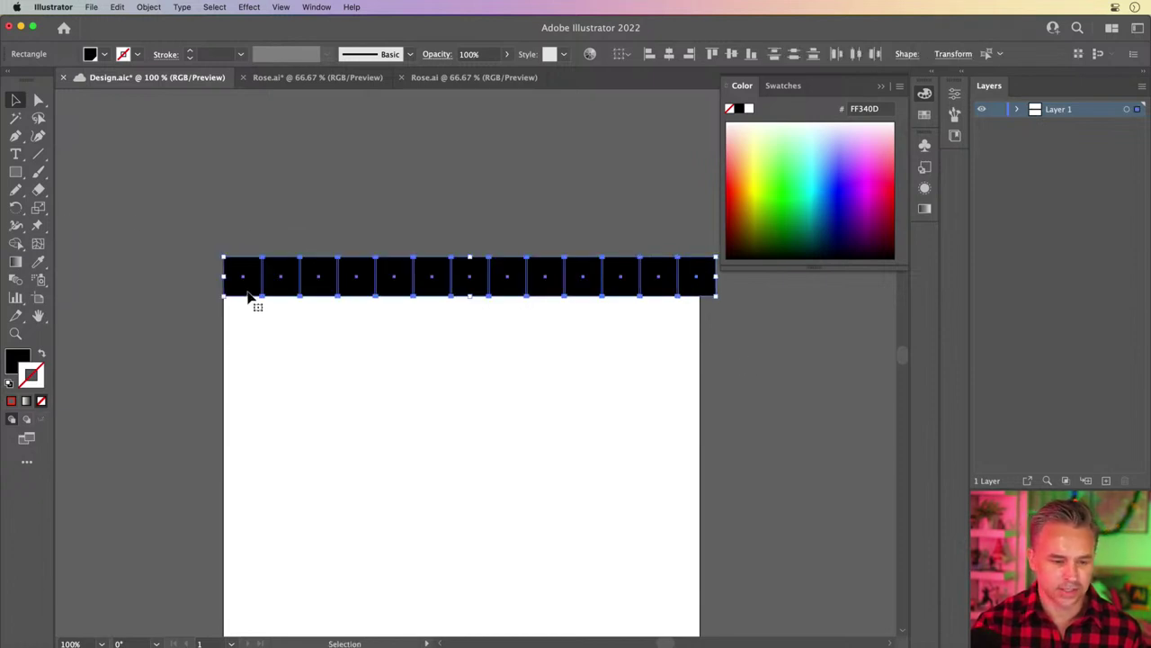
left_click_drag(245, 295, 238, 323)
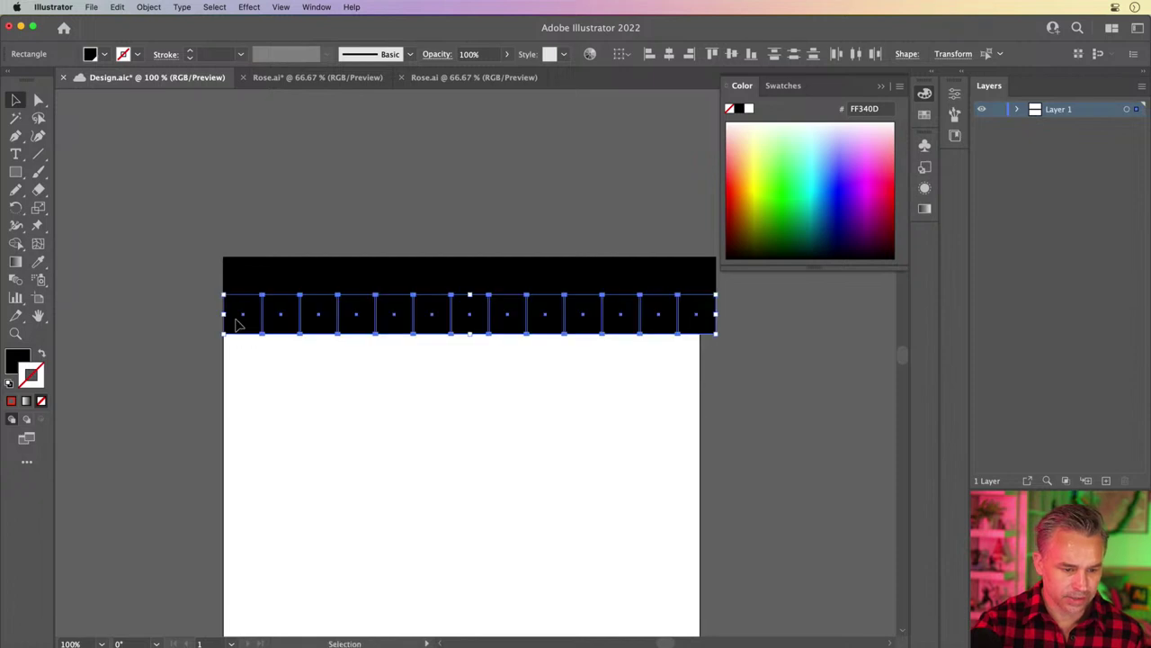
key("super+d")
key("super+d")
key("super+d")
key("super+d")
key("super+d")
key("super+d")
key("super+d")
key("super+d")
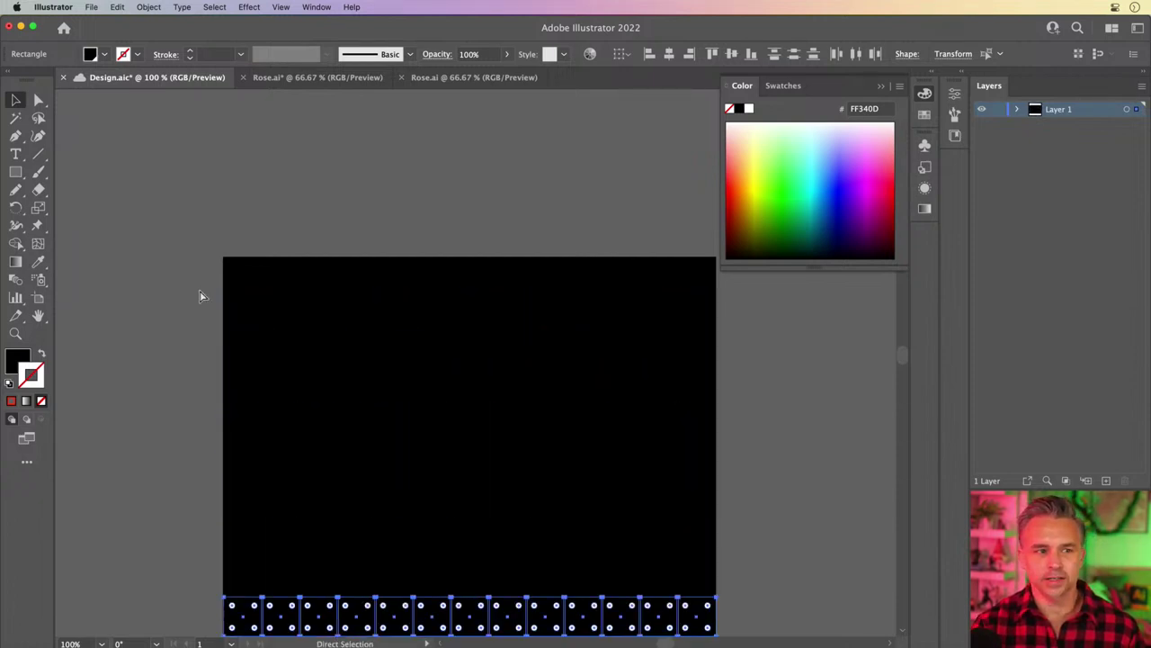
key("super+shift+a")
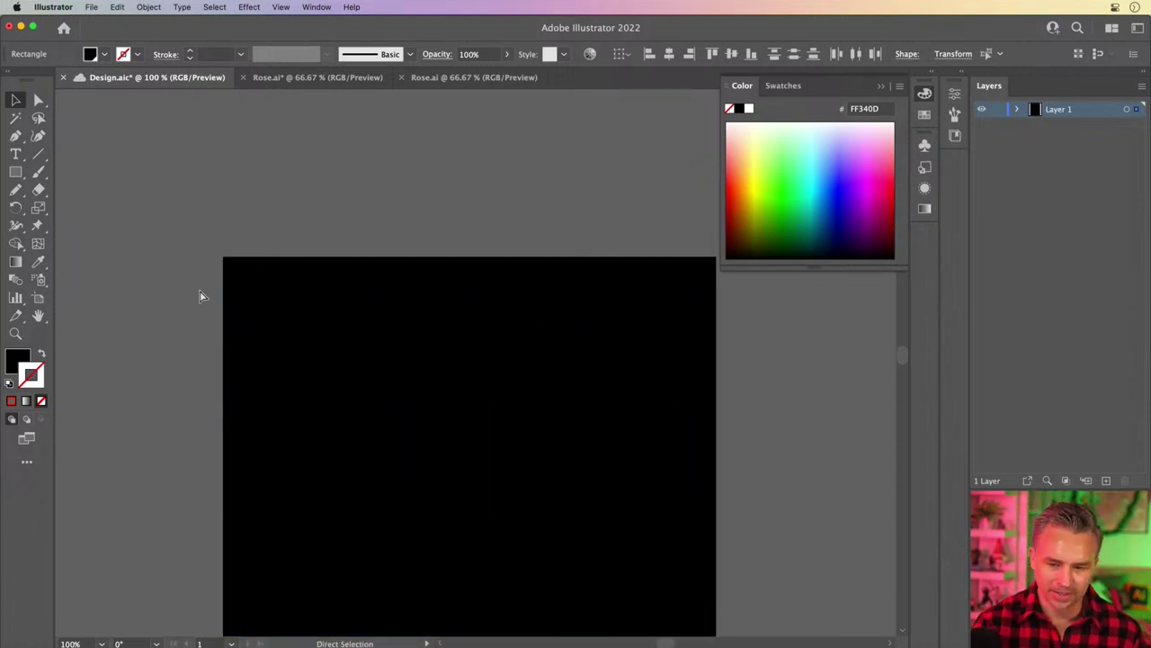
Select every black square in the grid covering the artboard
key("super+minus")
key("super+minus")
key("super+z")
left_click_drag(198, 288, 218, 467)
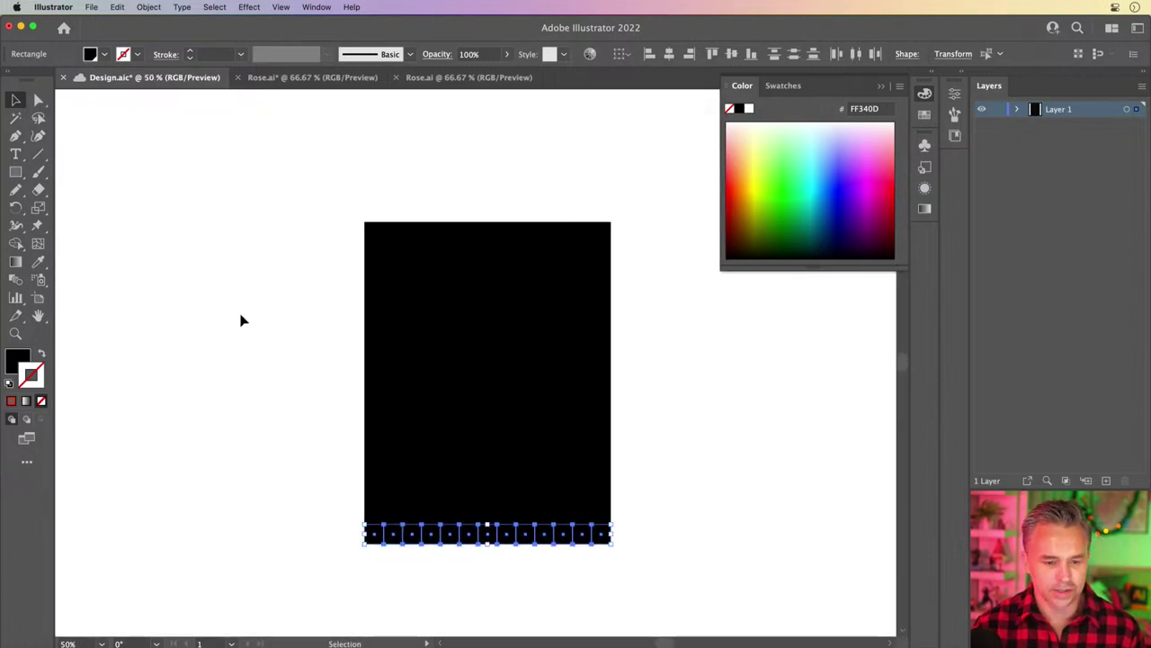
left_click_drag(298, 208, 655, 577)
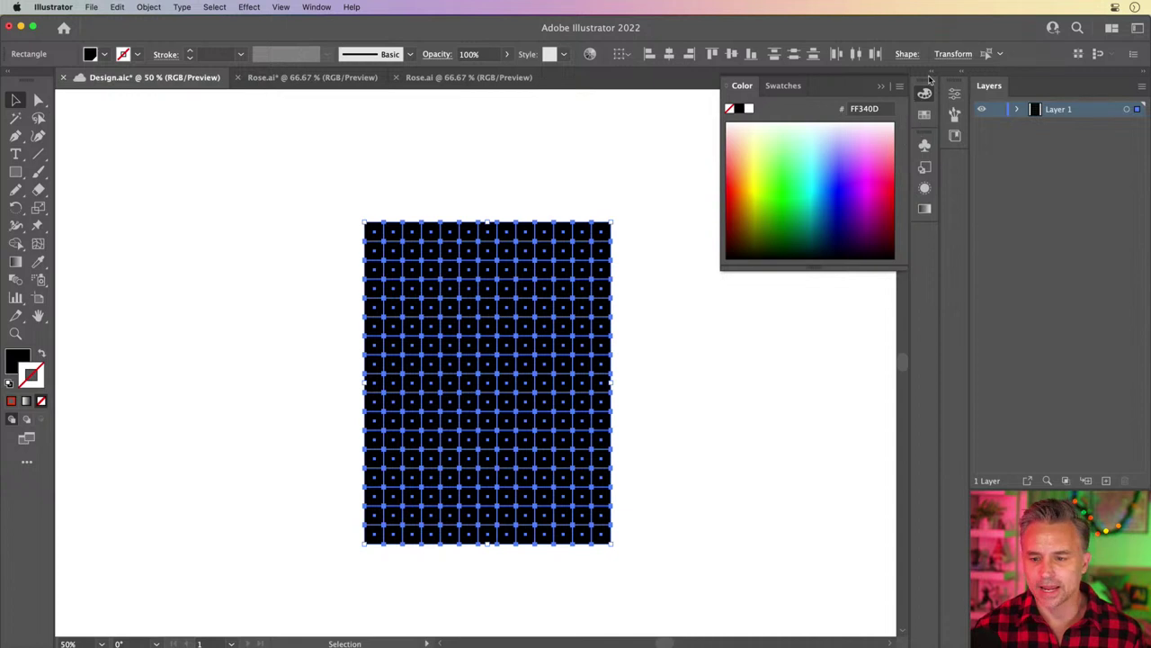
Give the selected squares a red stroke and fill them with random bright swatch colours using the RandomSwatchesFill script
left_click(782, 86)
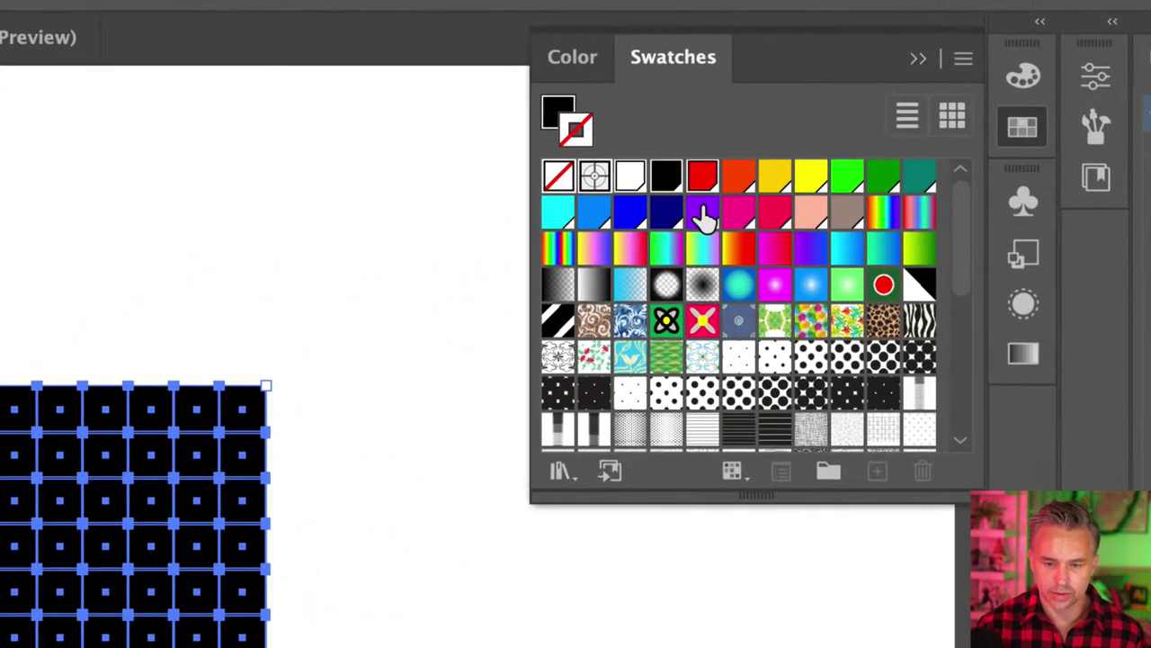
left_click(705, 216)
left_click(702, 176)
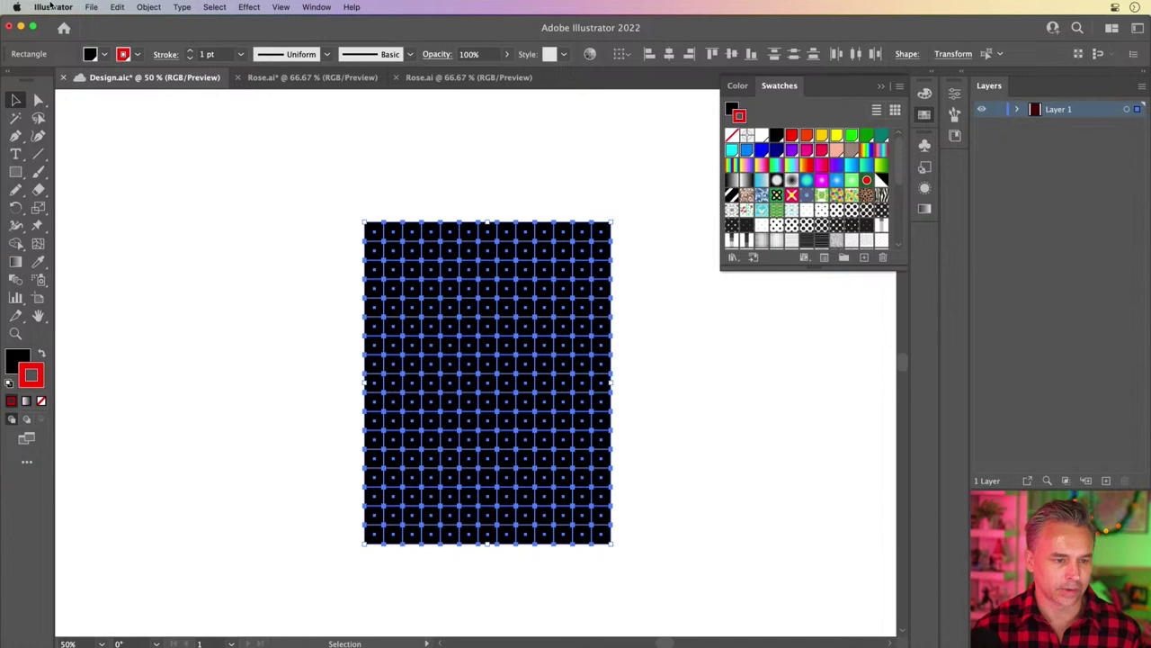
left_click(92, 7)
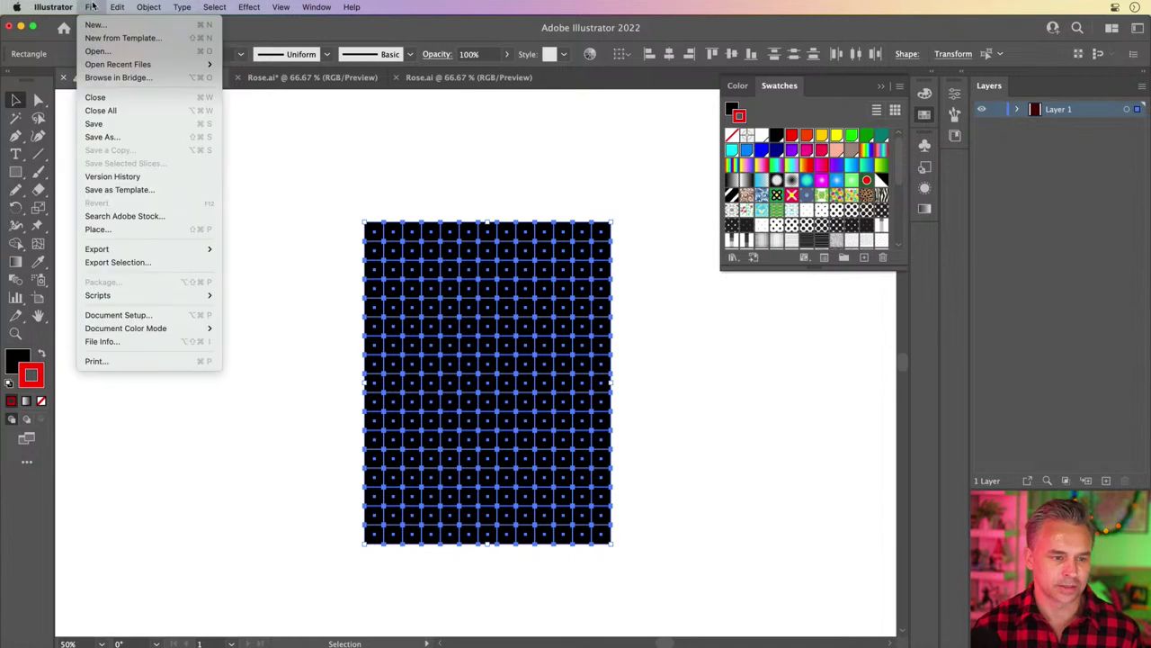
mouse_move(129, 295)
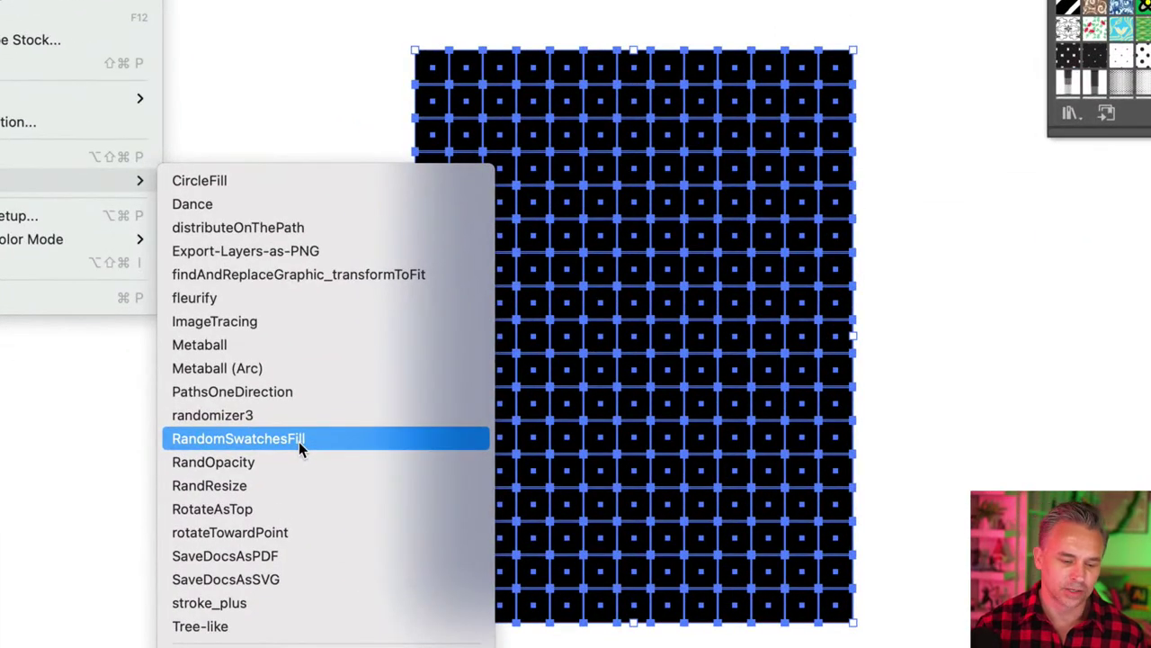
left_click(298, 441)
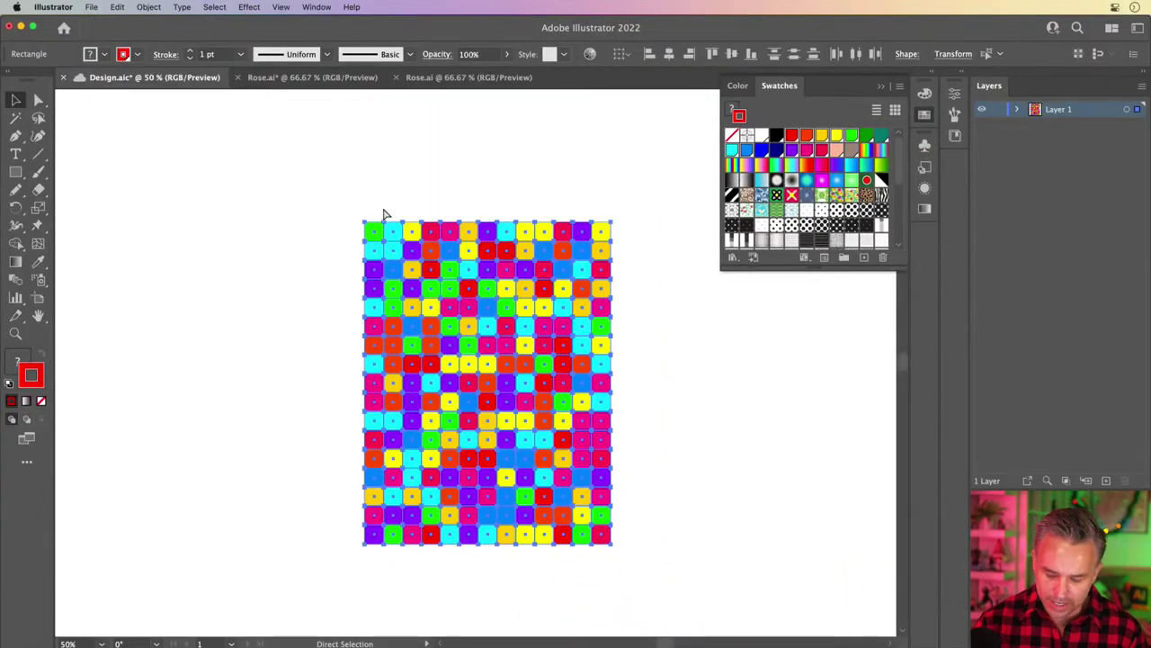
Copy the coloured grid directly to its right and run the RandomSwatchesFill script on the copy
key("super+minus")
left_click_drag(404, 261, 464, 299)
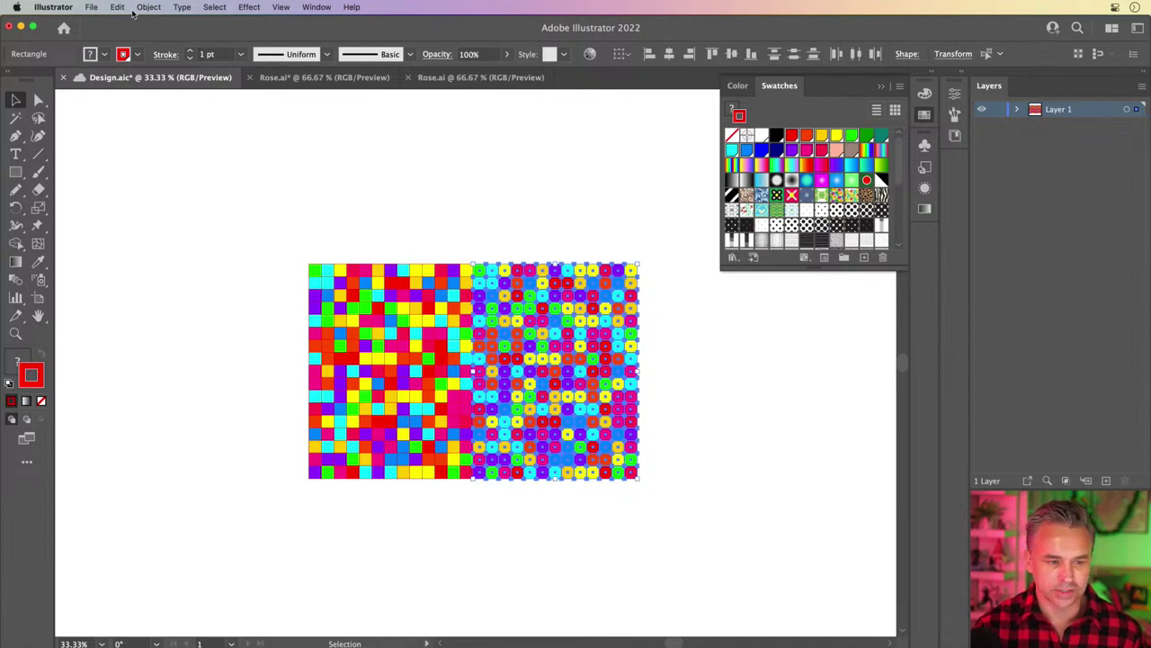
left_click(92, 7)
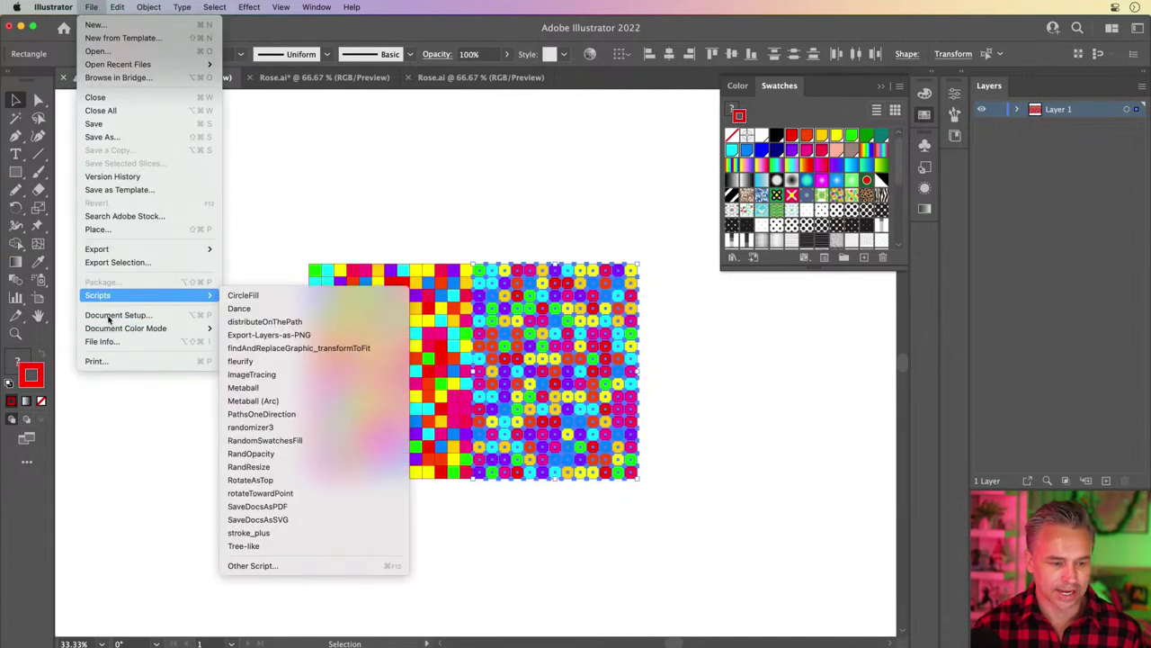
mouse_move(110, 329)
mouse_move(91, 297)
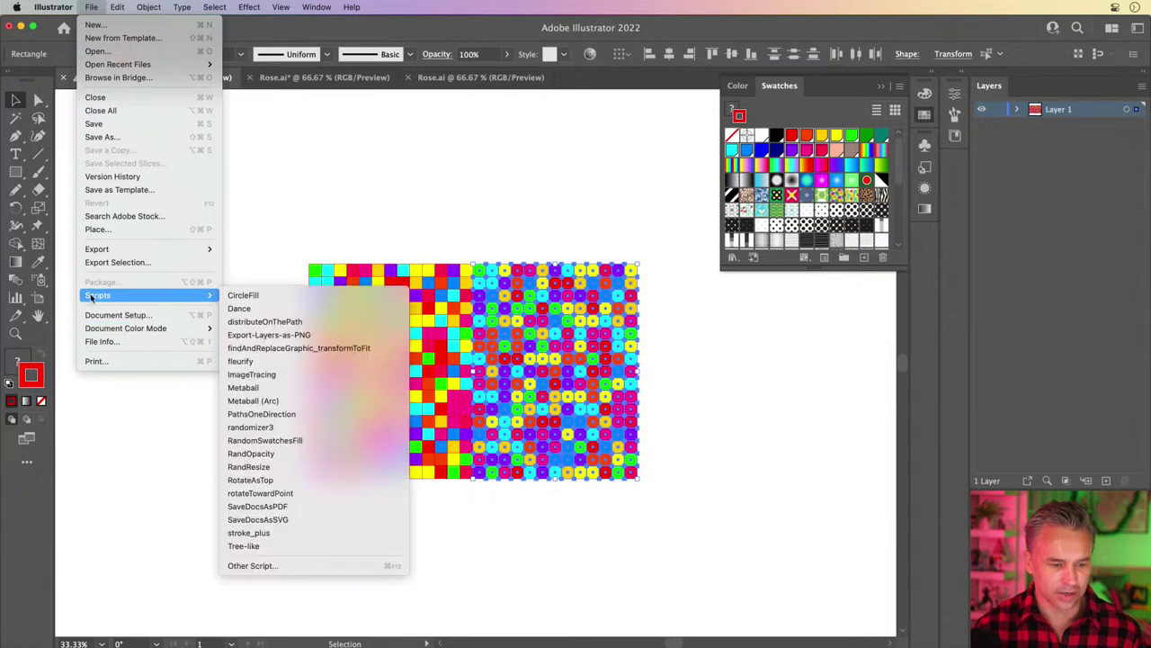
left_click(270, 439)
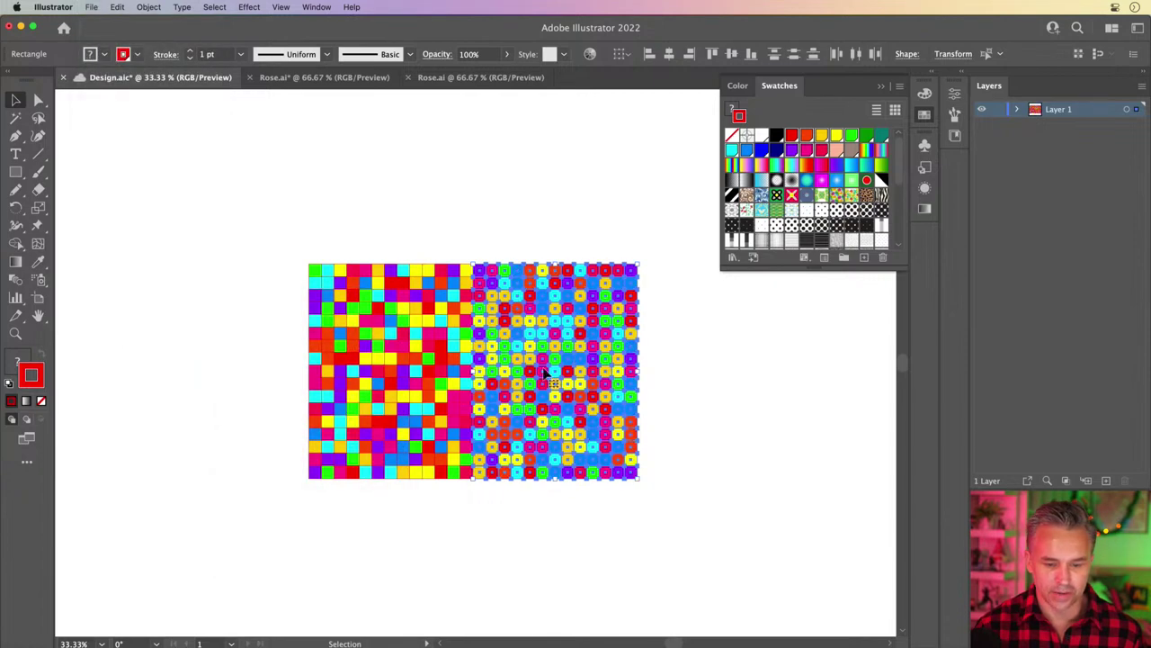
Select both coloured grids and copy them directly below to double the pattern's height
left_click_drag(260, 224, 679, 525)
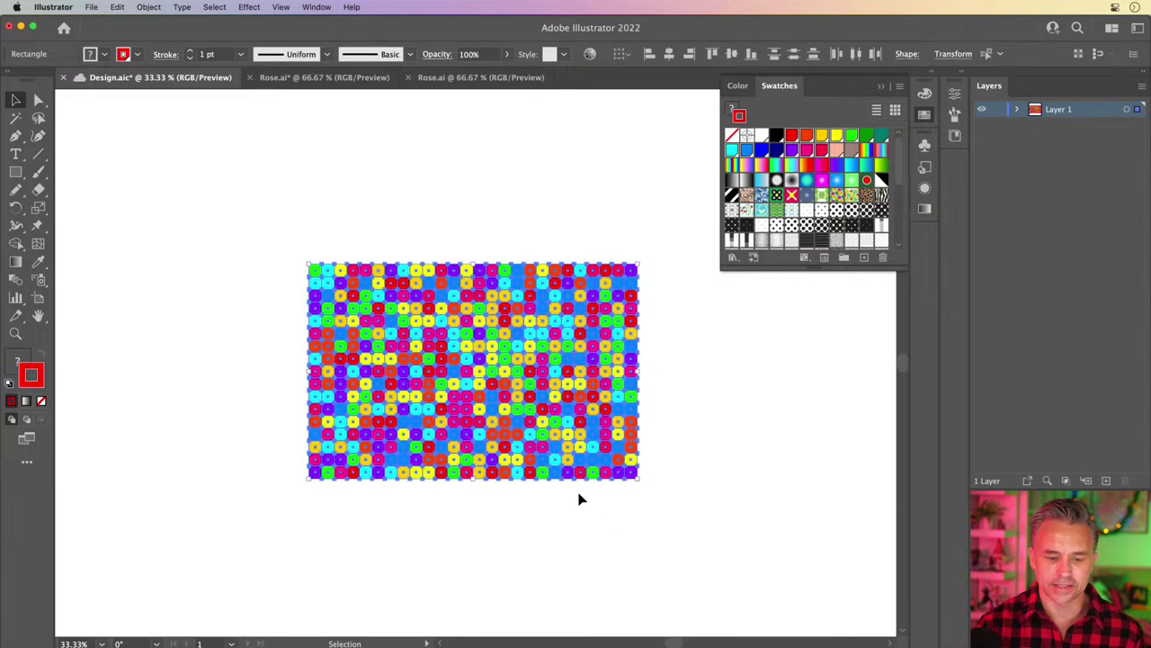
left_click_drag(576, 472, 561, 357)
left_click_drag(395, 238, 387, 441)
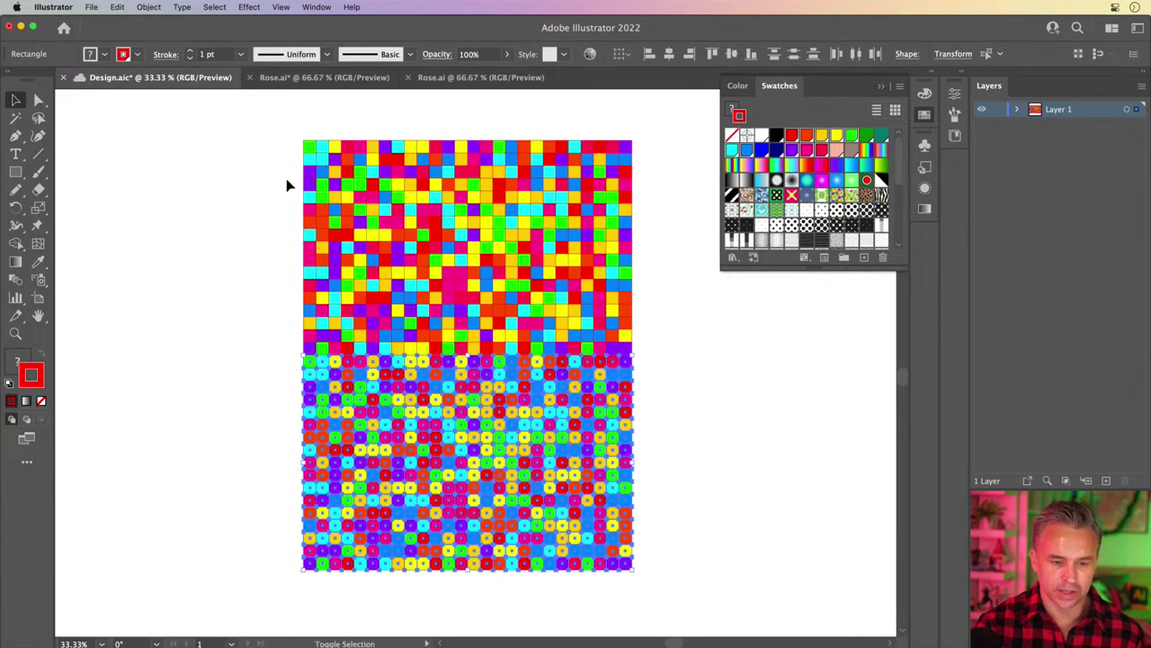
Select the whole block of squares, copy it directly to its right, and recolour the copy with the RandomSwatchesFill script
left_click_drag(270, 106, 720, 617)
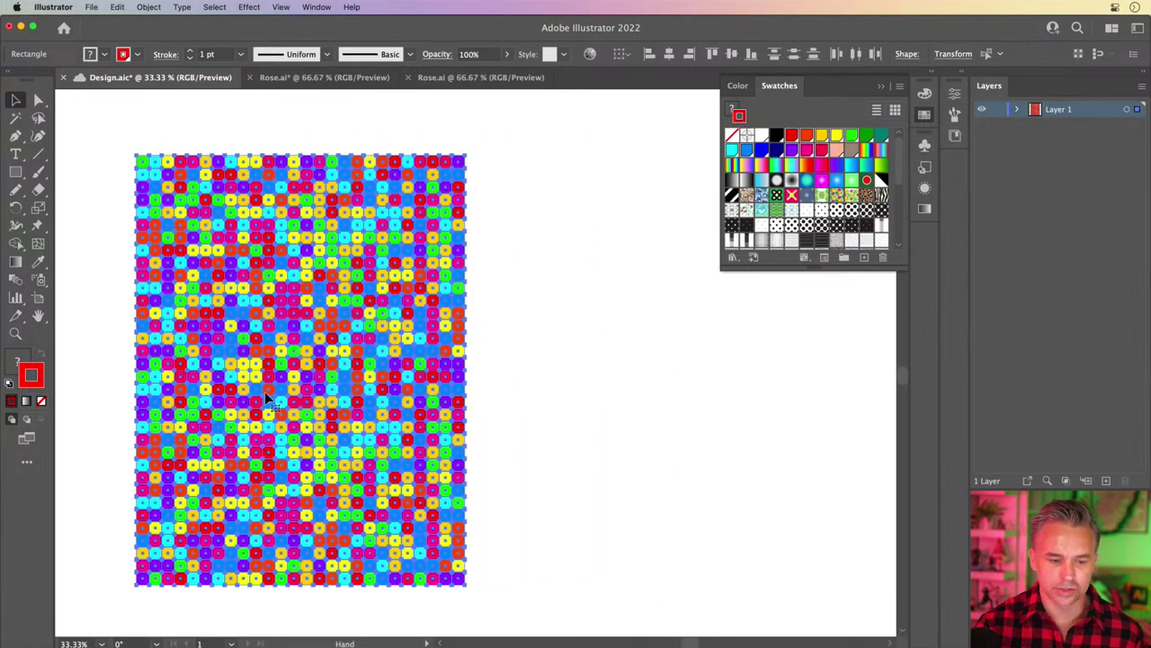
left_click_drag(270, 400, 597, 374, "alt+shift")
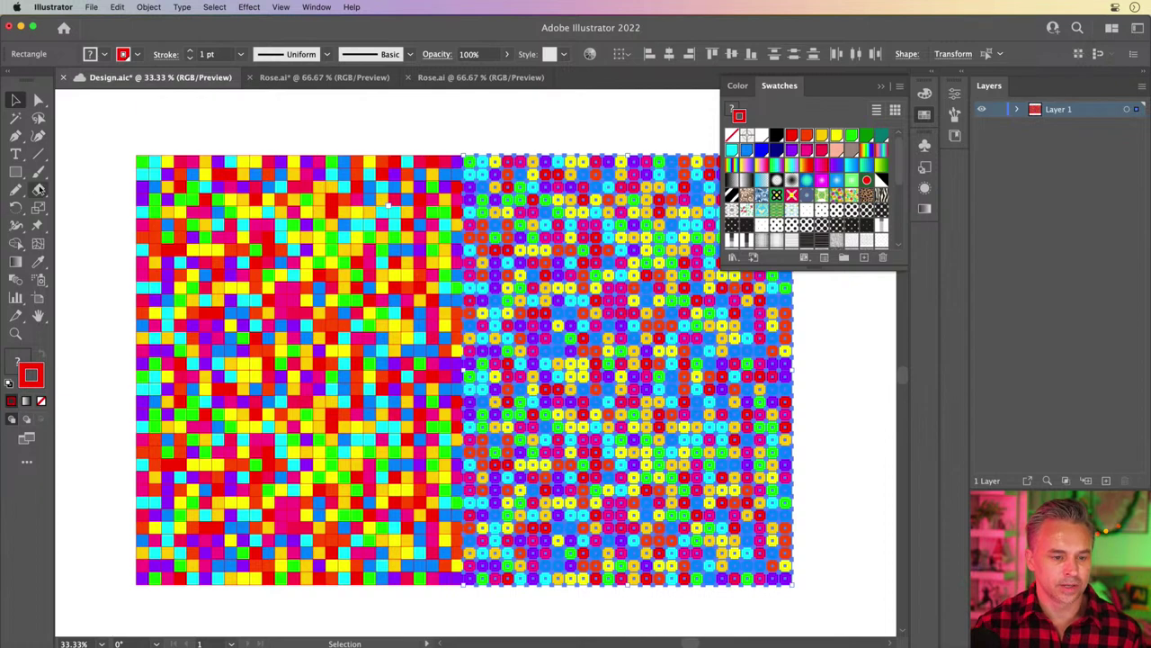
left_click(91, 7)
mouse_move(106, 295)
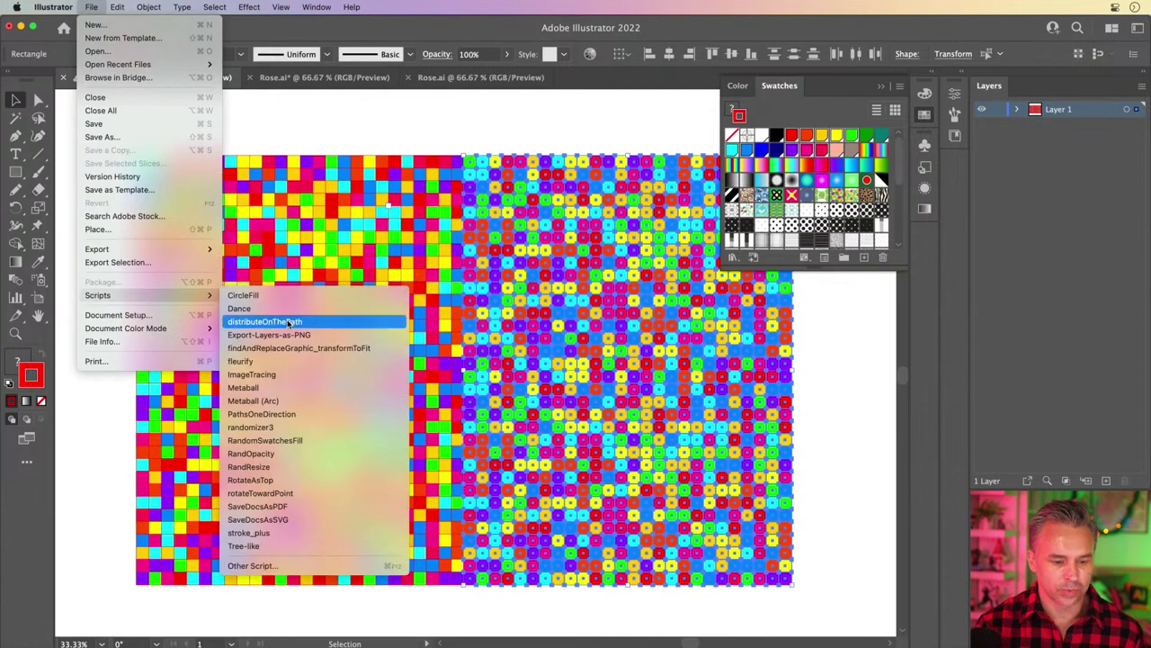
left_click(270, 440)
left_click(110, 128)
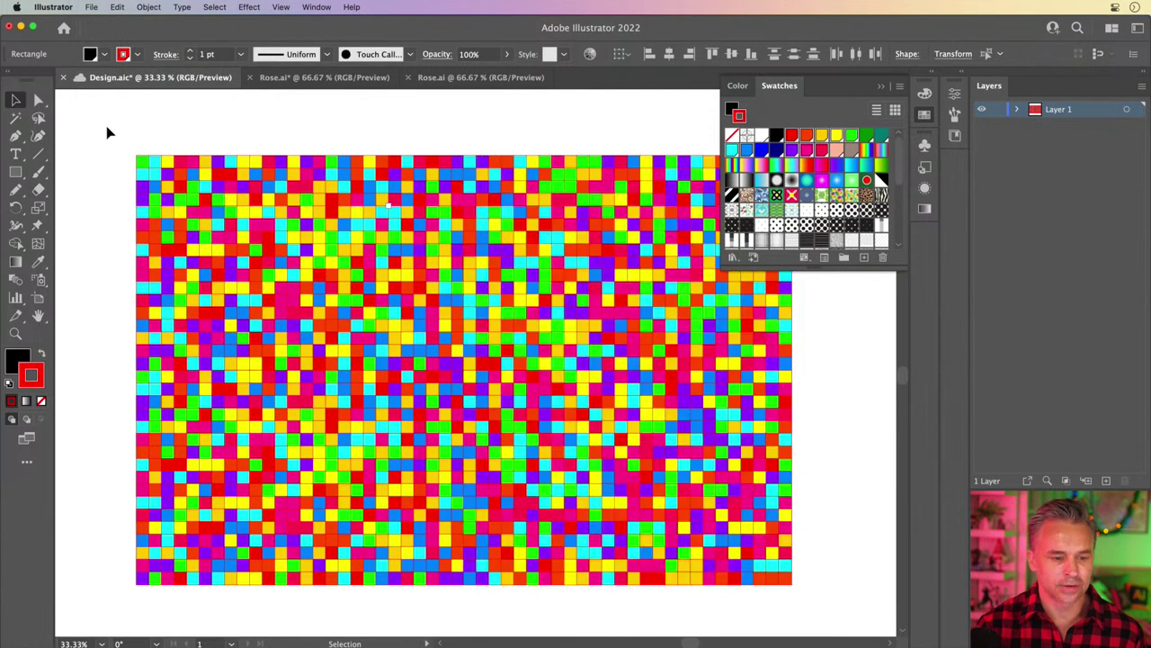
Copy the complete coloured grid, switch to Photoshop, and create a new 2527 x 1655 px document from the Clipboard preset
left_click_drag(108, 129, 832, 584)
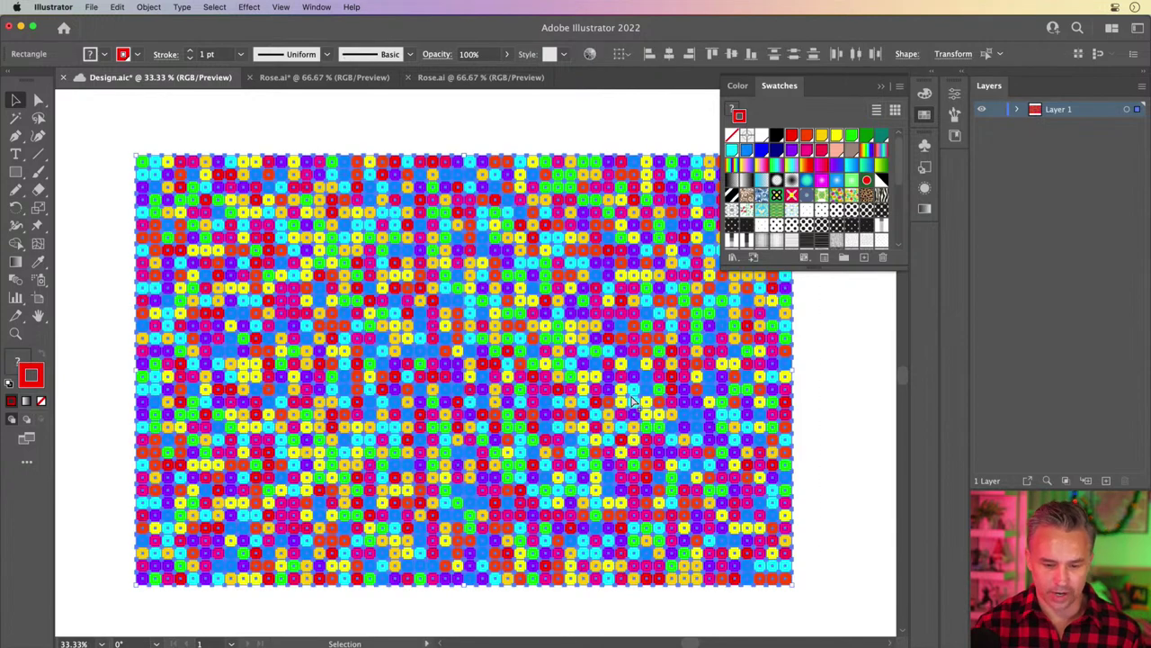
mouse_move(399, 635)
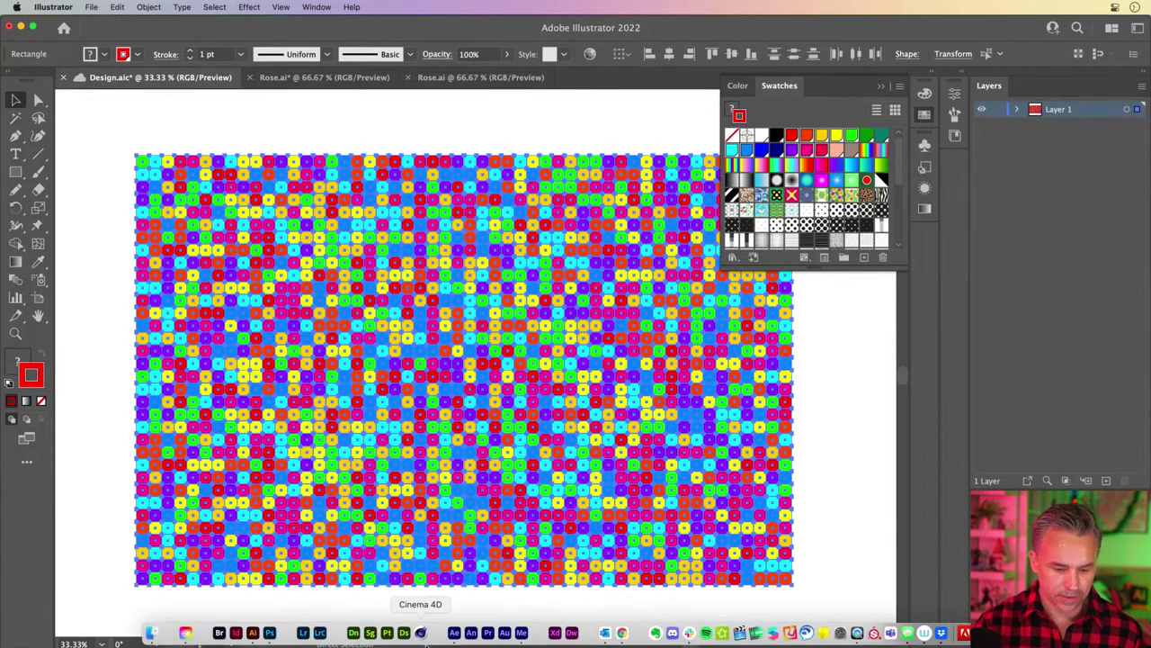
left_click(269, 634)
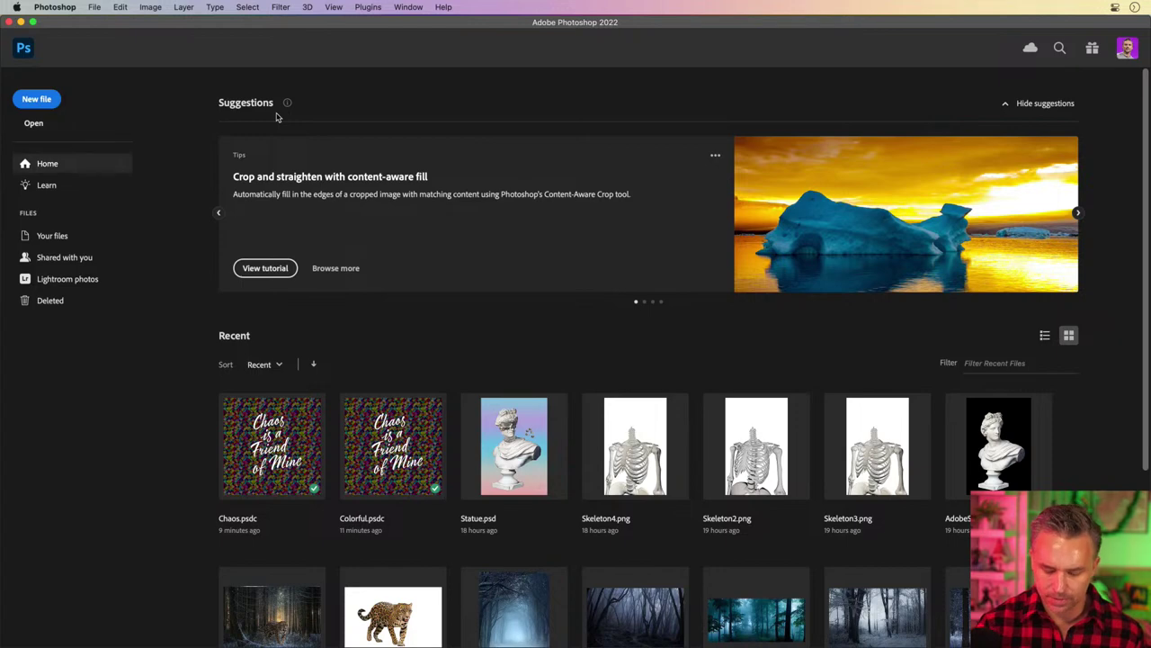
key("super+n")
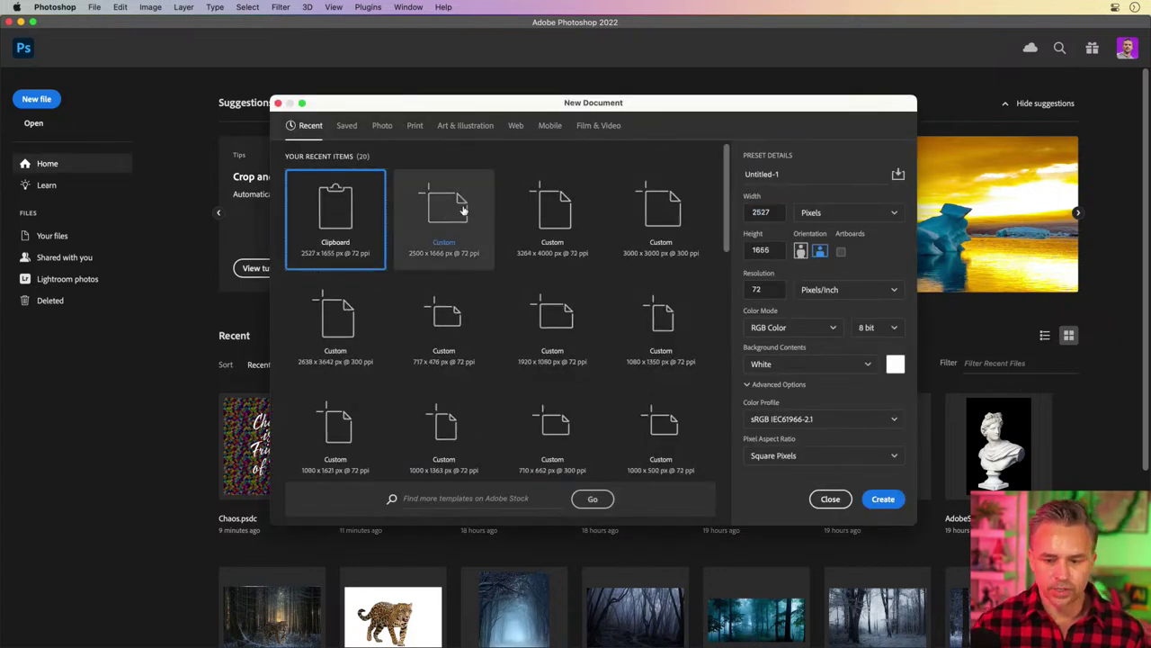
key("Return")
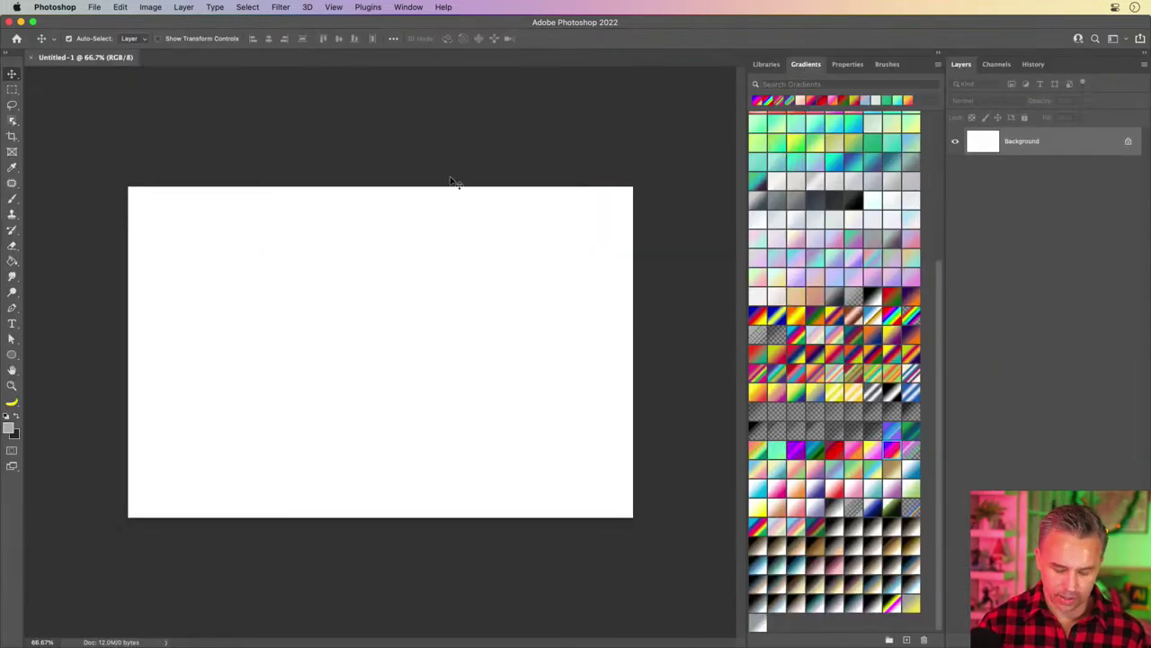
Paste the coloured grid as pixels and rename its layer to squares
key("super+v")
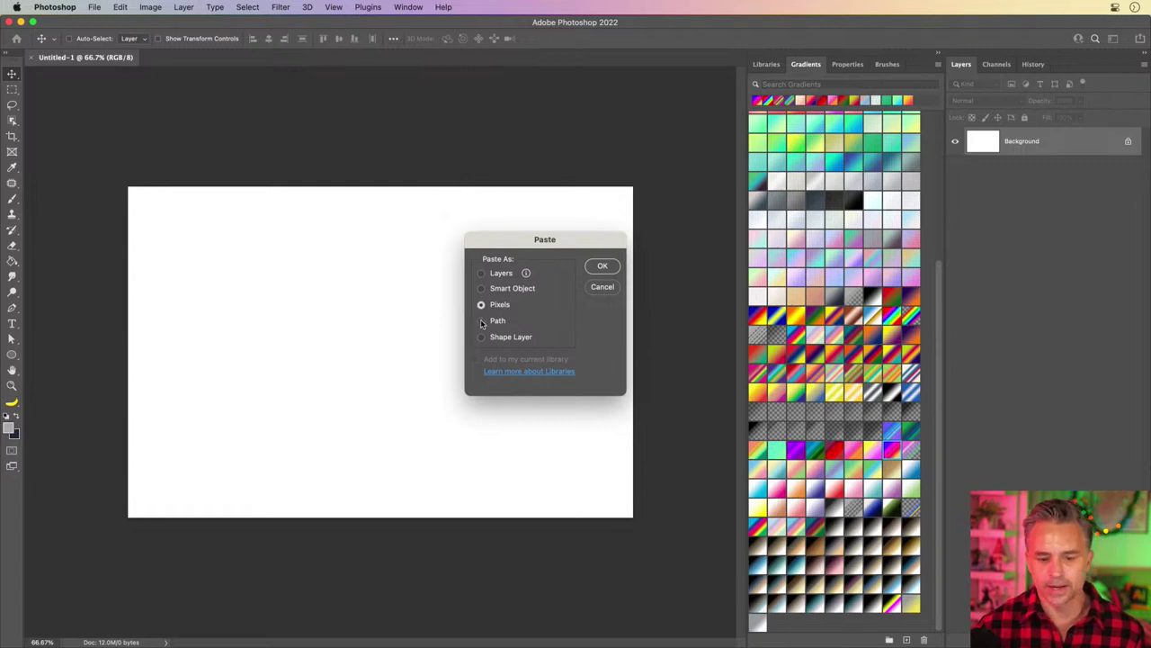
key("Return")
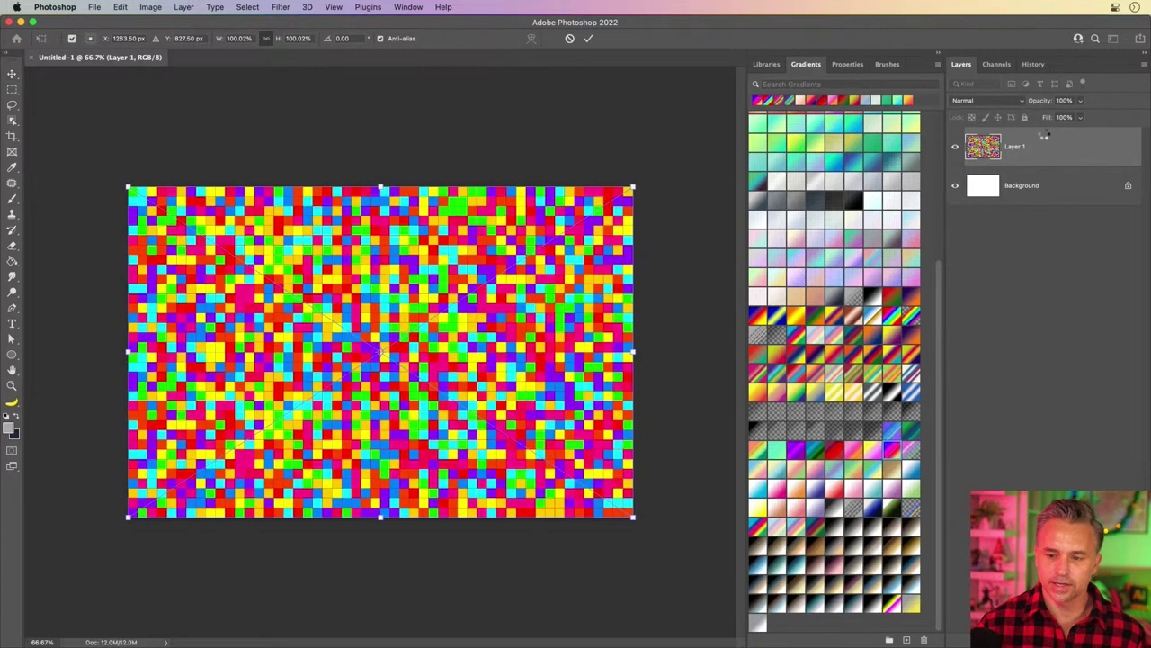
double_click(1009, 147)
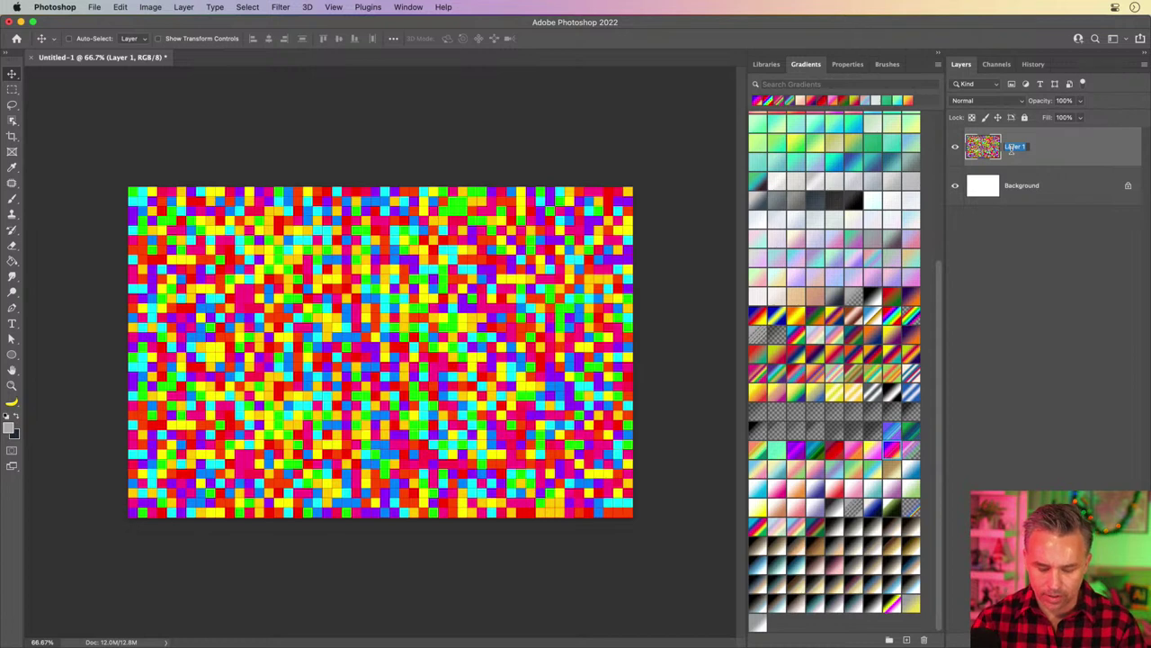
type("squares")
key("Return")
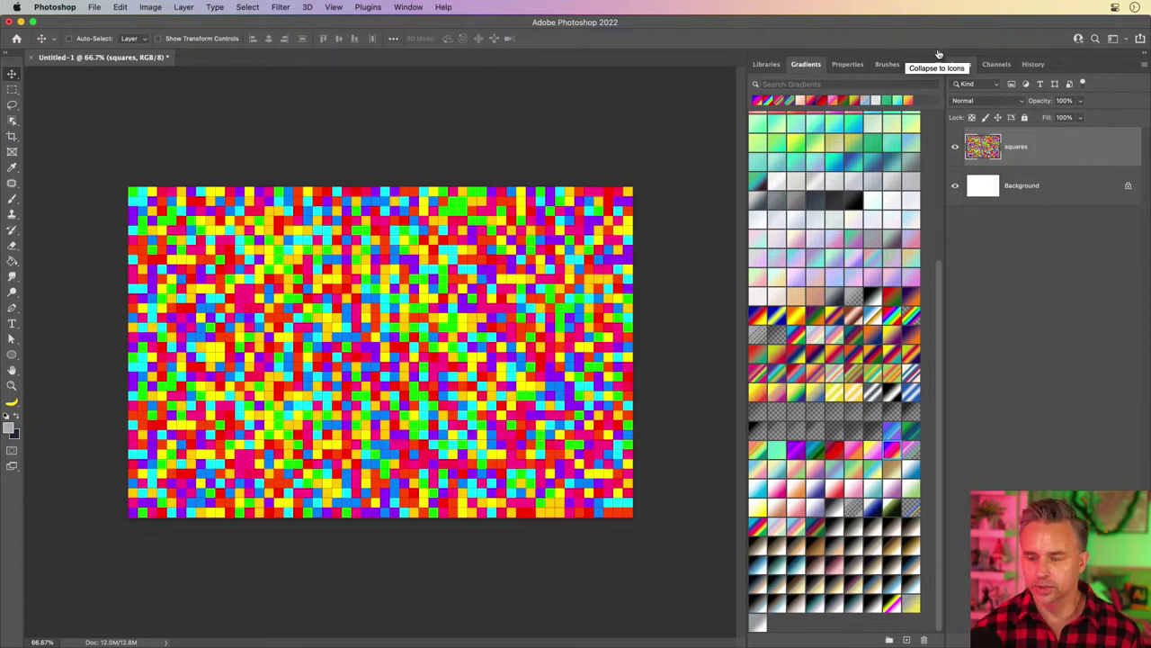
key("super+1")
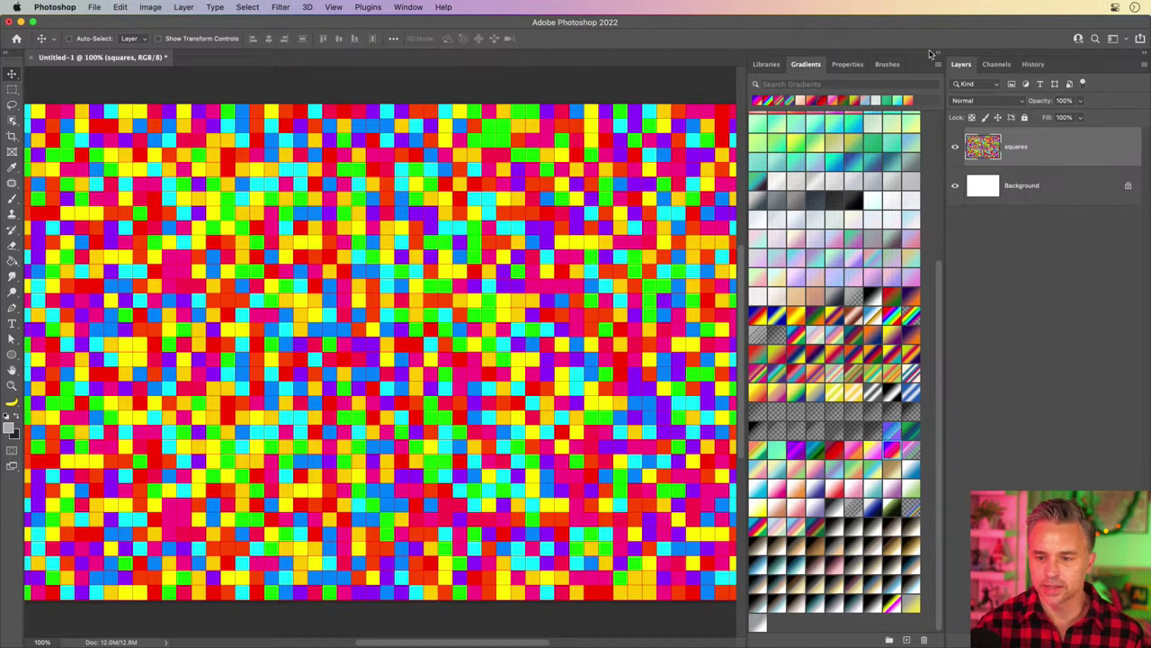
left_click(936, 55)
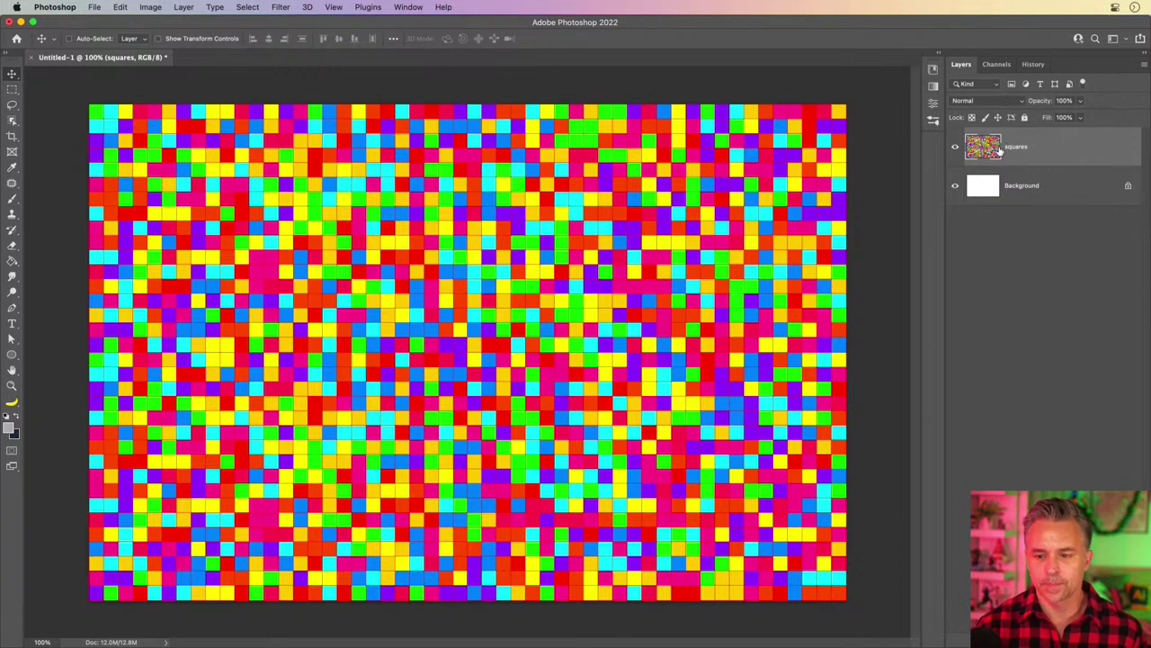
Create a second new document 100 pixels wide and 100 pixels high with a white background
key("super+n")
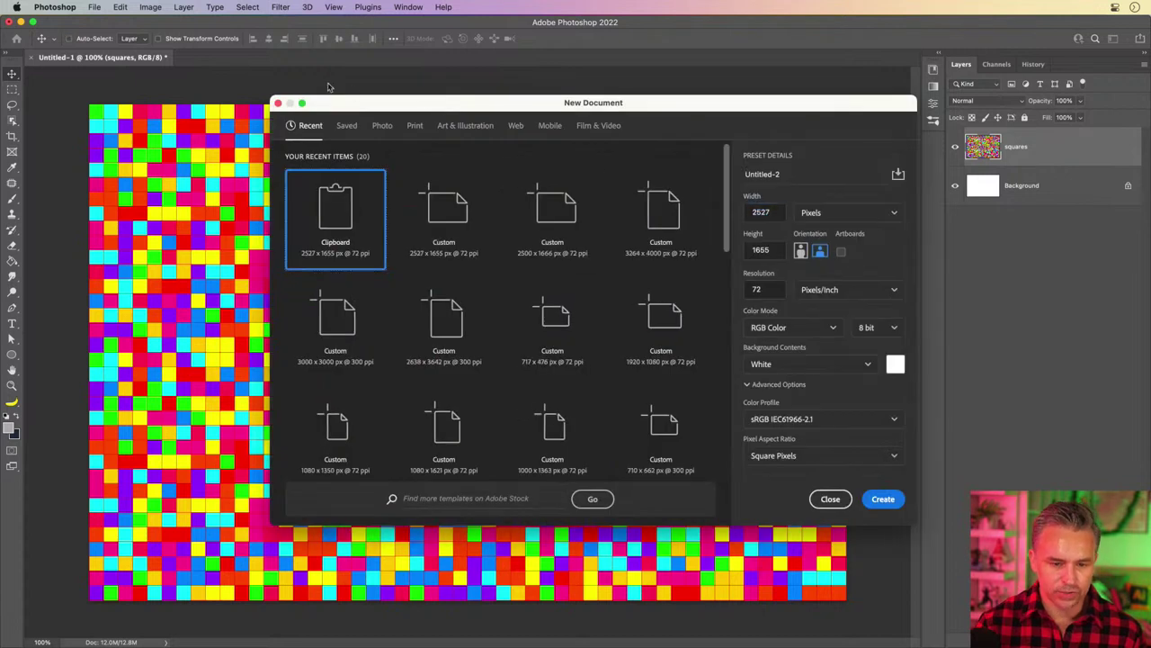
left_click_drag(378, 110, 340, 105)
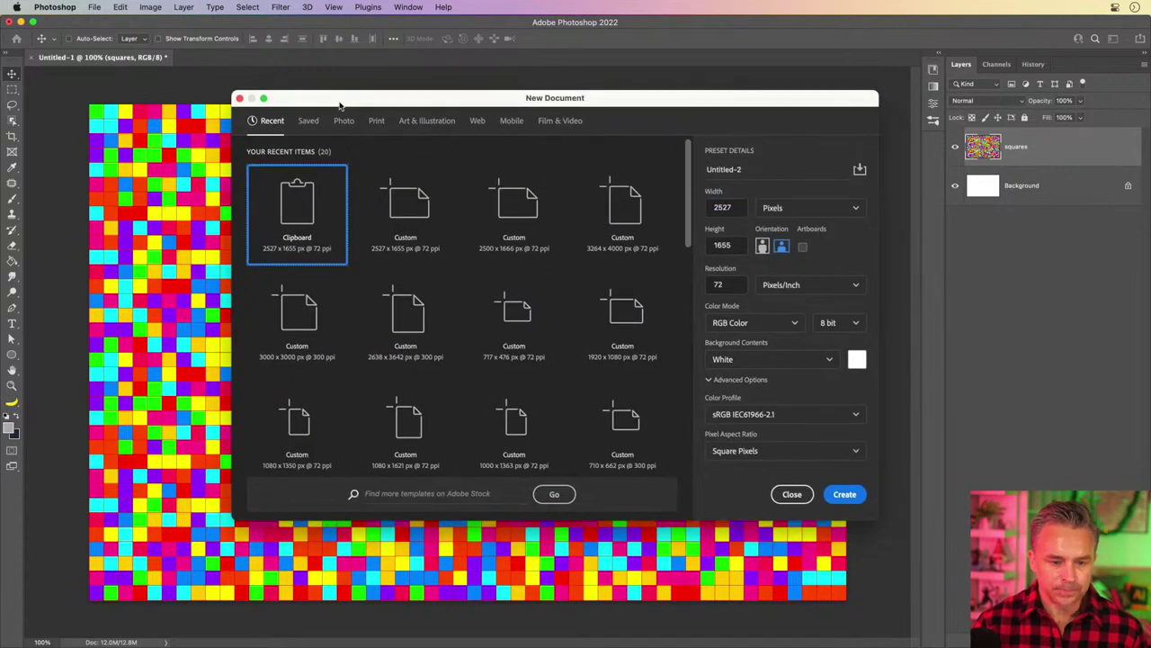
double_click(726, 207)
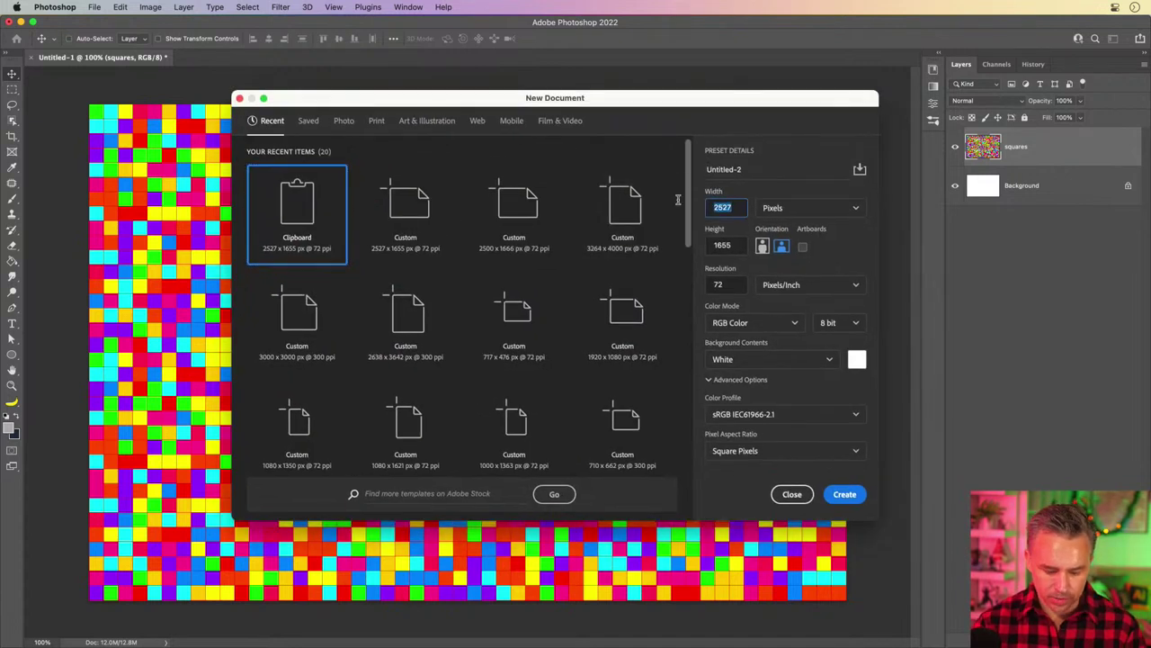
type("100")
key("Tab")
key("Tab")
type("100")
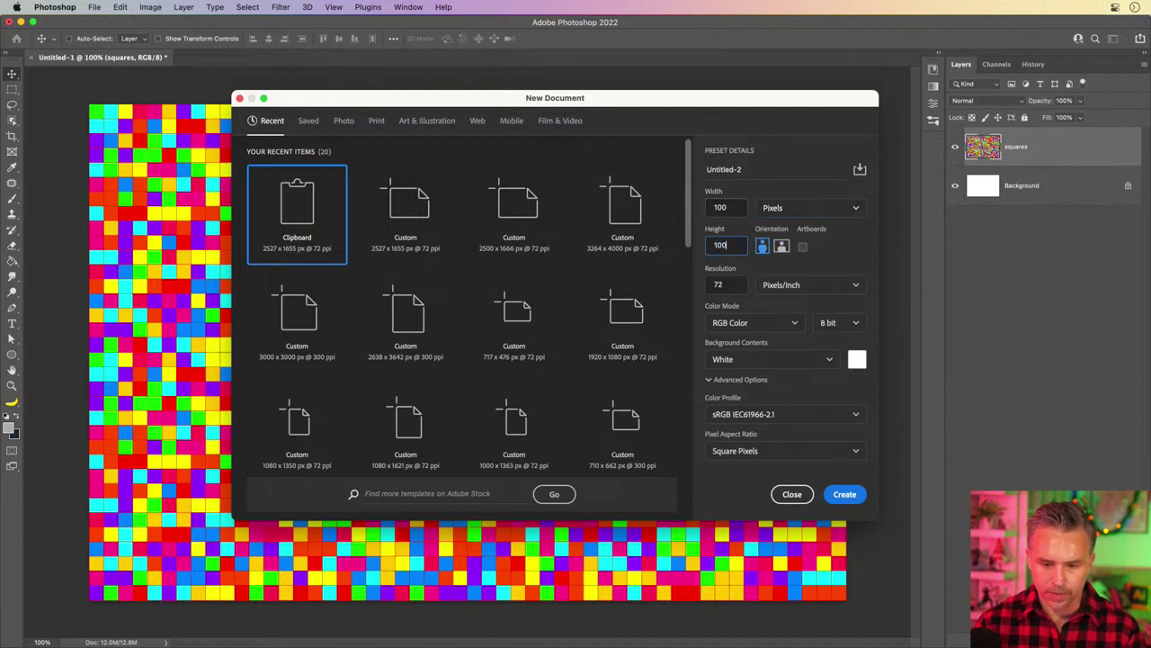
key("Return")
key("super+equal")
key("super+equal")
key("super+equal")
key("super+equal")
key("super+equal")
key("super+equal")
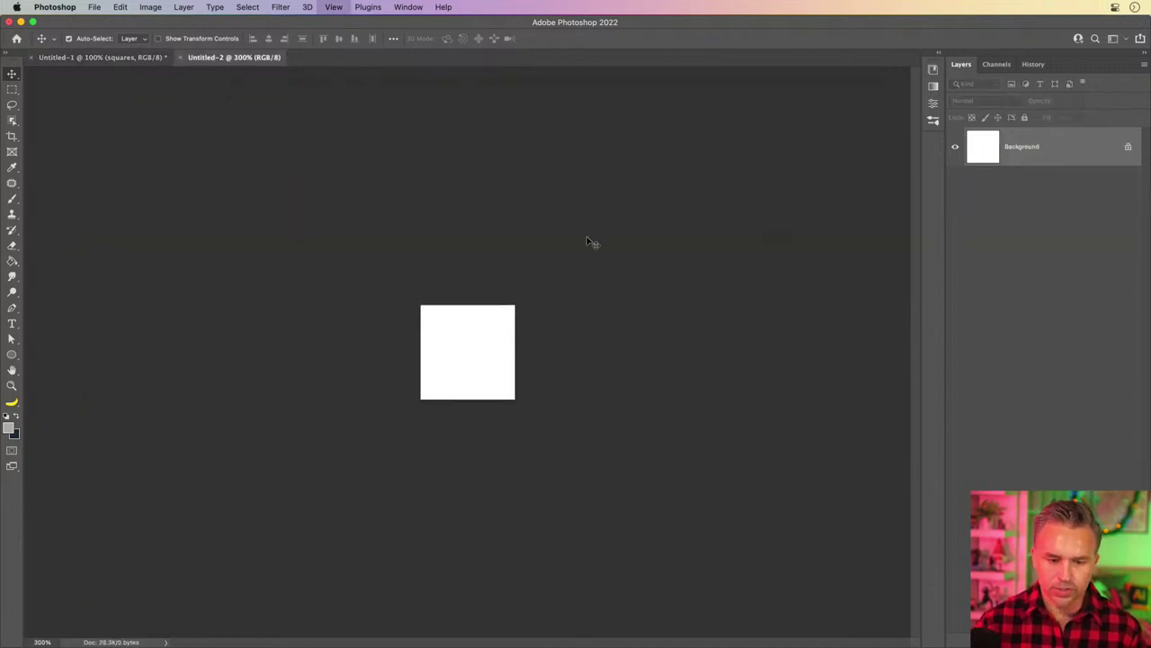
Choose a rainbow gradient preset for the 100-pixel document and add a new layer above the Background
left_click(939, 53)
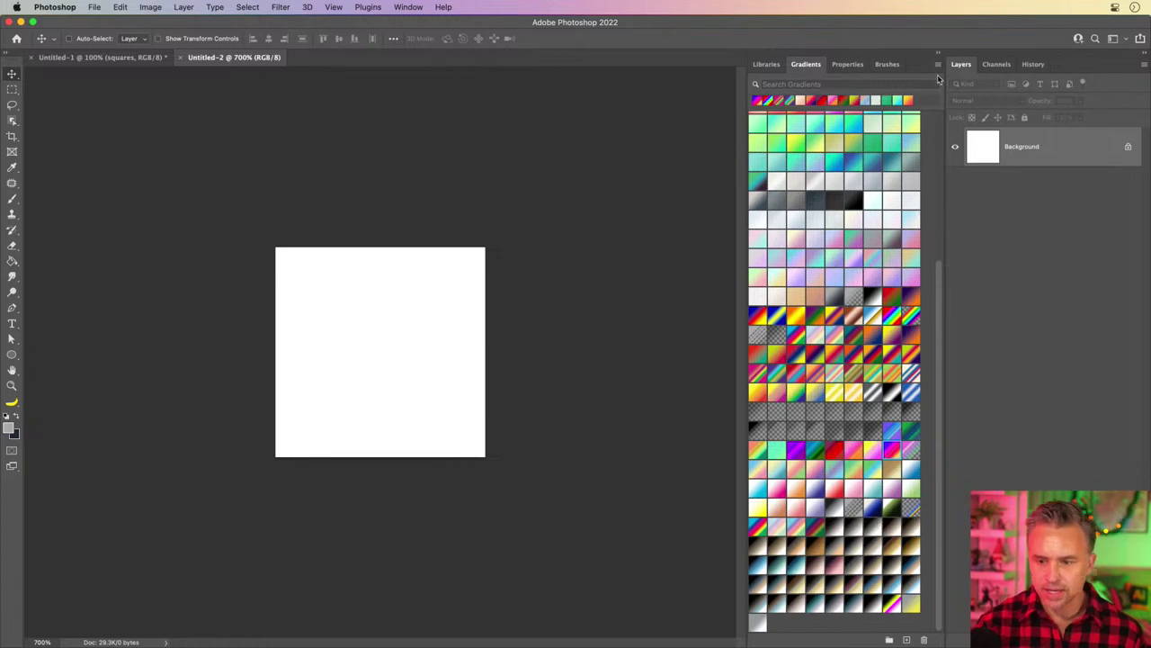
left_click(937, 64)
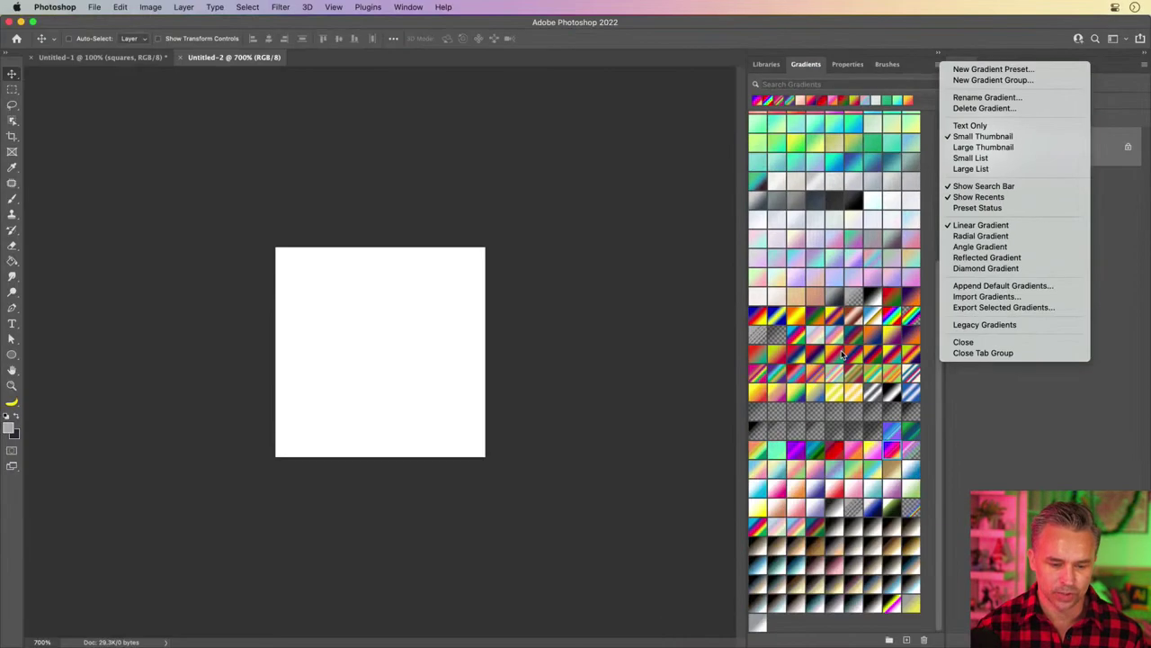
left_click(844, 382)
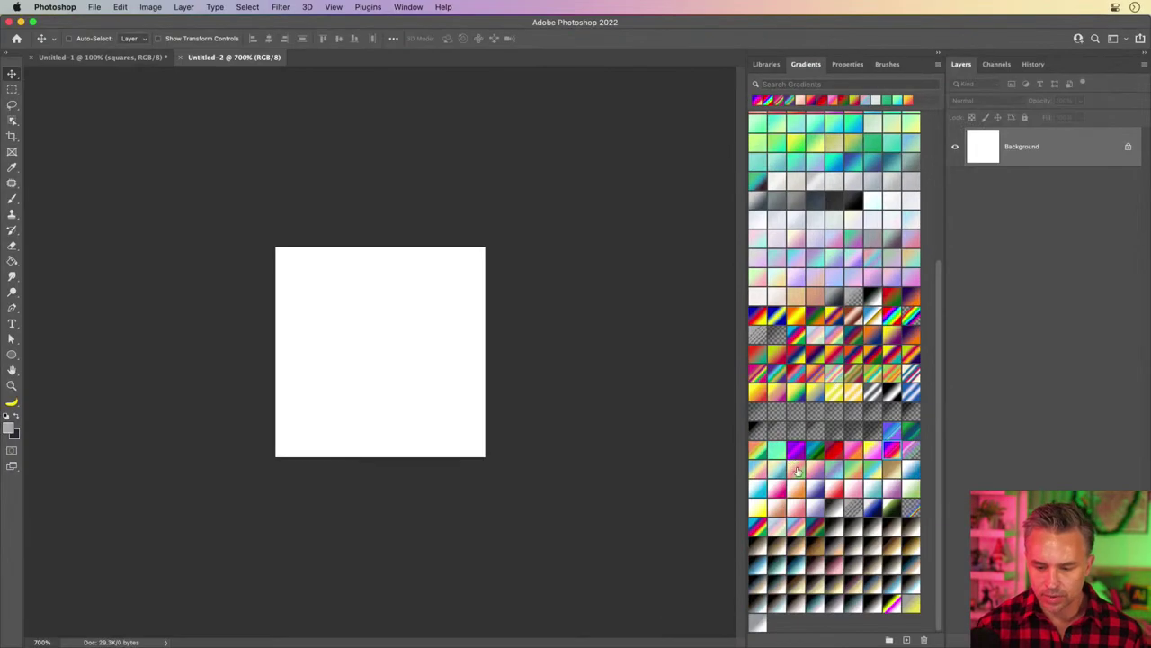
left_click(754, 529)
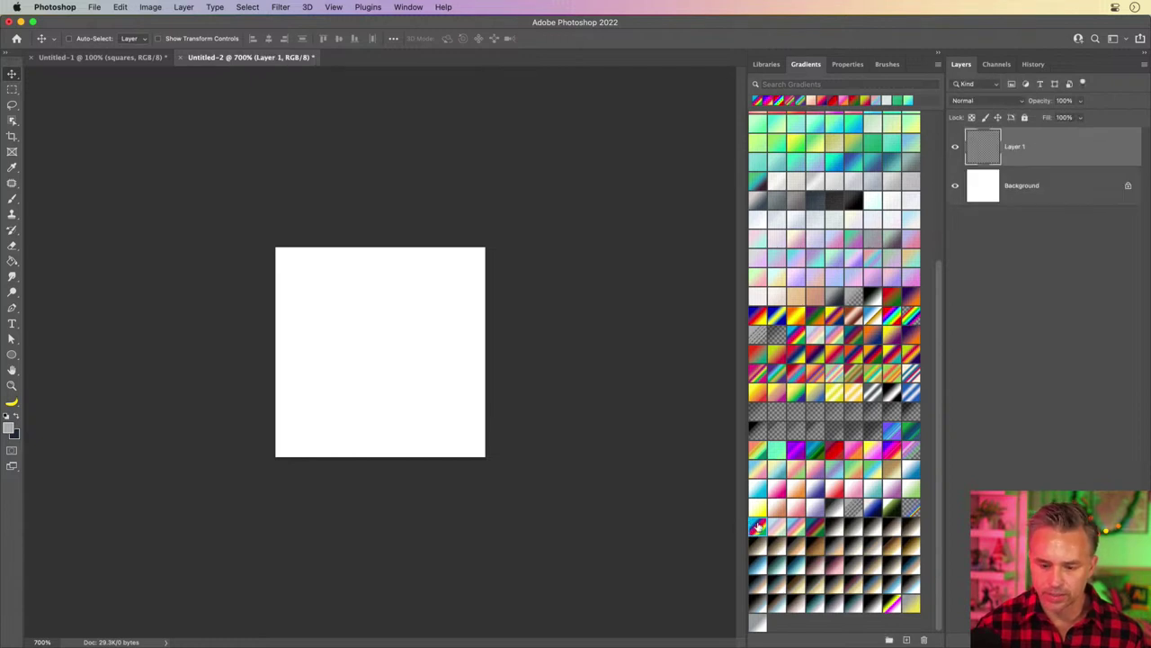
Fill the new layer with the Spectrum gradient preset
left_click(758, 526)
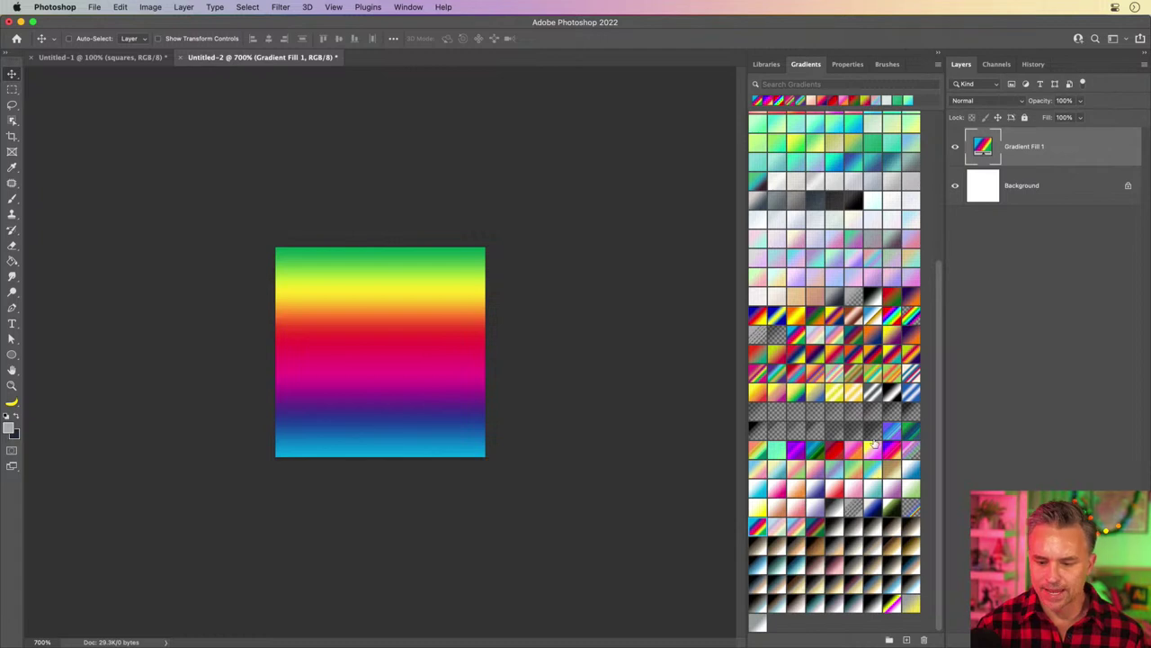
left_click(891, 452)
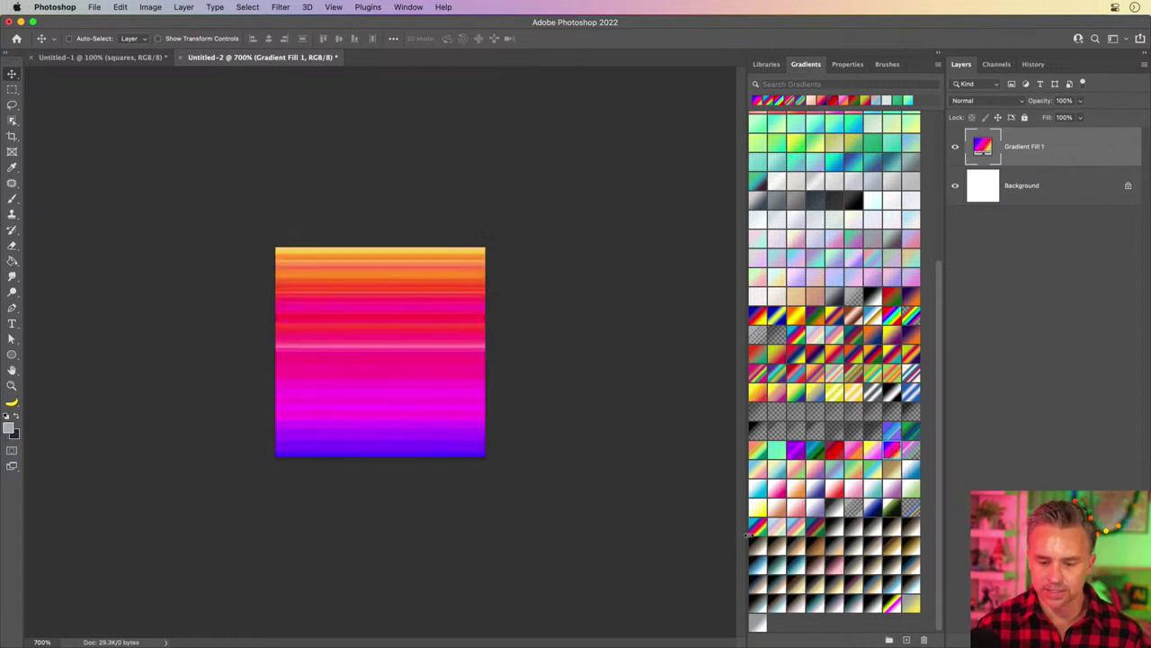
left_click(754, 528)
key("super+plus")
key("super+plus")
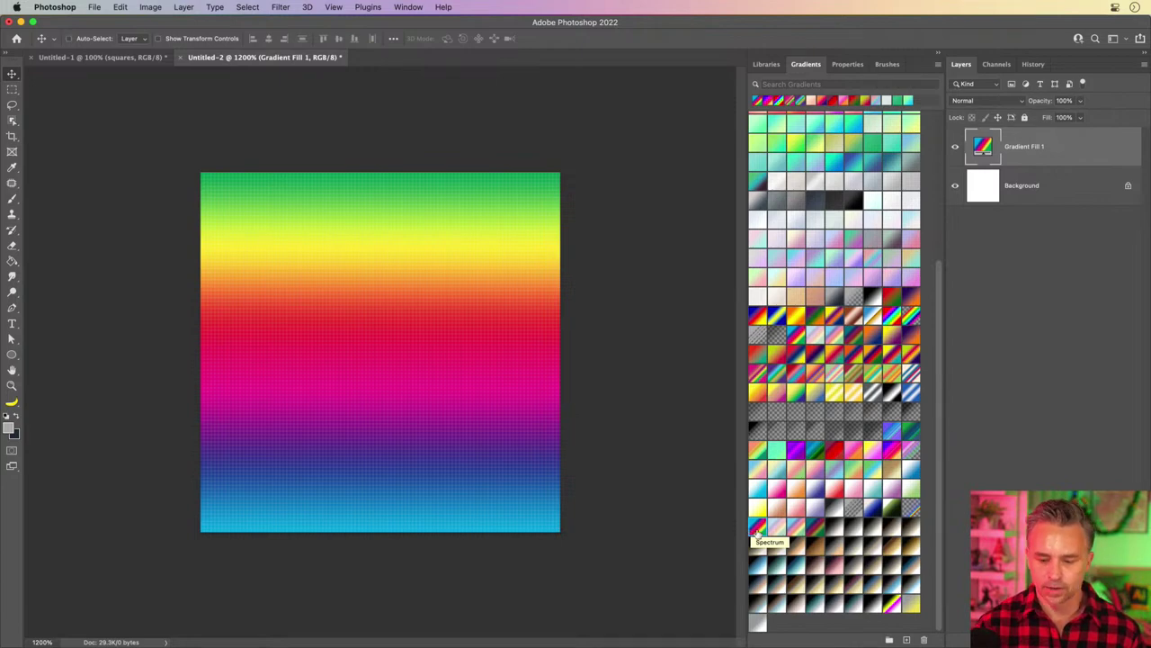
Try the Reflected and Angle styles on the gradient fill and settle on the Diamond style
double_click(981, 151)
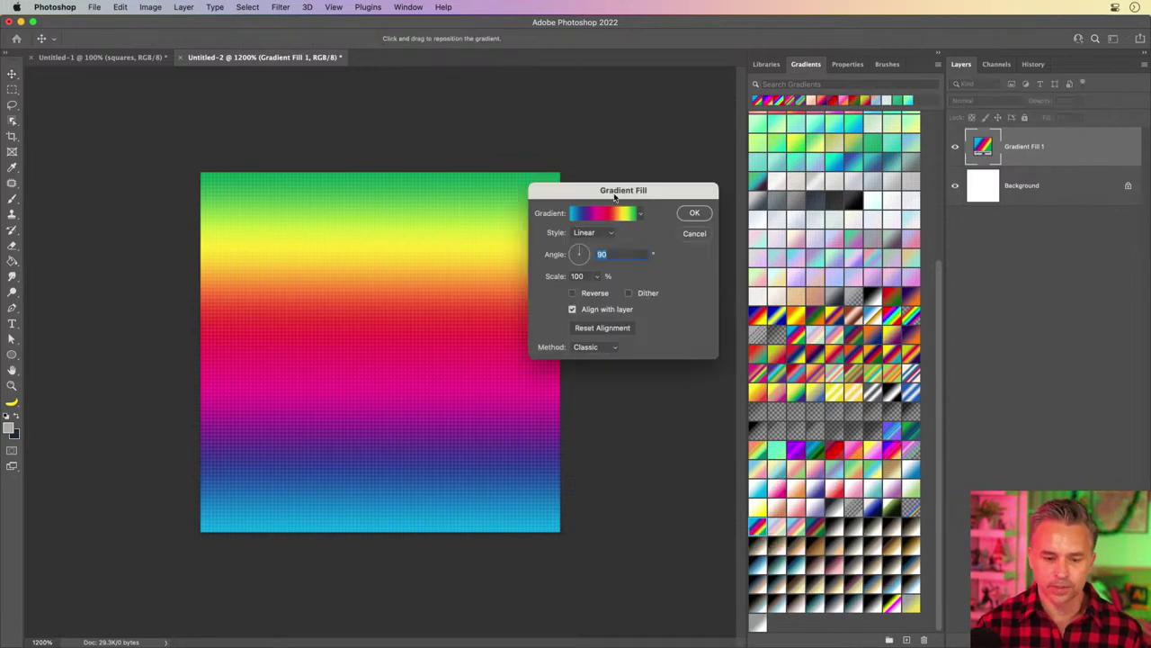
left_click_drag(595, 192, 643, 214)
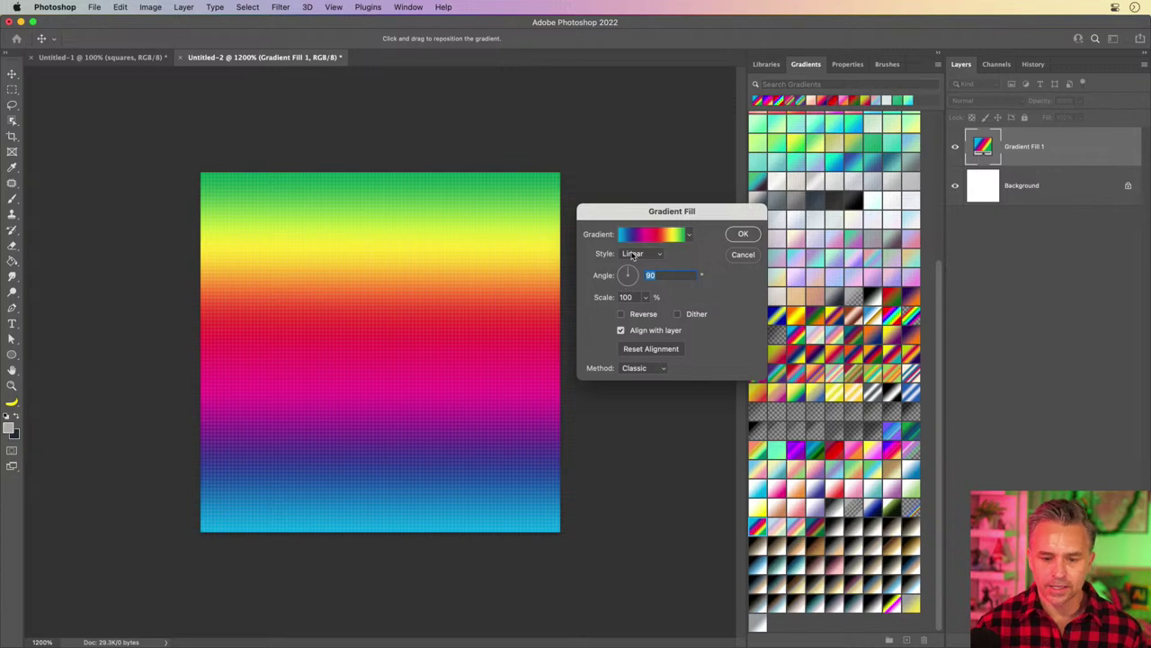
left_click(634, 254)
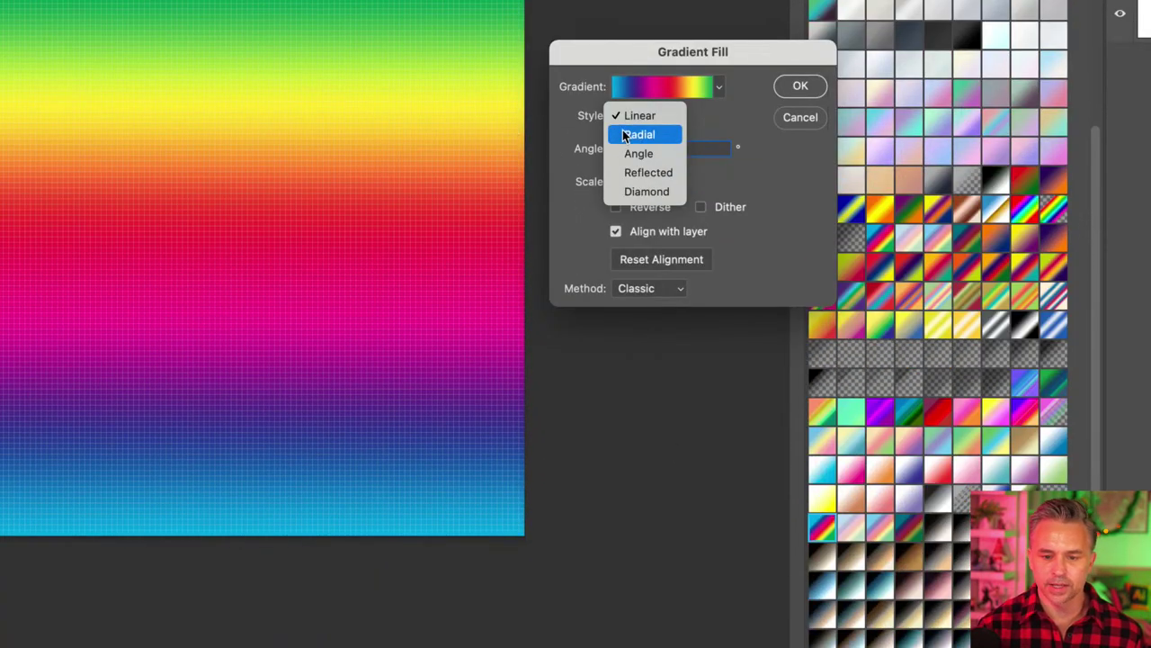
left_click(649, 172)
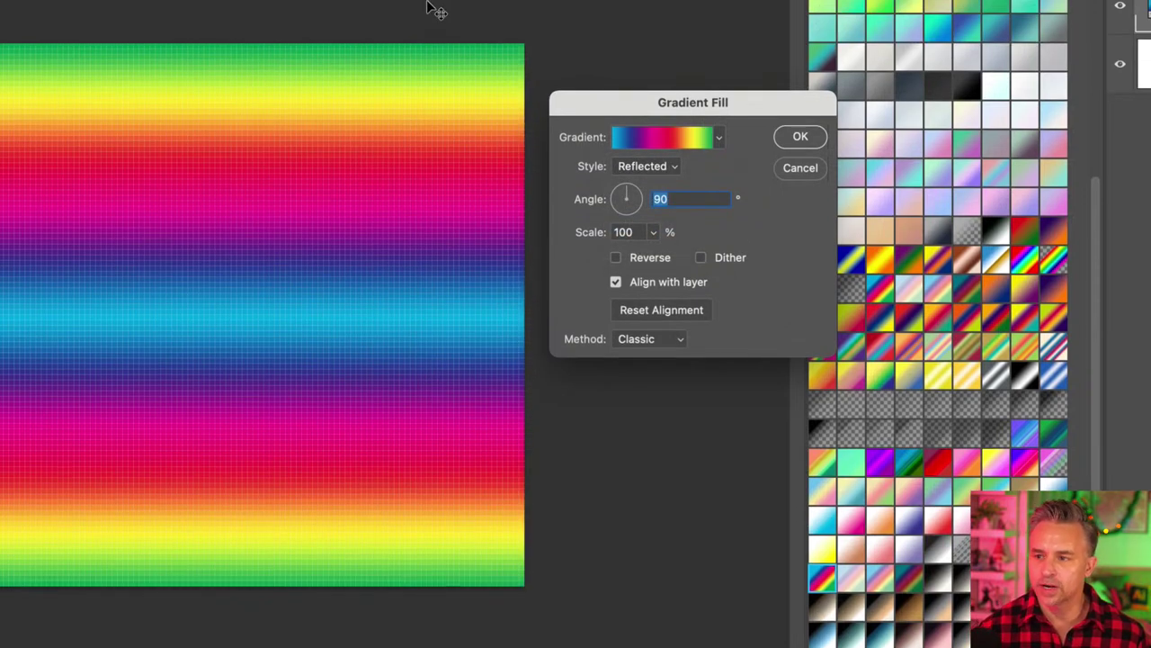
left_click(649, 167)
left_click(642, 145)
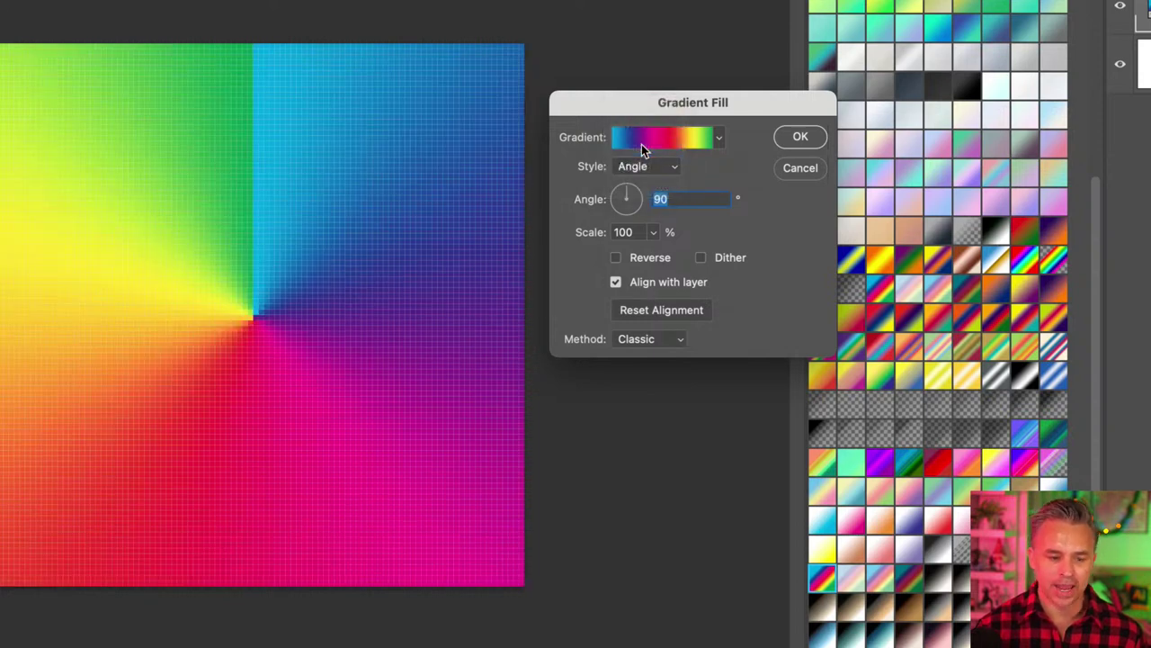
left_click(651, 167)
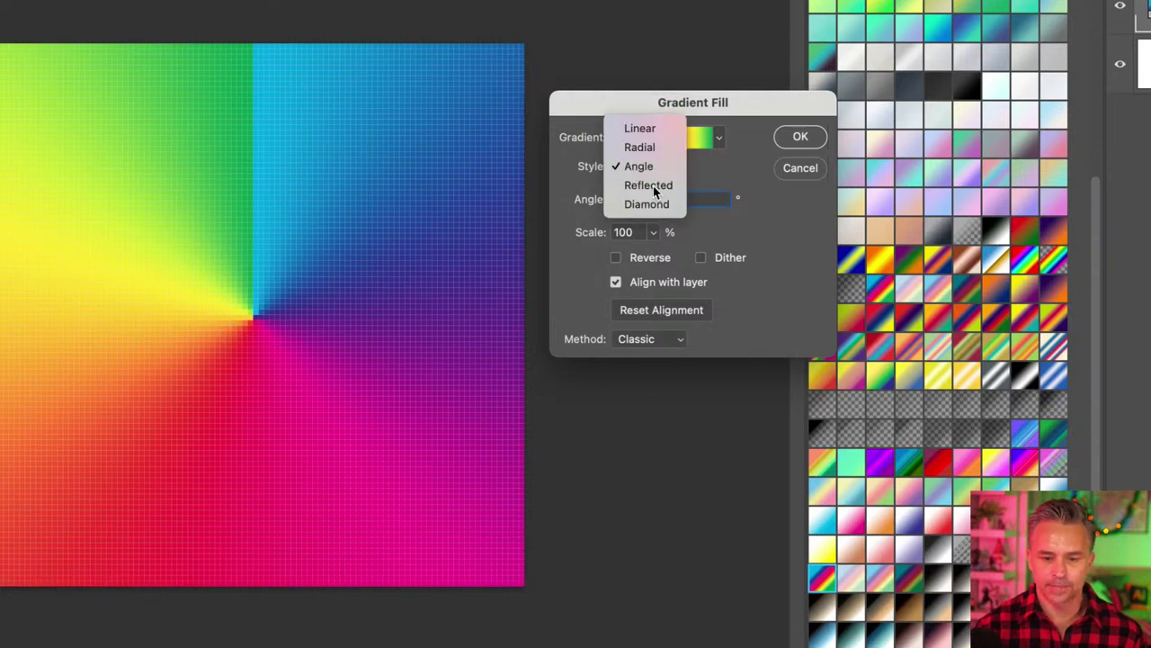
left_click(651, 185)
left_click(647, 164)
left_click(650, 186)
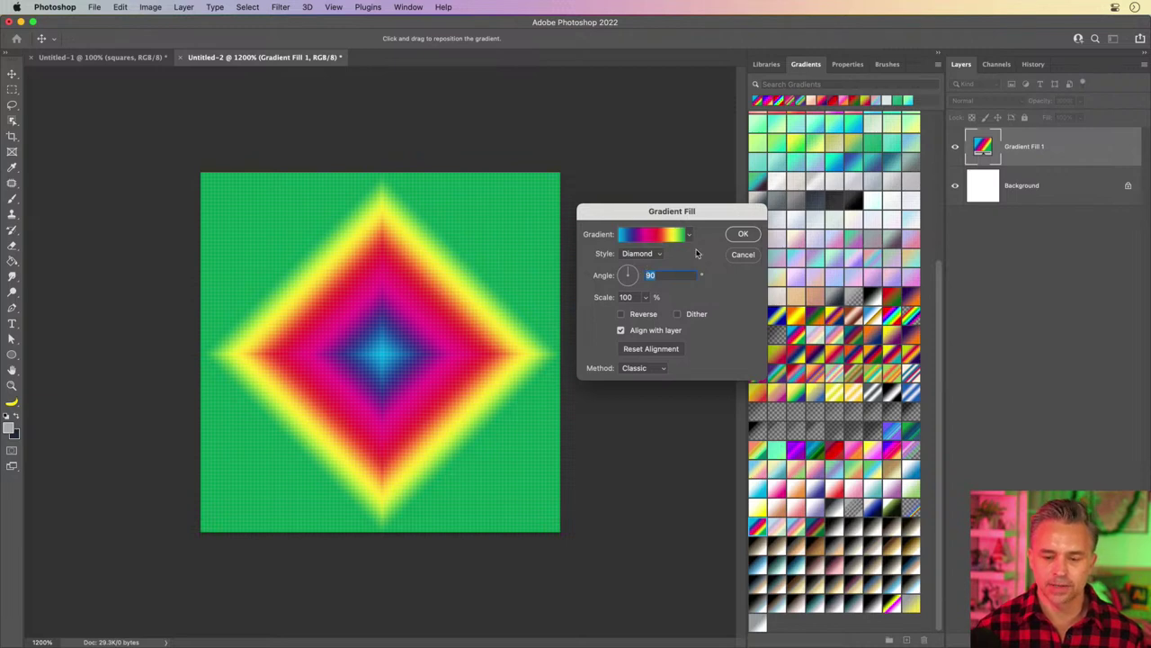
left_click(742, 236)
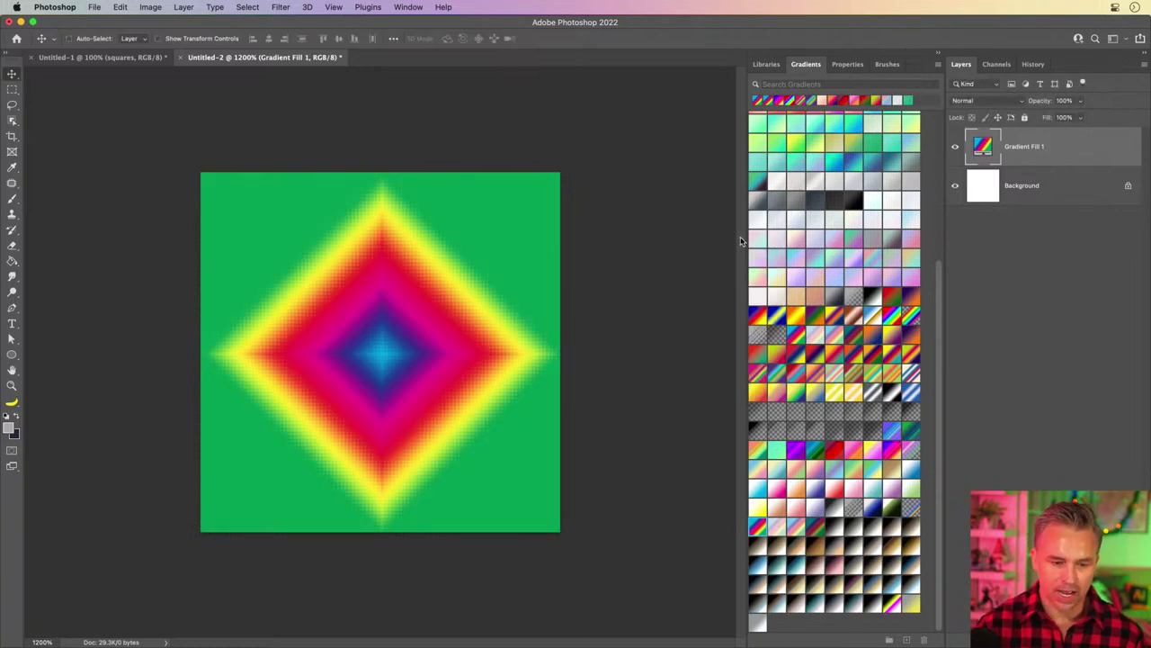
Duplicate the gradient fill layer, hide the original and rasterize the copy
key("super+minus")
key("super+minus")
key("super+minus")
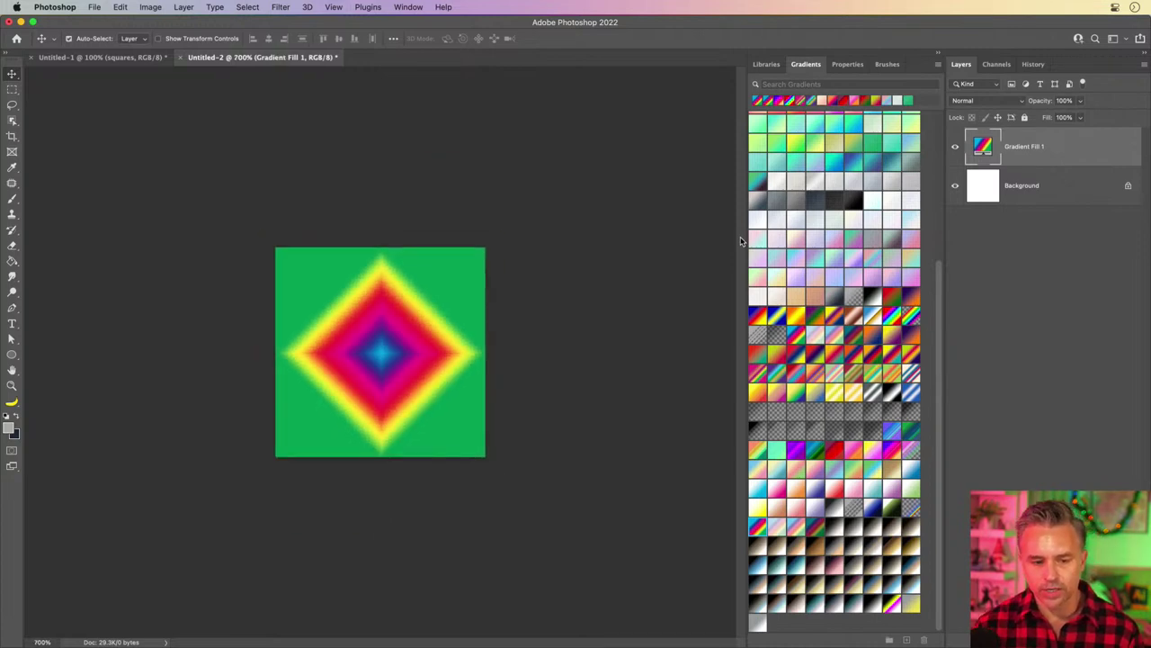
key("super+minus")
key("super+equal")
key("super+equal")
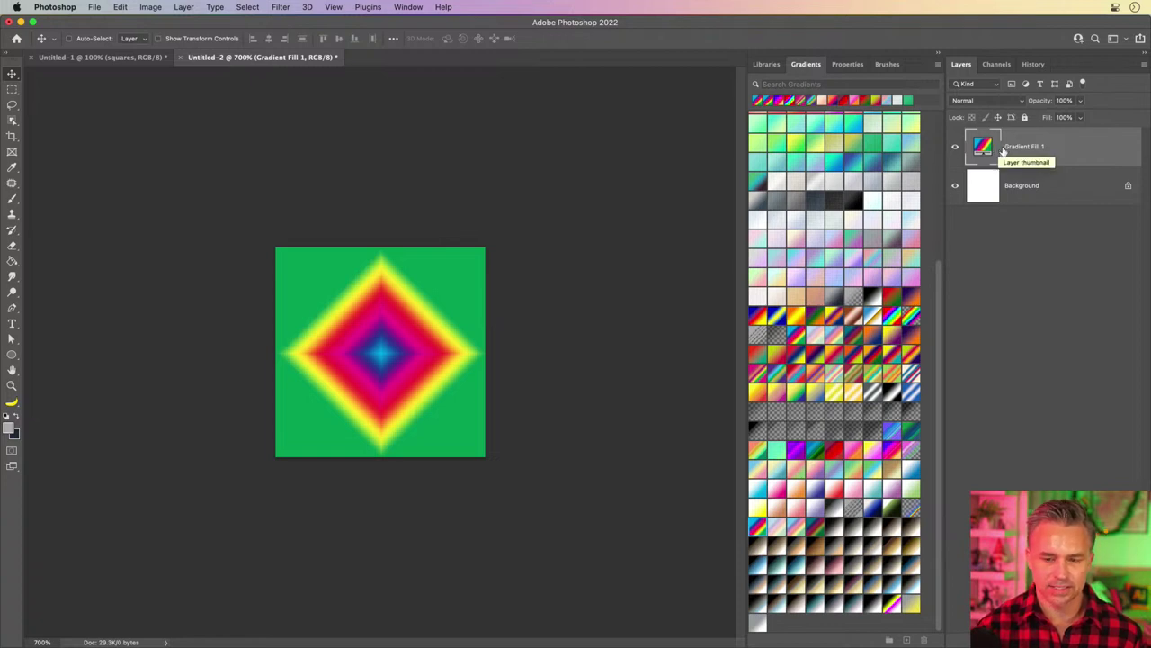
right_click(1085, 148)
left_click(1090, 149)
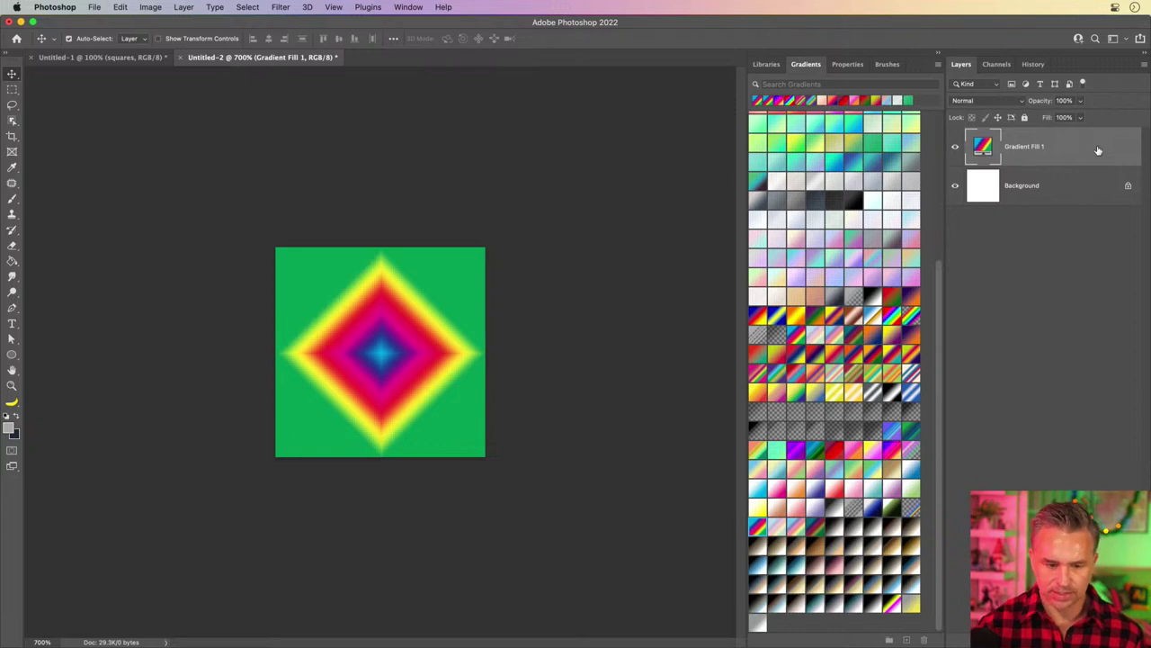
right_click(1087, 148)
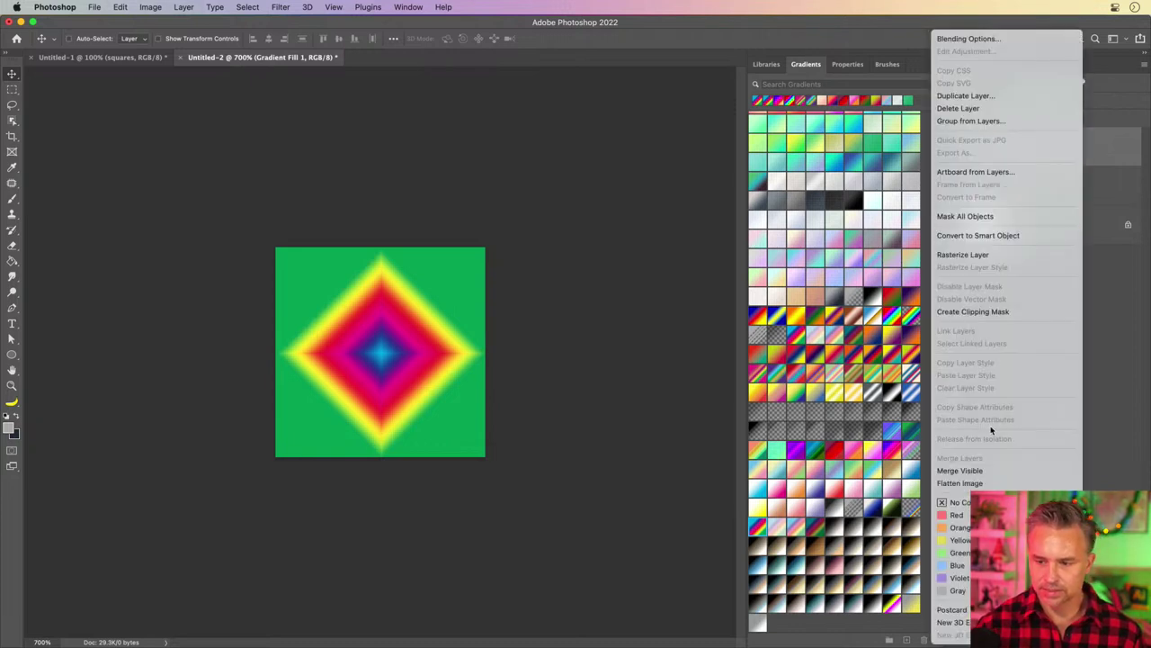
left_click(979, 255)
key("ctrl+t")
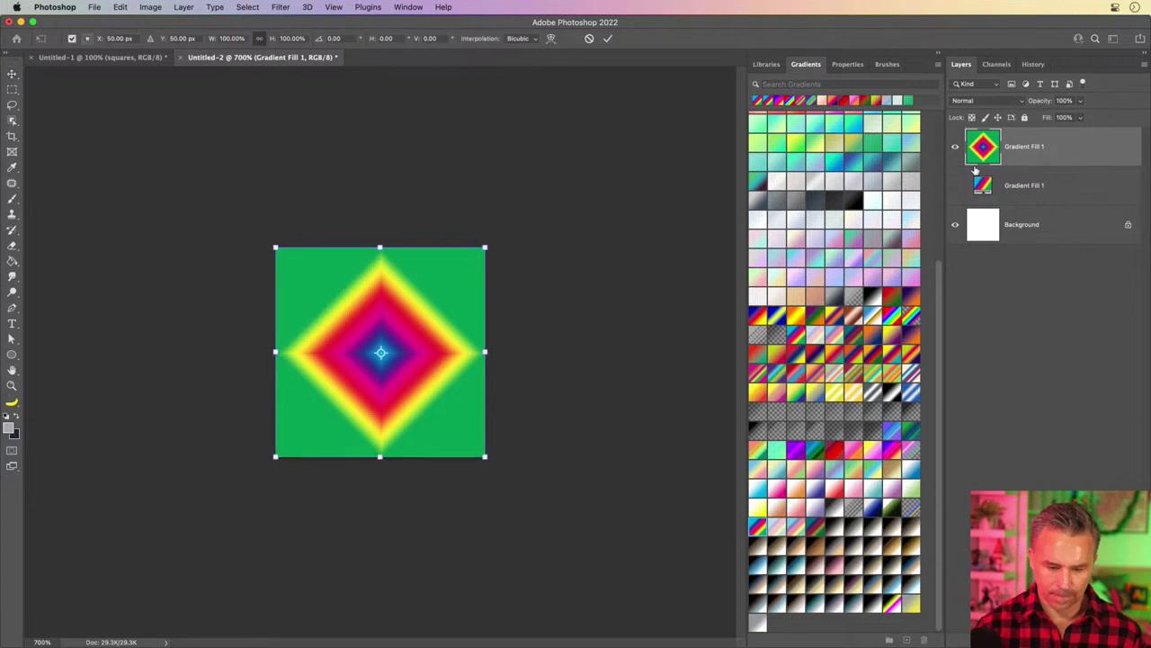
key("Escape")
Duplicate the rasterized diamond layer and scale the duplicate to 50% width and height
key("ctrl+j")
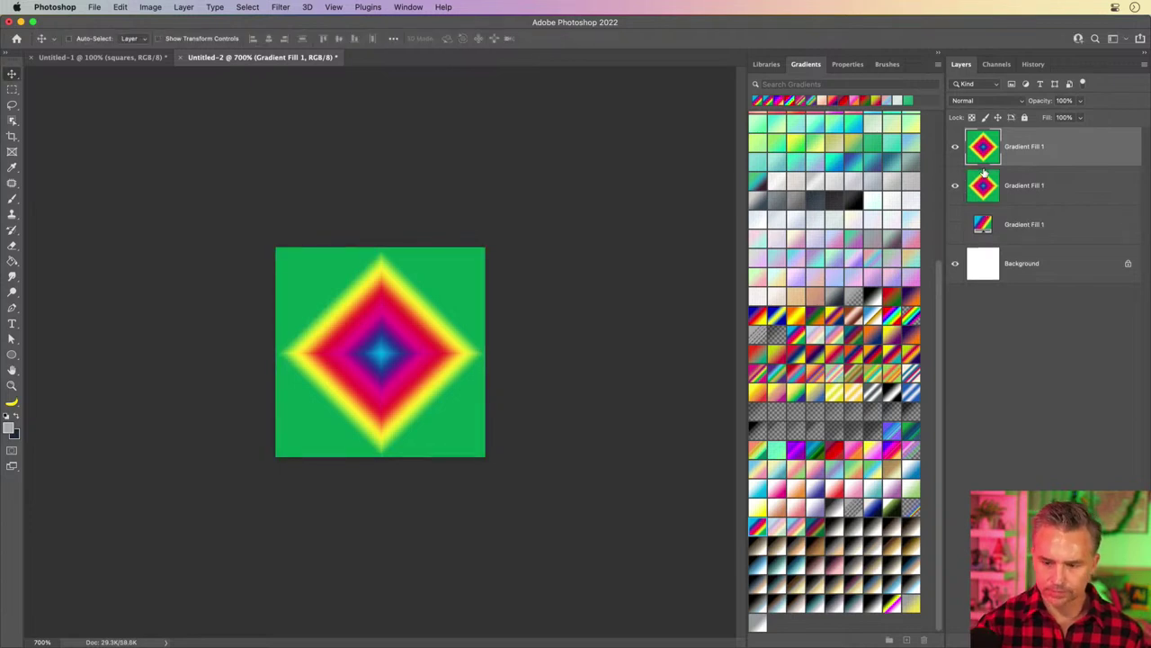
key("ctrl+t")
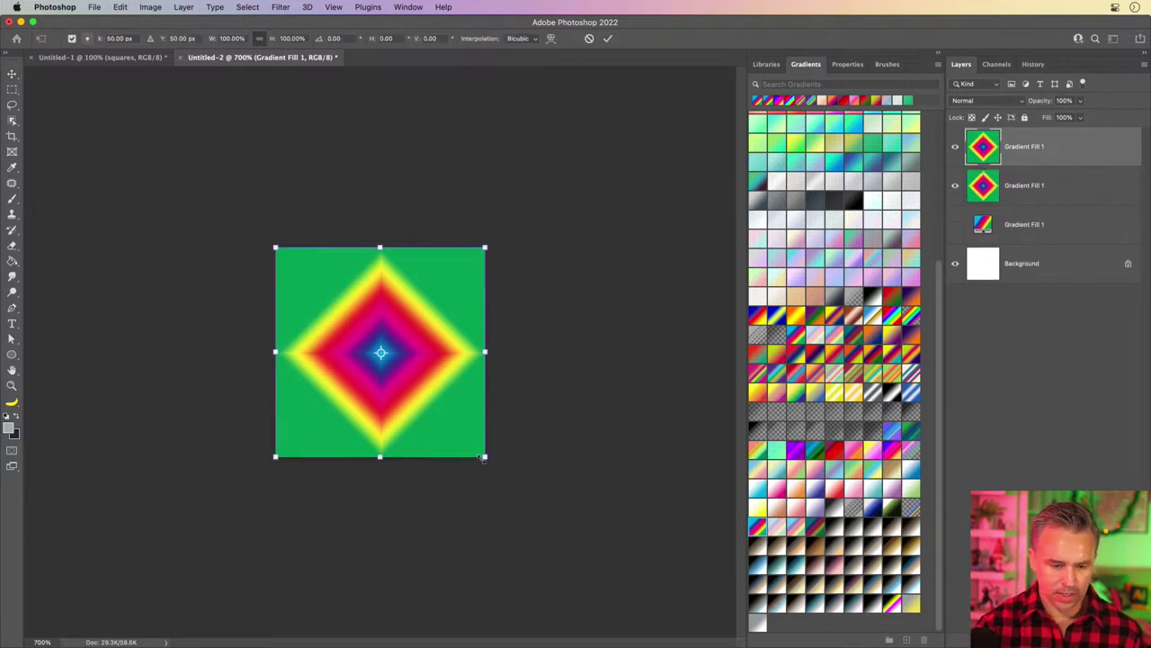
double_click(231, 39)
type("50")
key("Return")
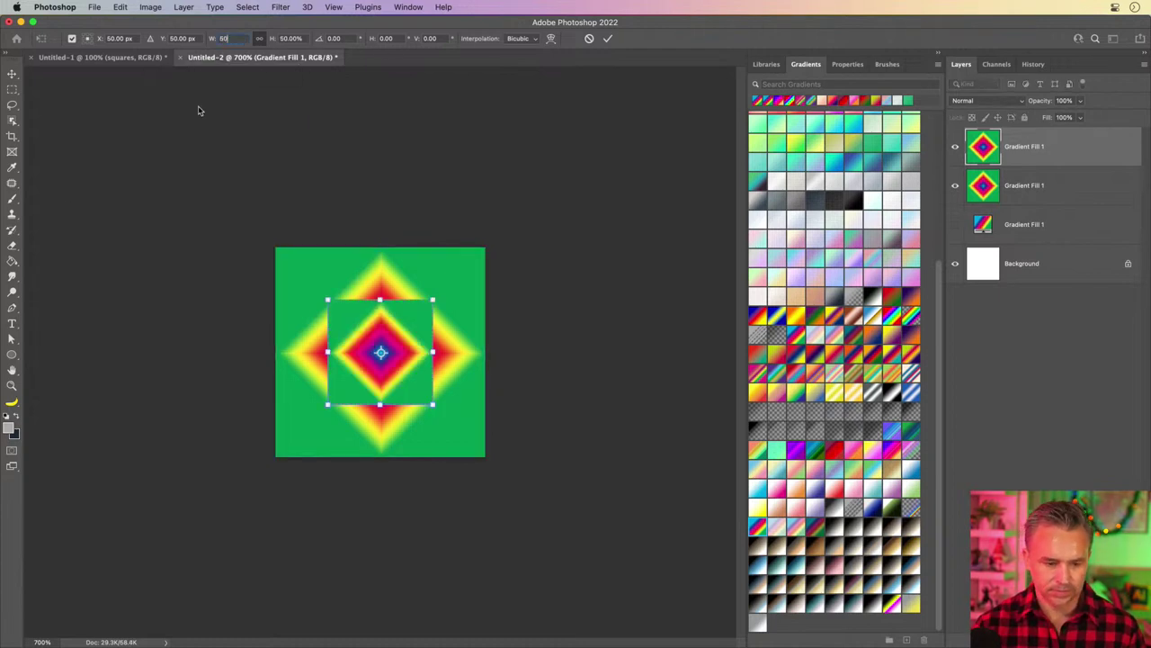
key("Return")
Move the half-size diamond into a quadrant and copy it until four tiles fill the canvas as a 2 x 2 grid
left_click_drag(374, 333, 318, 403)
key("super+j")
key("super+j")
key("super+j")
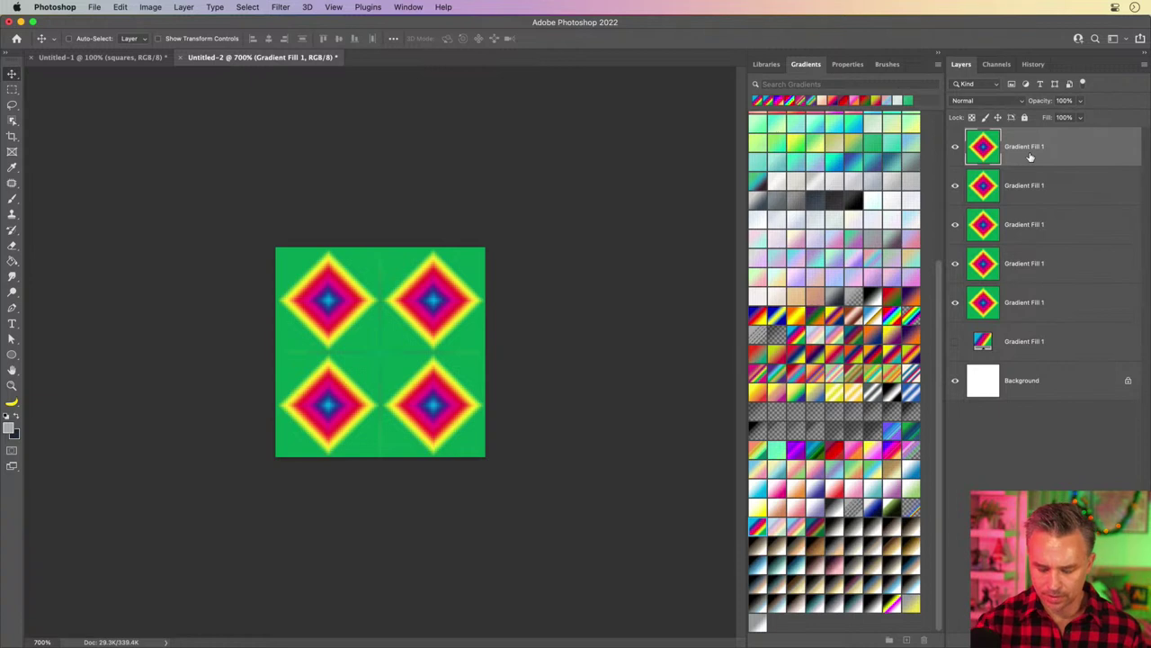
Invert the lower-left tile's colours and recolour the lower-right tile with a strongly negative hue shift
left_click_drag(1046, 157, 1054, 153)
left_click(1033, 191)
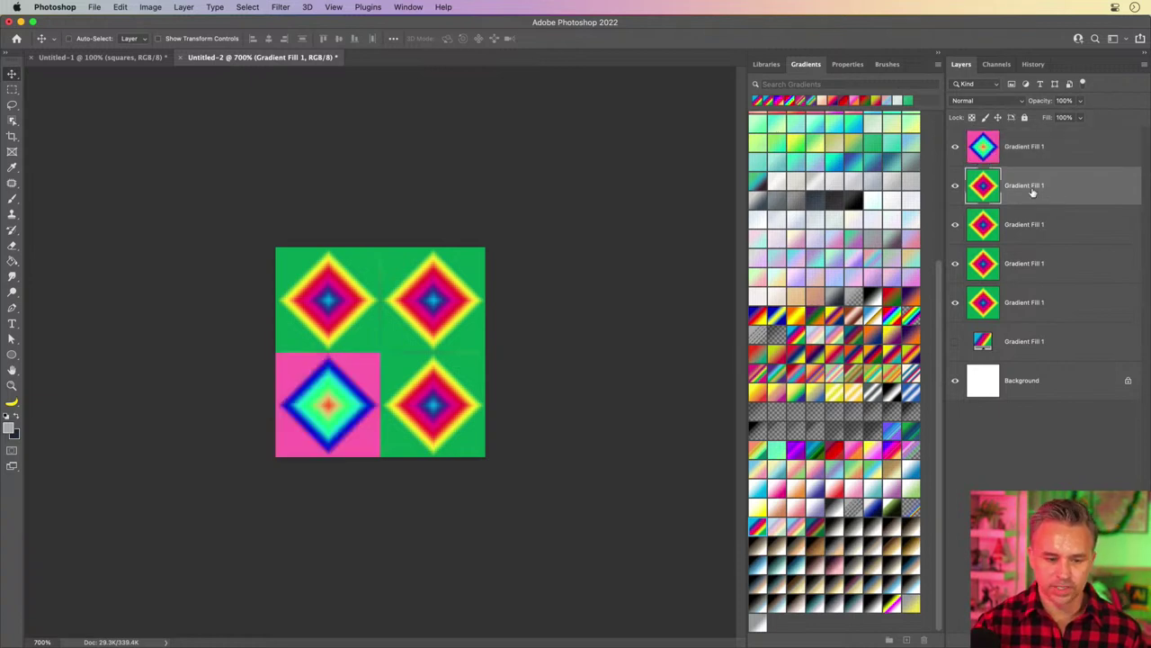
key("super+u")
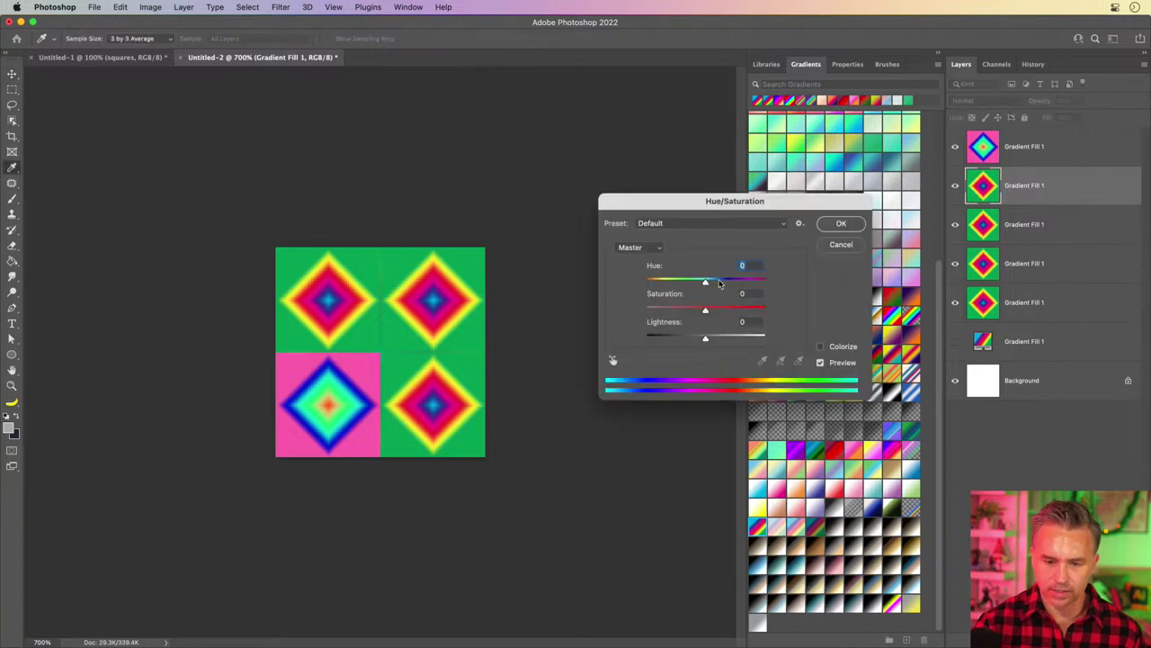
left_click_drag(691, 281, 652, 283)
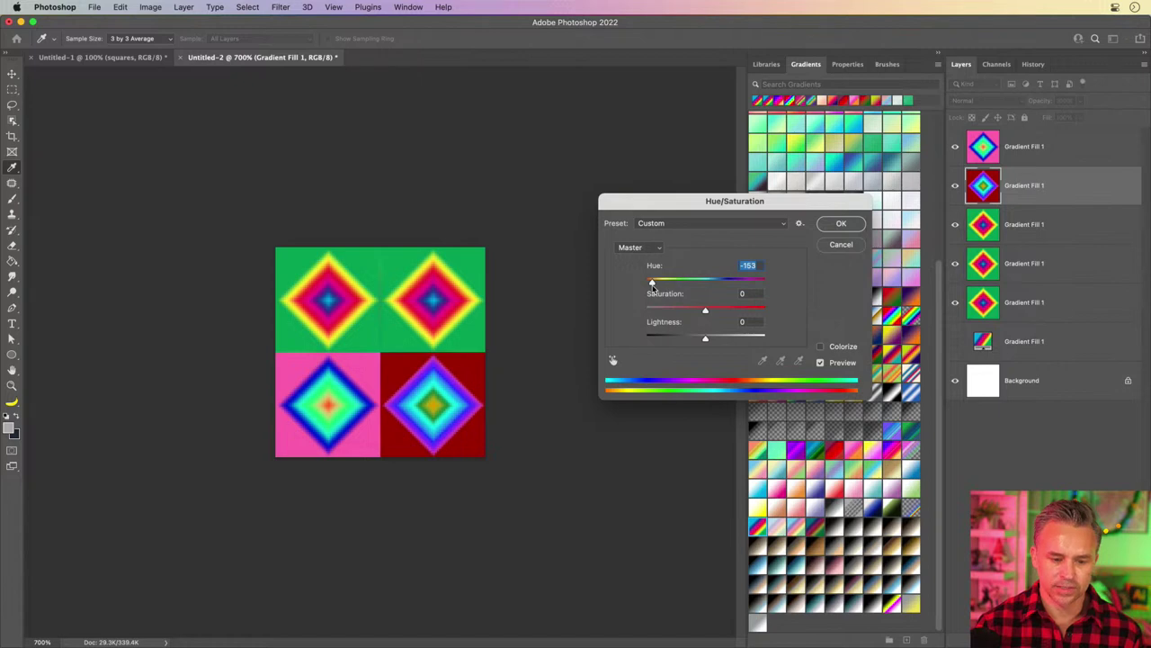
mouse_move(652, 283)
left_mouse_down()
mouse_move(641, 285)
mouse_move(656, 284)
left_mouse_up()
key("Return")
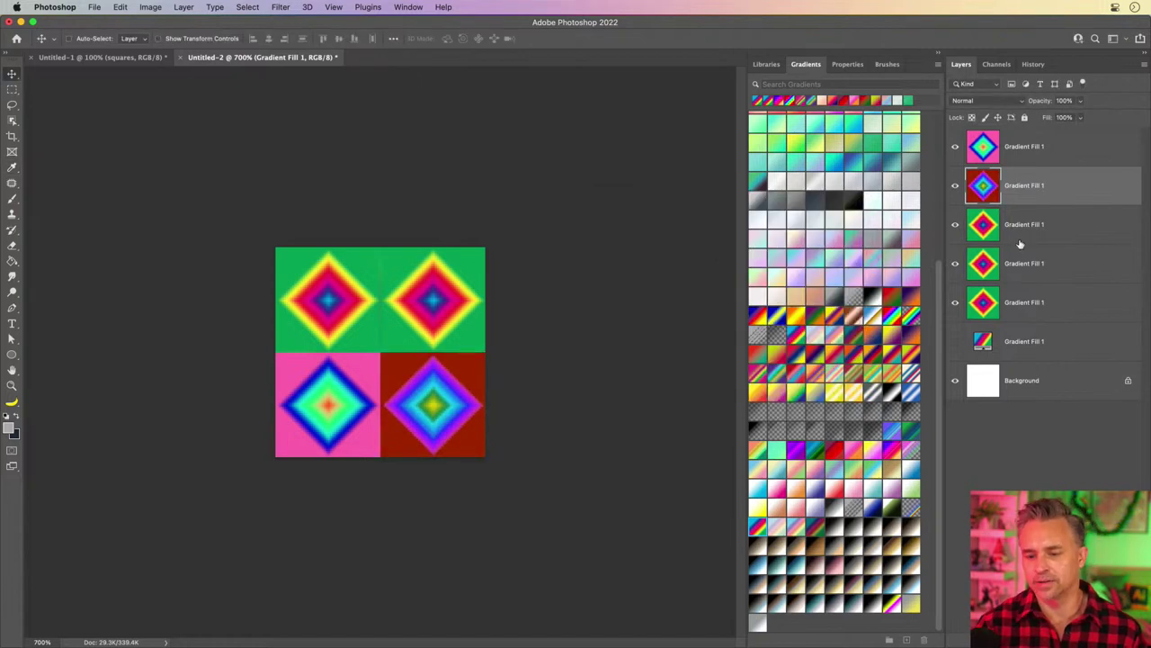
Invert the upper-right tile's colours and shift its hue in the negative direction to get a purple background
left_click(1027, 234)
key("super+i")
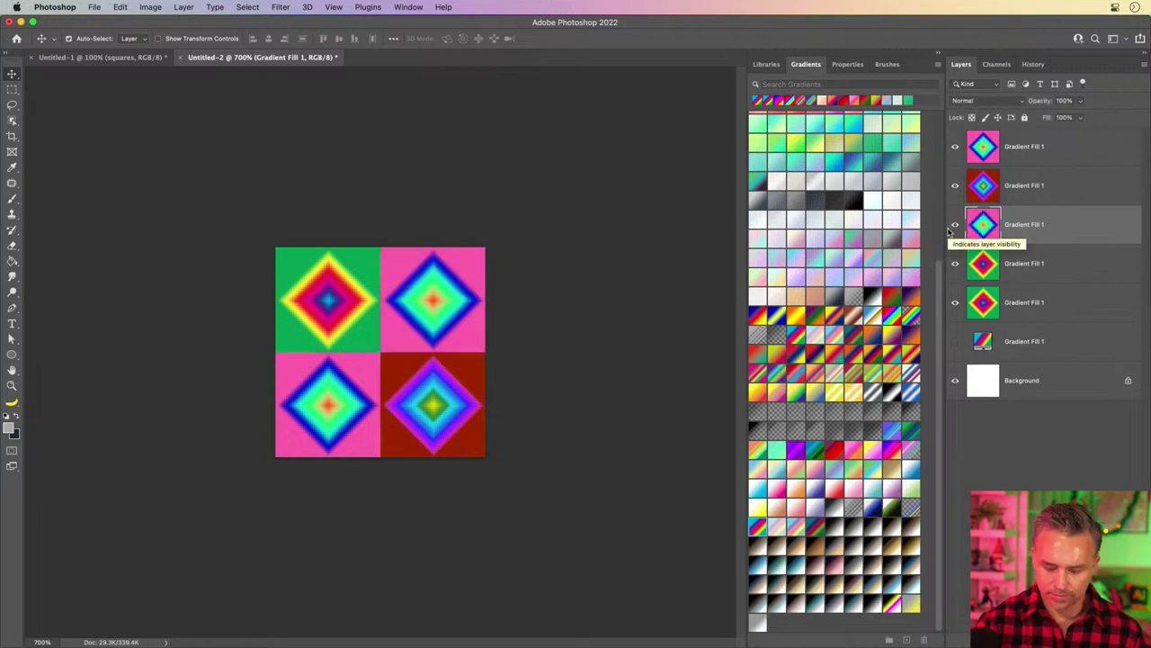
key("super+u")
left_click_drag(697, 283, 676, 284)
key("Return")
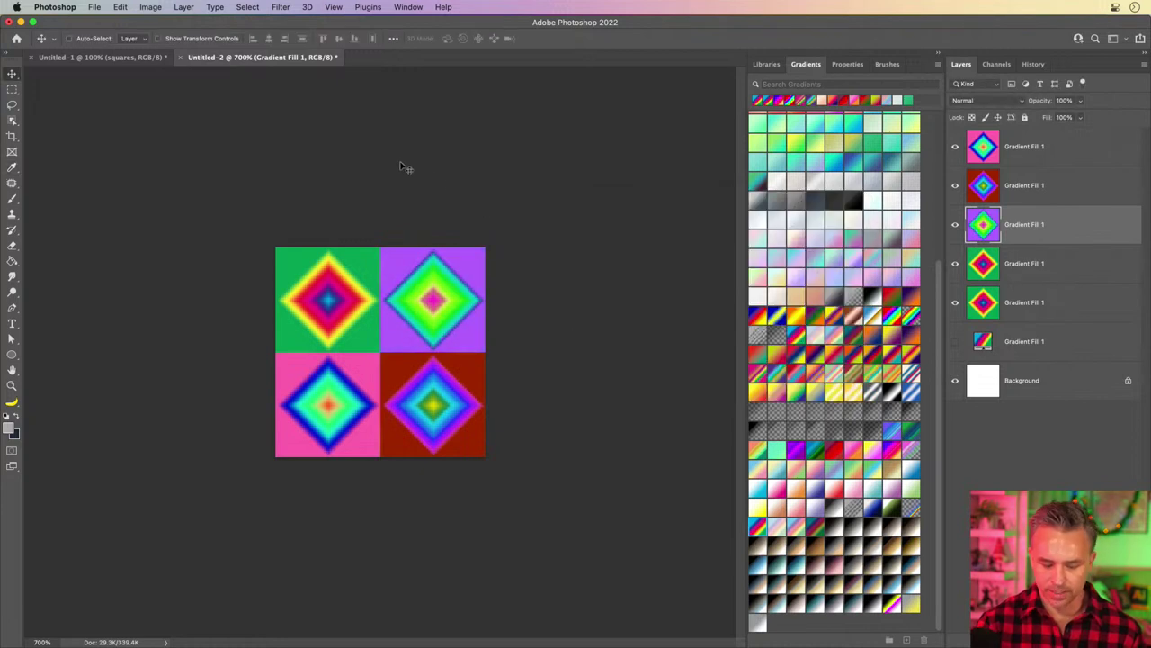
Select the whole canvas and define it as a pattern named colorful
key("super+a")
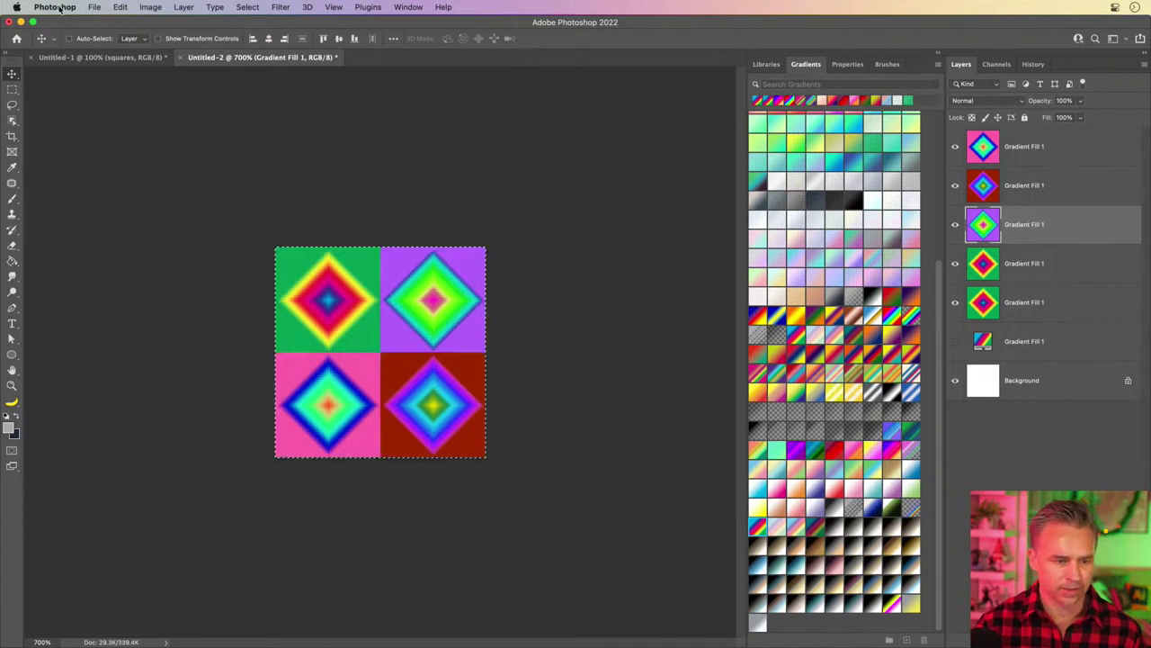
key("alt+period")
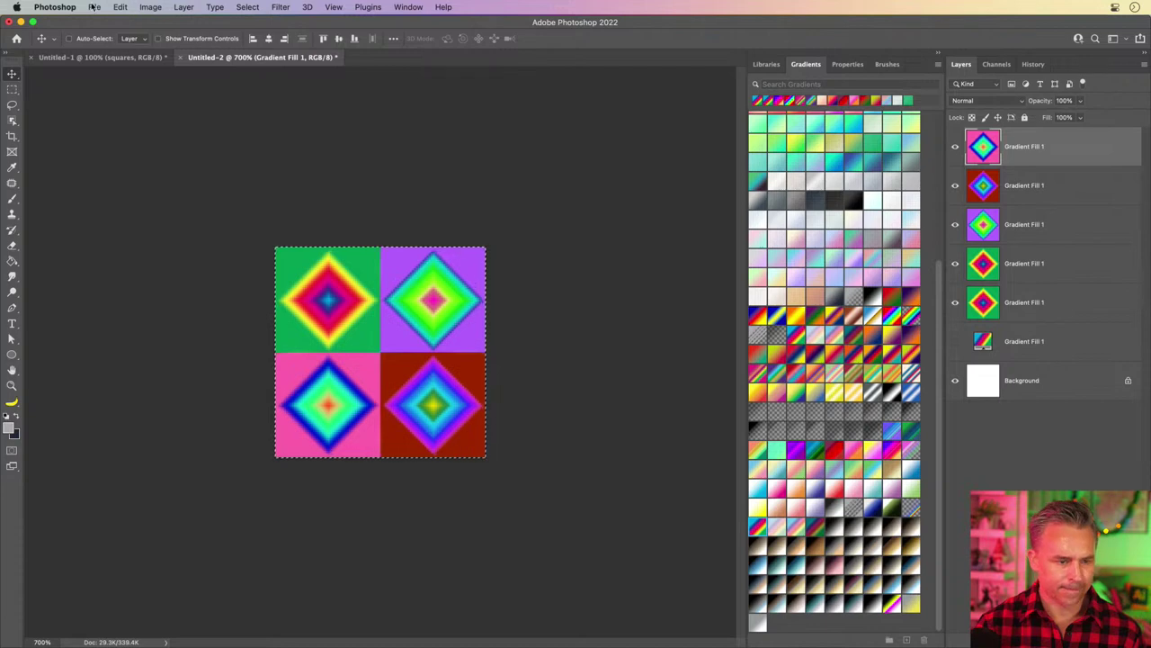
left_click(119, 7)
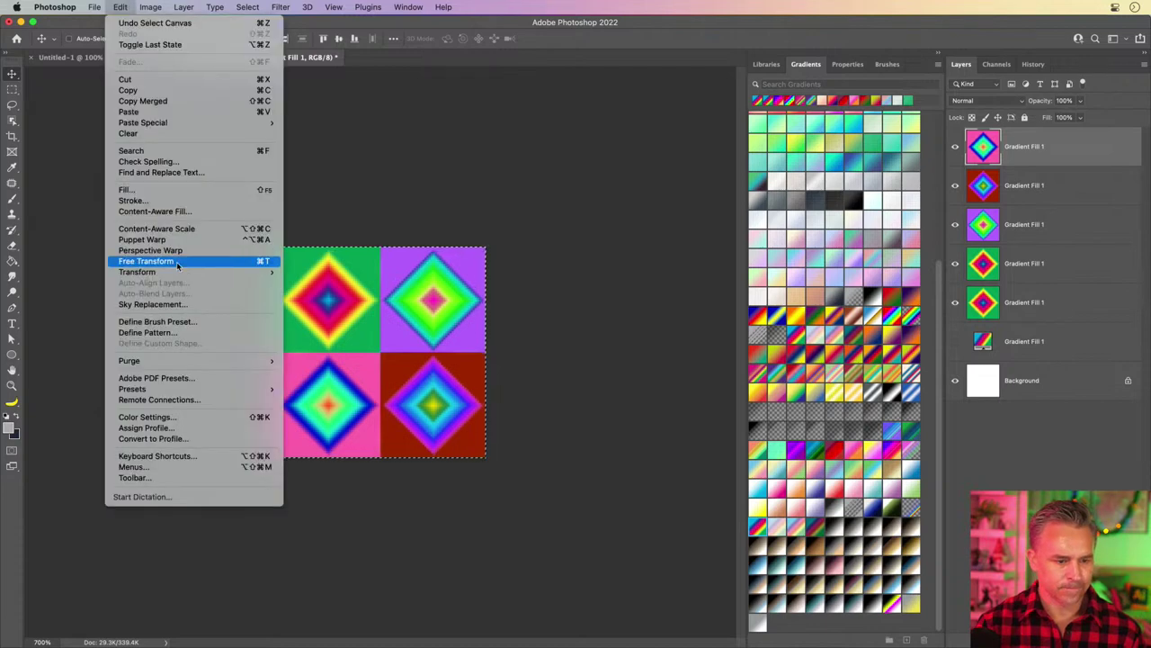
left_click(171, 332)
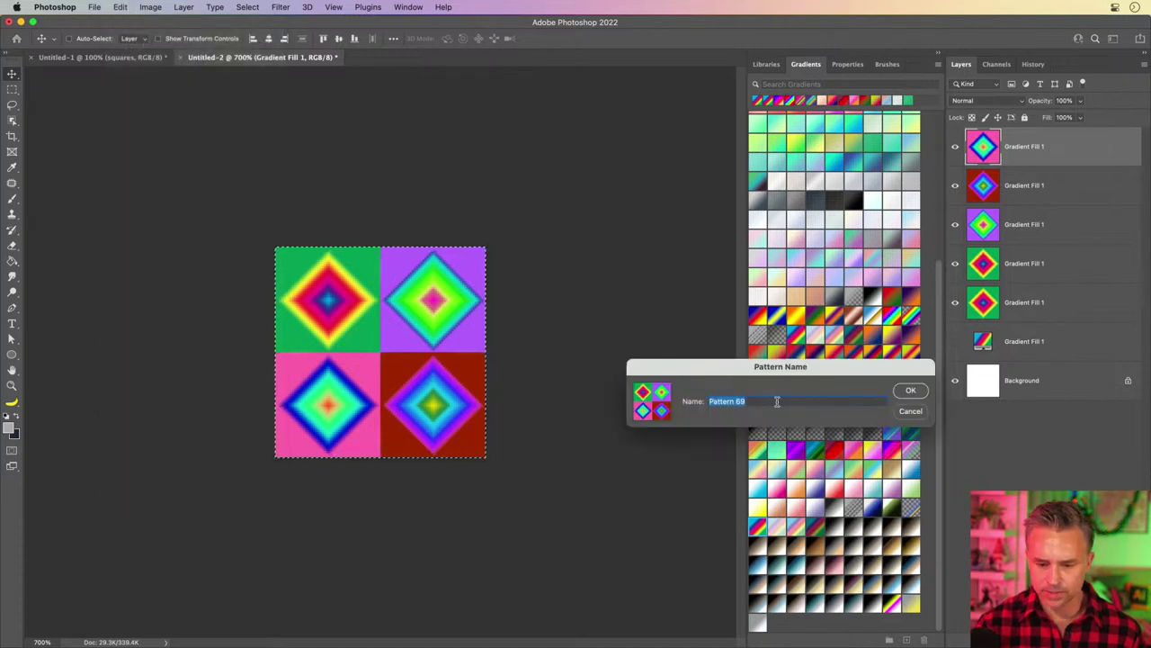
type("colorf")
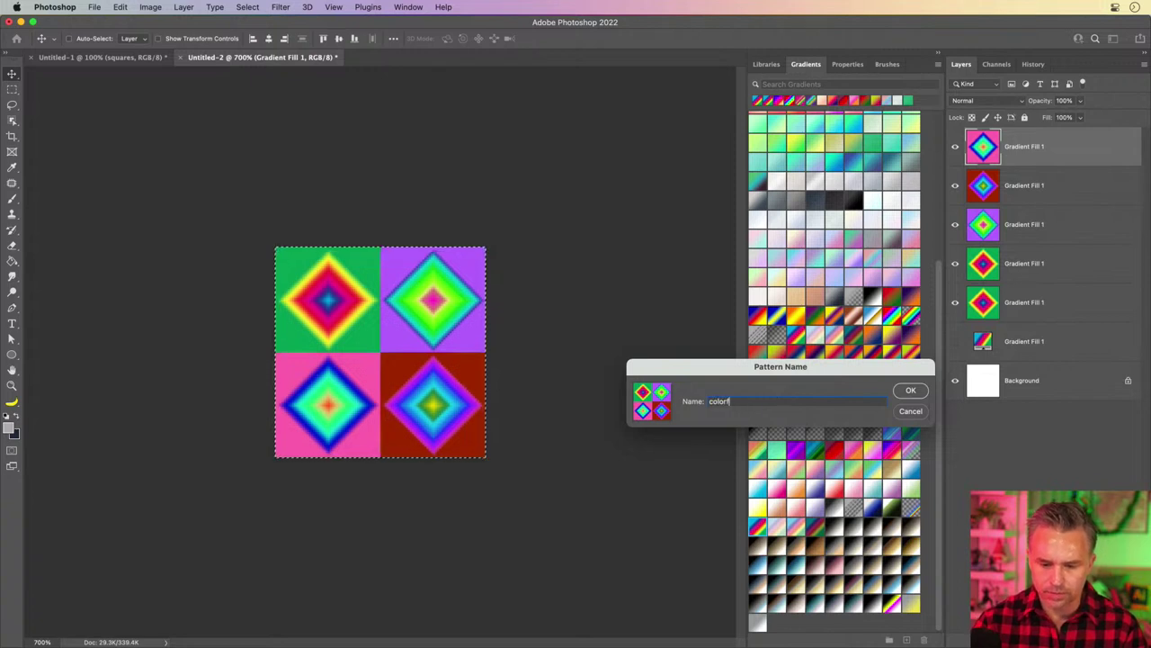
type("ul")
key("Return")
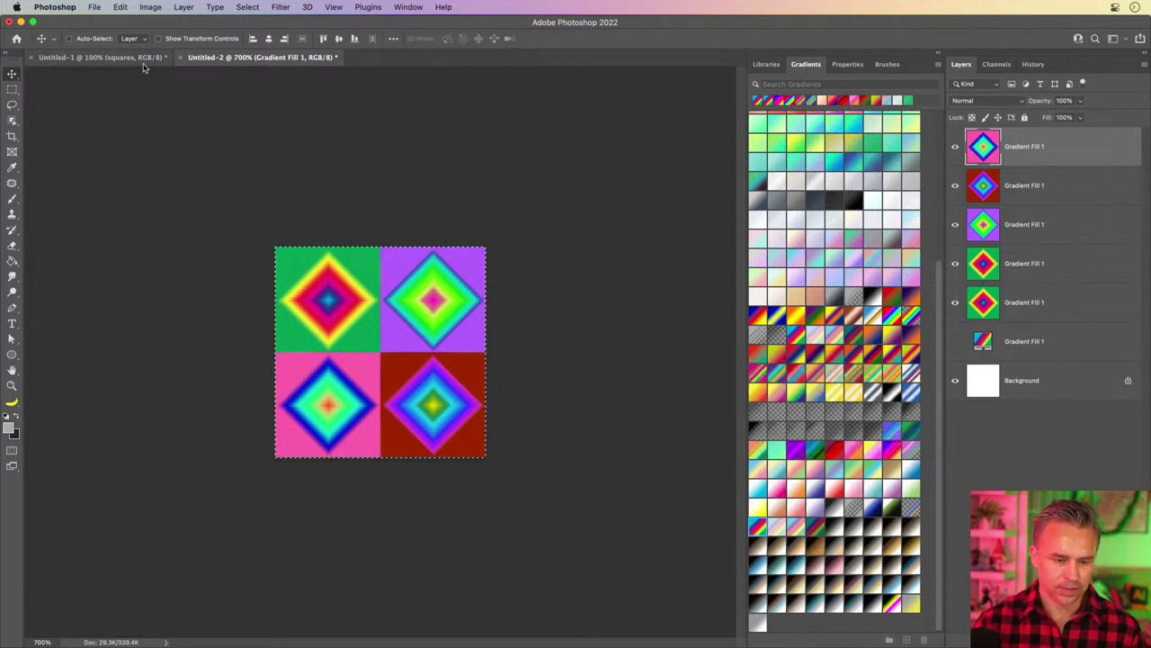
Display the saved pattern presets and locate the new four-diamond pattern
key("super+minus")
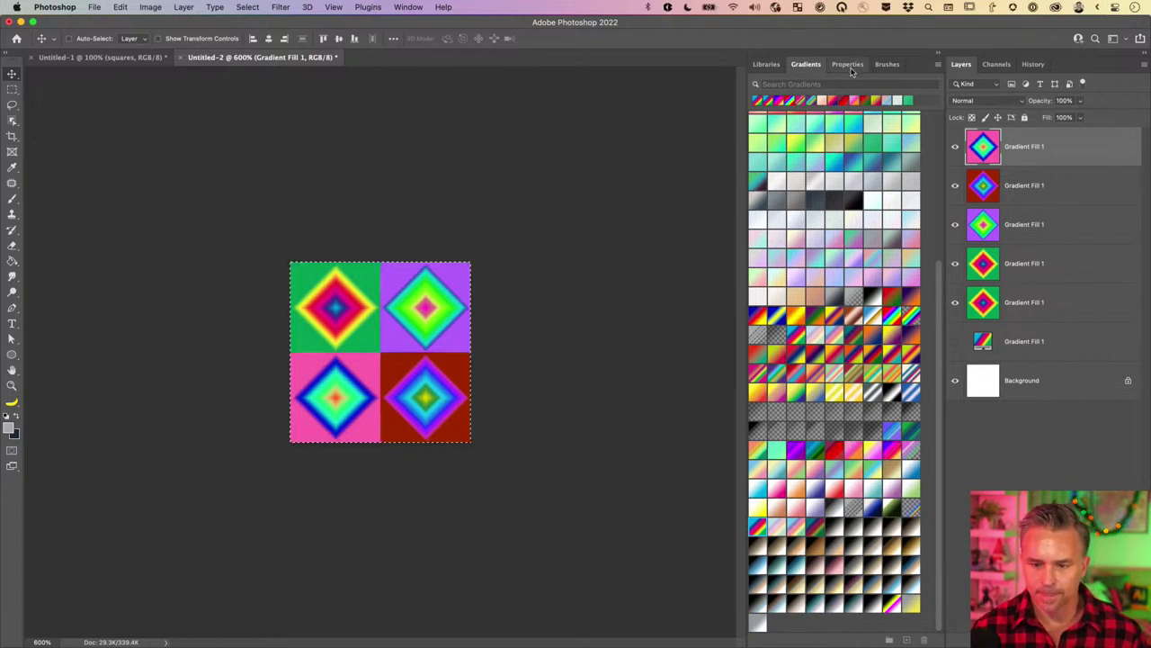
left_click(416, 6)
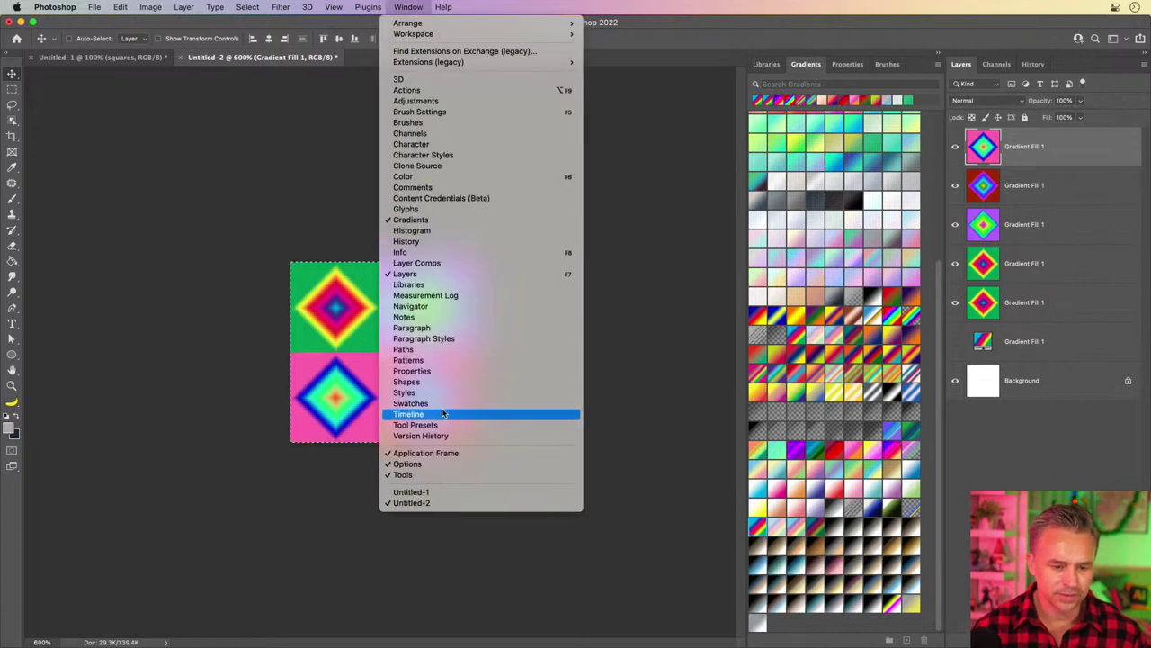
left_click(733, 241)
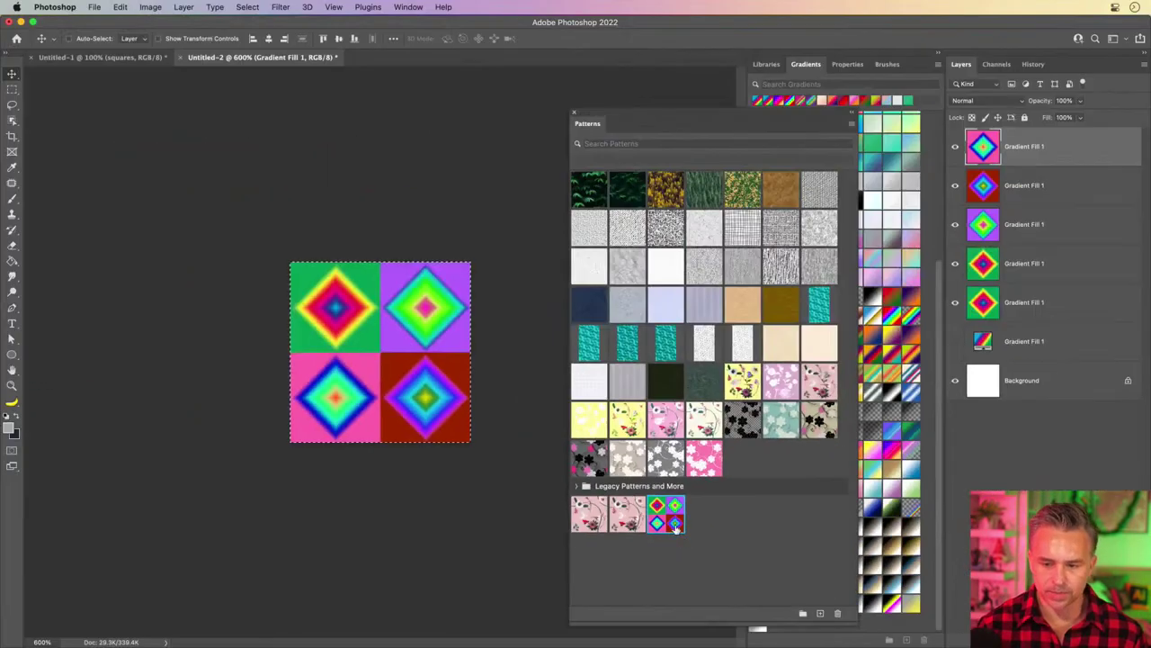
In the squares document Untitled-1, add a layer above the squares and fill it with the four-diamond pattern
left_click(110, 57)
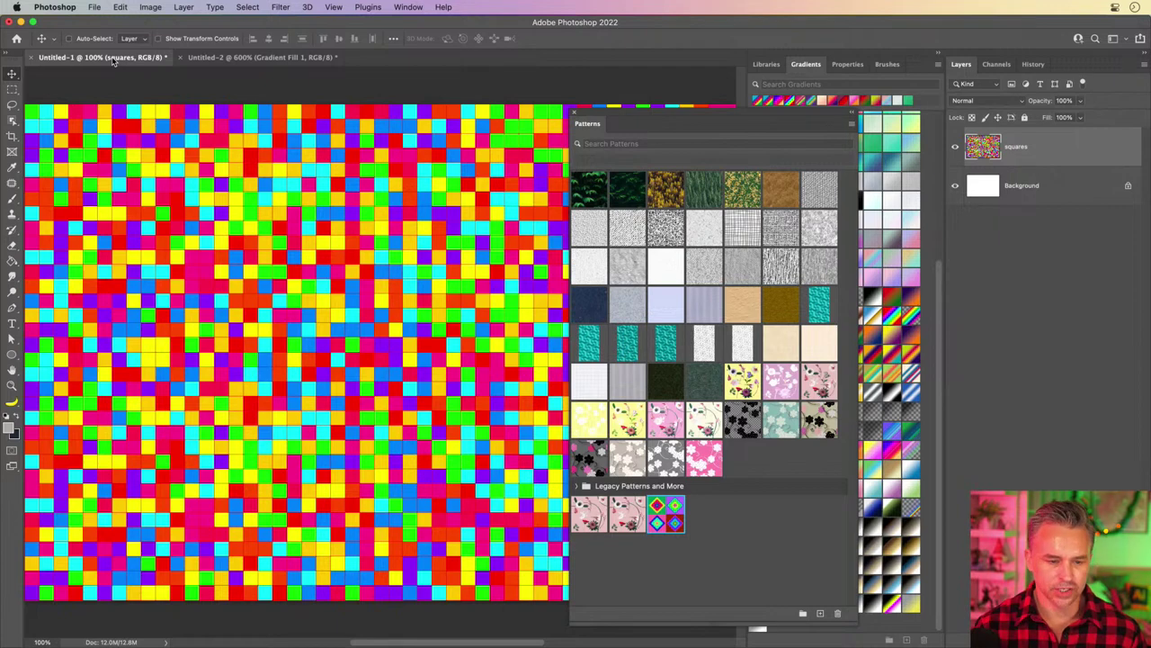
key("super+shift+alt+n")
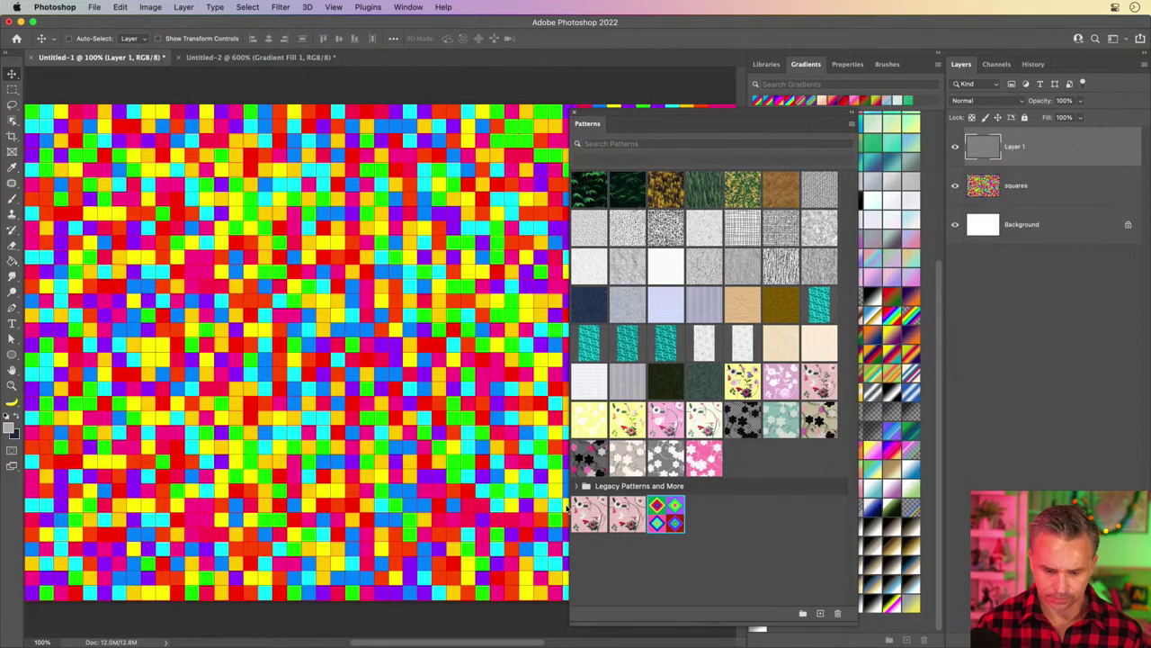
left_click(666, 515)
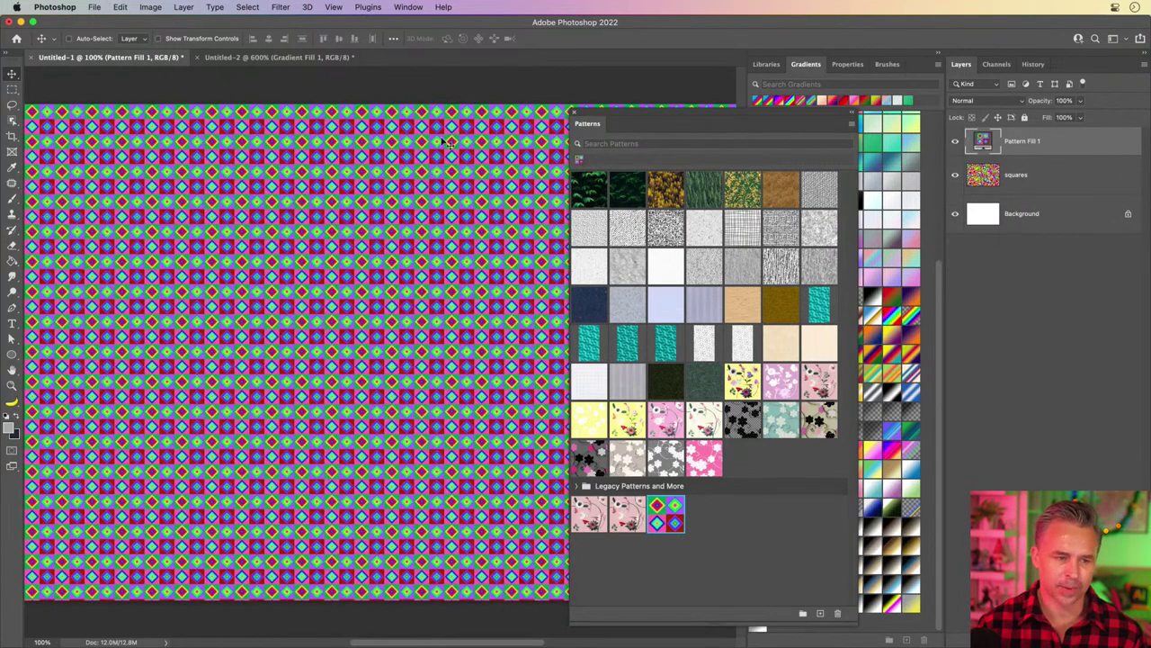
left_click_drag(642, 133, 605, 114)
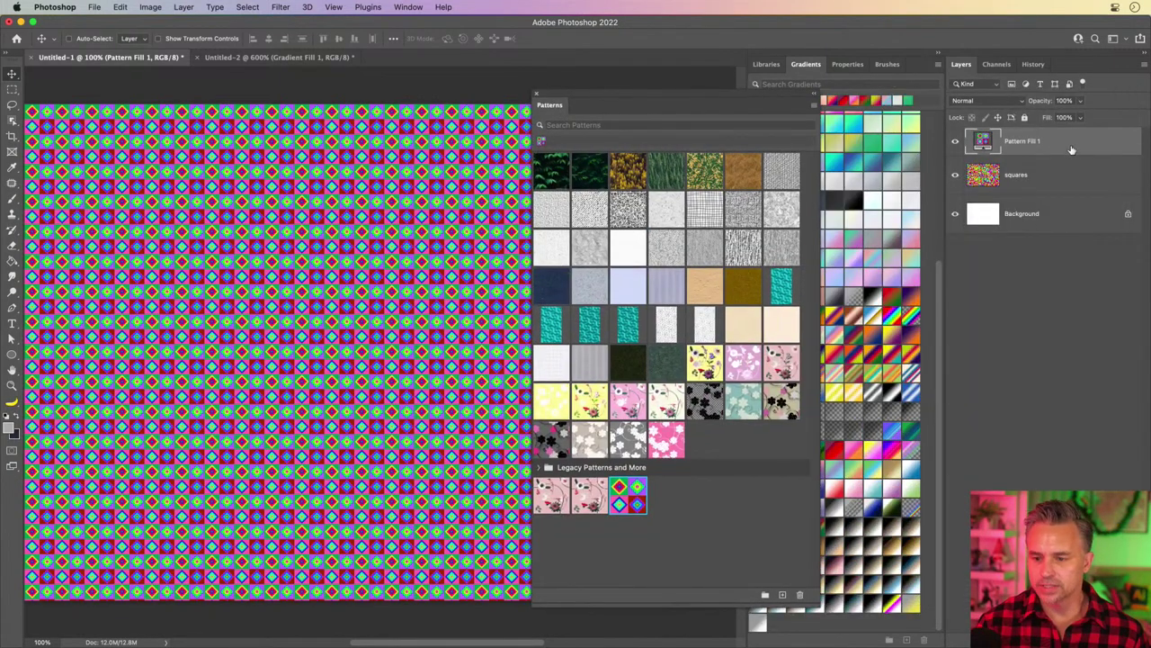
Rasterize the pattern fill layer and close the pattern presets
right_click(1075, 144)
left_click(957, 254)
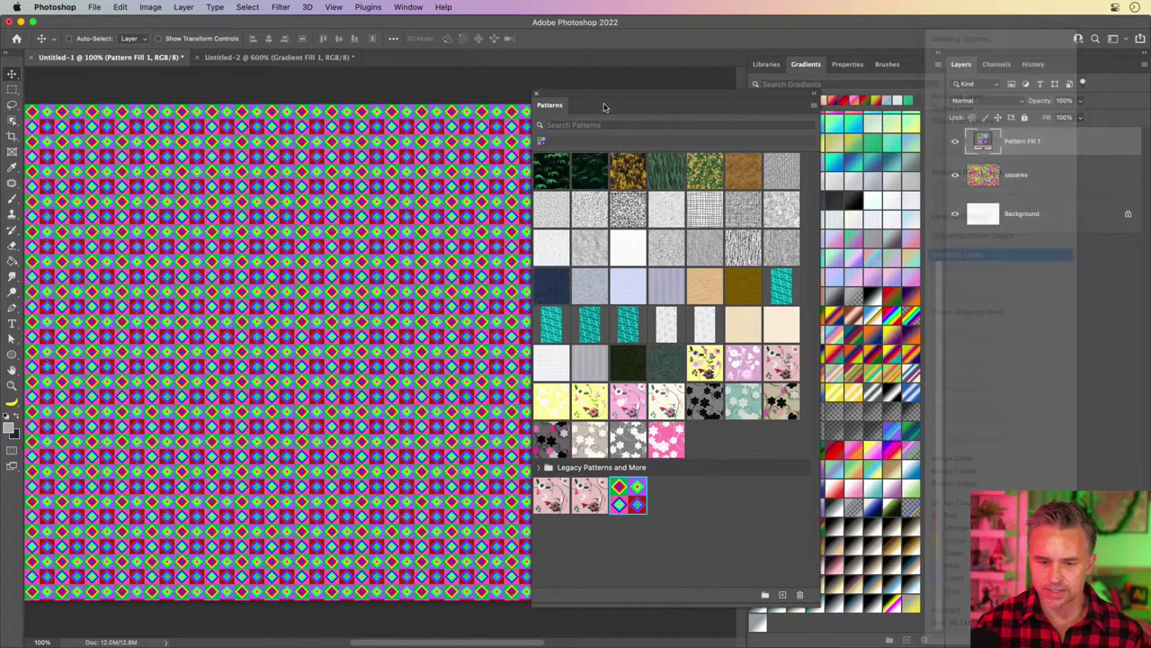
left_click(536, 97)
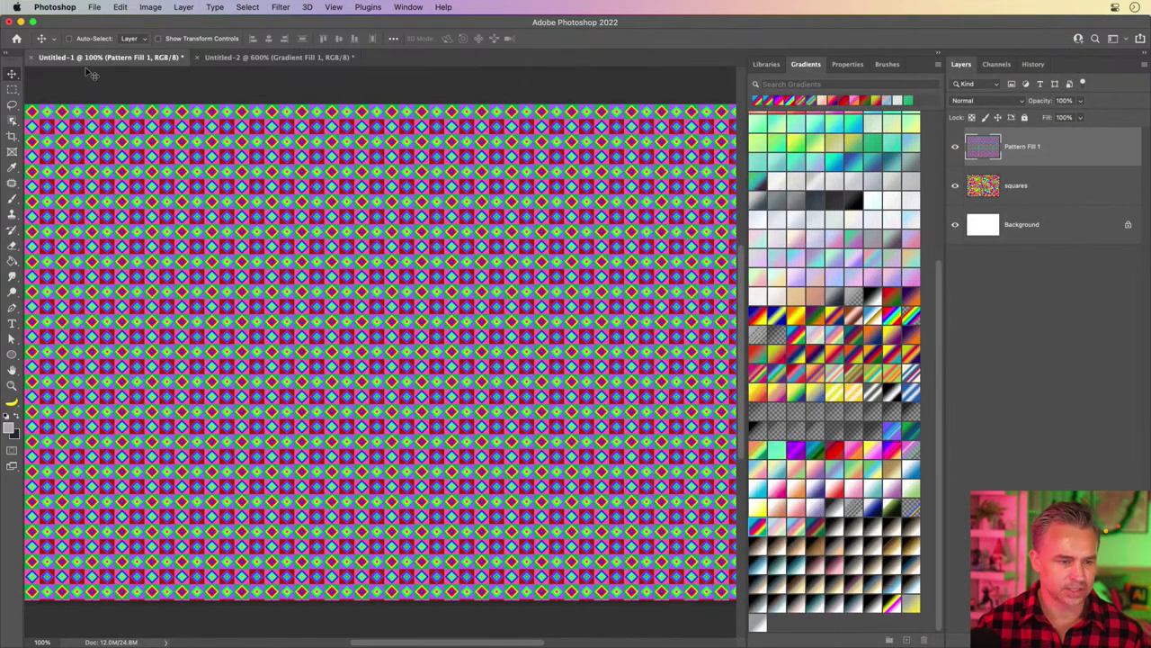
Save the artwork to Creative Cloud as diamonds, toggling the pattern layer's visibility before saving it once more
key("super+s")
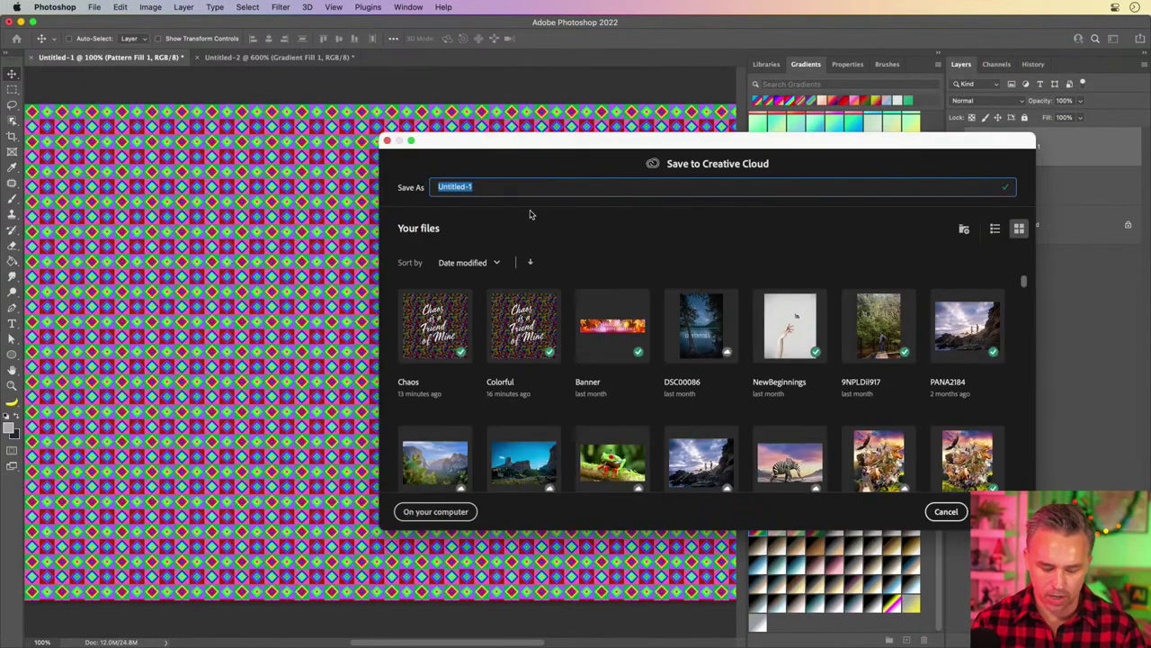
type("diamonds")
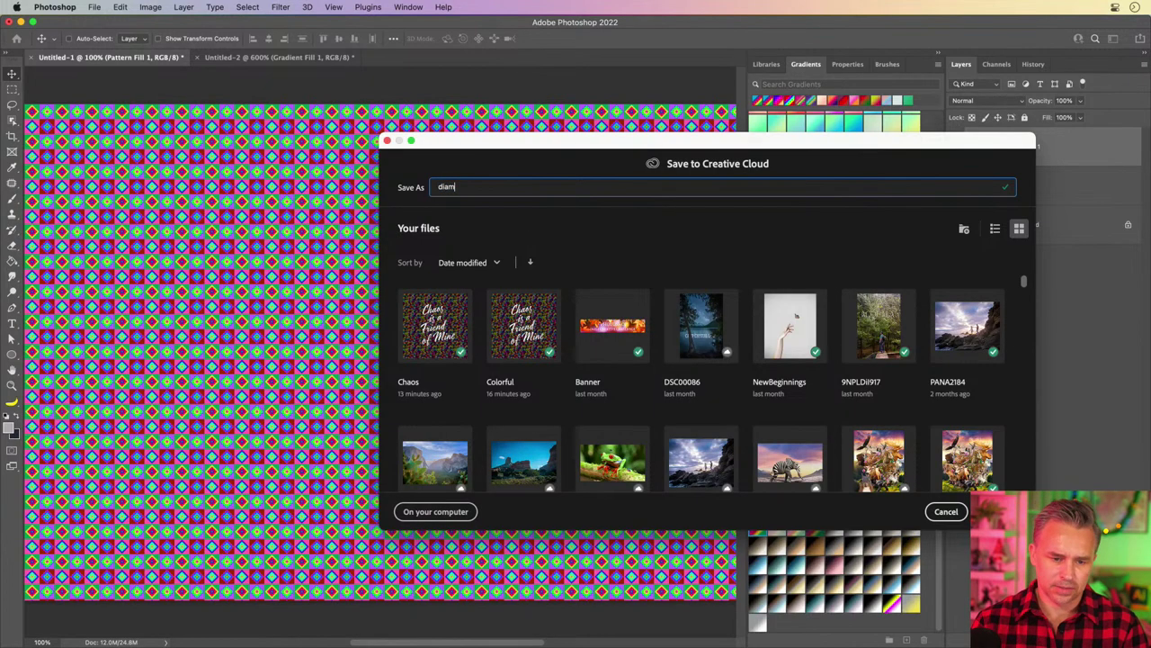
key("Return")
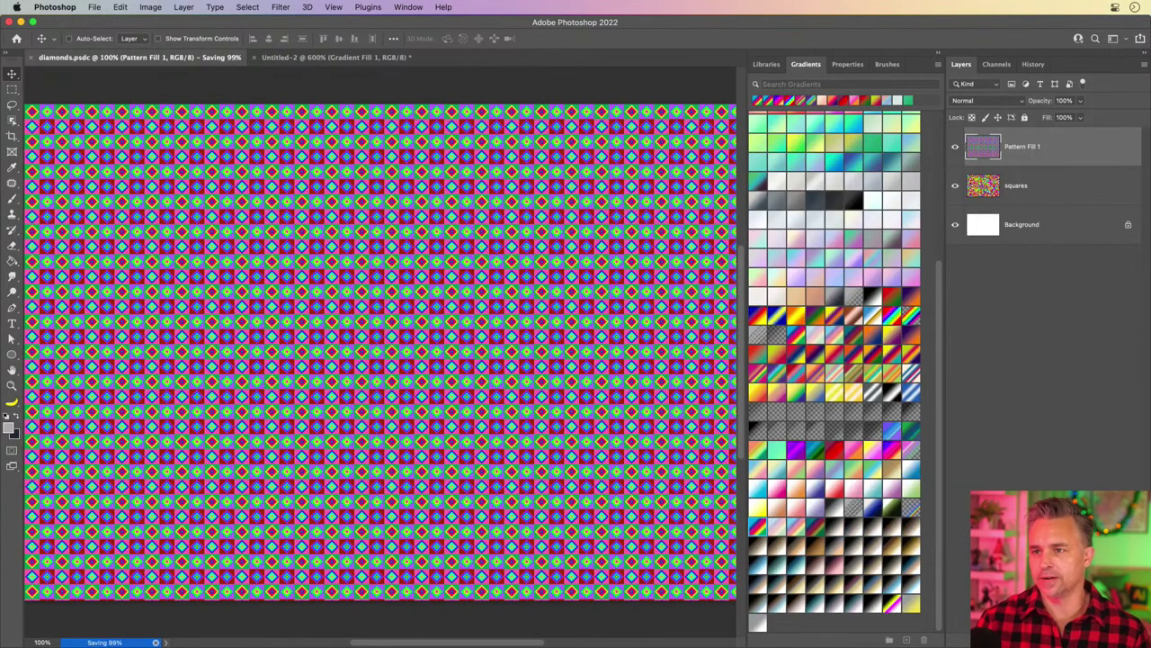
left_click(954, 150)
left_click(952, 153)
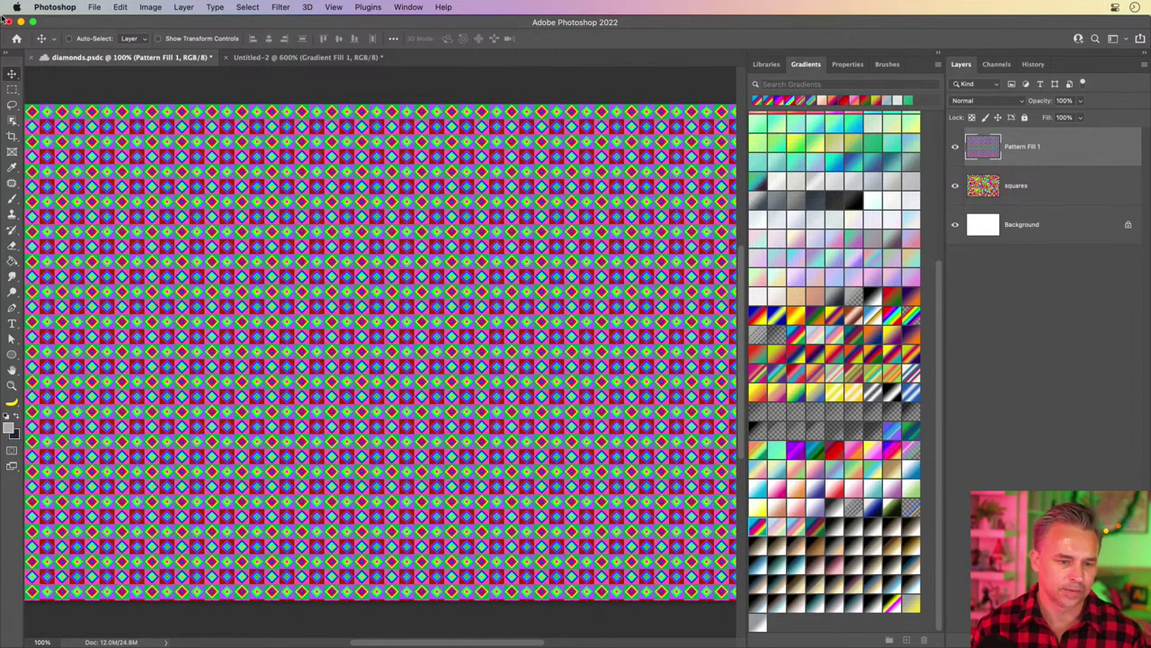
key("super+s")
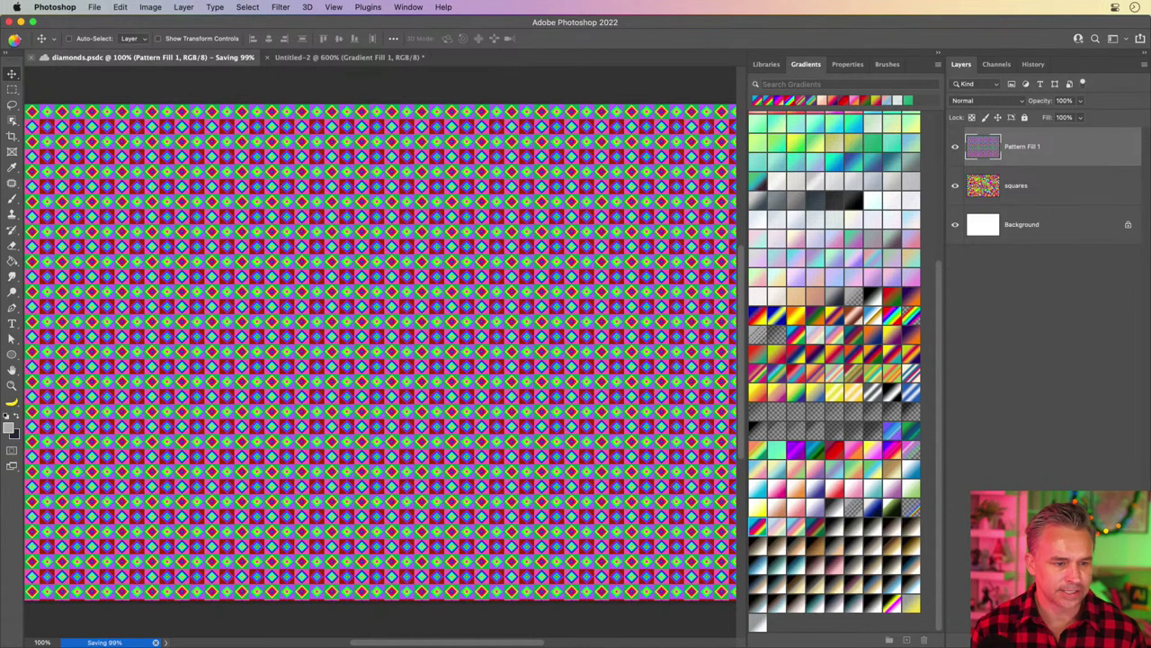
Close the diamonds.psdc document and the remaining Untitled-2 document
left_click(32, 57)
left_click(33, 56)
left_click(564, 258)
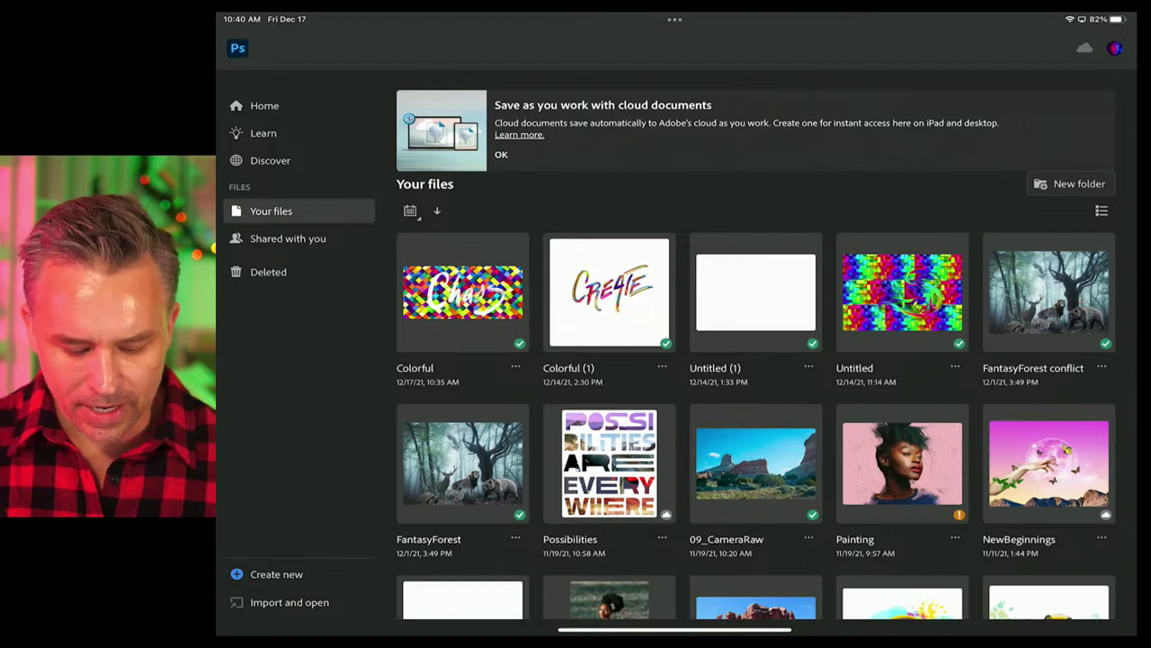
In Photoshop on the iPad, open the cloud document Colorful and delete its white Chaos lettering layer
left_click(463, 291)
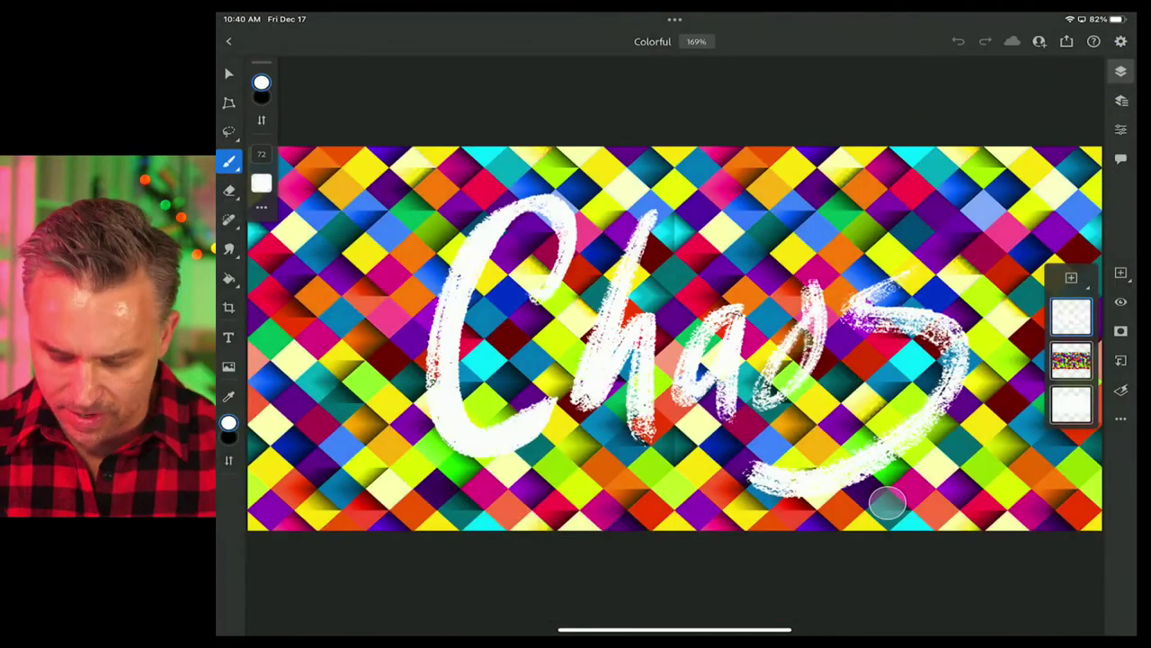
left_click(1071, 316)
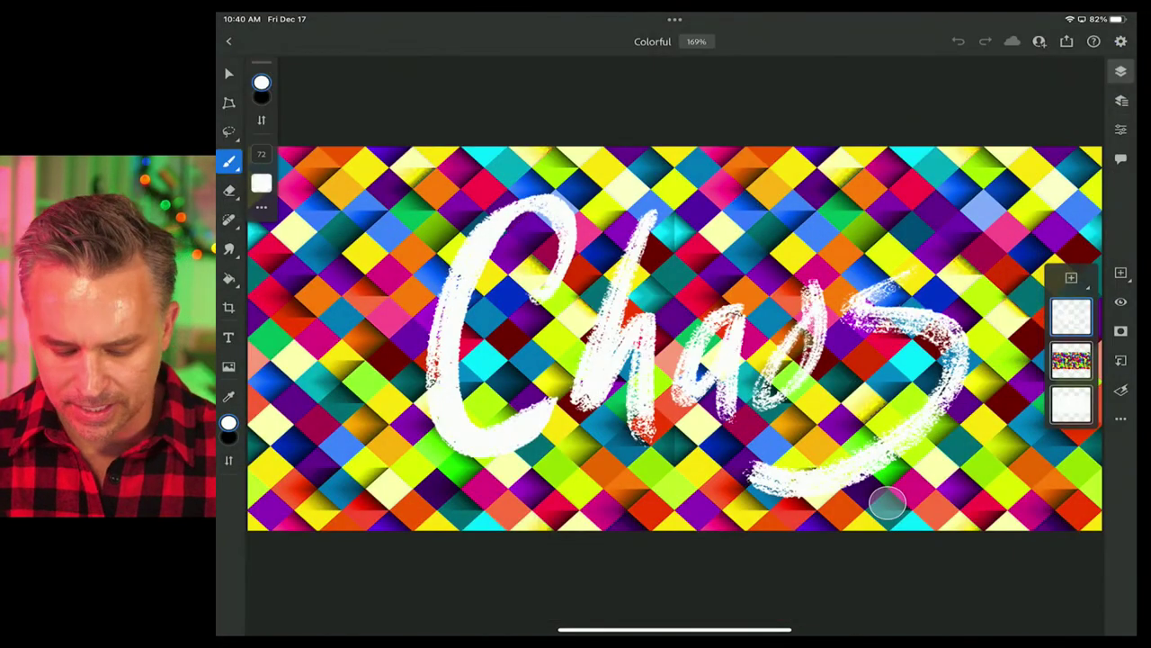
scroll(886, 501, "up", 2)
left_click(1121, 419)
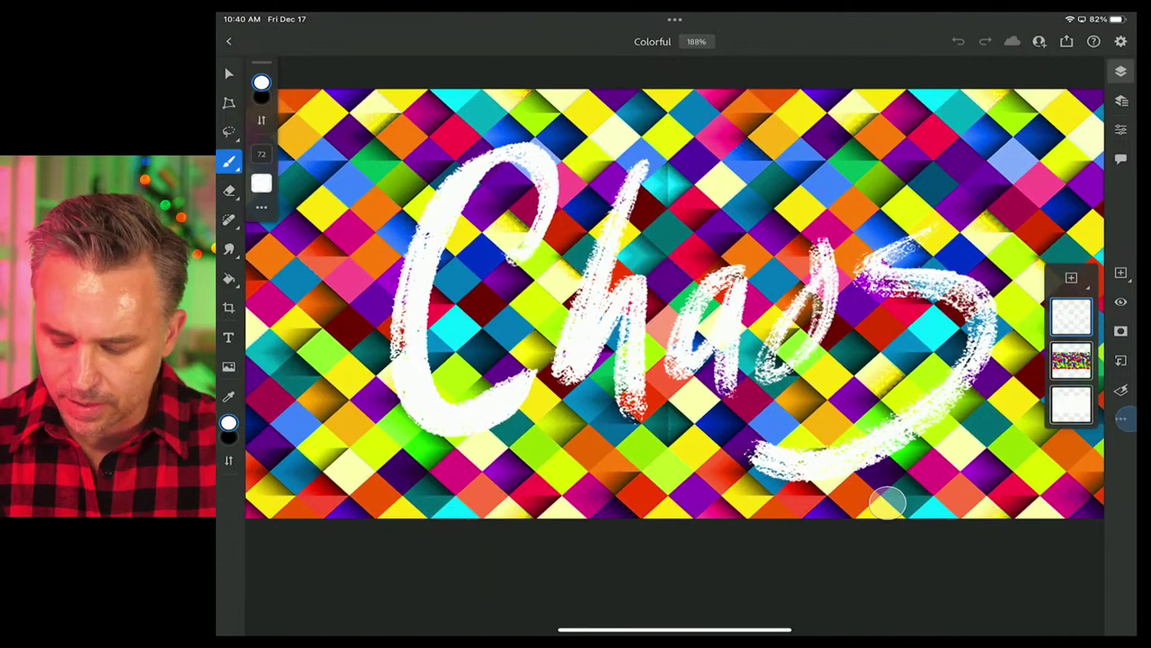
left_click(977, 284)
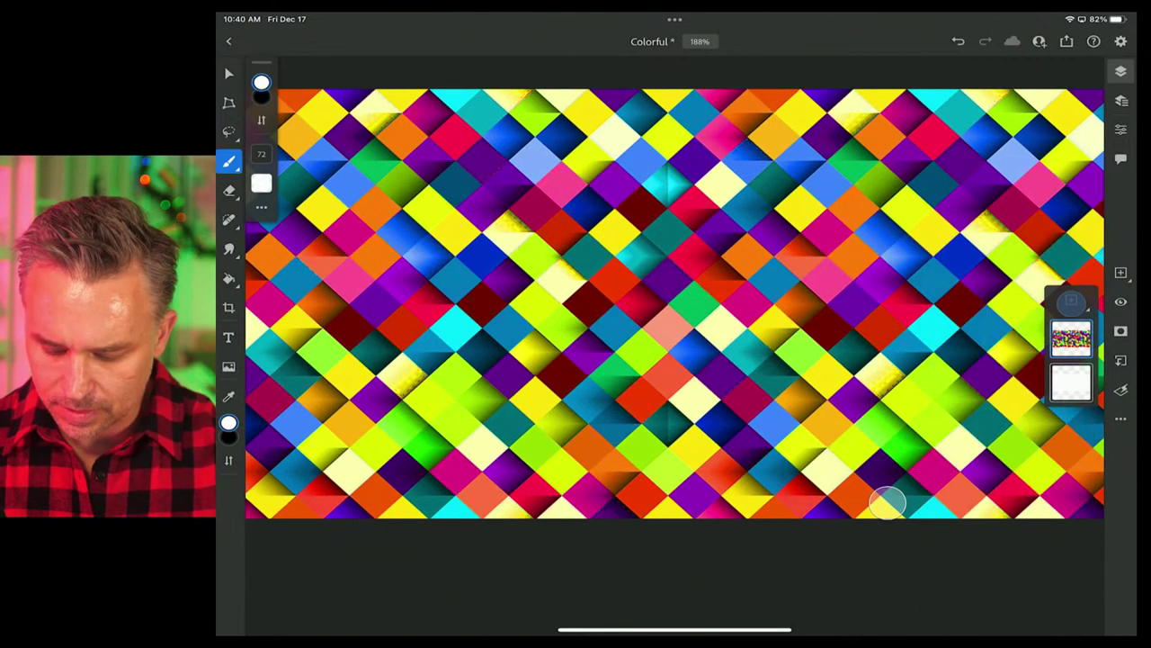
Add an empty layer above the colourful tile pattern and choose the Smudge tool
left_click(1072, 289)
left_click(1071, 290)
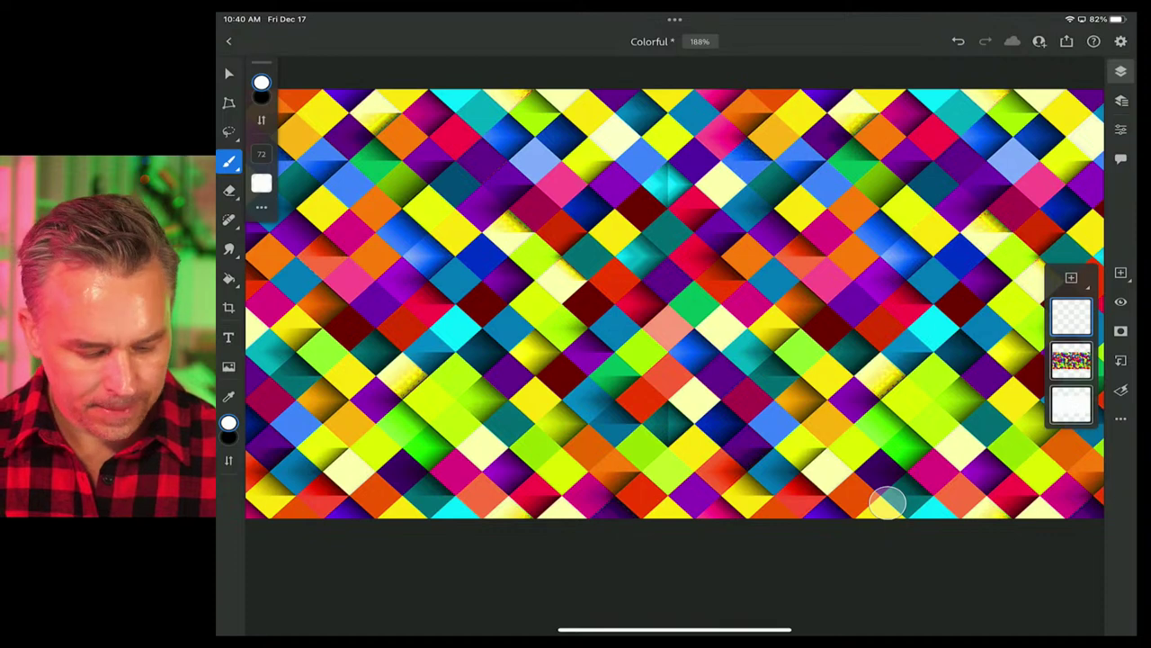
left_click(229, 249)
left_click(228, 249)
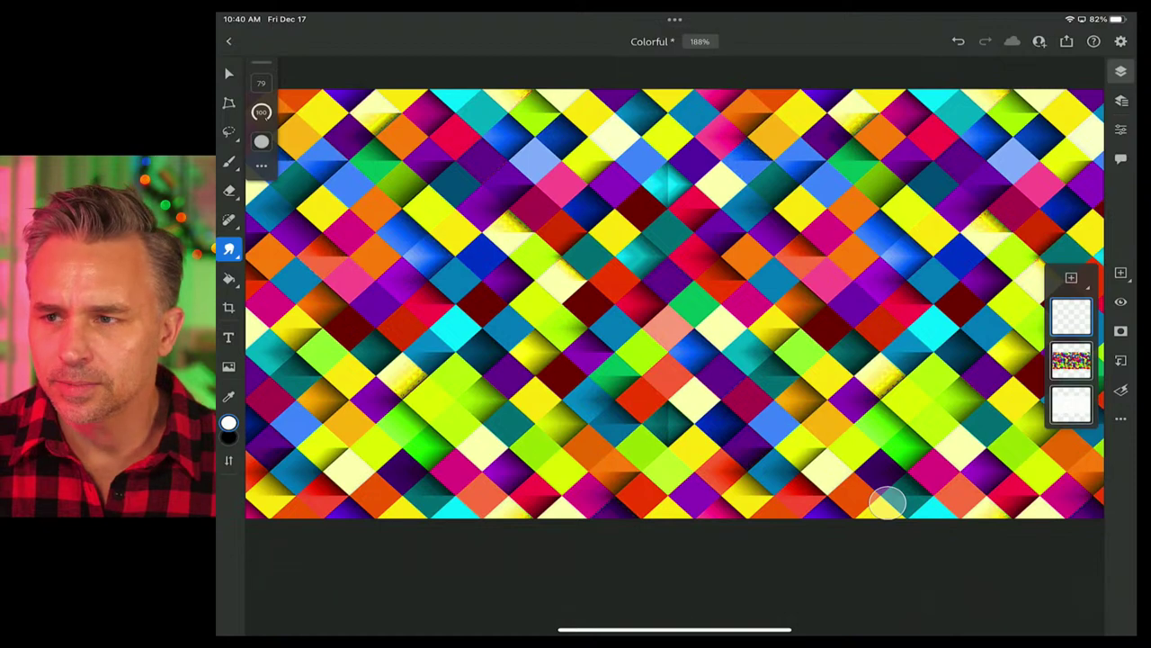
Review the Smudge tool's sampling and strength settings, and set its size to 81
left_click_drag(539, 297, 472, 208)
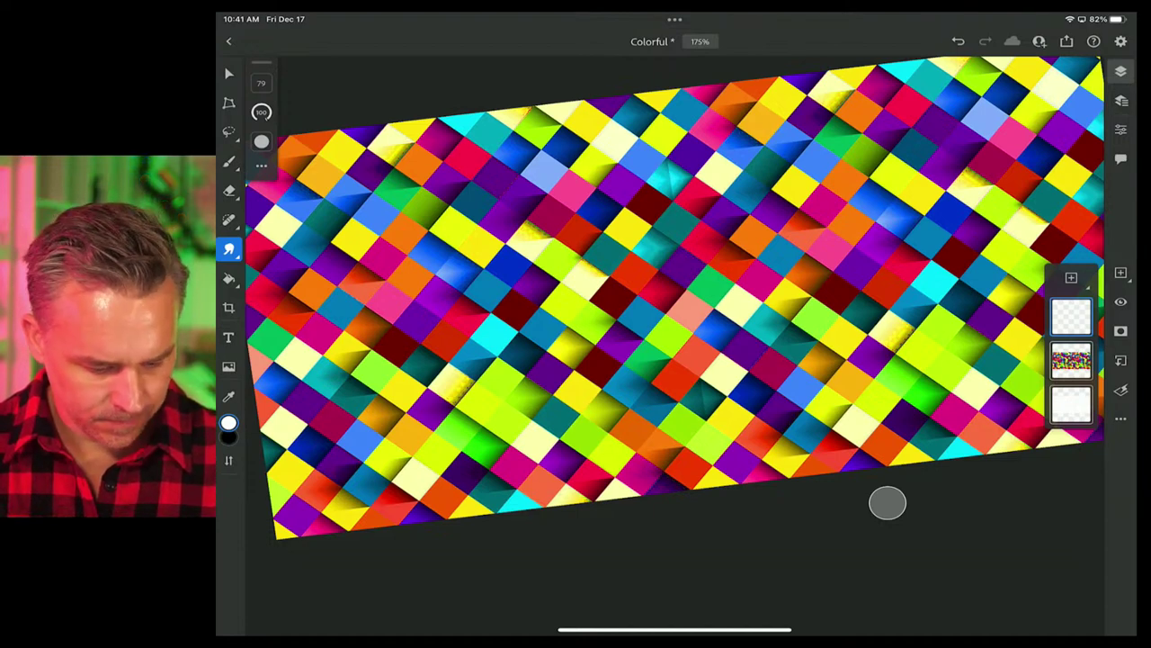
left_click(228, 249)
left_click(308, 362)
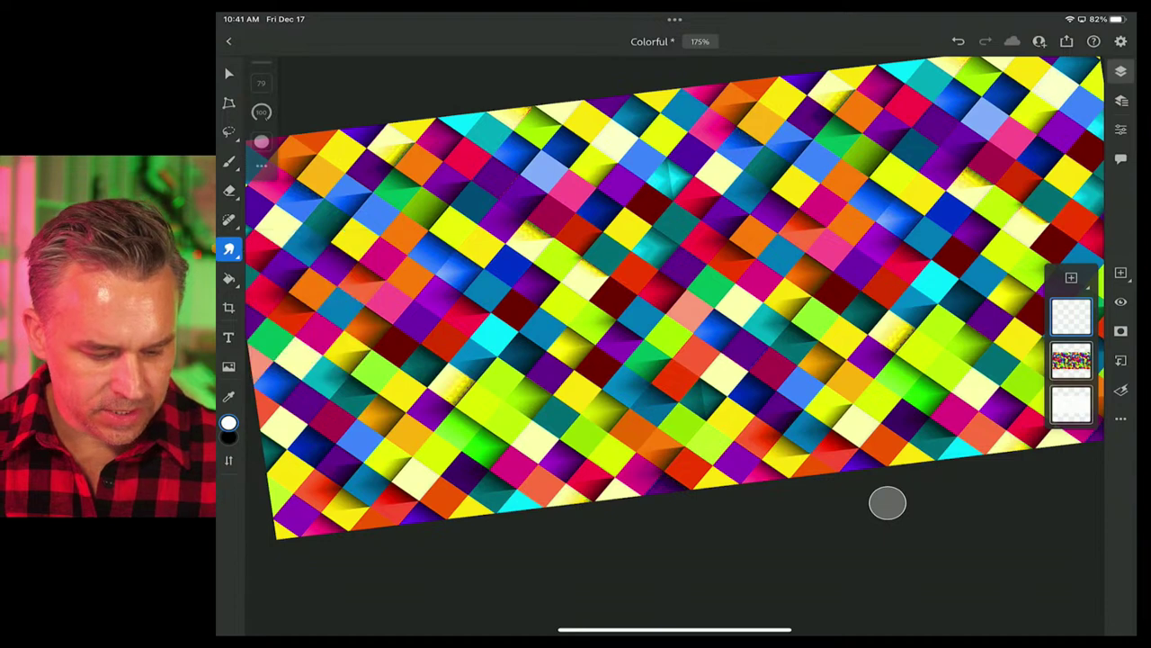
left_click(261, 166)
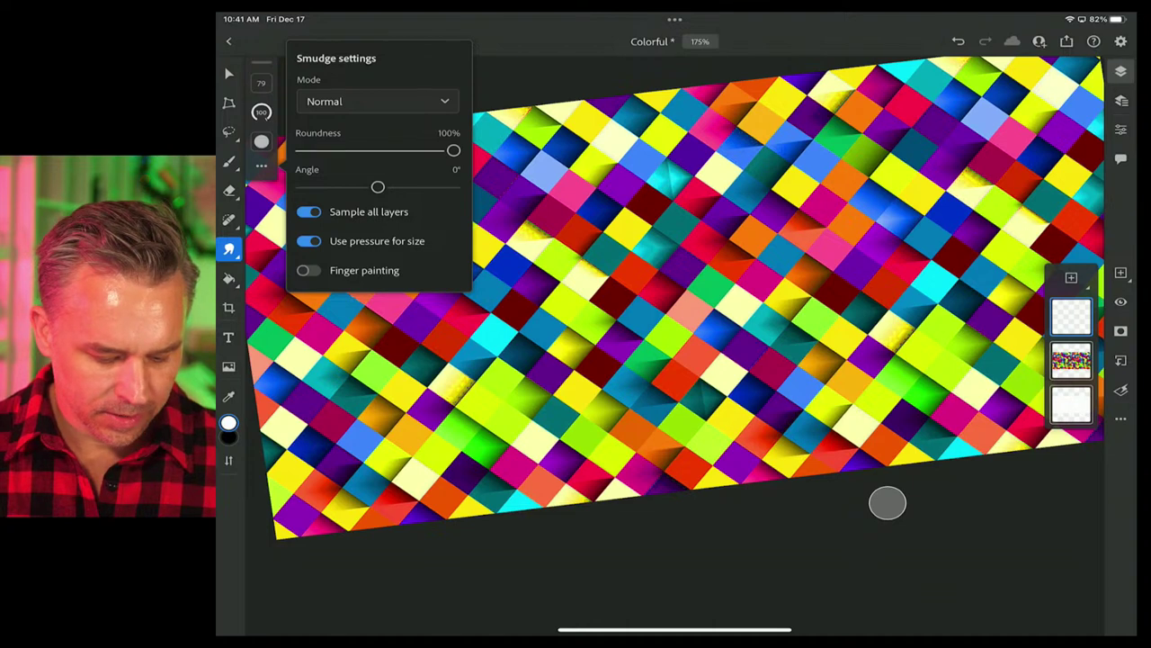
left_click(261, 111)
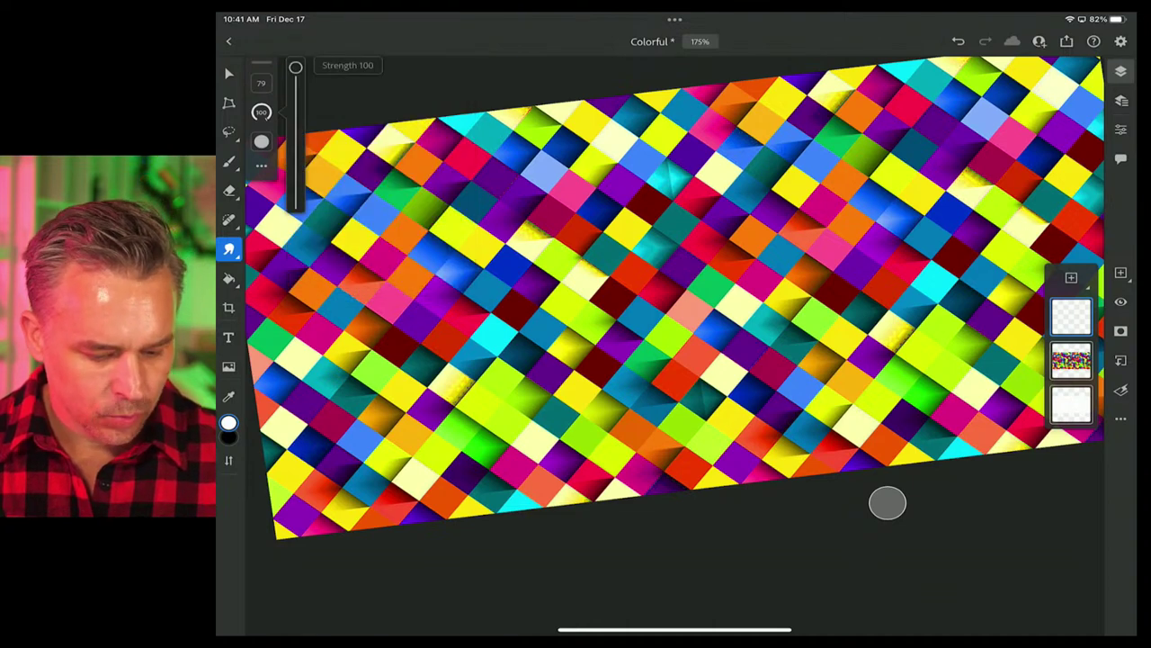
left_click(261, 83)
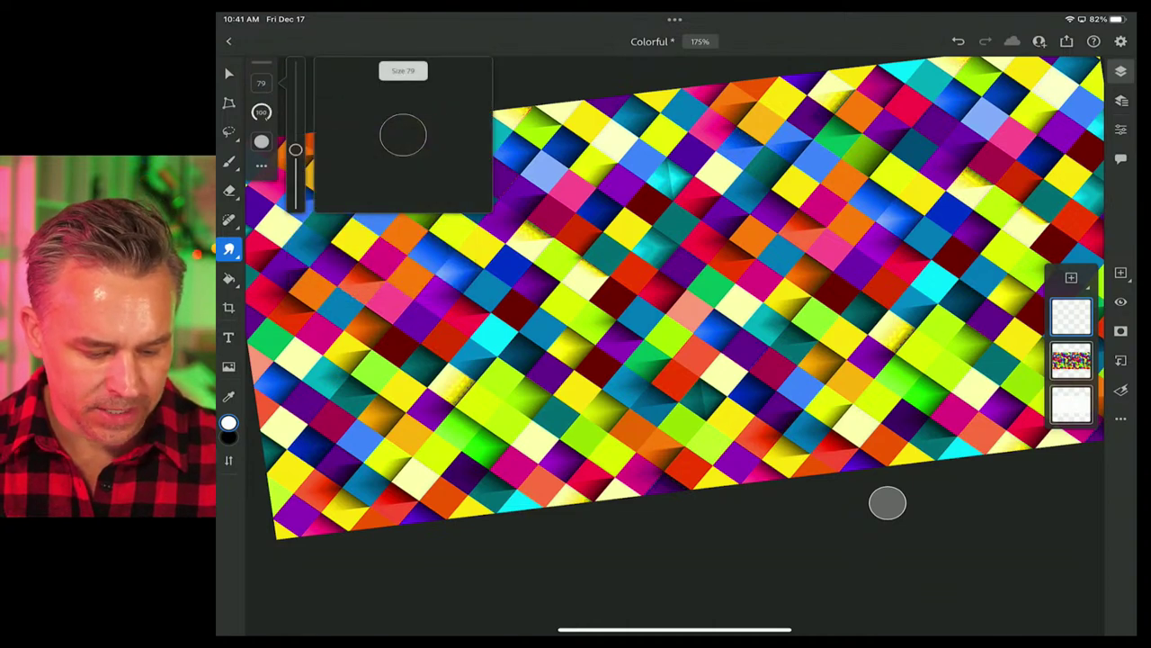
left_click_drag(295, 149, 295, 148)
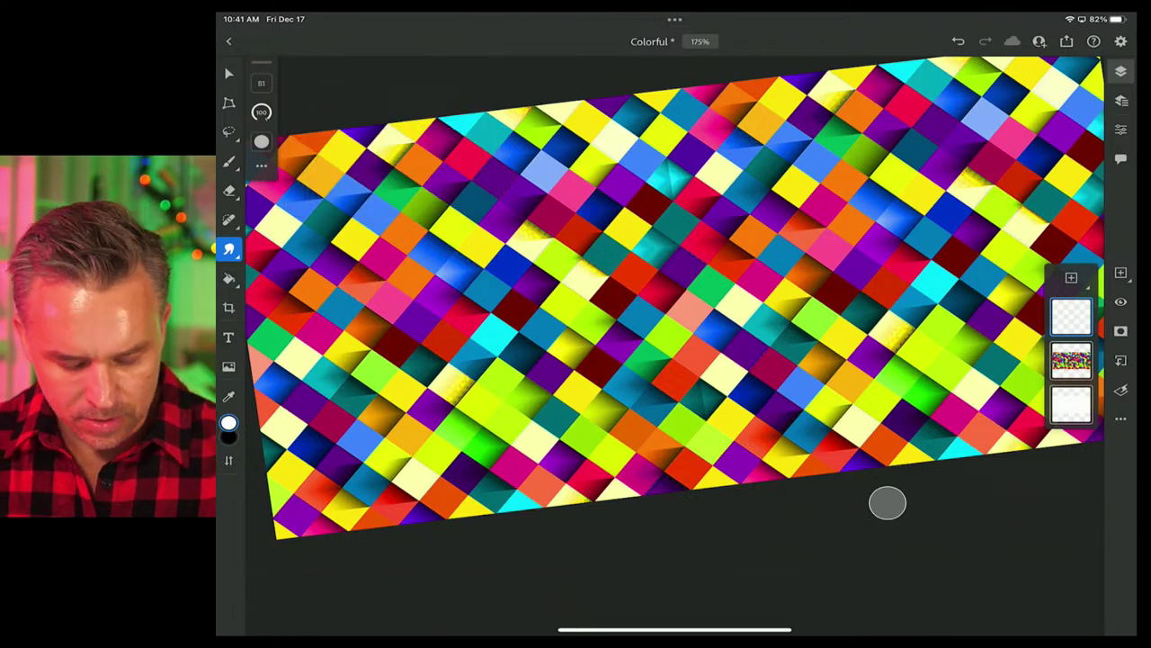
mouse_move(569, 244)
left_mouse_down()
mouse_move(579, 164)
mouse_move(465, 202)
mouse_move(585, 364)
left_mouse_up()
mouse_move(670, 144)
left_mouse_down()
mouse_move(630, 324)
mouse_move(710, 306)
mouse_move(739, 421)
left_mouse_up()
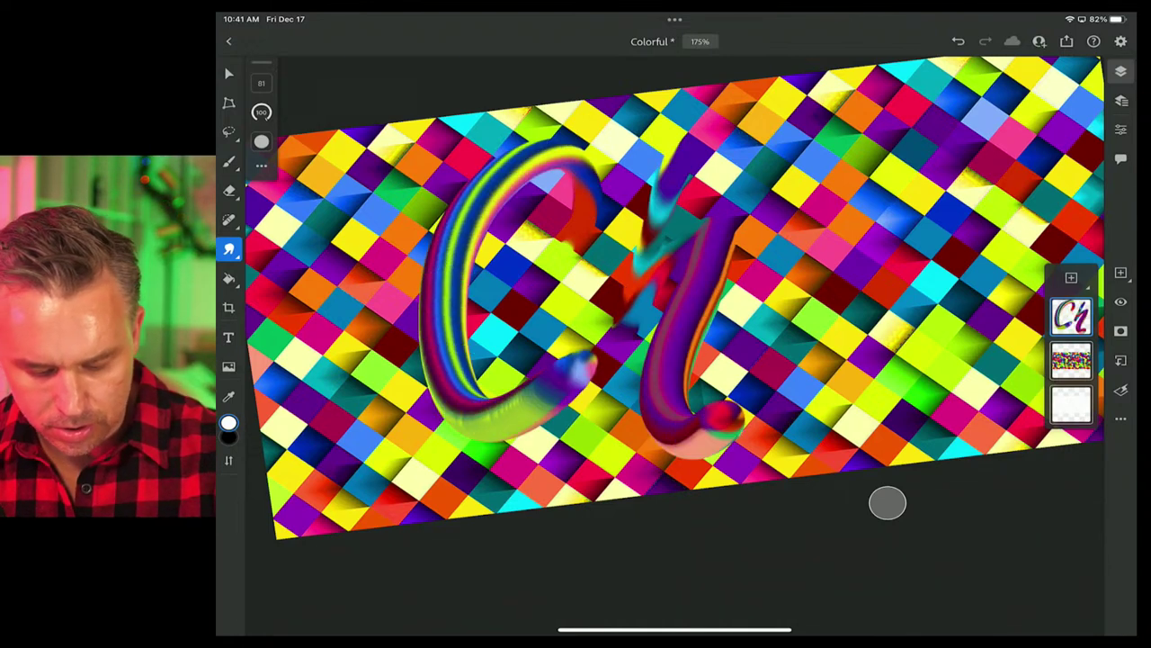
key("ctrl+z")
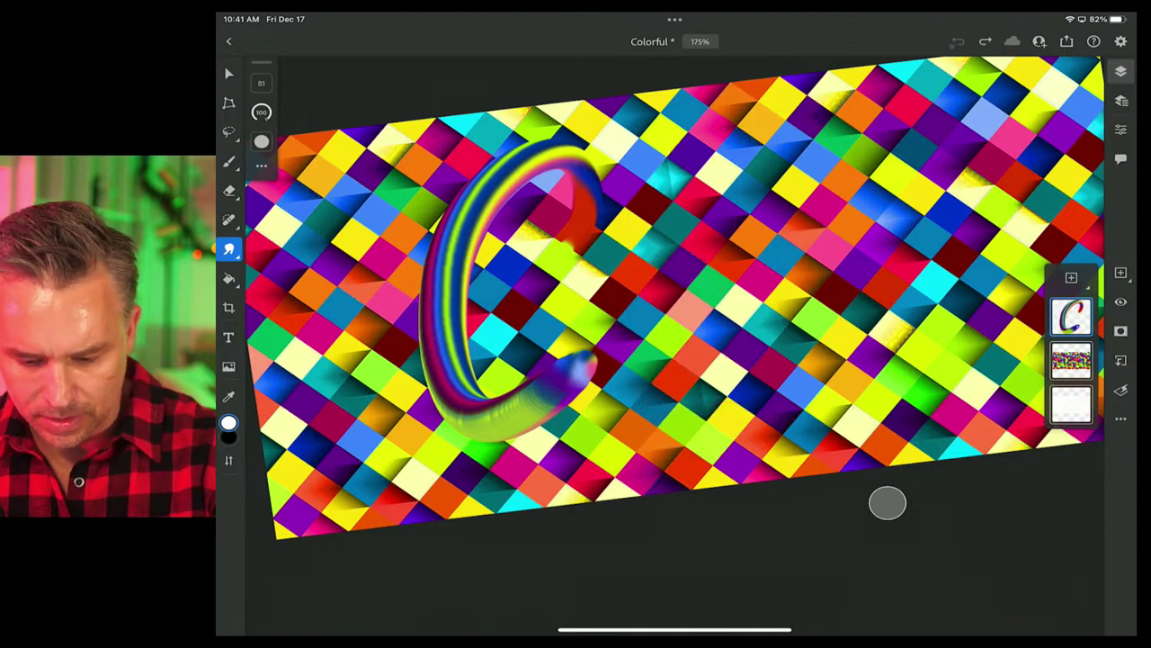
key("ctrl+z")
mouse_move(545, 205)
left_mouse_down()
mouse_move(487, 146)
mouse_move(404, 266)
mouse_move(533, 369)
mouse_move(576, 324)
left_mouse_up()
key("ctrl+z")
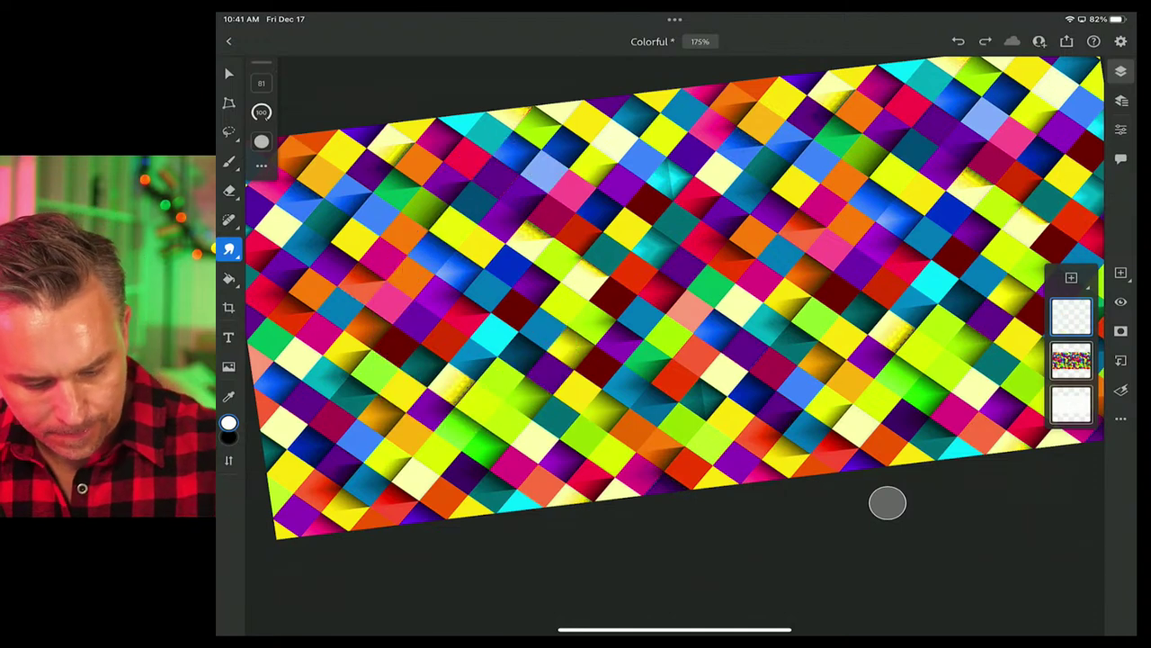
Smudge large handwritten letters C and H across the left half of the tile pattern on the empty layer
mouse_move(514, 190)
left_mouse_down()
mouse_move(439, 185)
mouse_move(394, 365)
mouse_move(551, 353)
left_mouse_up()
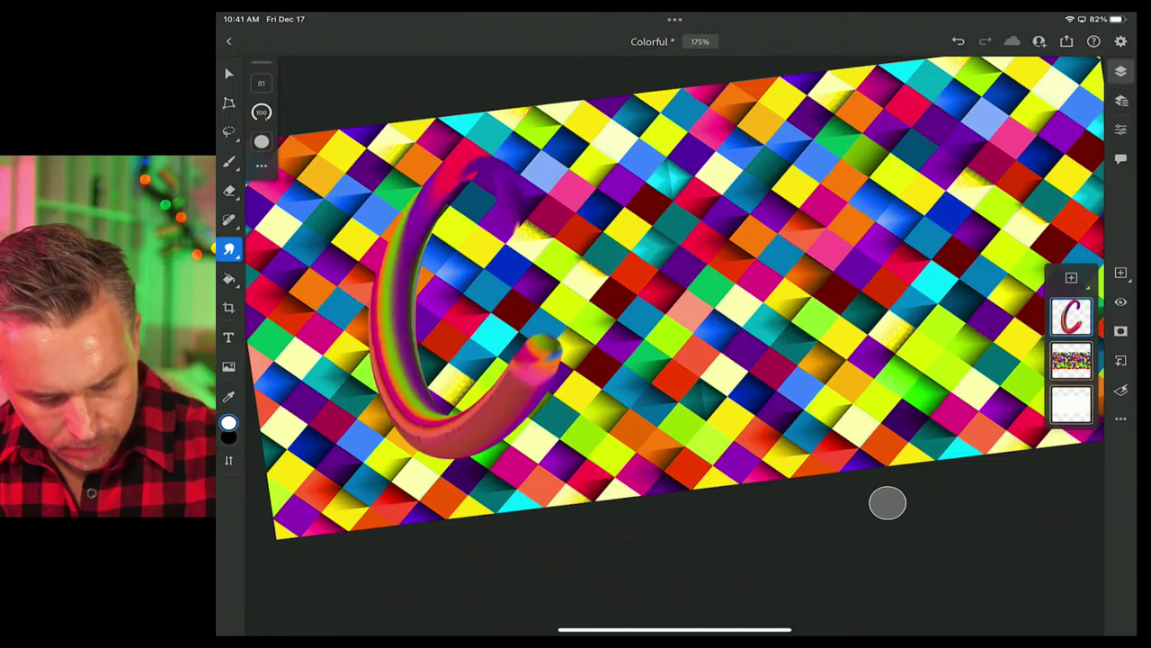
left_click_drag(594, 170, 557, 334)
mouse_move(580, 261)
left_mouse_down()
mouse_move(661, 221)
mouse_move(688, 135)
left_mouse_up()
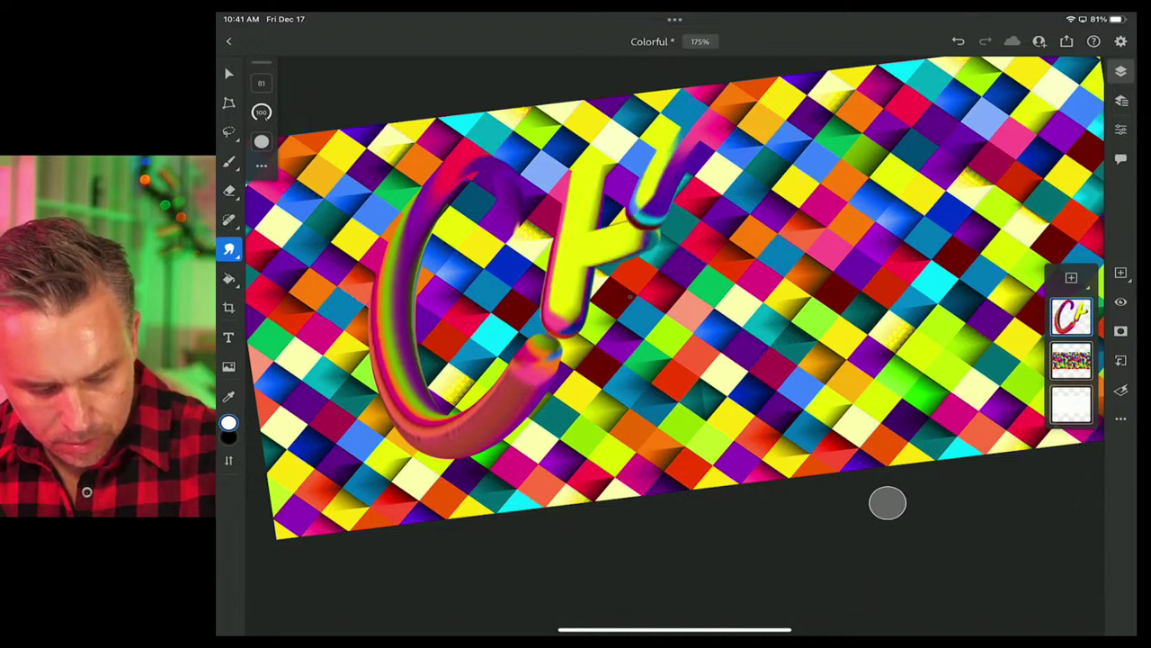
left_click_drag(650, 196, 635, 418)
Smudge the letters A and O after the H to extend the lettering to CHAO
mouse_move(679, 302)
left_mouse_down()
mouse_move(733, 230)
mouse_move(791, 391)
left_mouse_up()
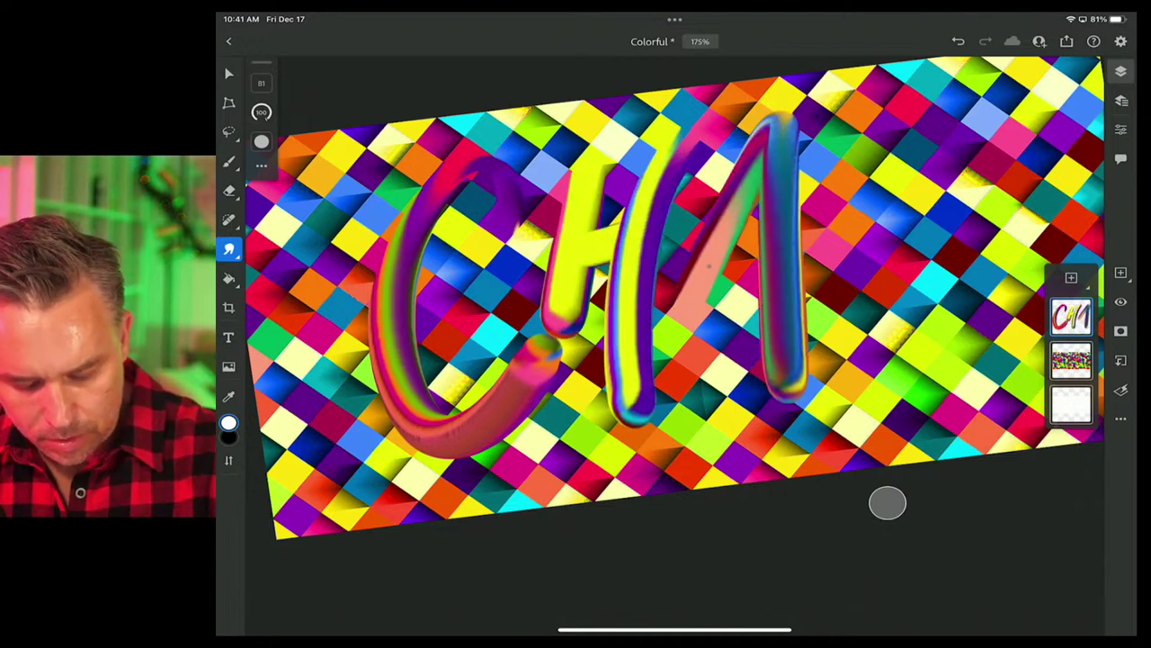
left_click_drag(711, 260, 854, 216)
scroll(888, 502, "down", 2)
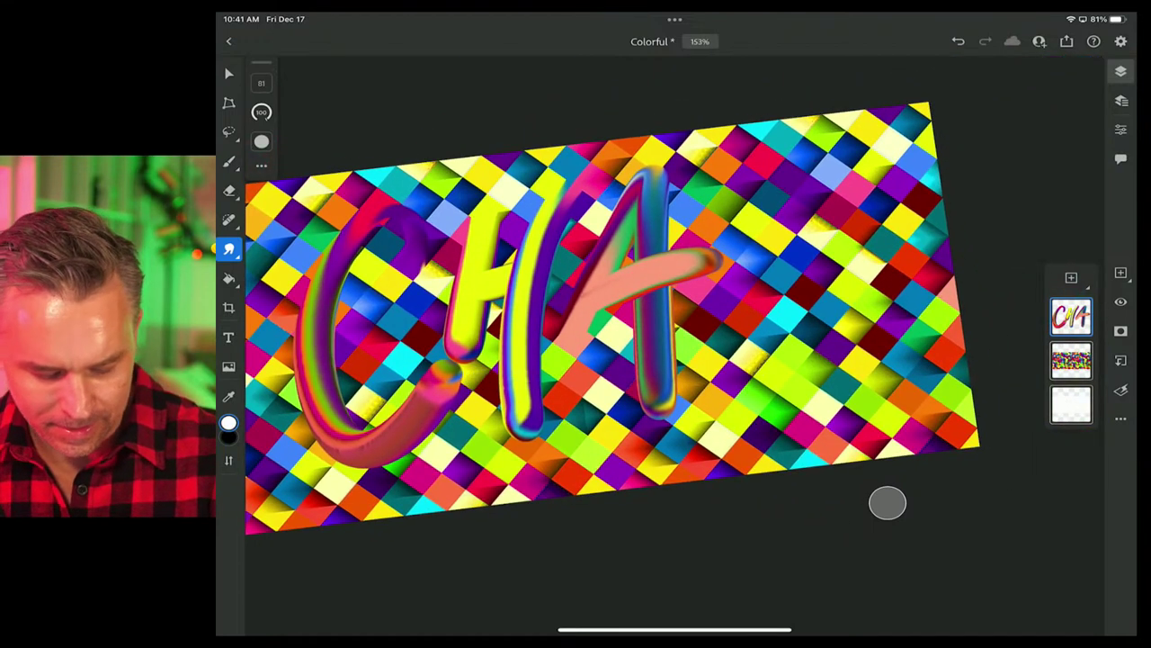
mouse_move(810, 166)
left_mouse_down()
mouse_move(719, 360)
mouse_move(774, 167)
left_mouse_up()
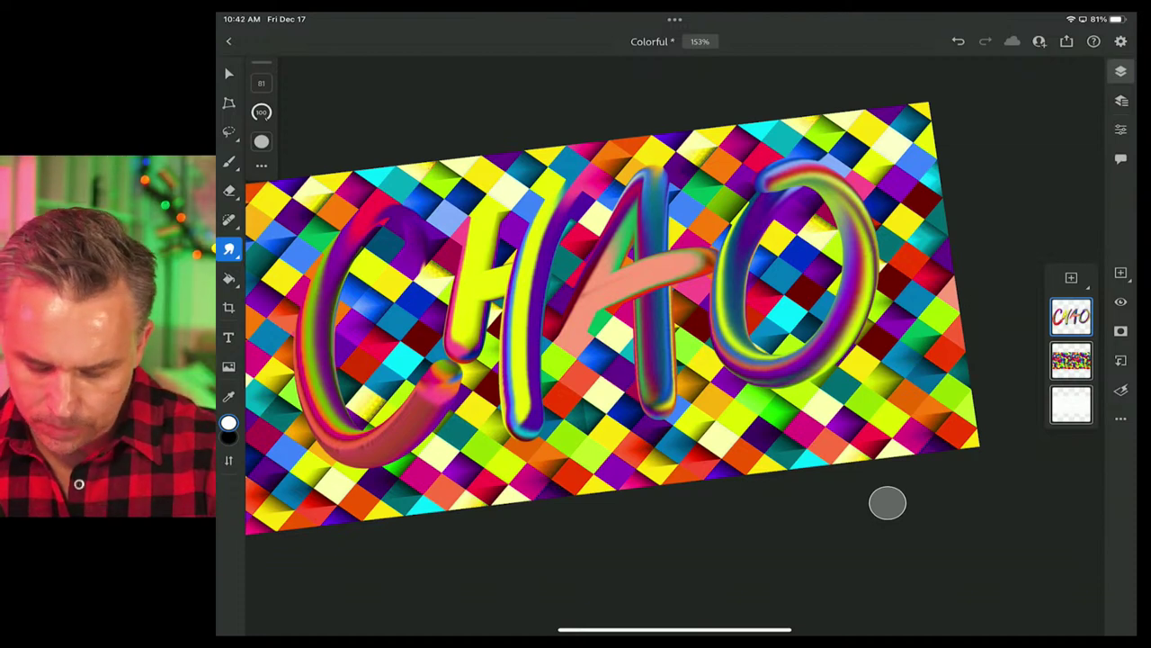
Add an empty layer above the CHAO lettering and hide the lettering layer
left_click(1070, 277)
left_click(931, 196)
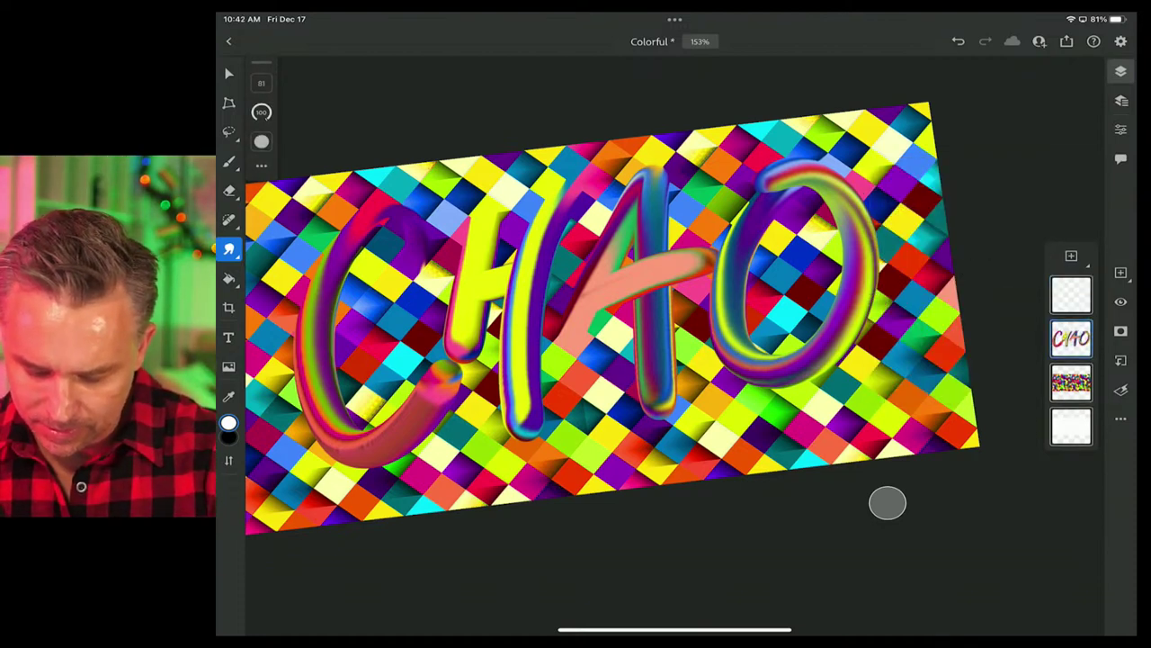
left_click(1120, 301)
left_click(1070, 294)
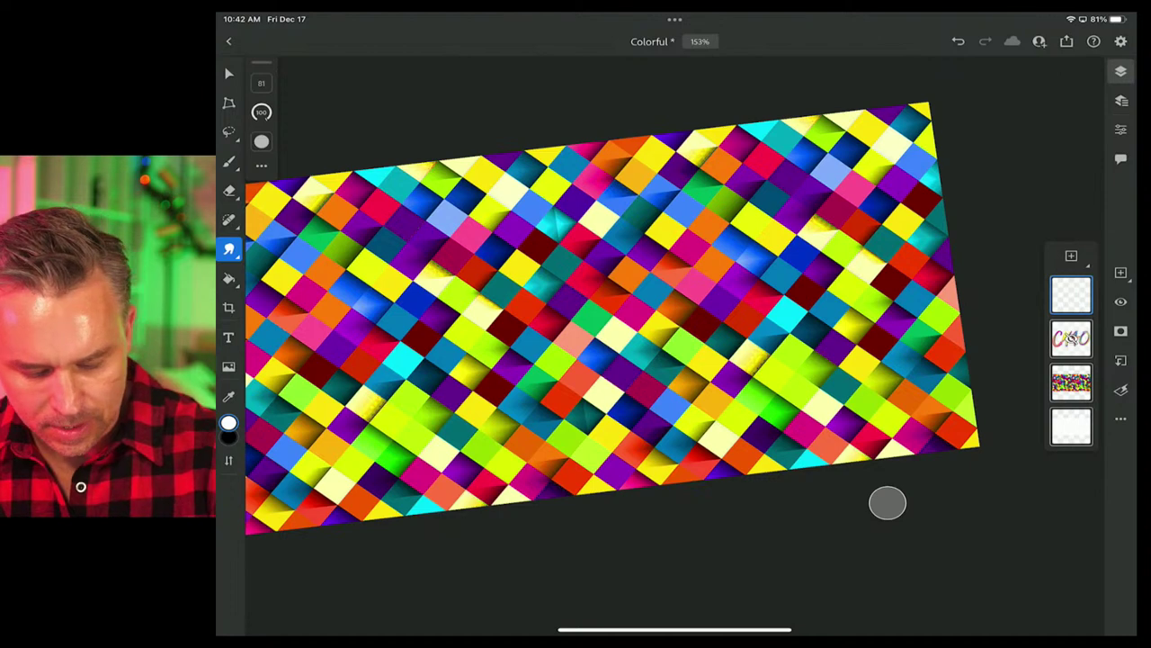
left_click(1071, 339)
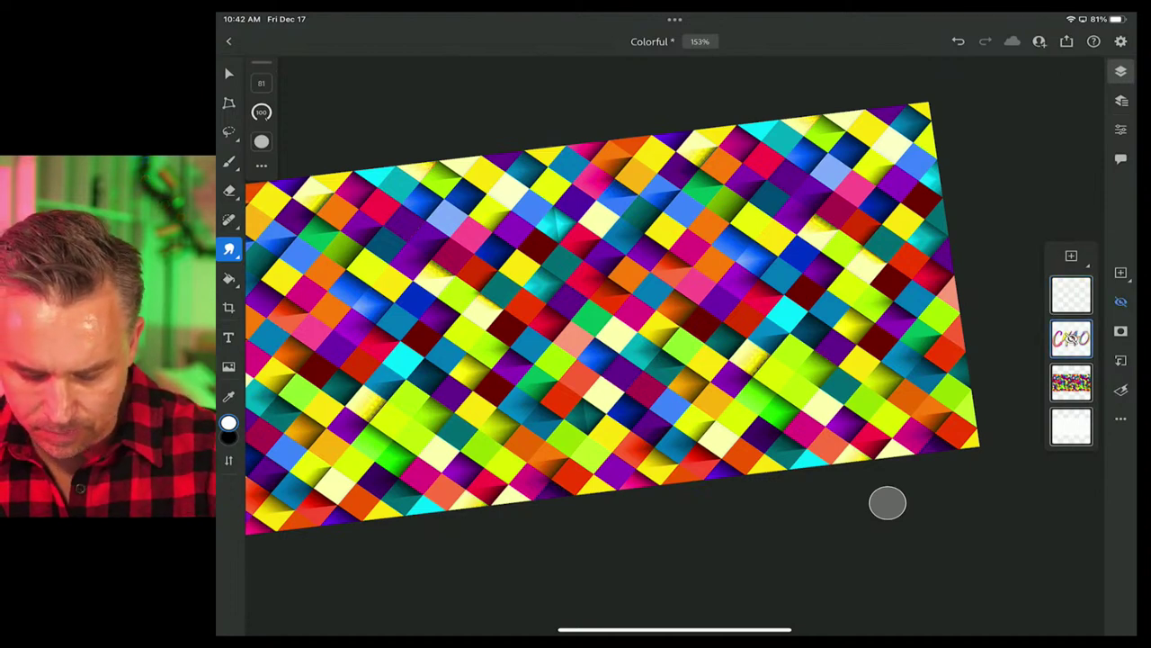
Show the CHAO lettering layer and move the lettering left over the pattern to free space after the O
left_click(1121, 302)
key("v")
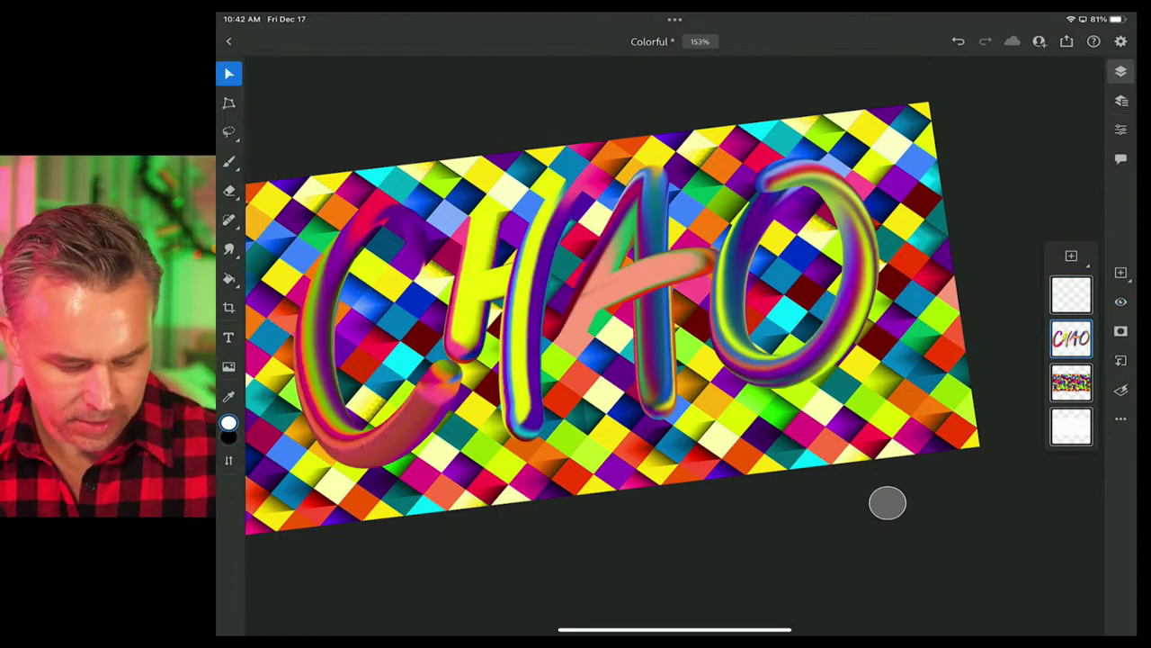
left_click_drag(594, 297, 524, 299)
scroll(612, 315, "down", 2)
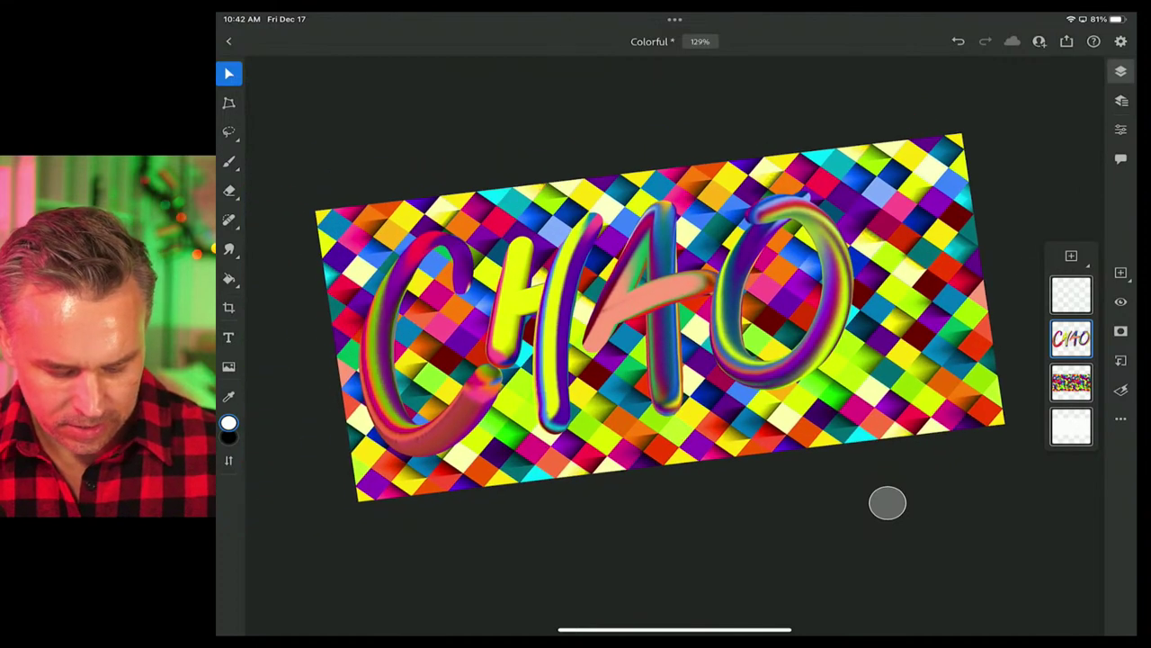
left_click_drag(611, 315, 597, 314)
left_click(1072, 295)
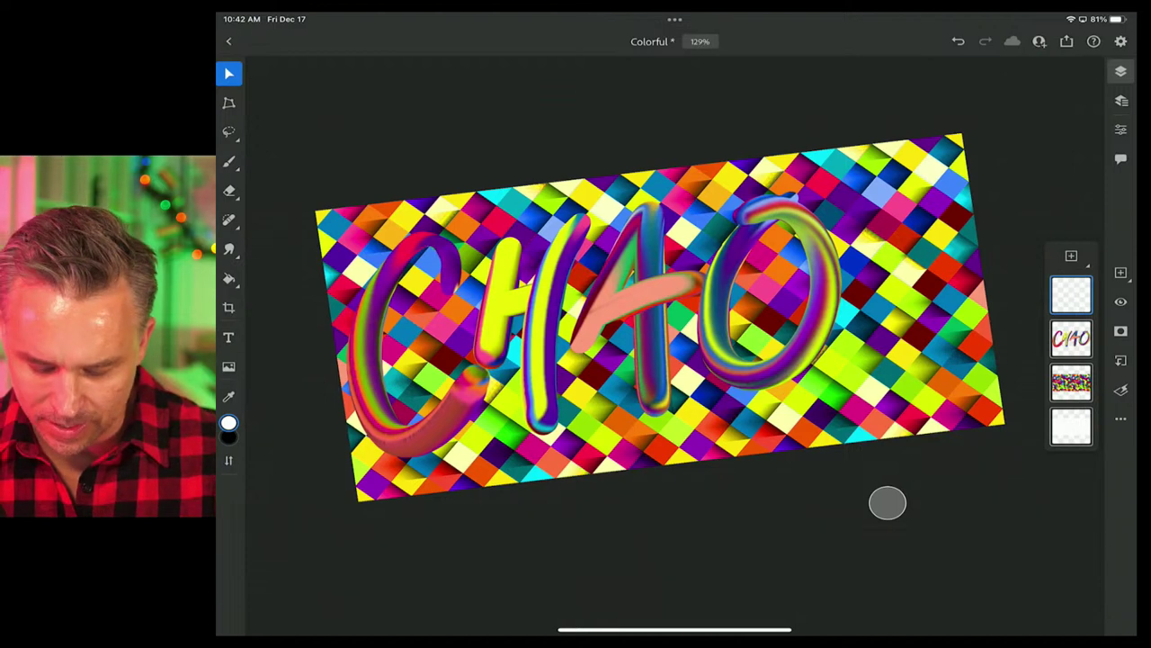
left_click(1071, 338)
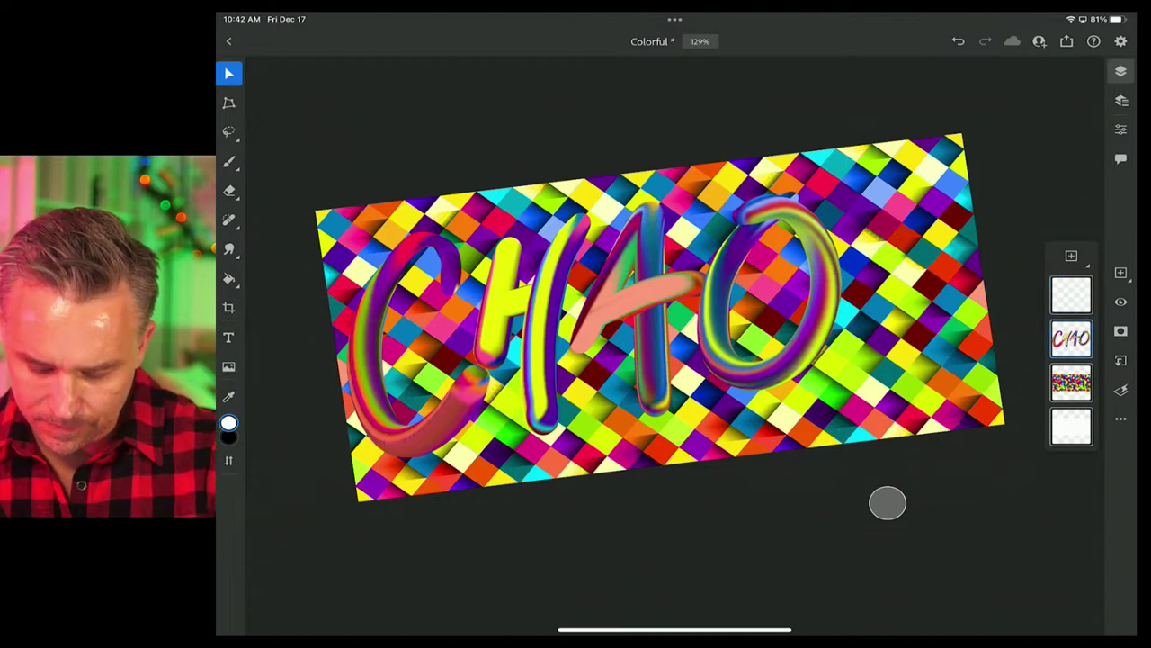
left_click_drag(630, 315, 540, 315)
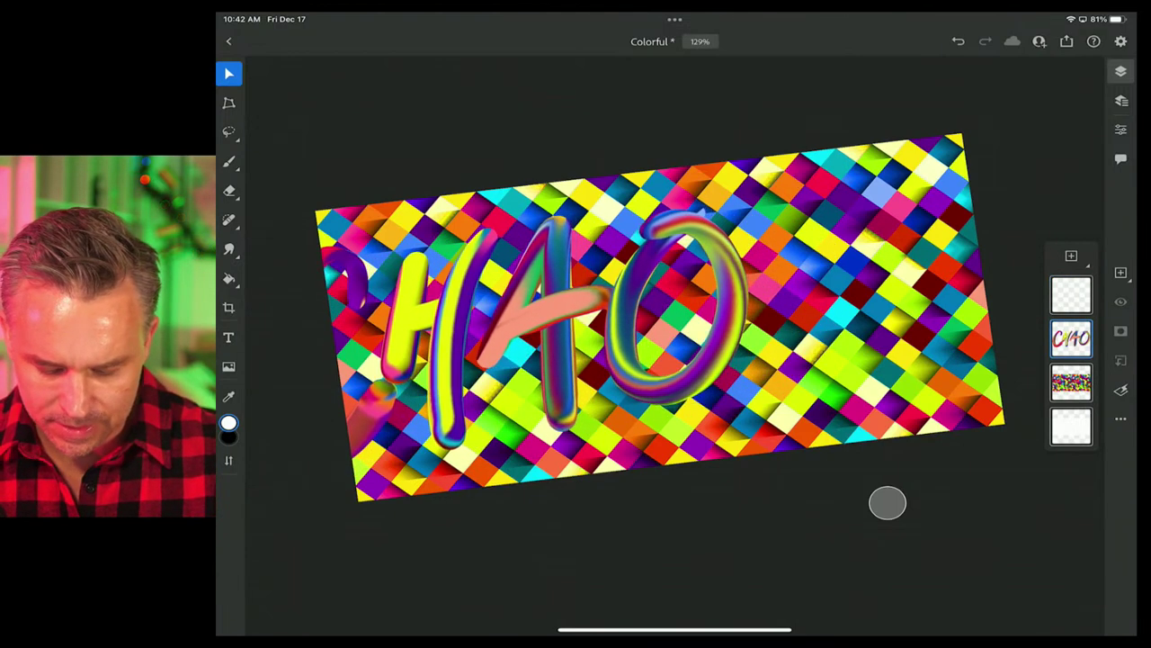
Smudge a large letter S after the O on the empty top layer
left_click(1071, 295)
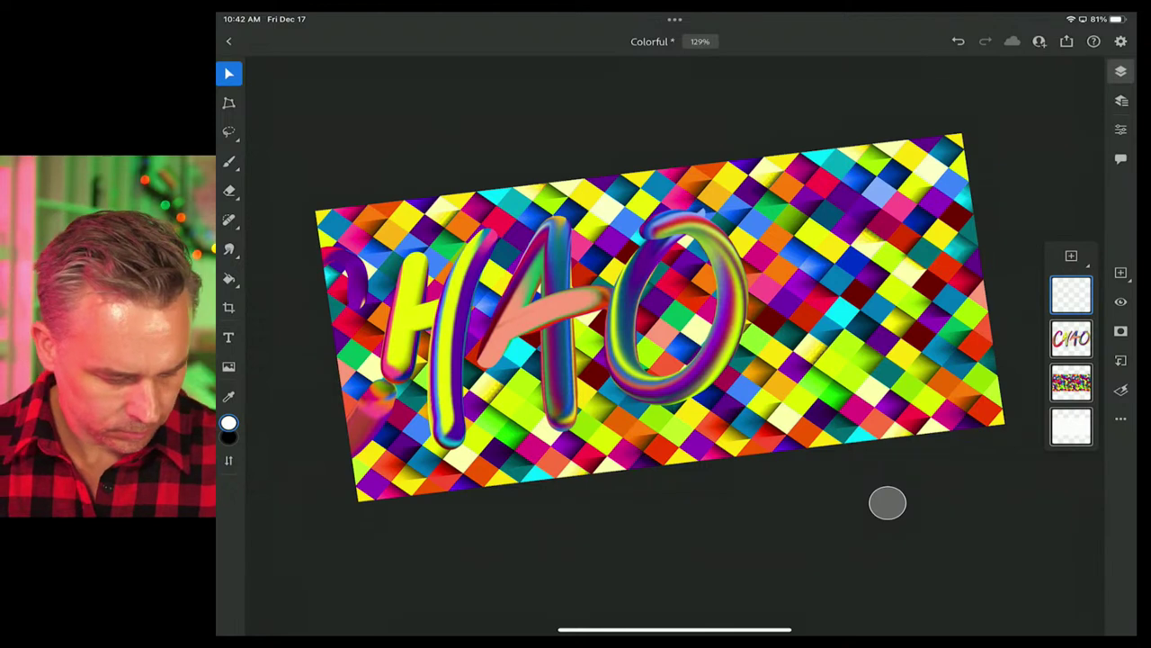
left_click(228, 249)
mouse_move(866, 180)
left_mouse_down()
mouse_move(814, 178)
mouse_move(910, 324)
mouse_move(760, 347)
left_mouse_up()
key("ctrl+z")
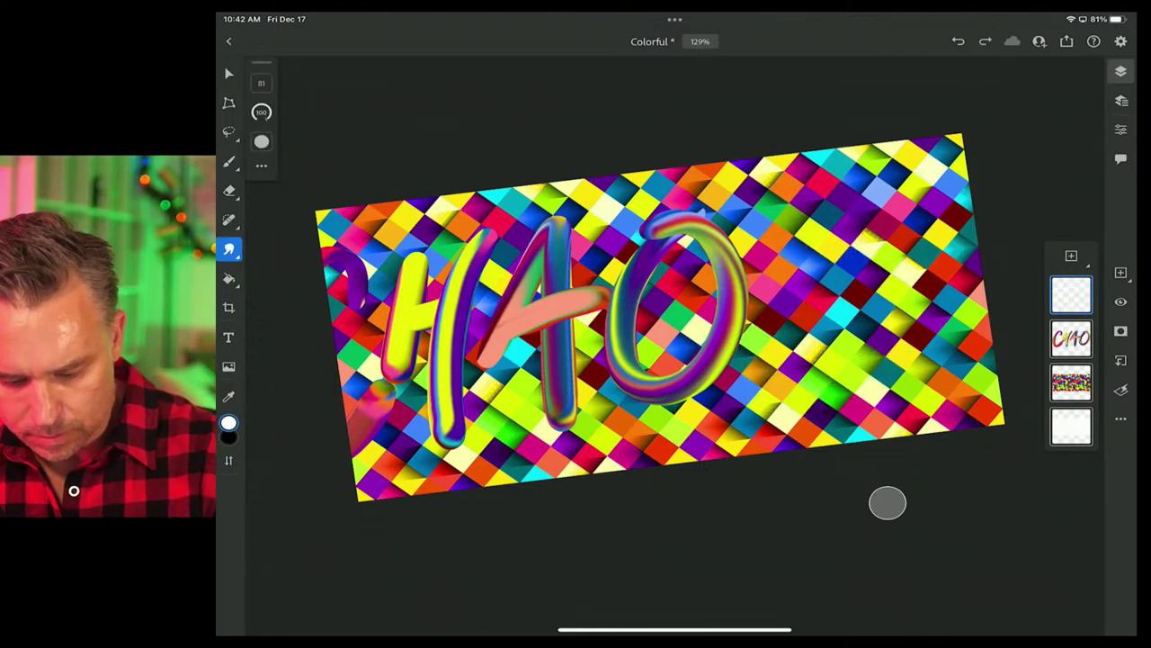
mouse_move(841, 183)
left_mouse_down()
mouse_move(768, 213)
mouse_move(841, 241)
mouse_move(859, 355)
mouse_move(755, 364)
left_mouse_up()
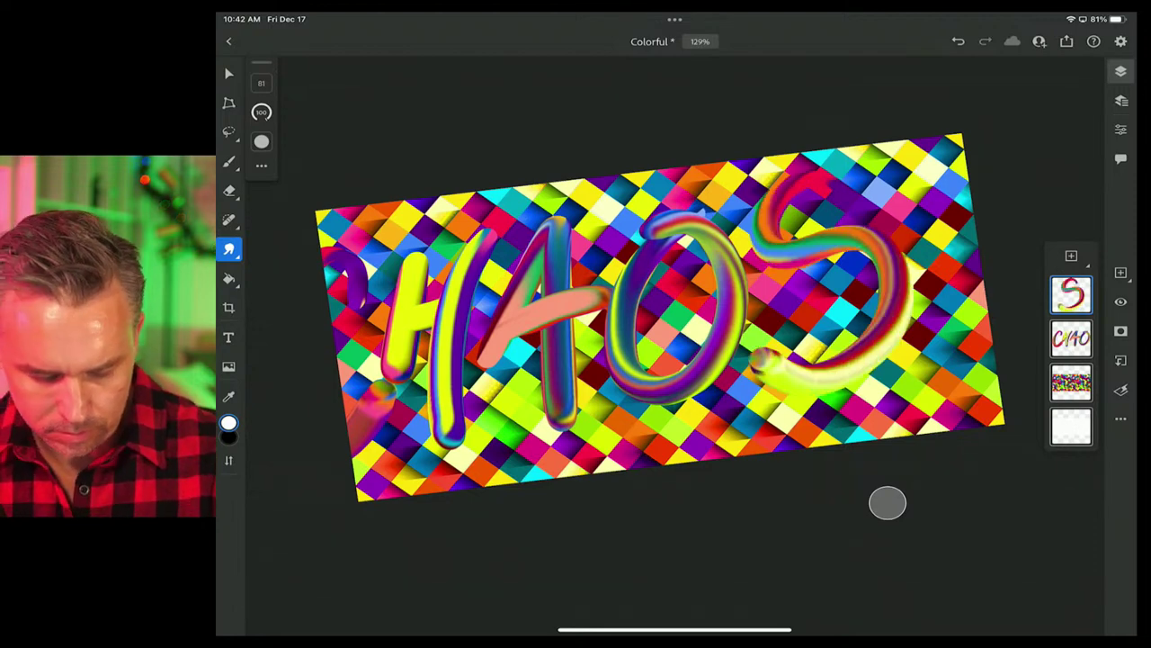
Merge the S layer down into the CHAO layer and move the combined CHAOS lettering right to centre it
key("v")
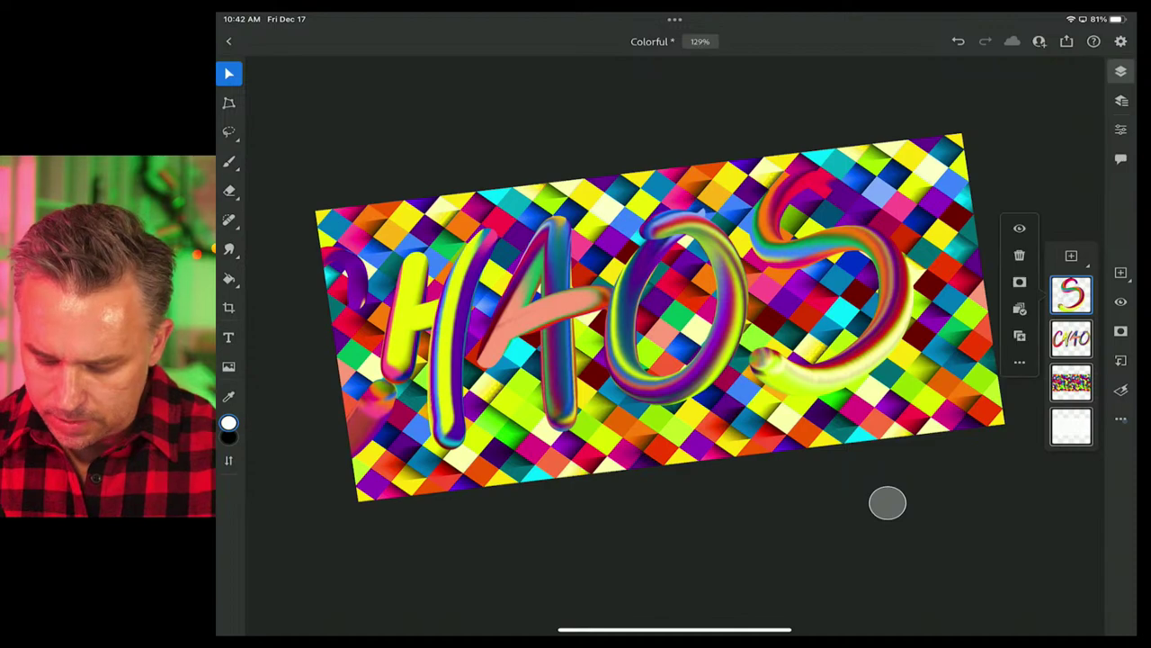
left_click(1121, 418)
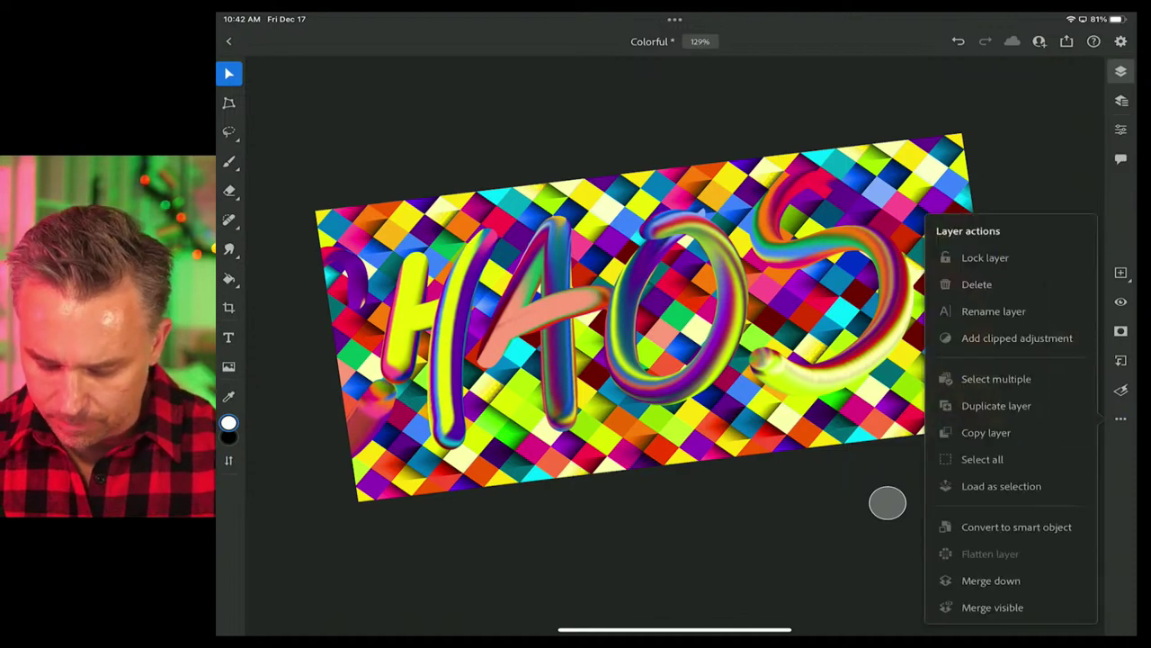
left_click_drag(630, 305, 693, 298)
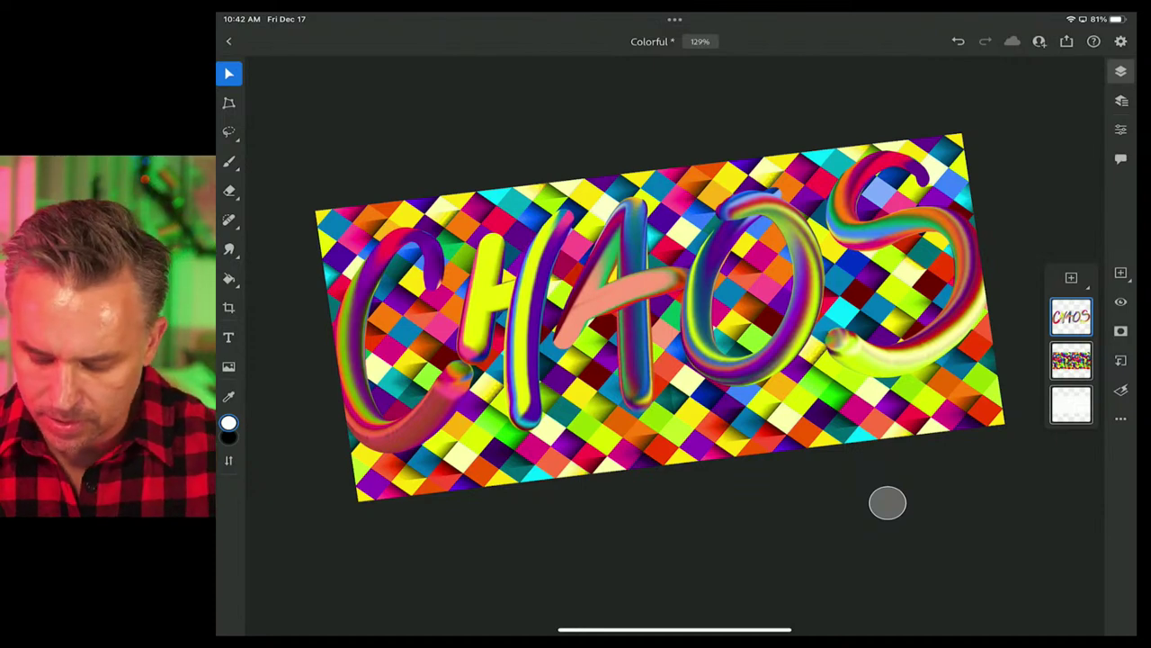
Hide the CHAOS lettering layer and add an empty layer above it
left_click(1120, 302)
left_click(1071, 277)
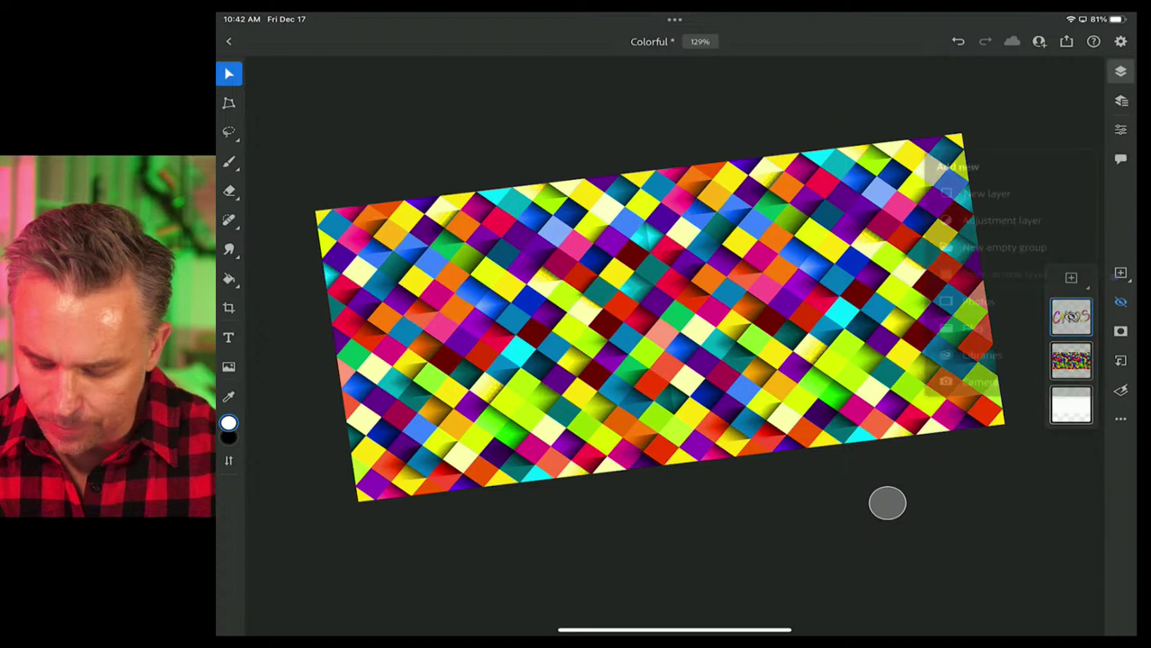
left_click(968, 193)
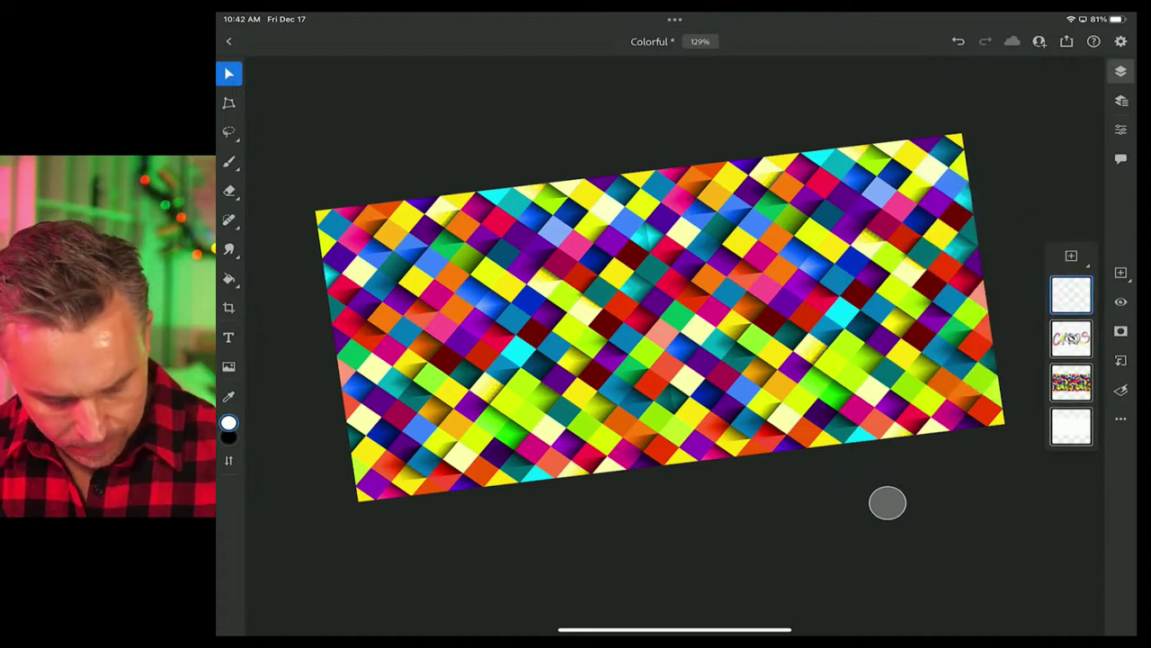
Smudge the letters I and S in the middle of the tile pattern and add an empty layer above them
left_click(228, 249)
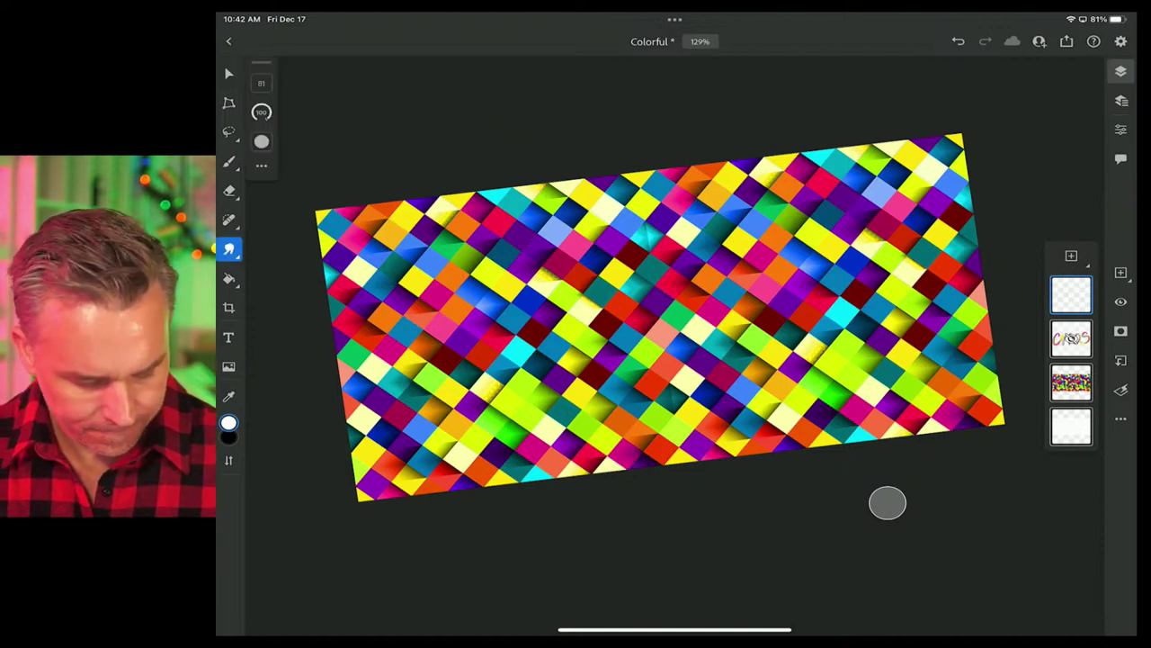
left_click(351, 227)
left_click_drag(538, 261, 529, 400)
mouse_move(637, 236)
left_mouse_down()
mouse_move(670, 306)
mouse_move(538, 440)
left_mouse_up()
left_click(1120, 271)
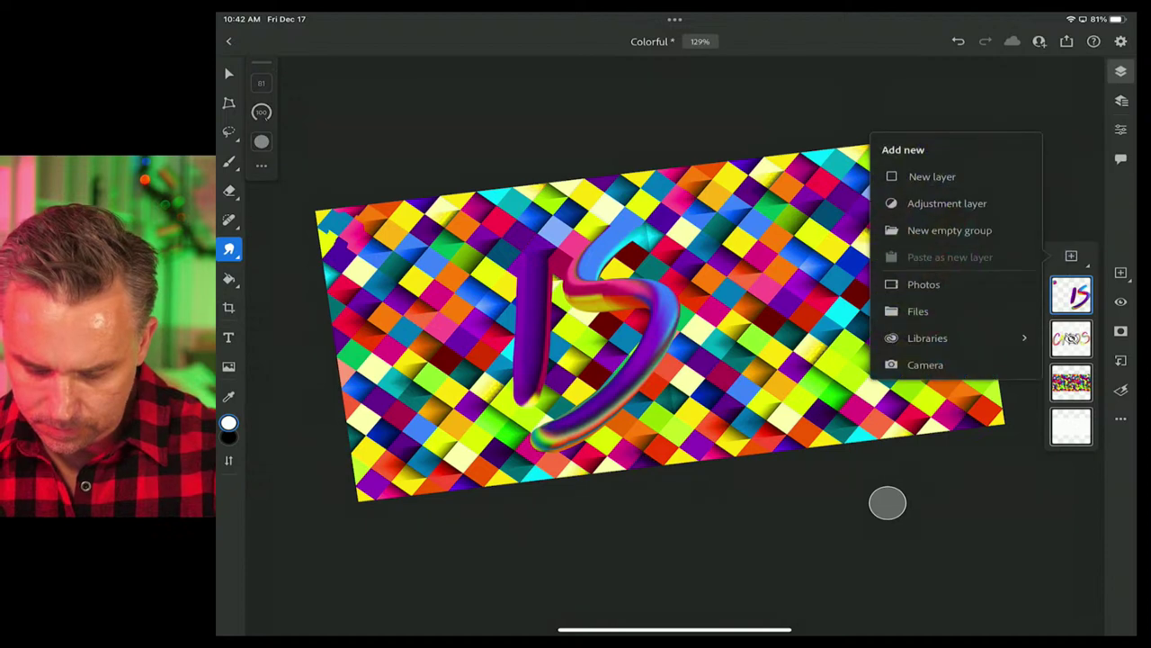
left_click(908, 175)
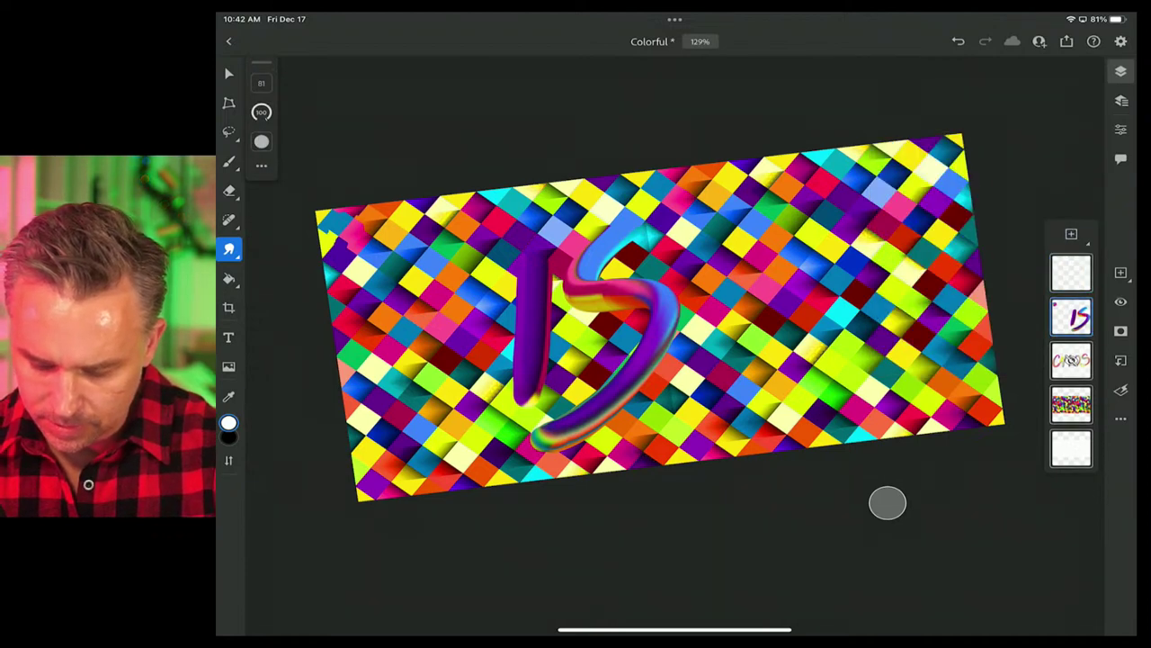
left_click(1121, 301)
left_click(1071, 272)
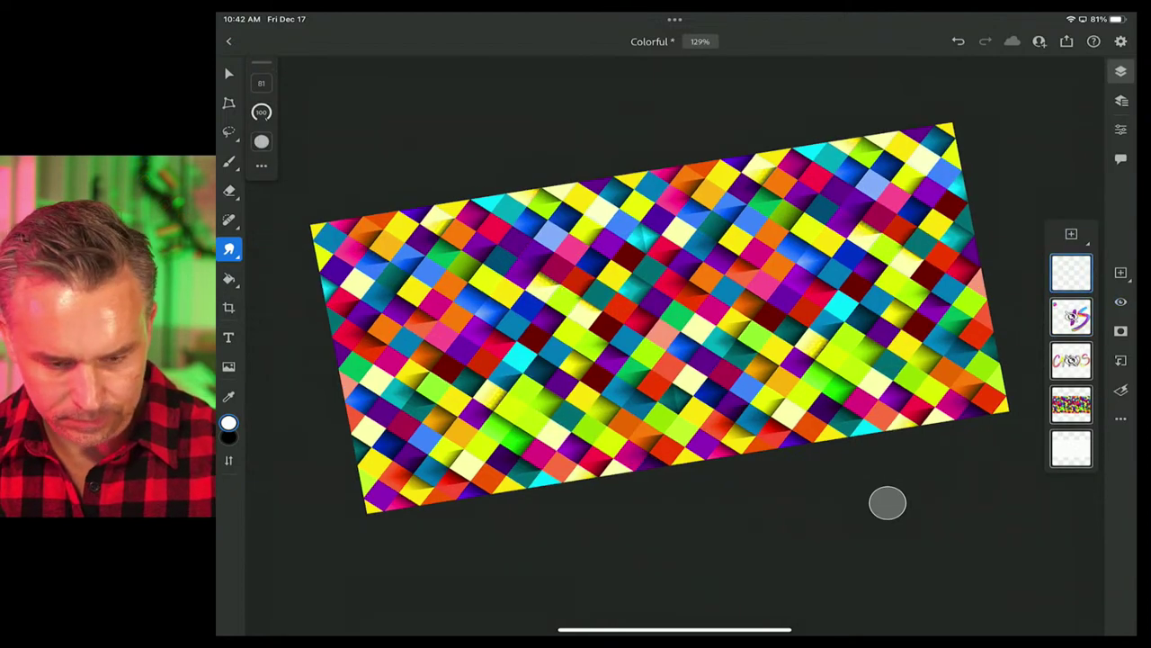
left_click(1071, 317)
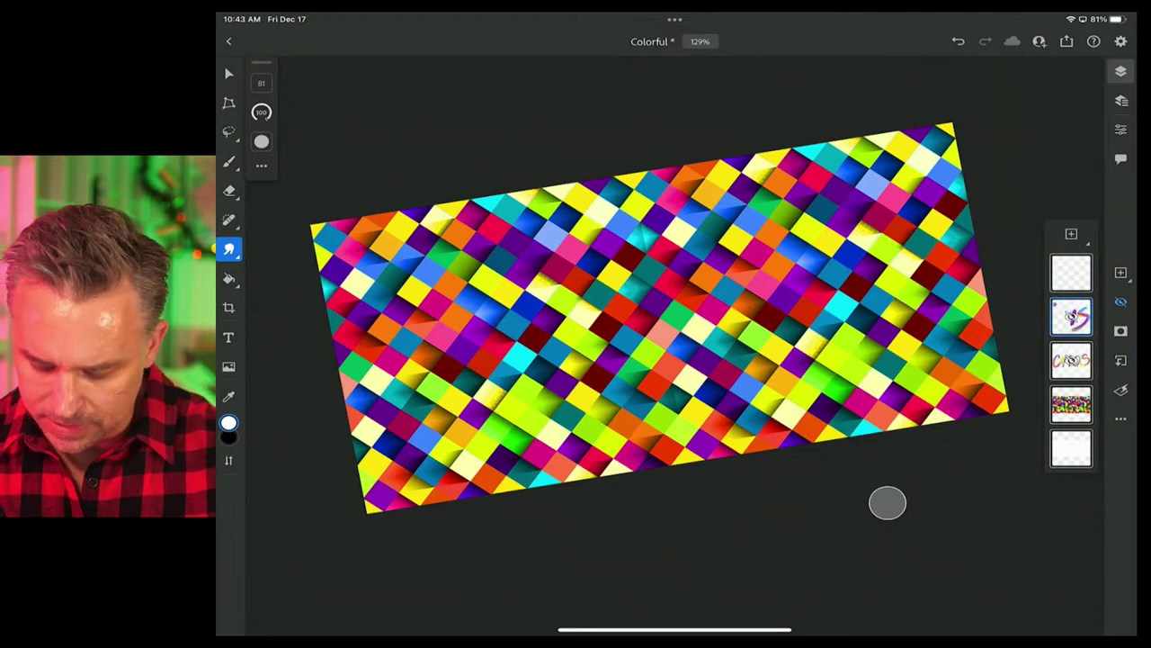
left_click(1121, 302)
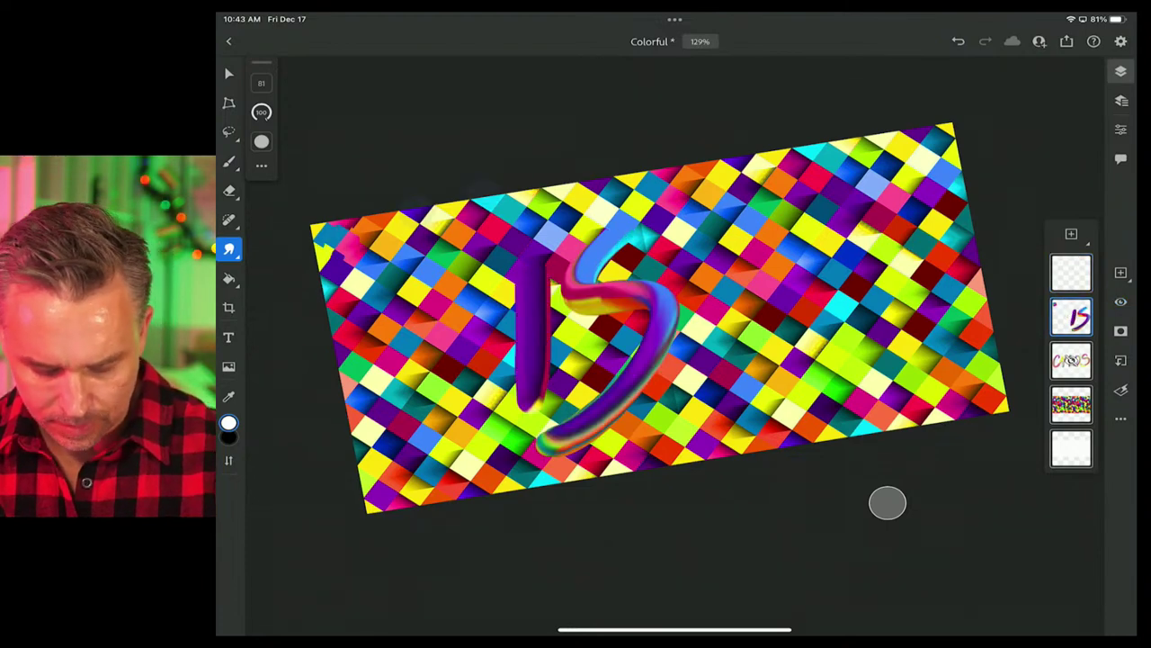
Smudge the letter A after a gap to the right of IS, and hide that lettering layer
mouse_move(725, 324)
left_mouse_down()
mouse_move(813, 335)
mouse_move(808, 400)
left_mouse_up()
left_click_drag(752, 281, 893, 233)
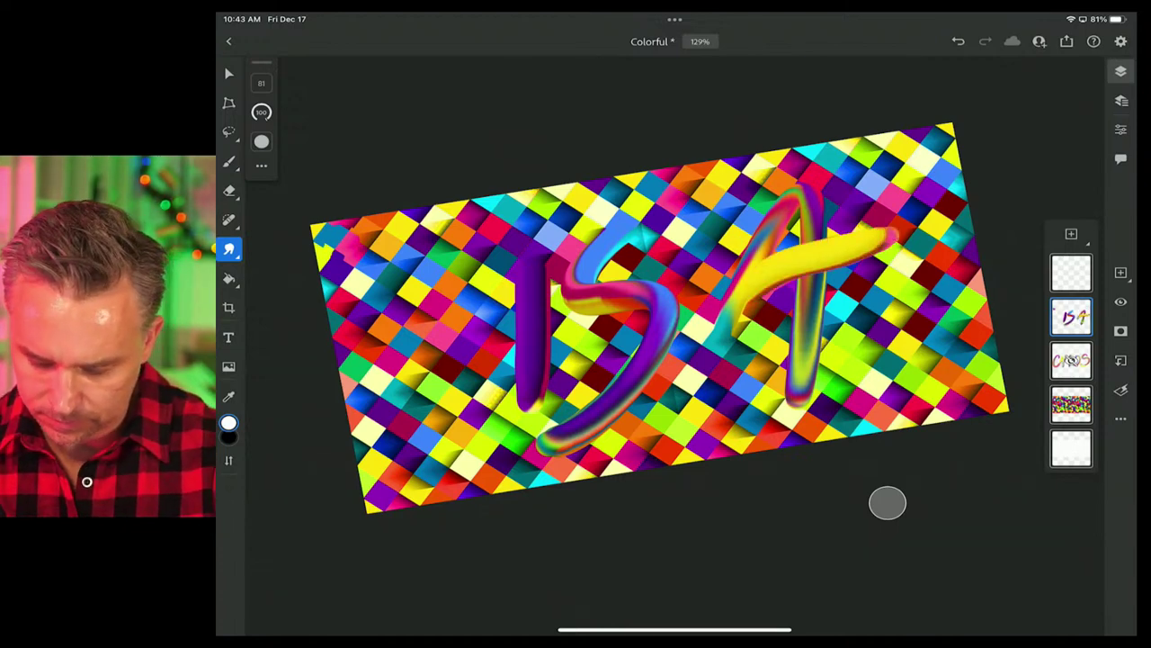
left_click(1121, 302)
Smudge large letters F and R across the left half of the pattern on the empty top layer, redoing the R
left_click(1071, 272)
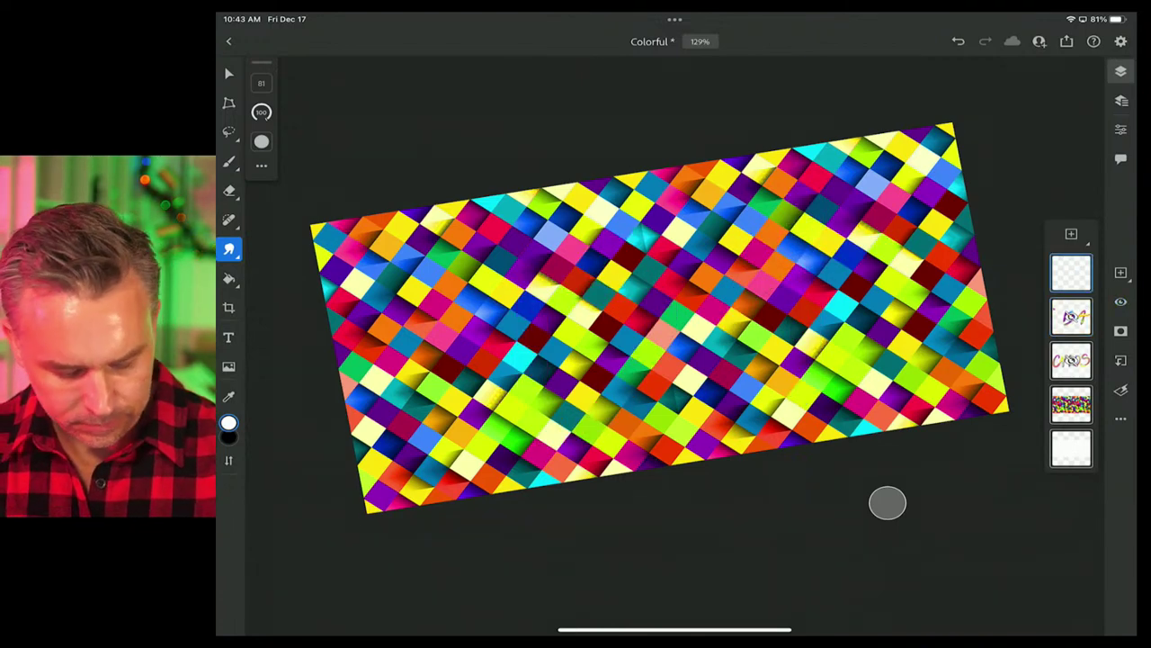
left_click_drag(469, 268, 431, 459)
key("ctrl+z")
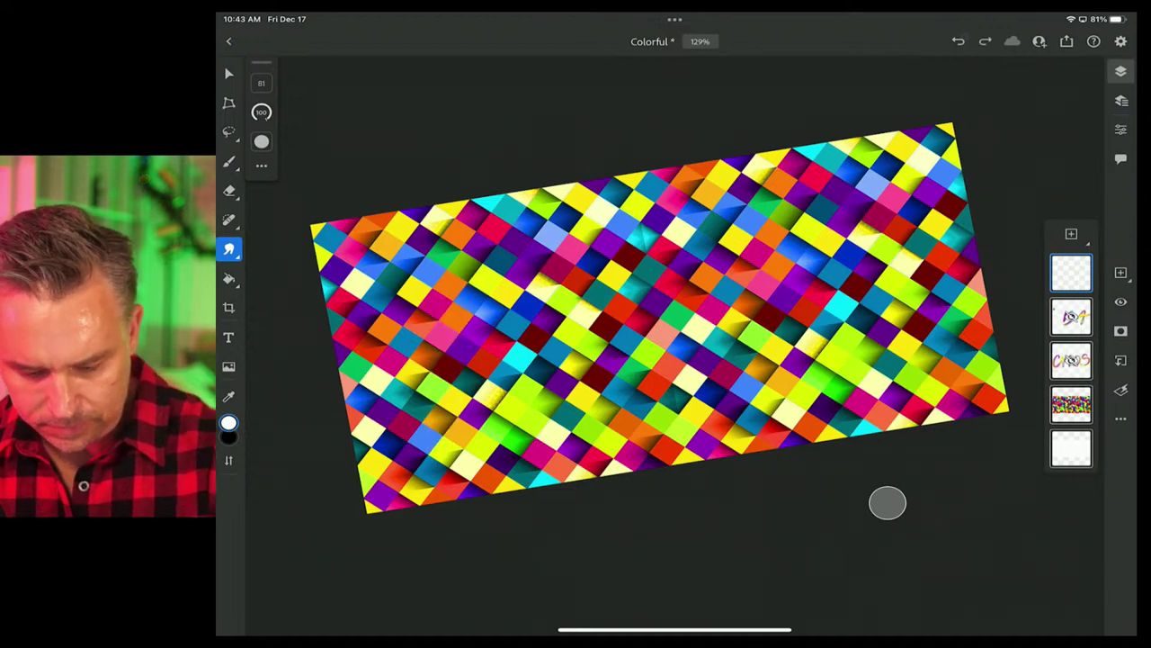
left_click_drag(468, 239, 433, 451)
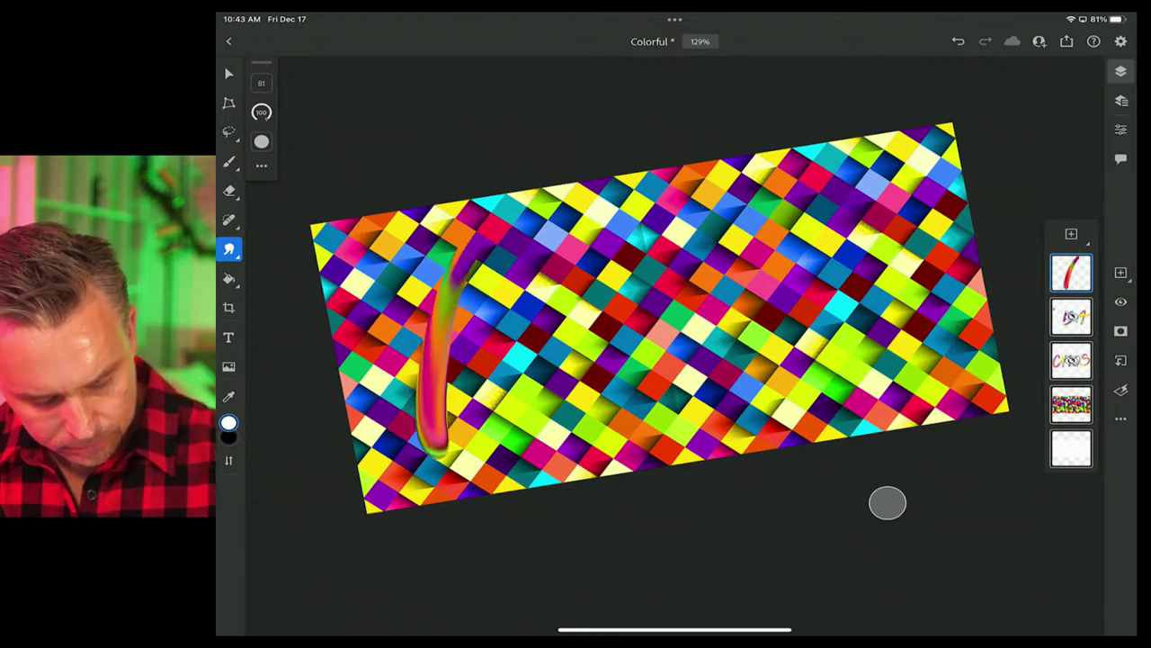
left_click_drag(423, 297, 558, 227)
mouse_move(422, 356)
left_mouse_down()
mouse_move(517, 297)
mouse_move(504, 425)
left_mouse_up()
mouse_move(523, 317)
left_mouse_down()
mouse_move(607, 284)
mouse_move(568, 341)
mouse_move(634, 418)
left_mouse_up()
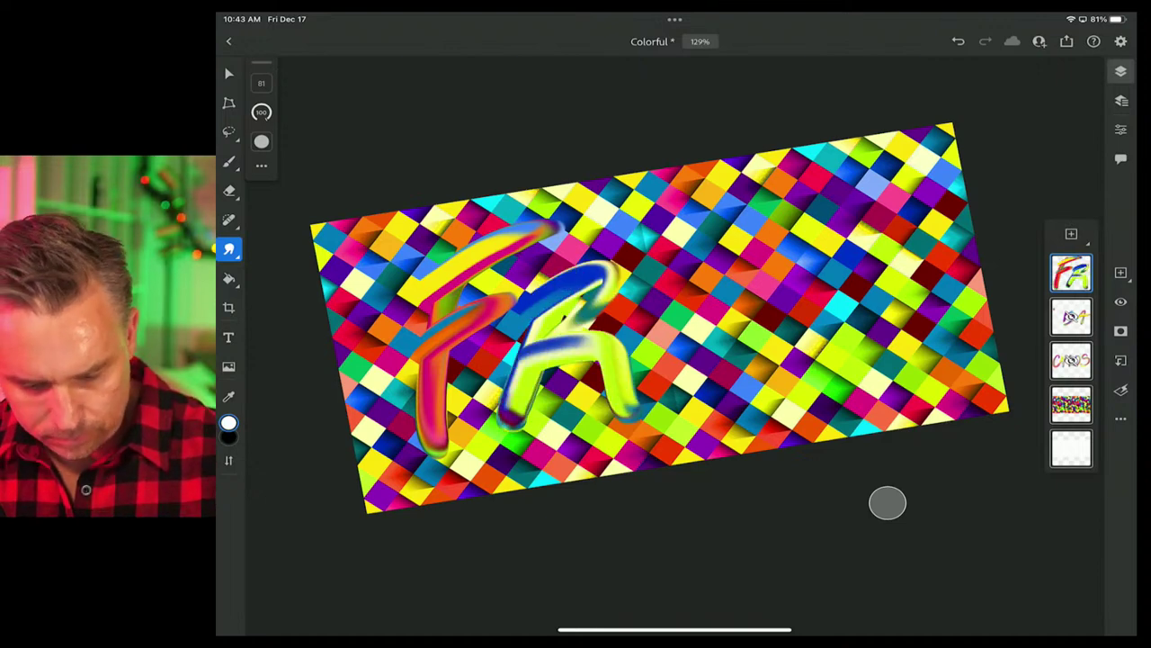
key("ctrl+z")
key("ctrl+z")
mouse_move(540, 270)
left_mouse_down()
mouse_move(554, 338)
mouse_move(670, 422)
left_mouse_up()
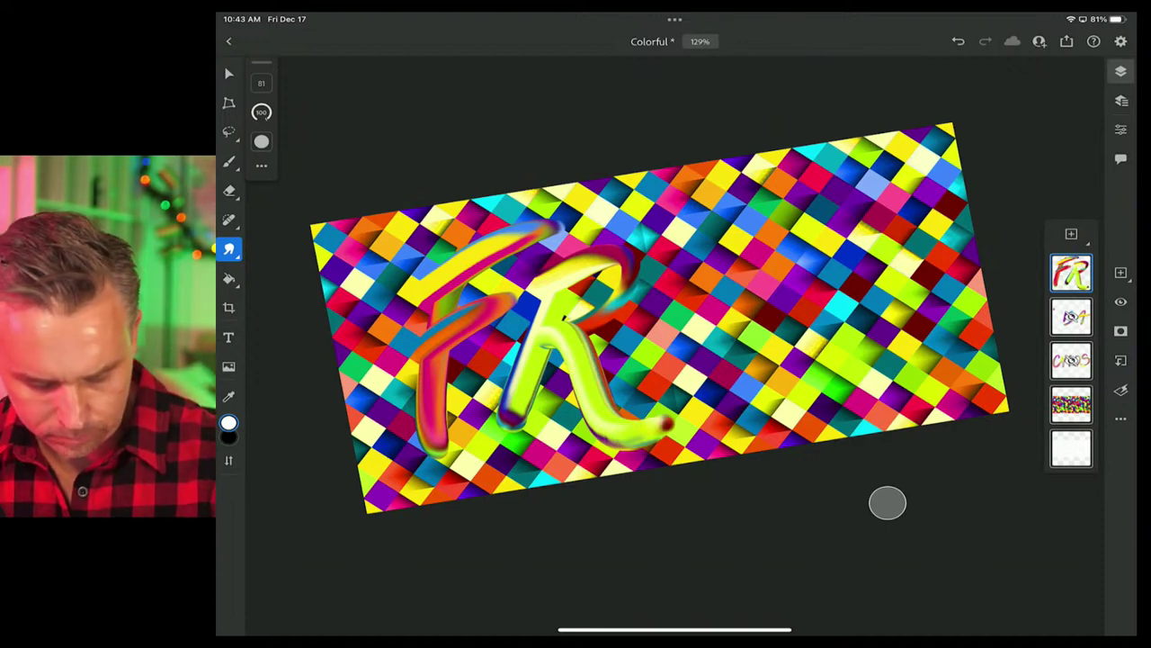
Smudge the letters I and E after the R to extend the lettering to FRIE
left_click_drag(675, 243, 670, 367)
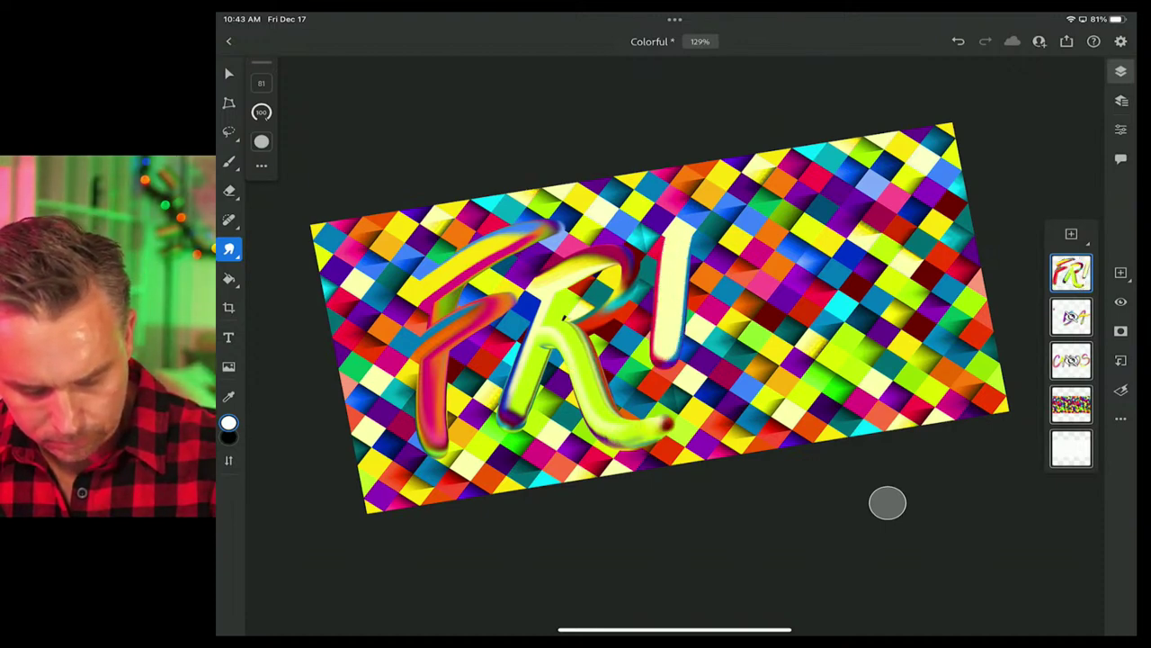
key("ctrl+z")
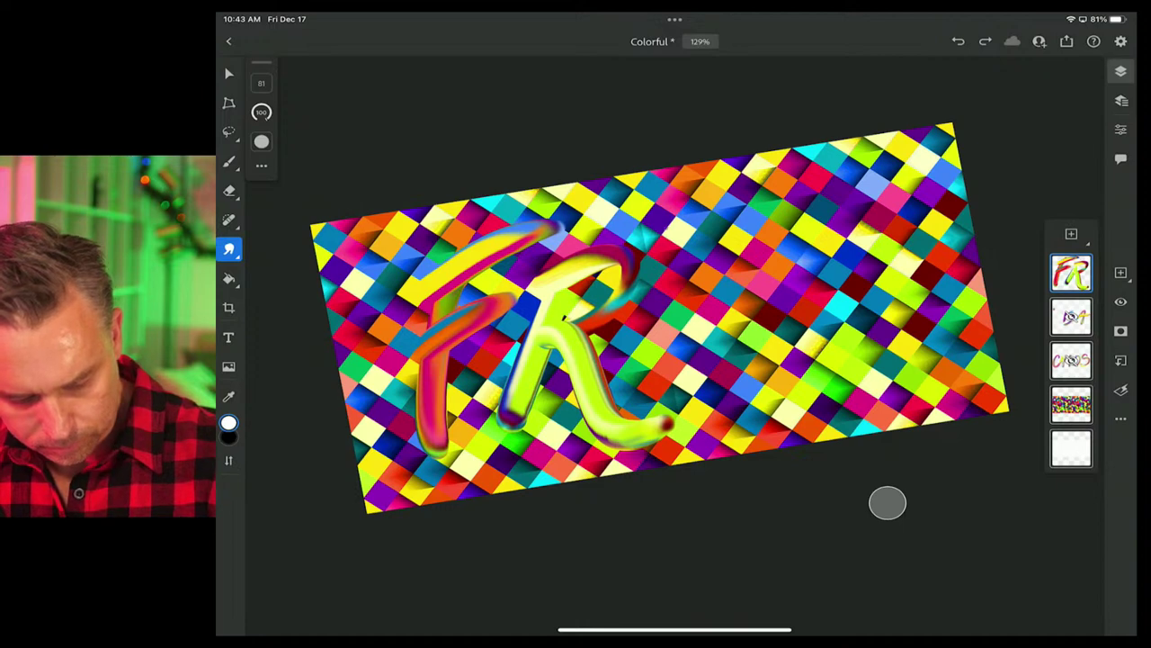
left_click_drag(664, 225, 650, 373)
left_click_drag(725, 231, 694, 394)
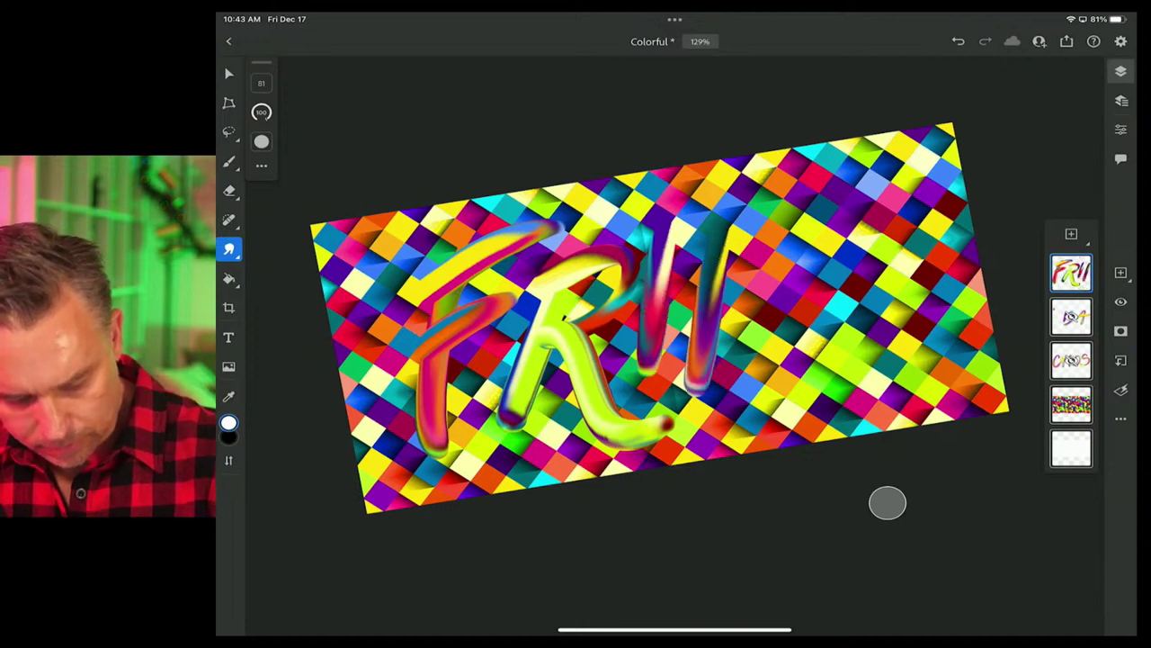
left_click_drag(702, 244, 817, 178)
left_click_drag(694, 311, 796, 261)
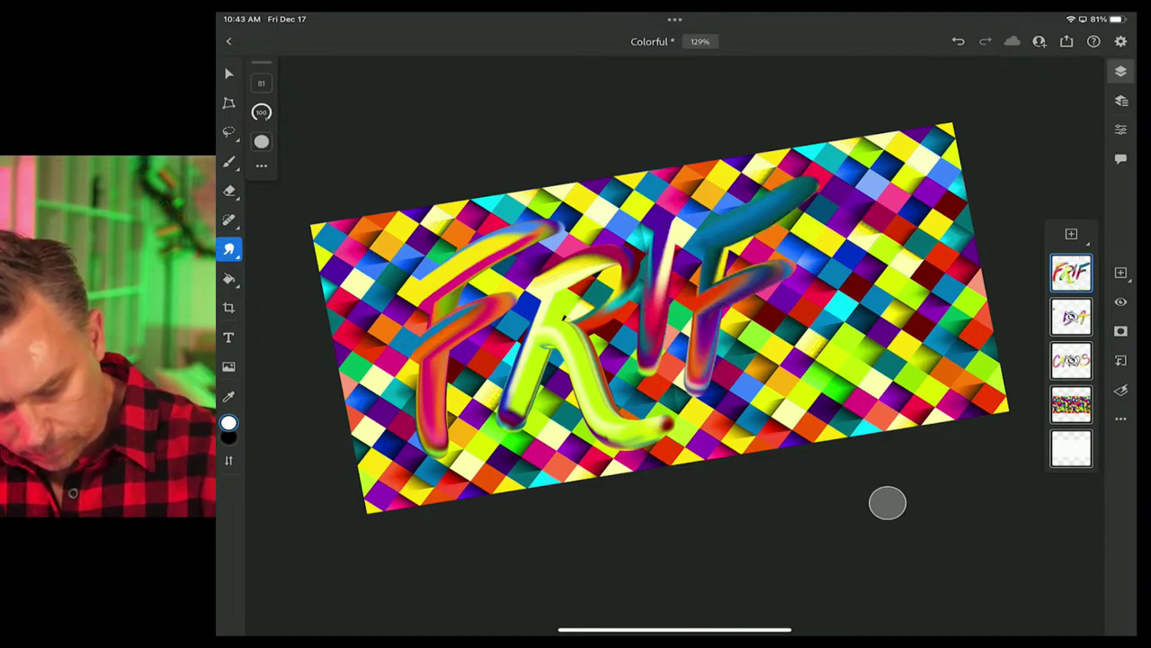
left_click_drag(688, 398, 814, 331)
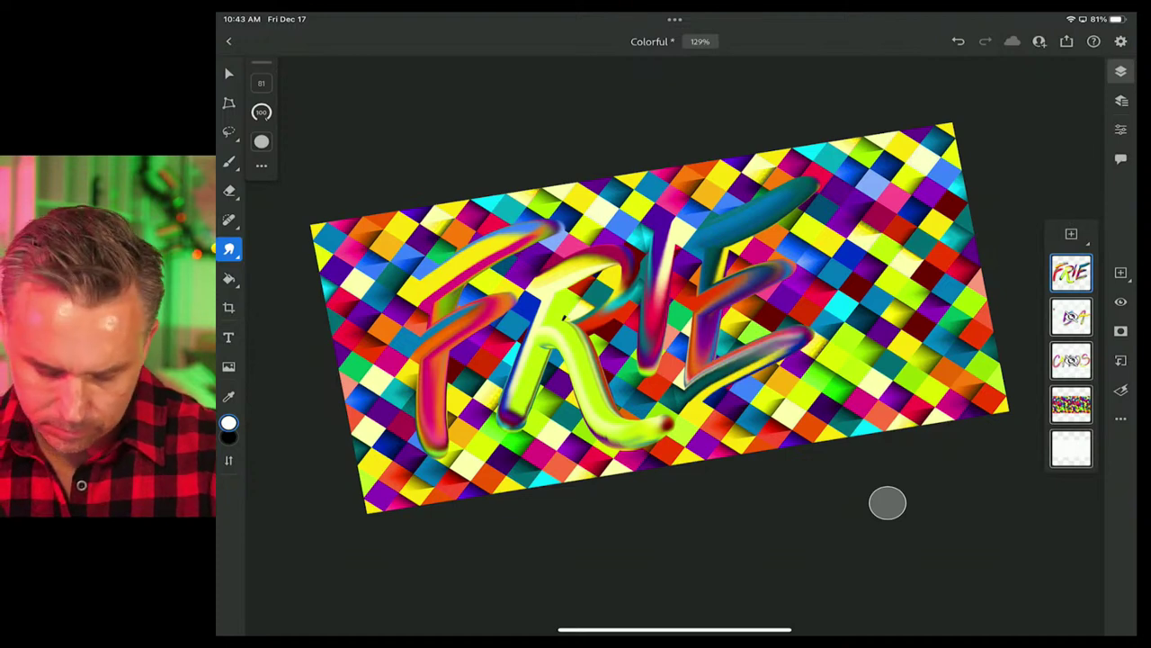
Move the FRIE lettering left over the pattern and smudge the letter N after it
key("v")
left_click_drag(630, 306, 544, 324)
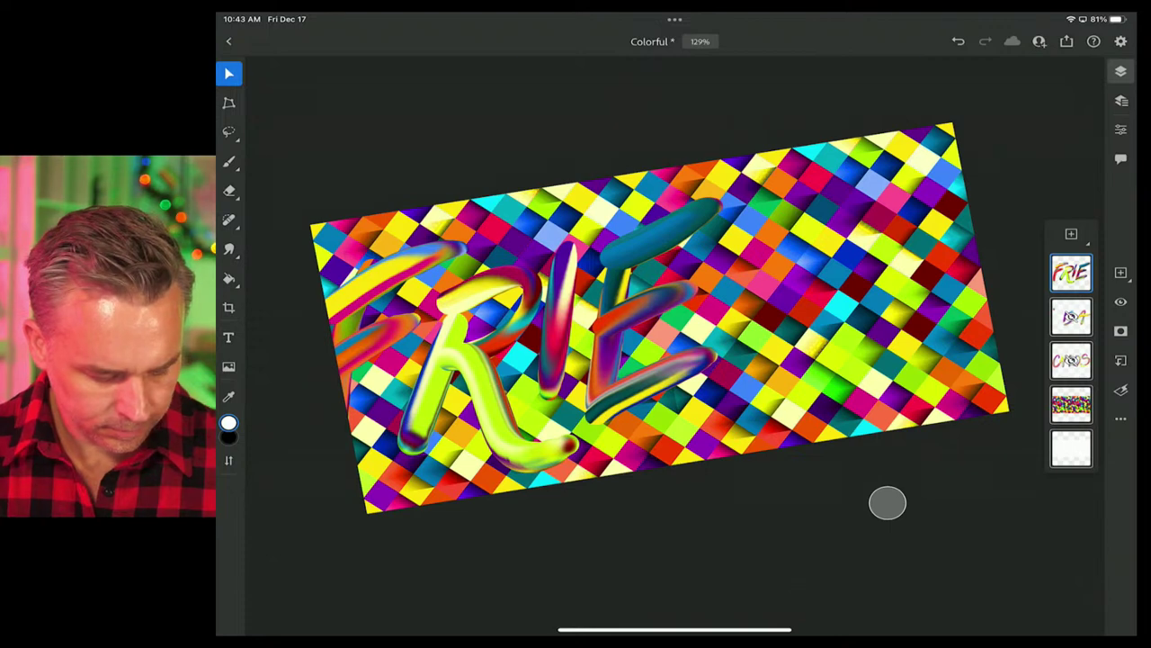
key("r")
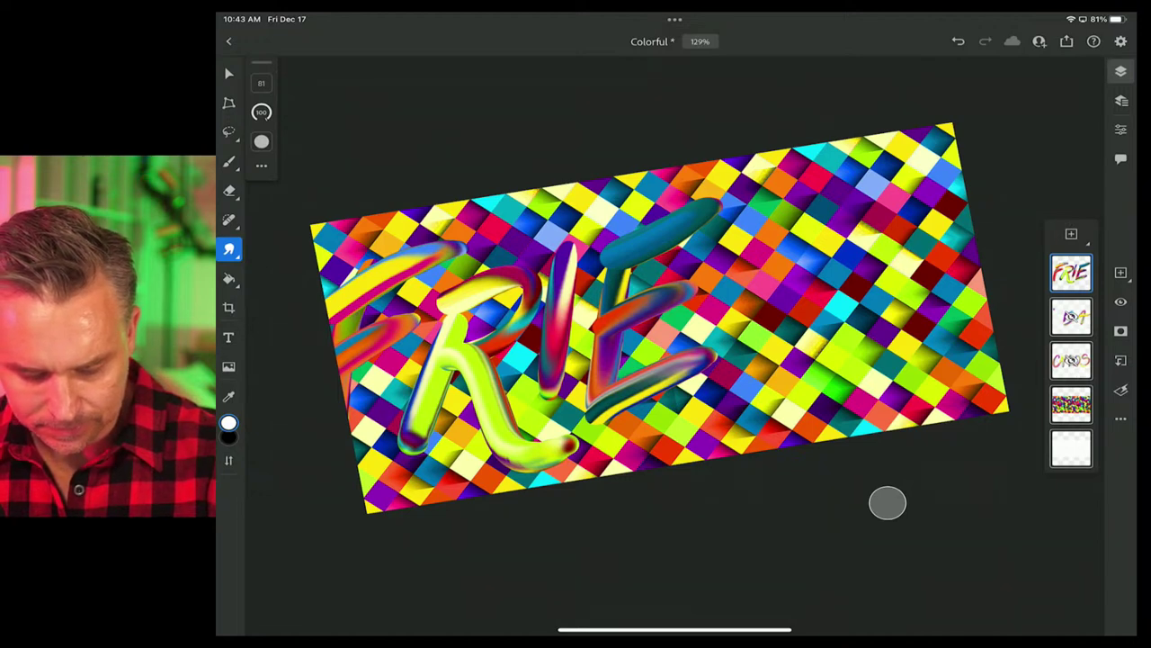
mouse_move(766, 199)
left_mouse_down()
mouse_move(747, 368)
mouse_move(773, 185)
mouse_move(840, 401)
mouse_move(855, 185)
left_mouse_up()
key("ctrl+z")
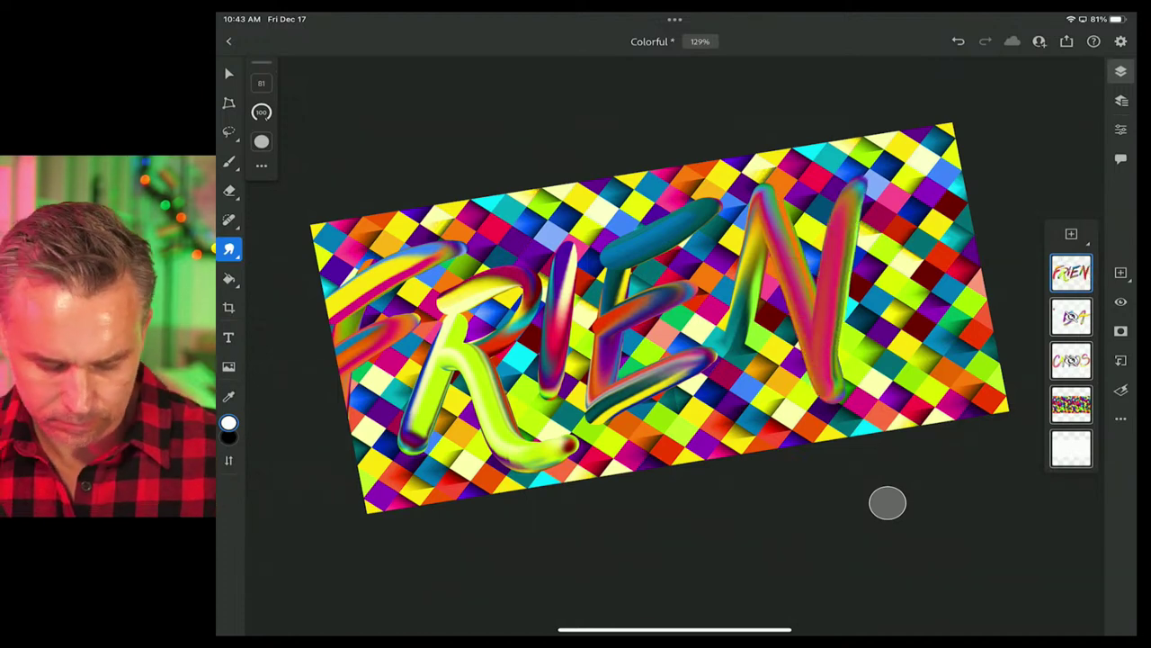
Shift the FRIEN lettering further left, smudge the letter D after it, and move the lettering back to the right
key("v")
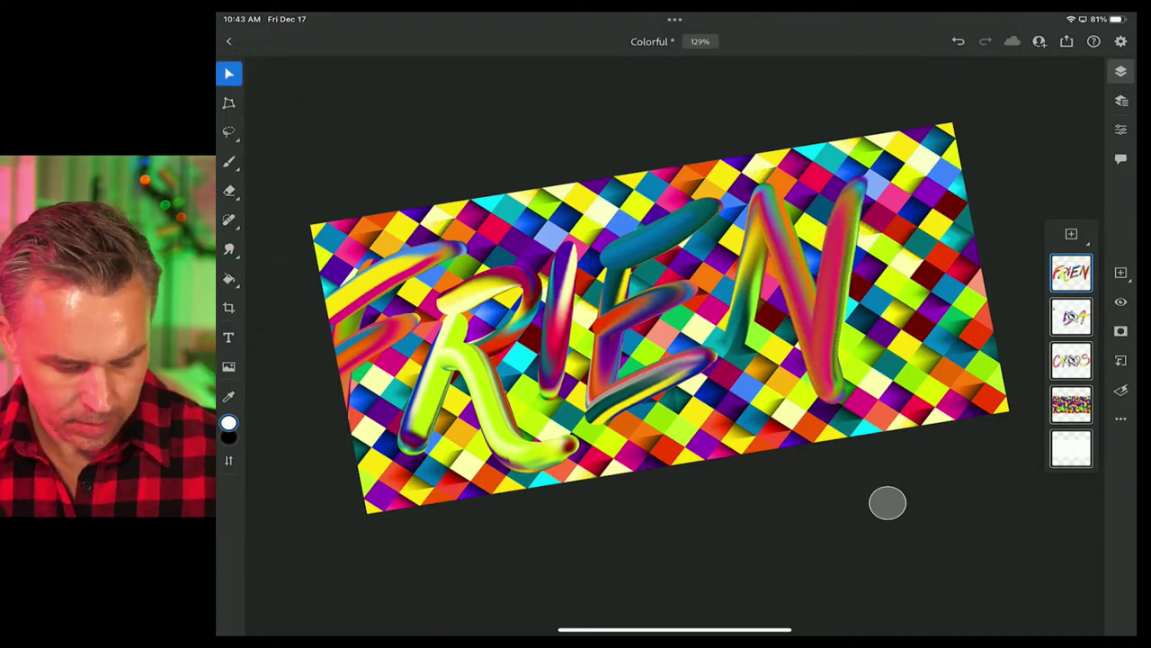
left_click_drag(783, 288, 692, 301)
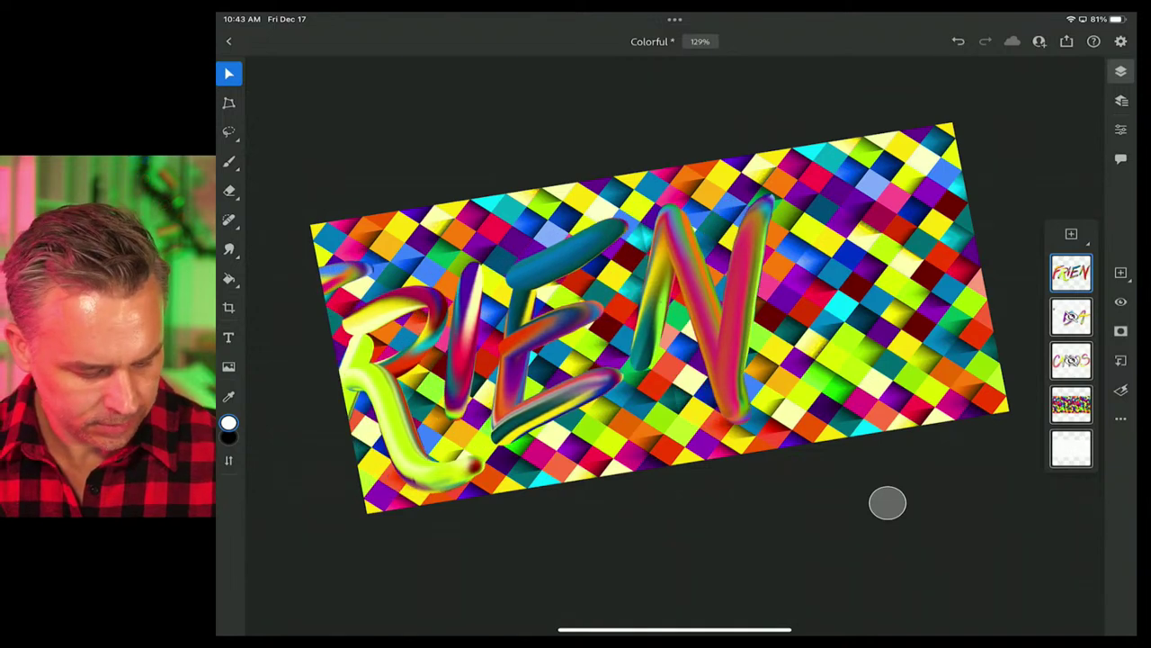
key("b")
mouse_move(821, 200)
left_mouse_down()
mouse_move(789, 360)
mouse_move(831, 179)
mouse_move(871, 296)
mouse_move(779, 364)
left_mouse_up()
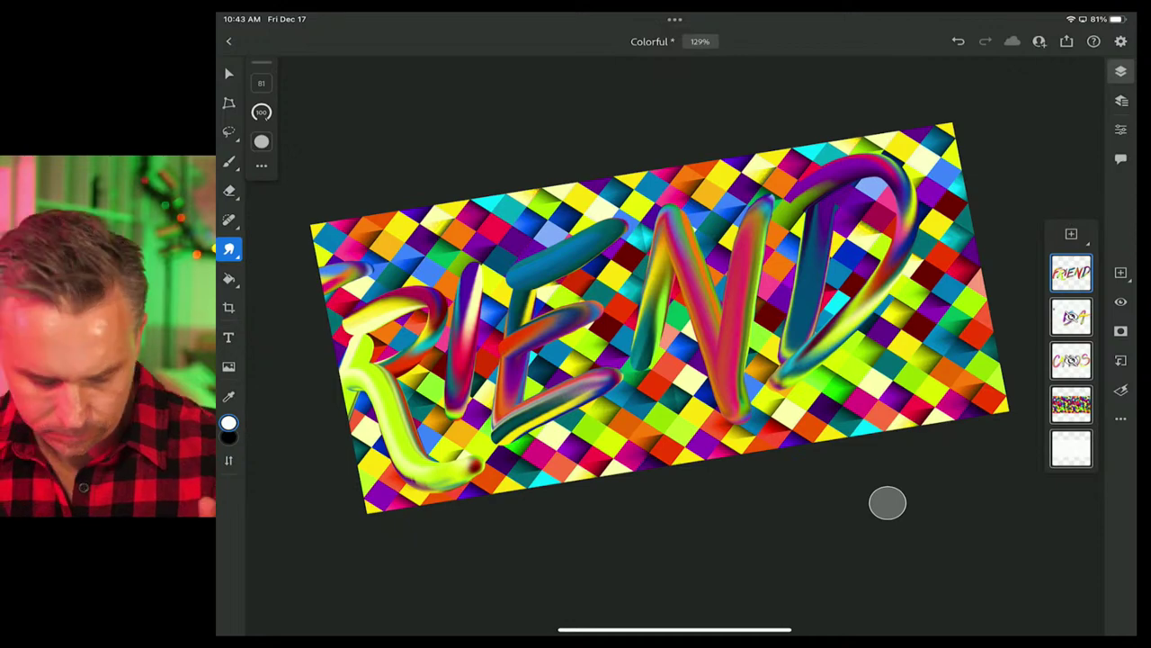
key("v")
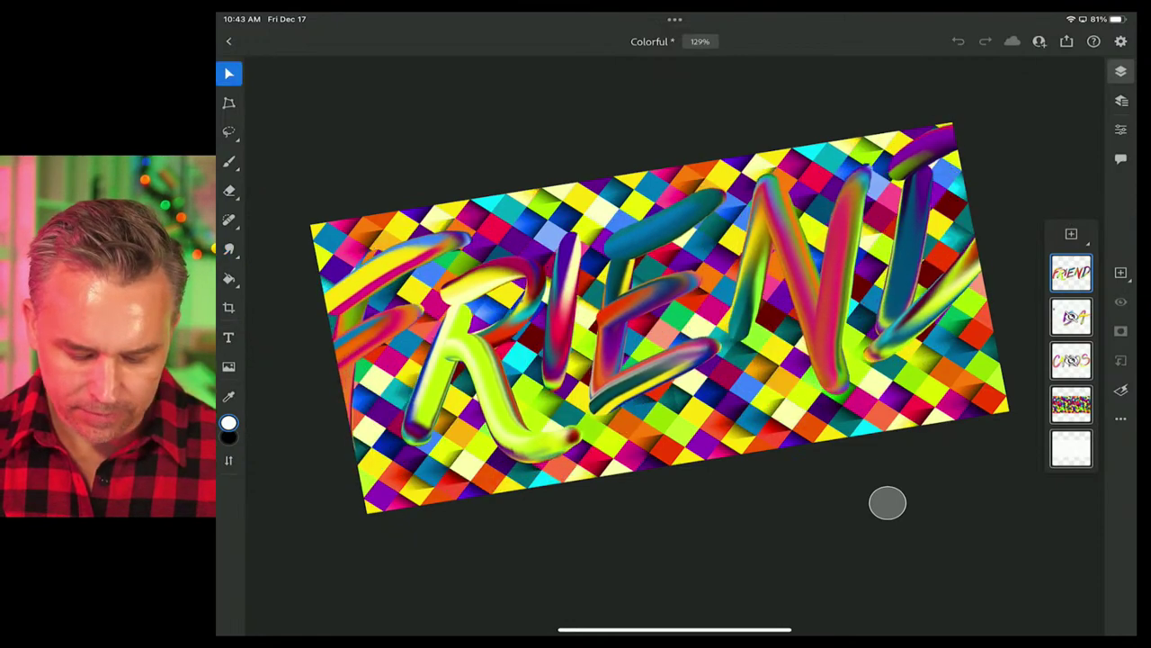
Hide the FRIEND lettering, add a new layer above it, and smudge the word OF across the middle of the pattern
left_click(1071, 234)
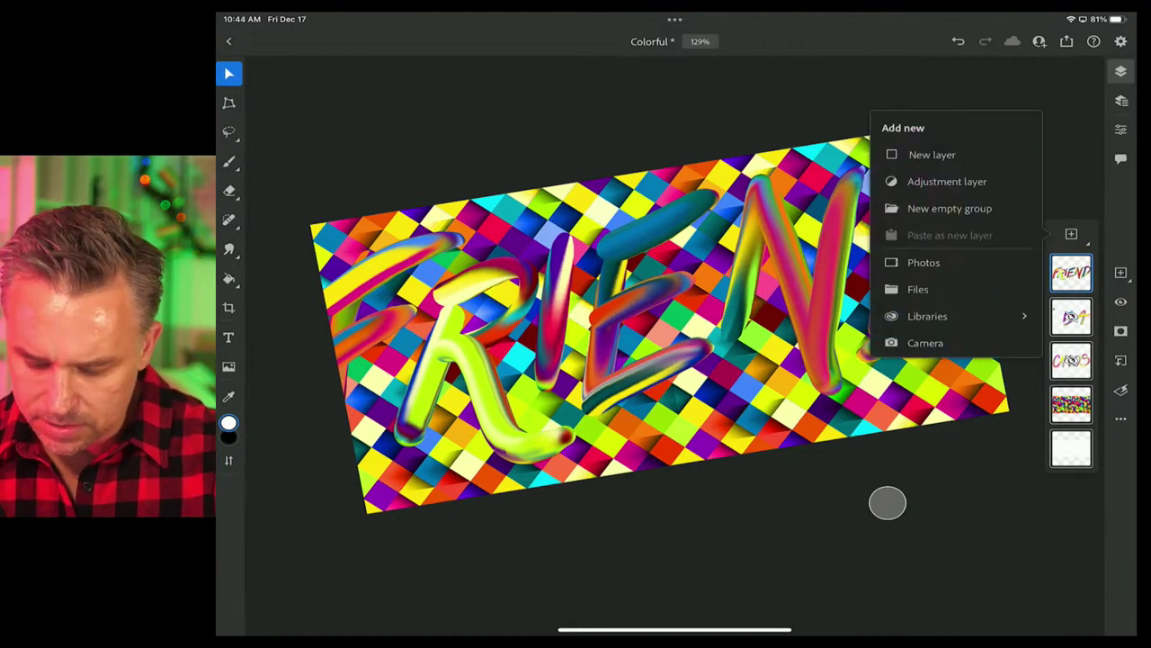
left_click(910, 154)
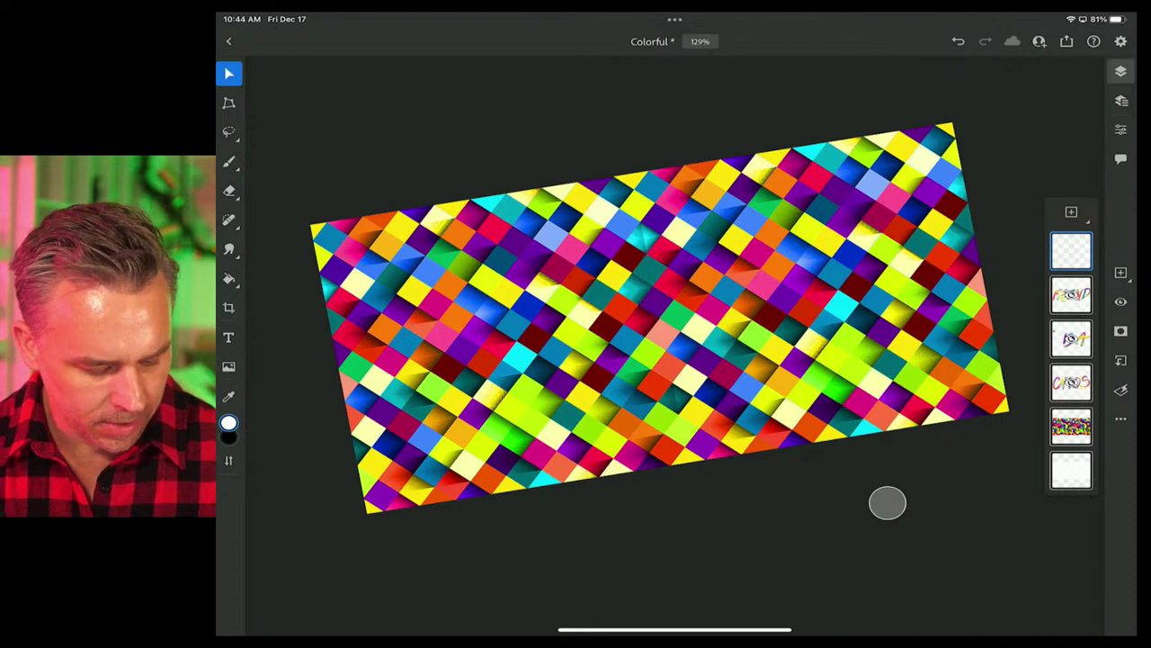
left_click(229, 249)
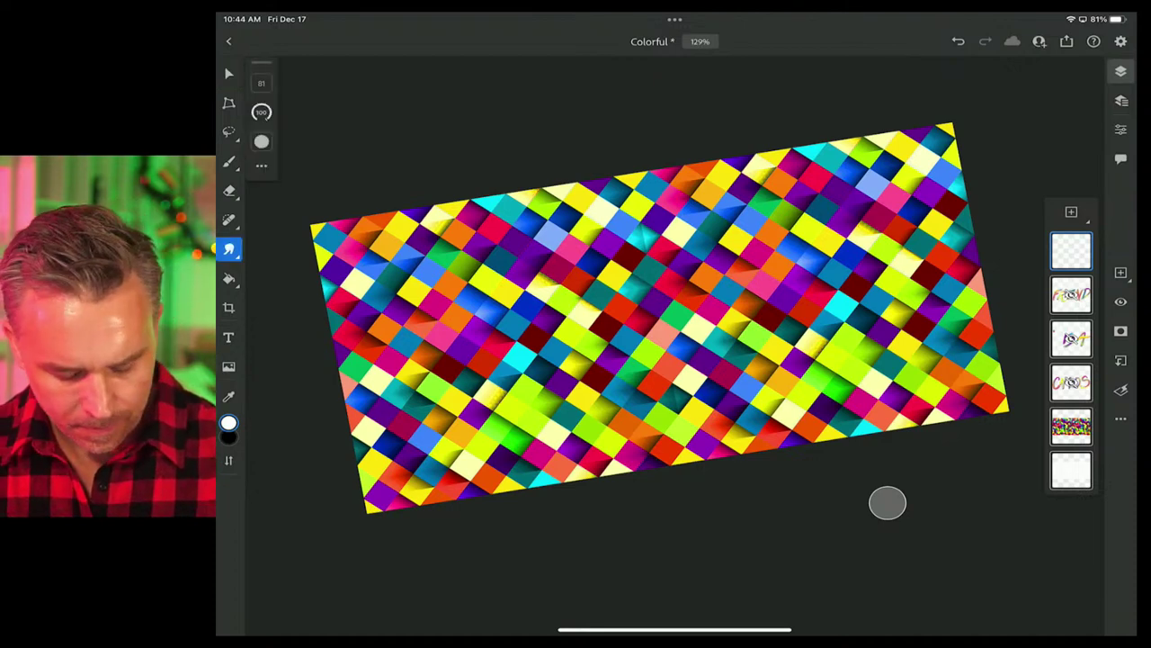
mouse_move(616, 236)
left_mouse_down()
mouse_move(576, 400)
mouse_move(634, 235)
left_mouse_up()
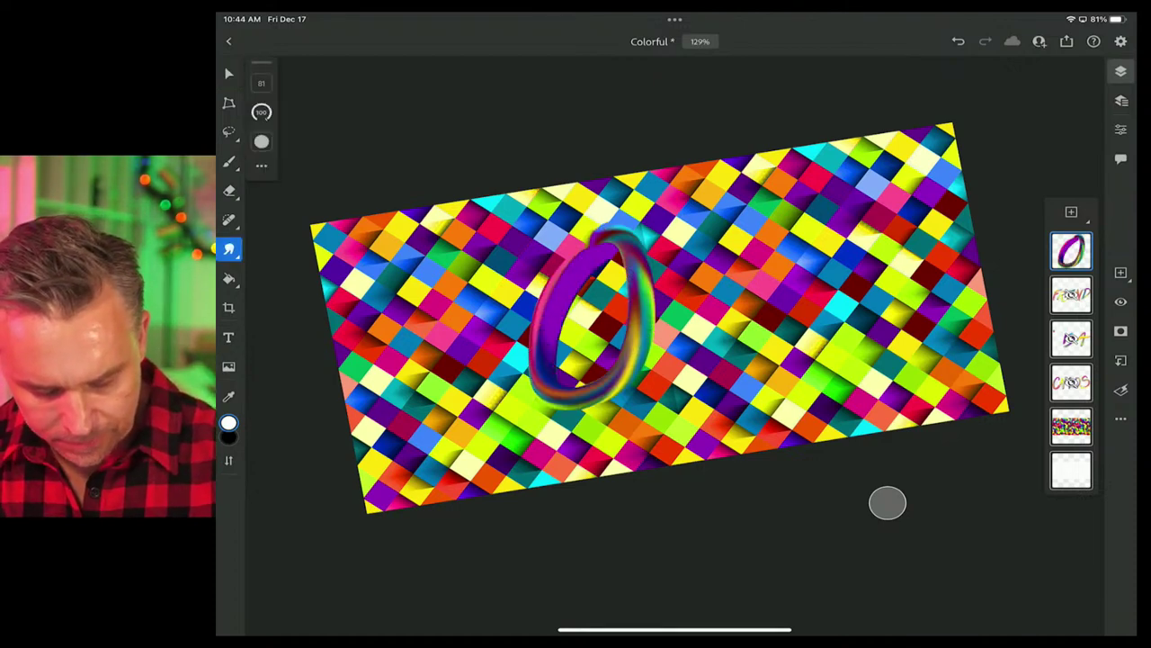
mouse_move(710, 245)
left_mouse_down()
mouse_move(685, 382)
mouse_move(777, 192)
mouse_move(814, 176)
left_mouse_up()
left_click_drag(694, 306, 781, 253)
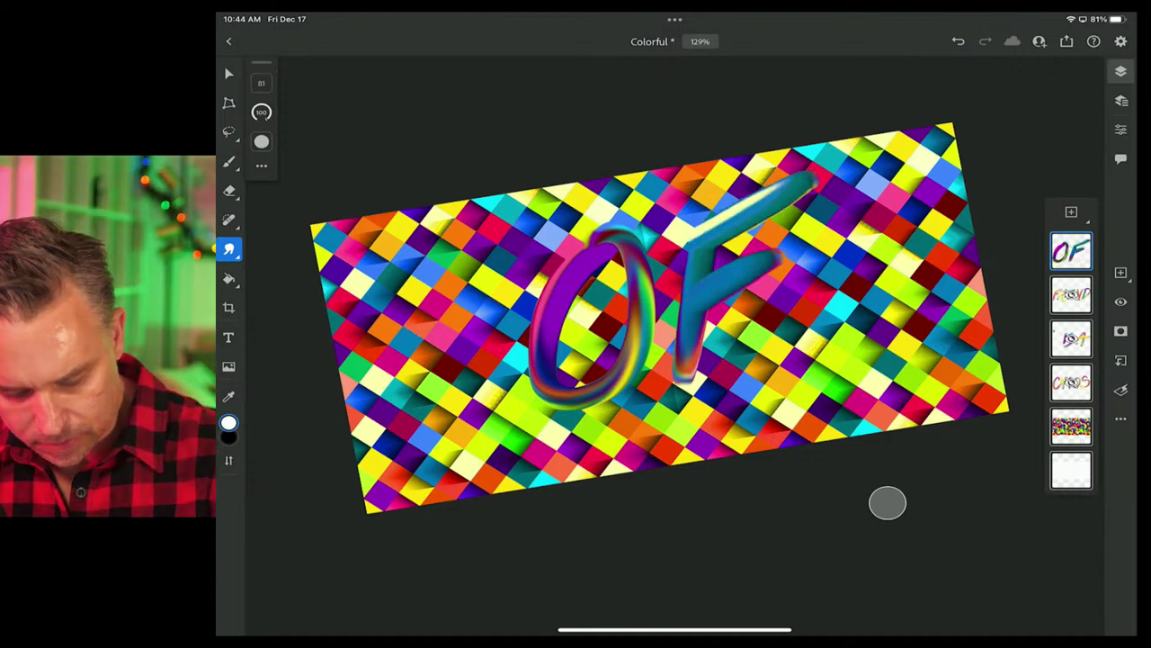
Add a new empty layer at the top of the stack and hide the OF lettering layer
left_click(1071, 212)
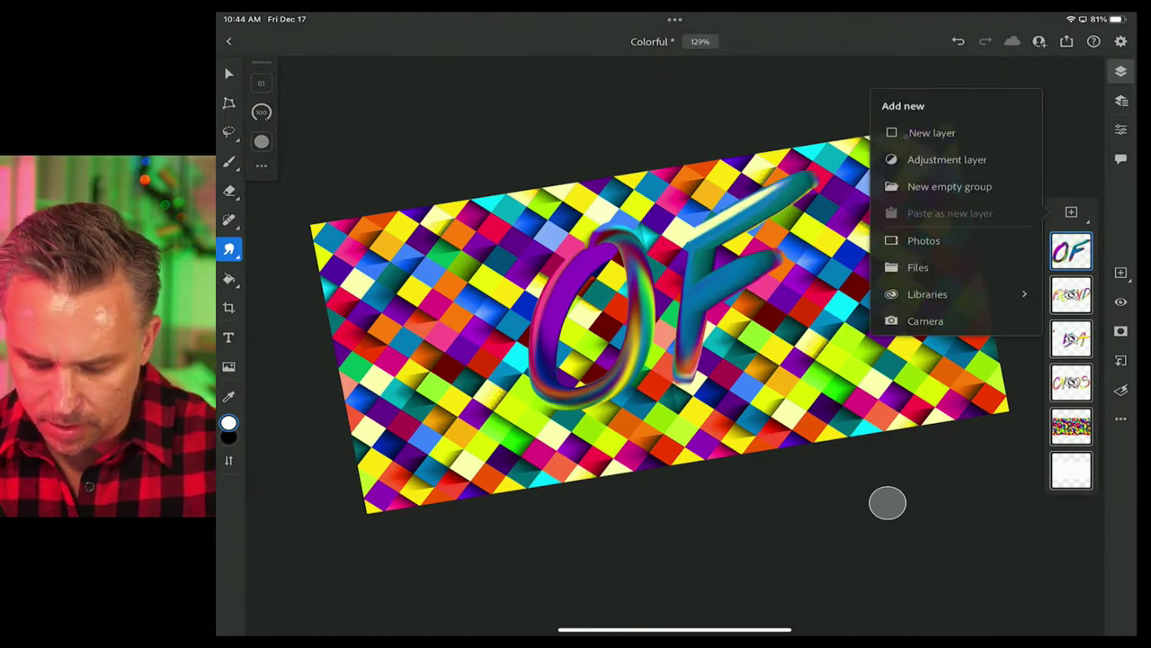
left_click(928, 132)
left_click(1071, 271)
left_click(1120, 301)
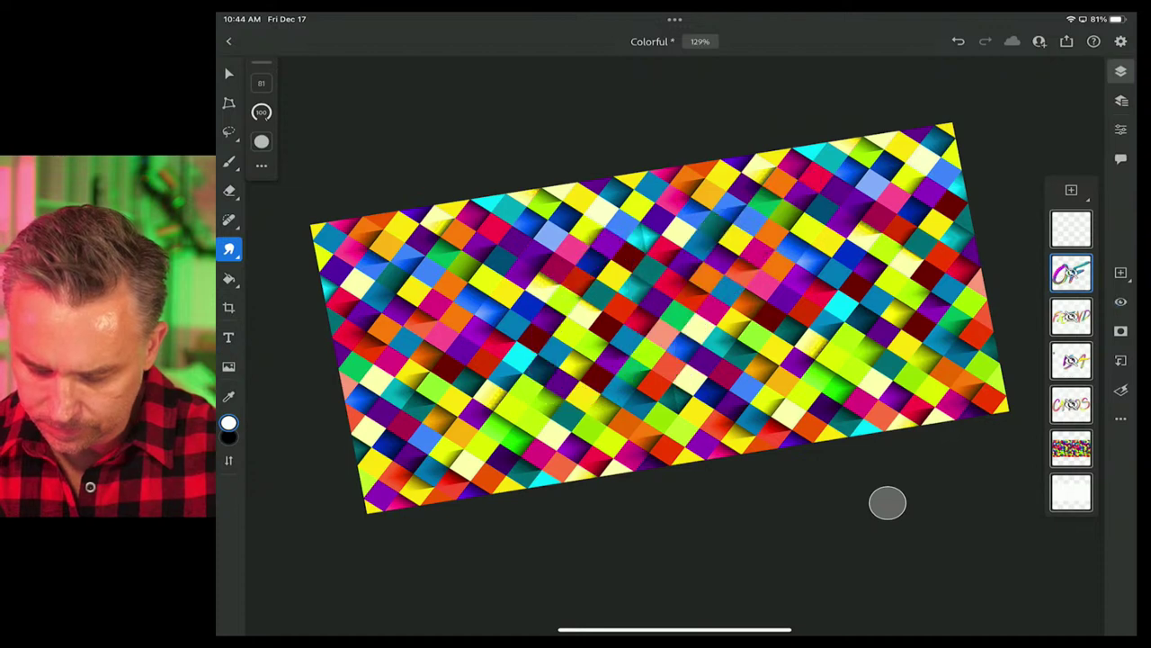
Smudge the word MINE in large letters across the pattern on the empty top layer
left_click(1071, 228)
mouse_move(445, 414)
left_mouse_down()
mouse_move(499, 288)
mouse_move(522, 413)
mouse_move(576, 206)
mouse_move(549, 454)
left_mouse_up()
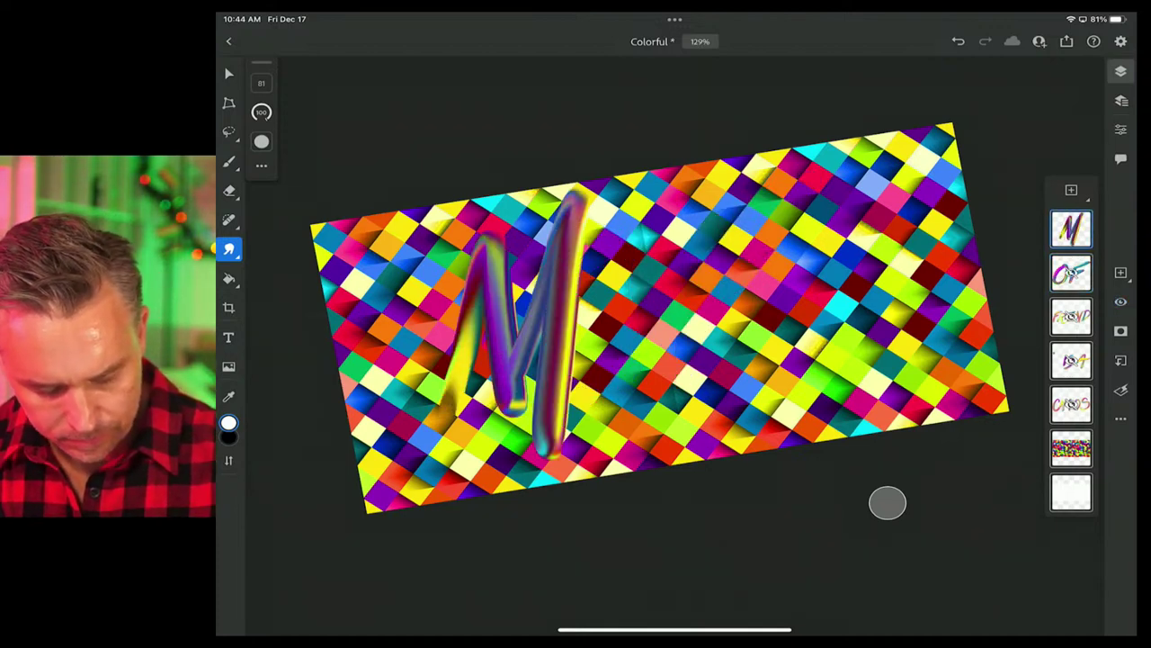
left_click_drag(652, 229, 630, 413)
mouse_move(693, 216)
left_mouse_down()
mouse_move(686, 383)
mouse_move(733, 297)
mouse_move(763, 382)
mouse_move(796, 188)
mouse_move(836, 216)
mouse_move(810, 378)
left_mouse_up()
left_click_drag(823, 215, 923, 136)
left_click_drag(810, 275, 895, 227)
left_click_drag(805, 373, 931, 281)
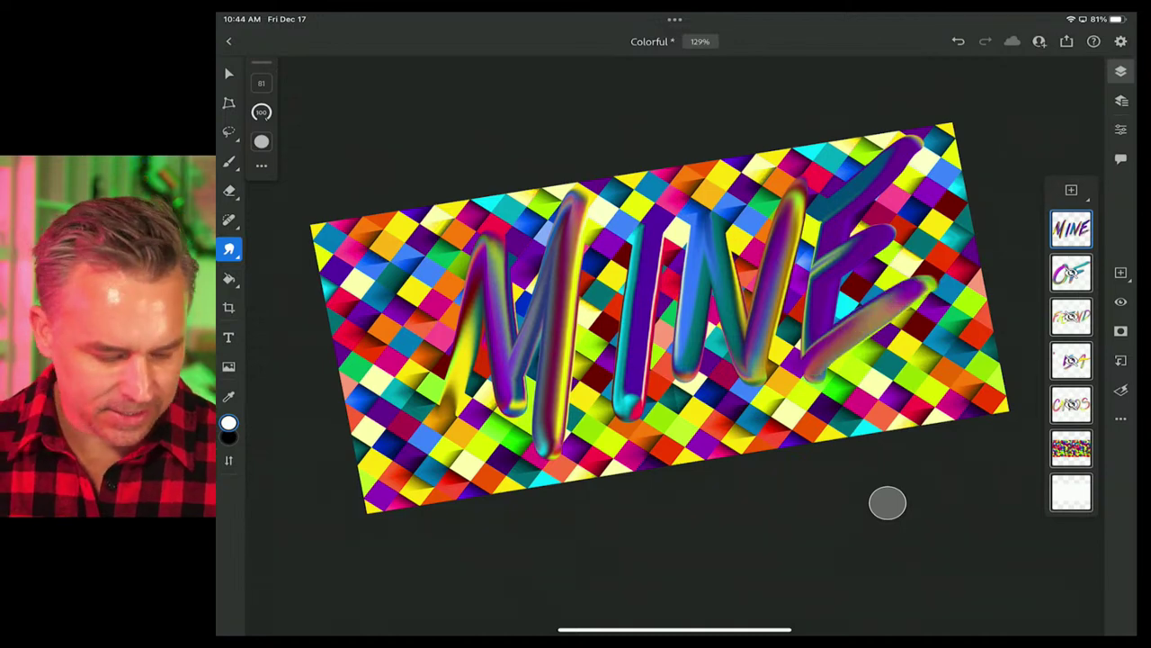
key("v")
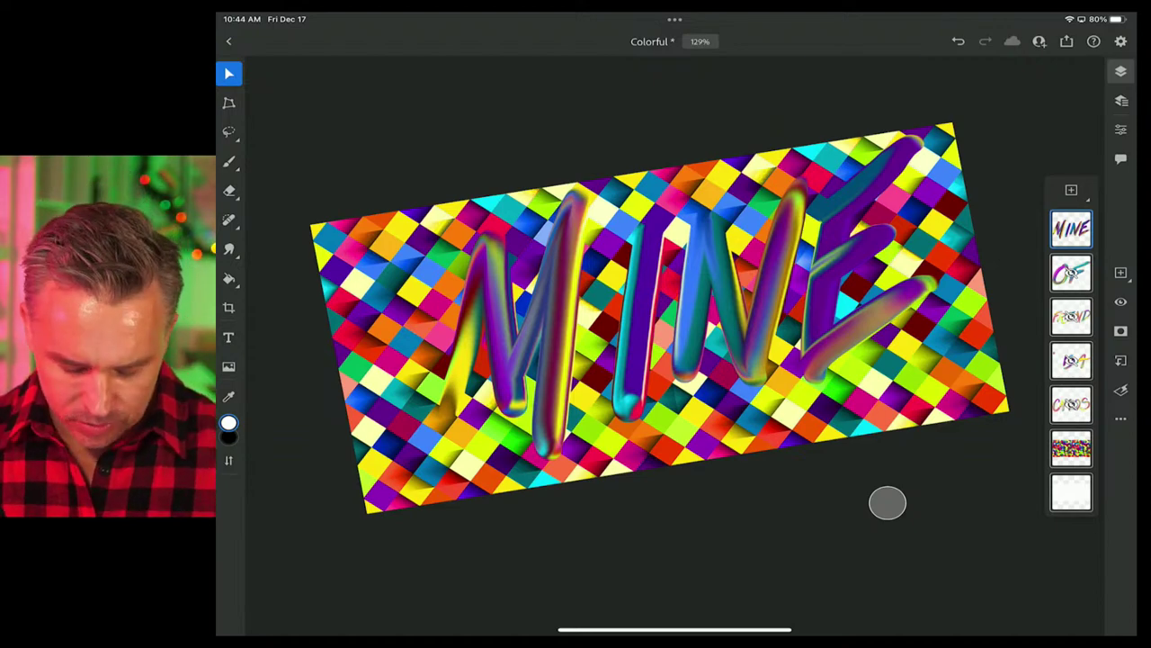
Switch to Illustrator and create a new RGB Poster illustration file of 1728 x 1296 points
left_click_drag(675, 629, 674, 405)
left_click(607, 225)
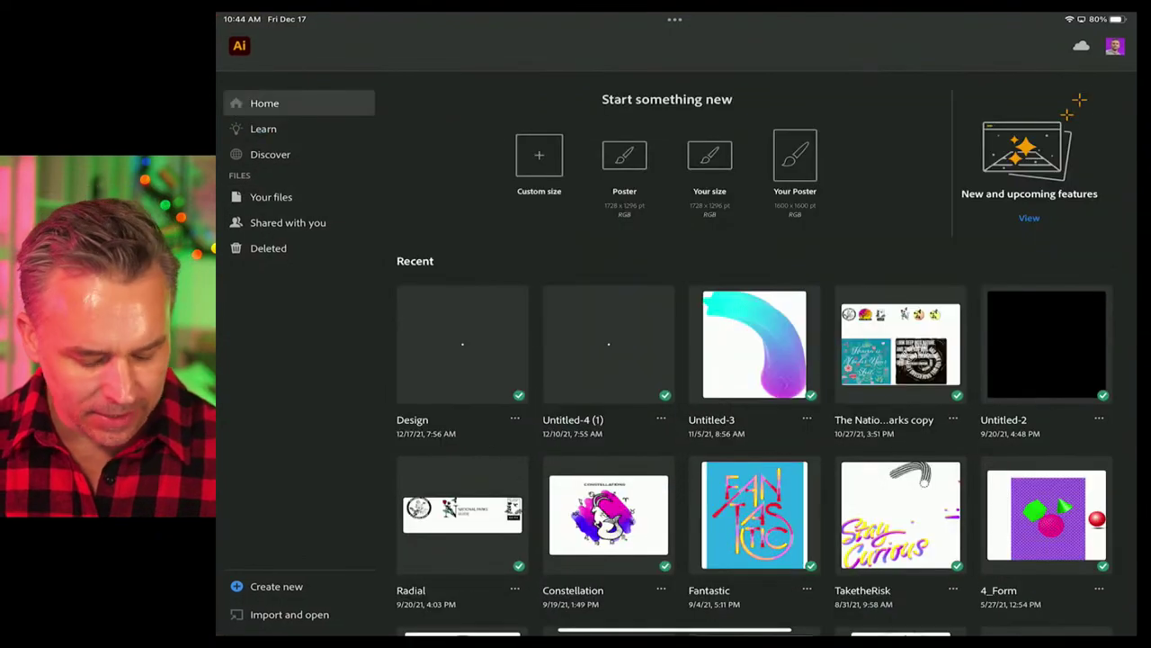
left_click(288, 586)
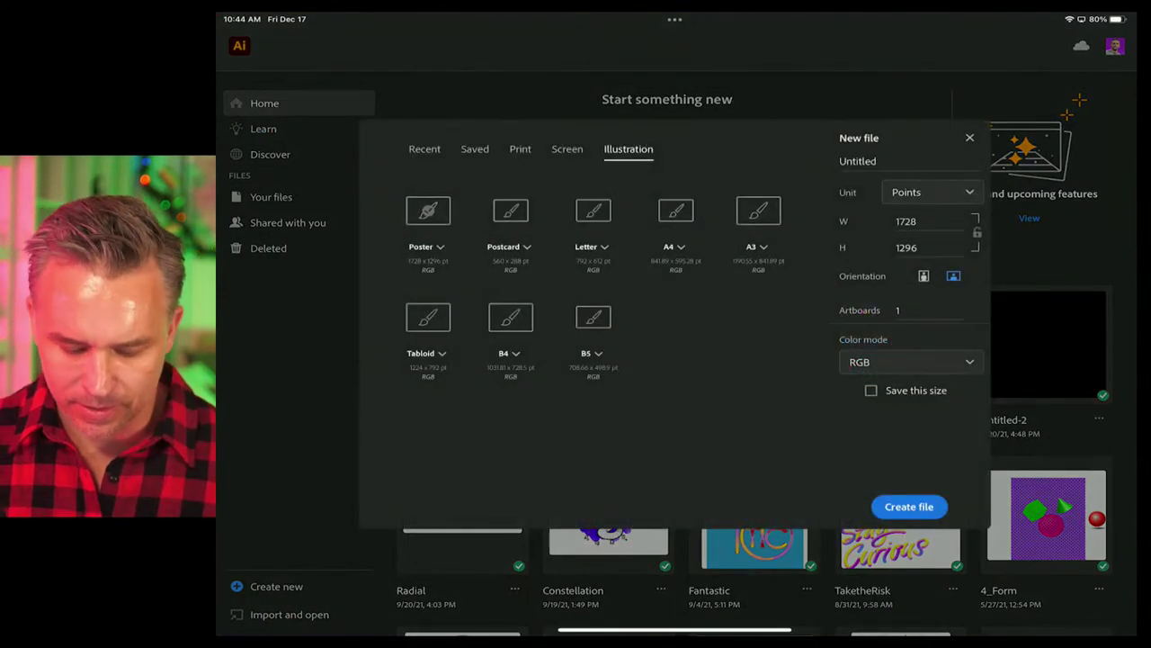
left_click(908, 506)
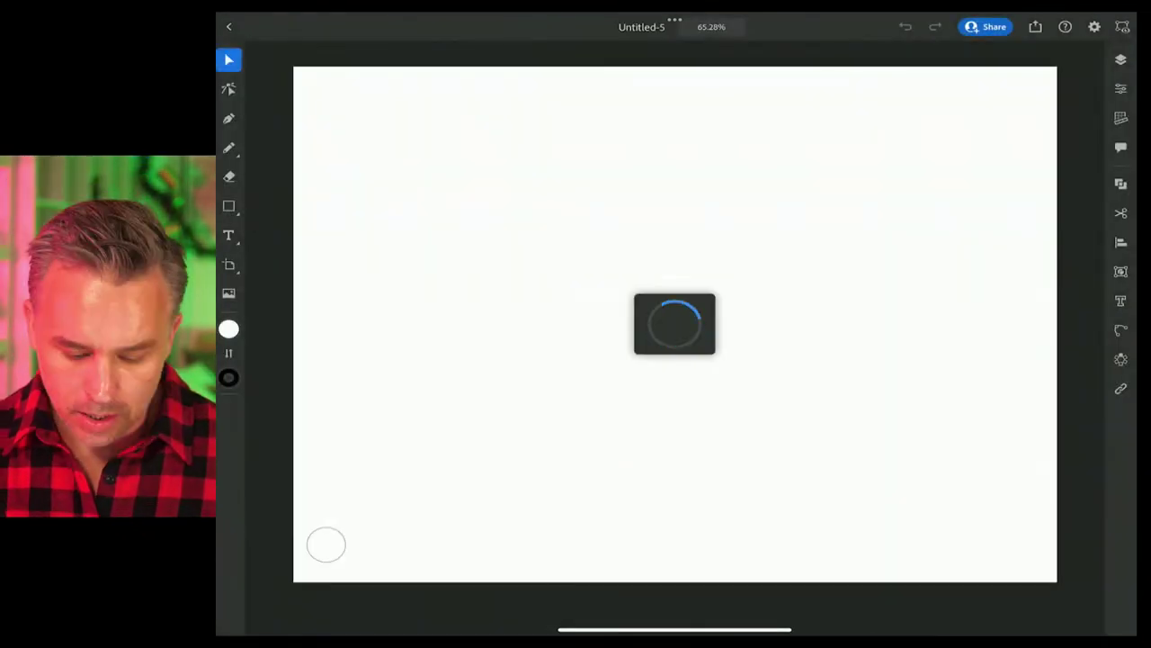
Prepare the Pencil tool for line lettering with the fill set to none and the stroke kept black
left_click(229, 148)
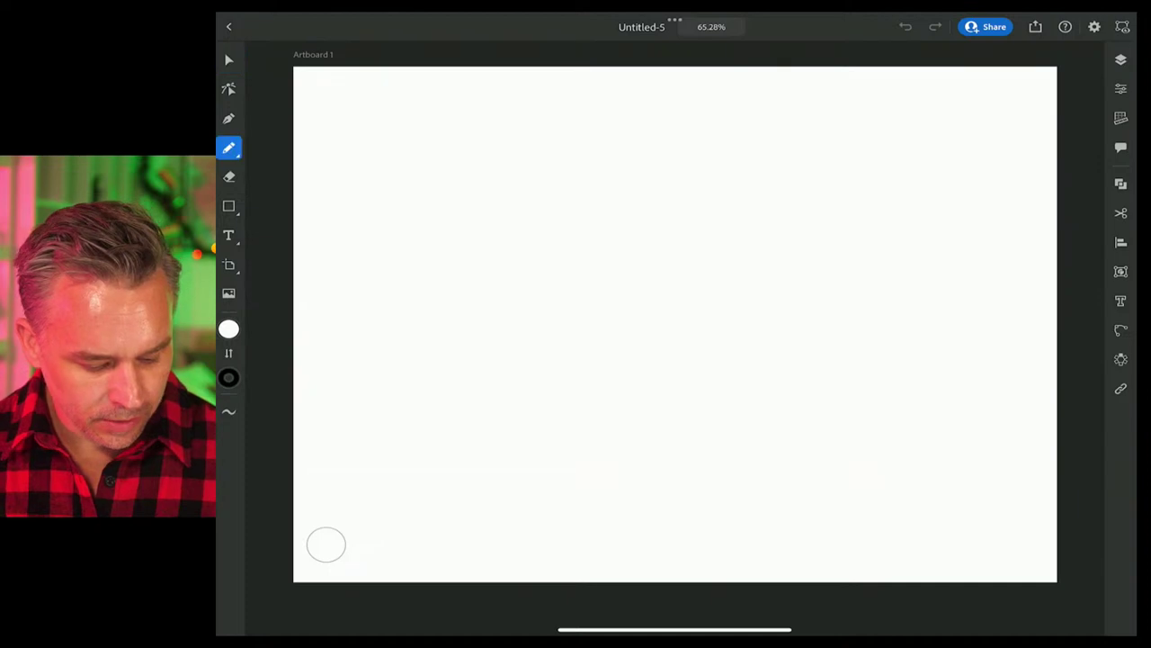
left_click(229, 329)
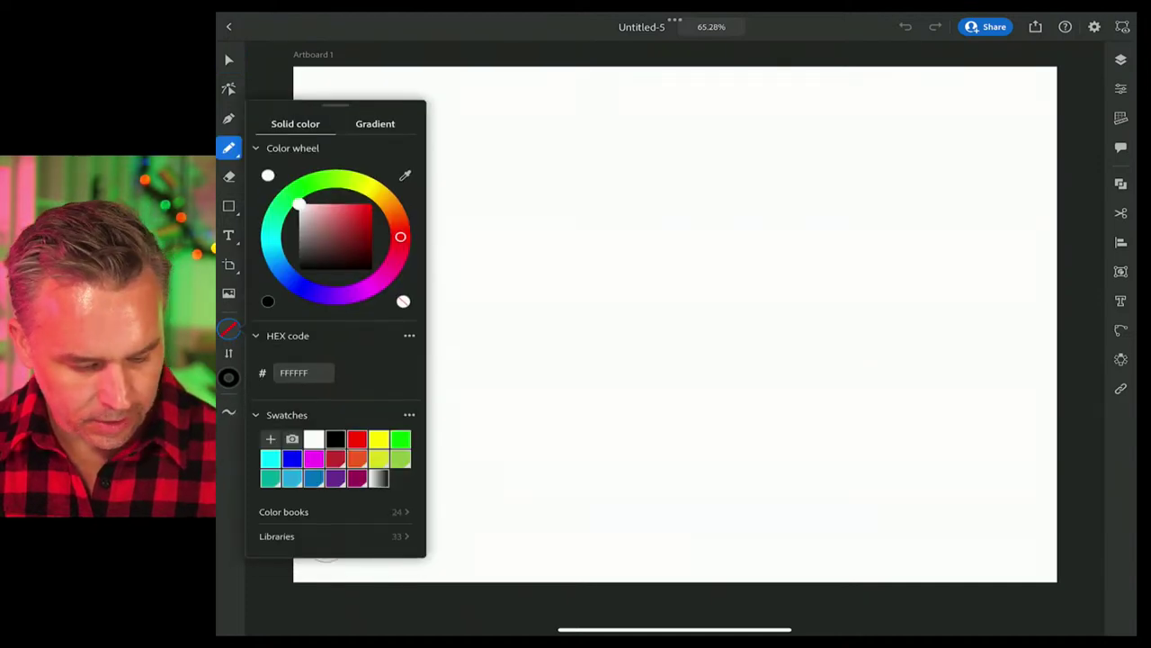
left_click(326, 544)
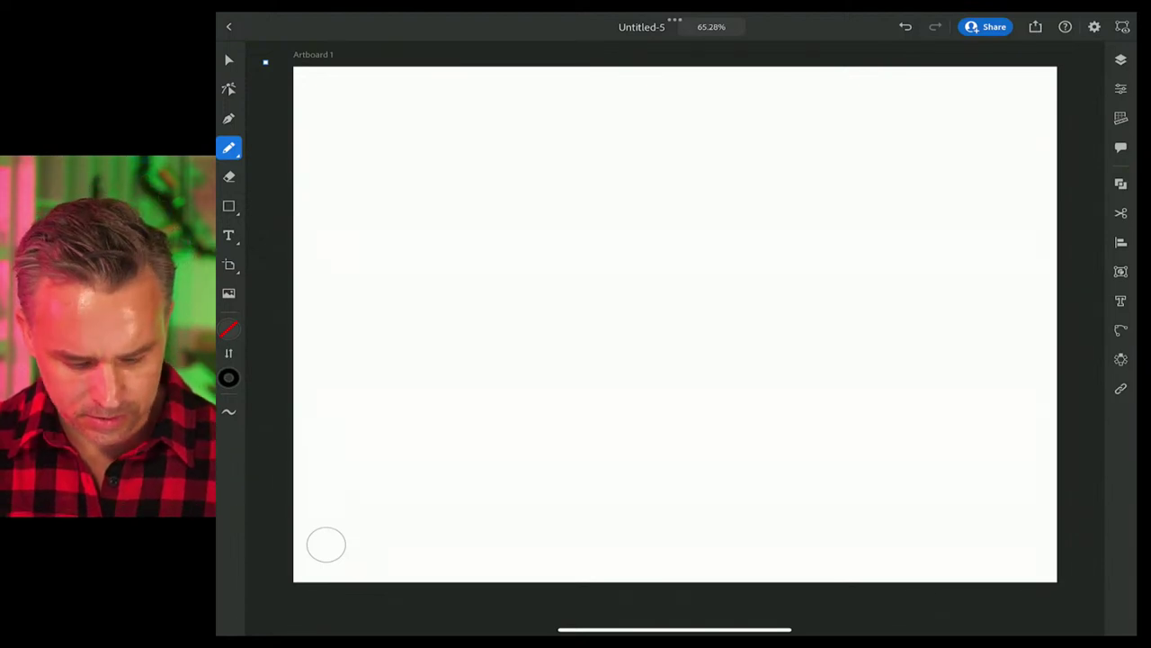
left_click(303, 54)
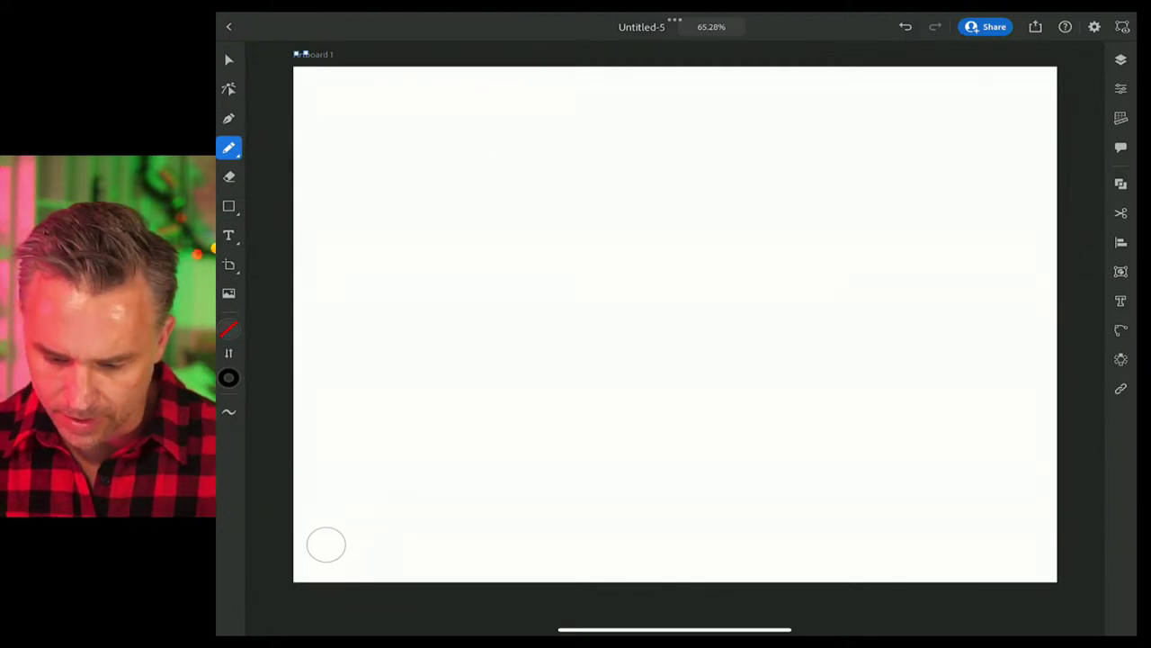
mouse_move(463, 170)
left_mouse_down()
mouse_move(460, 311)
mouse_move(448, 236)
left_mouse_up()
key("ctrl+z")
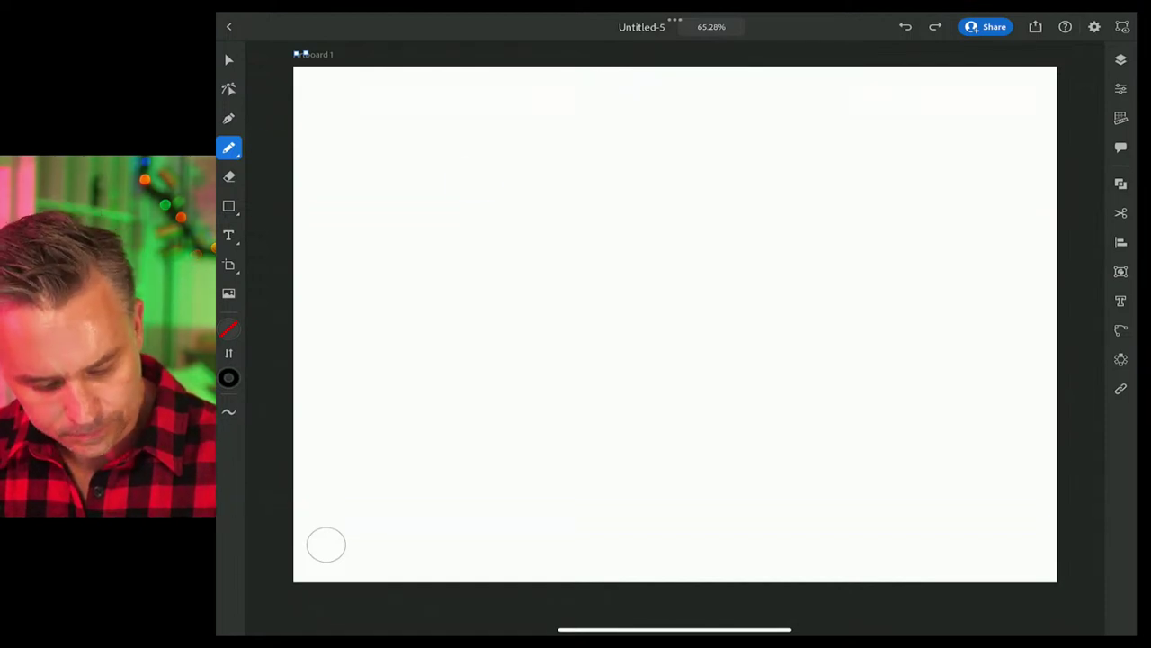
left_click_drag(482, 173, 448, 286)
left_click(905, 26)
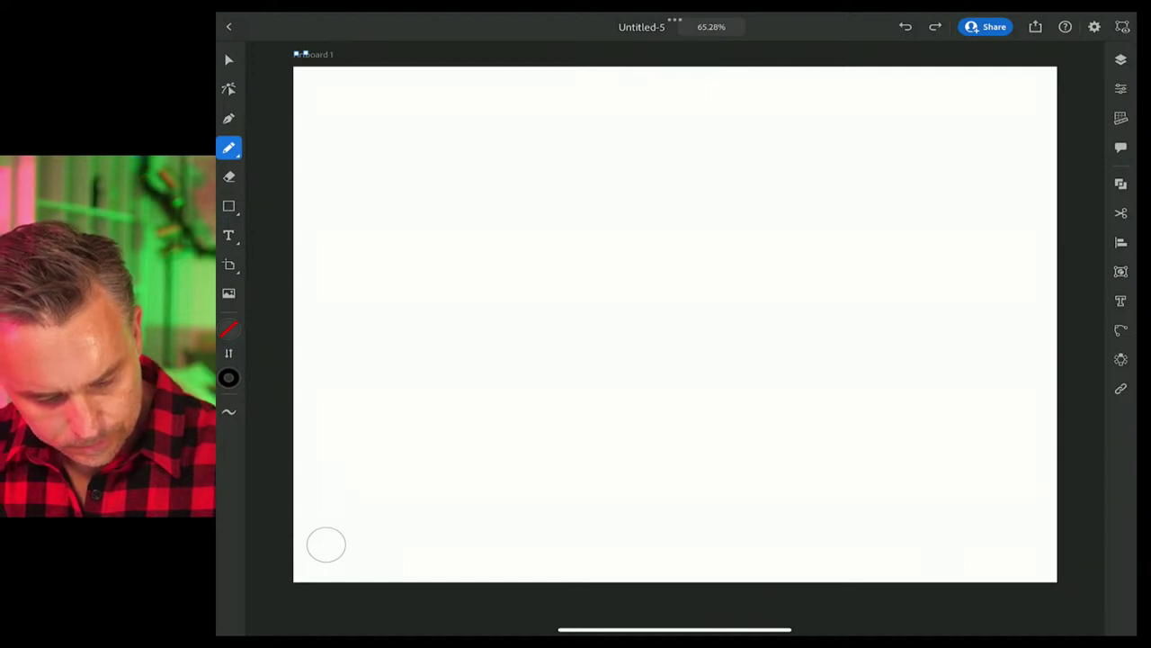
Handwrite the word FIND with the Pencil in large slanted capitals across the upper part of the artboard
left_click_drag(481, 172, 440, 332)
left_click_drag(450, 191, 582, 140)
mouse_move(441, 253)
left_mouse_down()
mouse_move(544, 193)
mouse_move(515, 320)
left_mouse_up()
mouse_move(589, 208)
left_mouse_down()
mouse_move(573, 322)
mouse_move(635, 247)
mouse_move(682, 119)
left_mouse_up()
key("ctrl+z")
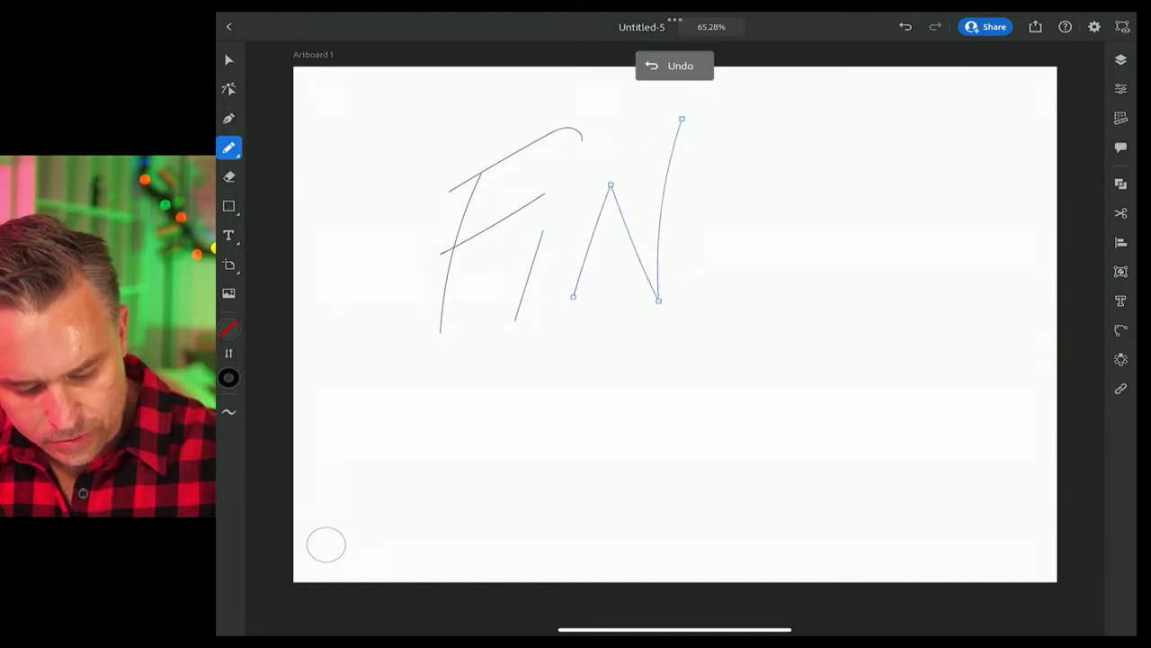
mouse_move(712, 157)
left_mouse_down()
mouse_move(691, 270)
mouse_move(669, 272)
left_mouse_up()
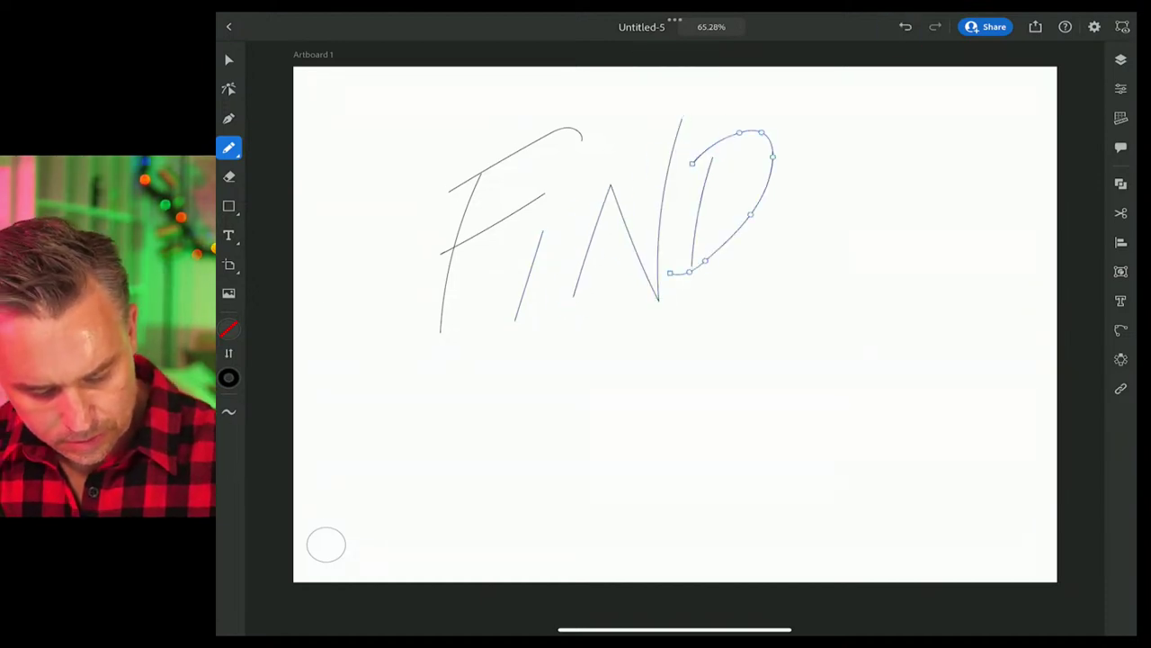
Handwrite the word YOUR with the Pencil below FIND, offset to the right and rising slightly
left_click_drag(596, 322, 590, 448)
left_click_drag(644, 340, 595, 521)
left_click_drag(659, 363, 674, 368)
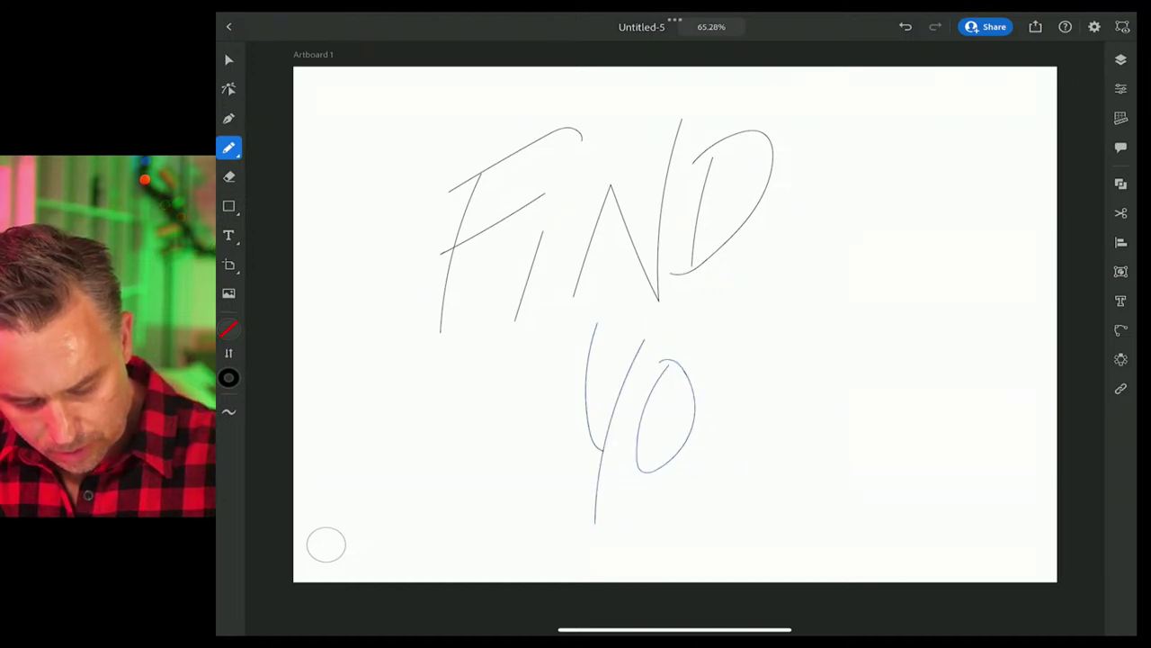
mouse_move(731, 328)
left_mouse_down()
mouse_move(774, 310)
mouse_move(792, 407)
left_mouse_up()
mouse_move(795, 293)
left_mouse_down()
mouse_move(867, 276)
mouse_move(907, 387)
left_mouse_up()
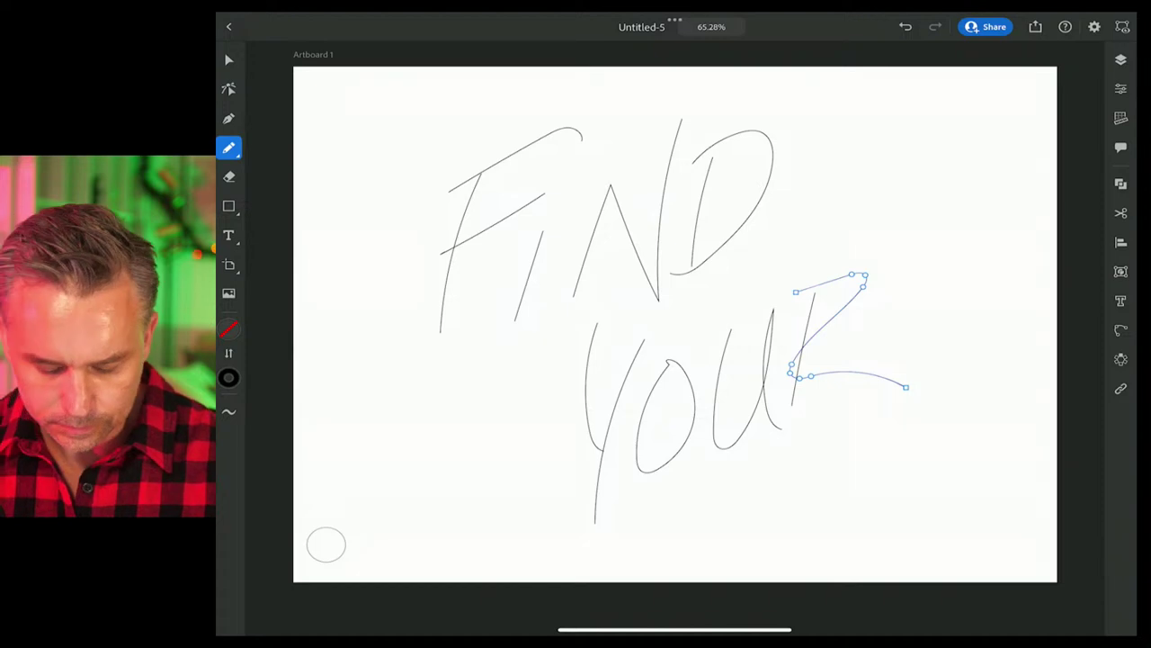
Select all the FIND YOUR paths and scale them down toward the artboard's upper-left corner
left_click(228, 59)
left_click(1121, 59)
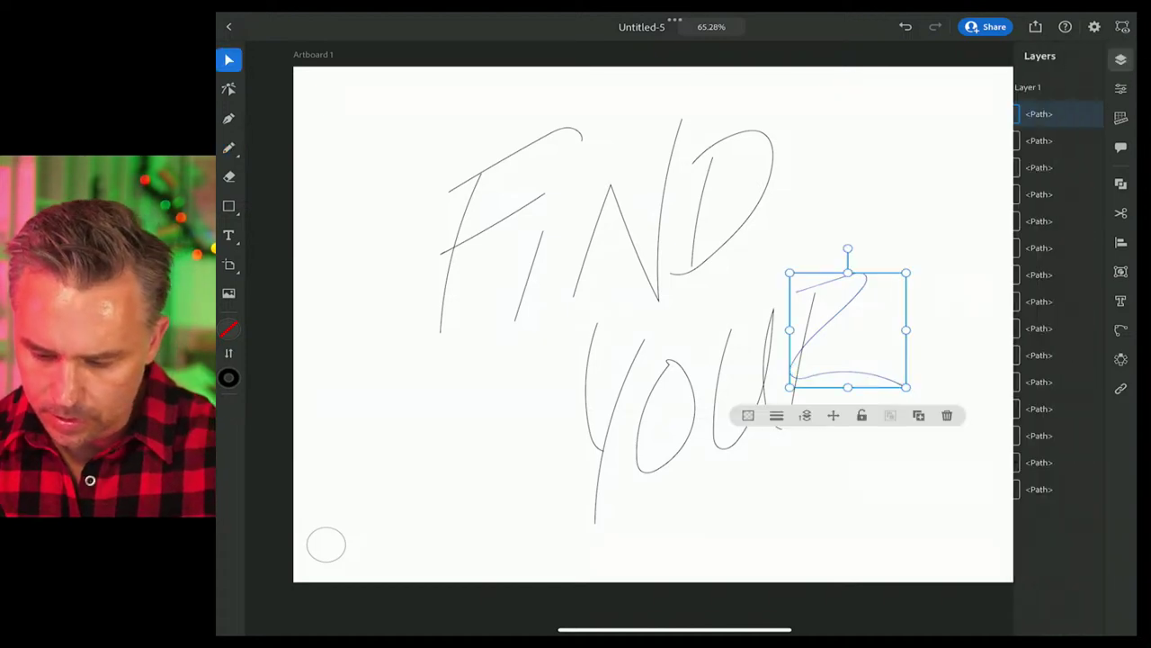
key("ctrl+a")
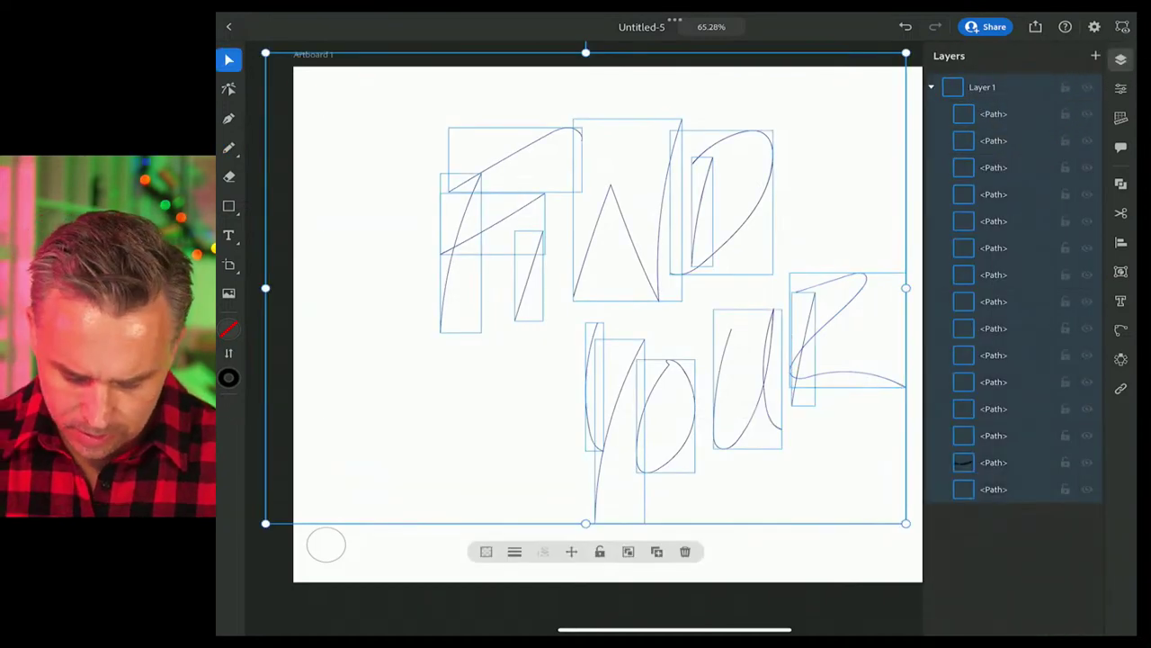
left_click_drag(906, 522, 761, 411)
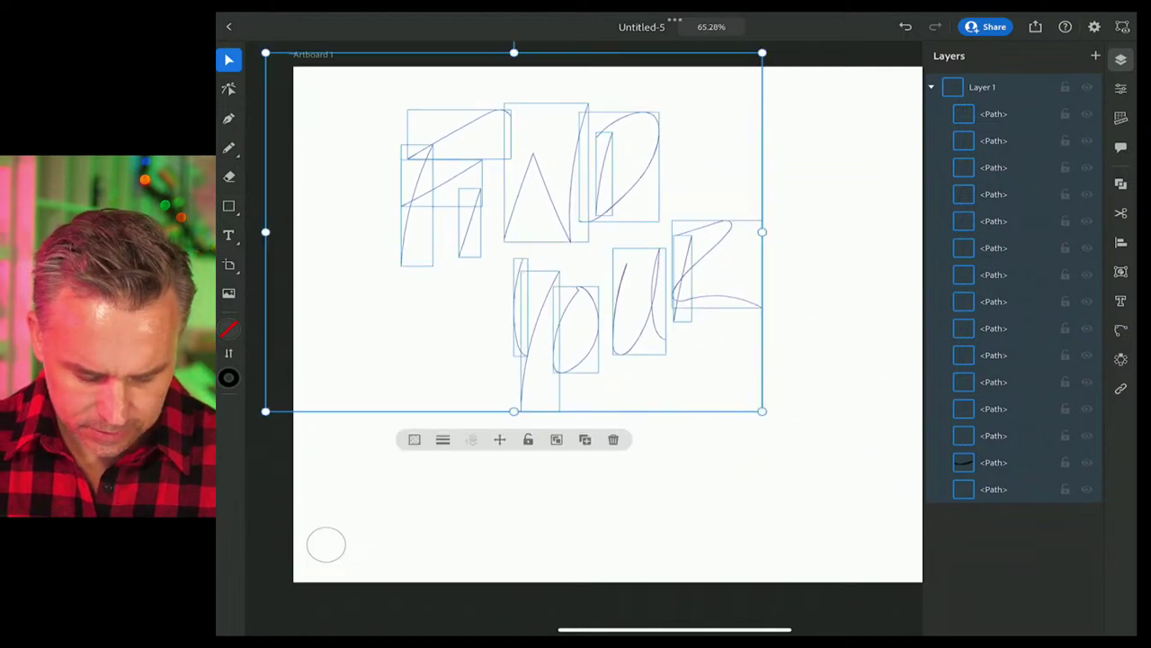
Add a second layer above the lettering layer and close the layer list
key("super")
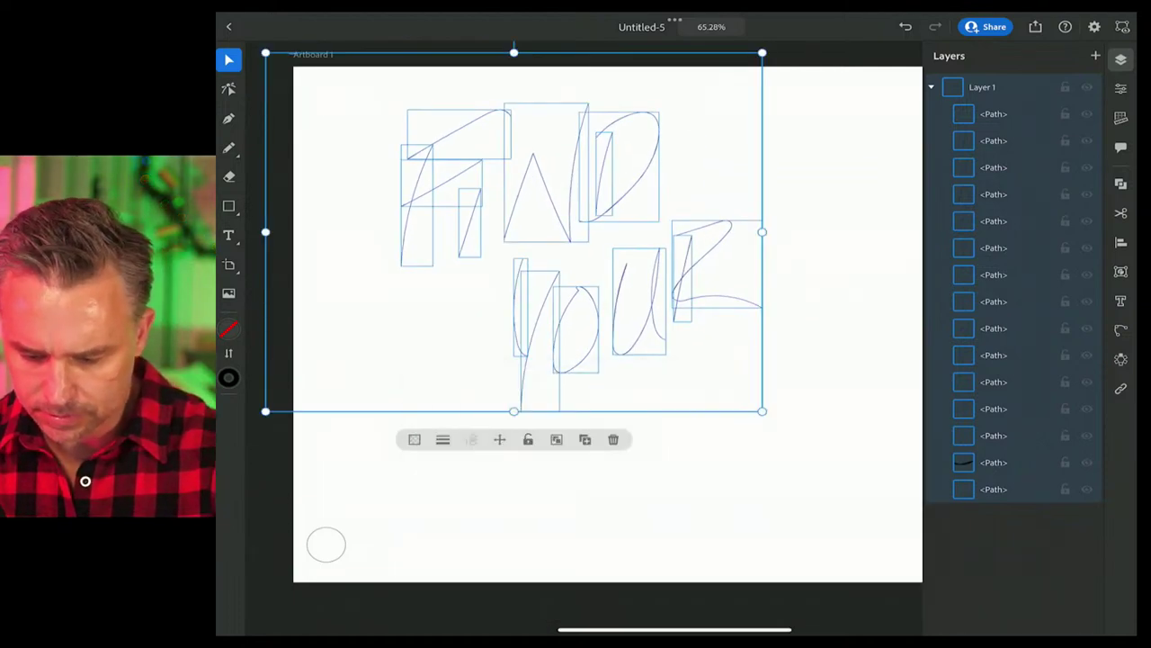
key("super+l")
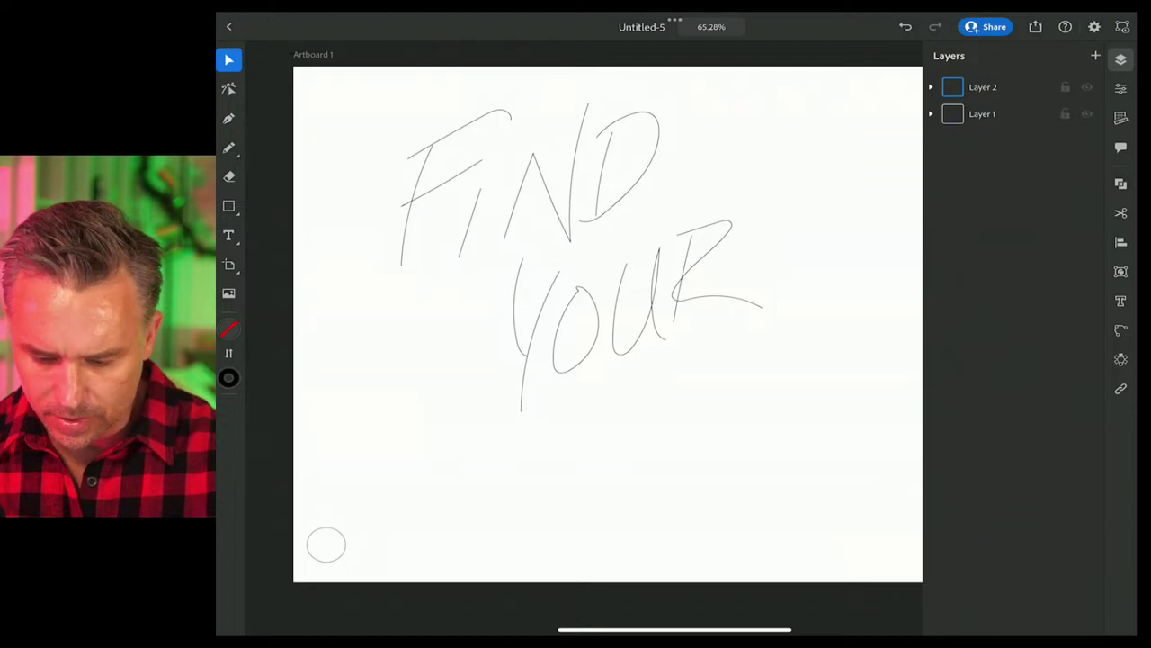
key("F7")
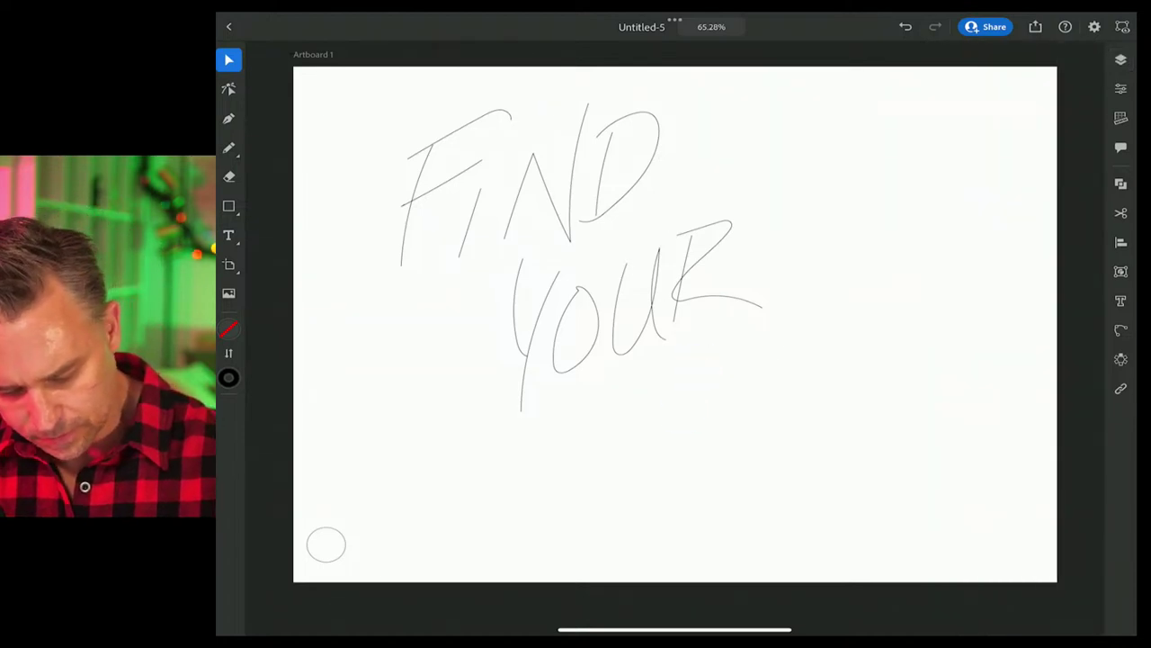
Handwrite the word FIRE with the Pencil below and to the right of YOUR, and select all the FIND YOUR FIRE lettering
key("n")
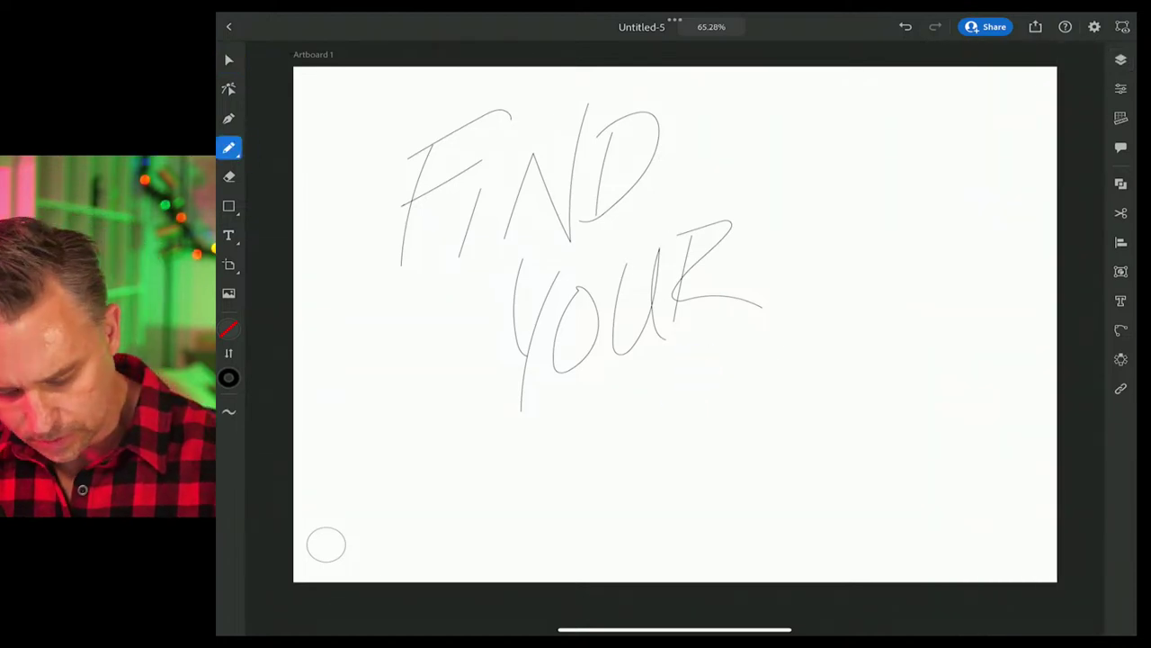
mouse_move(727, 364)
left_mouse_down()
mouse_move(700, 473)
mouse_move(817, 311)
left_mouse_up()
mouse_move(706, 419)
left_mouse_down()
mouse_move(783, 374)
mouse_move(771, 450)
left_mouse_up()
mouse_move(818, 367)
left_mouse_down()
mouse_move(807, 429)
mouse_move(899, 436)
left_mouse_up()
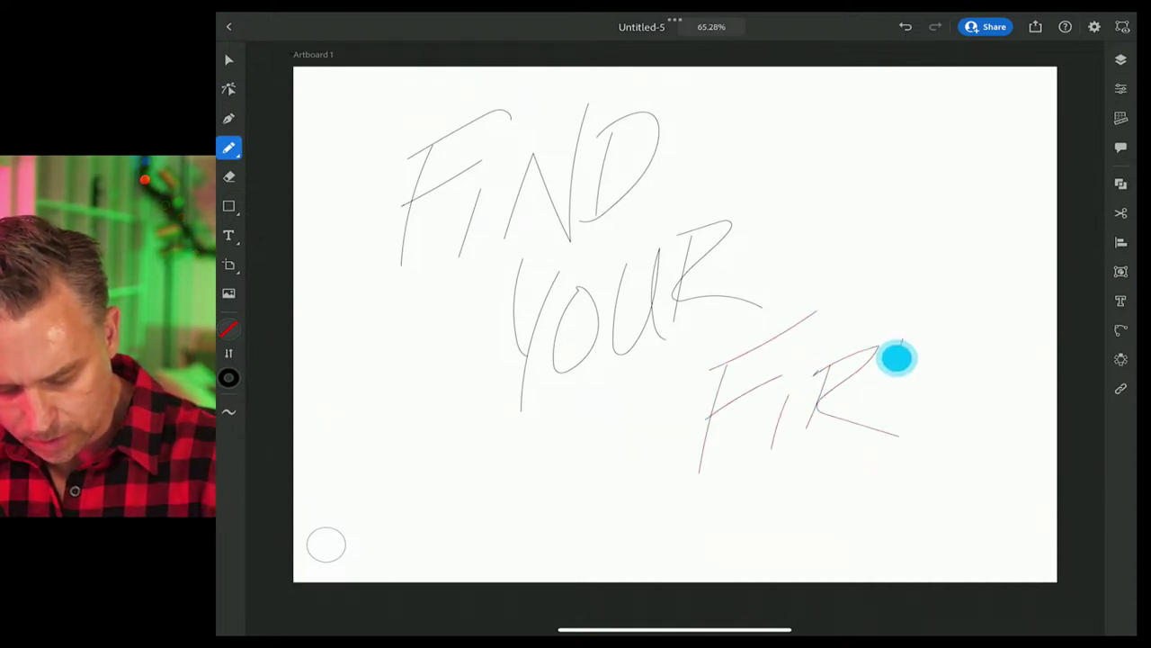
left_click_drag(897, 358, 964, 306)
left_click_drag(891, 376, 945, 346)
left_click_drag(881, 406, 956, 365)
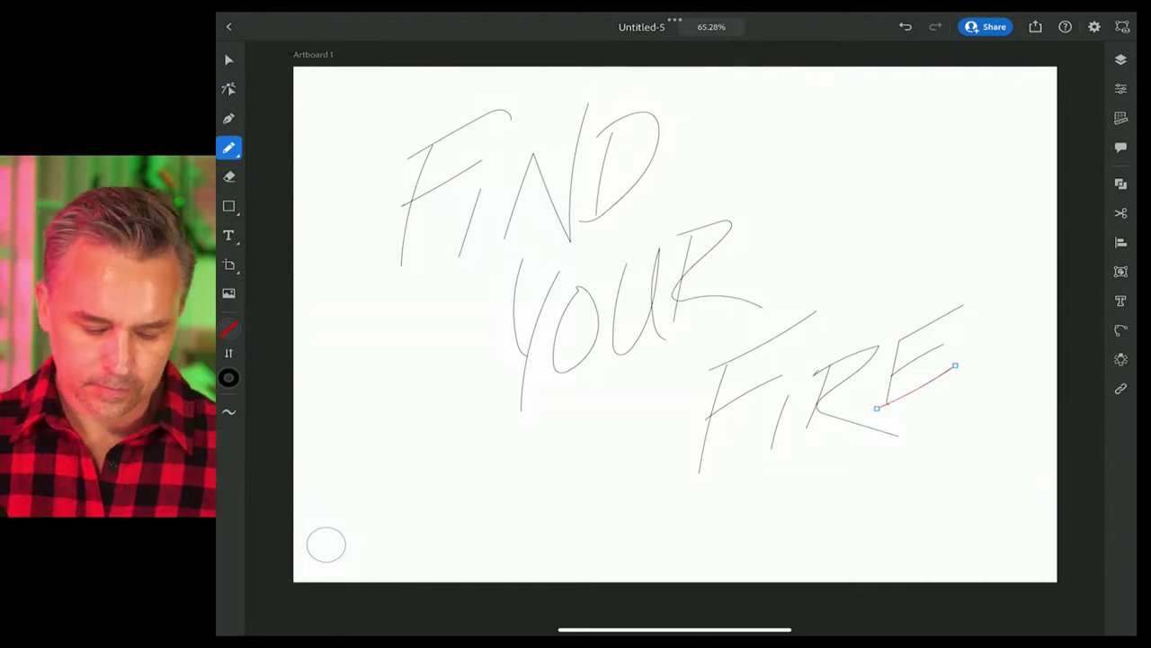
key("v")
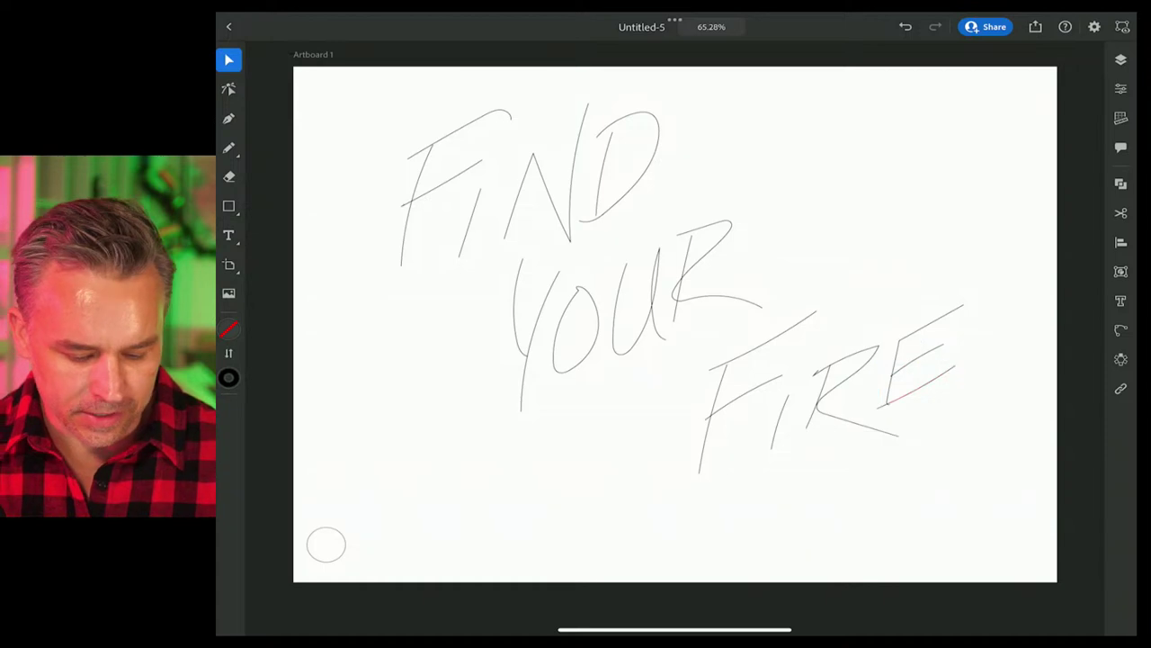
left_click_drag(346, 77, 970, 479)
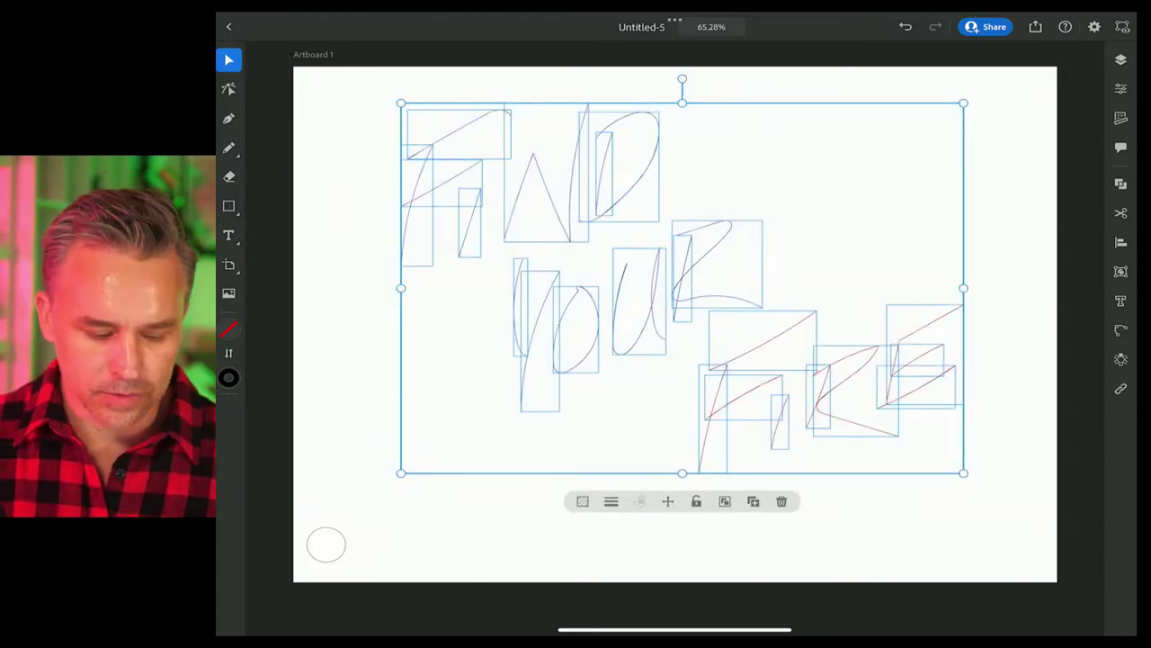
Leave the Untitled-5 document for the home screen and rename it as Findyourfire
left_click(229, 27)
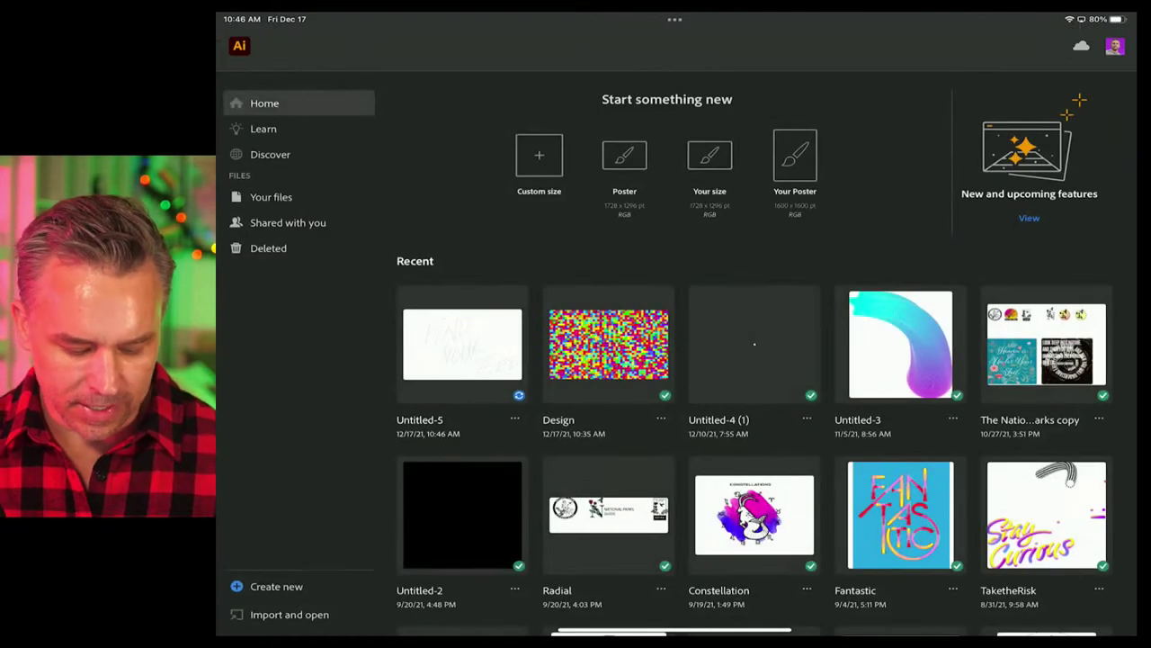
left_click(514, 419)
left_click(531, 449)
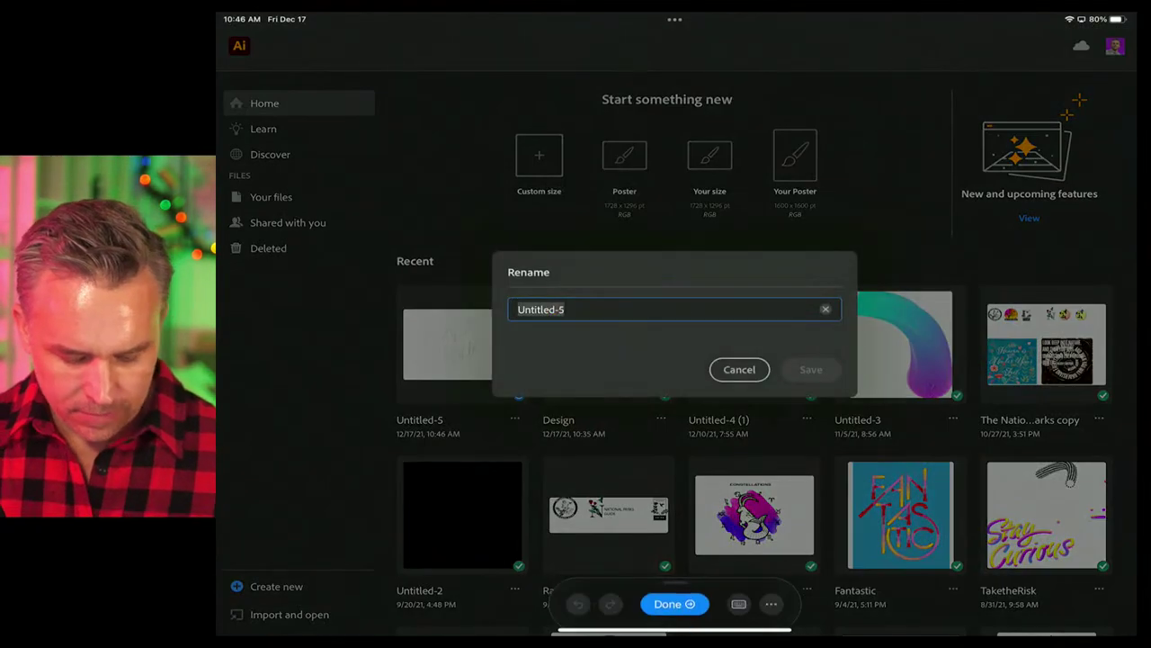
type("Findy")
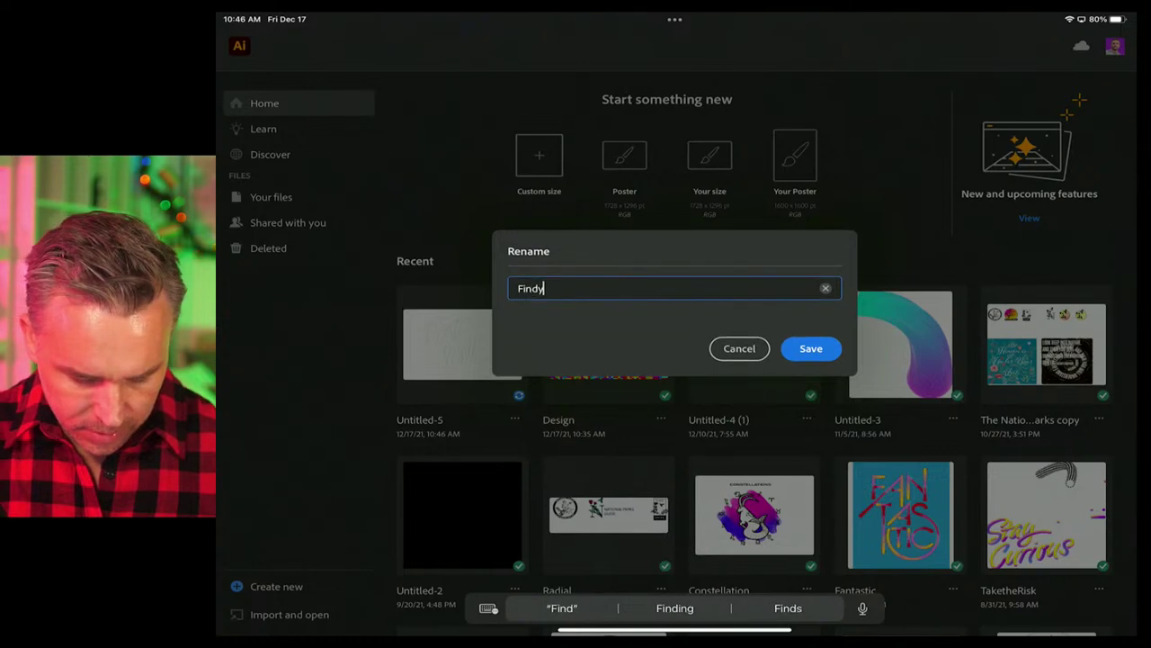
type("ourfire")
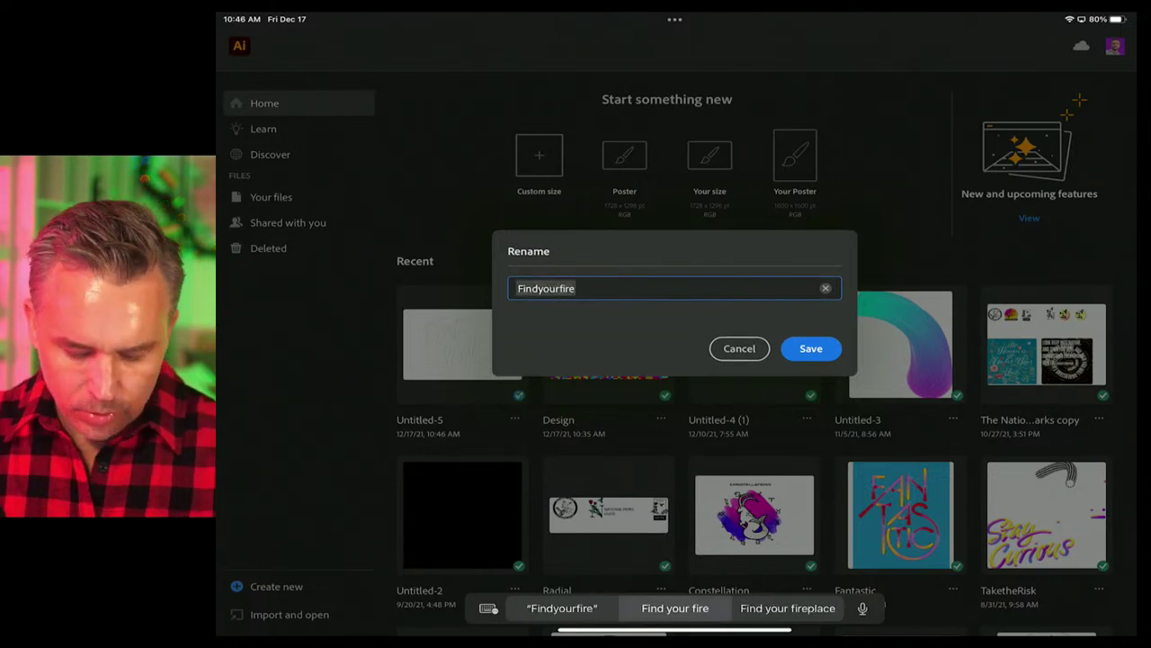
key("Return")
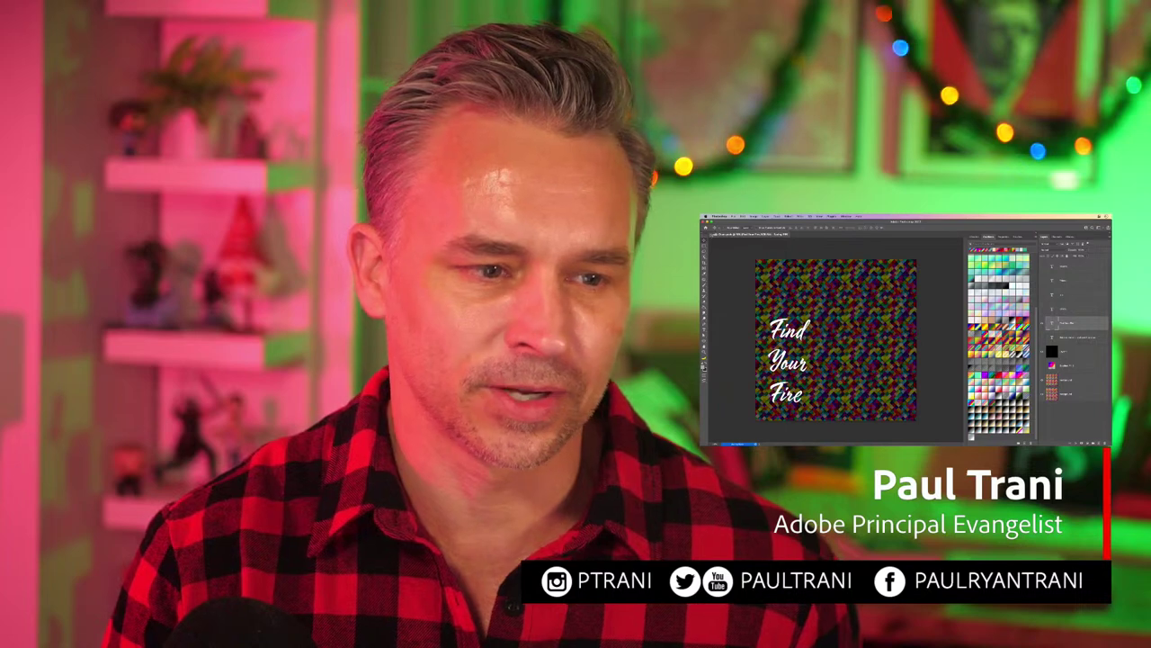
Close the Find Your Fire document in desktop Photoshop and bring up the Creative Cloud file browser for opening a document
key("super+w")
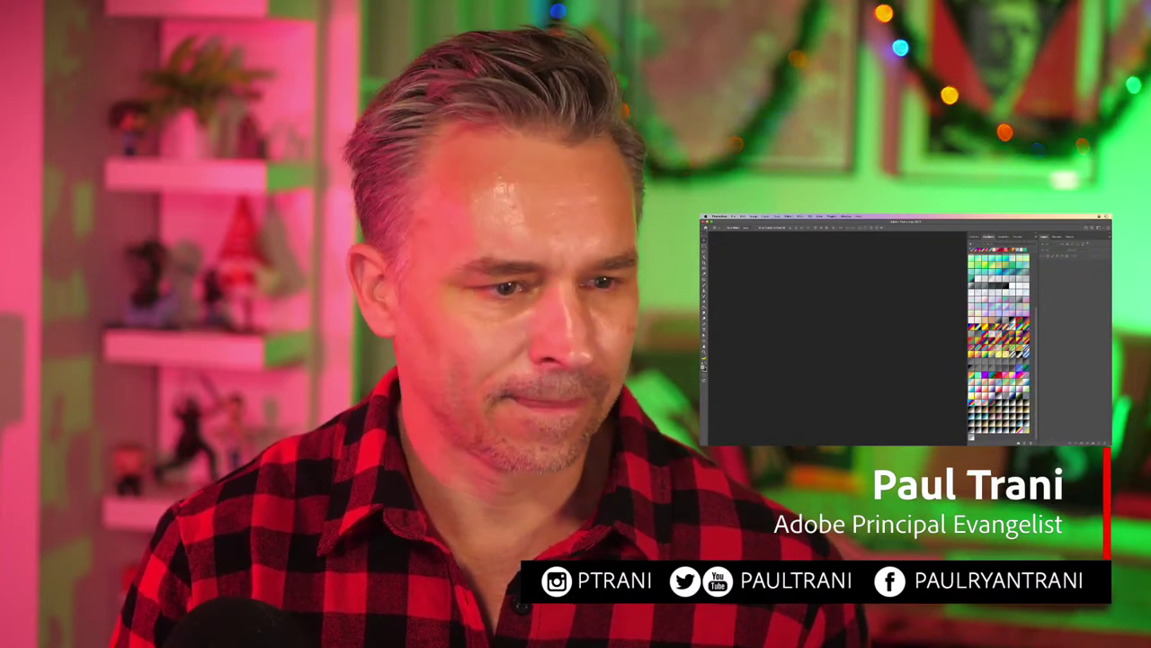
left_click(734, 217)
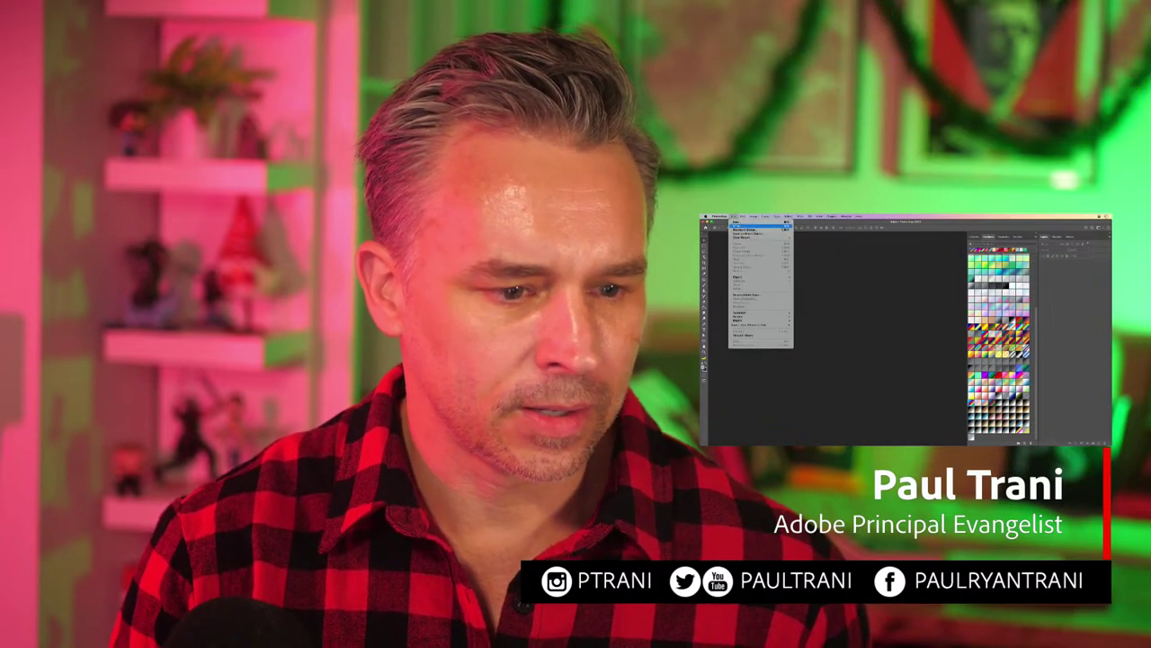
left_click(747, 225)
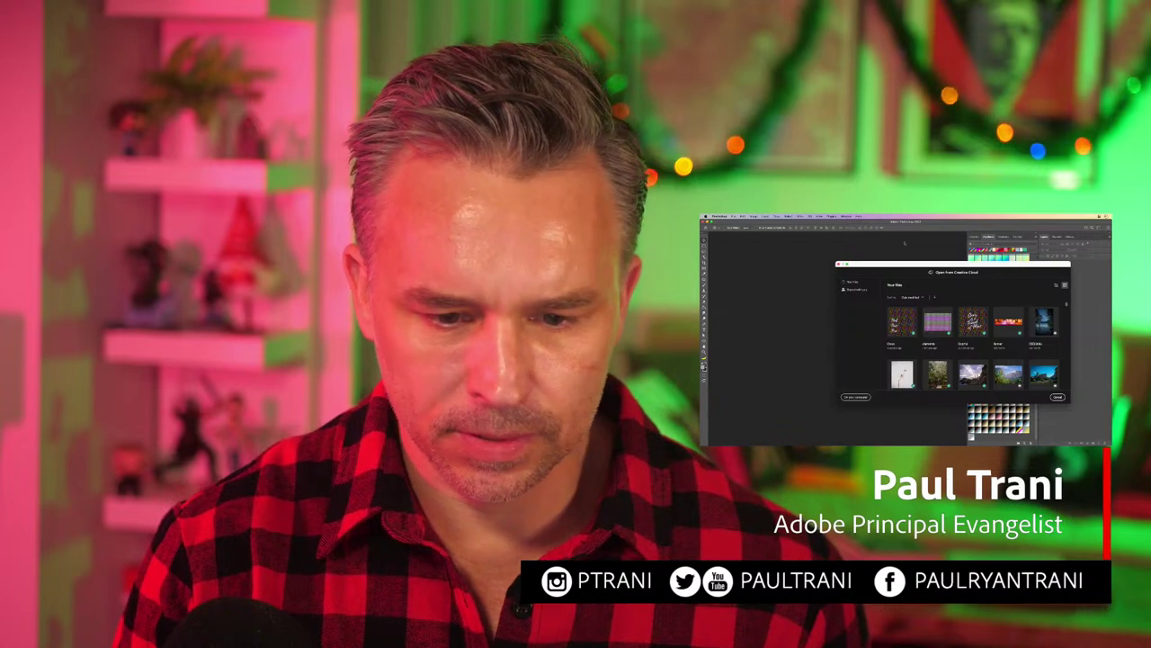
Reposition and enlarge the Open from Creative Cloud window, keeping the files sorted by date modified
left_click_drag(904, 264, 879, 259)
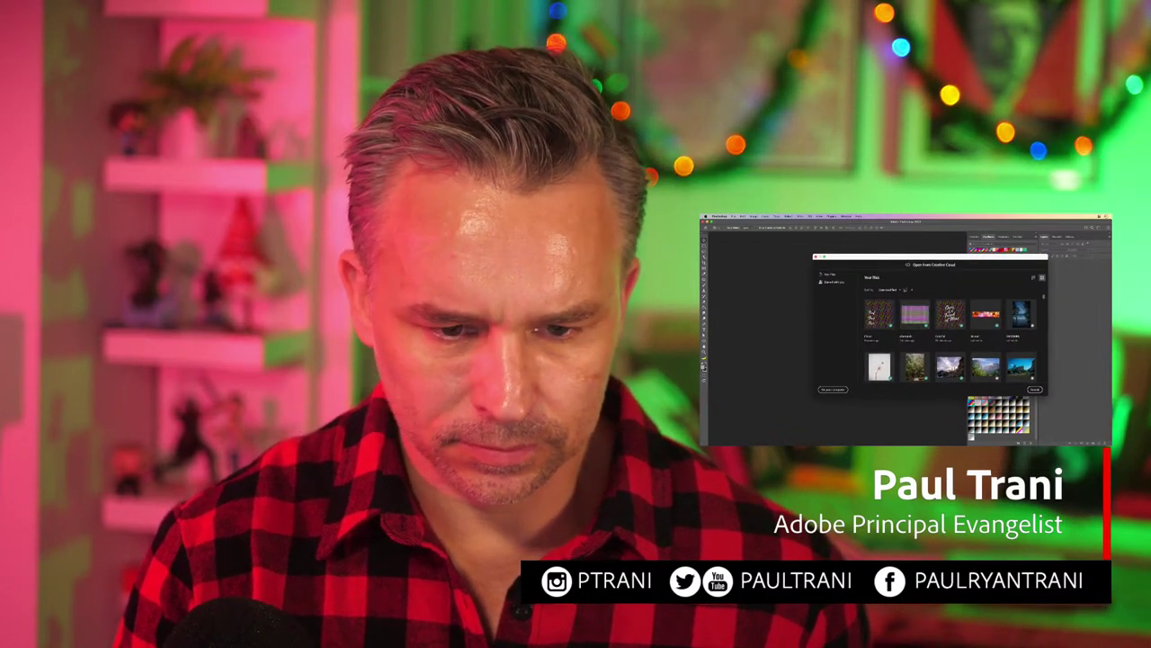
left_click(890, 290)
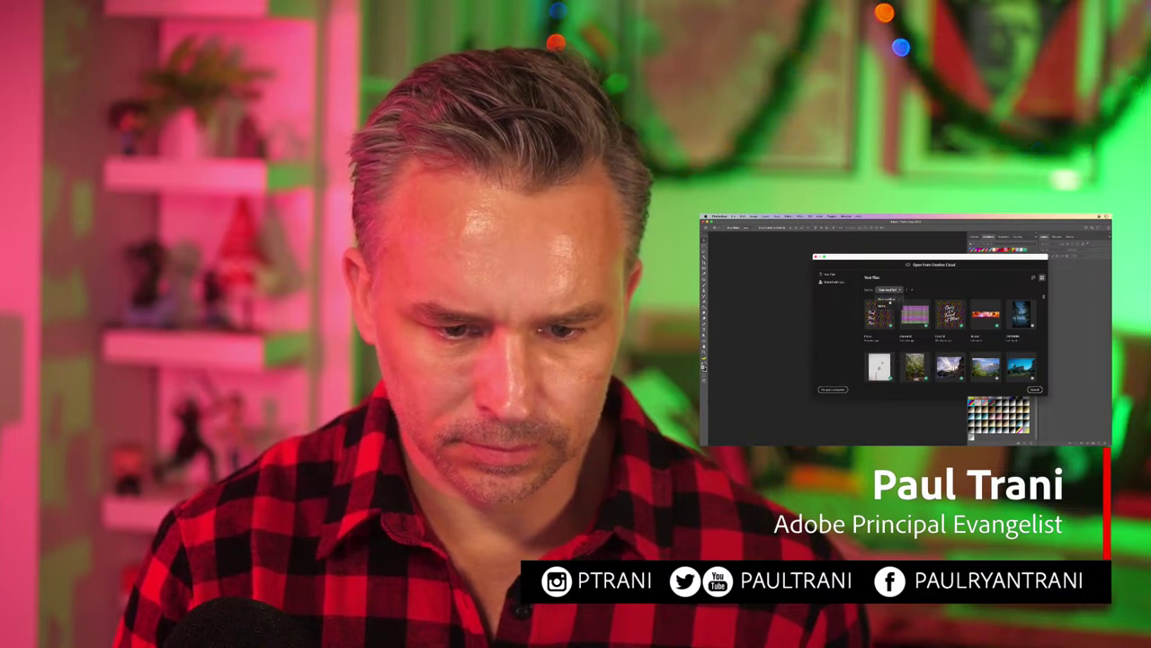
left_click(881, 304)
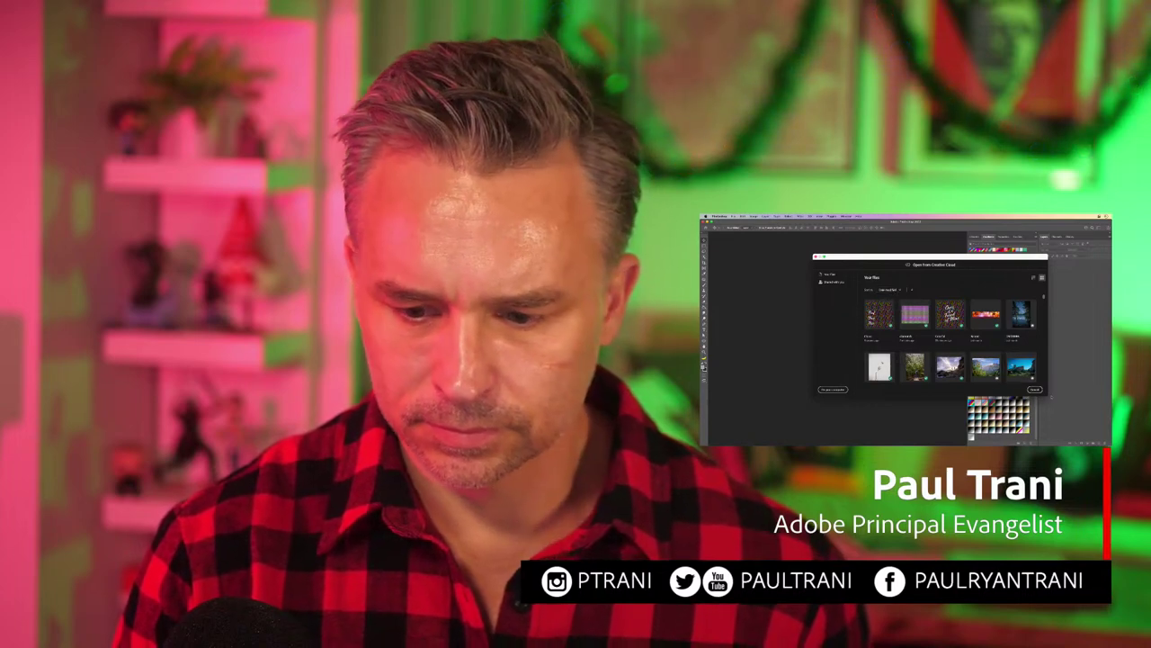
left_click_drag(1047, 394, 1059, 424)
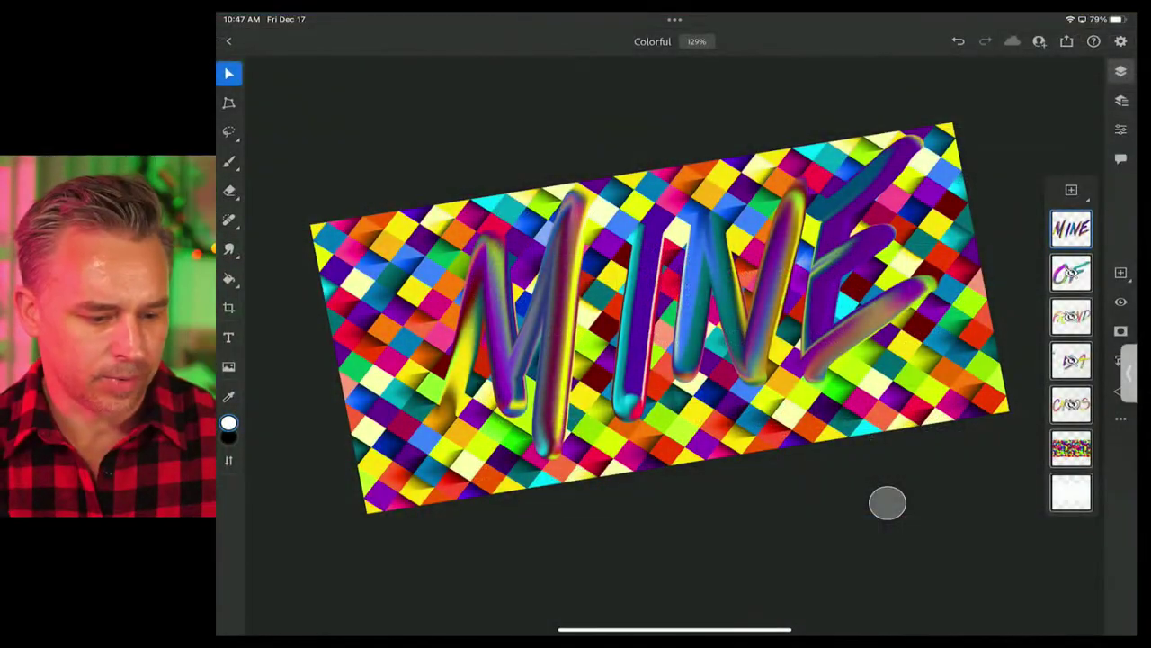
Switch to Photoshop on the iPad, duplicate the Colorful cloud document in Your files and refresh the file list
scroll(755, 405, "up", 2)
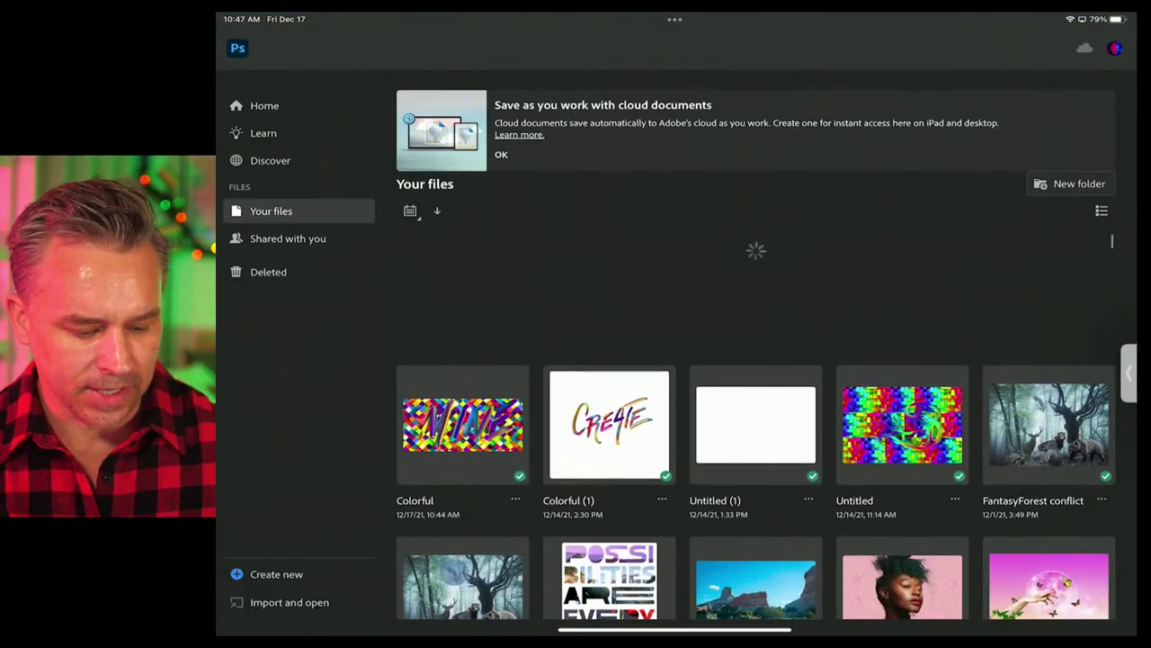
left_click(515, 406)
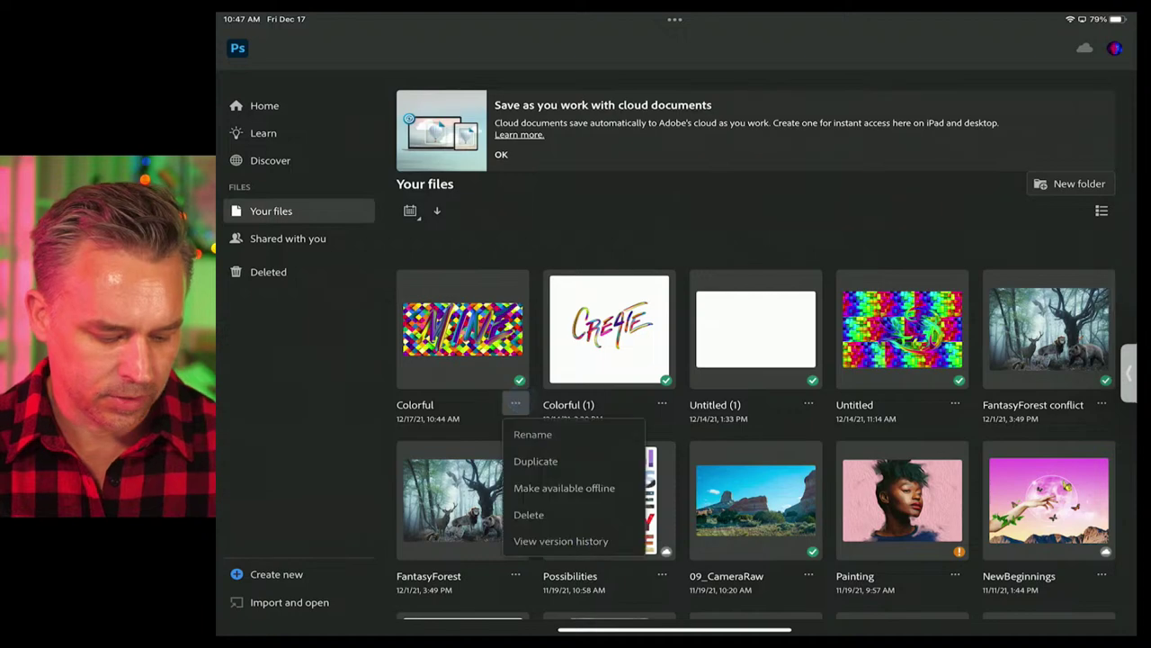
left_click(535, 460)
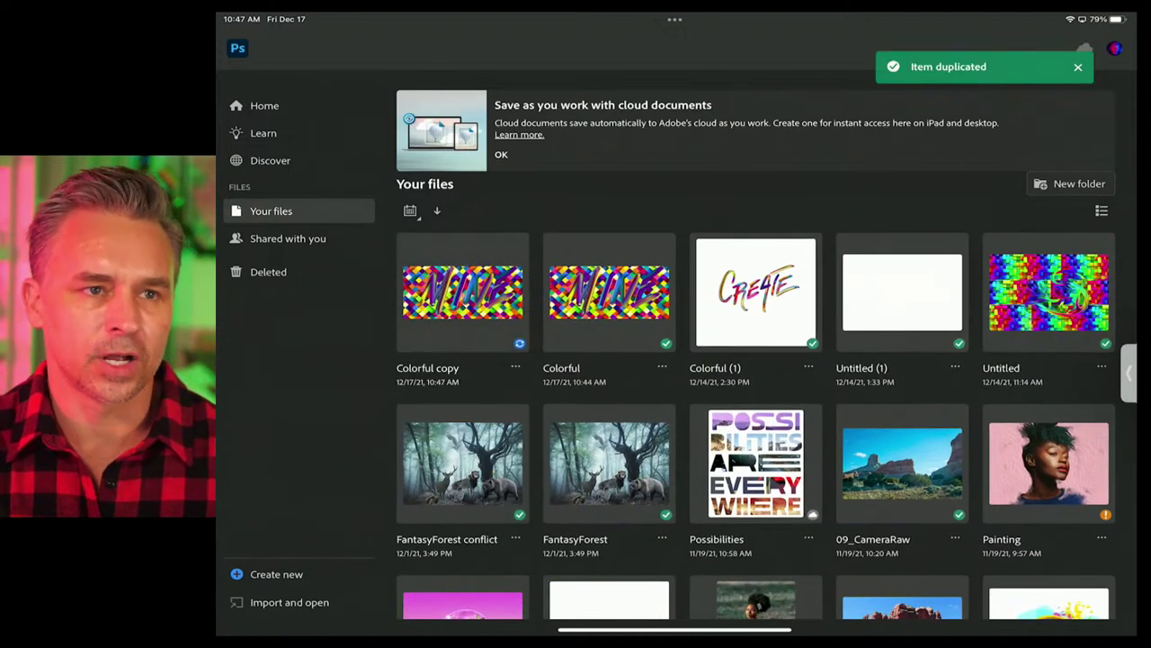
scroll(755, 405, "up", 3)
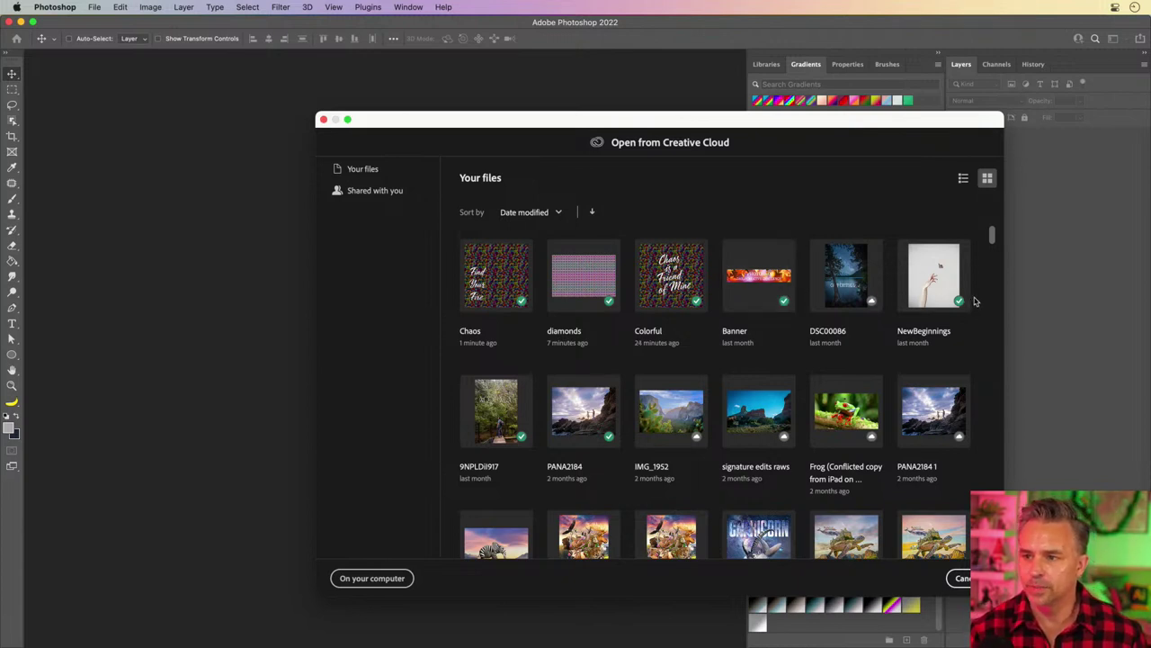
Look through the desktop cloud files for the iPad documents, checking both date orders and sorting the files by name
left_click_drag(465, 123, 418, 100)
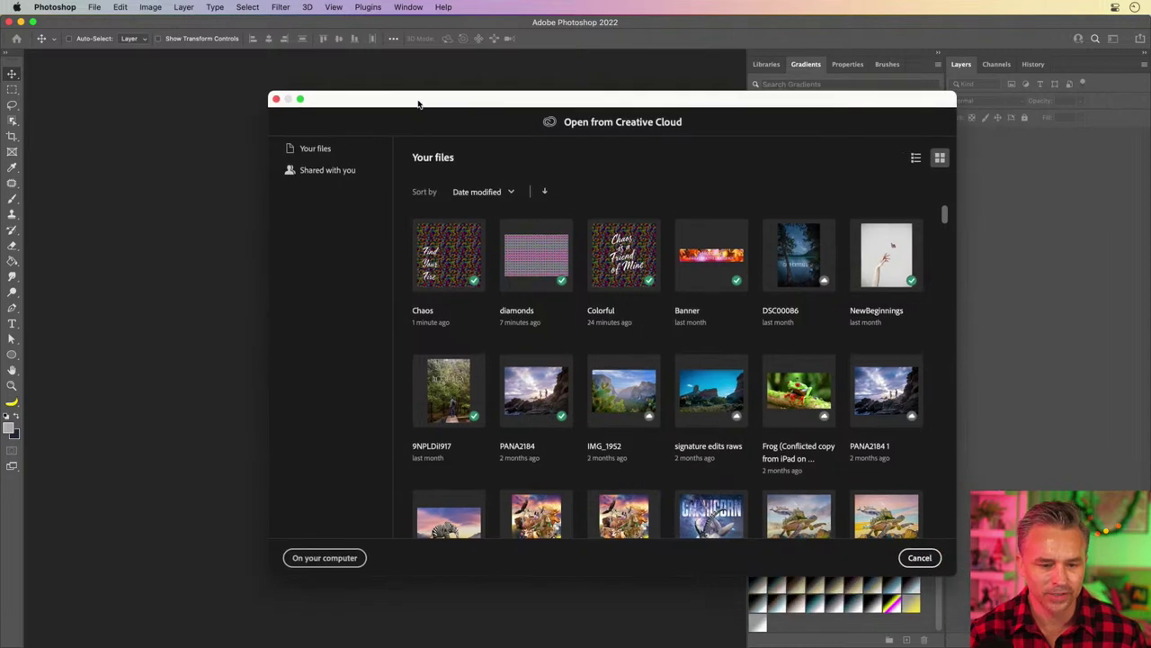
scroll(427, 246, "down", 10)
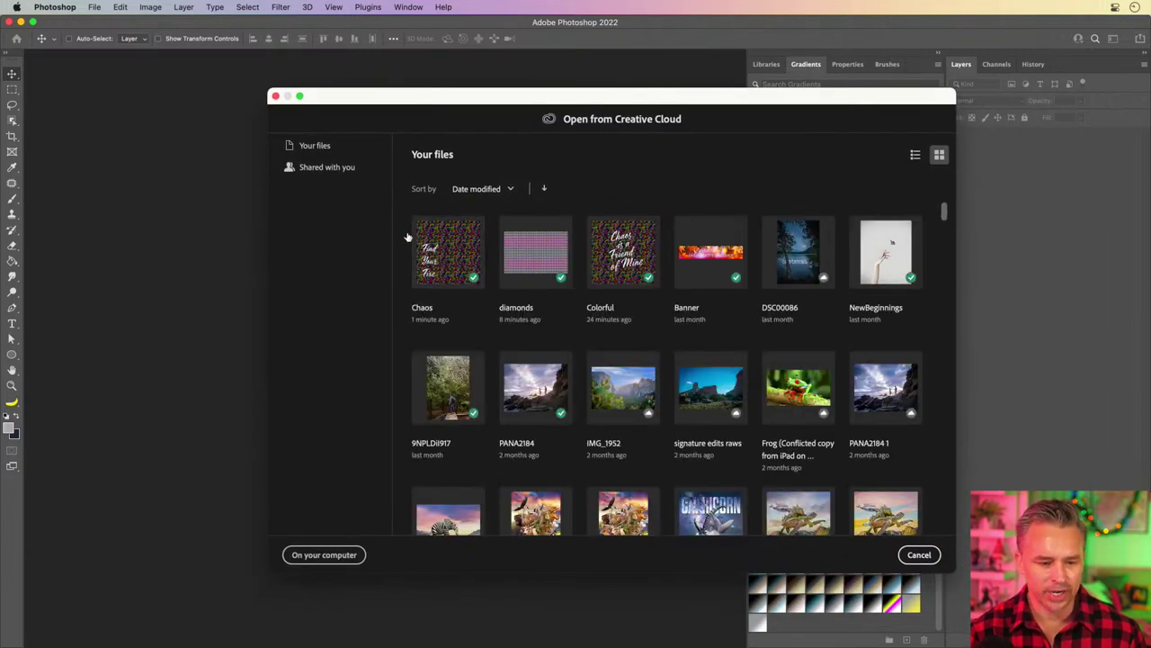
left_click(543, 189)
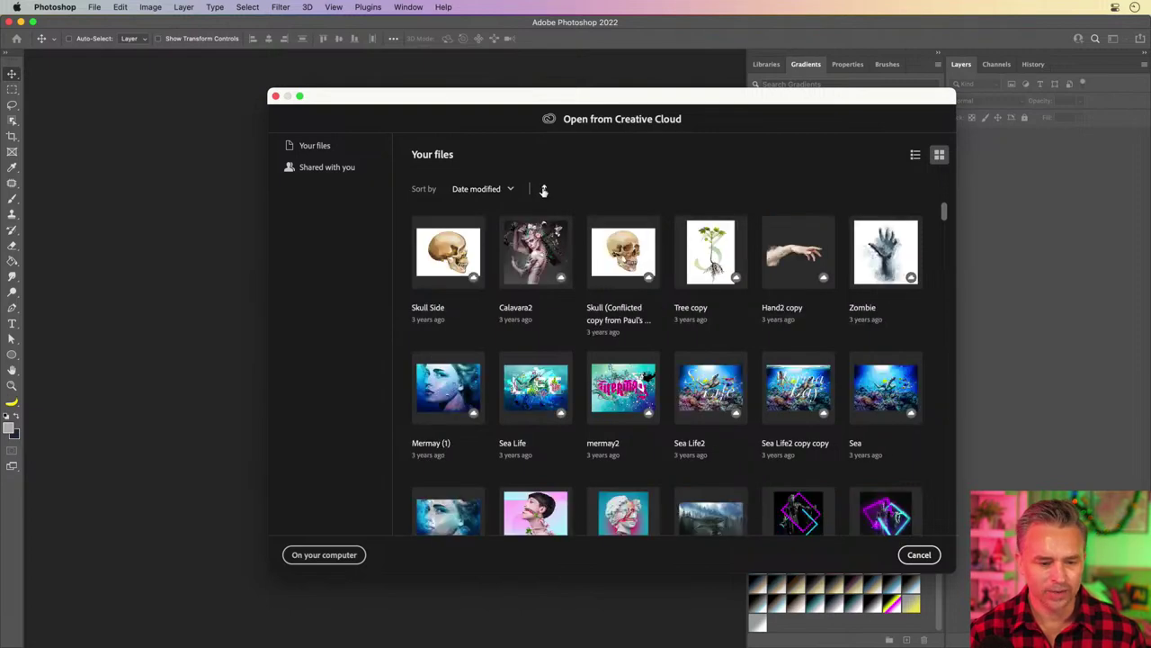
left_click(543, 189)
left_click(459, 189)
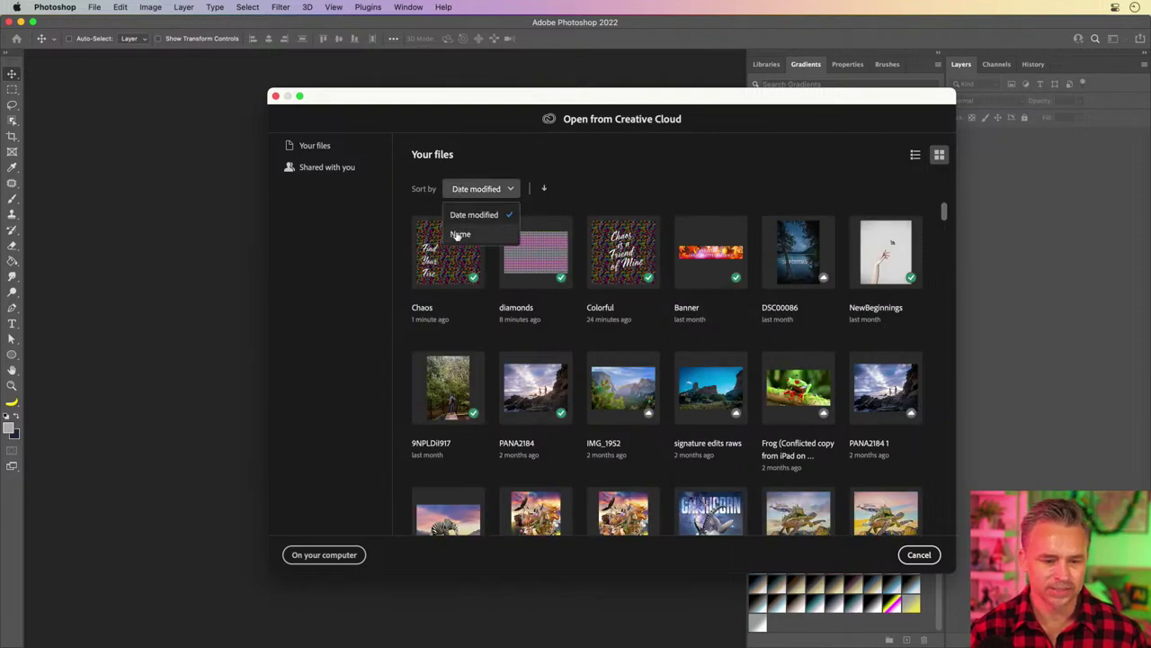
left_click(457, 236)
scroll(540, 288, "down", 10)
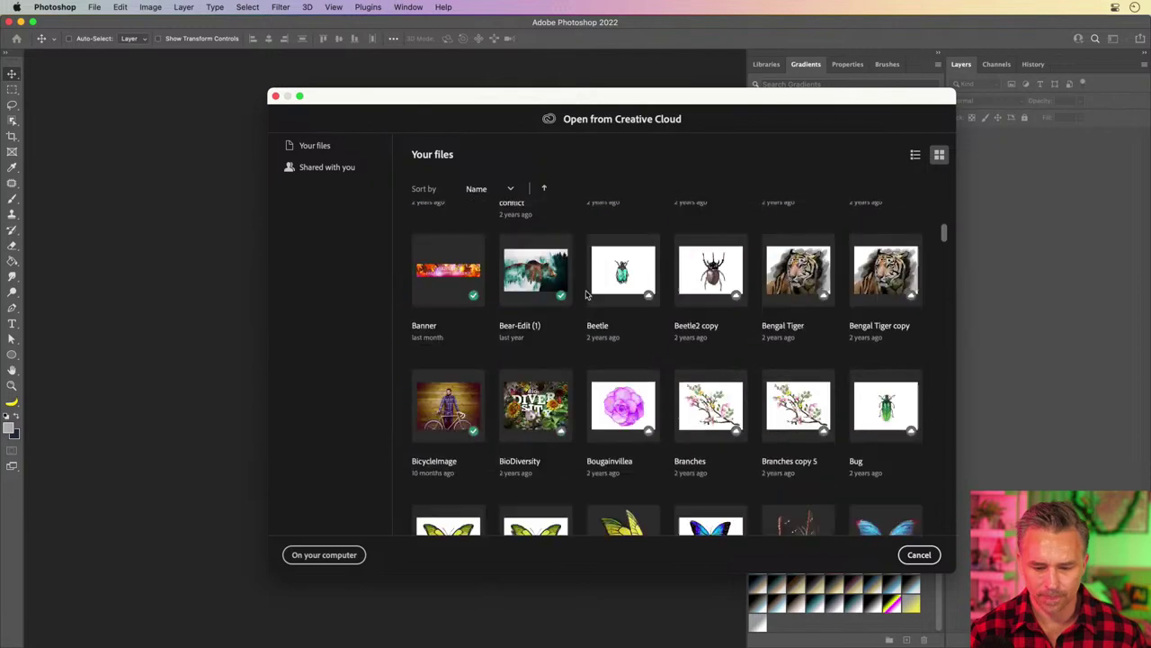
scroll(585, 294, "down", 3)
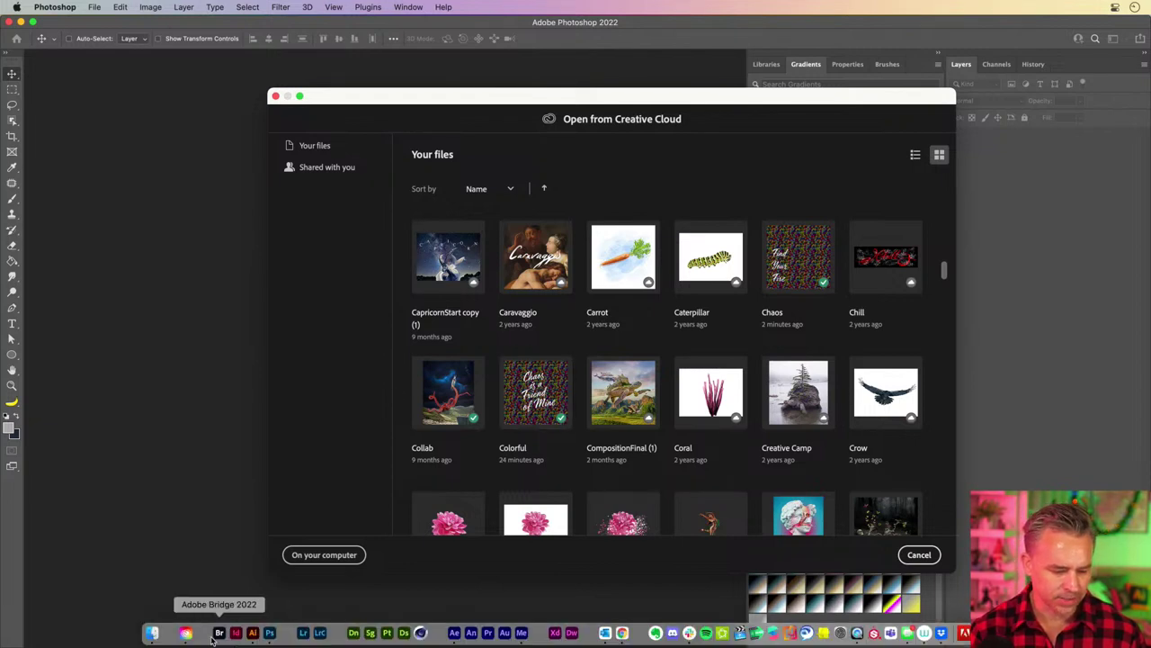
Switch to the Creative Cloud desktop app, reposition its window to view the installed apps, and minimize it
left_click(188, 635)
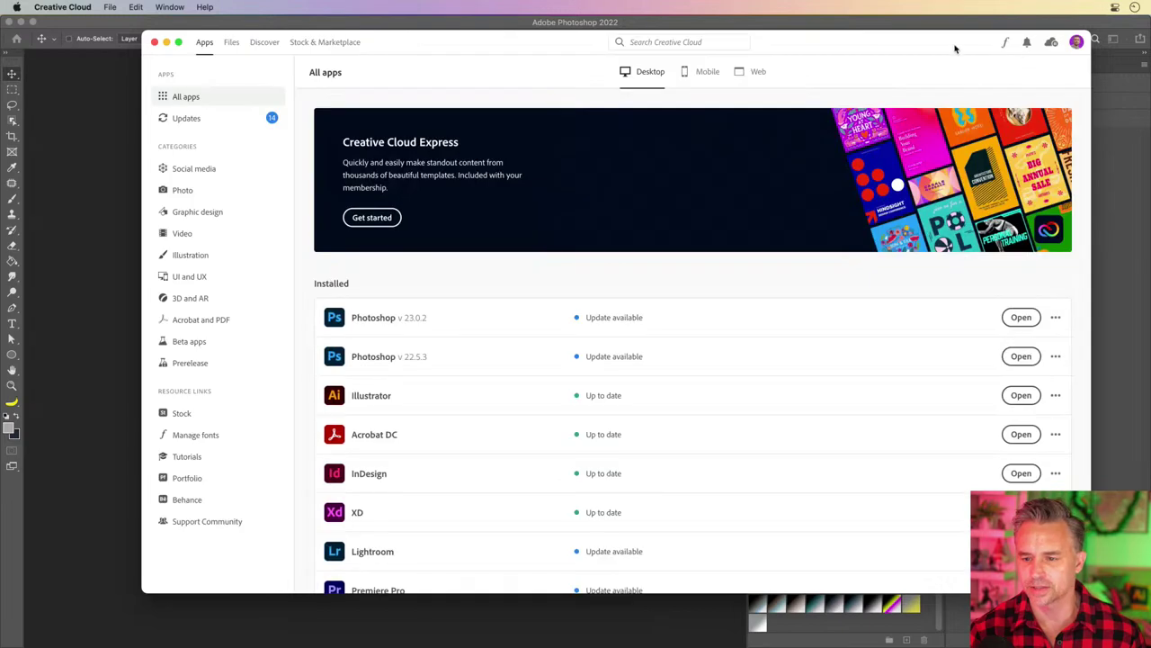
left_click_drag(957, 44, 817, 206)
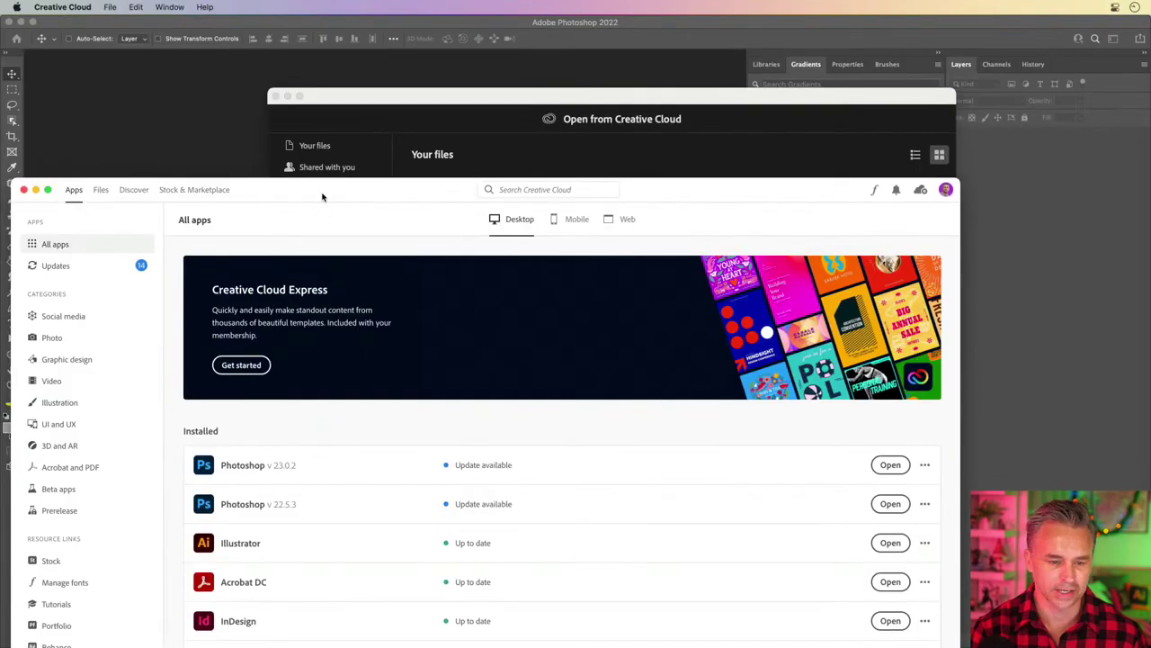
left_click_drag(324, 196, 424, 70)
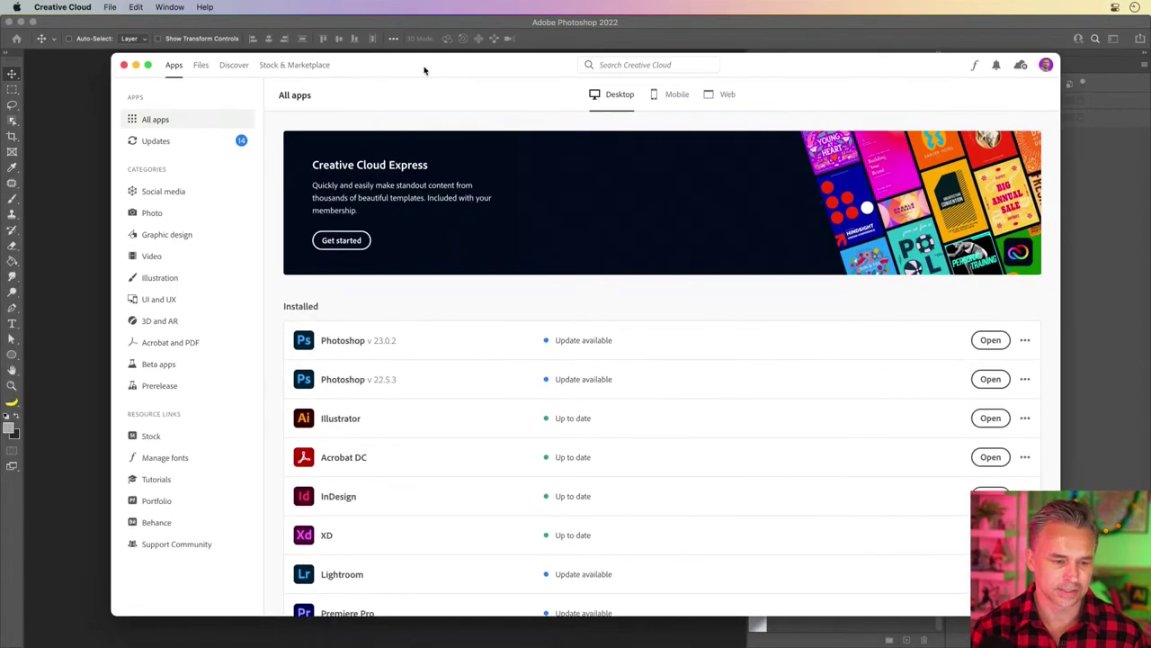
left_click(134, 65)
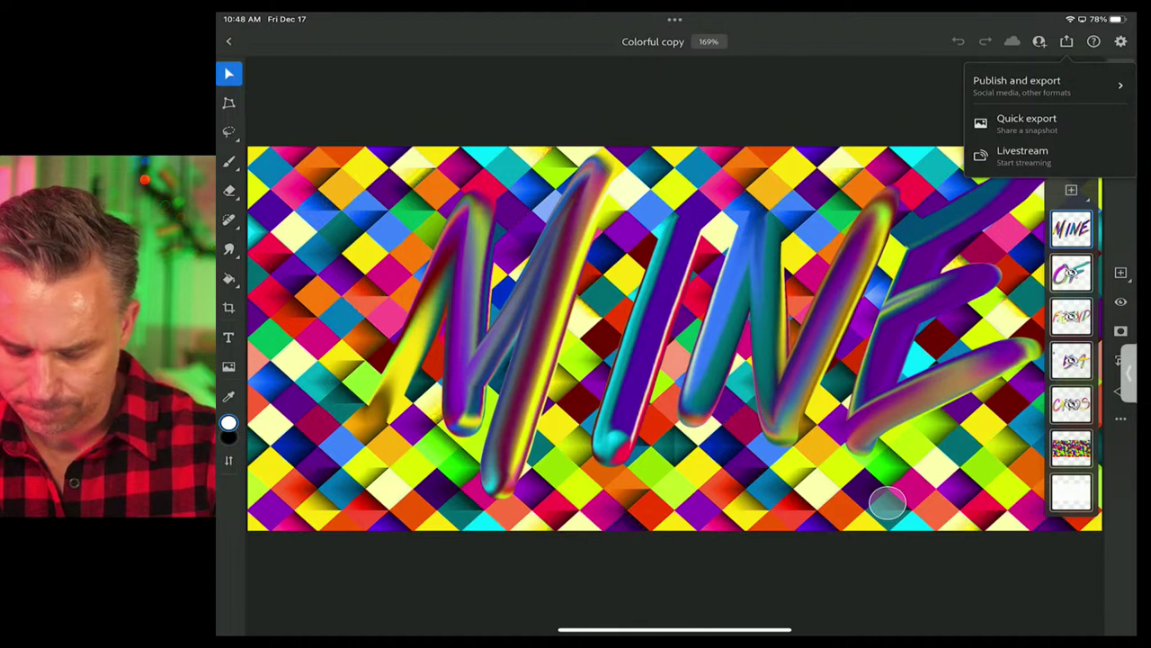
Check the export options of the Colorful copy document on the iPad and open its Share document dialog
left_click(906, 98)
left_click(1067, 41)
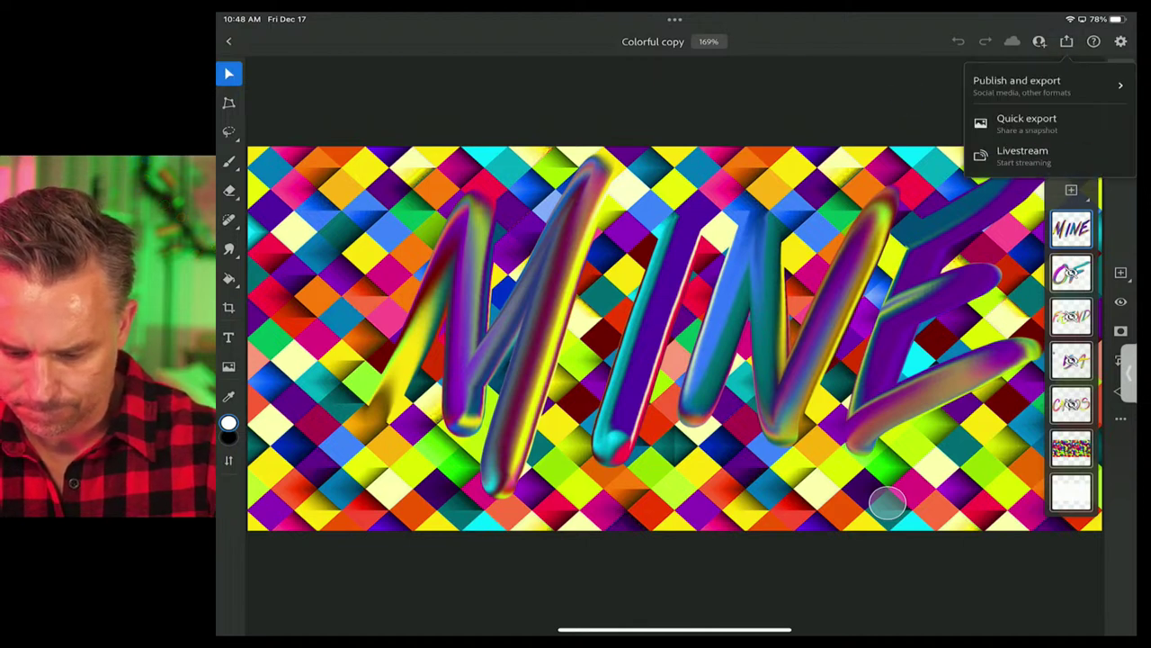
left_click(893, 90)
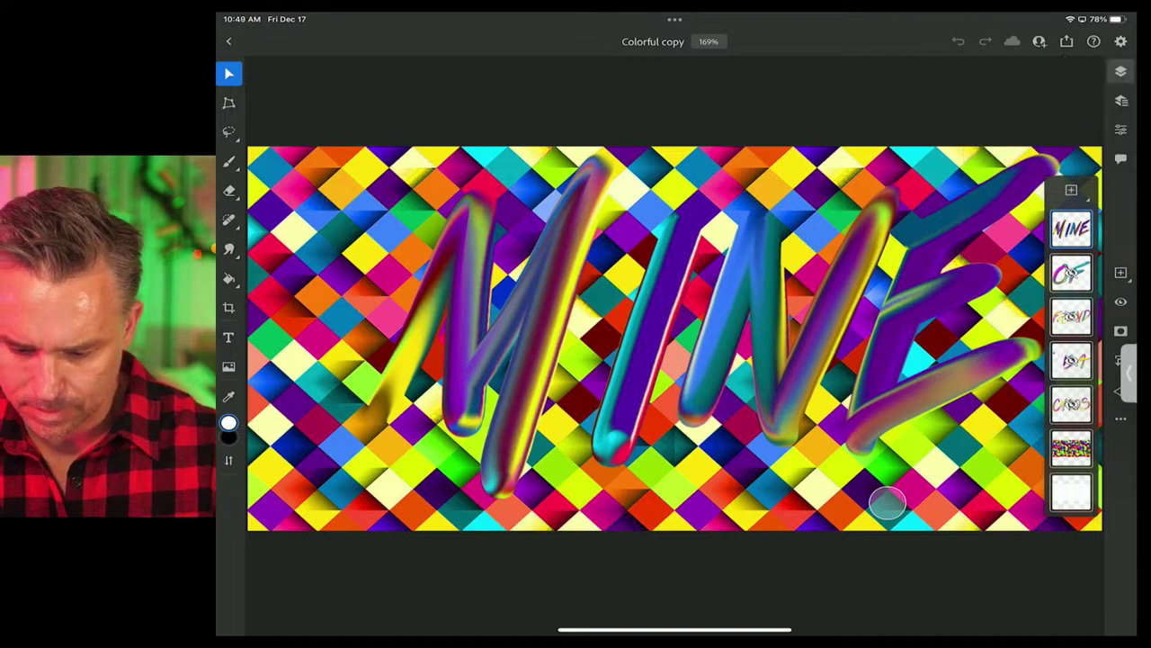
left_click(1040, 41)
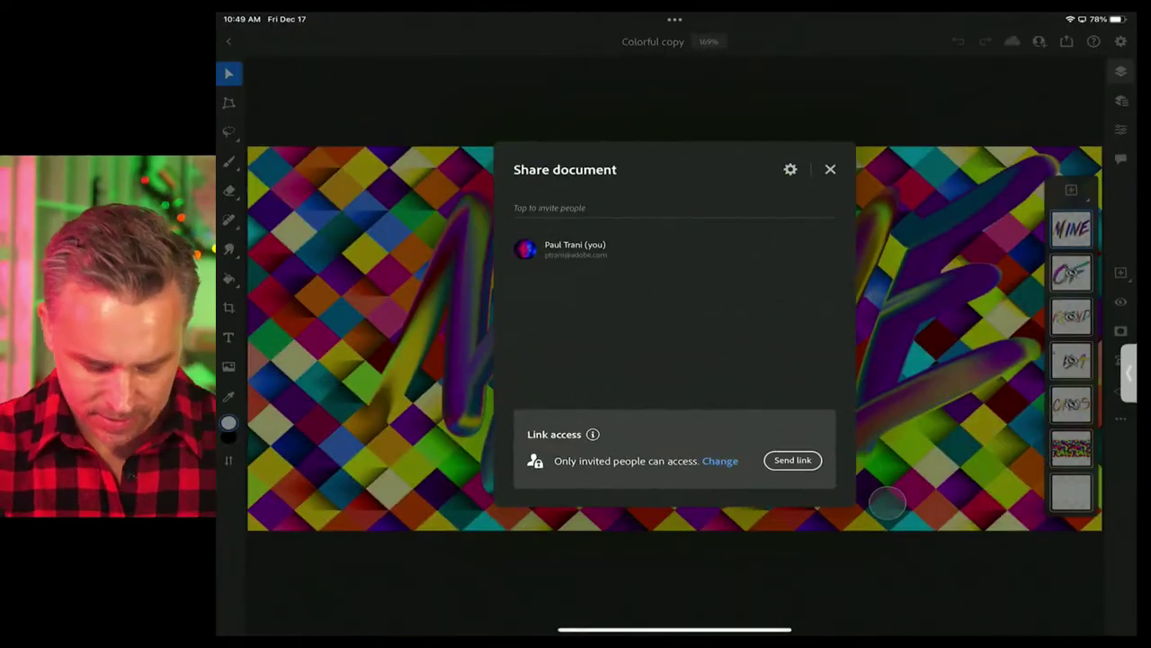
Switch to Illustrator on the iPad and view the account and storage details in its app settings
left_click_drag(675, 629, 674, 405)
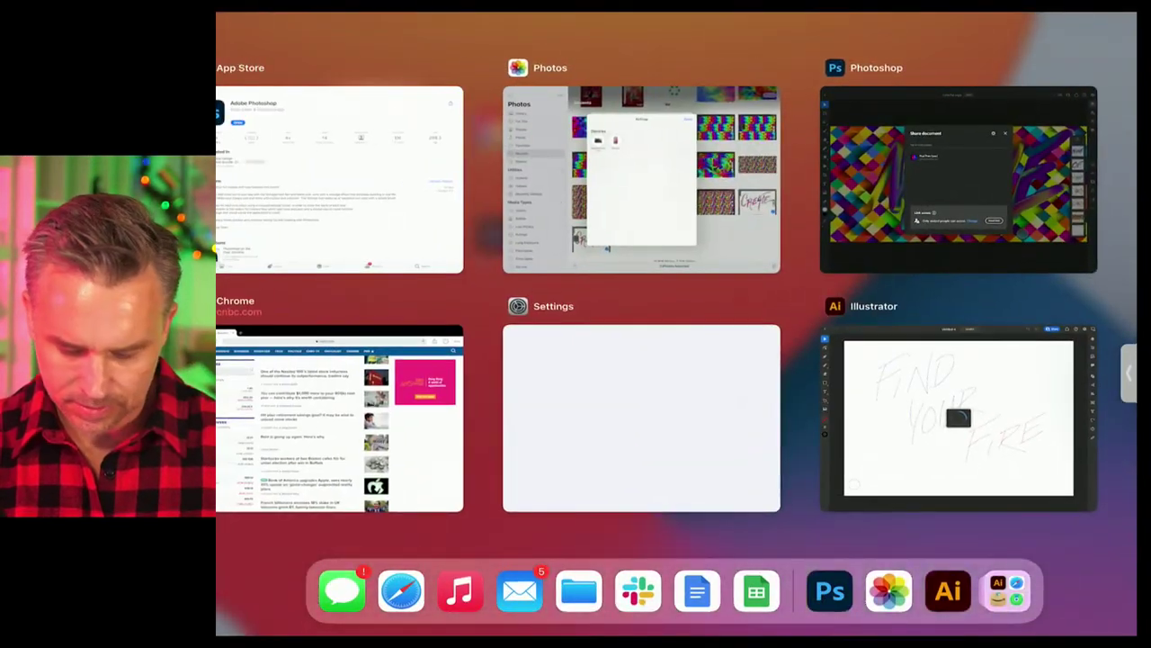
left_click(954, 409)
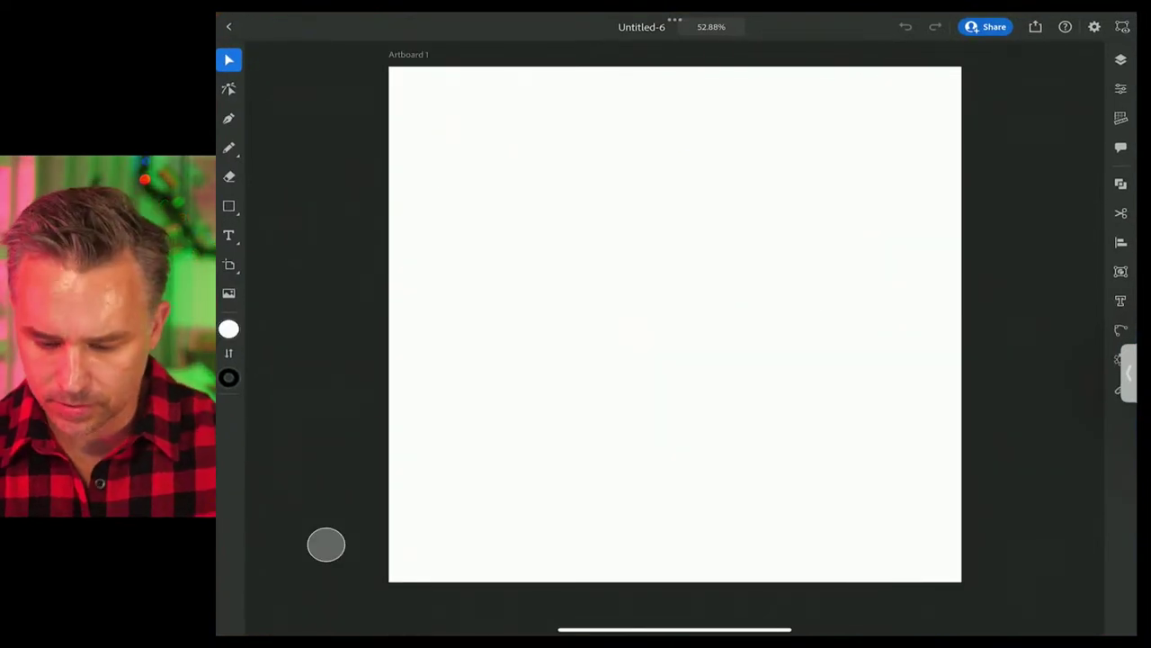
left_click(1094, 26)
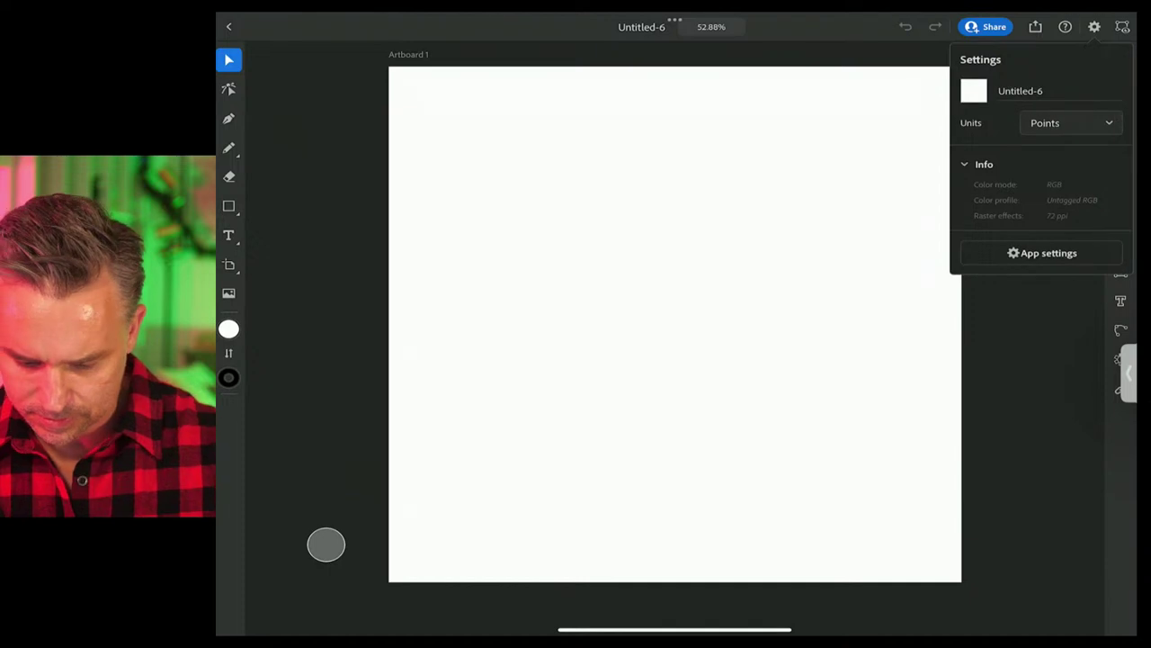
left_click(1041, 252)
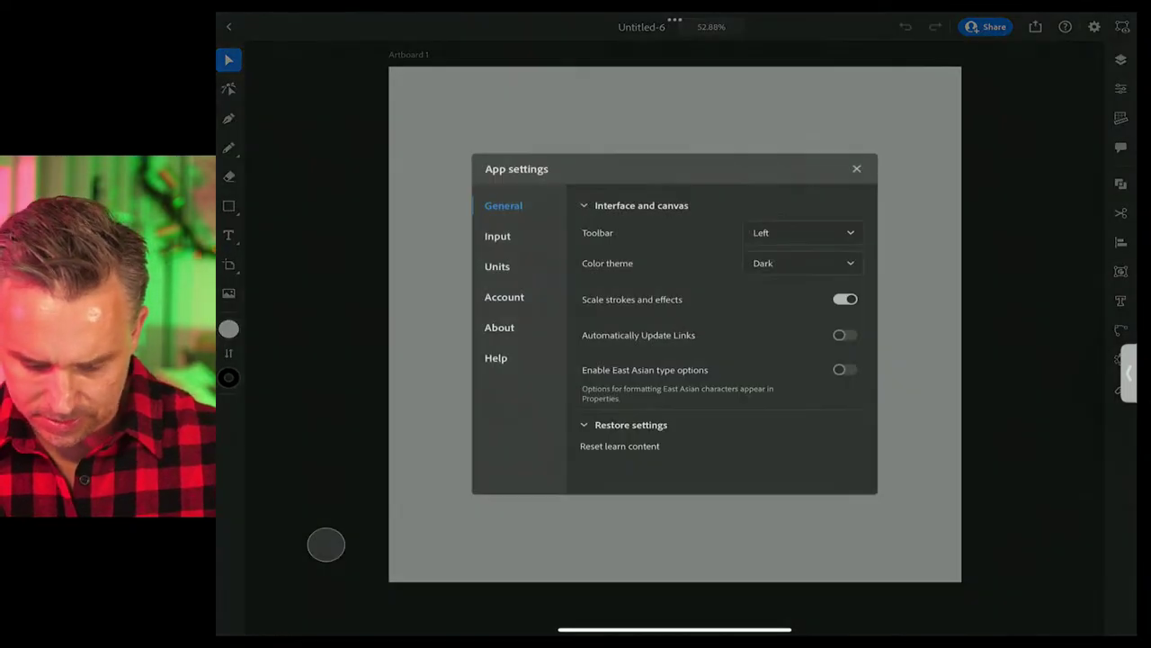
left_click(504, 297)
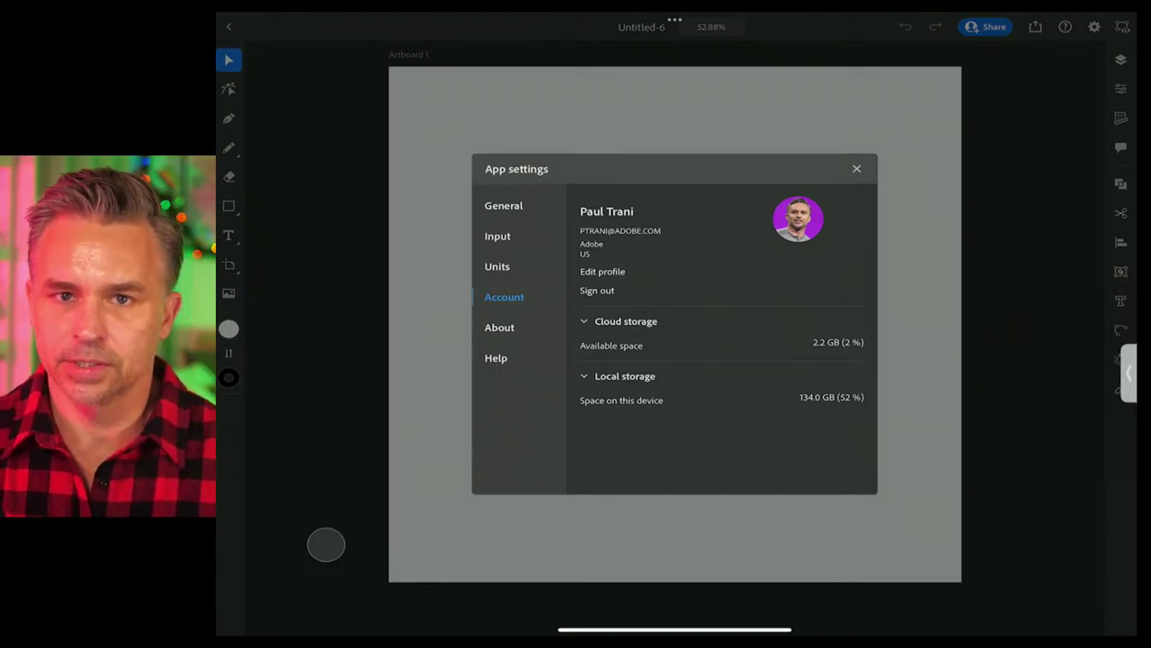
left_click(326, 545)
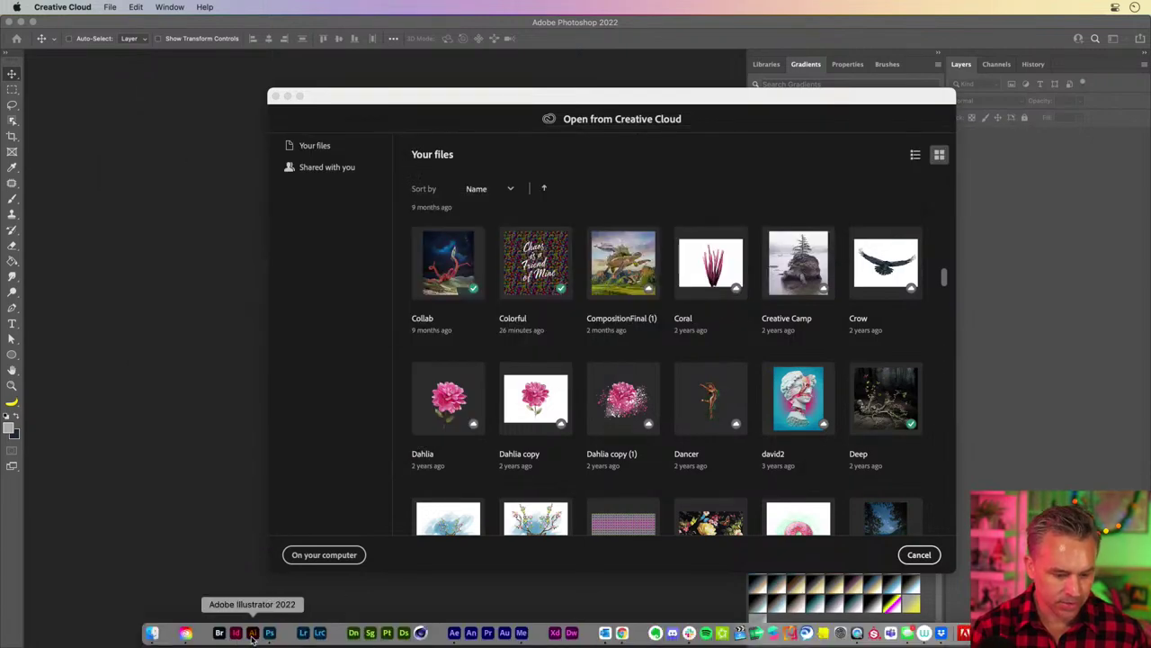
Switch to Illustrator on the desktop and open the "Find your fire" cloud document
left_click(248, 634)
left_click(122, 112)
left_click(91, 7)
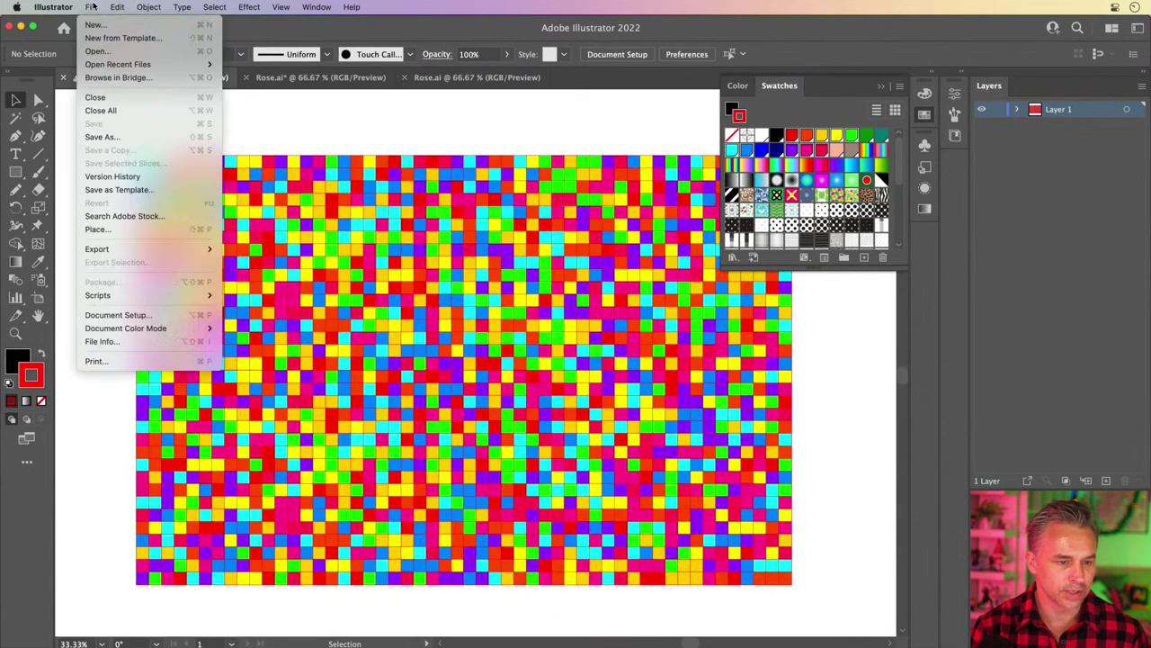
left_click(97, 52)
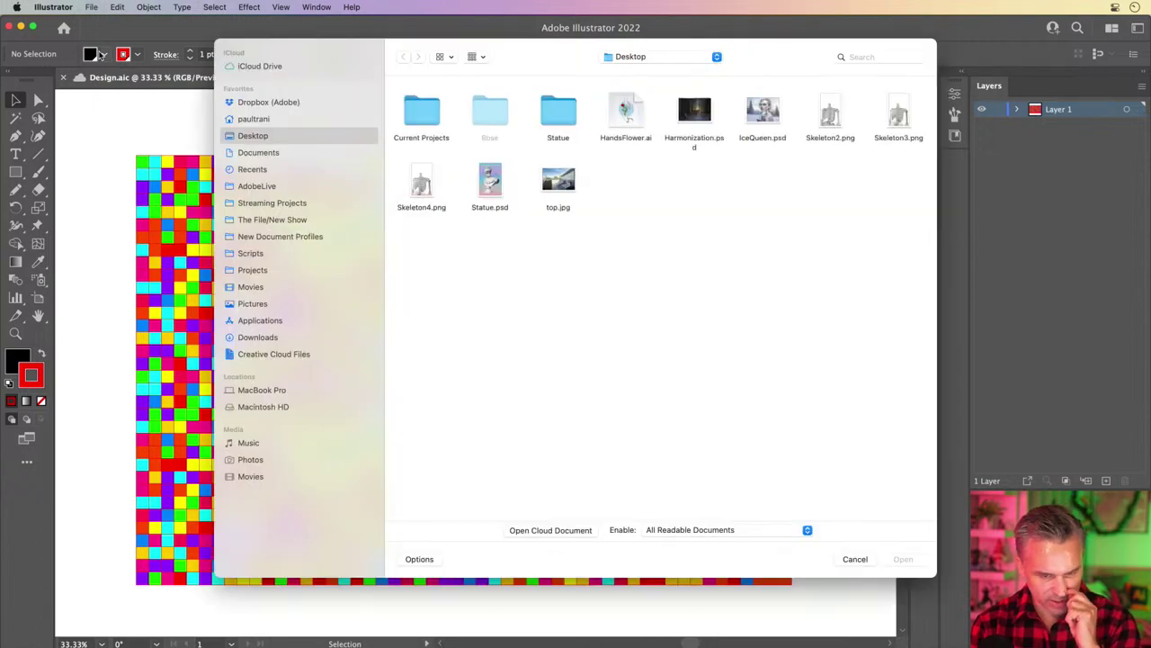
left_click(550, 531)
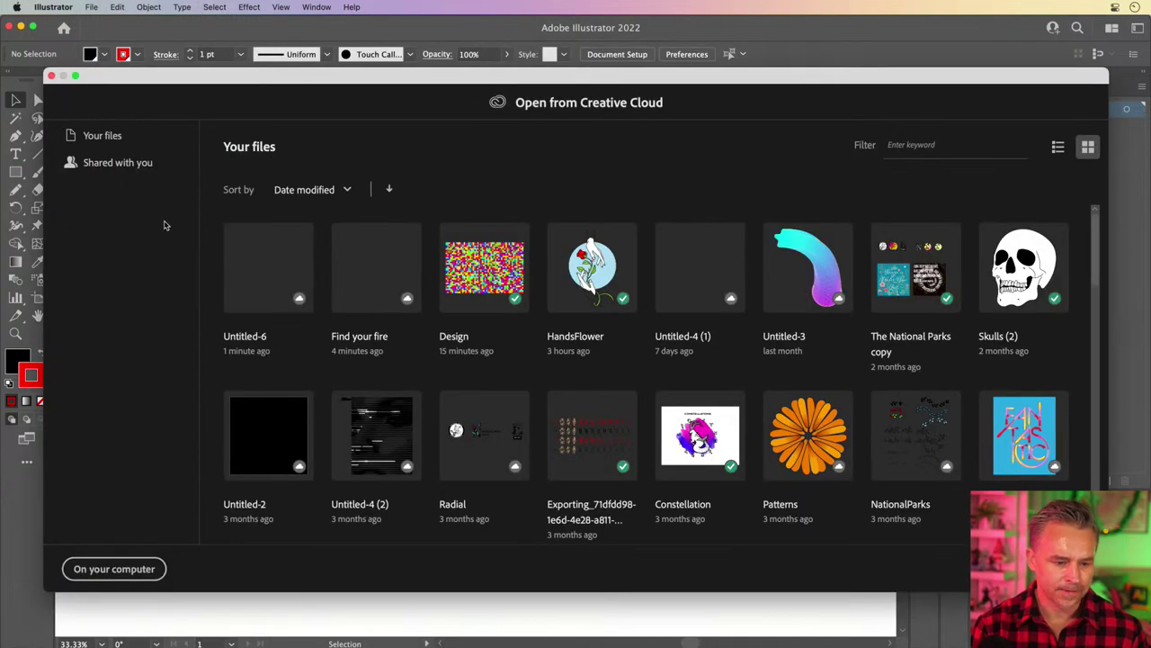
double_click(352, 257)
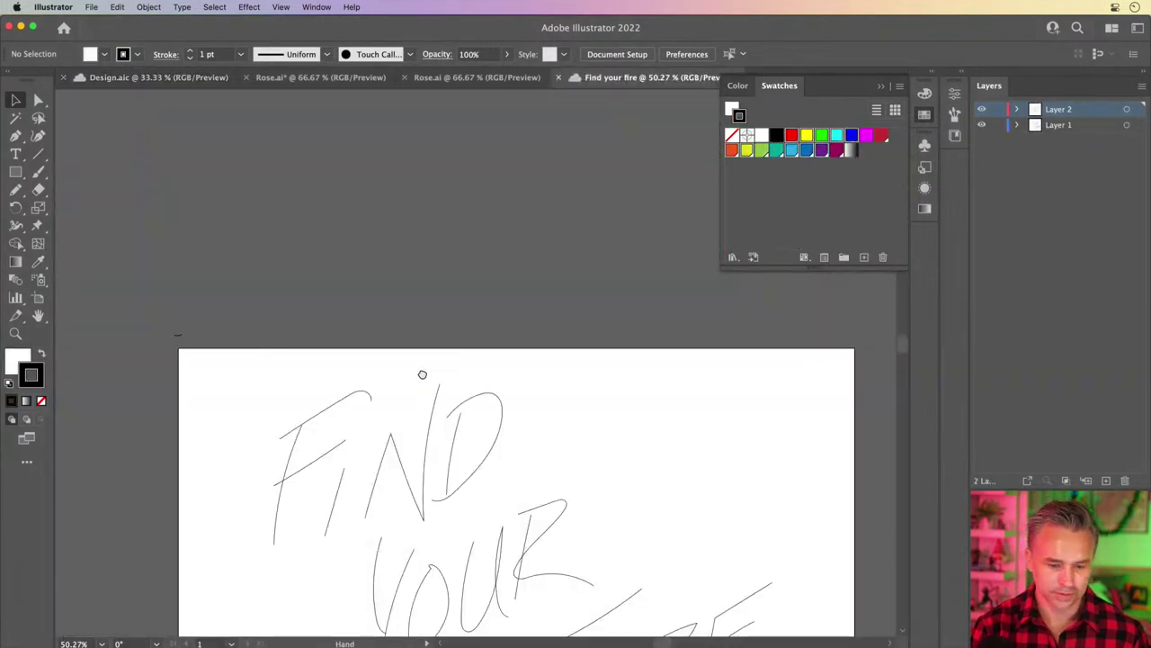
Delete the small stray path outside the artboard's upper-left corner
left_click_drag(421, 374, 420, 198)
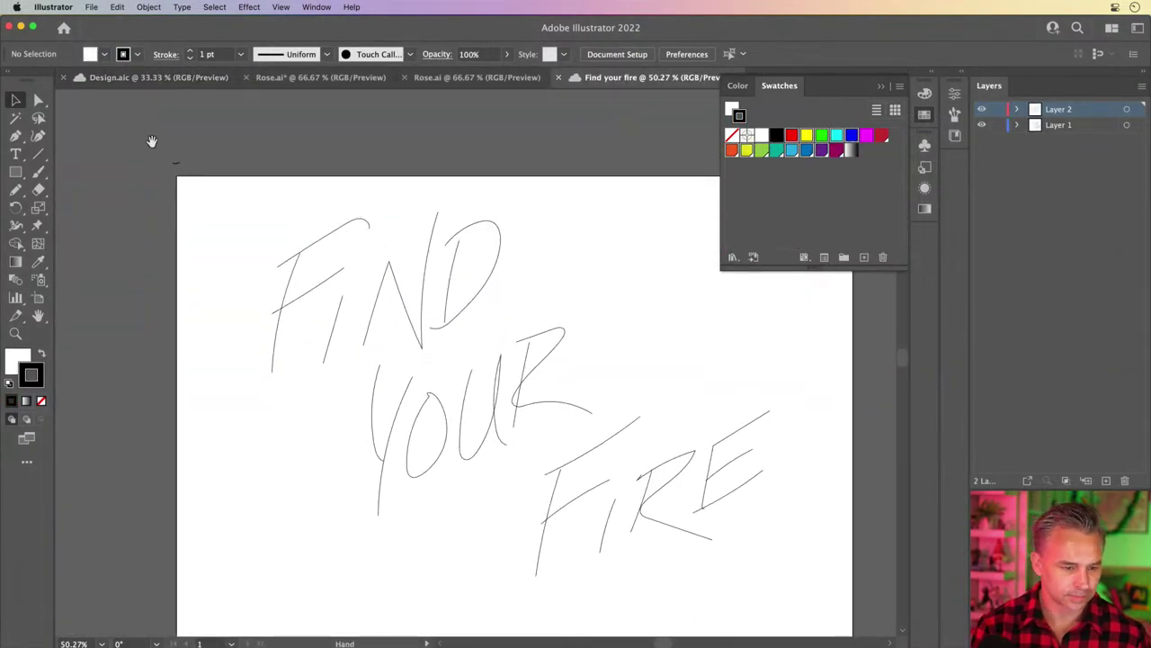
key("super+a")
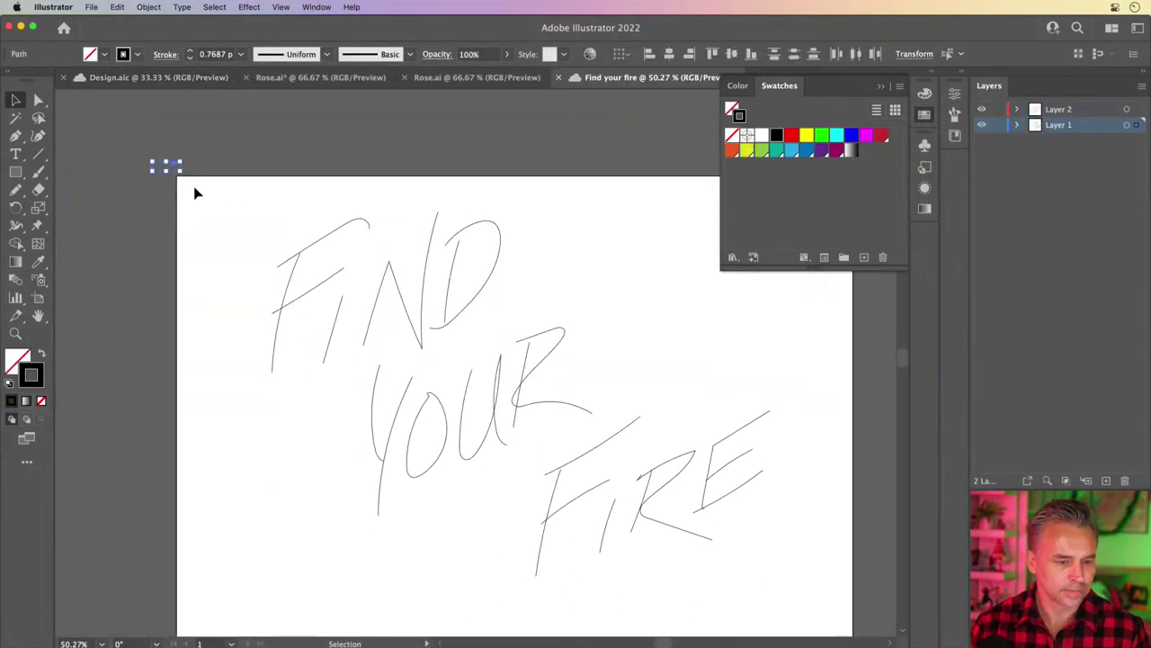
key("backslash")
key("Delete")
key("v")
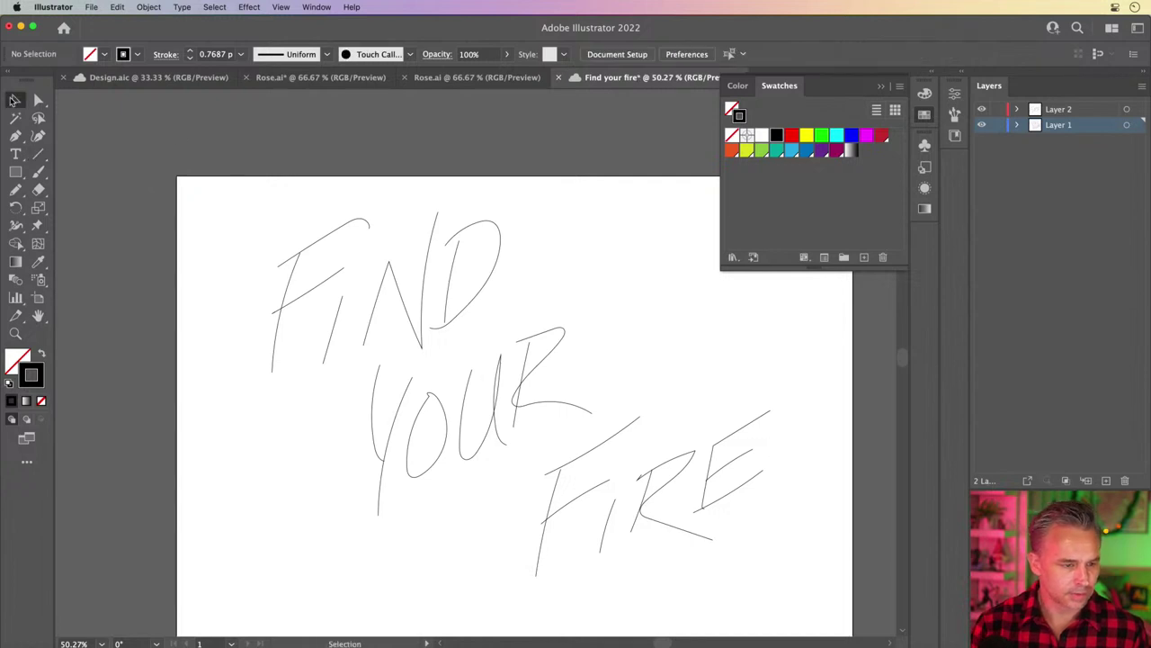
Select and copy all the FIND YOUR FIRE lettering paths and switch to Photoshop on the desktop
left_click_drag(220, 262, 186, 259)
left_click_drag(192, 148, 733, 563)
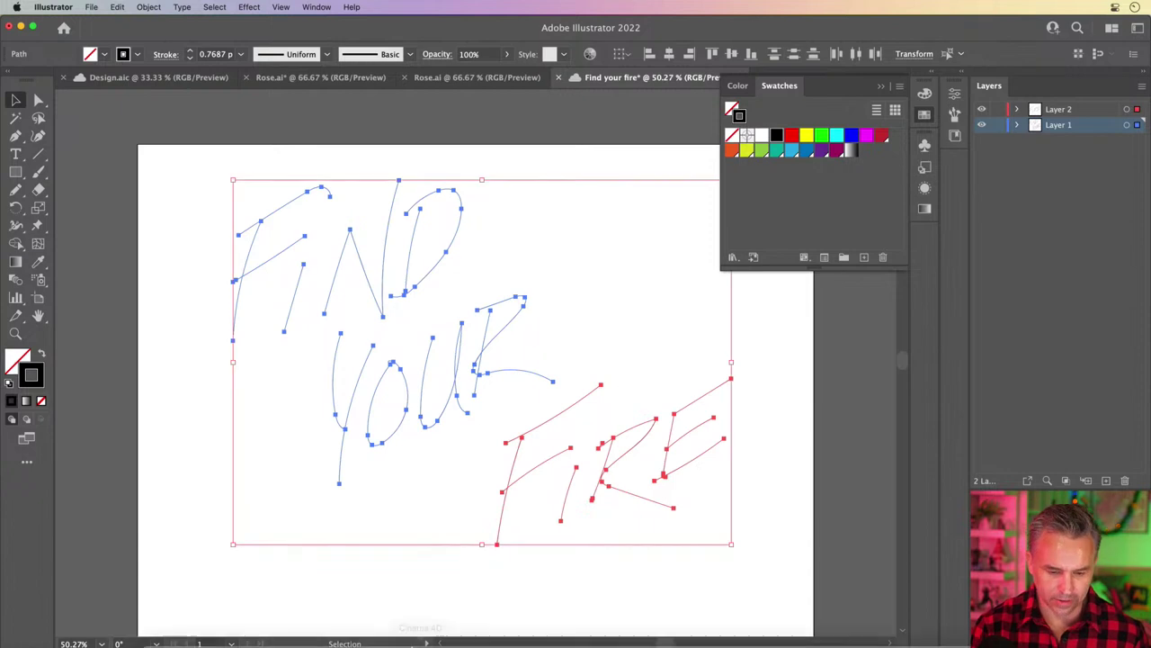
mouse_move(343, 636)
left_click(269, 634)
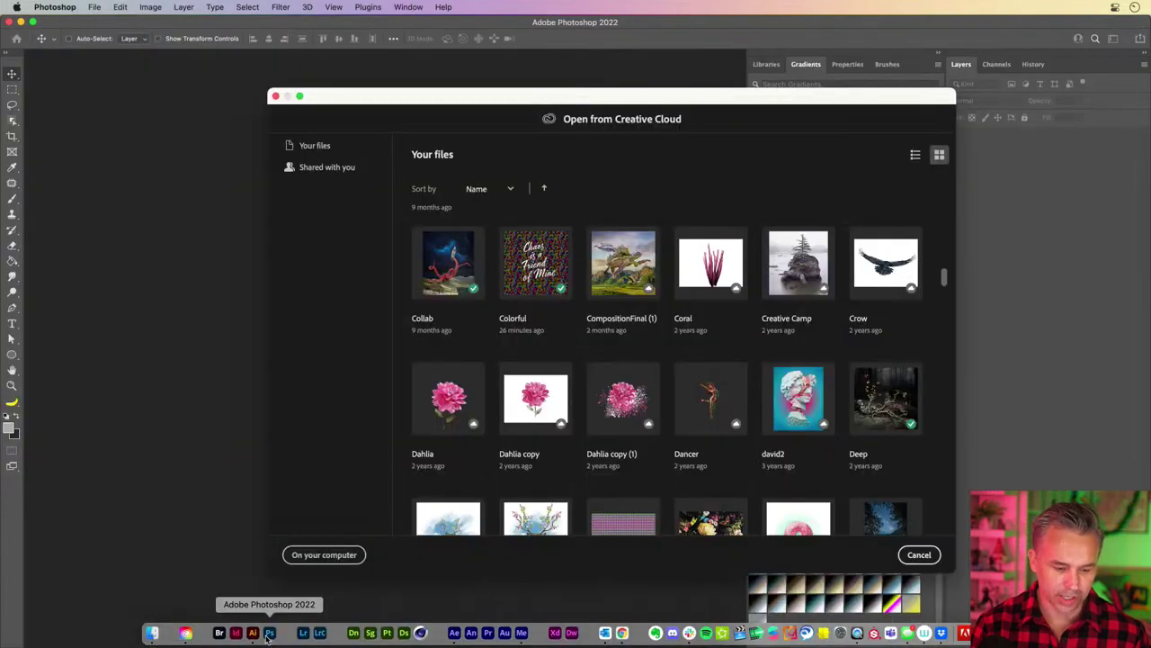
Cancel the Open from Creative Cloud dialog and create a new document 3000 pixels wide and 2600 pixels high
left_click(920, 554)
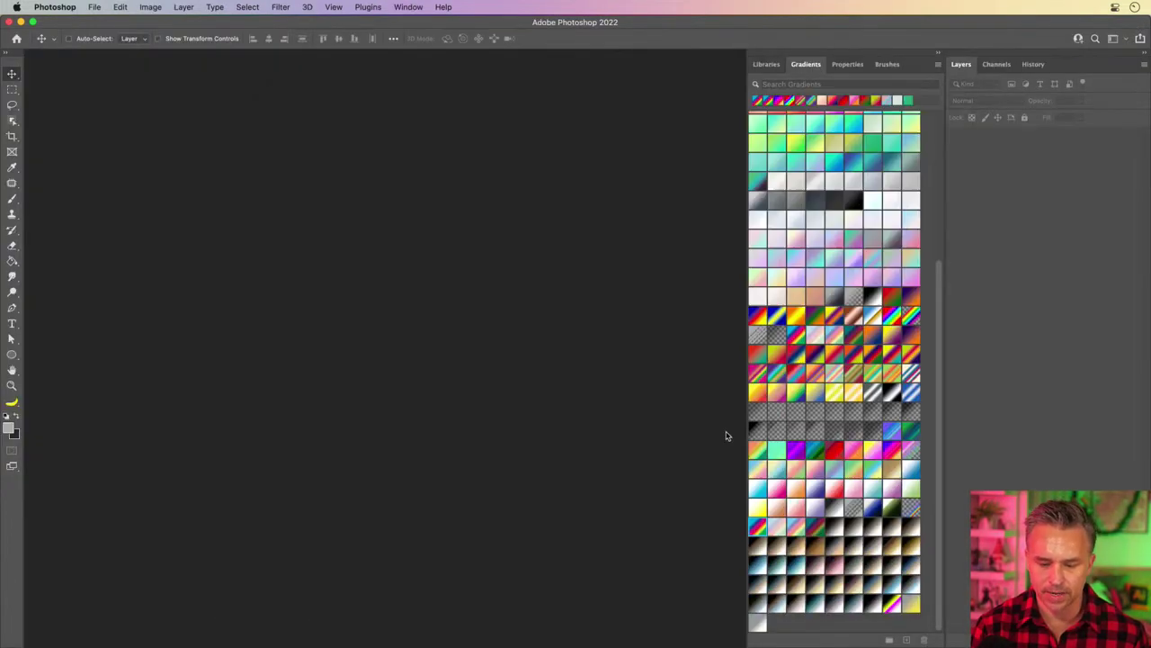
left_click(94, 7)
key("super+n")
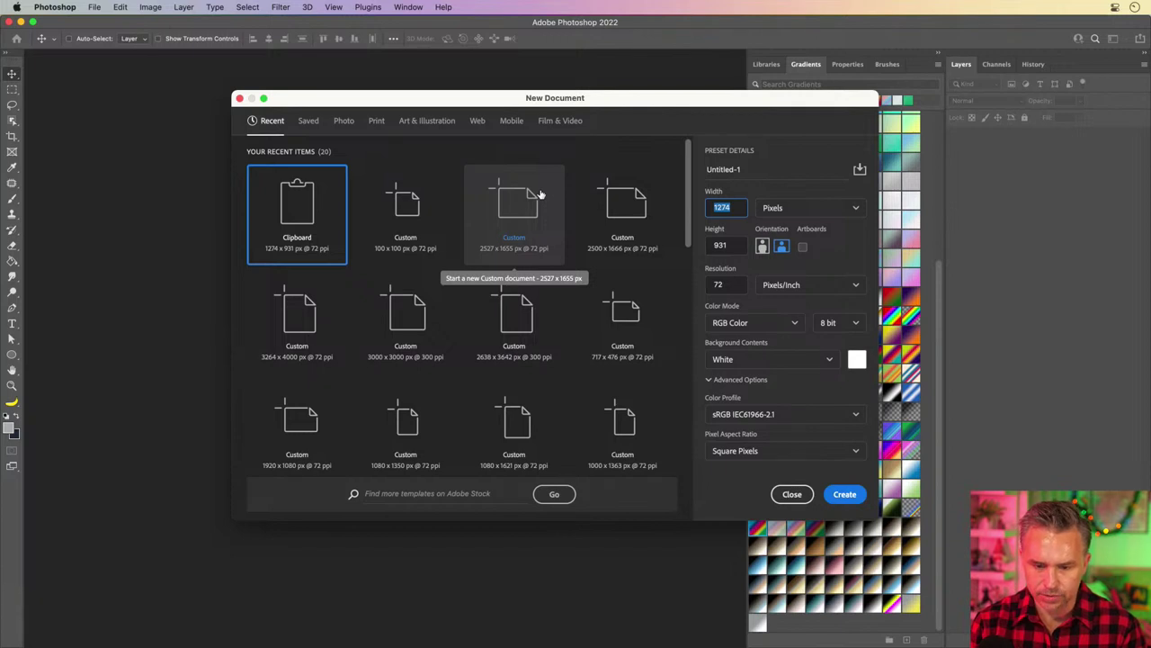
type("3000")
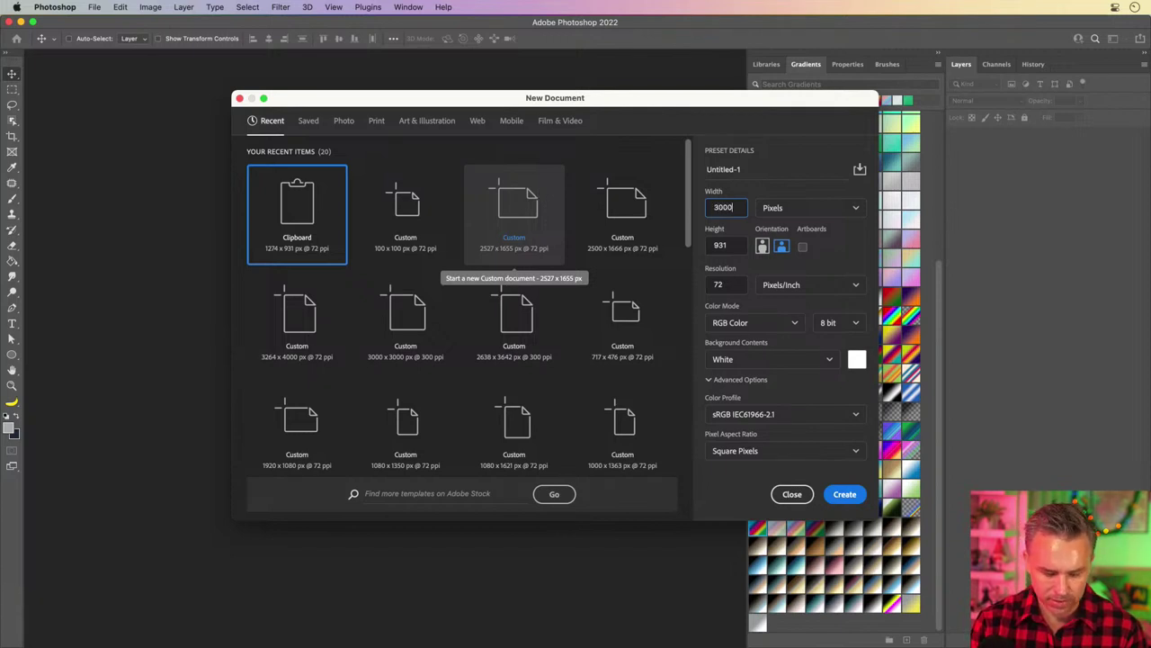
key("Tab")
key("Tab")
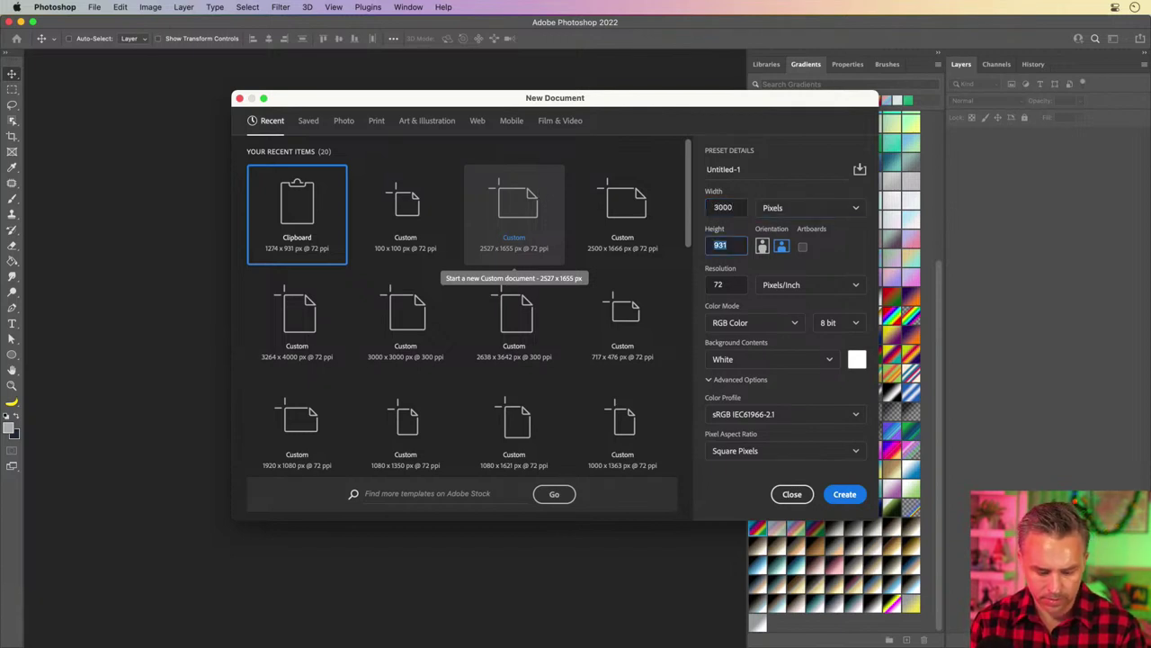
type("2600")
key("Return")
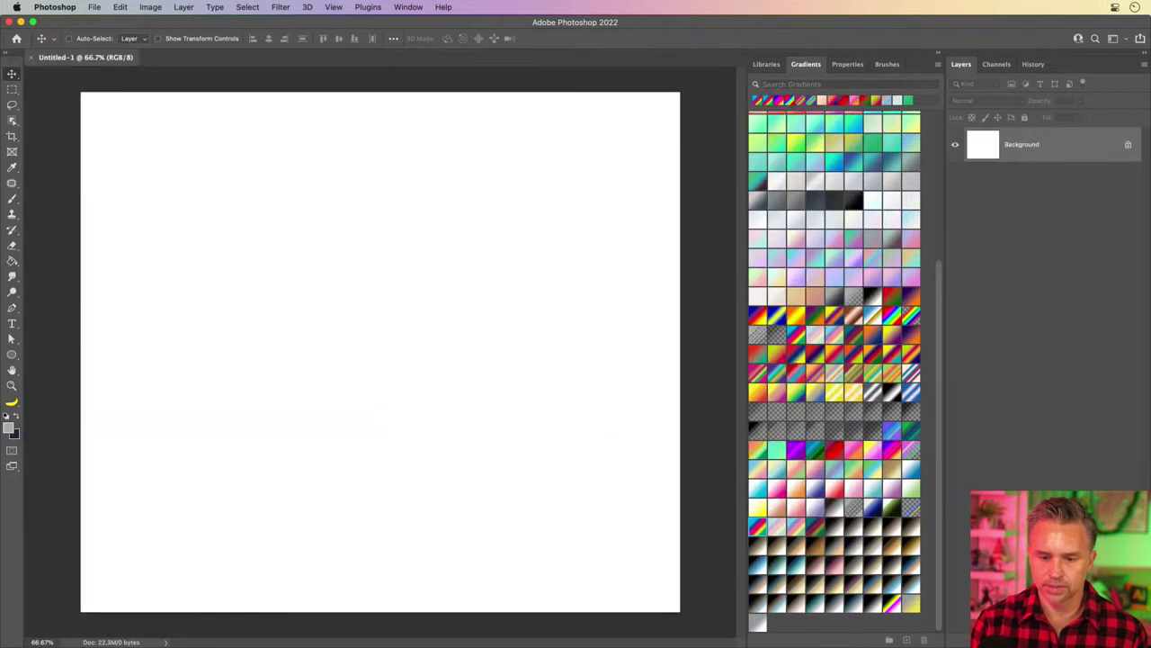
Paste the copied lettering into the new document as a Path
key("super+v")
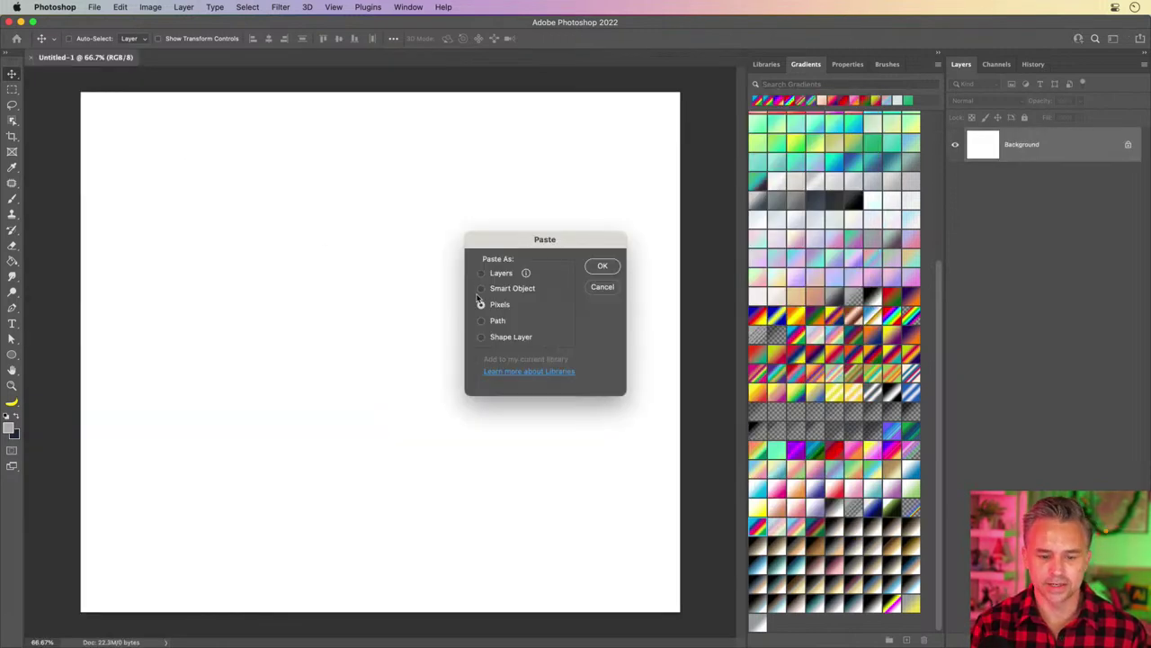
left_click(482, 321)
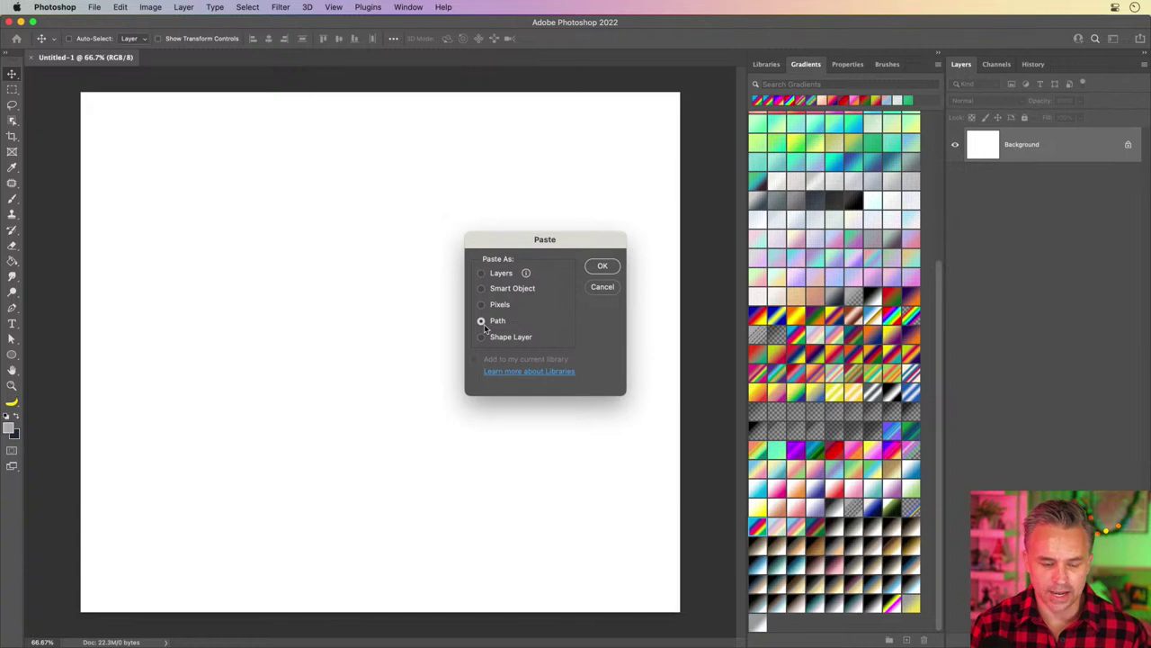
left_click(491, 339)
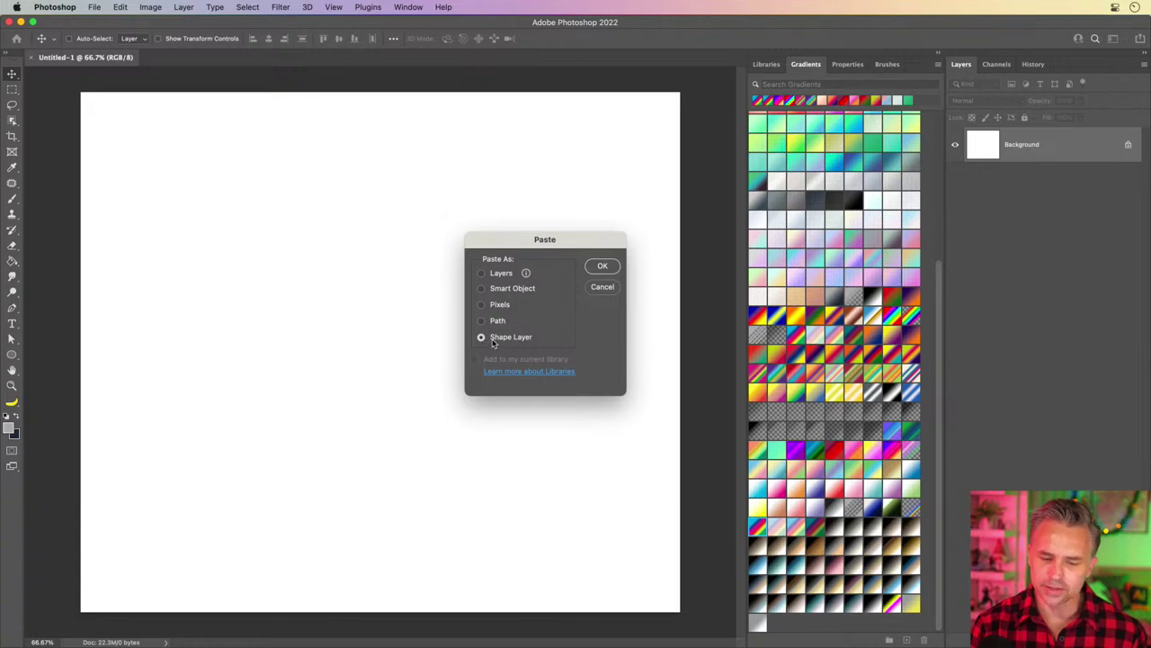
left_click(498, 322)
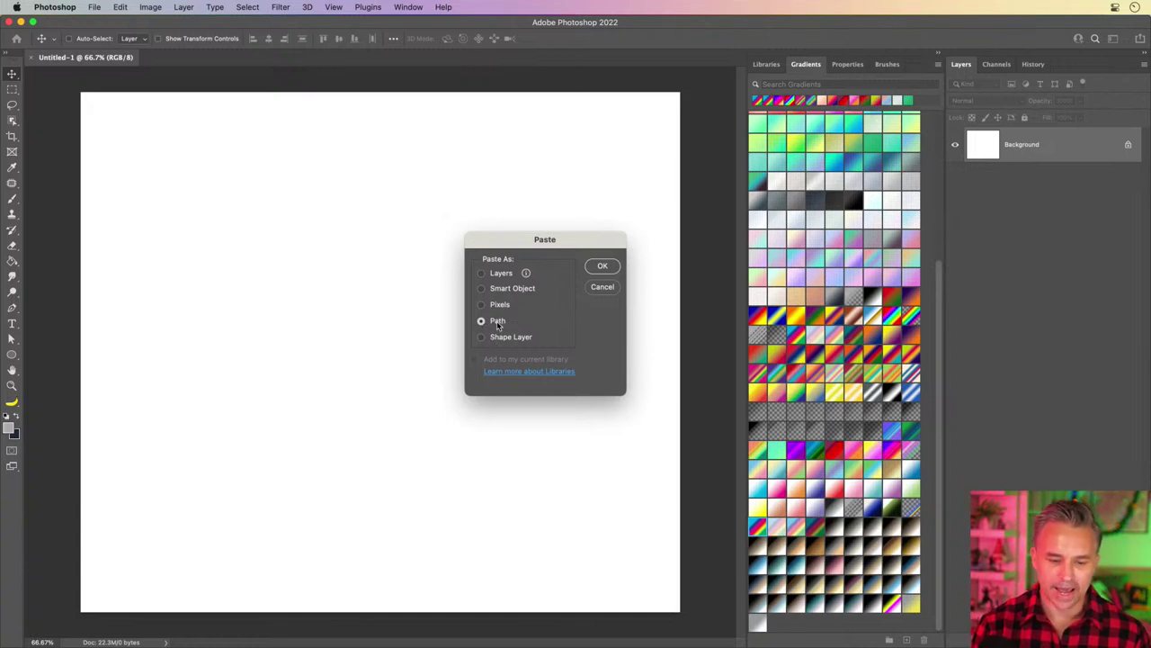
left_click(601, 267)
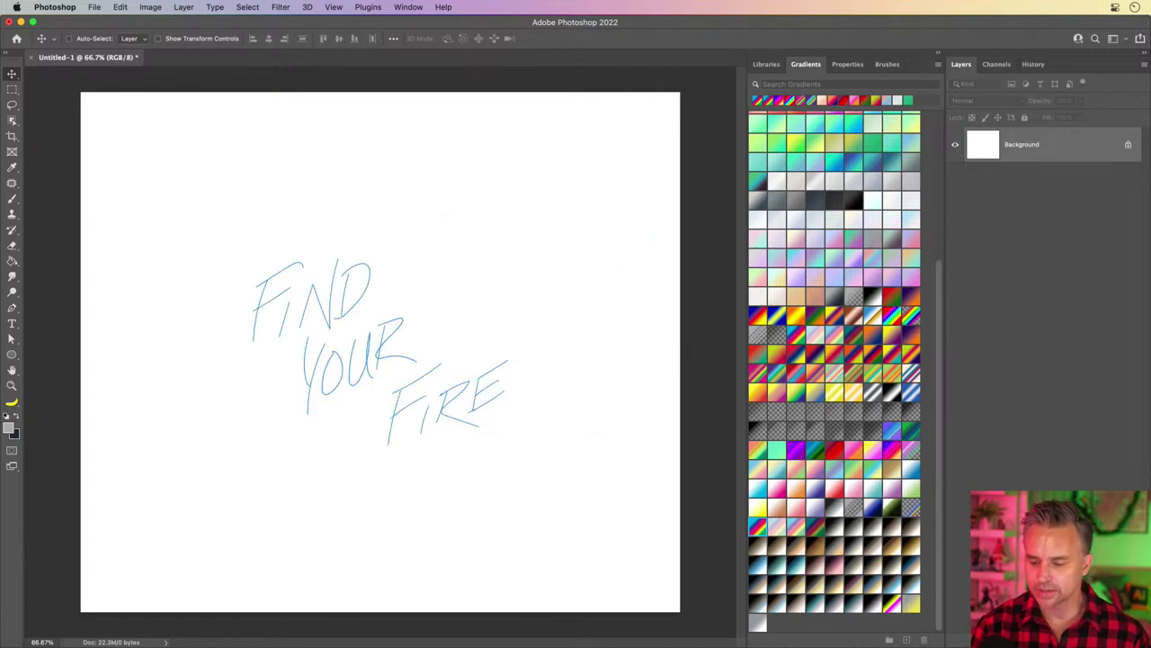
Add a new empty layer and show the list of paths beside the lettering on the canvas
key("super+shift+alt+n")
left_click(407, 7)
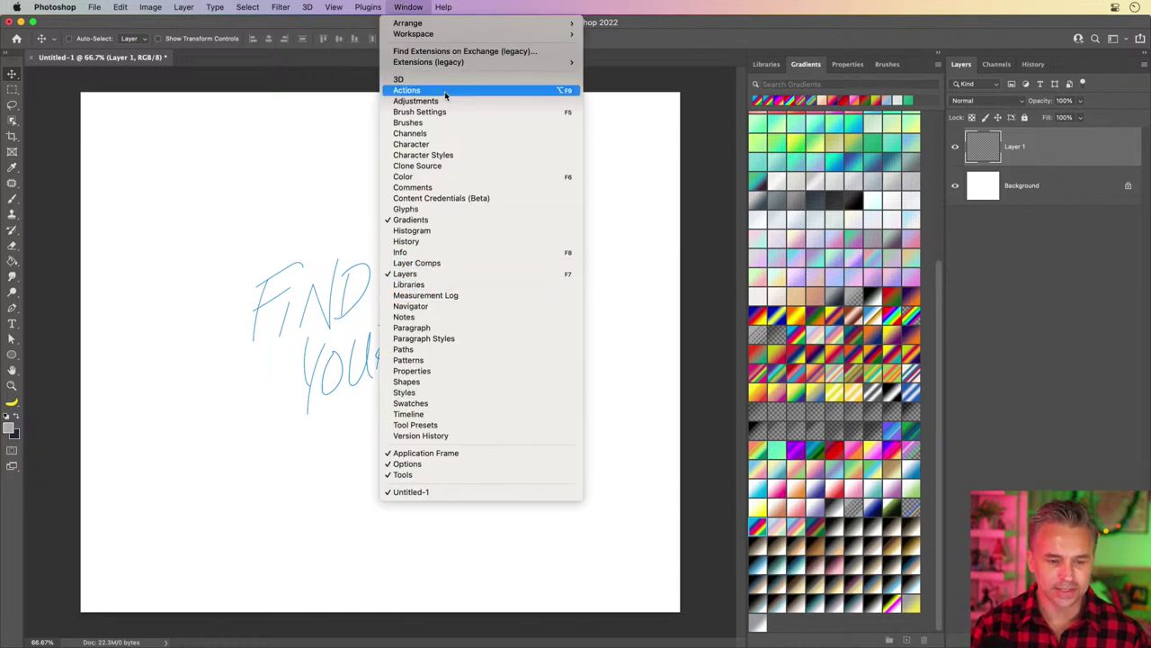
left_click(476, 349)
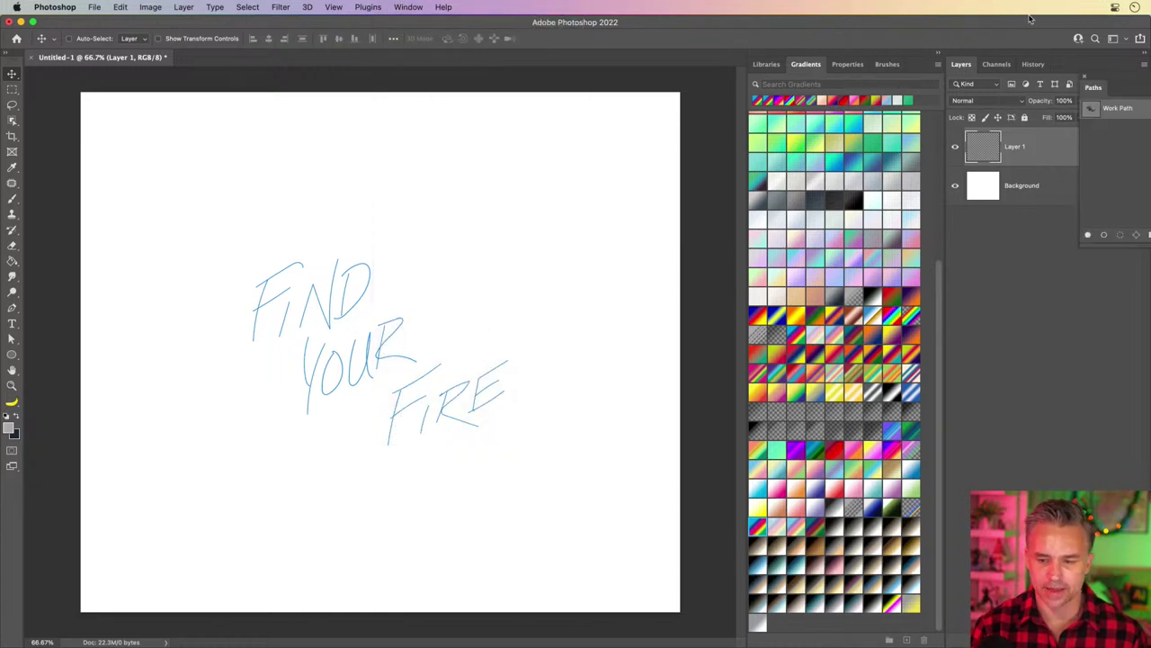
left_click_drag(1093, 87, 534, 183)
Save the lettering's Work Path under a name beginning with "Fin"
left_click(627, 187)
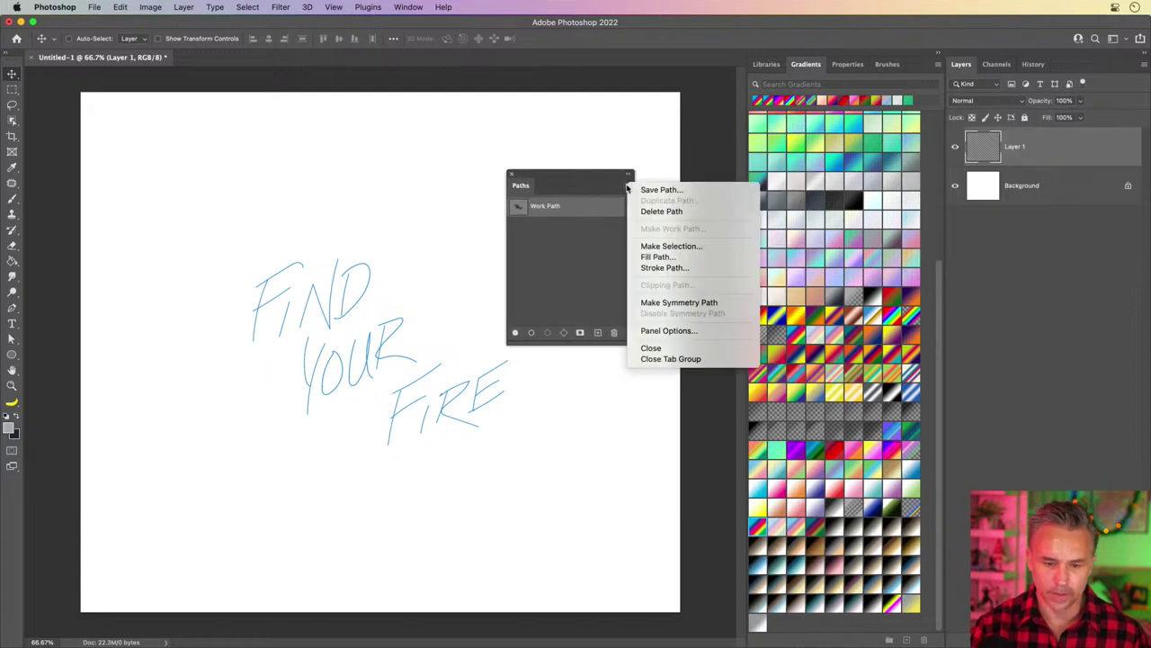
left_click(321, 238)
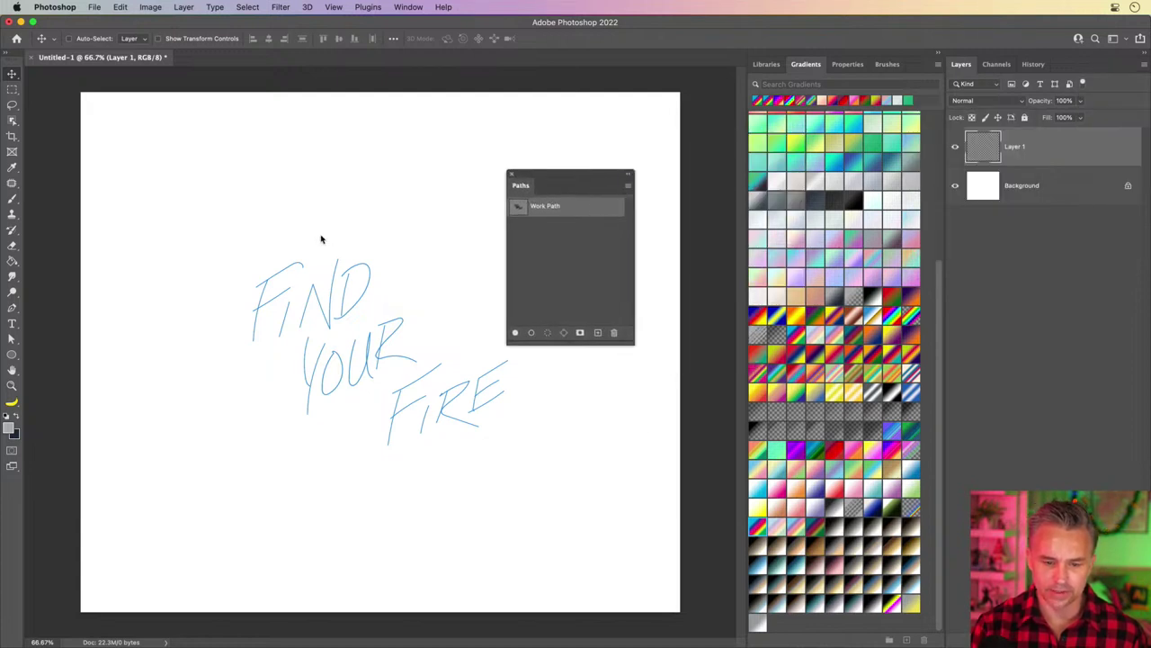
type("Fin")
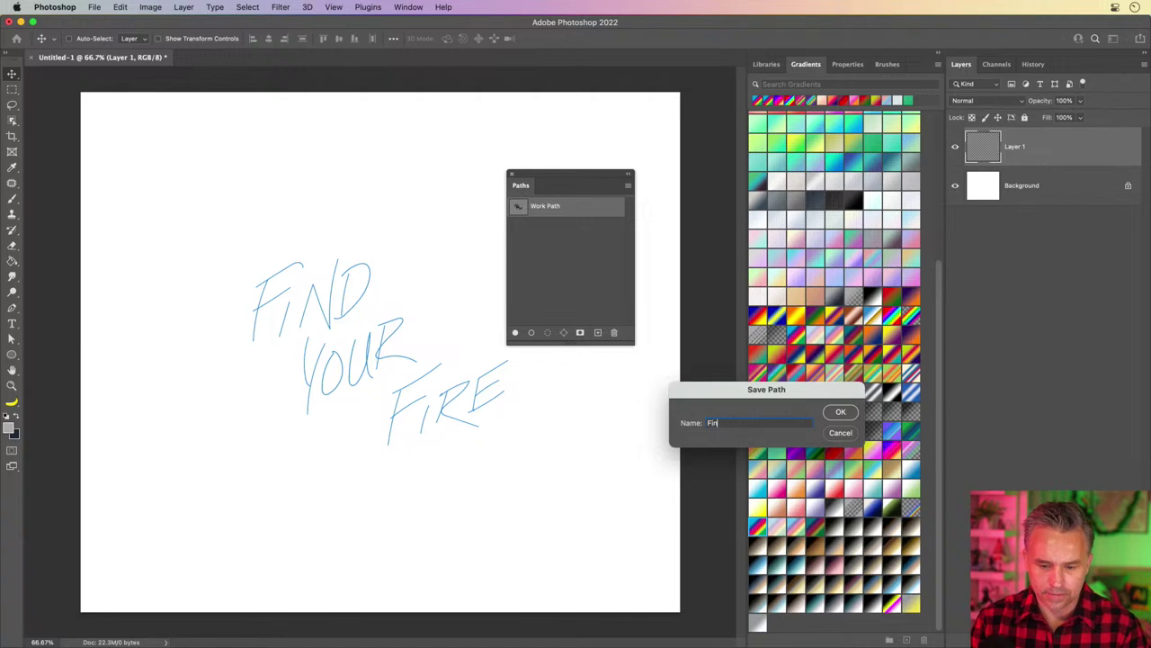
Save the work path under the name "Find your fire" and dock the floating Paths panel beside Layers, Channels and History
type("d your fire")
key("Return")
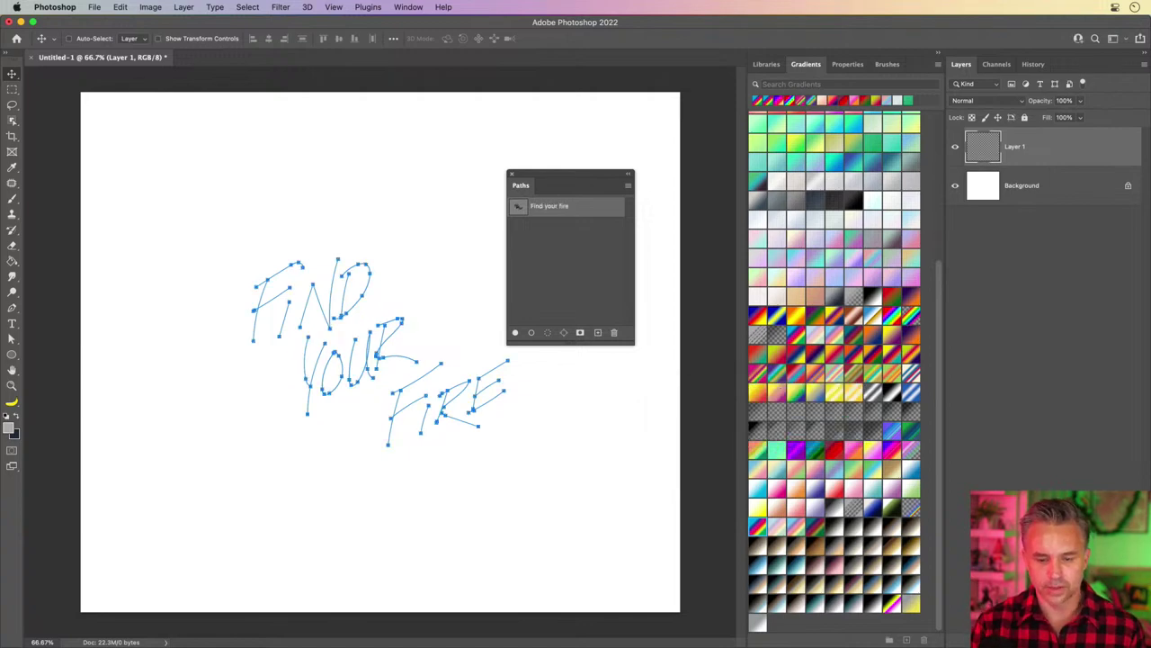
left_click_drag(522, 180, 1061, 68)
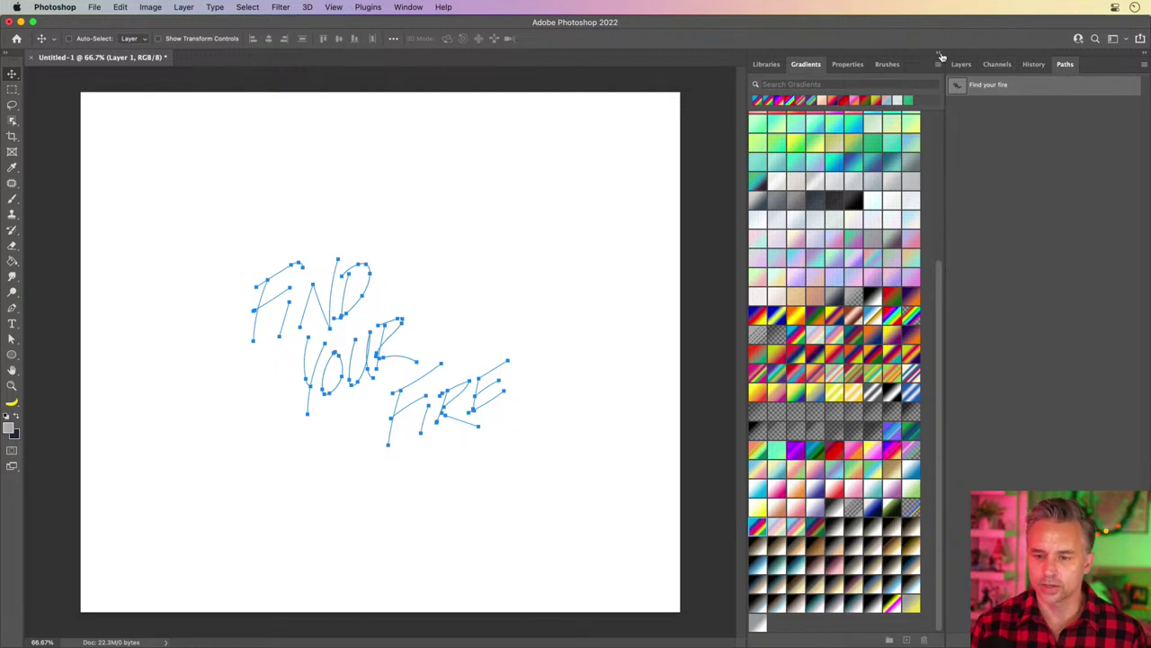
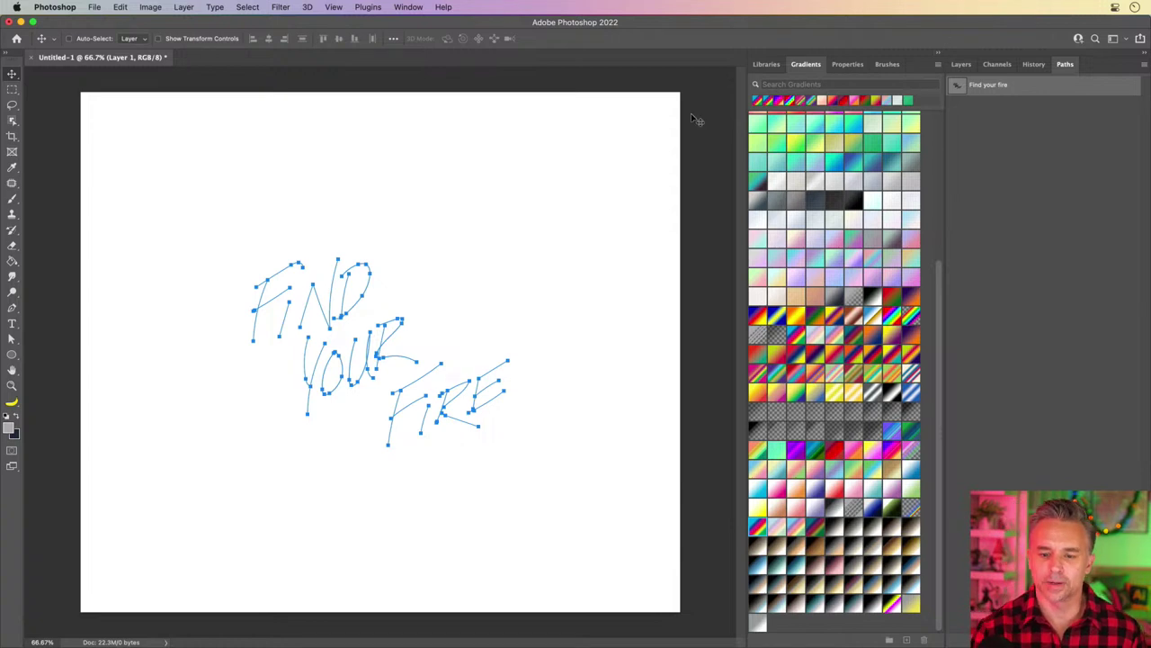
Scale the "Find your fire" path up from its centre to about 190% so the lettering spans most of the canvas width
key("super+shift+h")
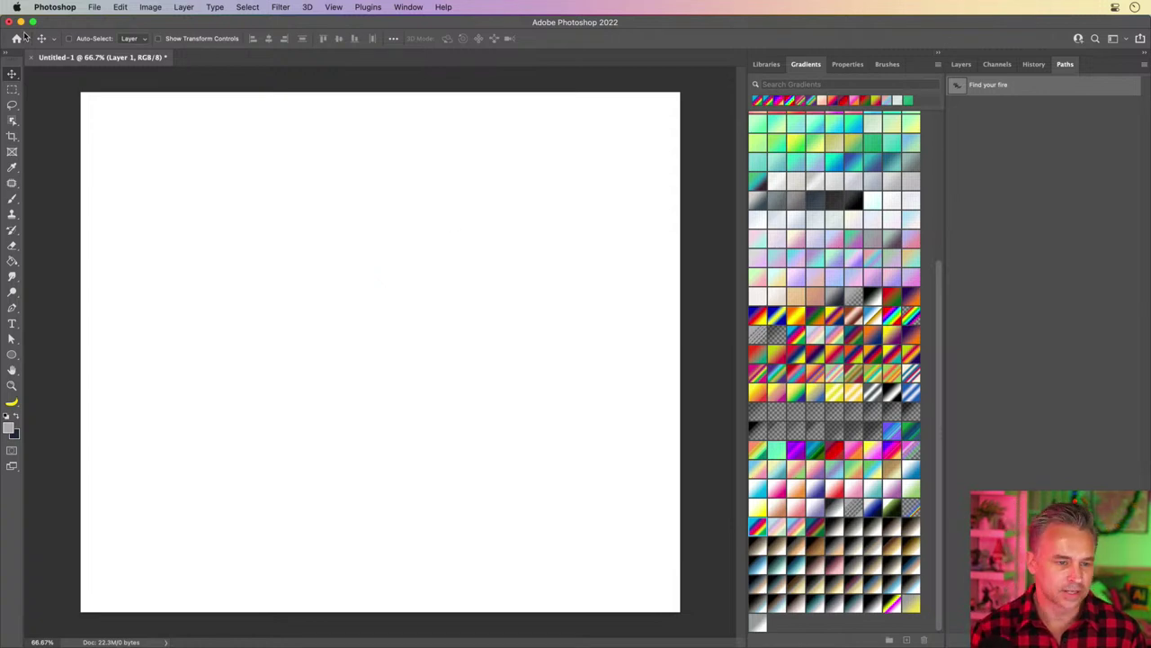
key("super+shift+h")
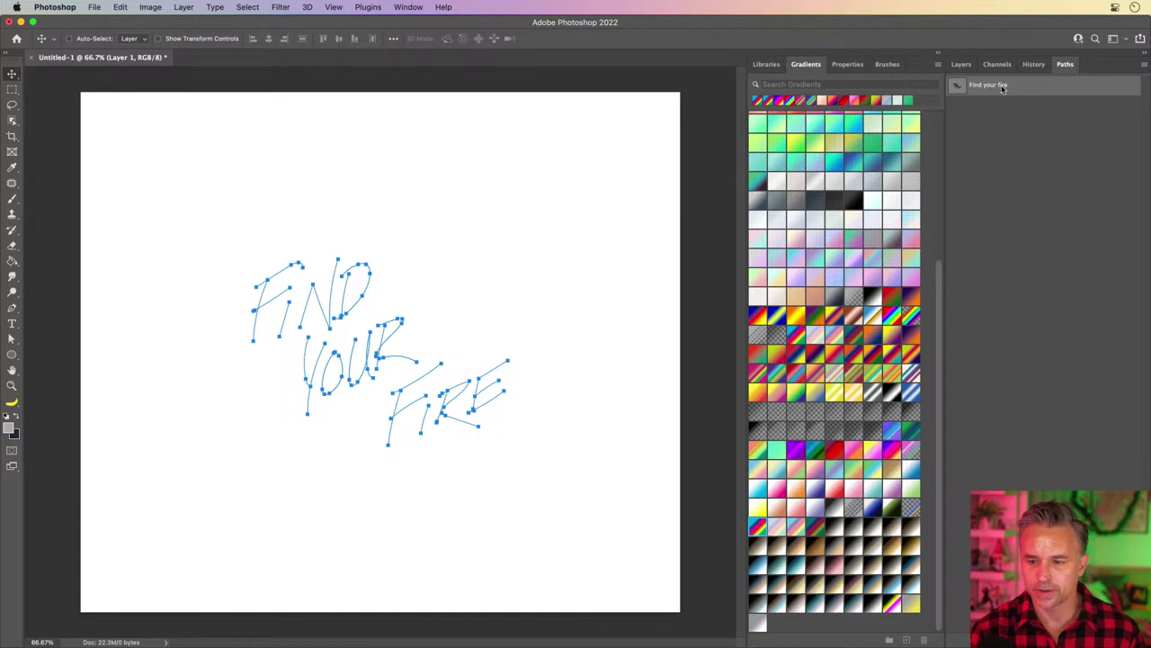
key("super+t")
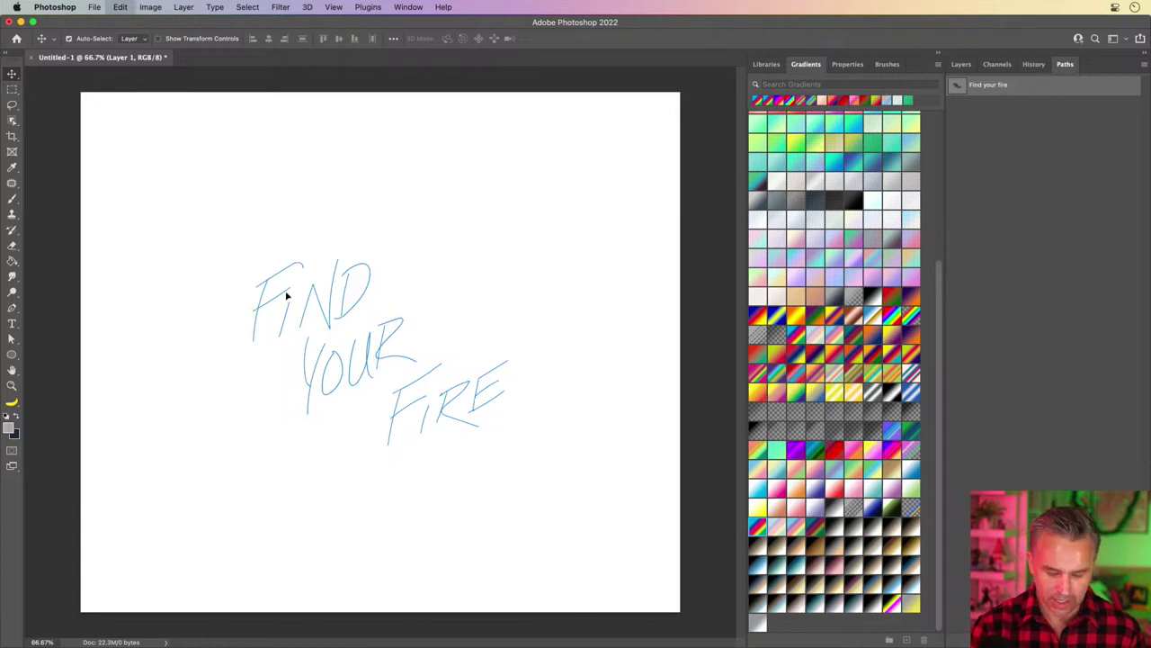
left_click_drag(250, 259, 131, 177)
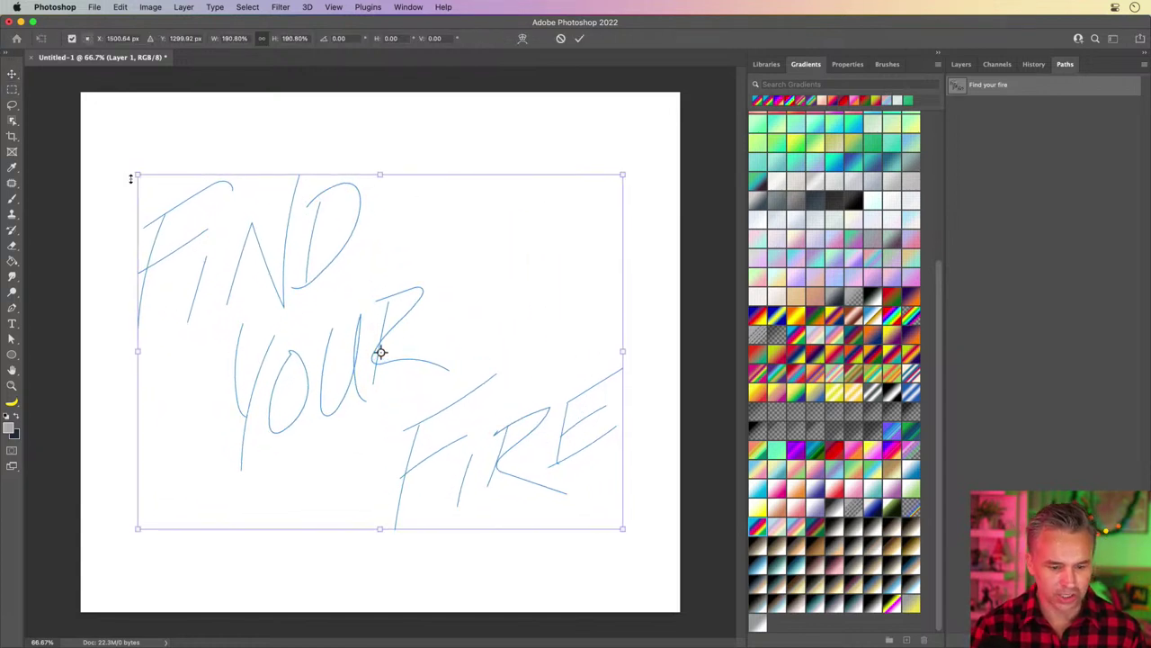
key("Return")
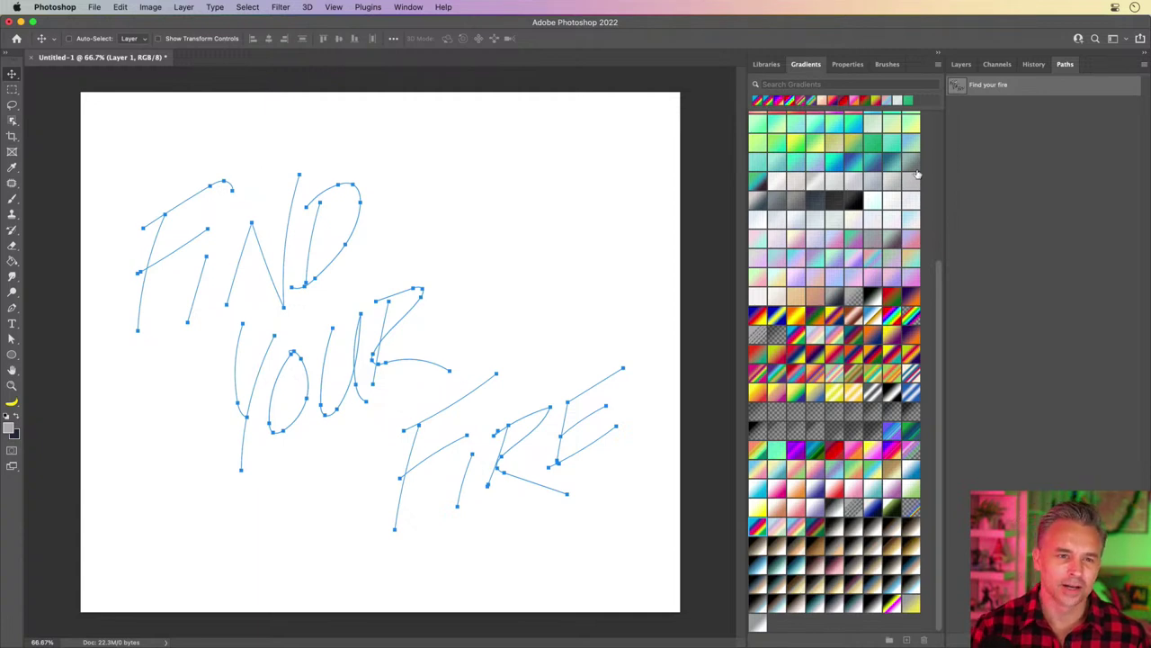
left_click(961, 64)
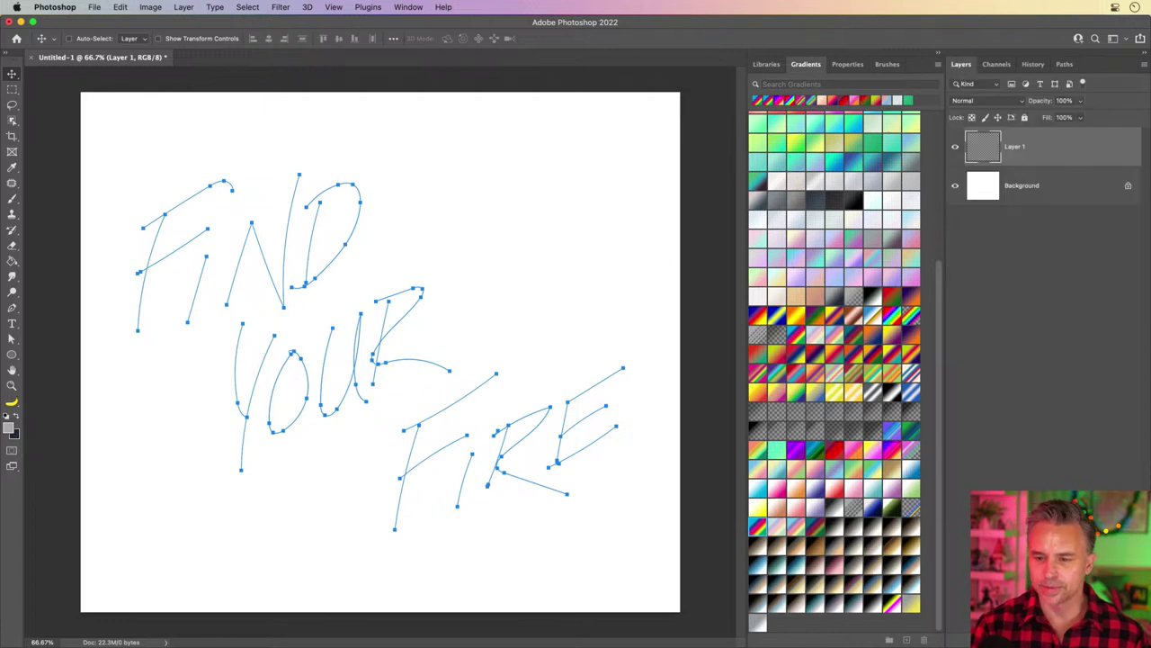
left_click(1065, 65)
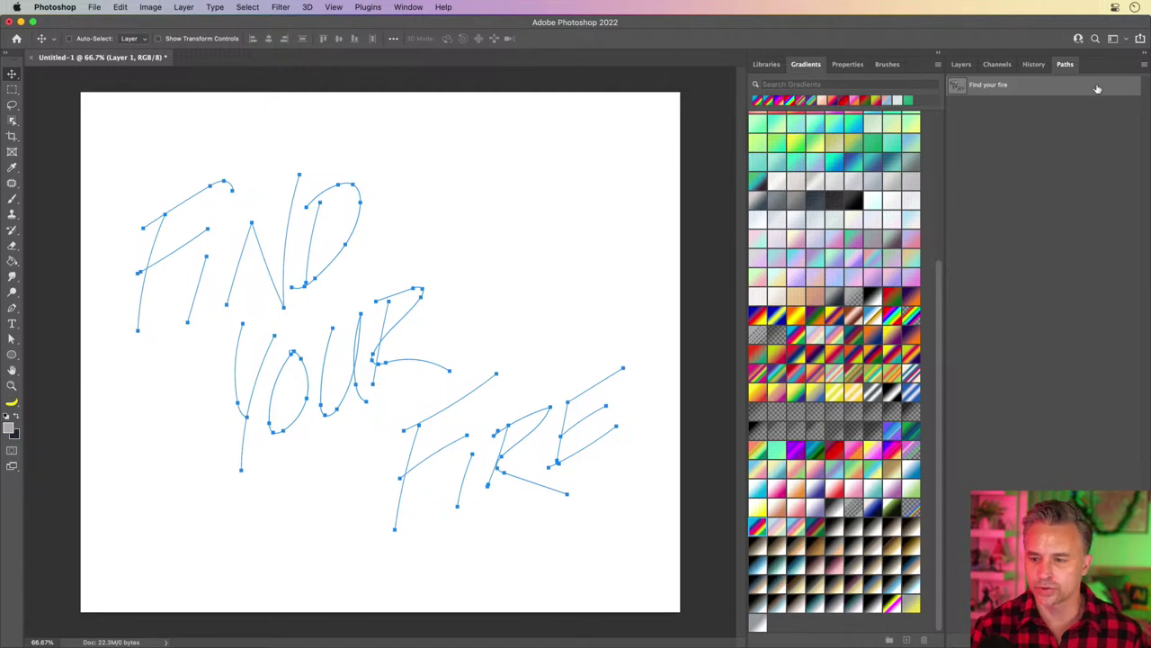
right_click(1035, 86)
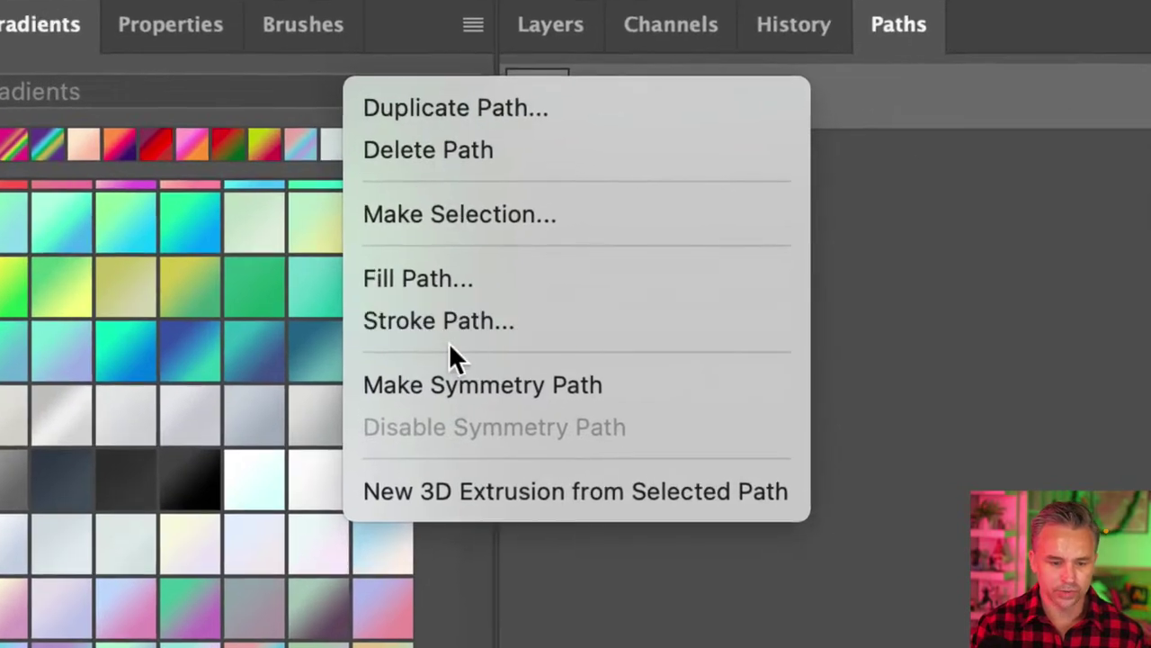
left_click(444, 326)
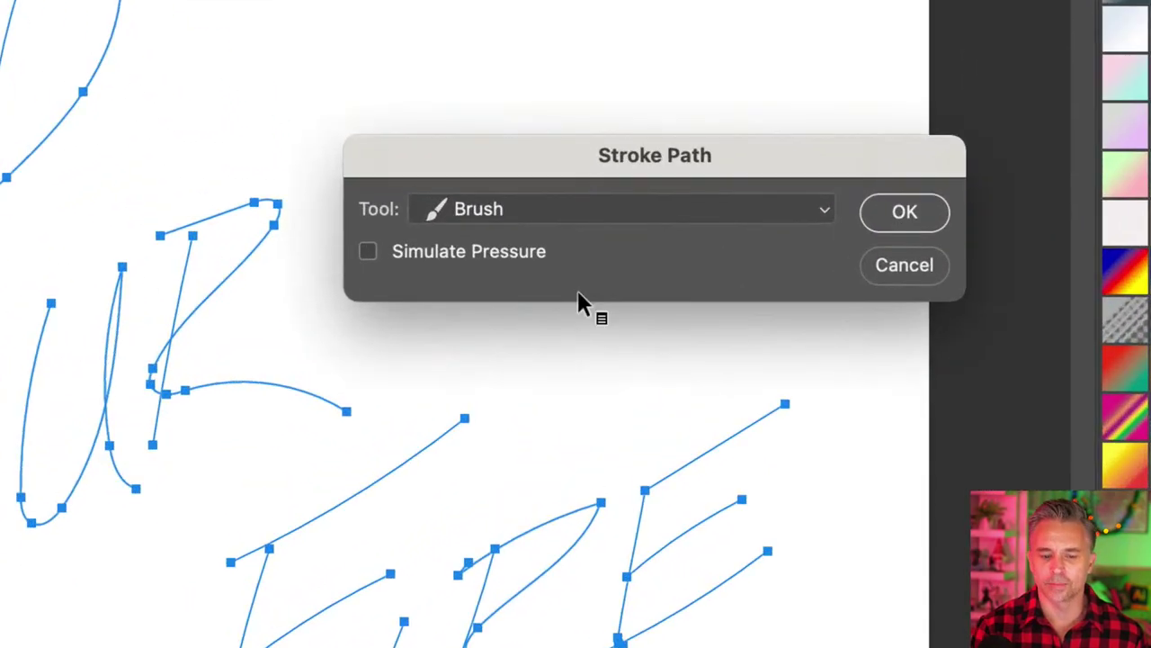
left_click(574, 290)
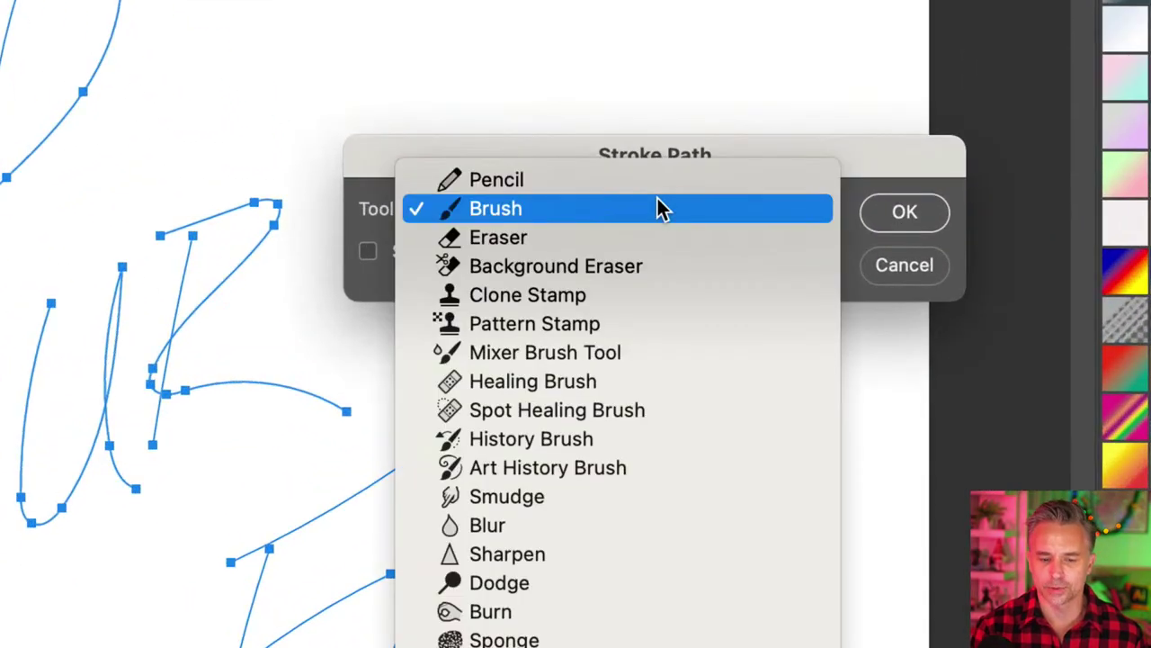
left_click(656, 208)
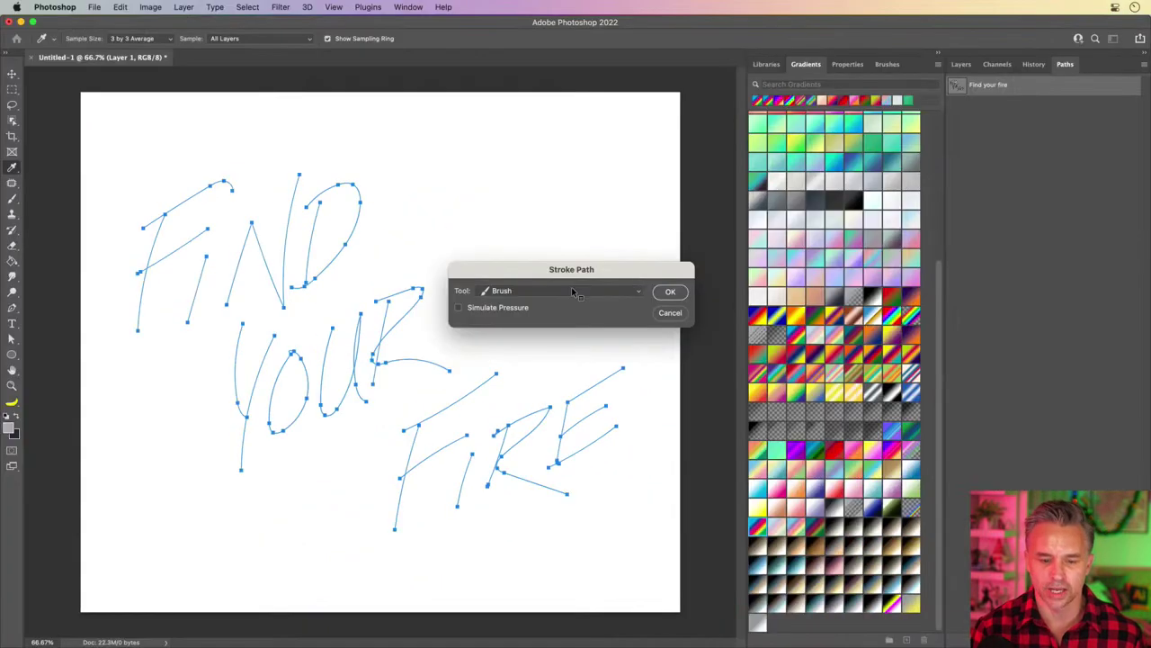
left_click(669, 313)
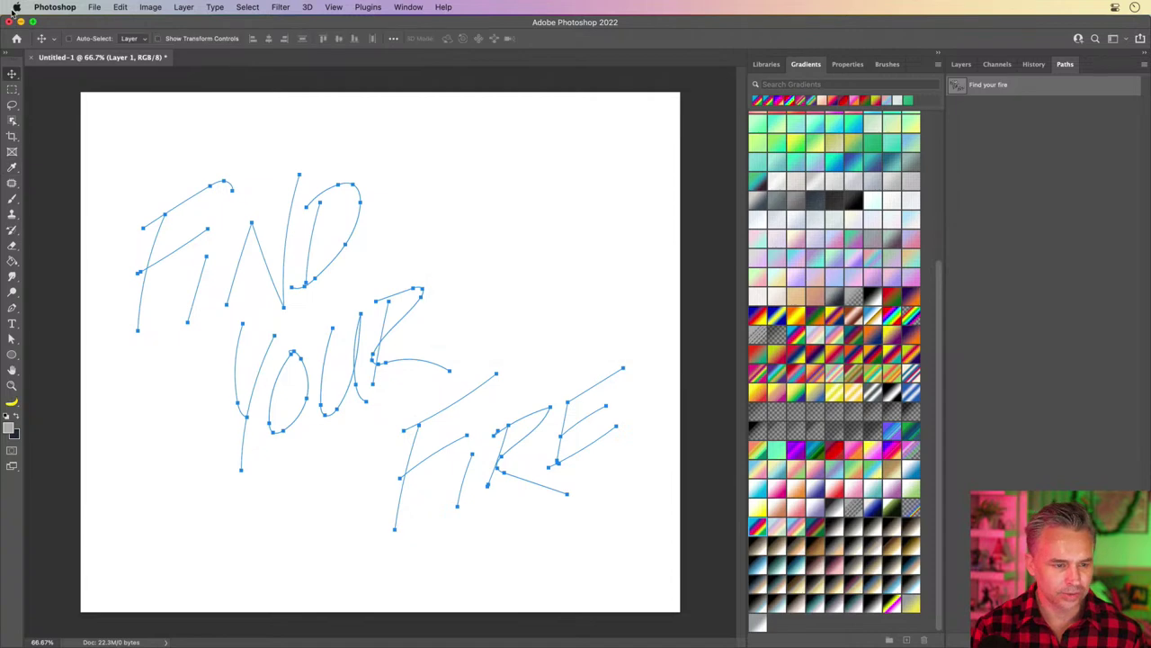
Switch to Illustrator, copy the whole colored-squares artwork from Design.aic, and return to the Photoshop document
left_click(254, 634)
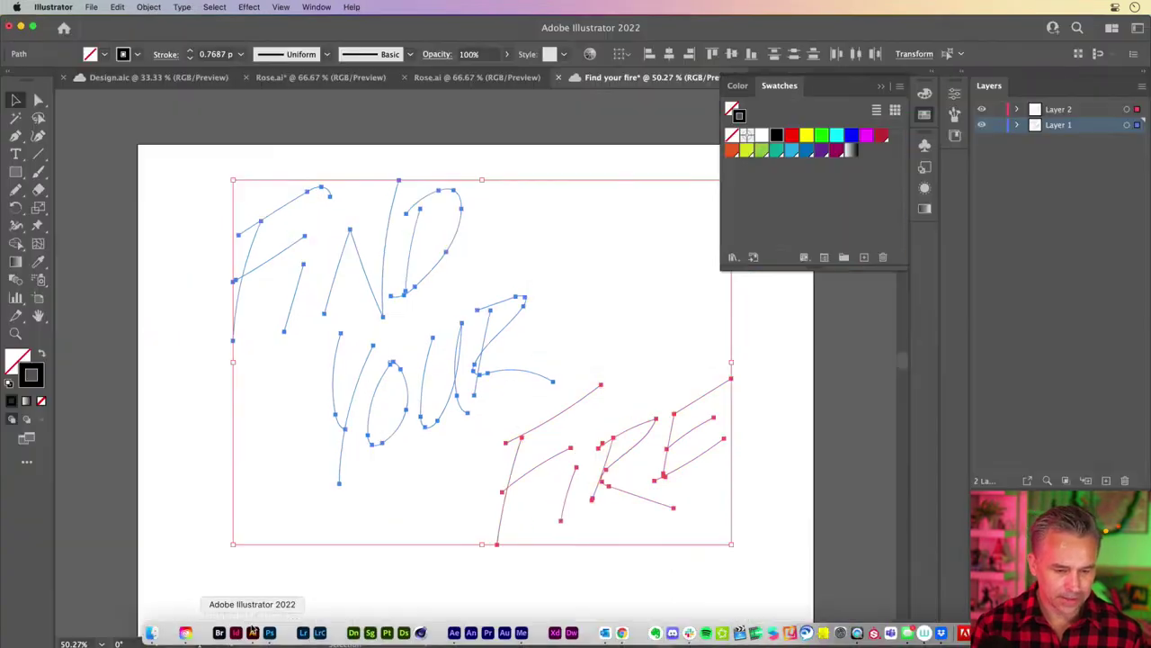
left_click(154, 83)
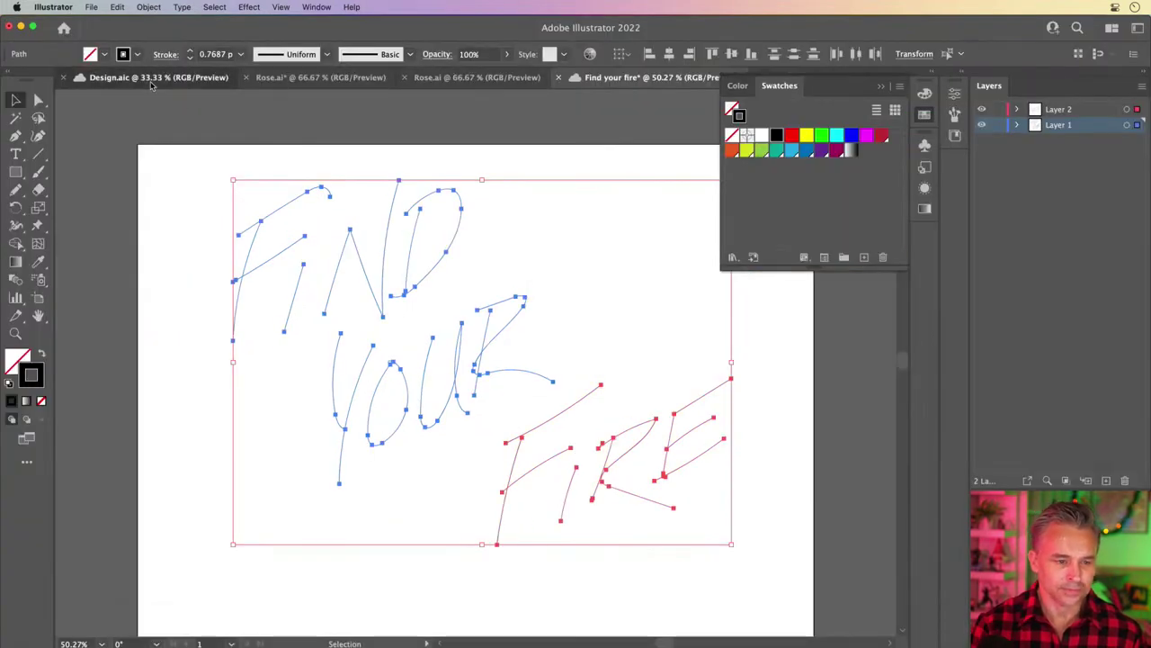
key("super+a")
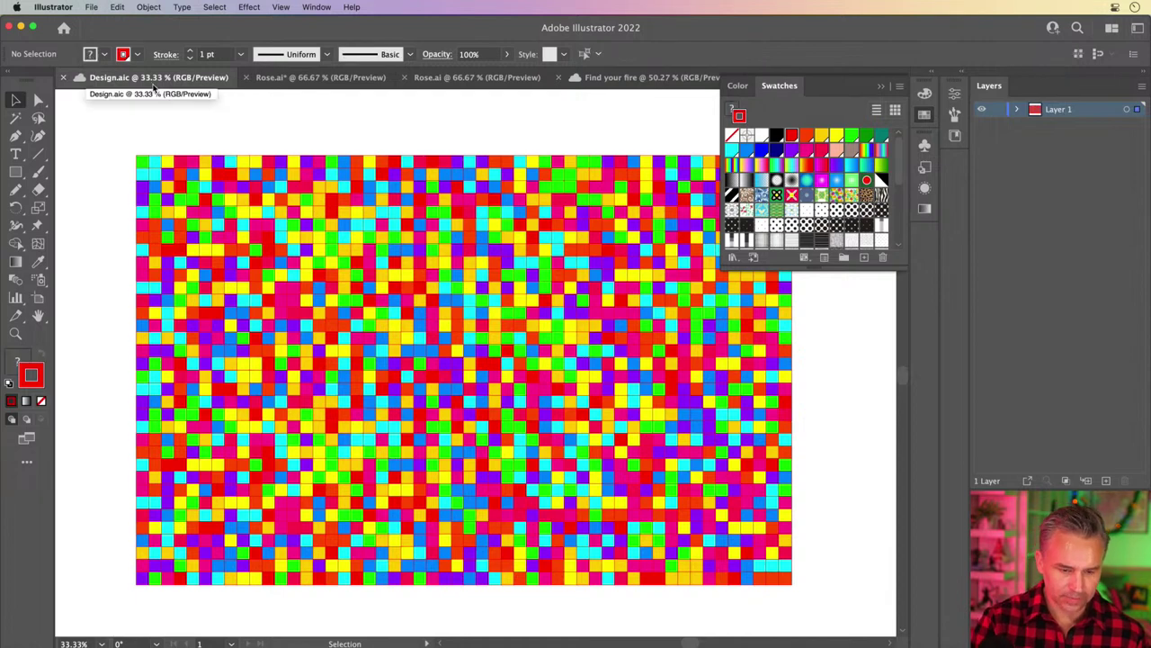
left_click(21, 27)
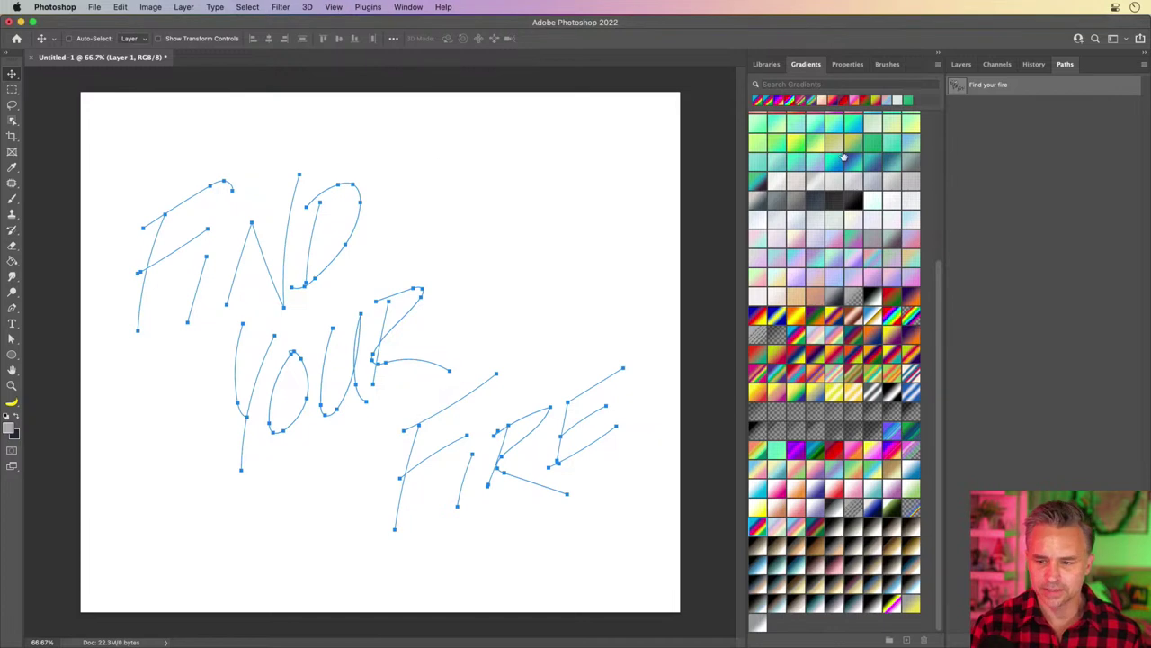
Paste the copied squares artwork as pixels directly above the Background and scale it to about 157.56% so it covers the canvas
left_click(962, 64)
left_click(1008, 181)
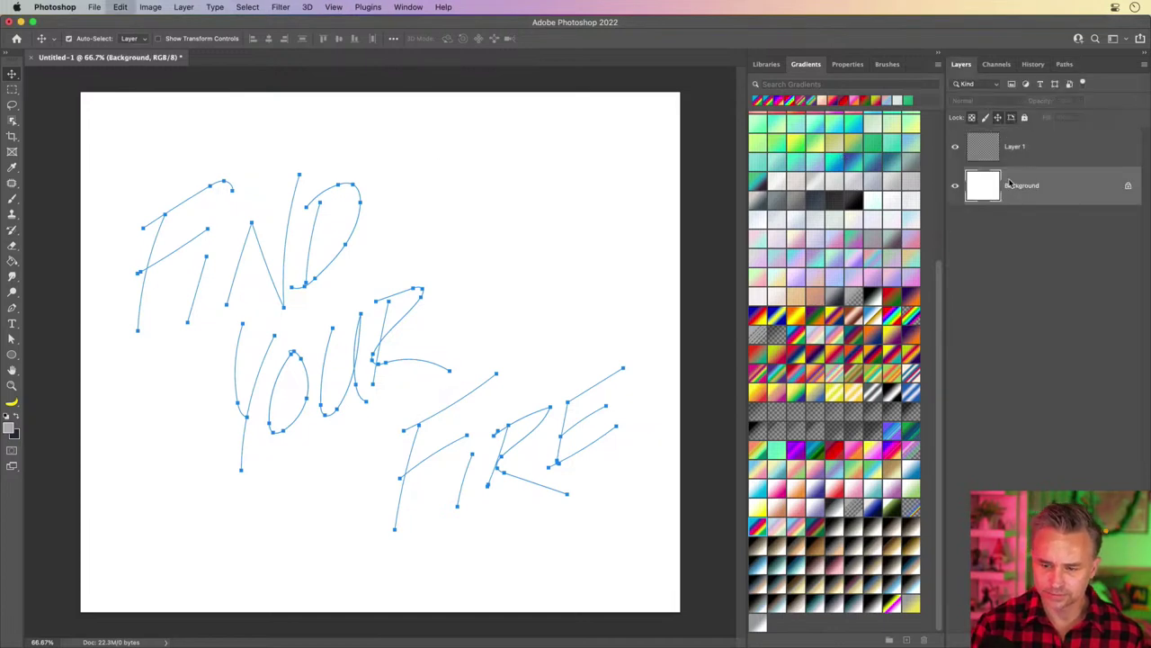
key("super+v")
left_click(483, 304)
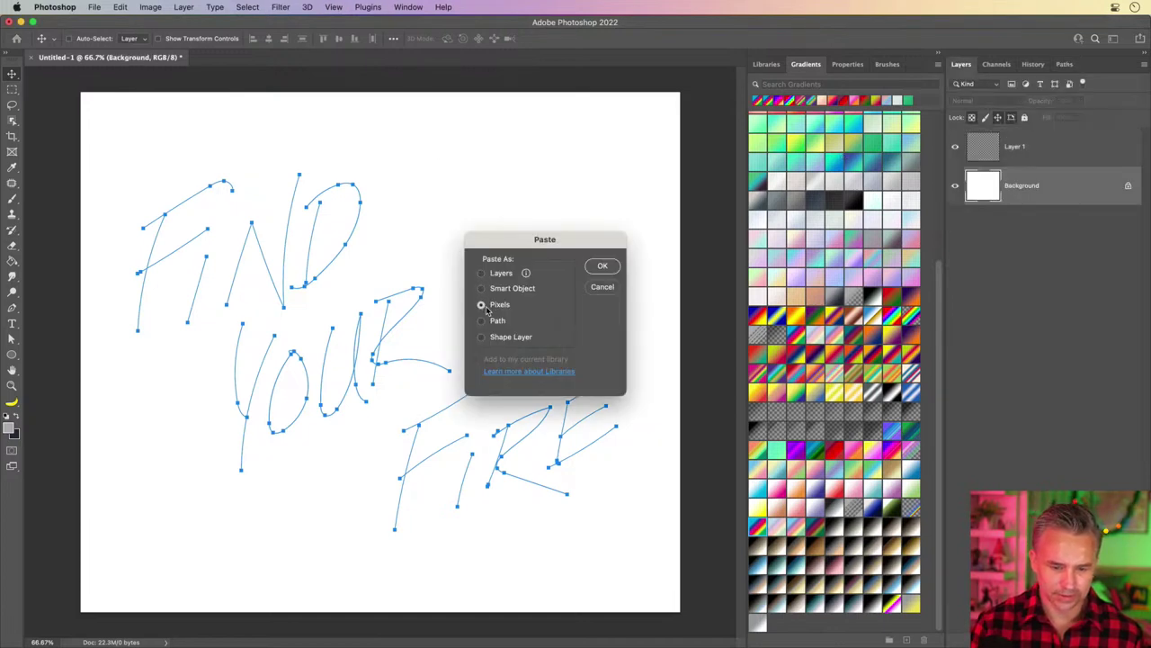
key("Return")
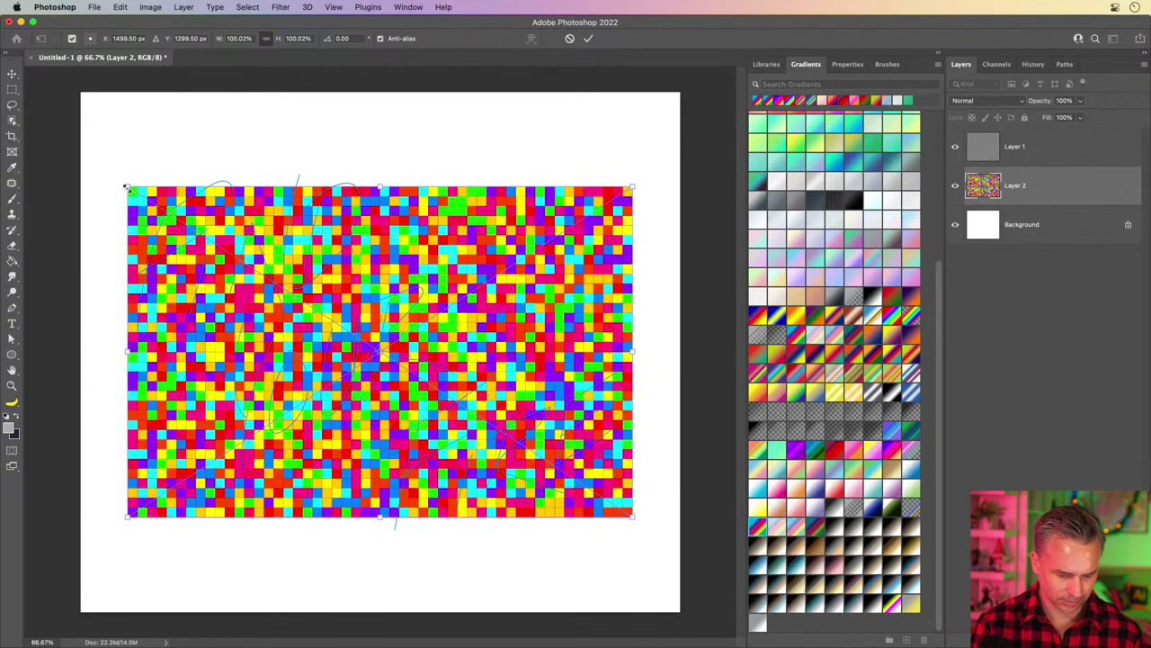
left_click_drag(127, 188, 9, 50)
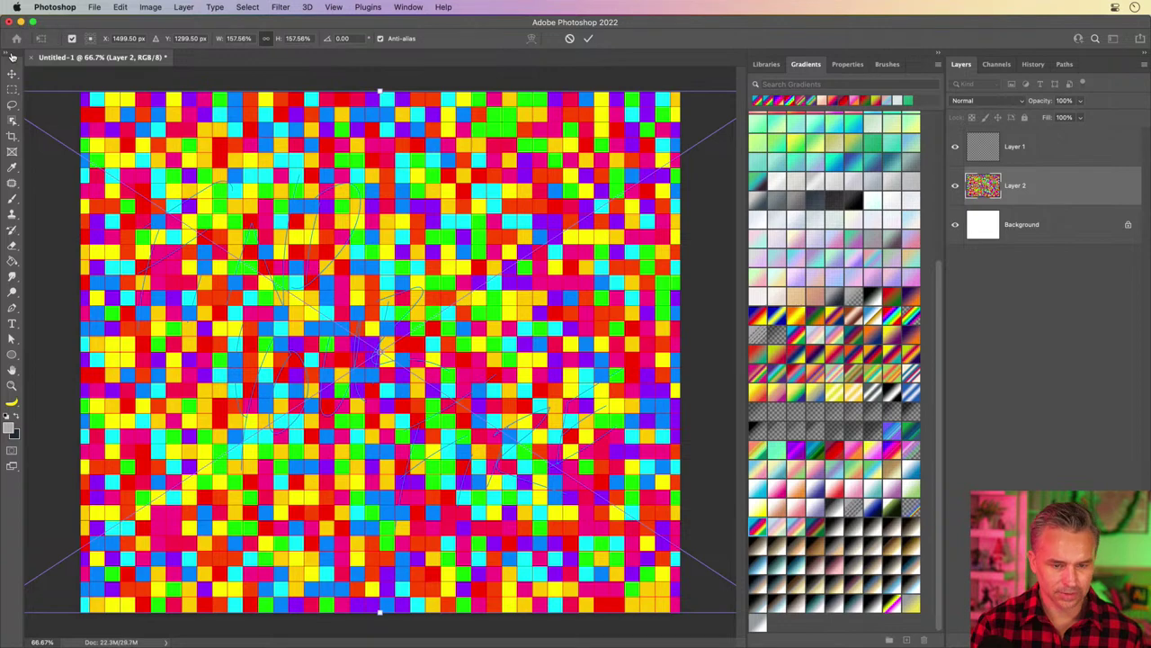
key("Return")
Stroke the "Find your fire" path on Layer 1 with the Brush tool and hide the path outline
left_click(1019, 157)
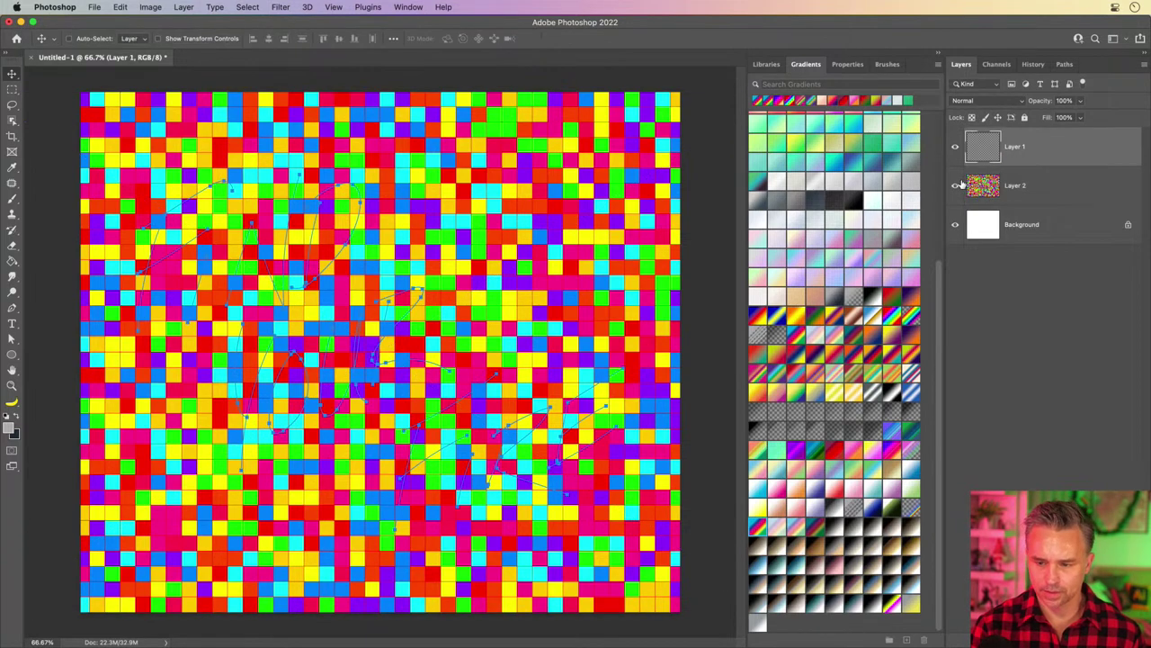
left_click(956, 187)
left_click(955, 187)
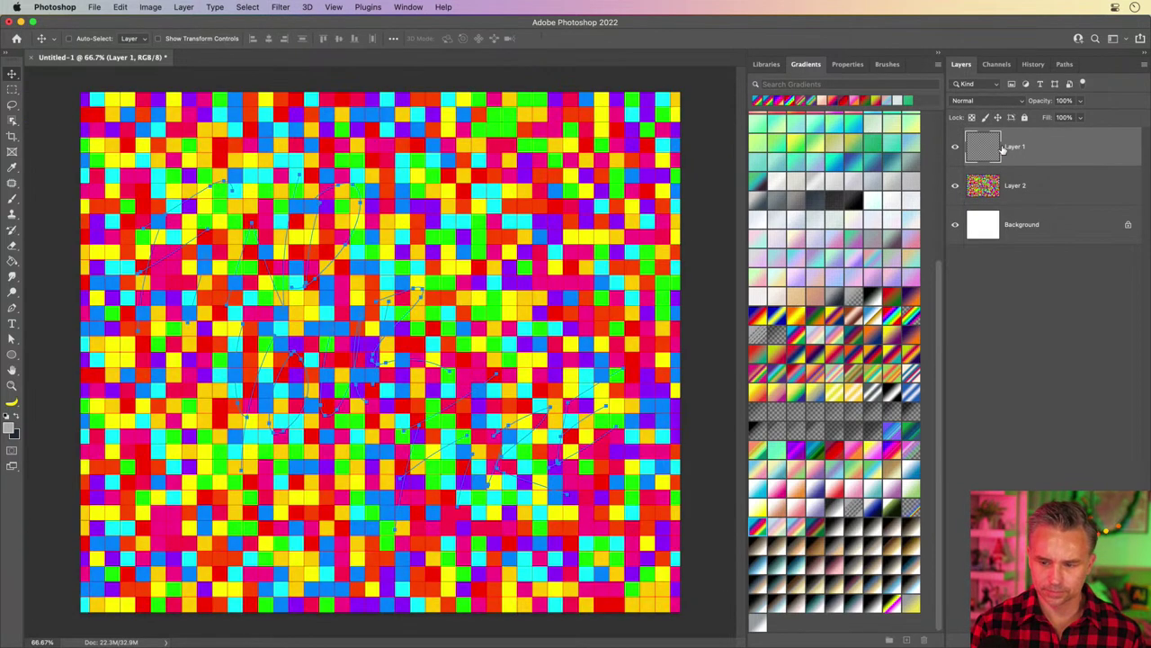
left_click(1063, 65)
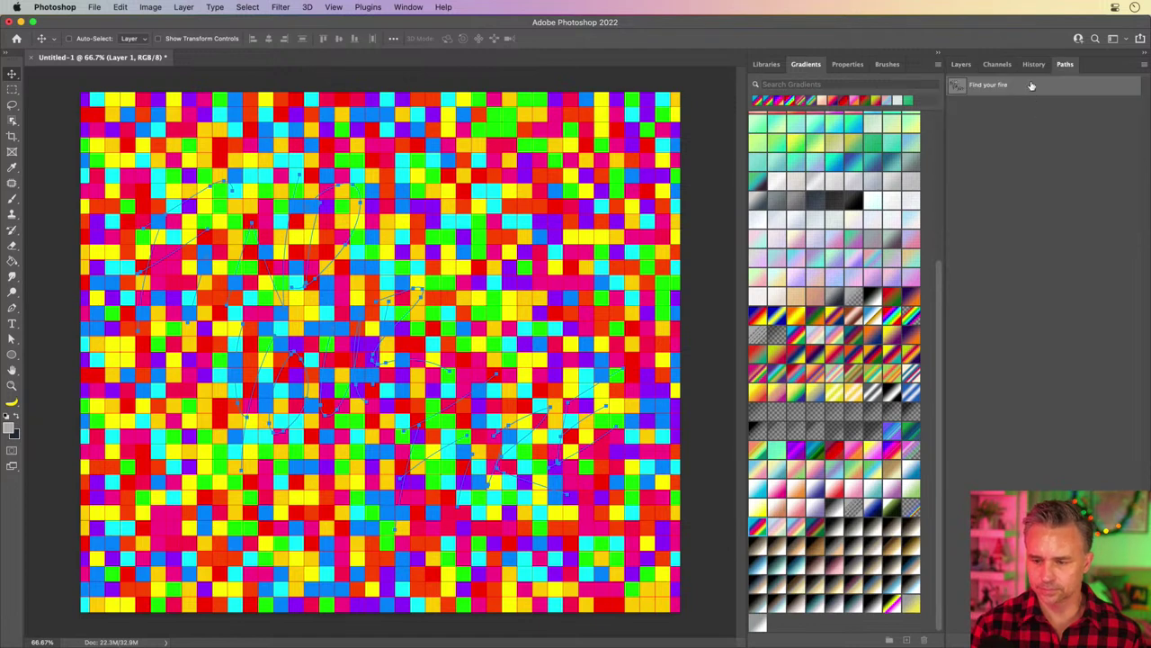
right_click(1030, 86)
left_click(980, 153)
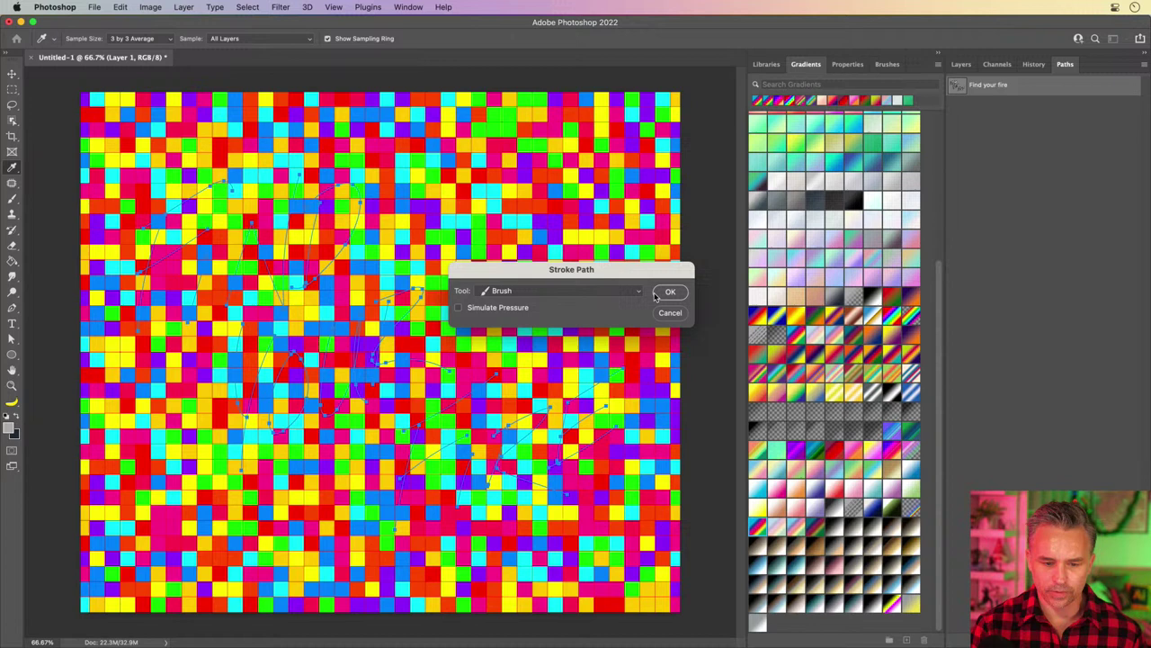
left_click(486, 308)
left_click(671, 293)
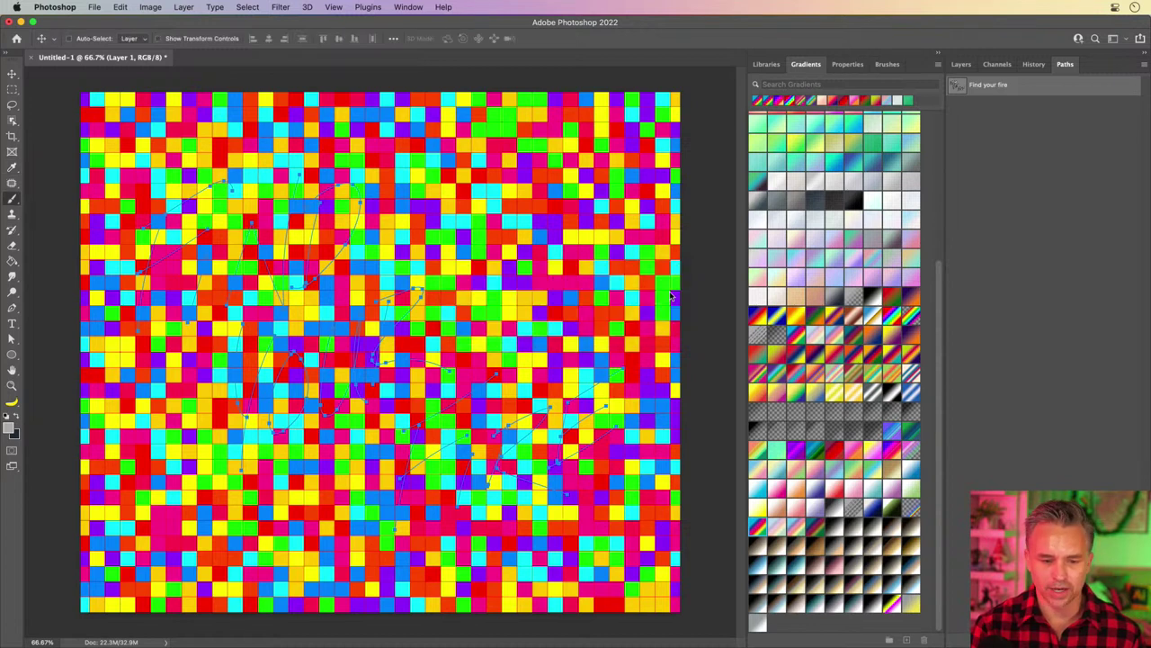
key("super+h")
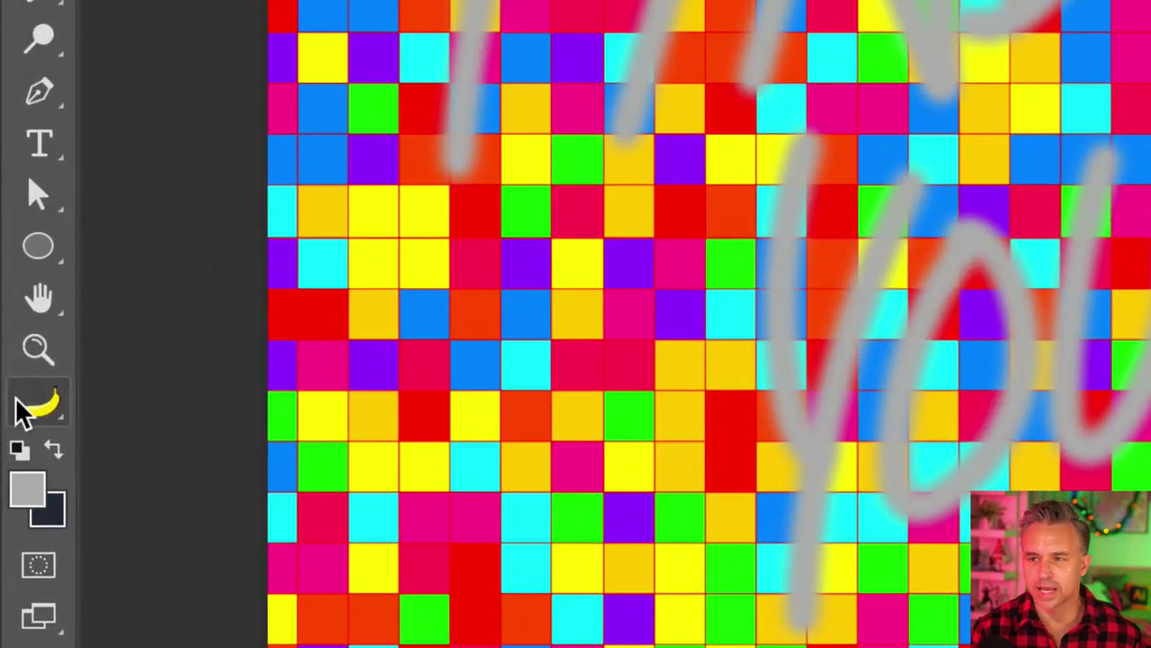
Set the foreground color to black
left_click(27, 493)
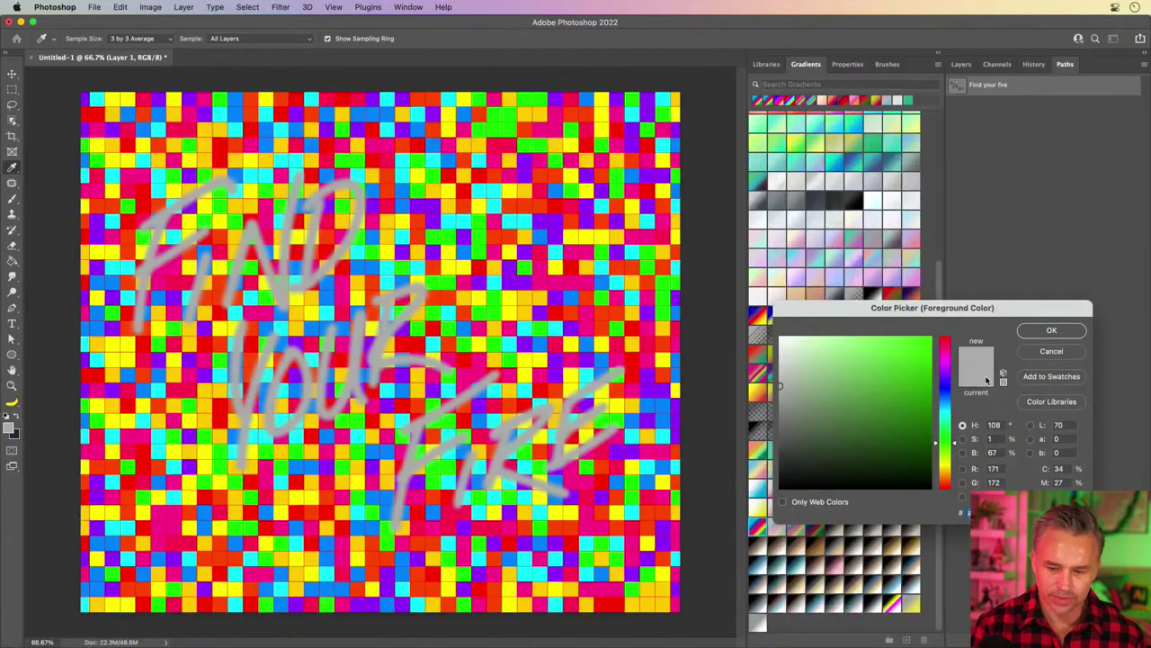
left_click_drag(811, 359, 747, 306)
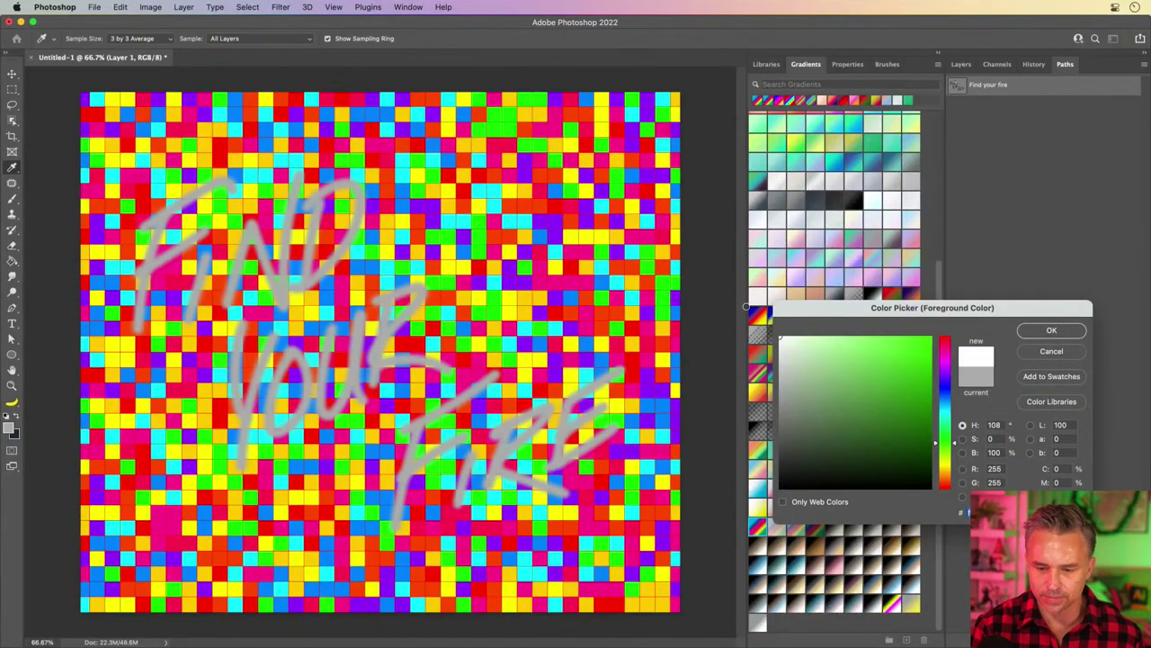
left_click(1034, 331)
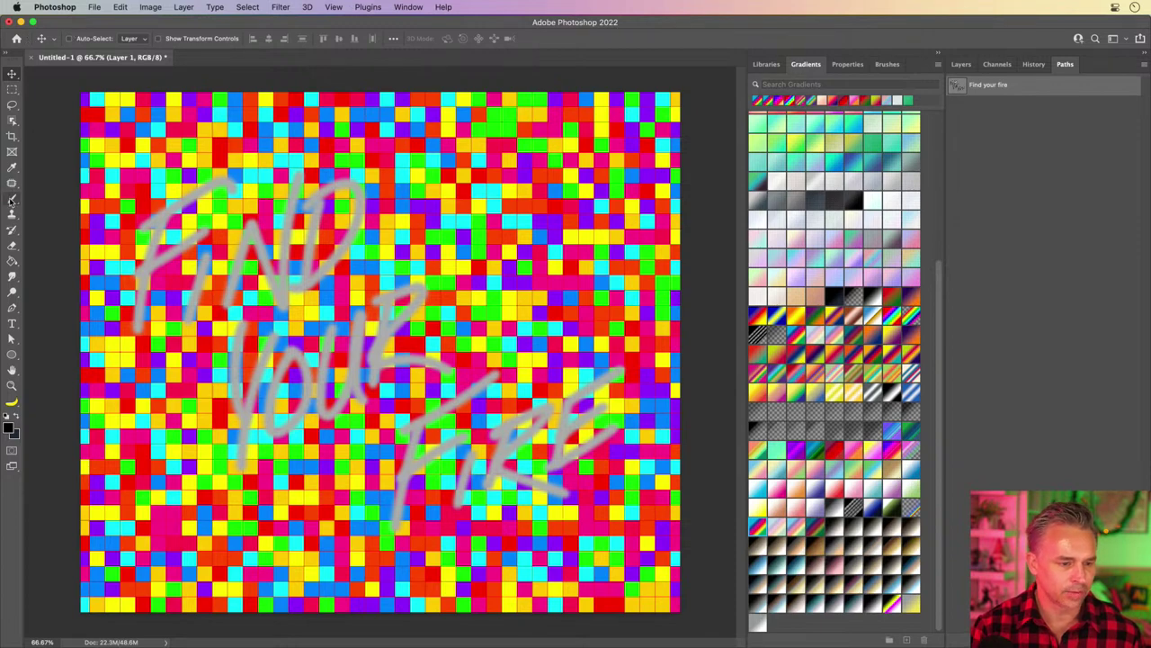
Choose the Dry Media preset "Kyle's Dry Media - Pastel Soft Square 4" for the Brush tool
key("b")
left_click(84, 41)
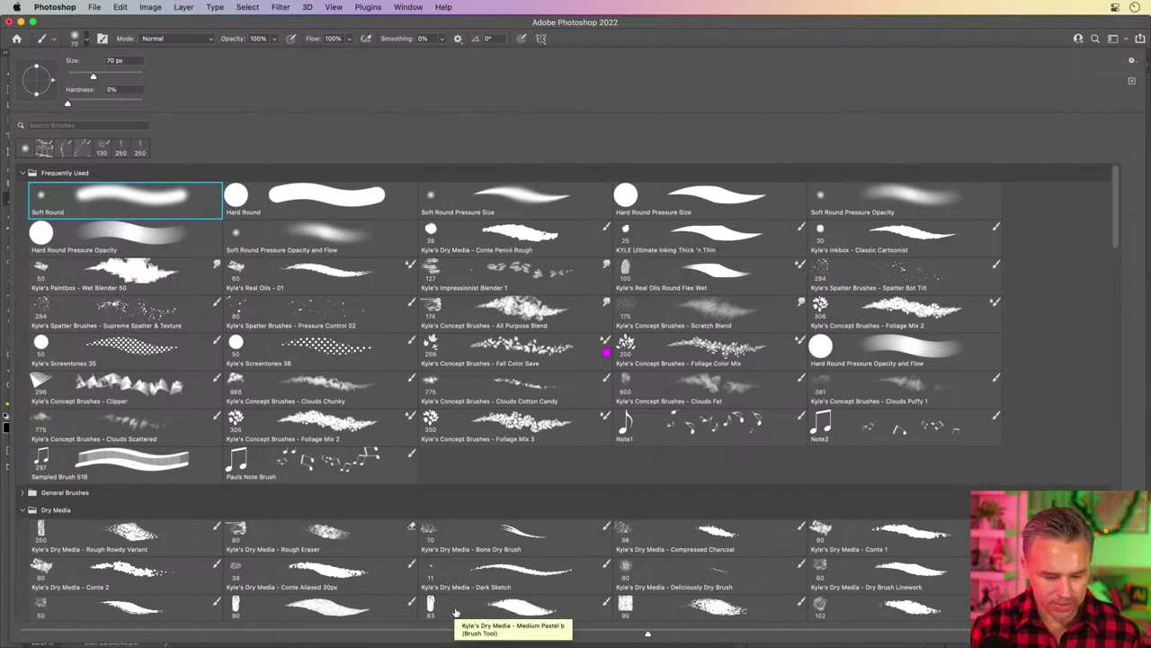
scroll(455, 615, "down", 2)
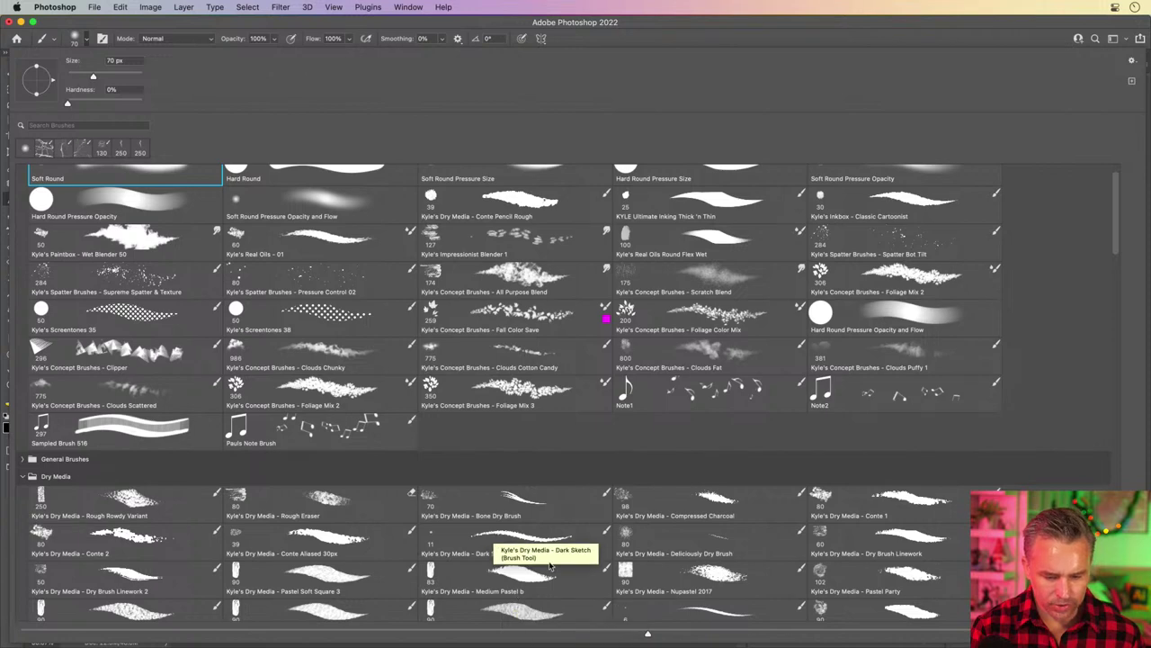
scroll(504, 601, "down", 2)
left_click(467, 577)
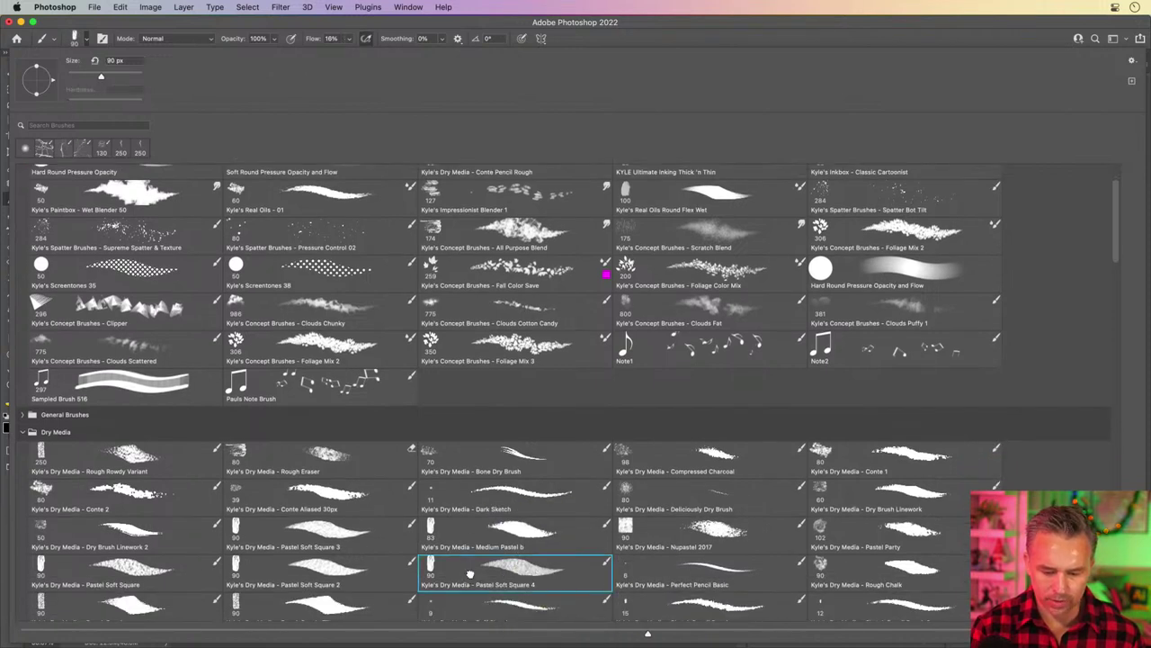
Confirm the "Kyle's Dry Media - Pastel Soft Square 4" brush and clear the earlier gray lettering from Layer 1
double_click(469, 573)
mouse_move(362, 161)
left_mouse_down()
mouse_move(460, 169)
mouse_move(630, 257)
mouse_move(534, 274)
left_mouse_up()
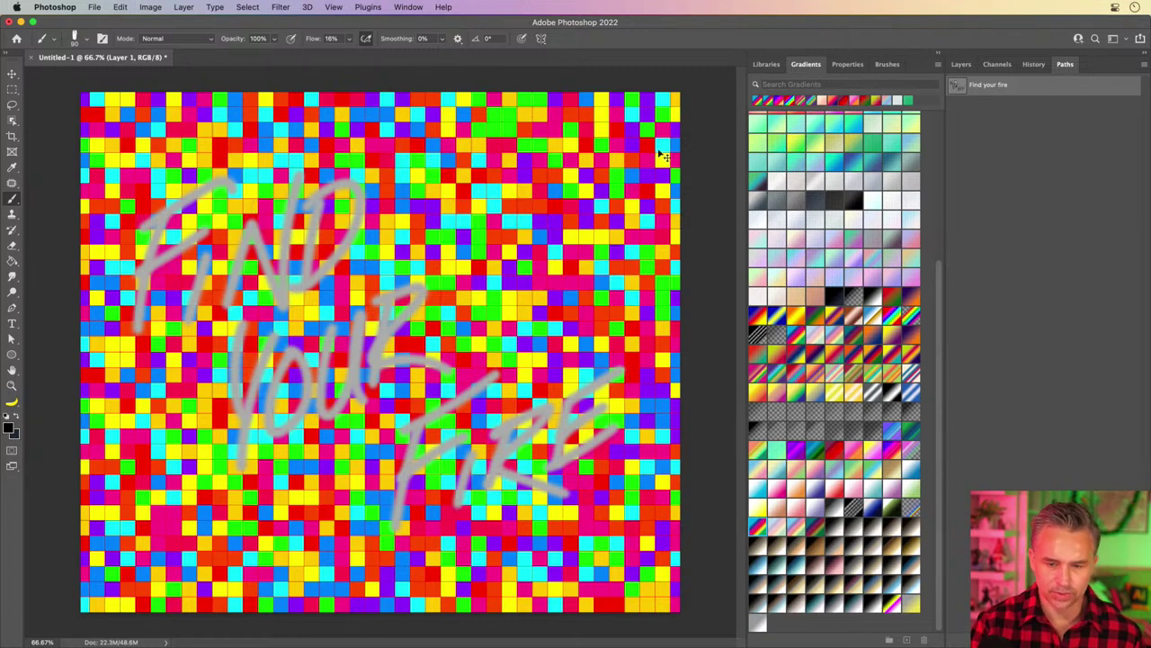
key("super+z")
left_click(961, 63)
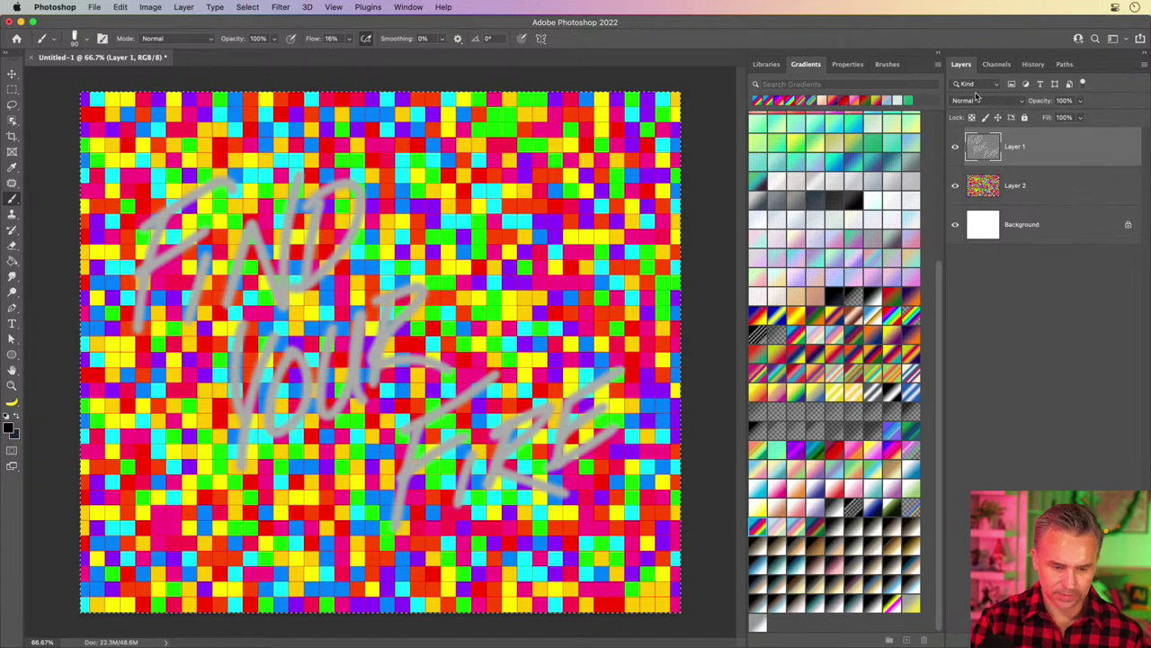
key("super+z")
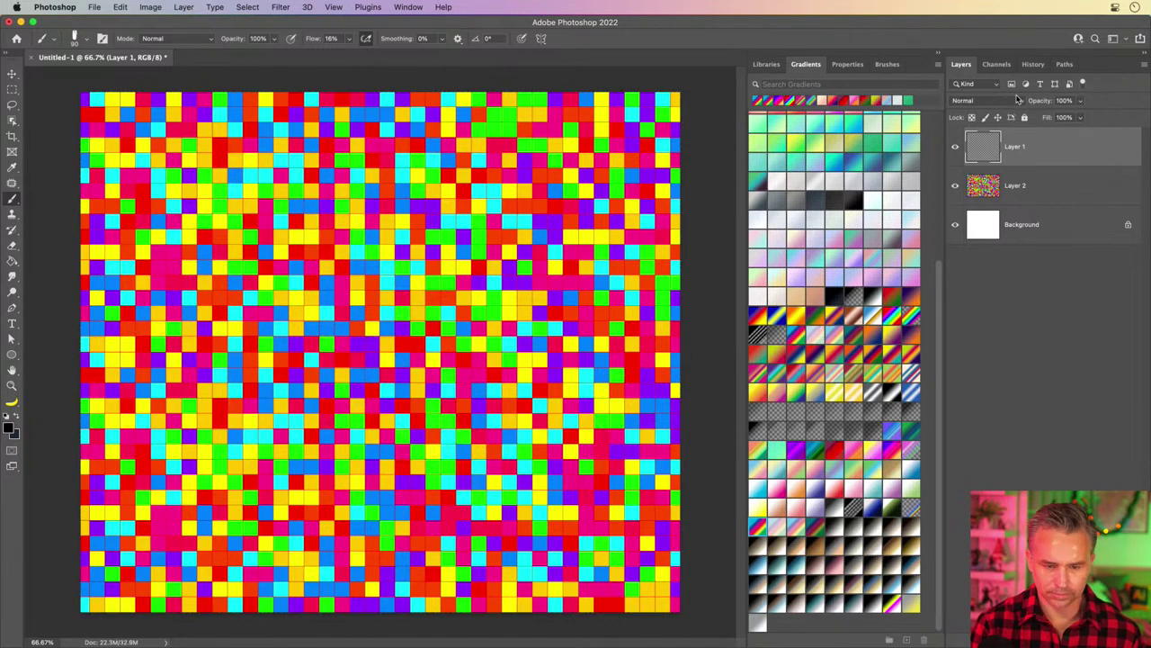
Stroke the "Find your fire" path on Layer 1 with the Brush tool and Simulate Pressure on, and hide the path outline
left_click(1064, 63)
right_click(1060, 83)
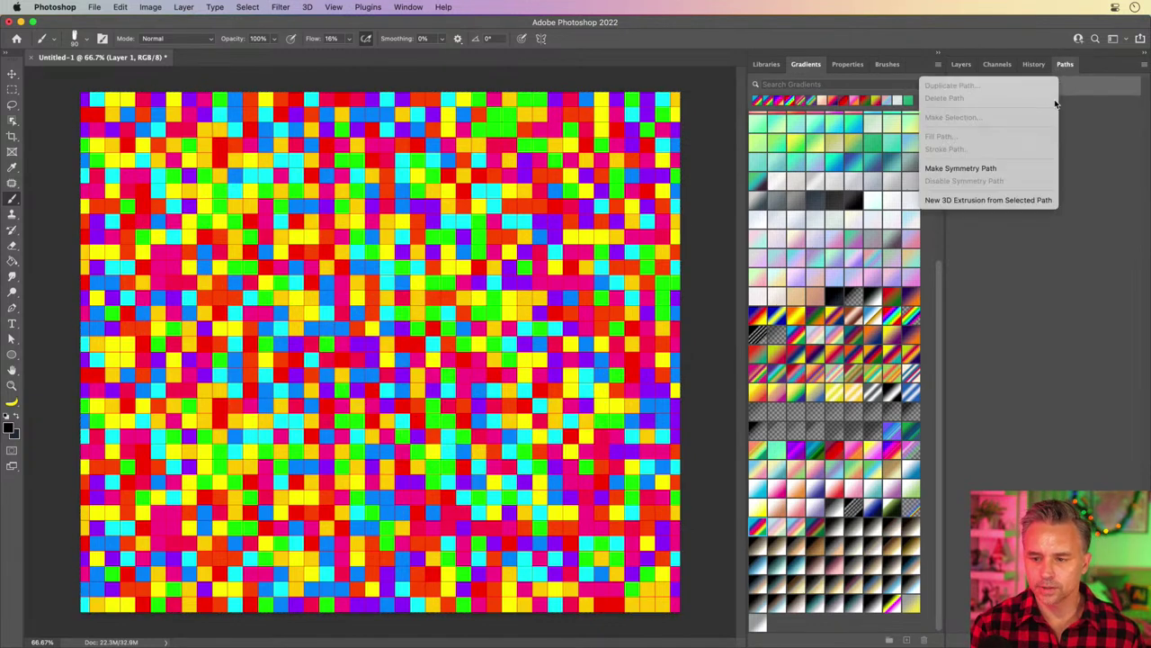
left_click(1007, 168)
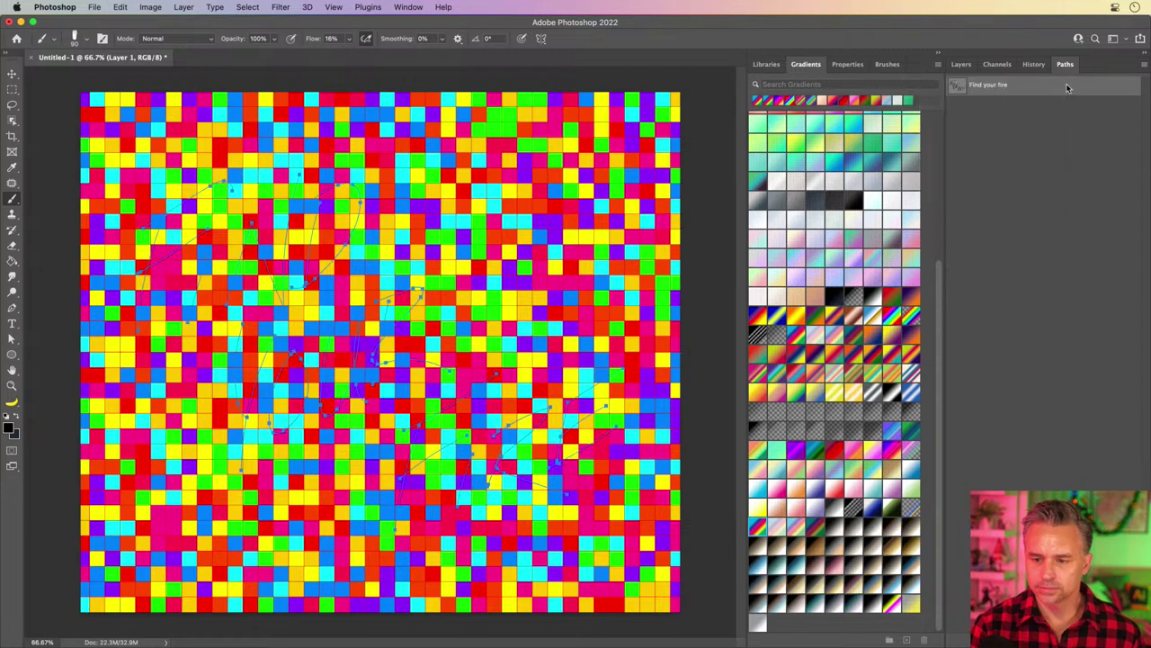
right_click(1068, 87)
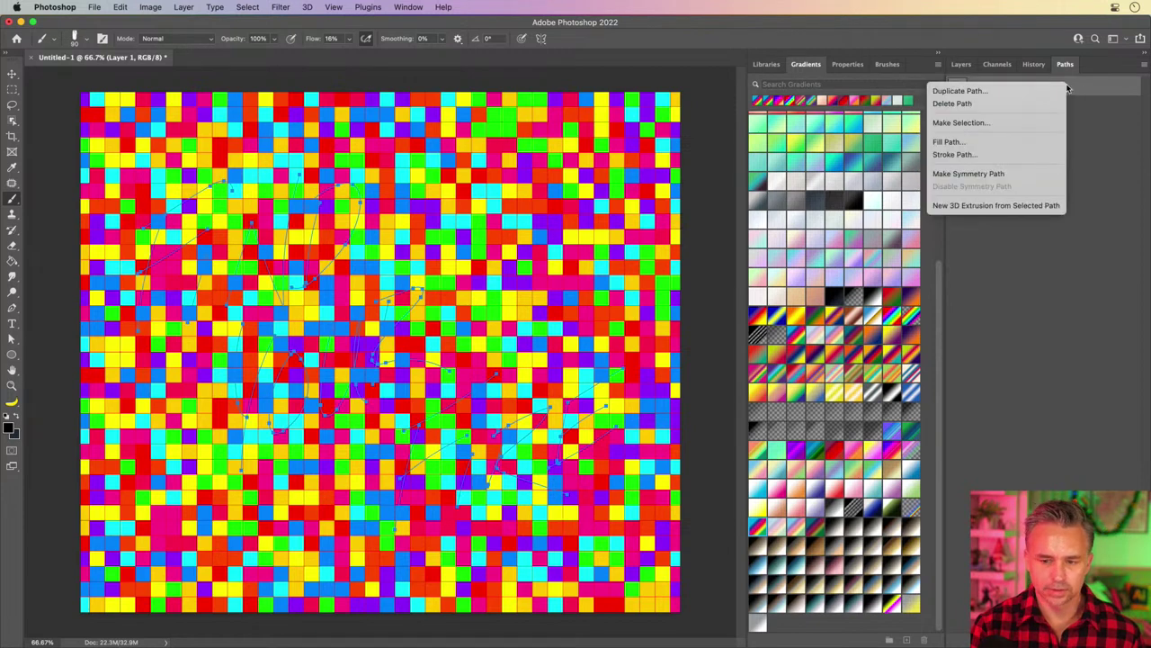
left_click(953, 154)
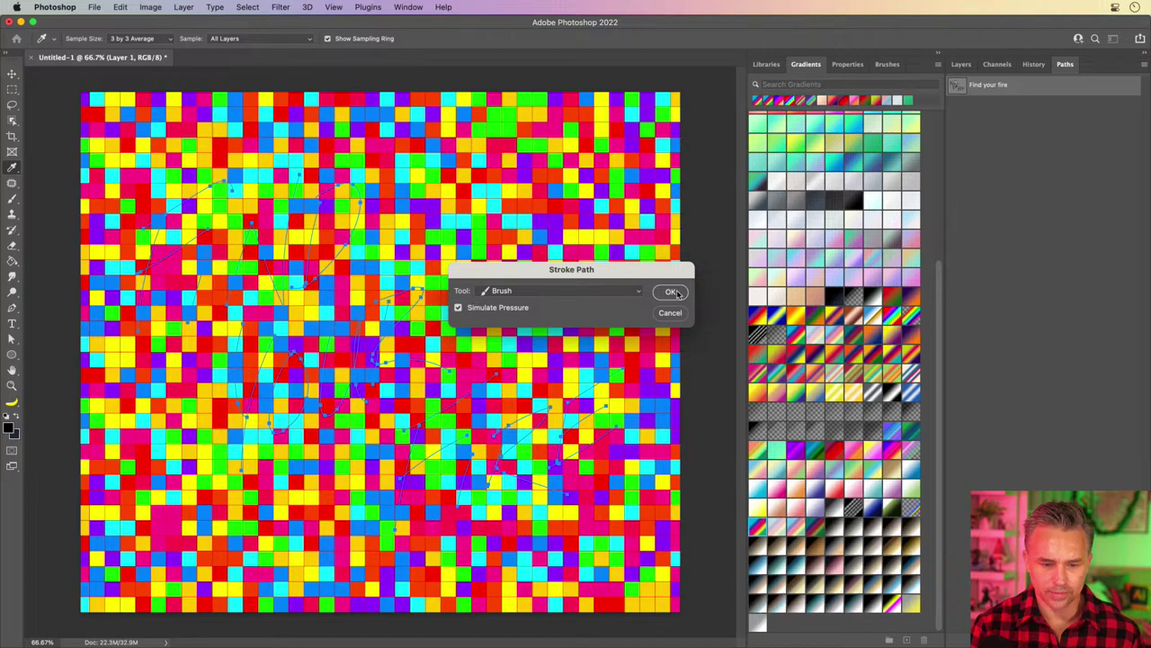
left_click(672, 293)
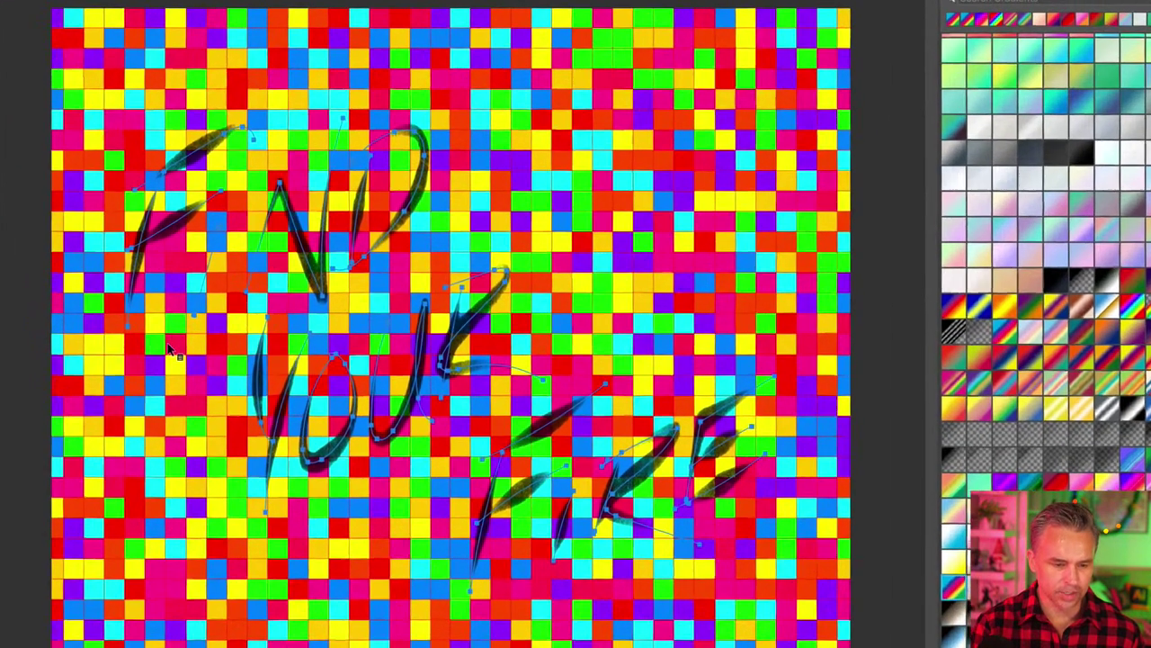
key("ctrl+h")
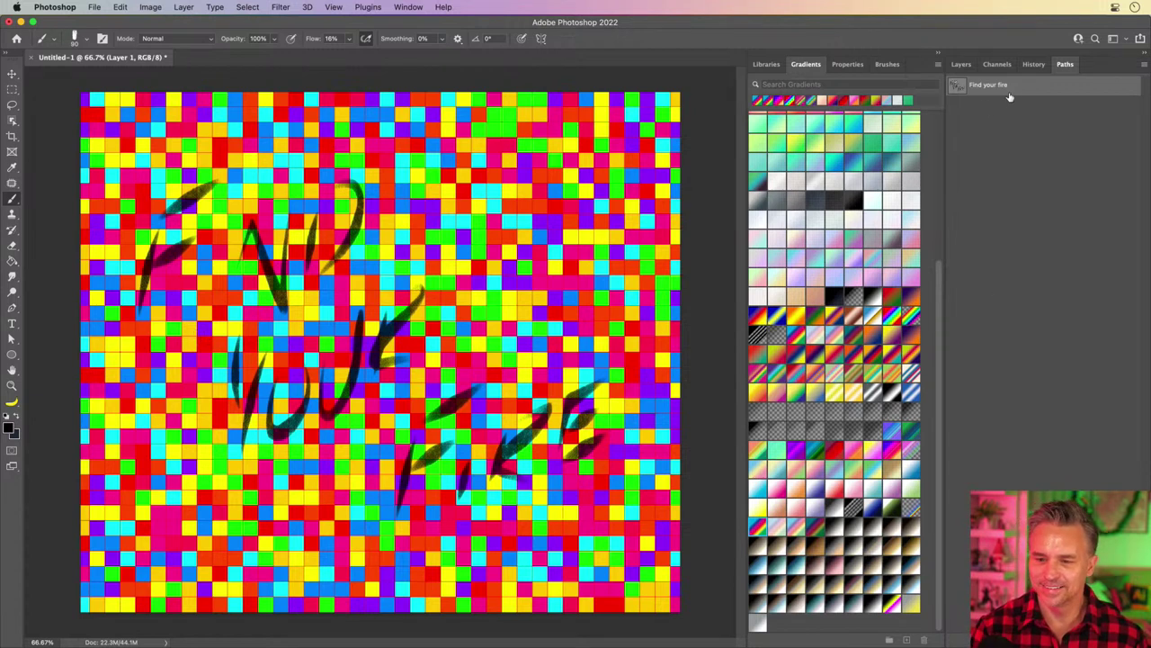
Show the "Find your fire" path again and invert the Background layer to black
left_click(1037, 88)
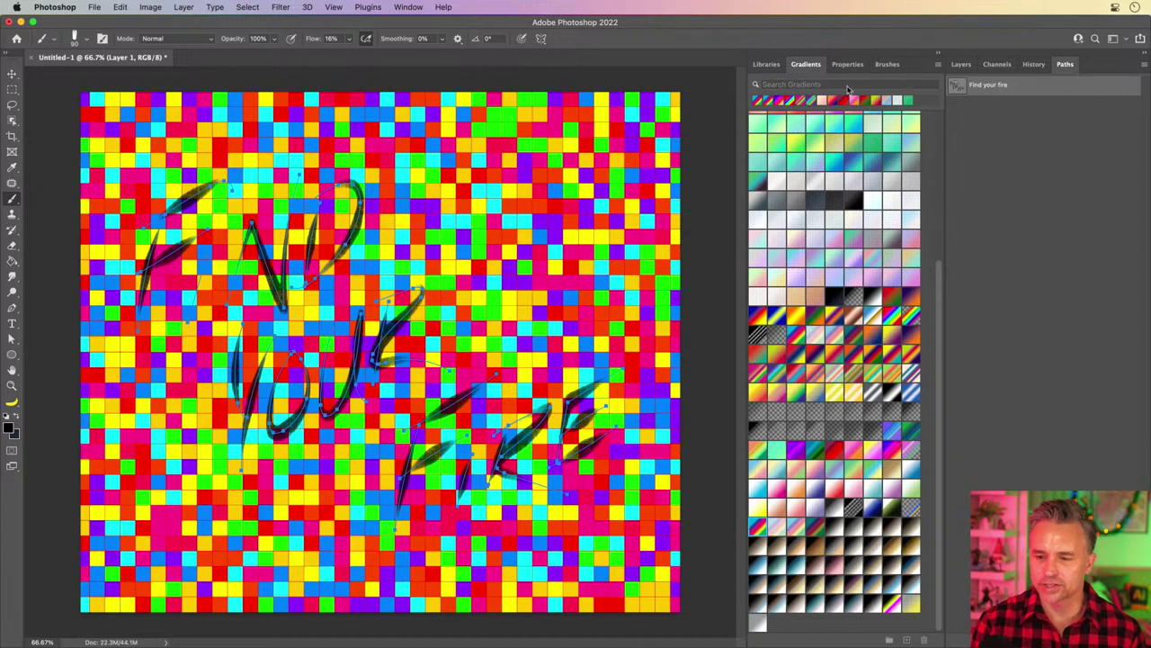
left_click(961, 63)
left_click(1040, 227)
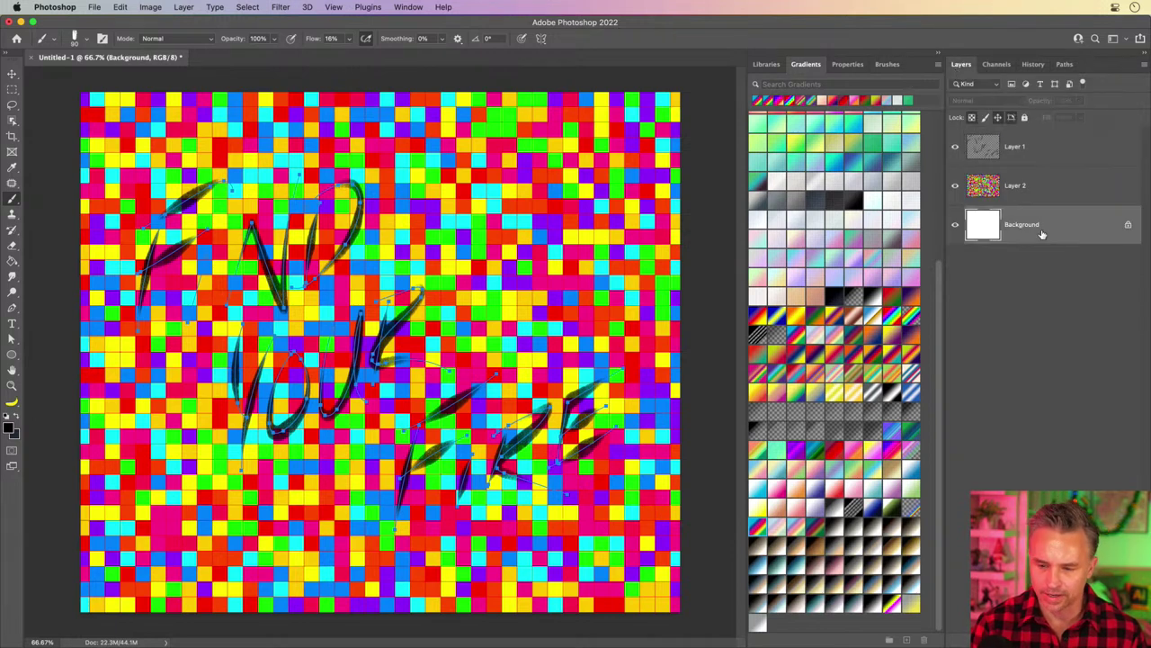
key("super+i")
Add a new empty layer above Layer 1, and hide Layer 1 and Layer 2
left_click(1019, 150)
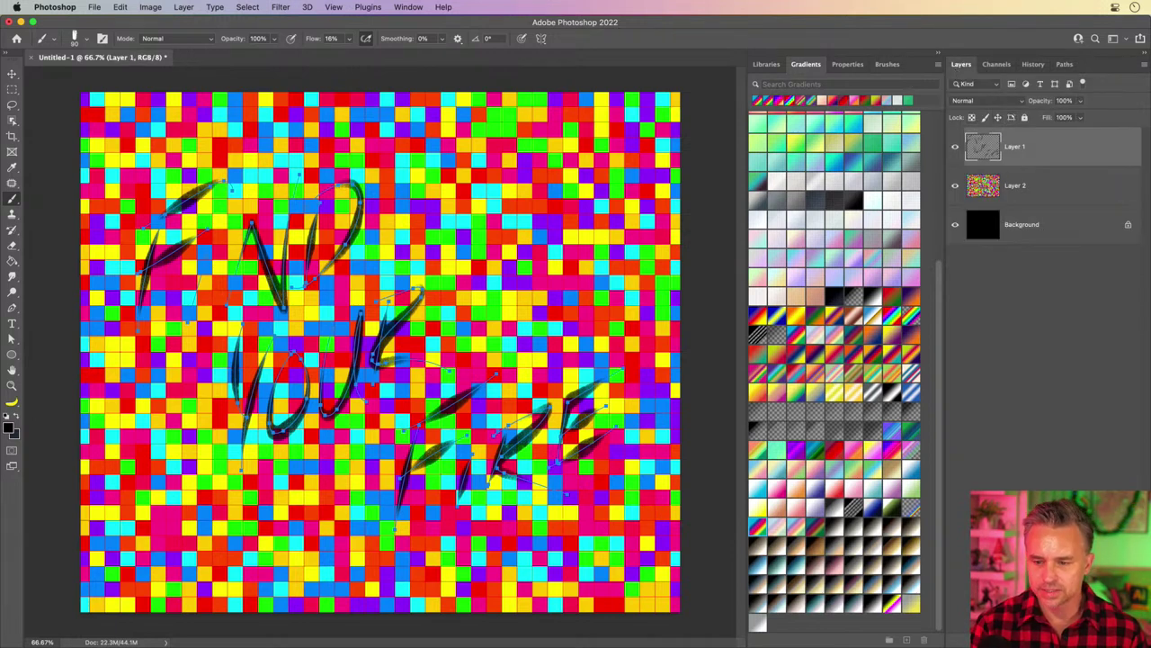
key("super+shift+alt+n")
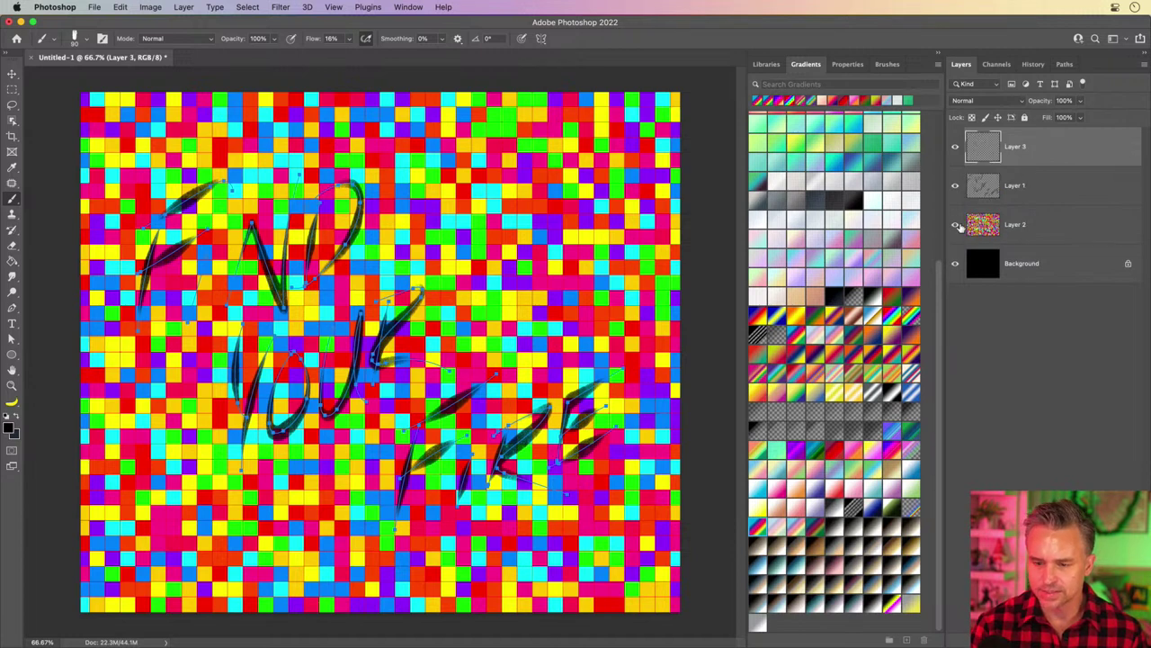
left_click_drag(955, 225, 956, 192)
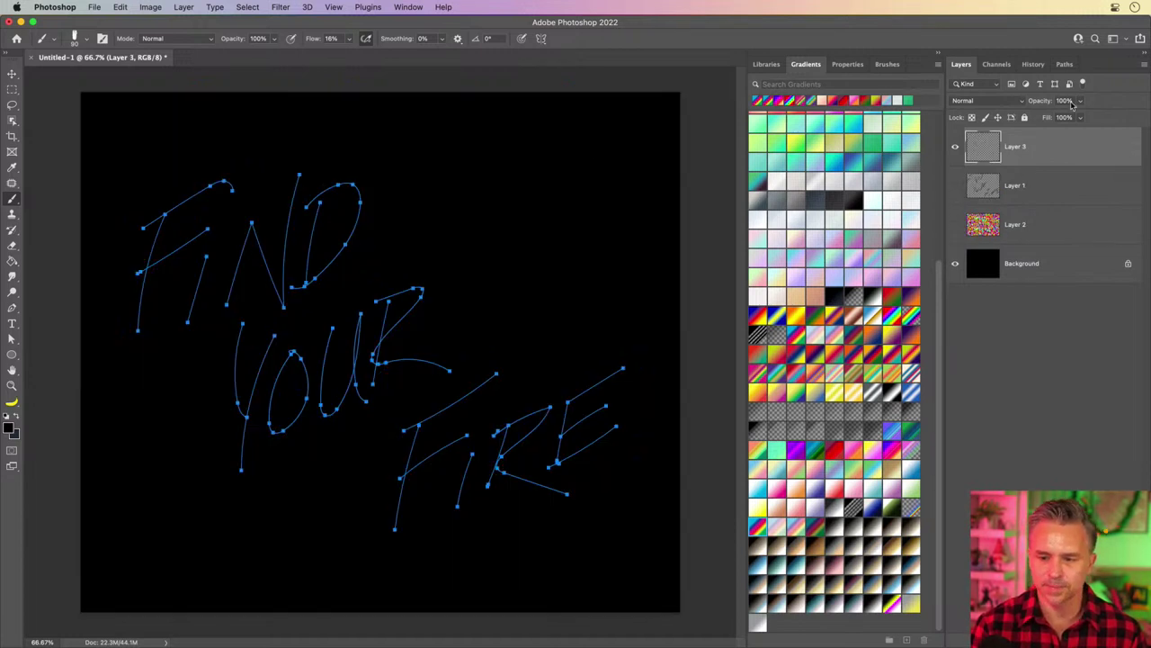
left_click(1065, 64)
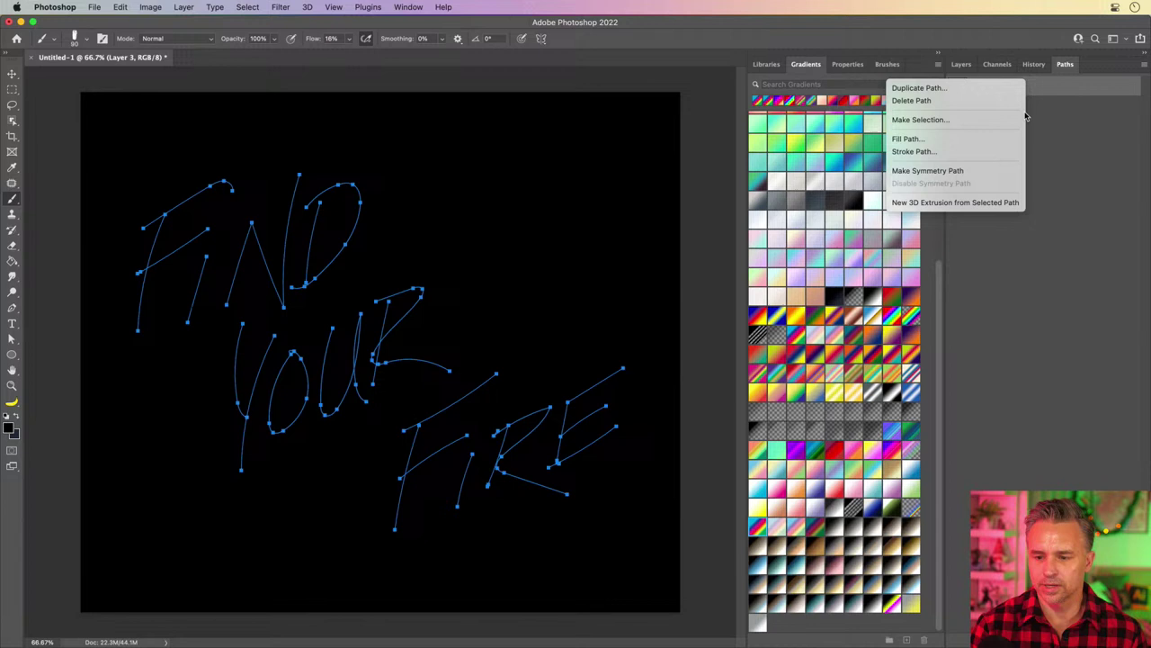
left_click(943, 153)
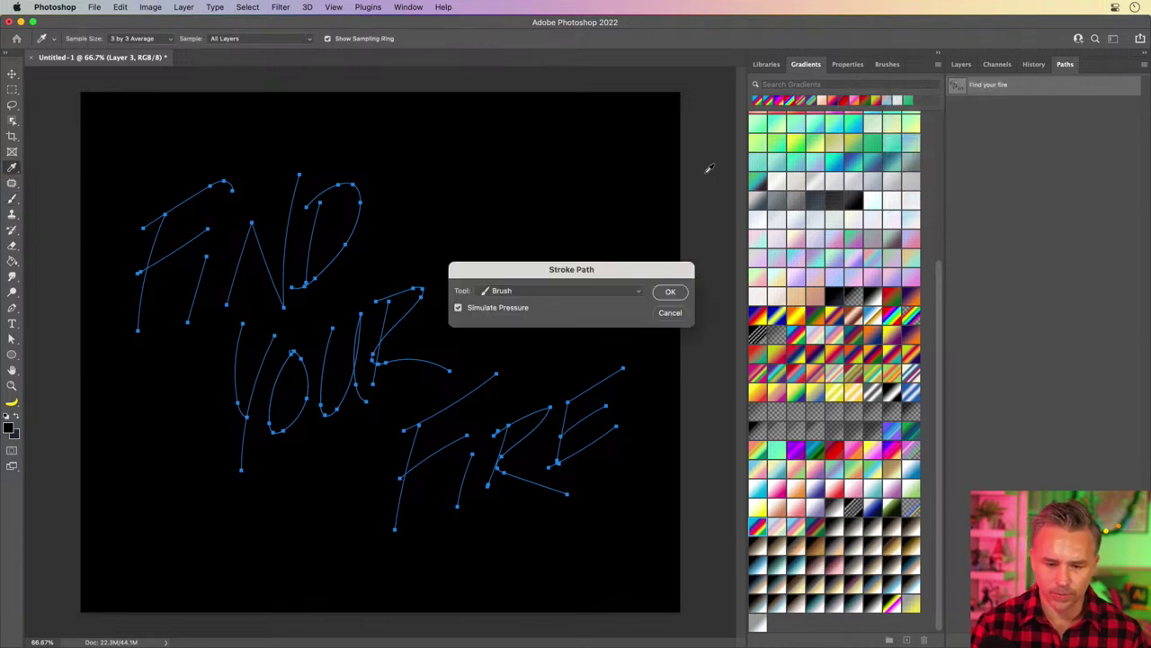
left_click(527, 292)
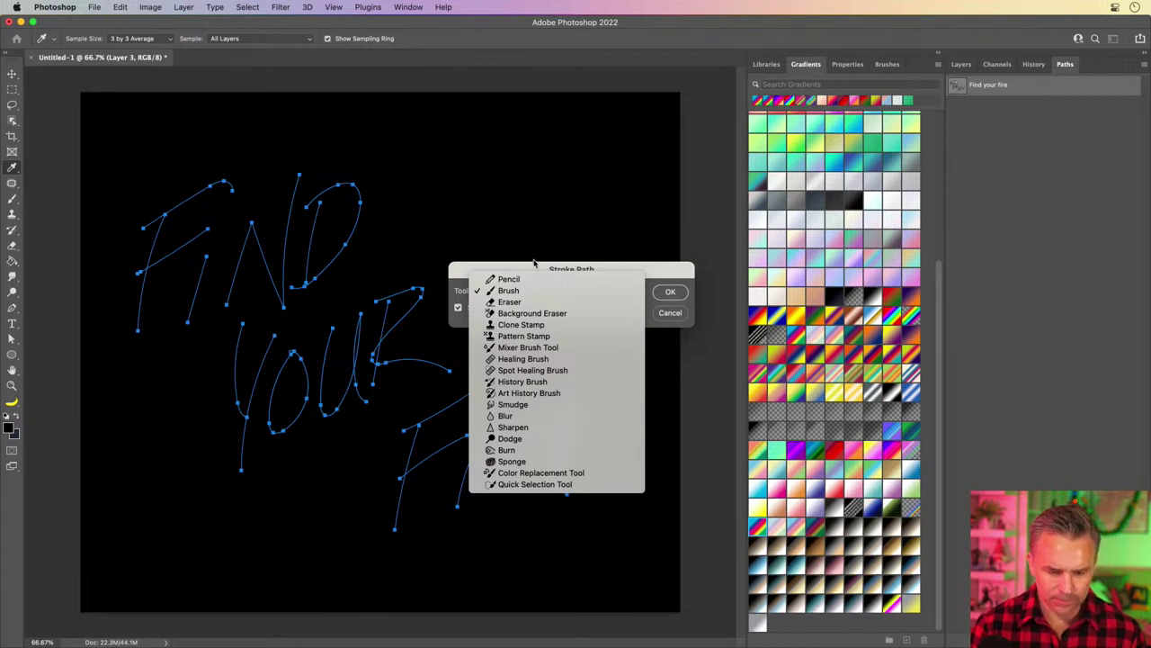
left_click(533, 263)
left_click(671, 313)
key("b")
Show the squares on Layer 2 and try to stroke the path on Layer 3 with the Smudge tool, with Simulate Pressure off
left_click(961, 64)
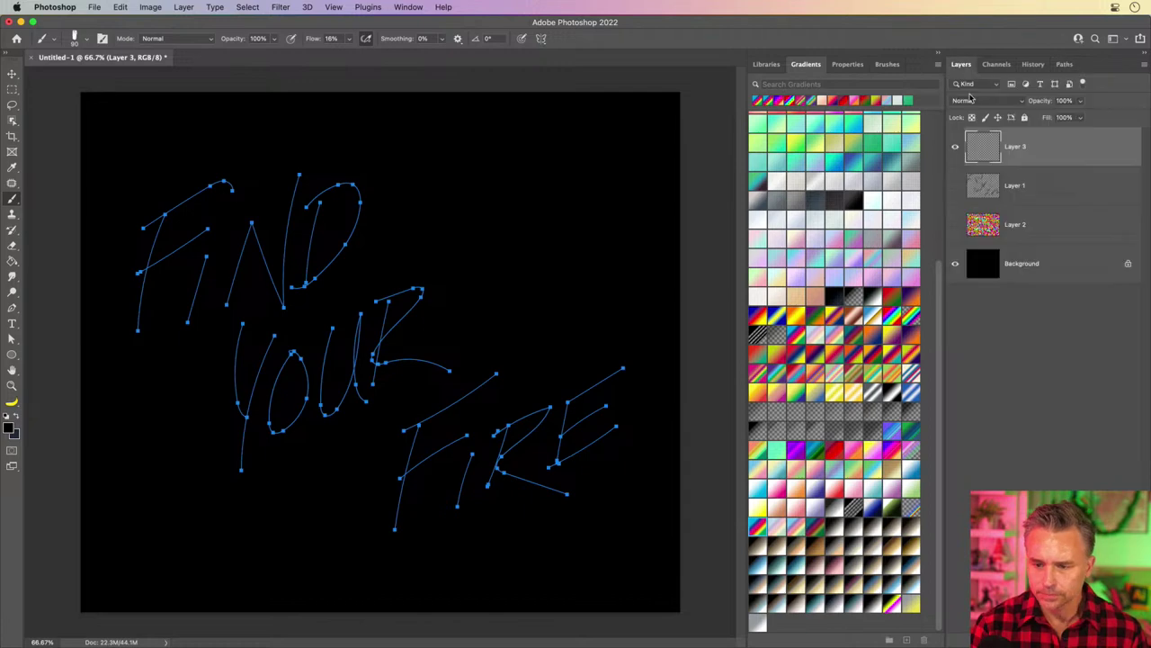
left_click(956, 224)
left_click(1064, 65)
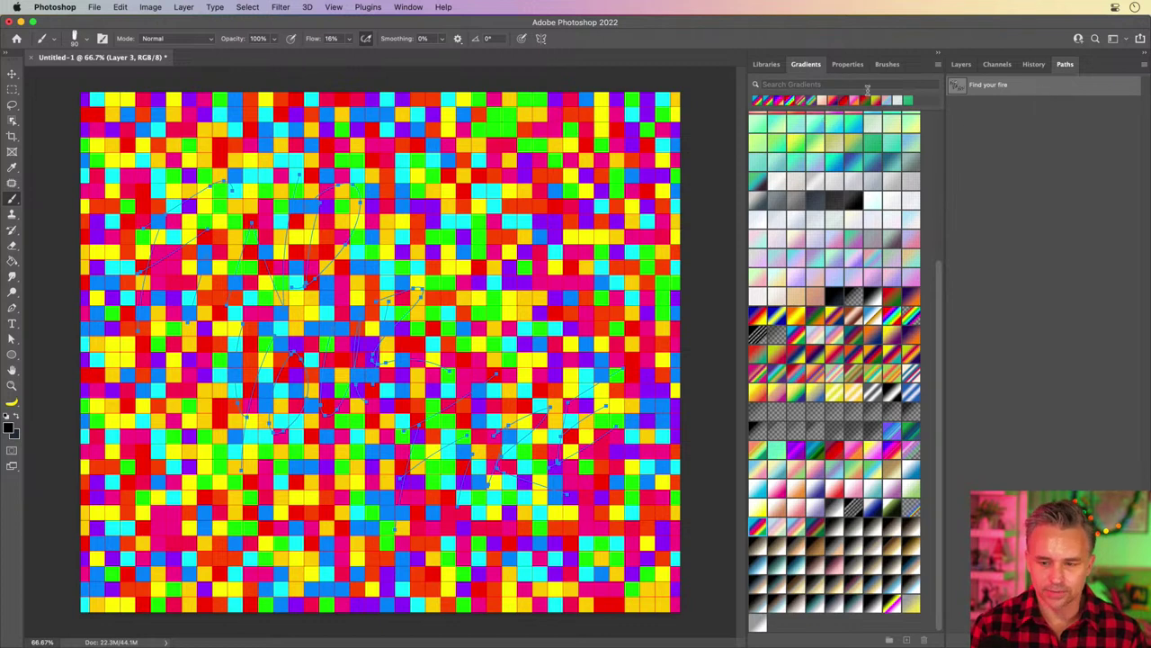
right_click(1047, 91)
left_click(1016, 157)
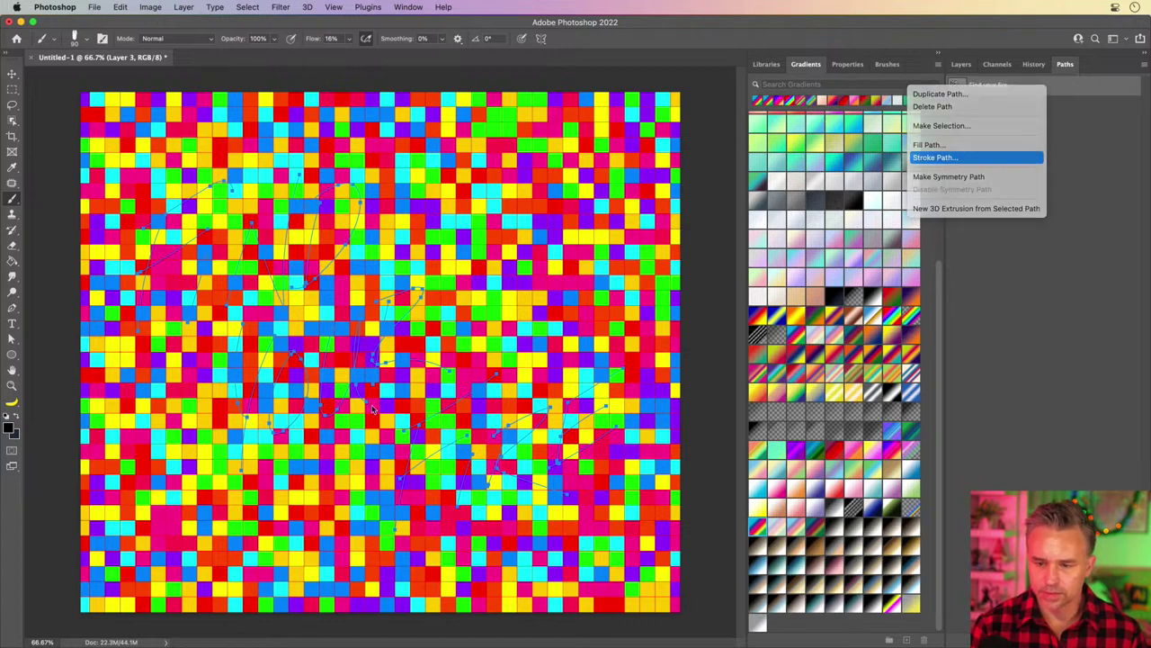
left_click(516, 299)
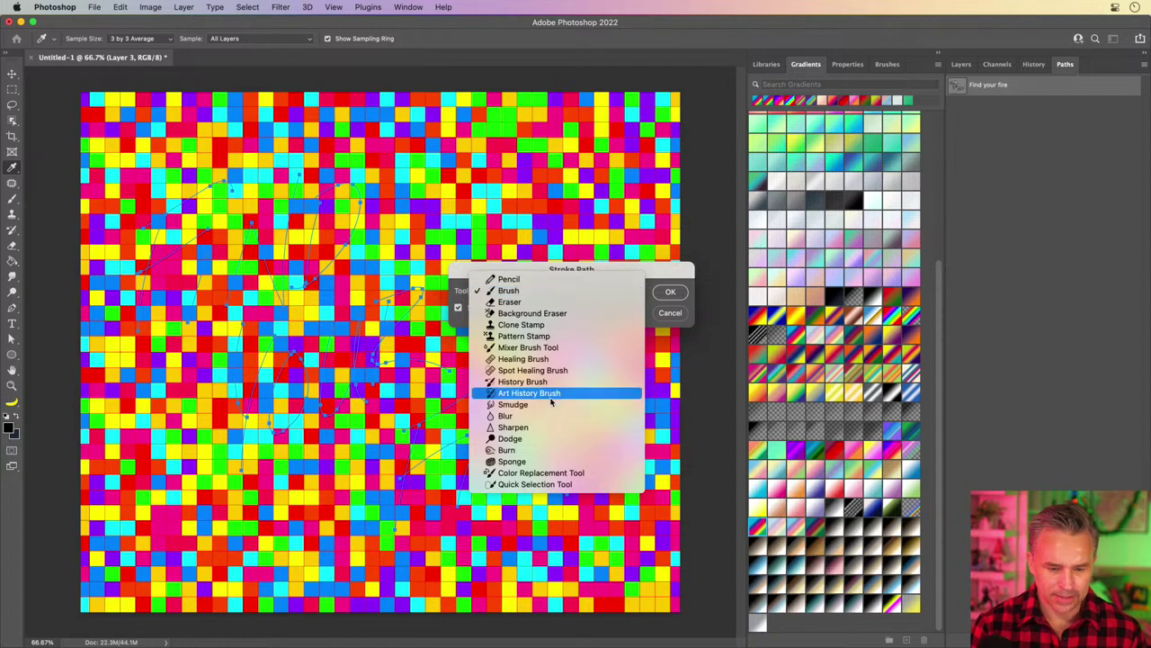
left_click(536, 392)
left_click(532, 291)
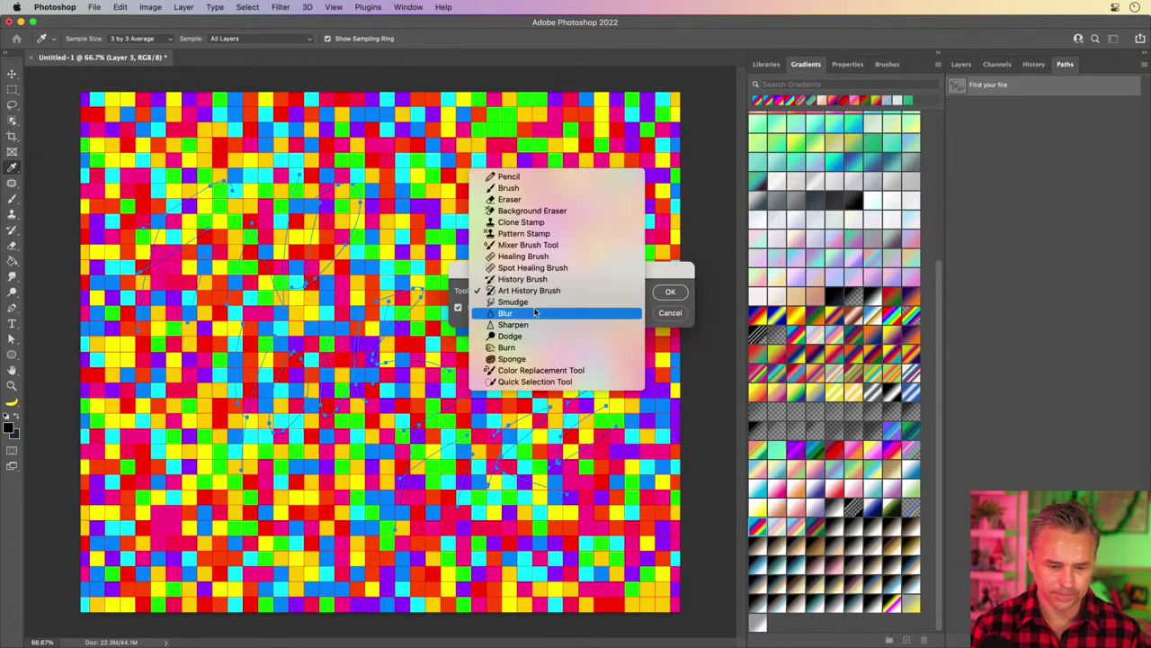
left_click(532, 301)
left_click(479, 308)
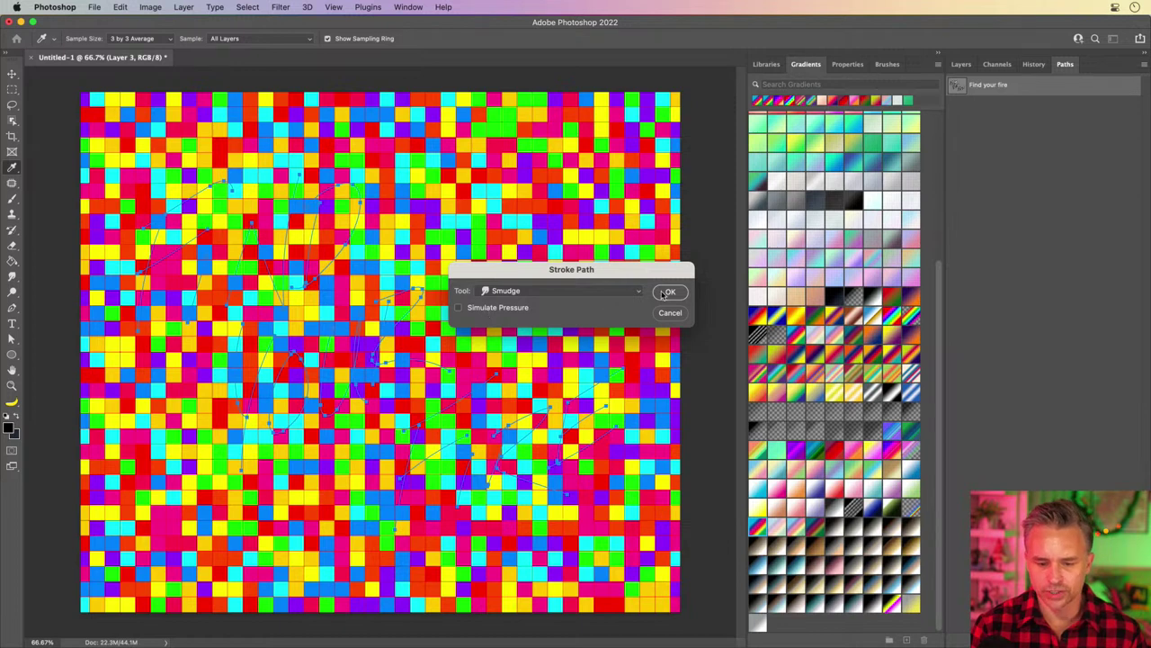
left_click(665, 293)
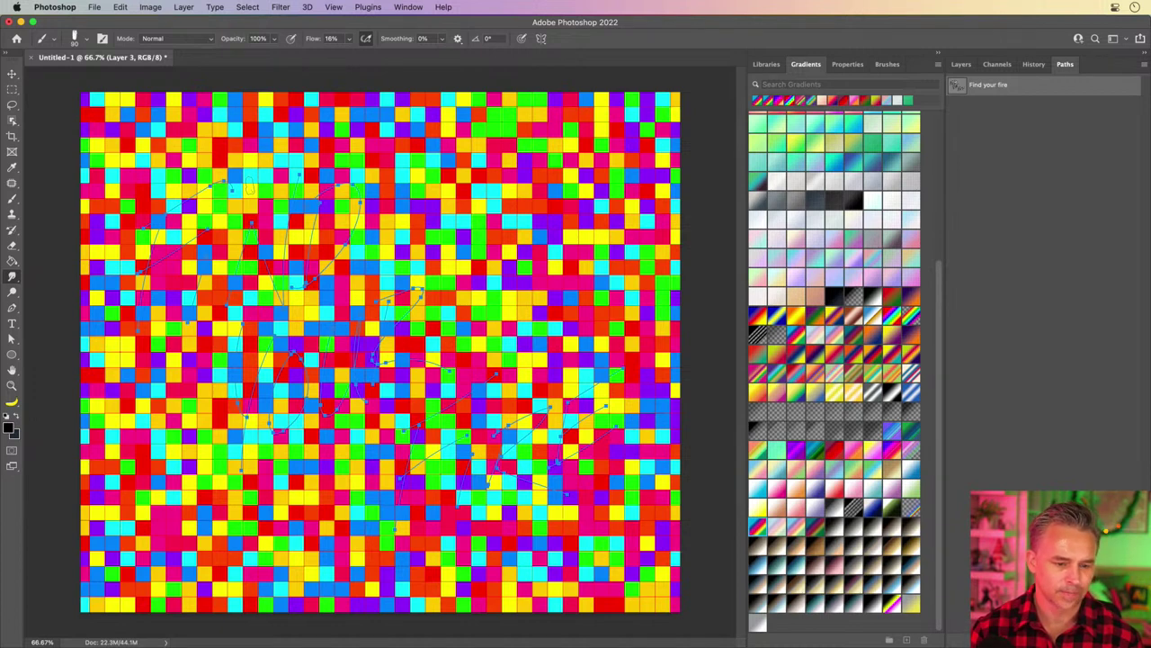
Activate the Smudge tool and turn on Sample All Layers, keeping Layer 3 as the target
left_click(960, 64)
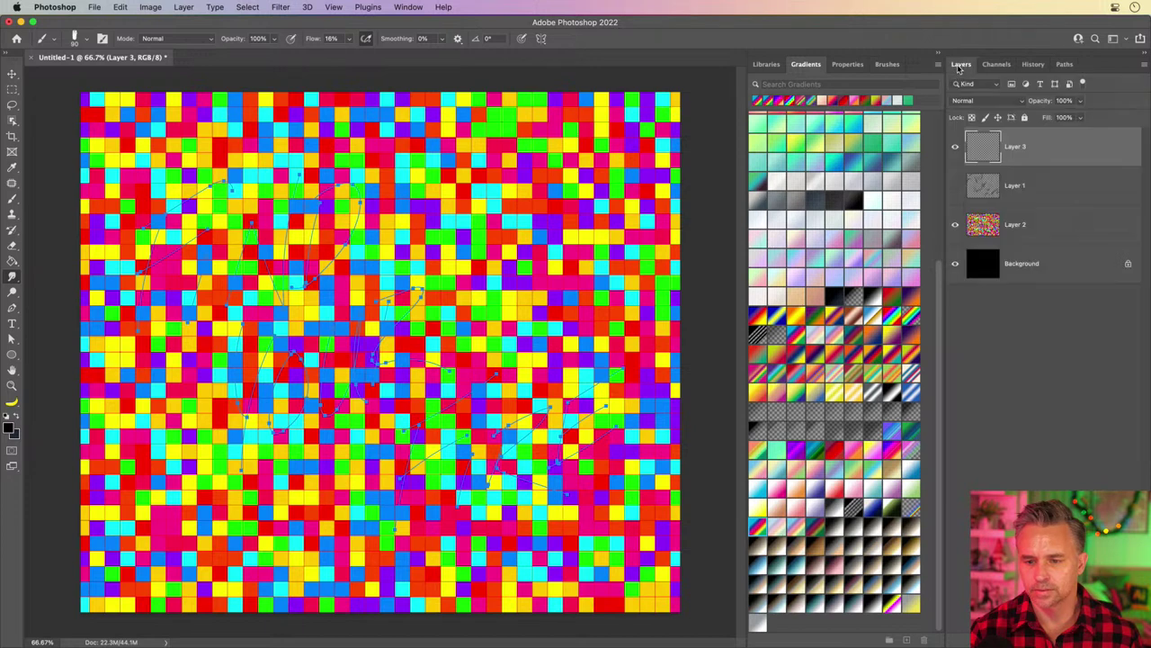
left_click(11, 277)
left_click(65, 297)
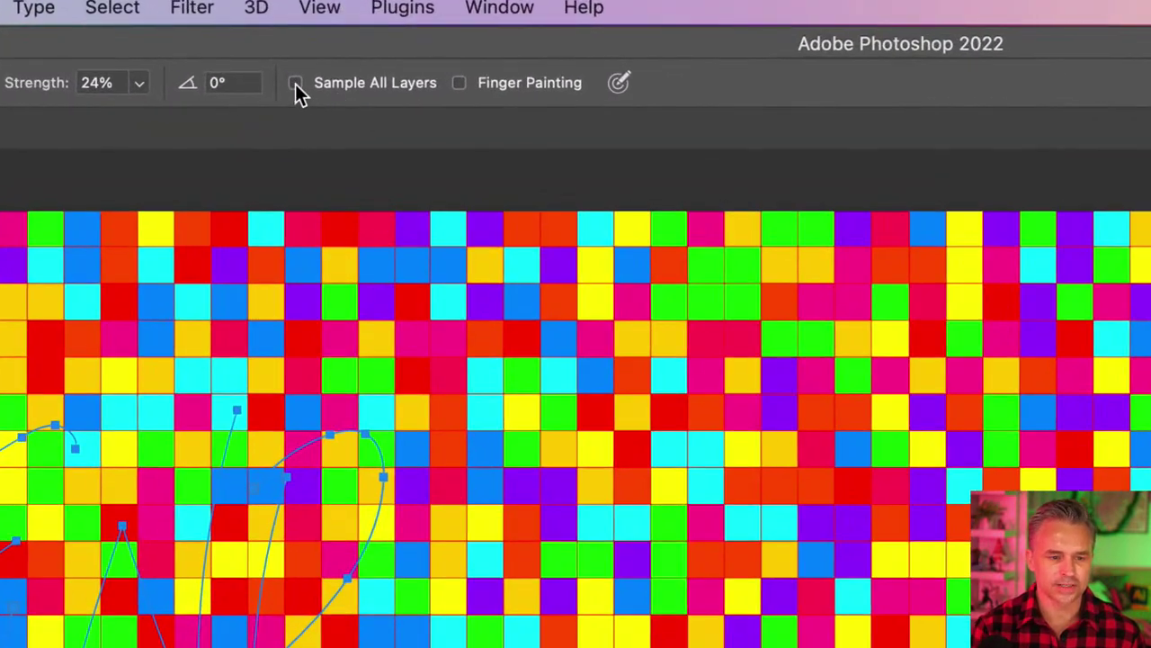
left_click(308, 68)
Give the Smudge tool the Hard Round brush tip and set its strength to 100%
left_click(210, 86)
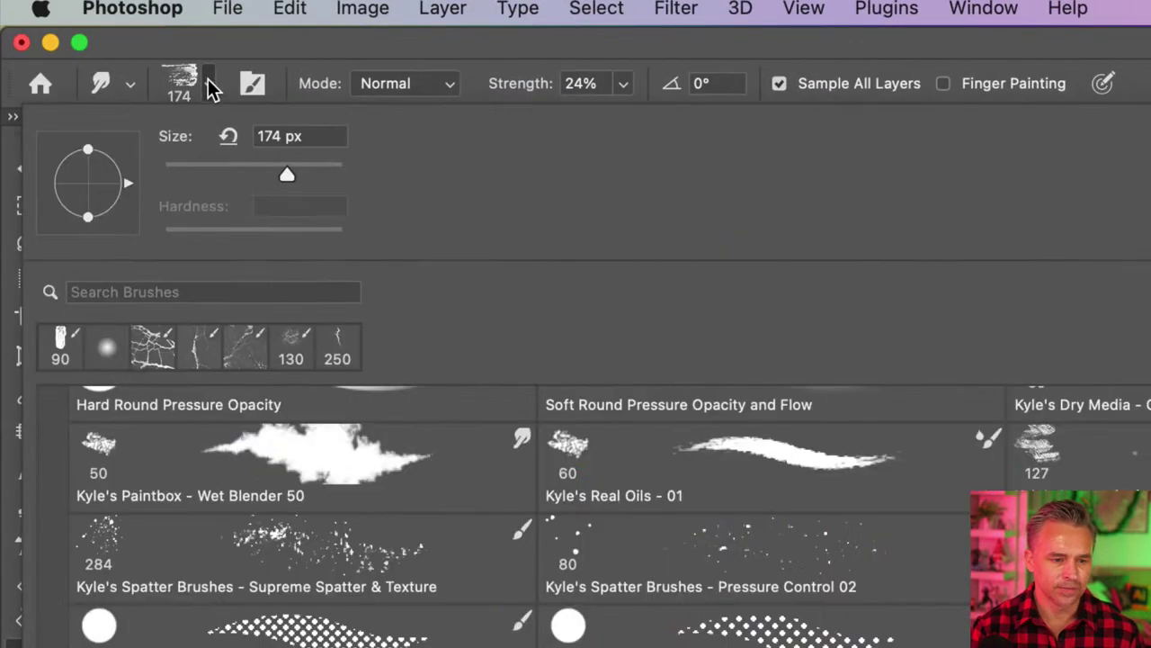
scroll(186, 457, "up", 3)
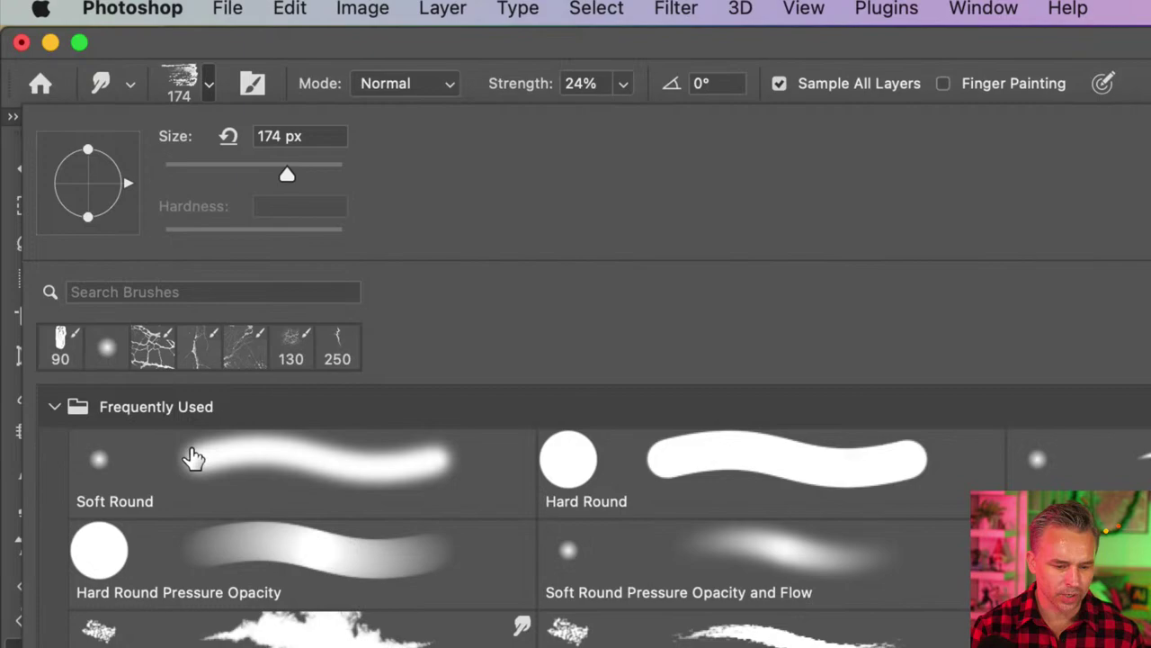
left_click(630, 473)
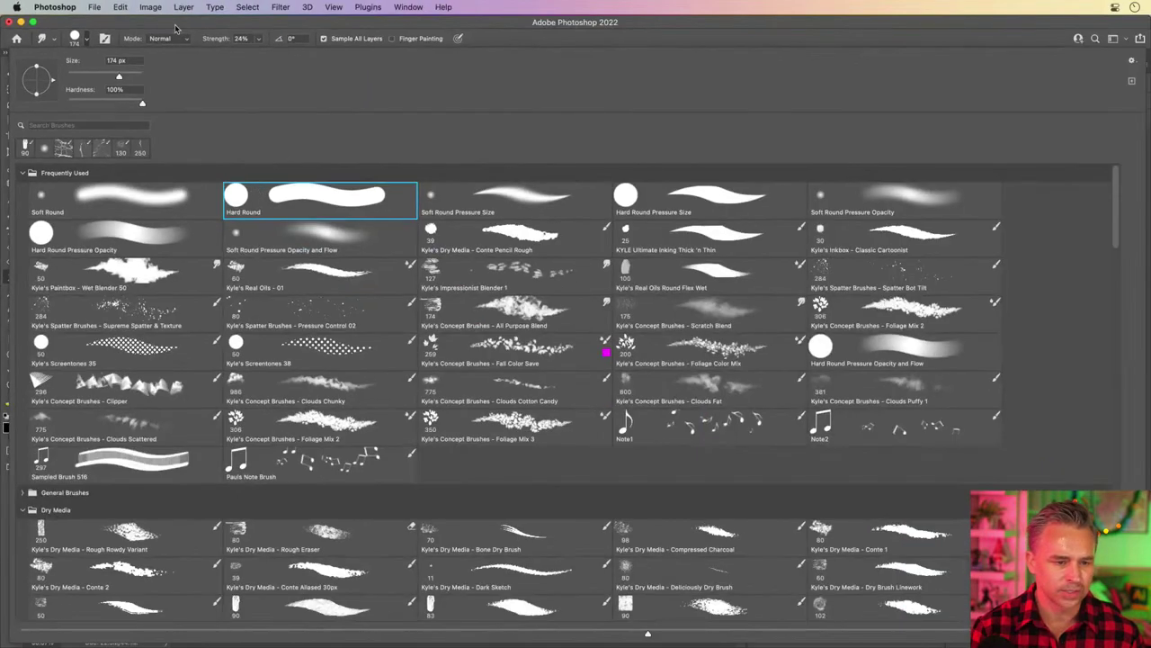
left_click(176, 28)
left_click_drag(218, 41, 243, 38)
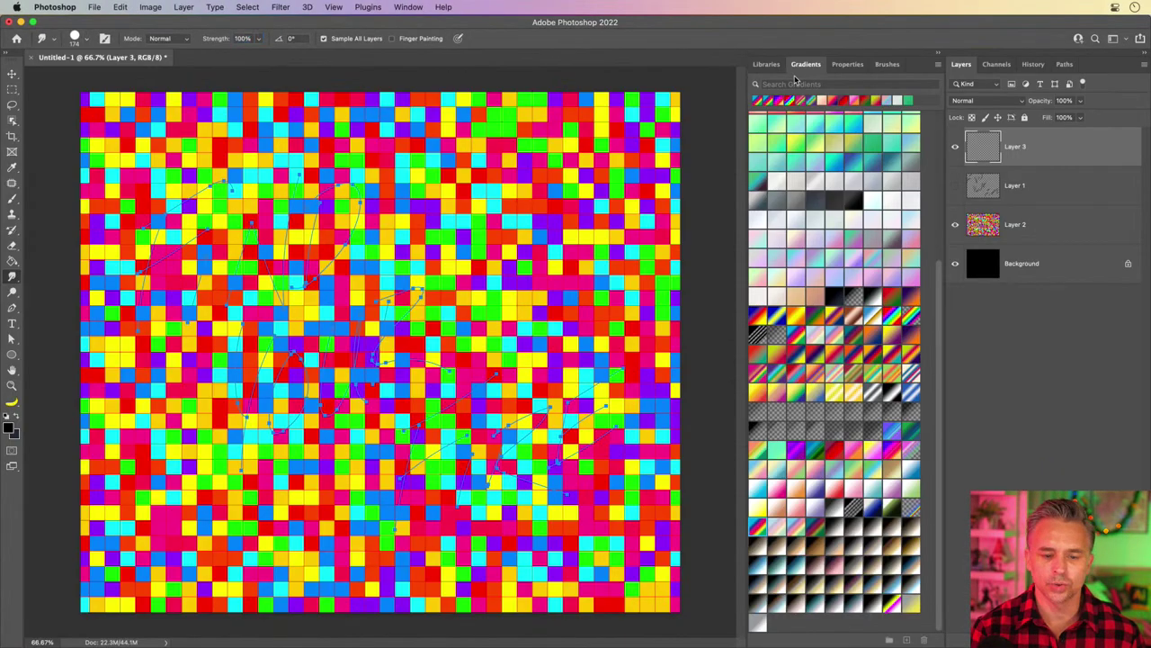
Stroke the "Find your fire" path on Layer 3 with the Smudge tool, with Simulate Pressure off
left_click(1065, 64)
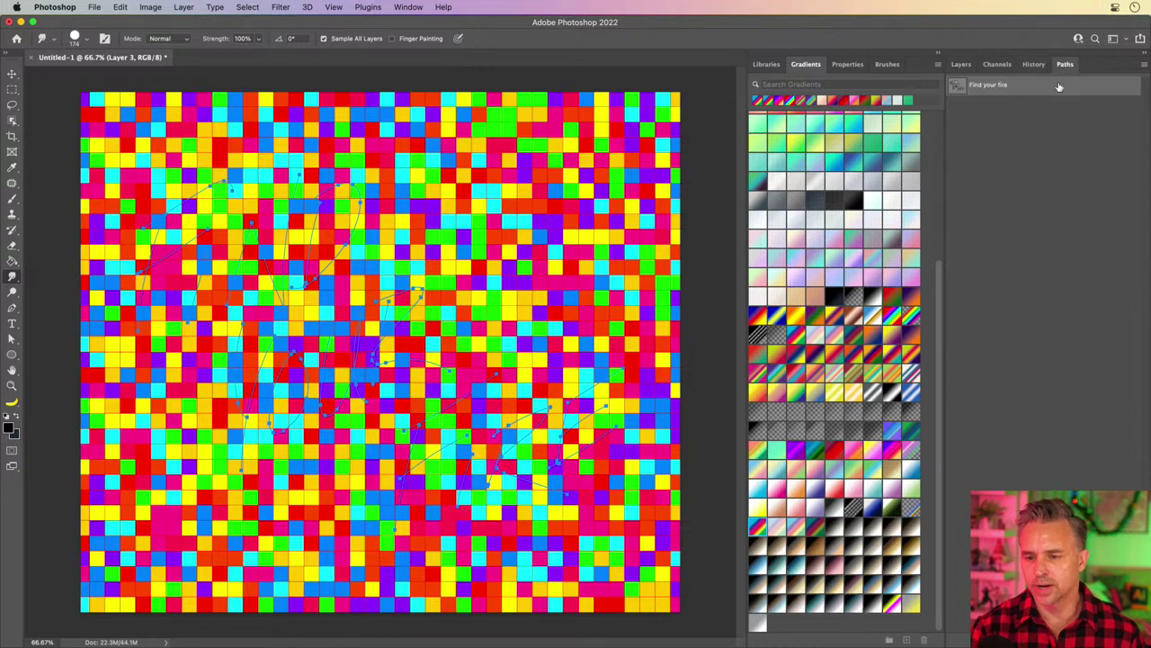
right_click(1054, 83)
left_click(990, 150)
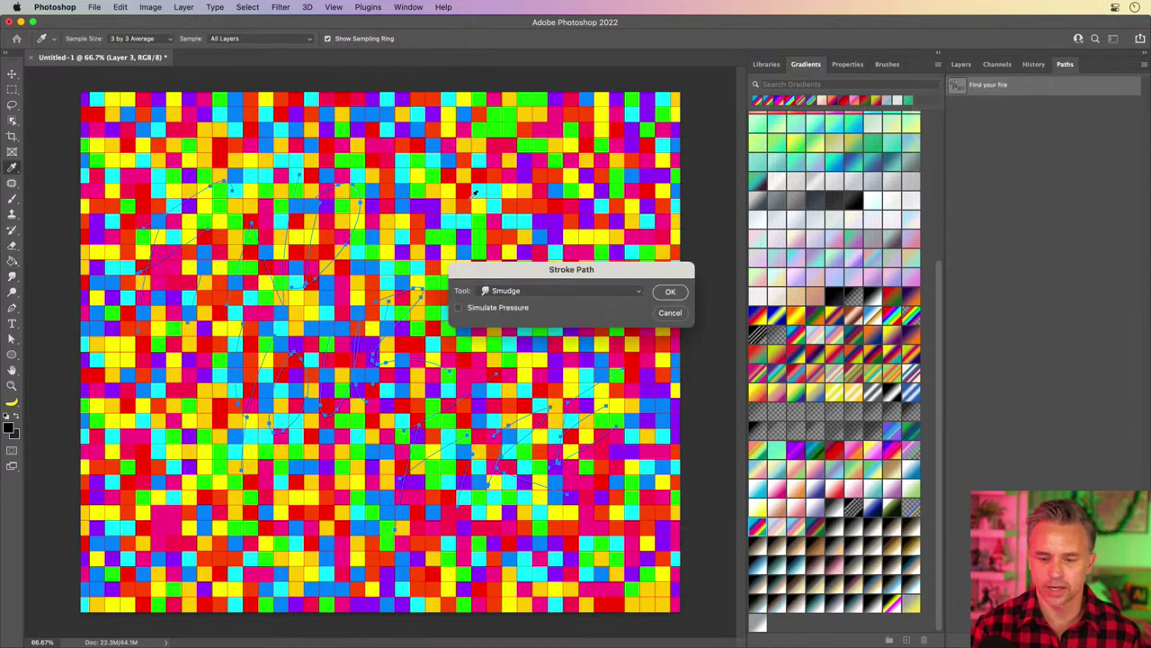
left_click(659, 292)
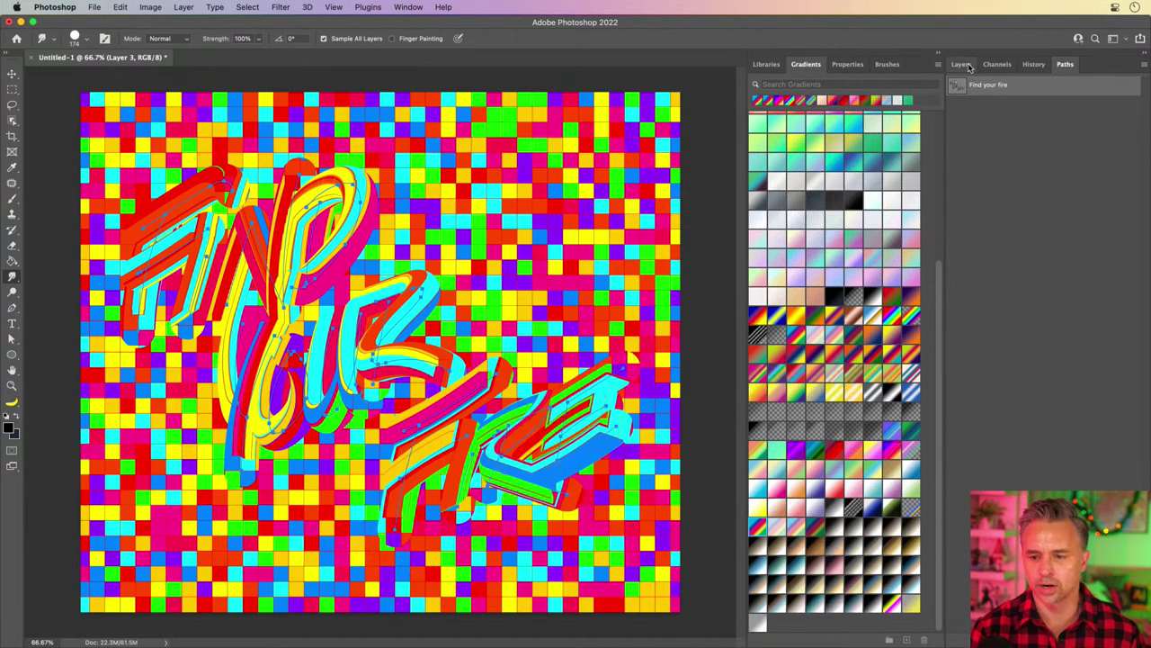
Hide the squares on Layer 2 and the path outline to isolate the smudged lettering on black
left_click(962, 65)
left_click(967, 231)
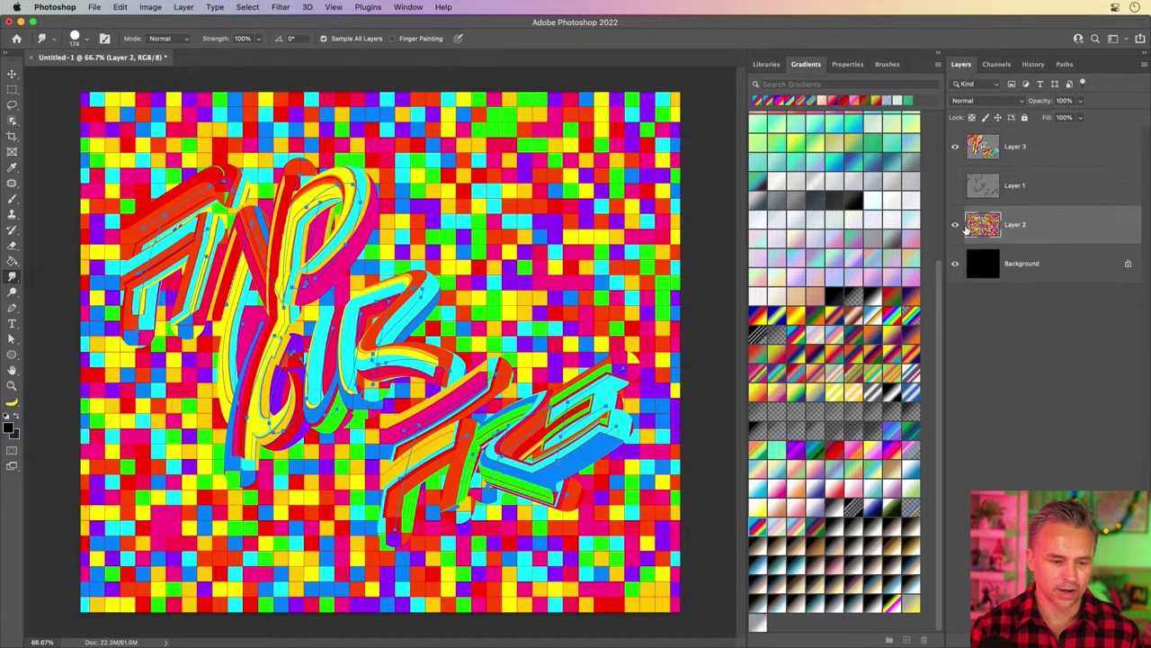
left_click(957, 226)
key("super+h")
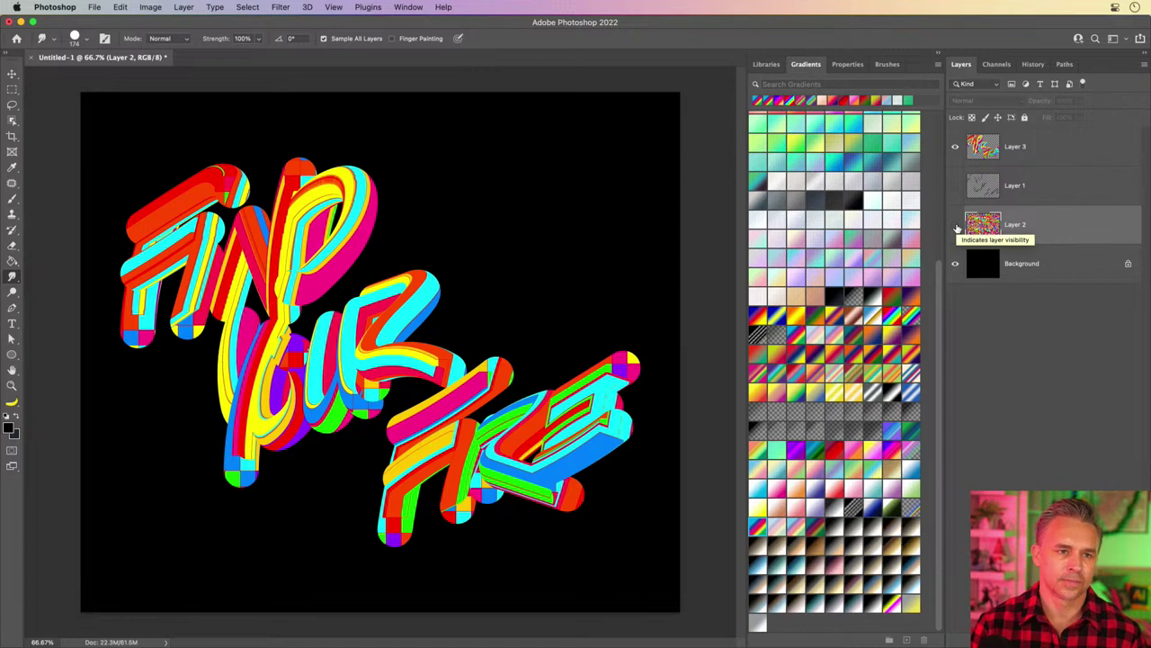
Set the Smudge tool's brush size to 100 px, working at 100% zoom with the gradients list collapsed
key("super+1")
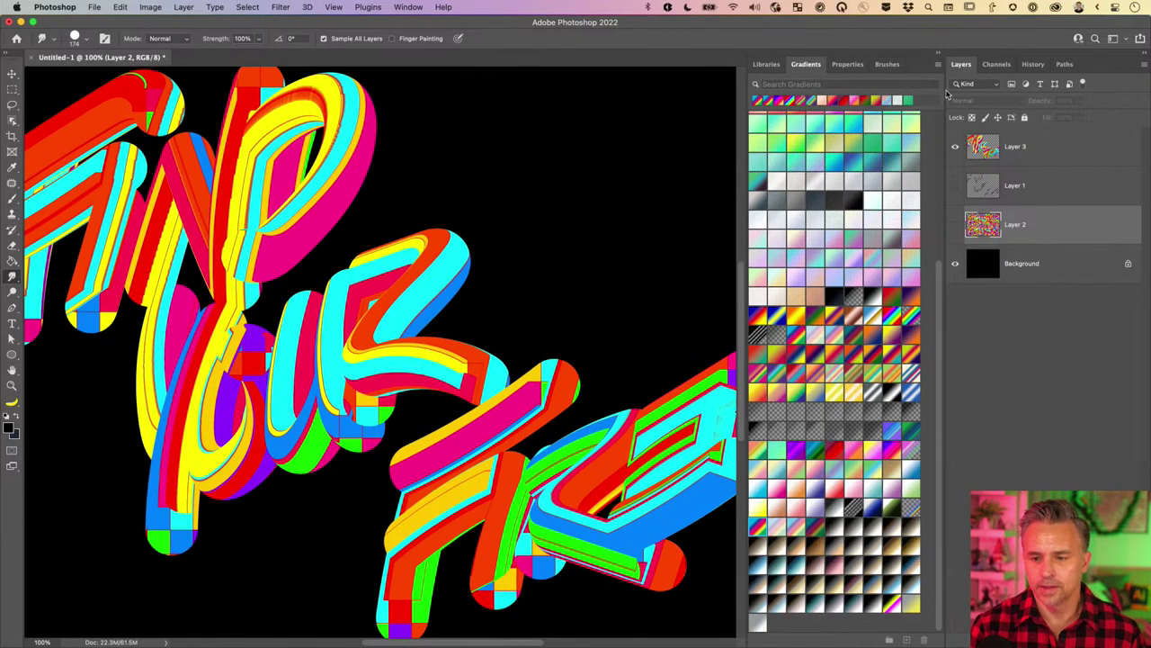
left_click(938, 55)
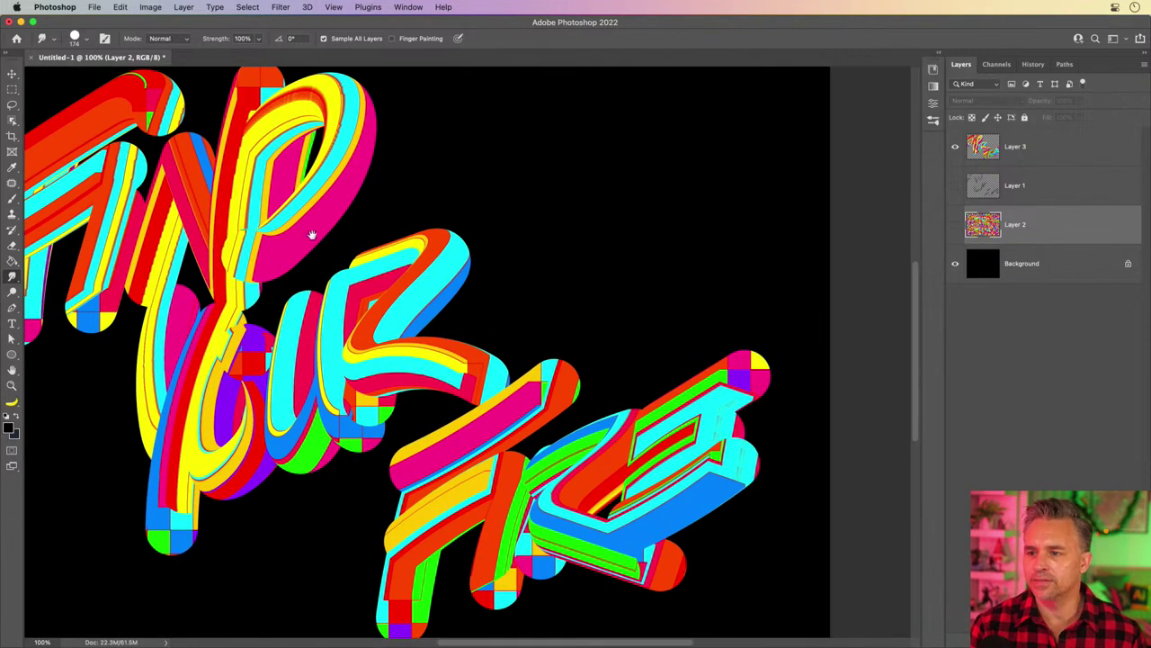
mouse_move(280, 252)
left_mouse_down()
mouse_move(387, 268)
mouse_move(394, 252)
mouse_move(383, 254)
left_mouse_up()
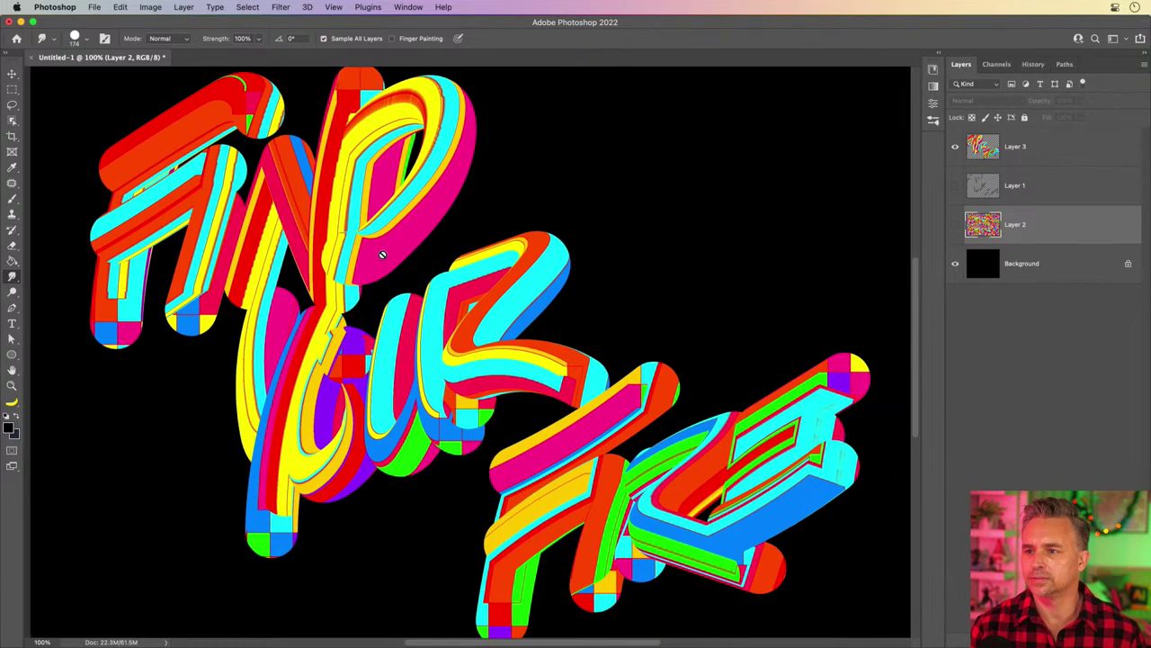
left_click(88, 42)
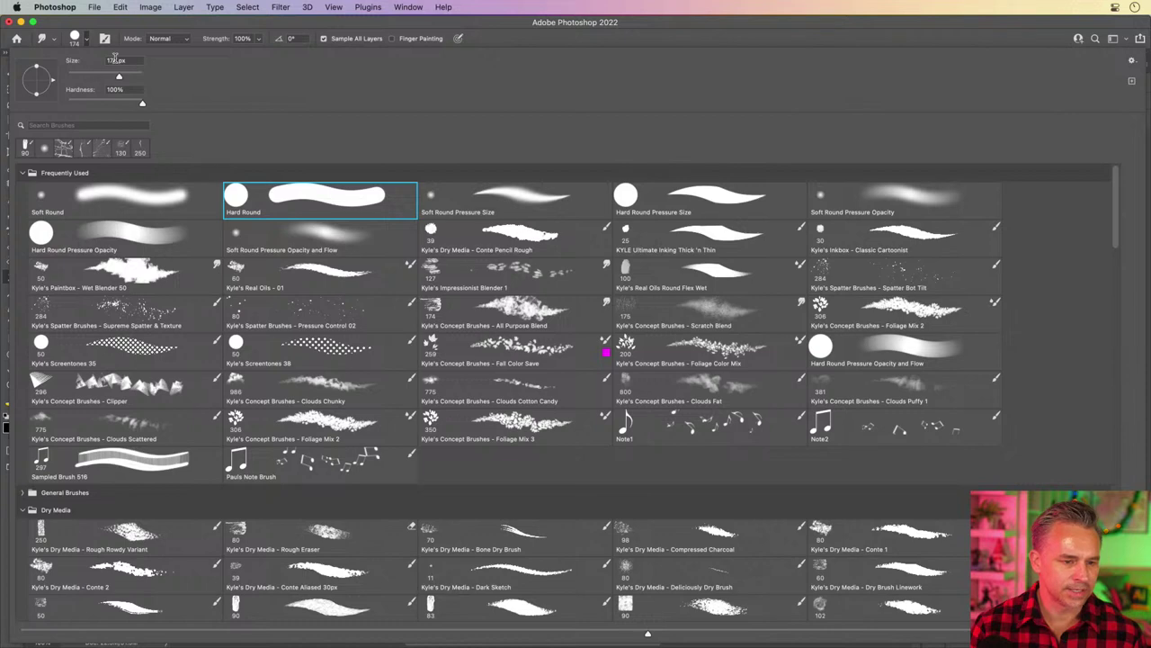
left_click(110, 59)
type("100")
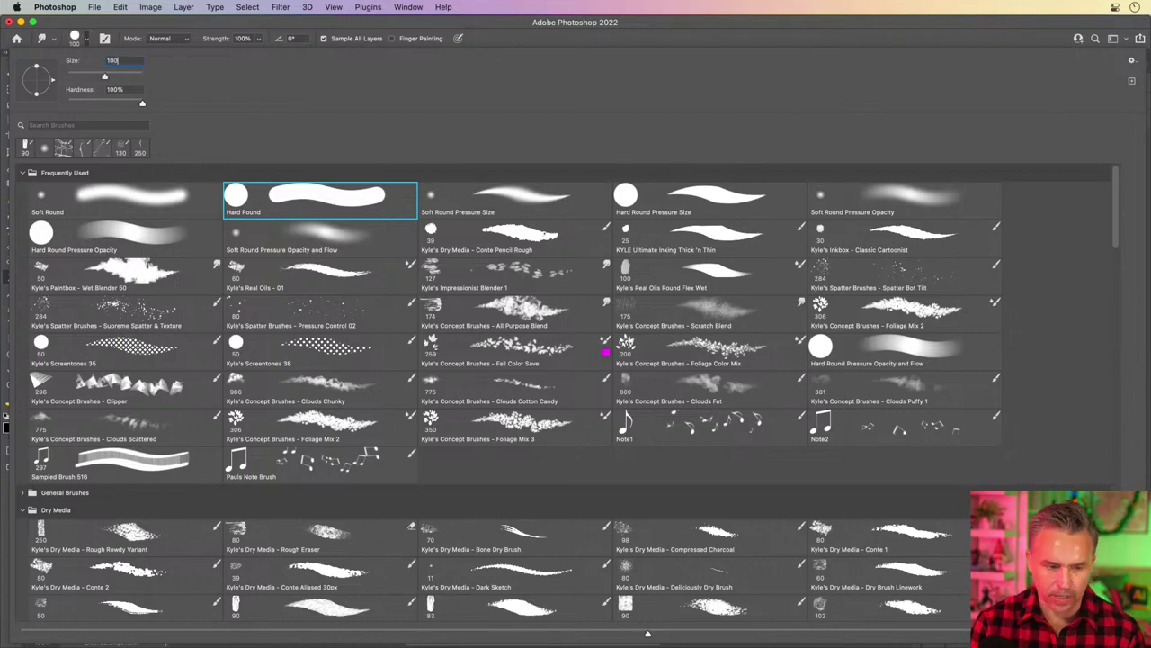
key("Return")
Add a new layer above Layer 3, hide Layer 3 and show the colored squares on Layer 2
left_click(1037, 146)
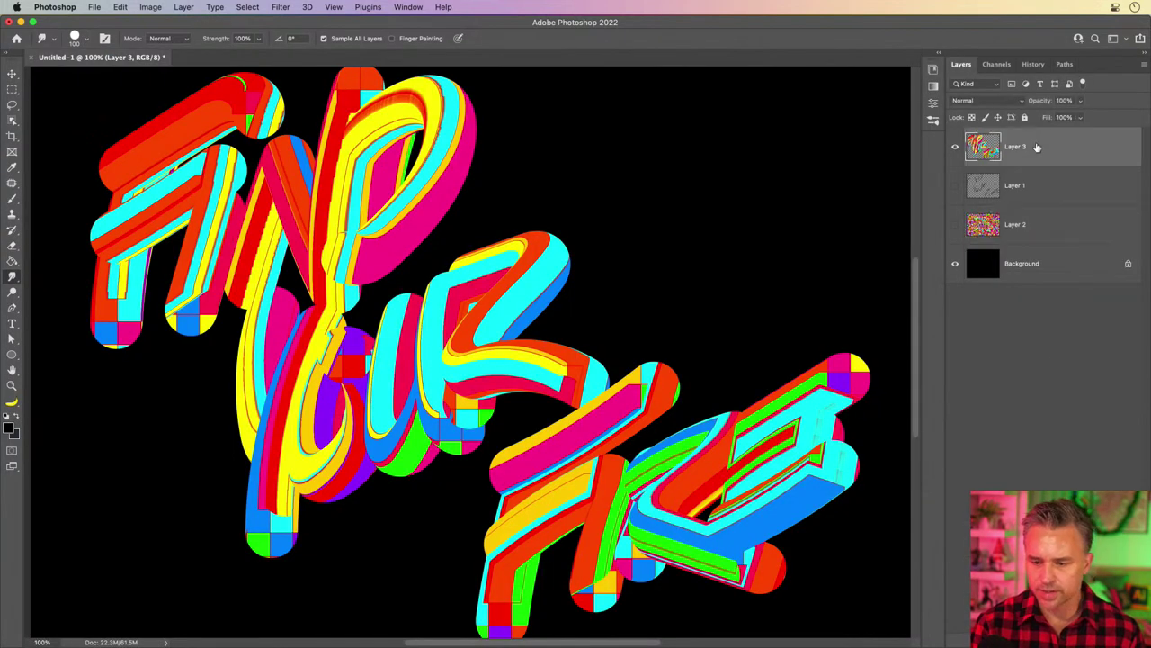
key("ctrl+shift+alt+n")
left_click(954, 186)
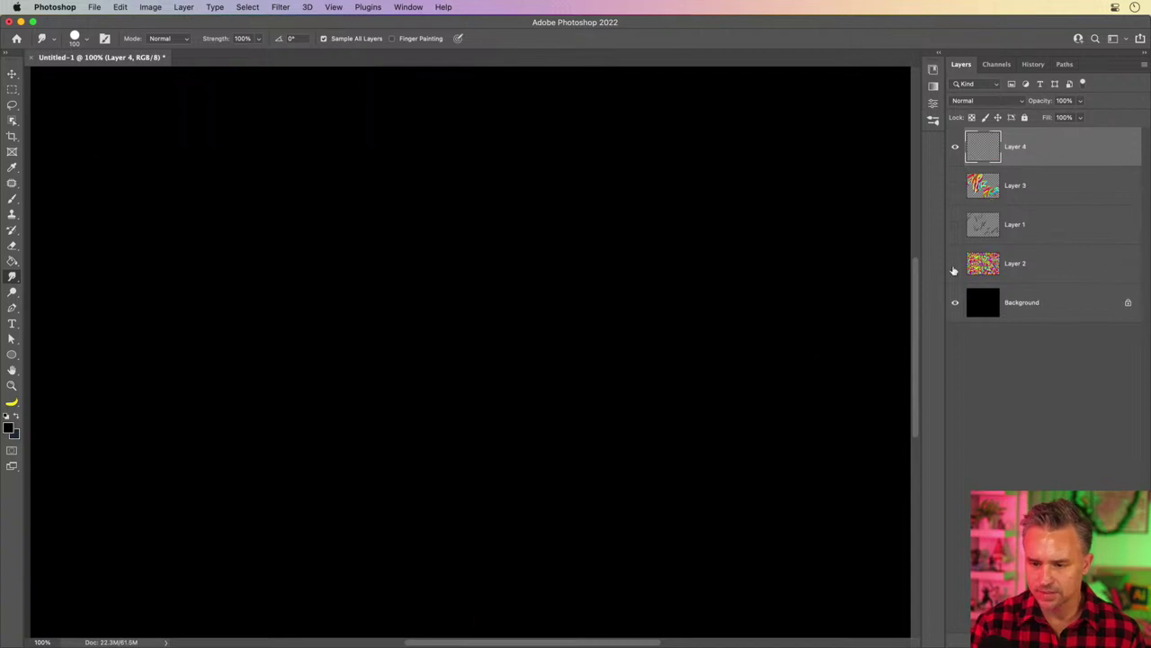
left_click(955, 265)
Stroke the "Find your fire" path on the new empty layer with the 100 px Smudge tool
left_click(1058, 67)
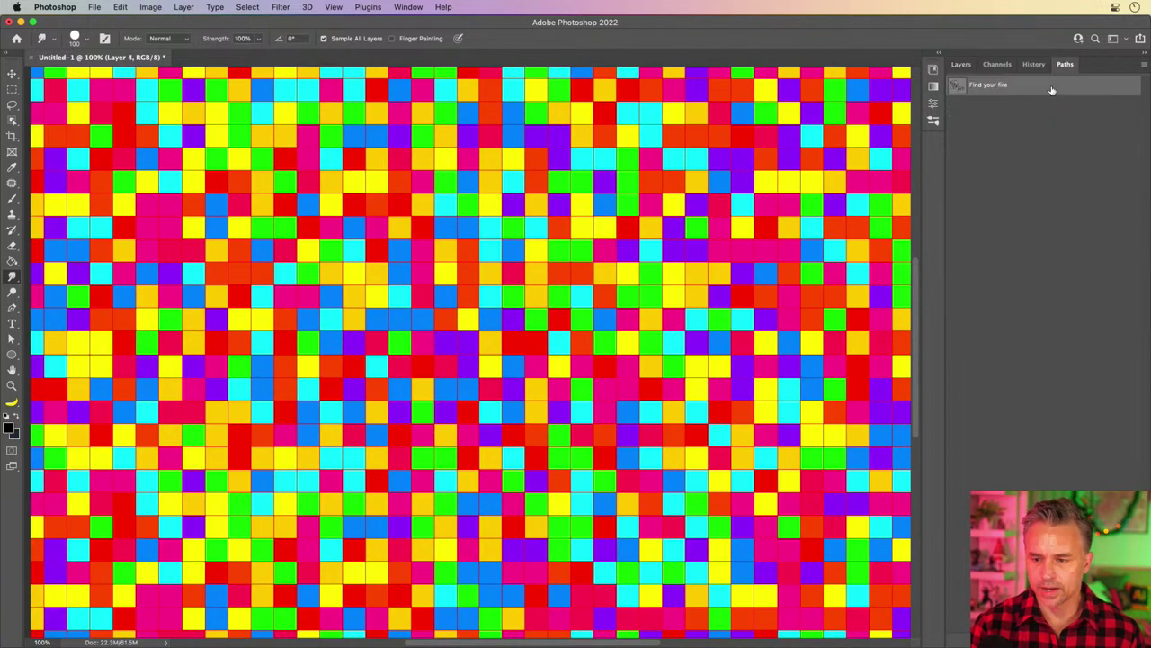
right_click(1055, 90)
key("Escape")
left_click(1017, 87)
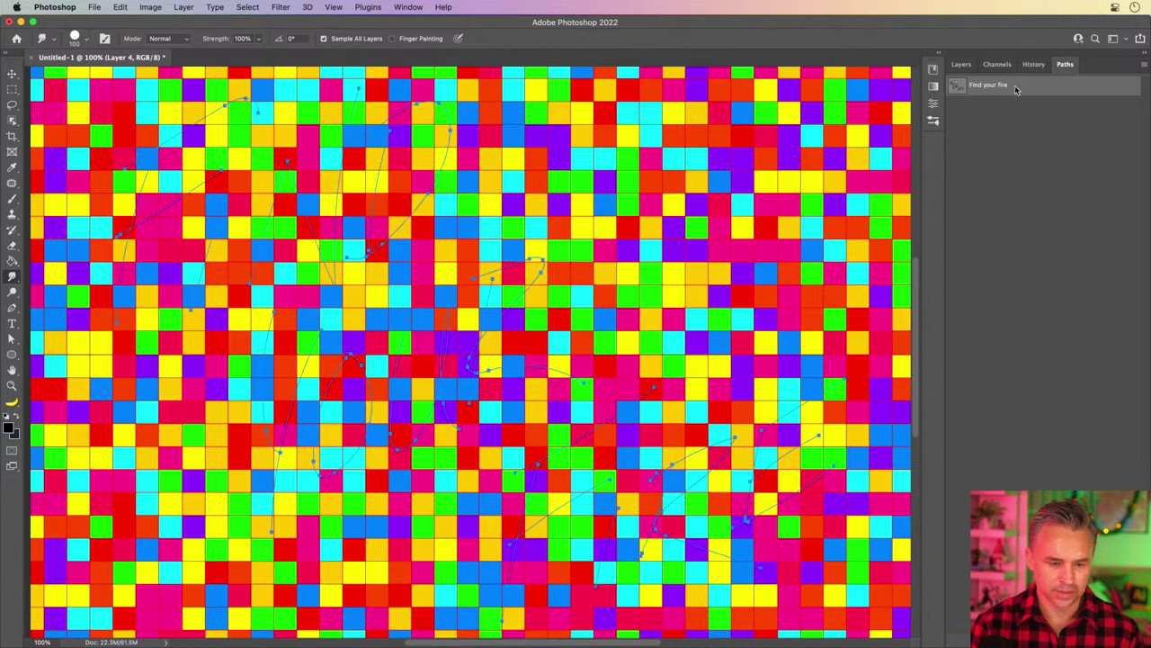
right_click(1036, 85)
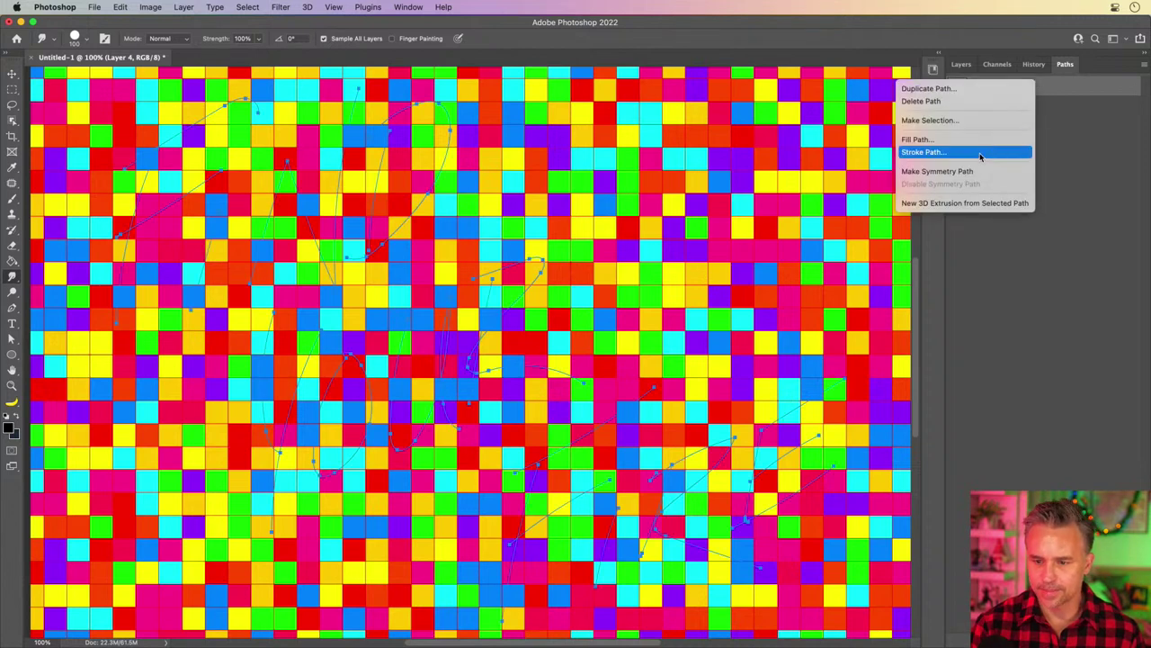
left_click(980, 157)
left_click(671, 292)
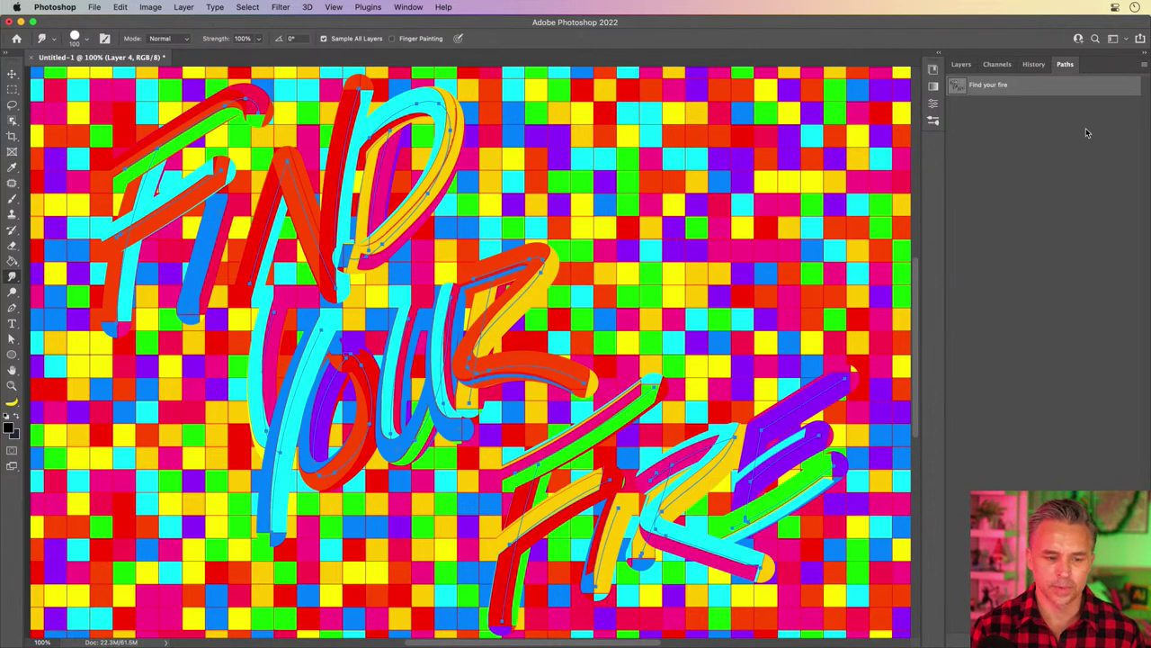
Hide the squares on Layer 2 and the path outline to show the thinner smudged lettering on black
left_click(959, 70)
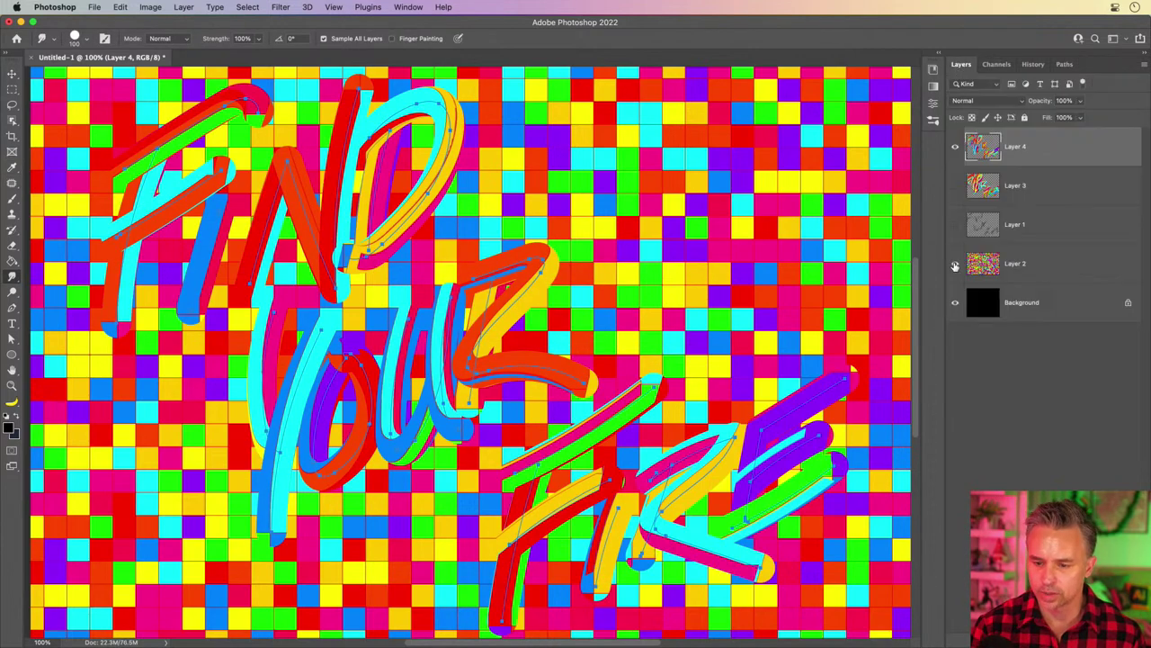
left_click(954, 264)
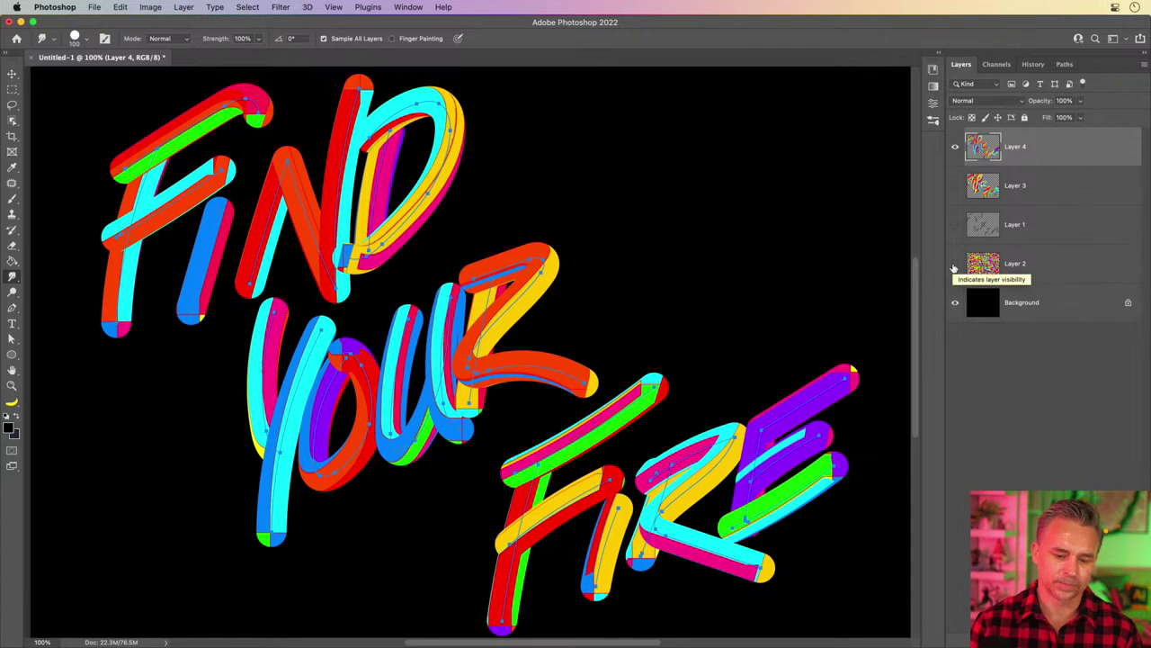
key("super+minus")
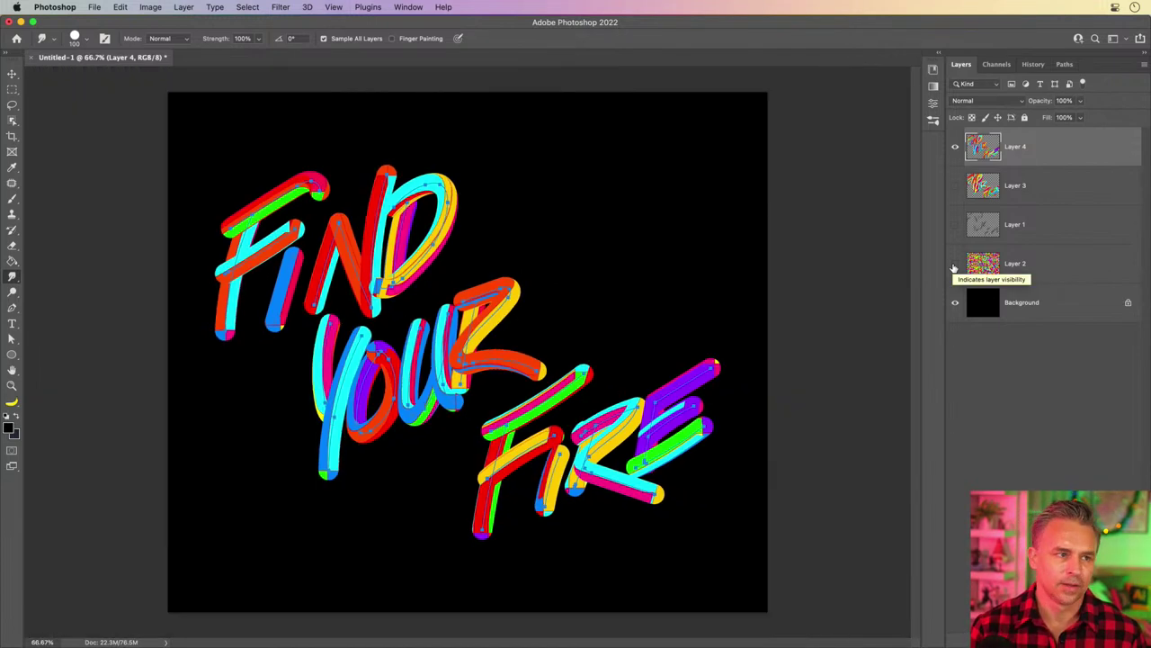
key("super+h")
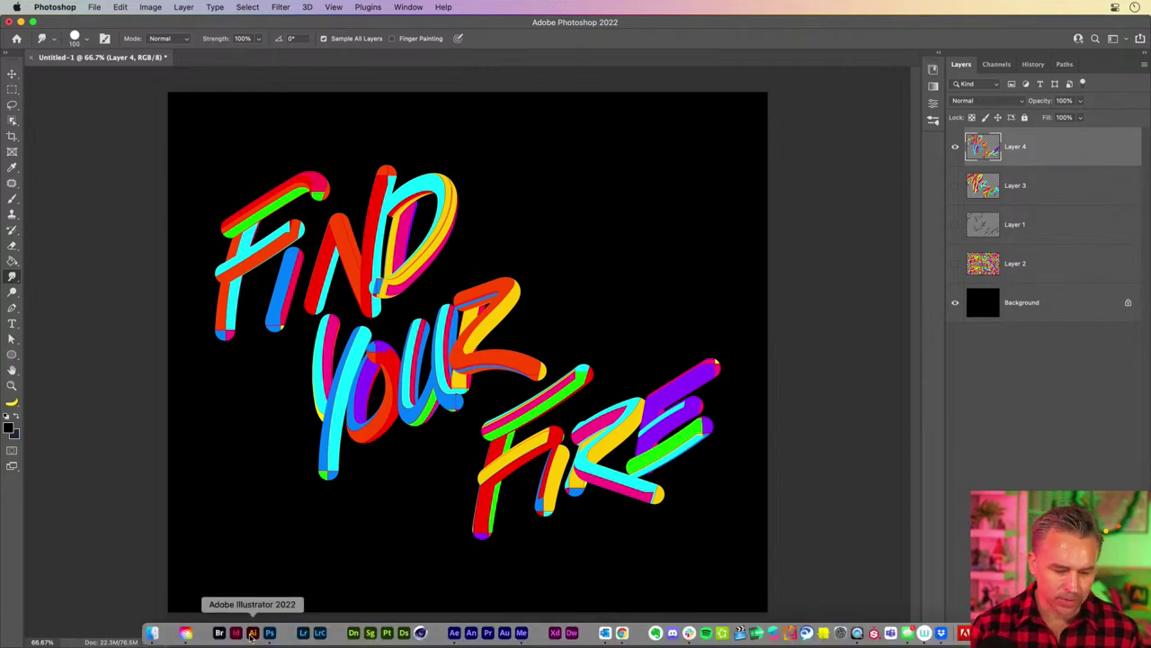
Switch to Illustrator to examine the original "Find your fire" vector paths, then return to Photoshop
left_click(252, 637)
left_click(600, 78)
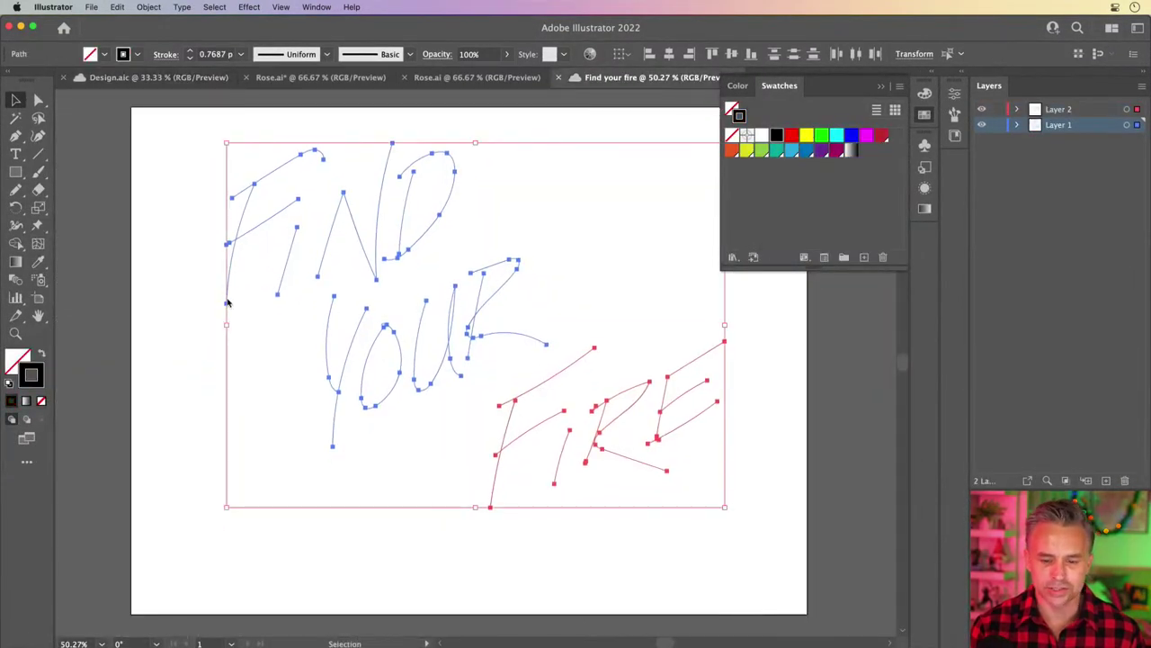
left_click(881, 85)
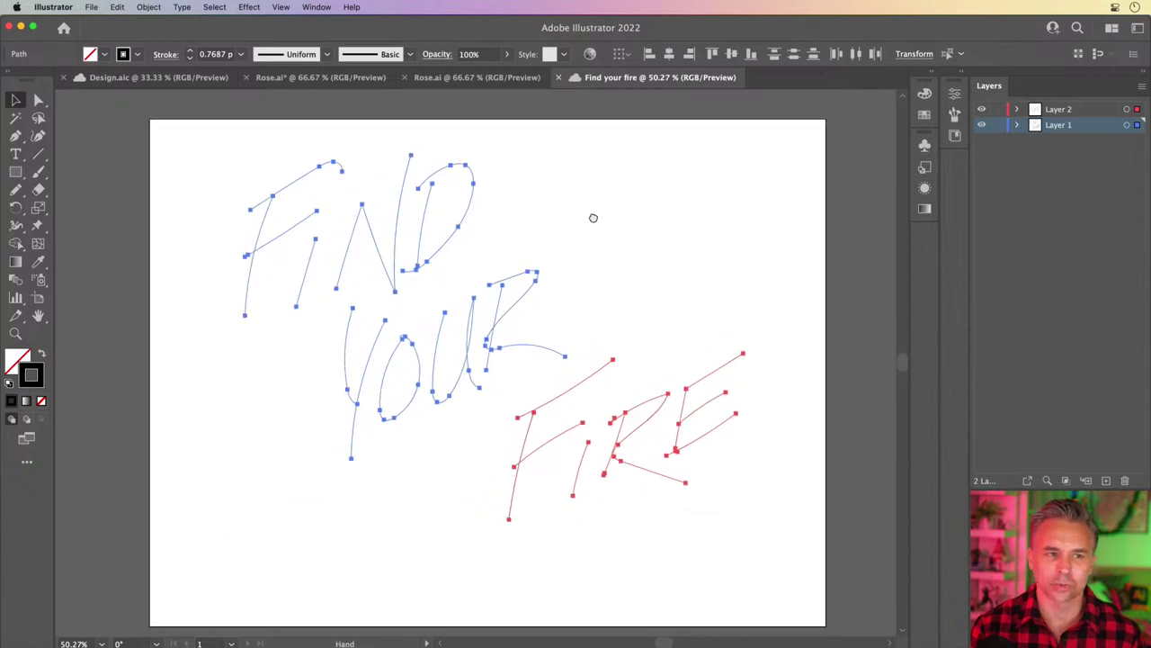
left_click(20, 27)
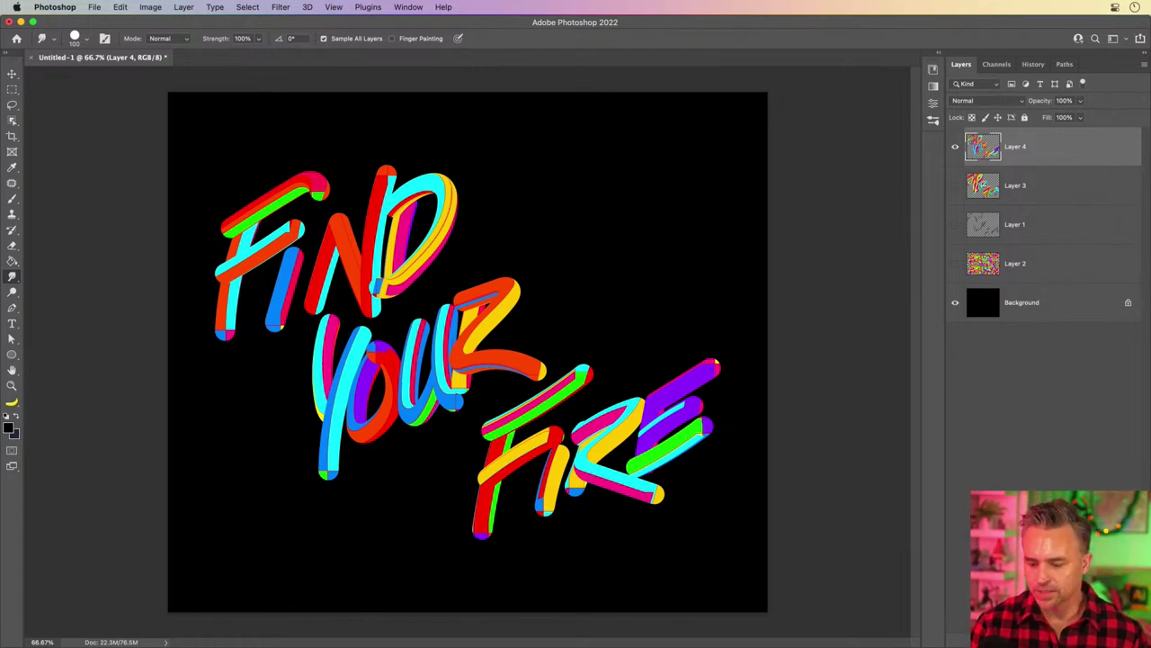
Add a new layer above Layer 4, hide Layer 4 and activate the "Find your fire" path
key("super+alt+shift+n")
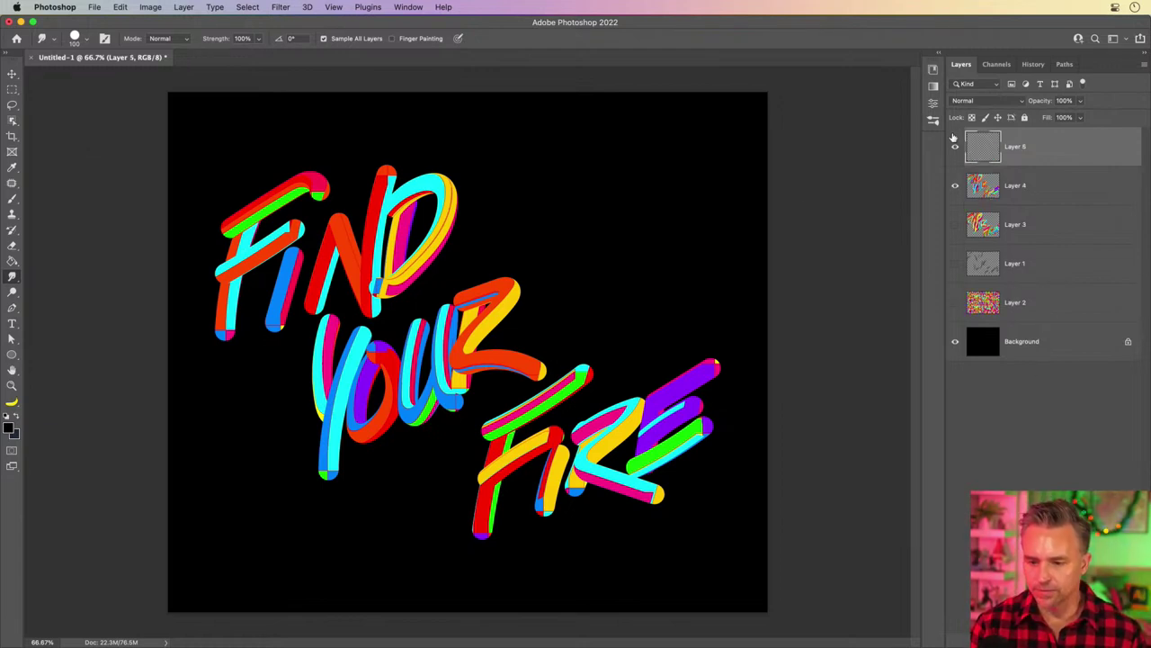
left_click(956, 186)
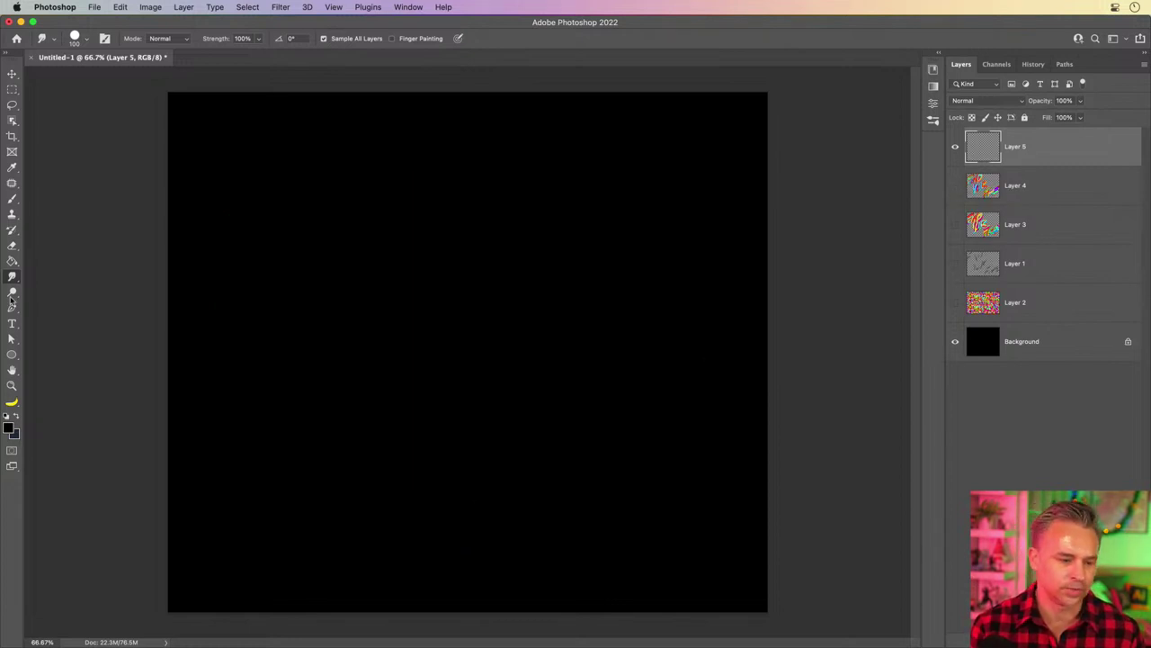
left_click(1064, 65)
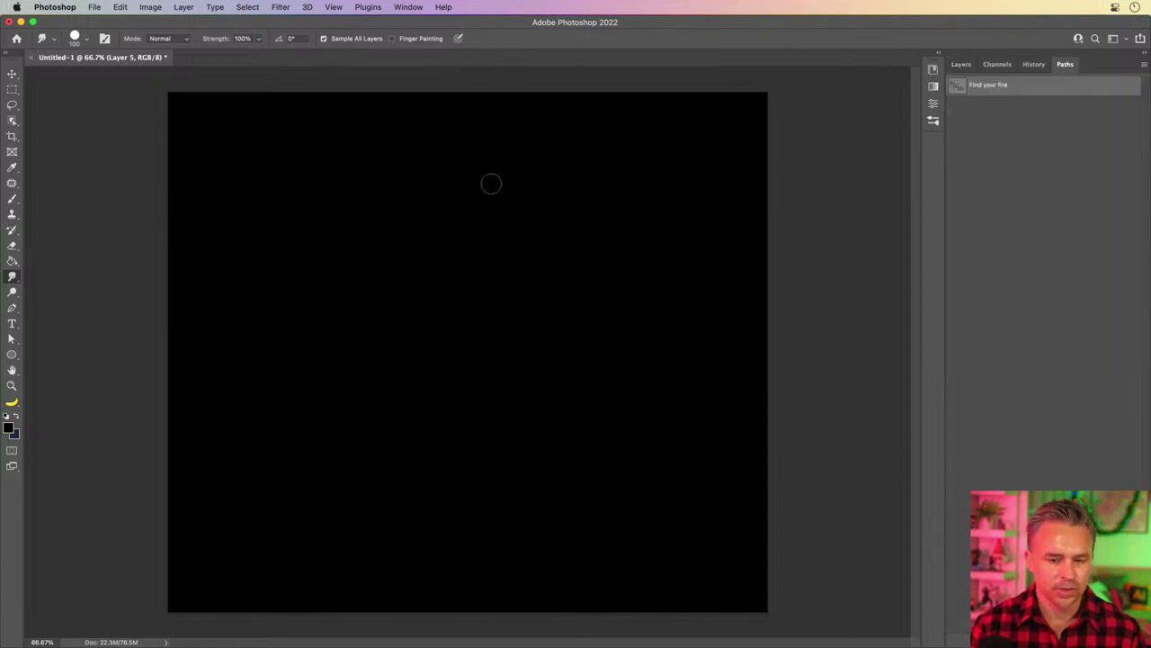
left_click(956, 89)
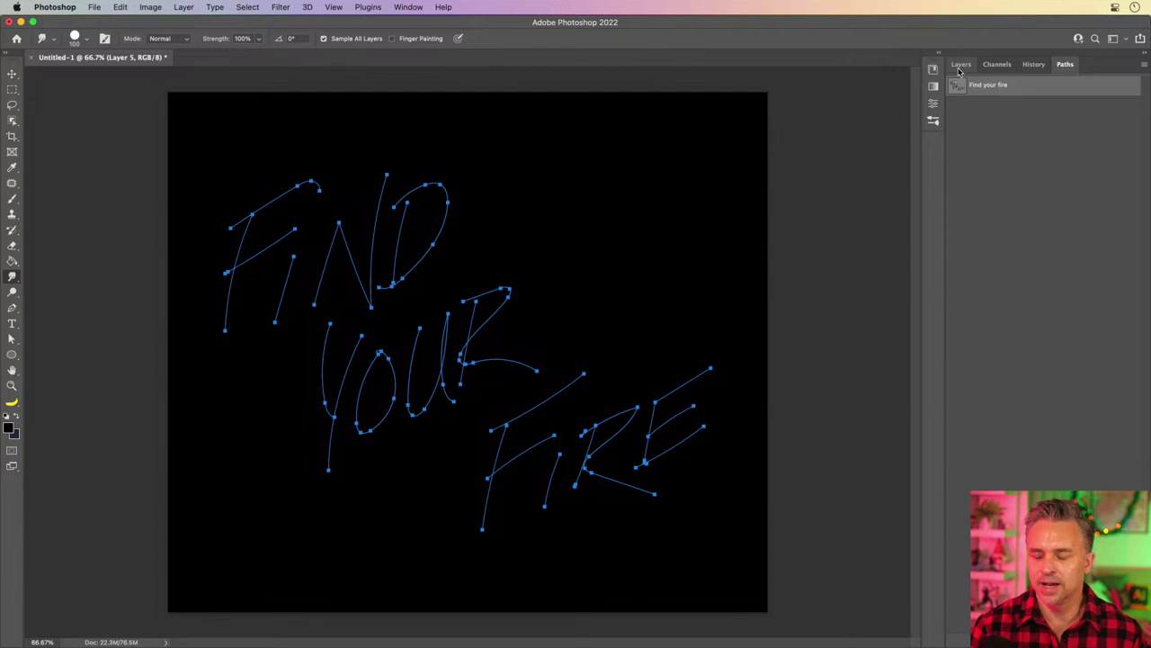
left_click(960, 69)
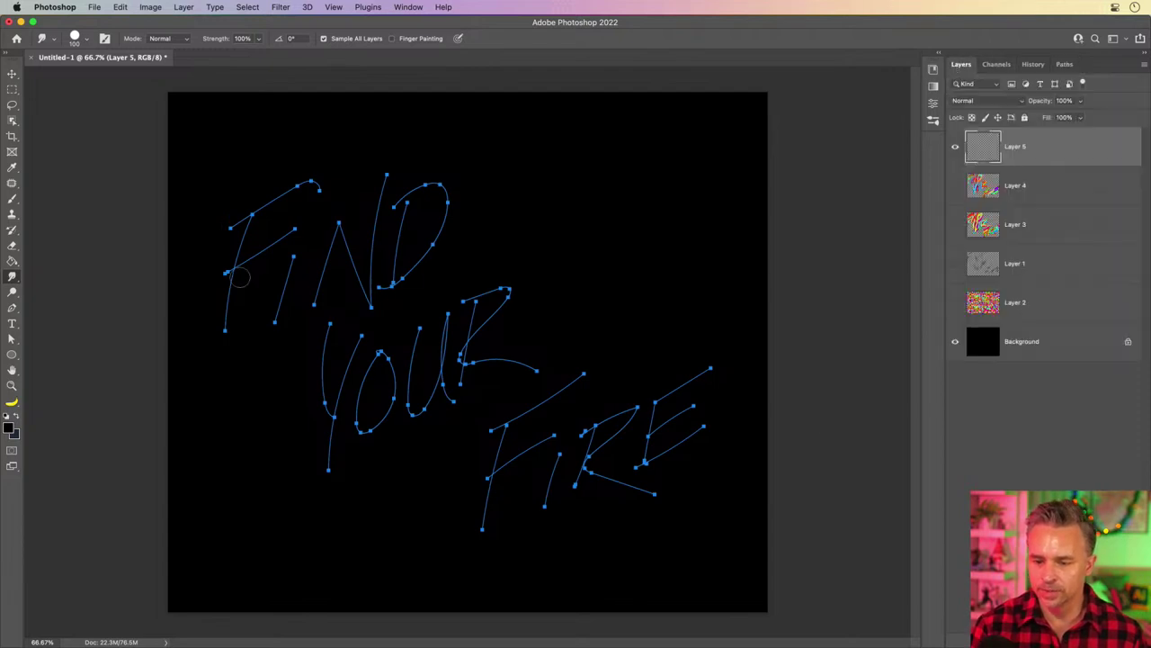
Open the Flame render filter for the active path, accept the path-length warning and set the flame width to 61
left_click(275, 7)
mouse_move(313, 219)
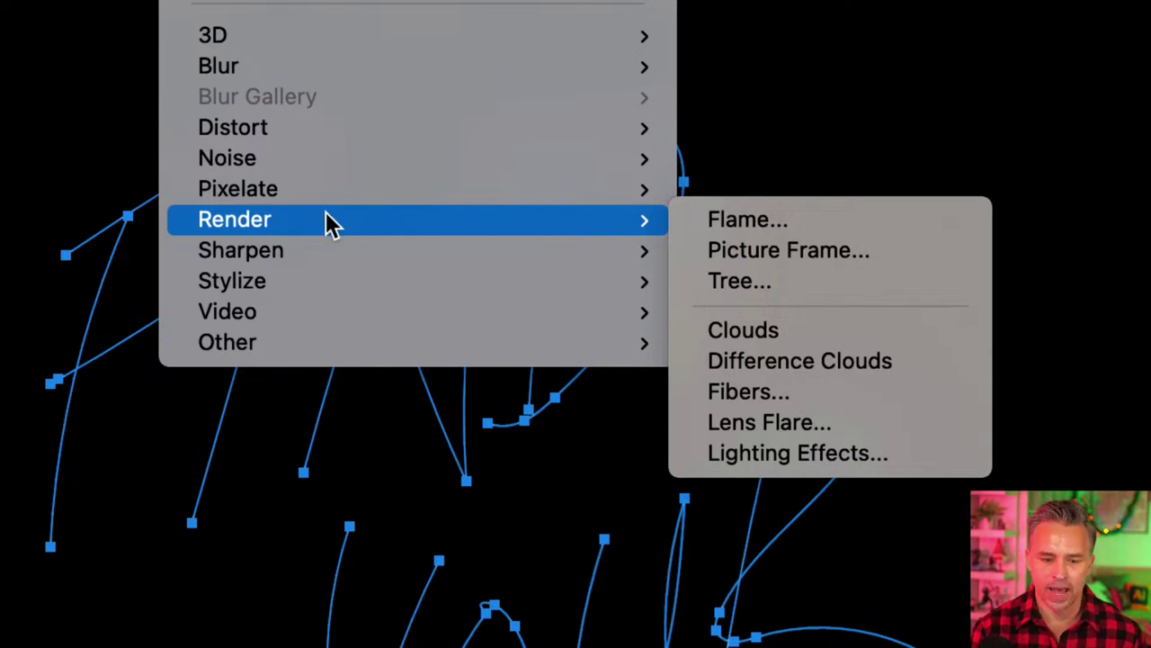
left_click(788, 223)
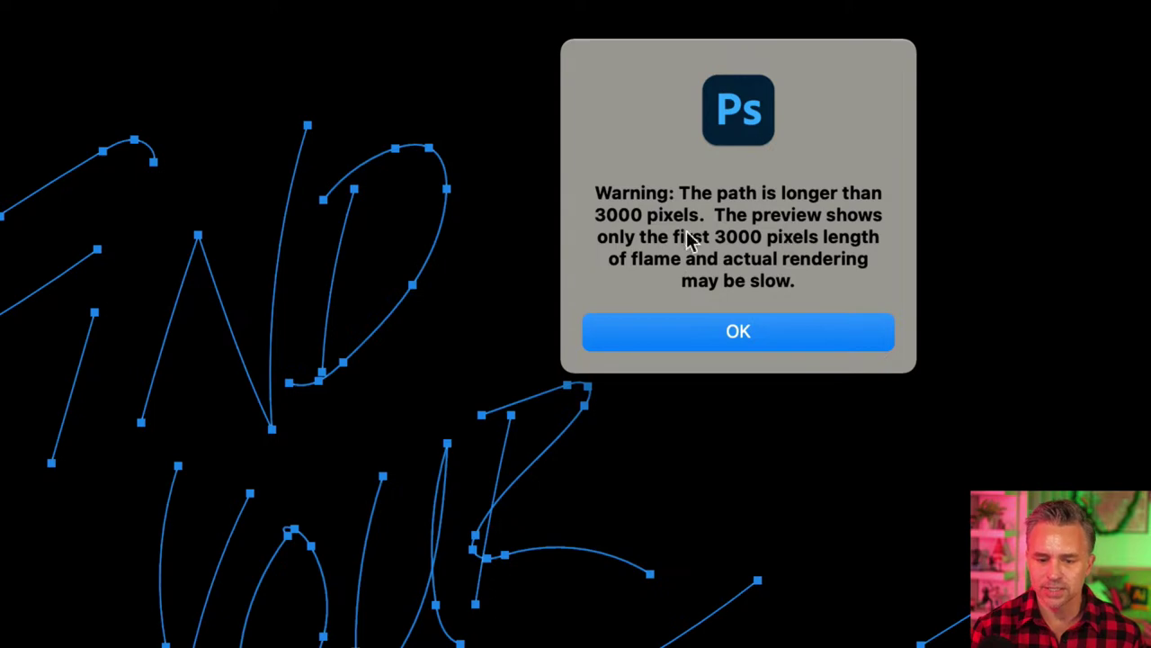
left_click(706, 335)
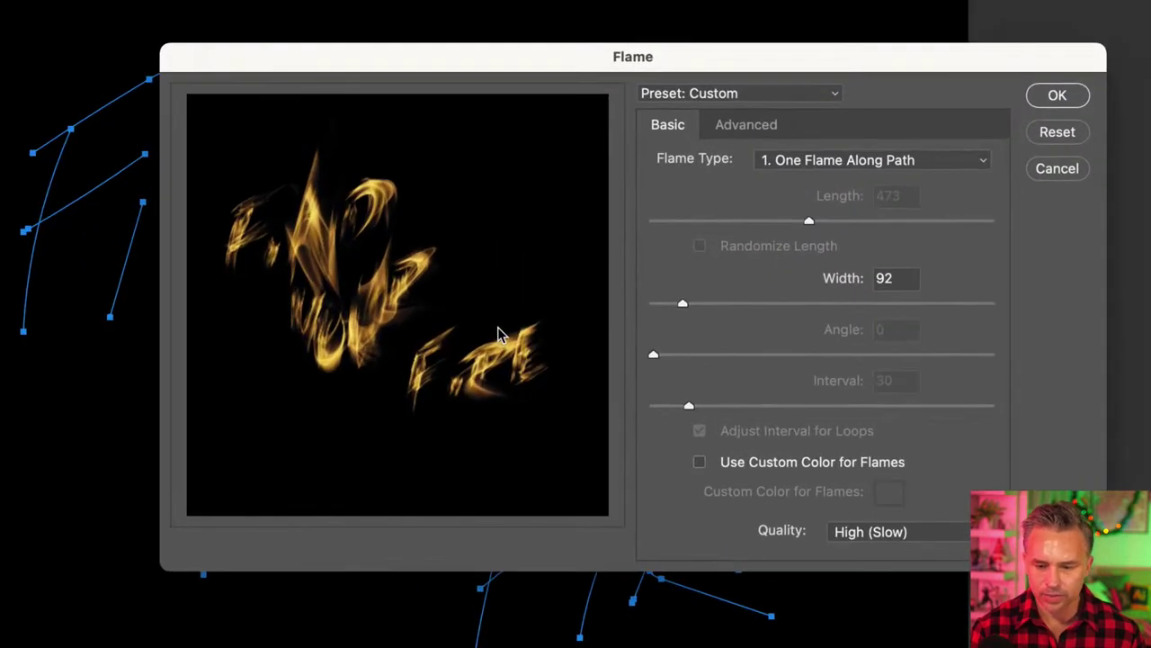
left_click(674, 306)
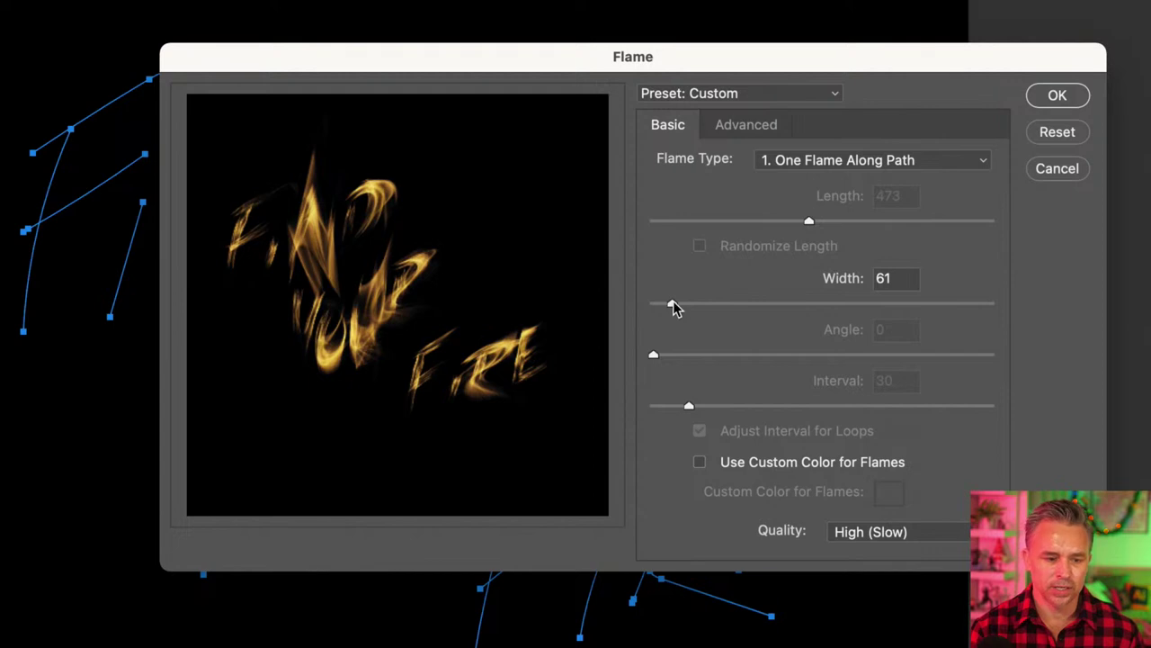
Set the flame type to Multiple Flames Along Path and the flame length to 330
left_click(798, 162)
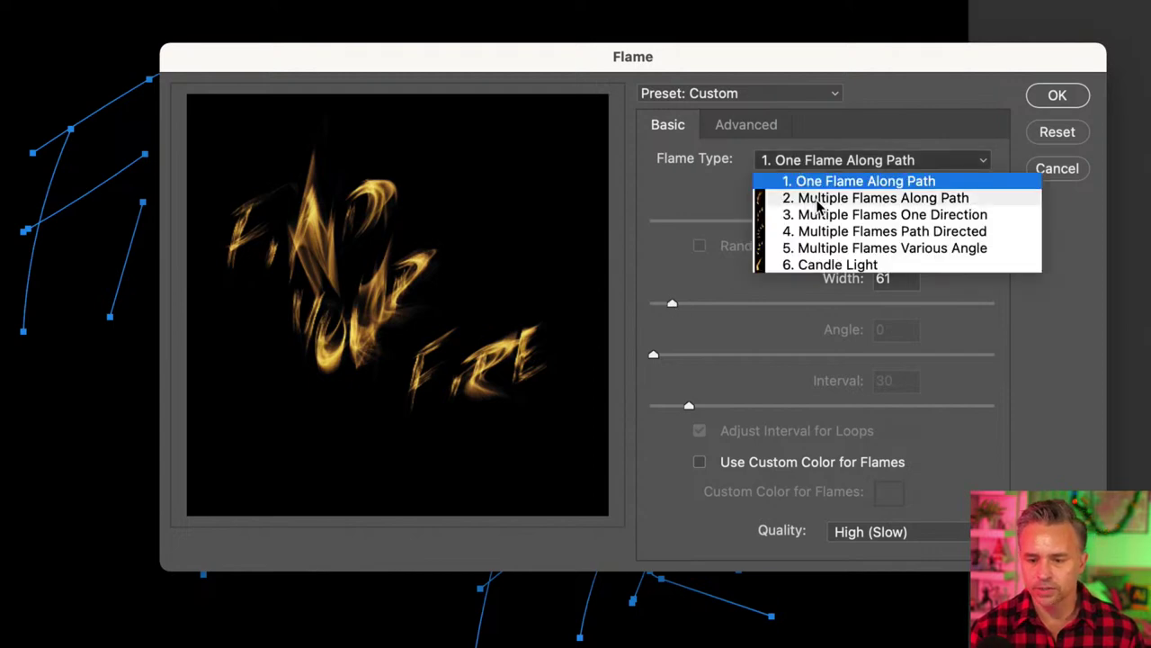
left_click(810, 199)
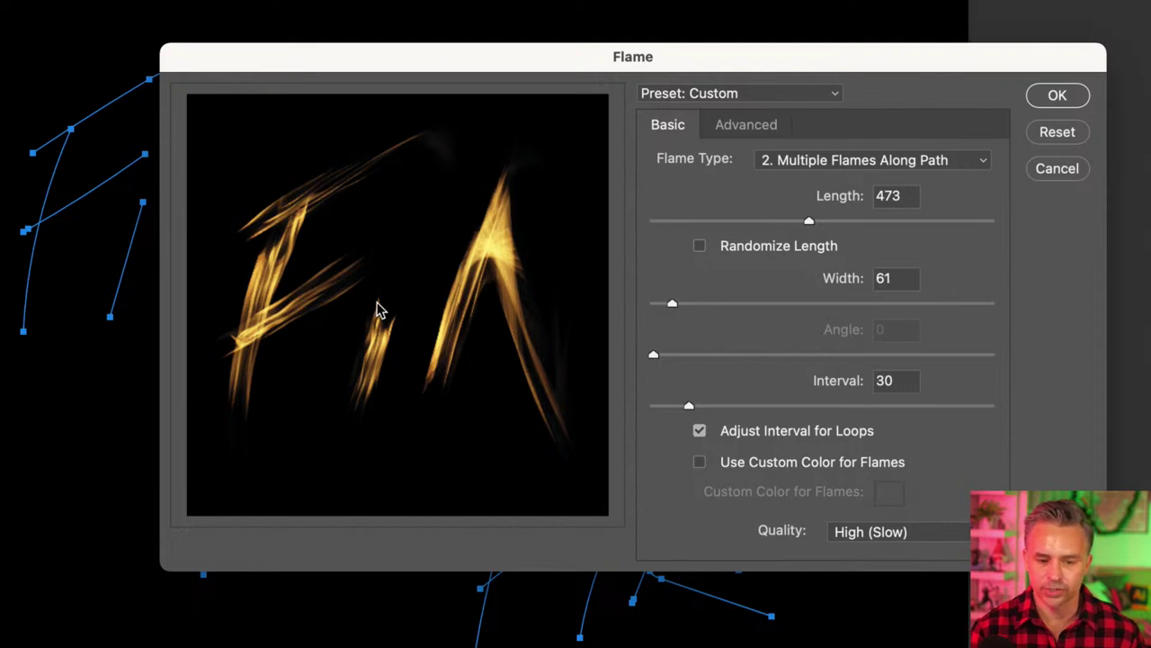
left_click(760, 223)
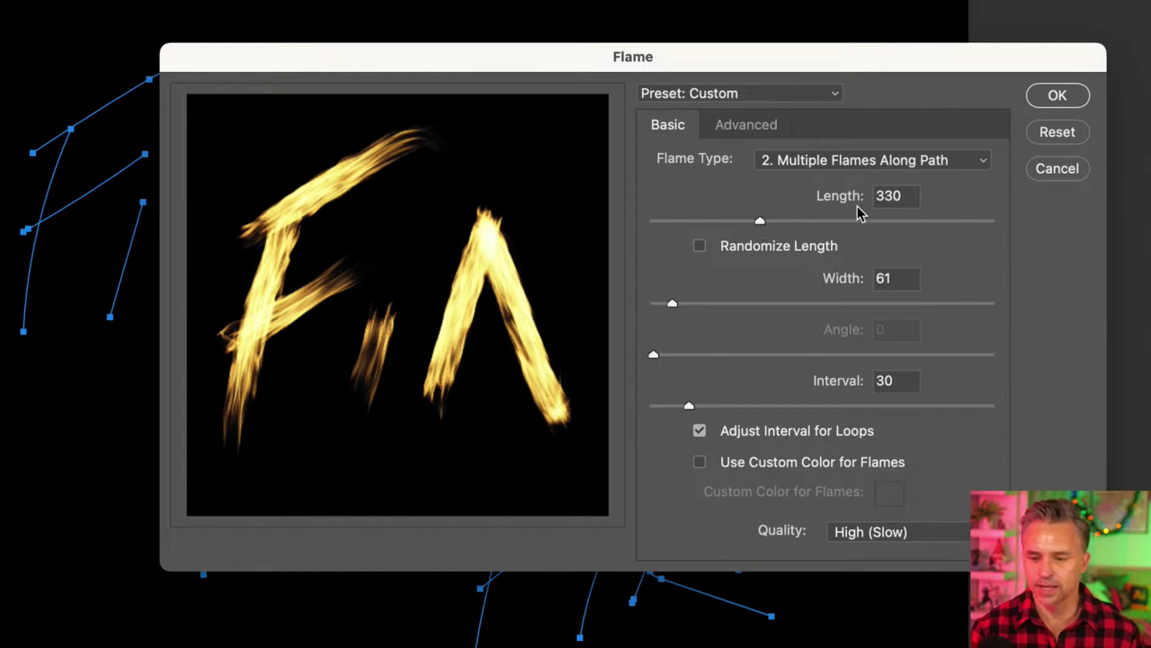
left_click(801, 160)
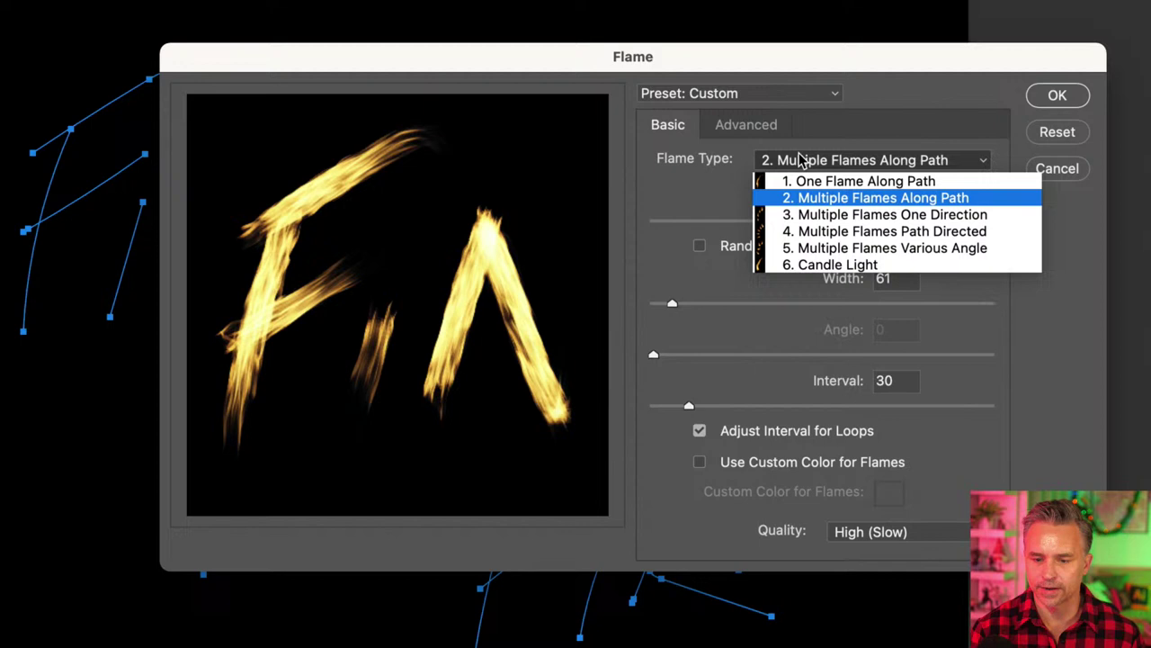
left_click(642, 194)
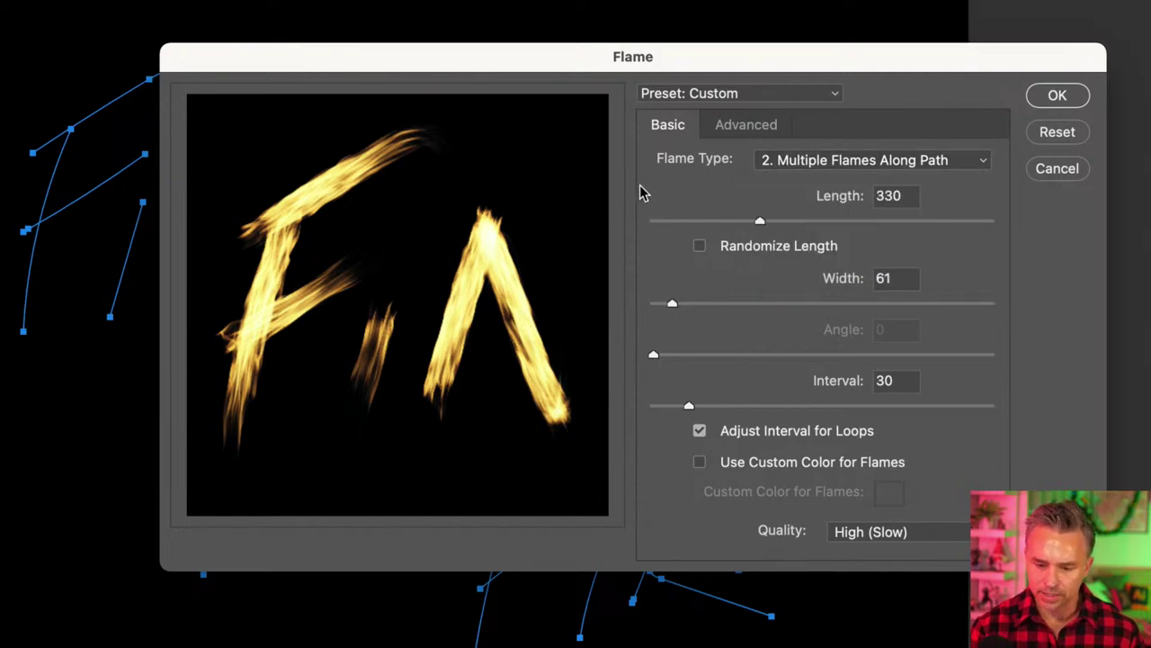
Review the advanced flame settings and render the flames along the path on Layer 5
left_click(736, 130)
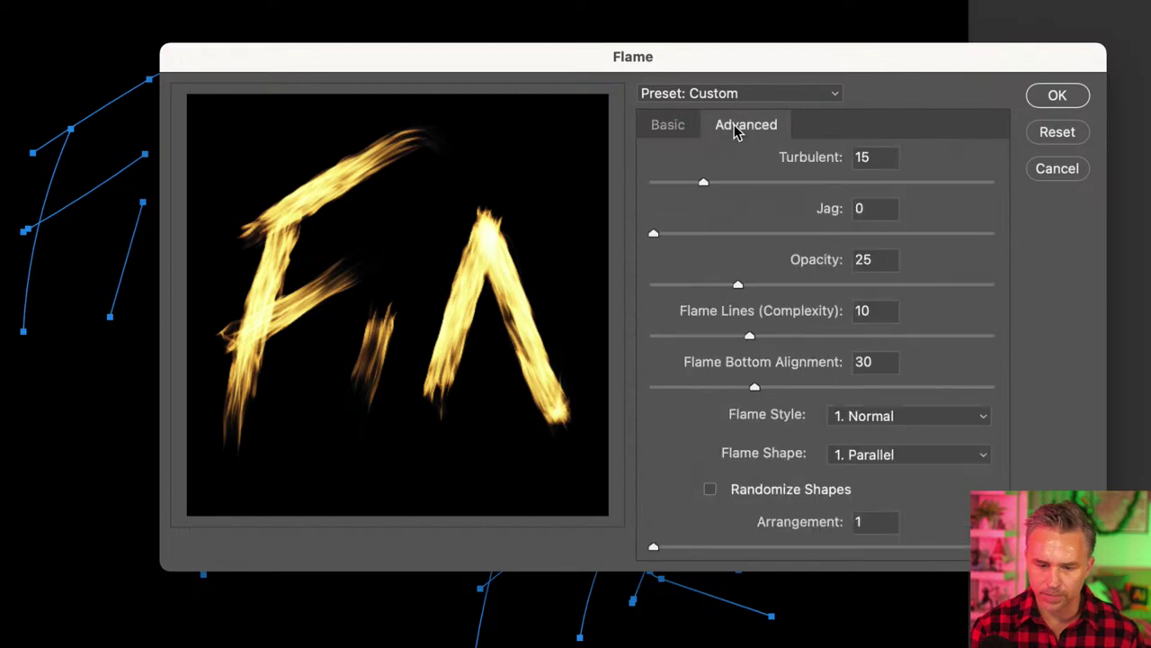
left_click(665, 129)
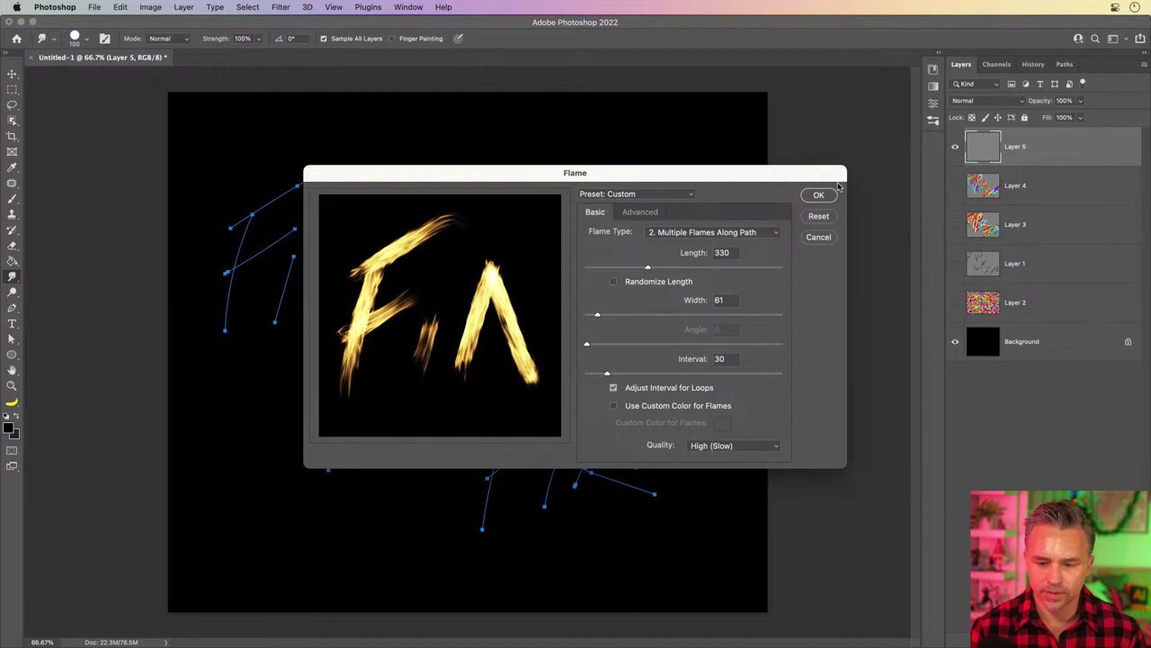
left_click(807, 195)
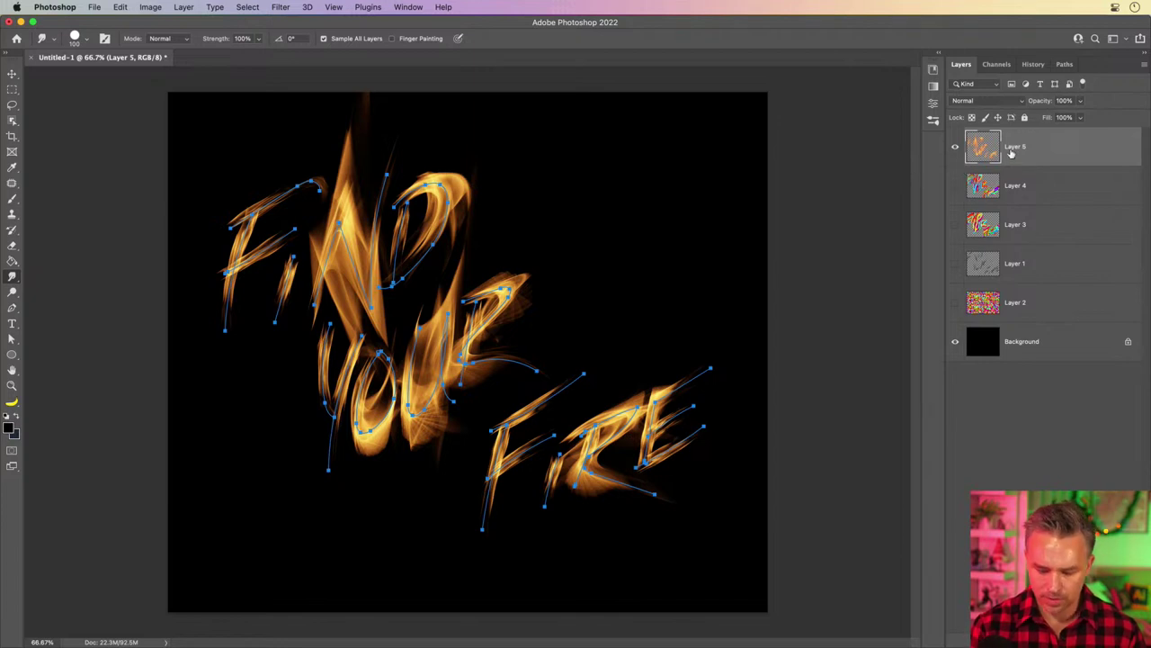
Hide the path overlay and Layer 5, add a new layer above it and activate the "Find your fire" path
key("super+h")
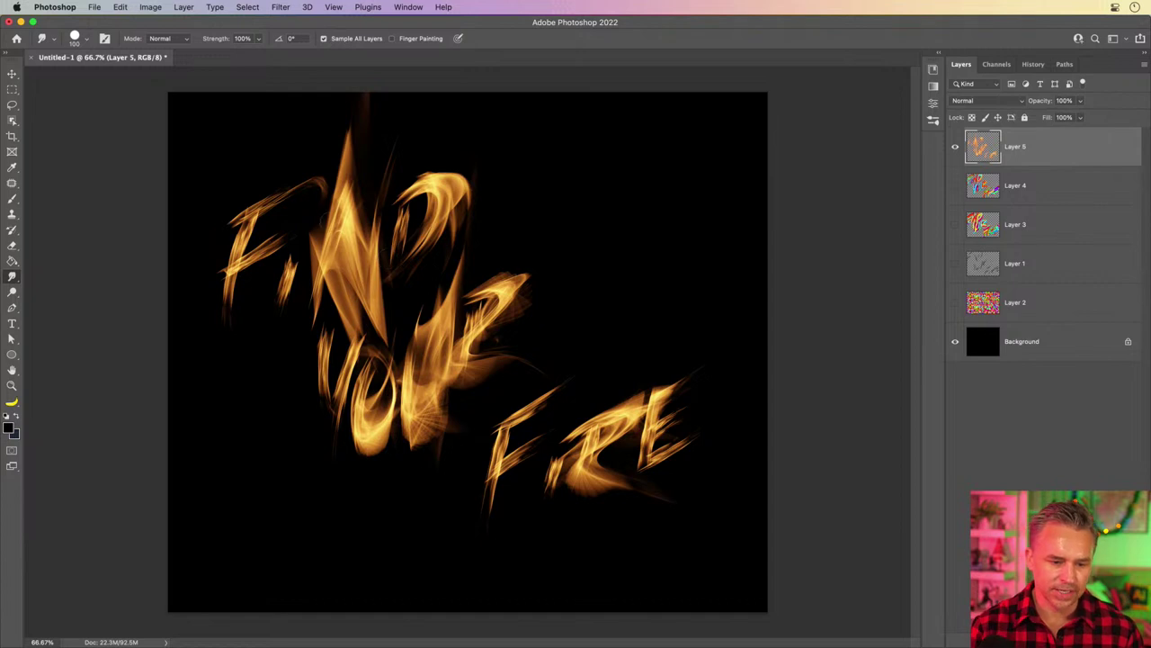
left_click(956, 146)
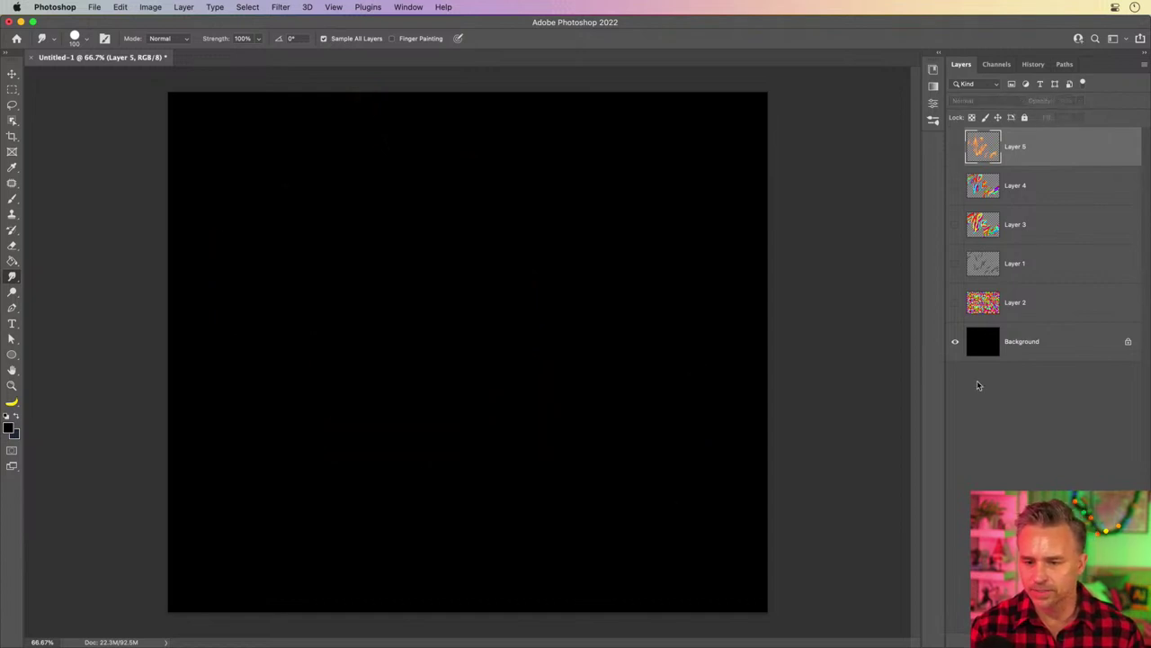
left_click(1112, 634)
left_click(1065, 64)
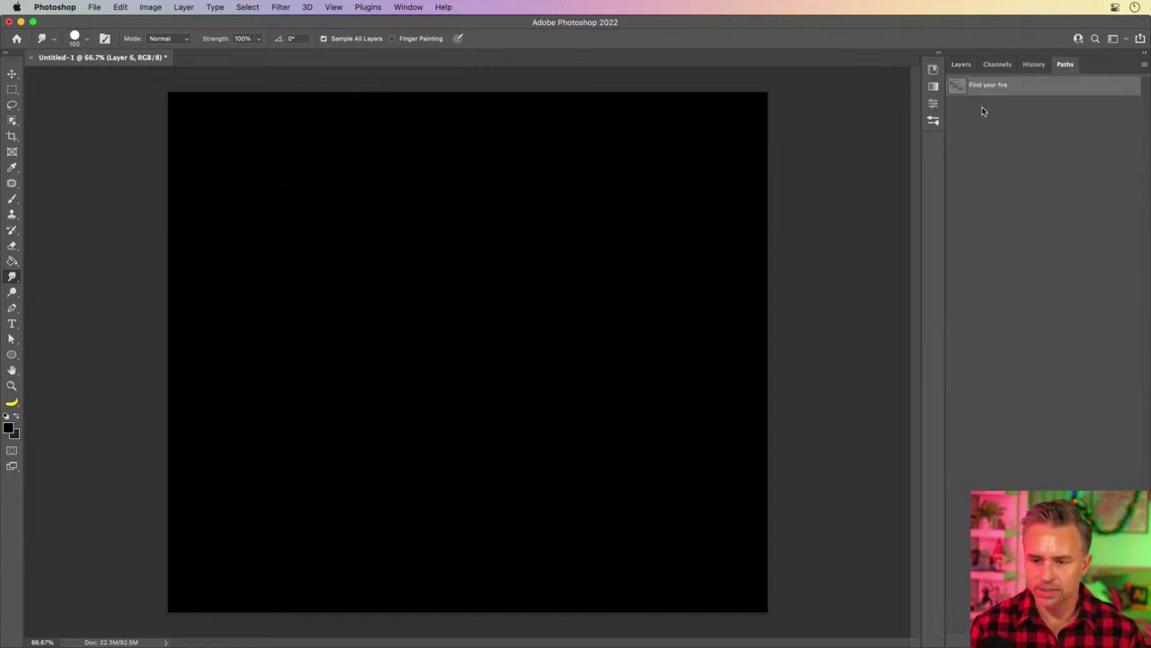
left_click(954, 86)
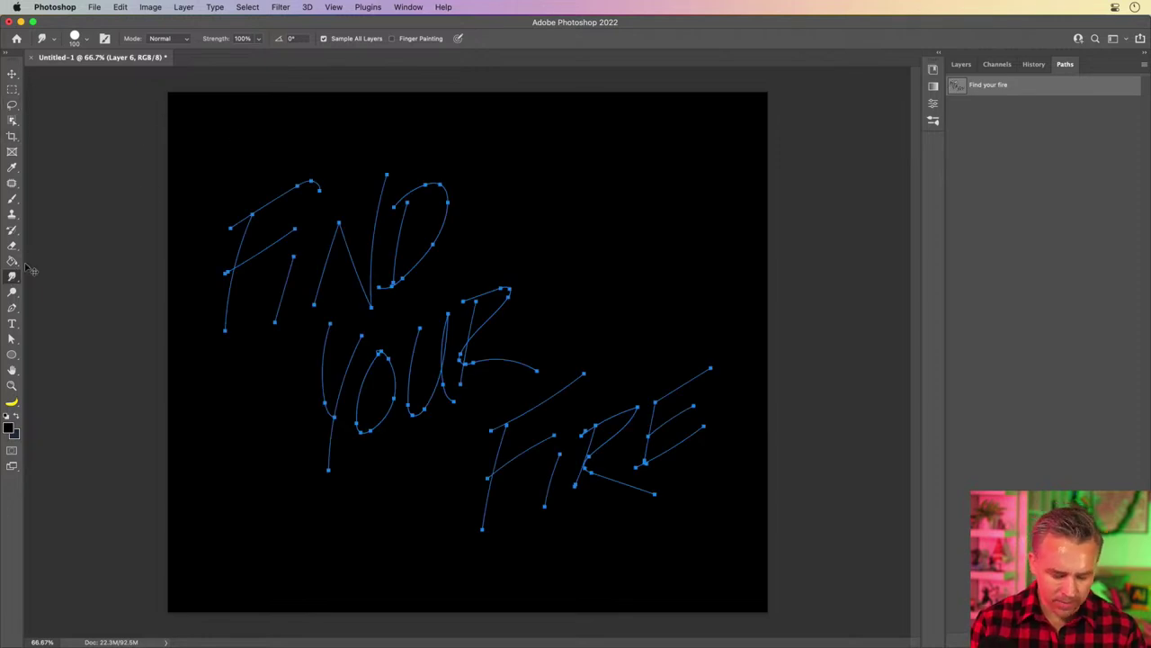
key("super+1")
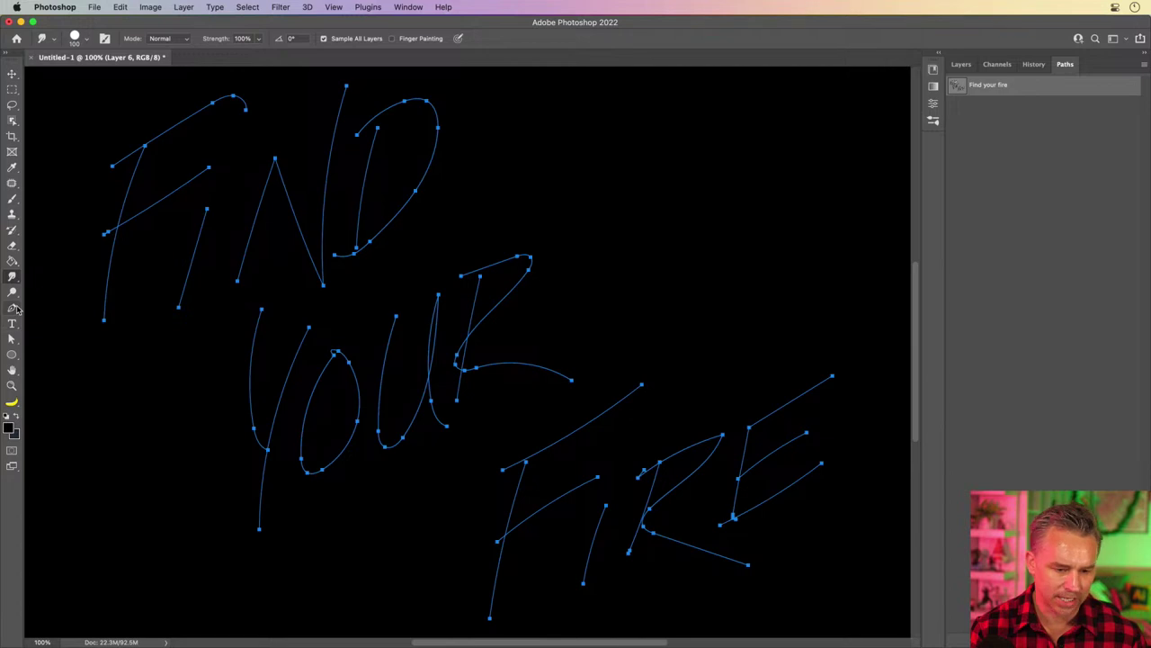
mouse_move(337, 644)
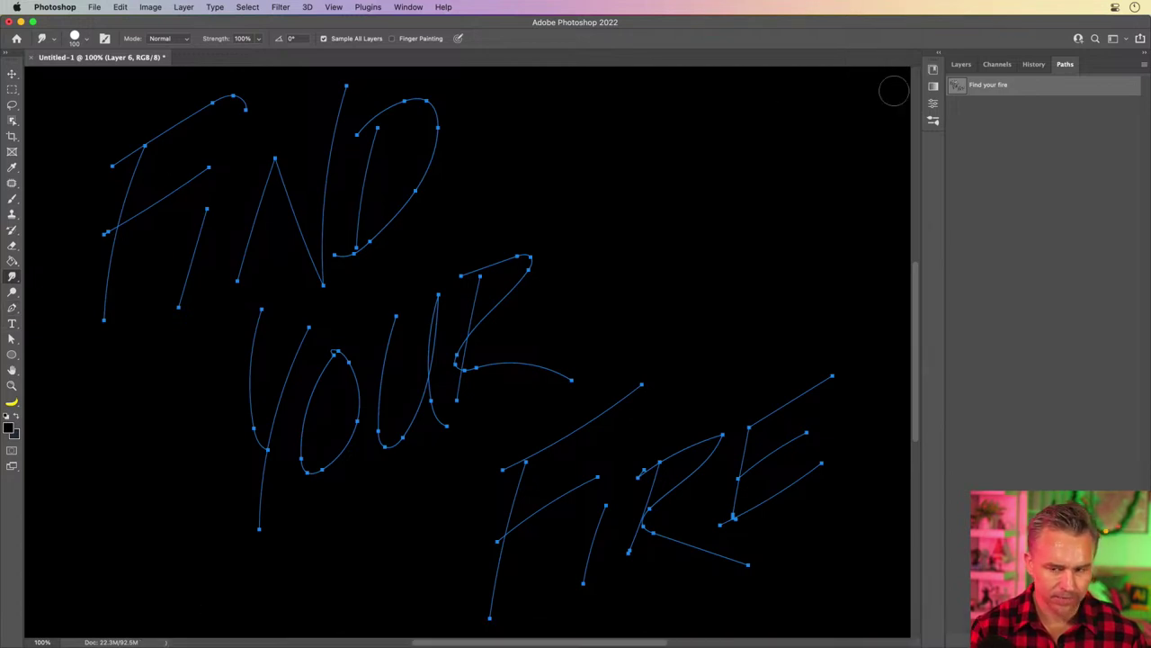
Show Layer 5 to examine its flame lettering against the path, and return to Layer 6 with Layer 5 hidden
left_click(962, 64)
left_click(955, 186)
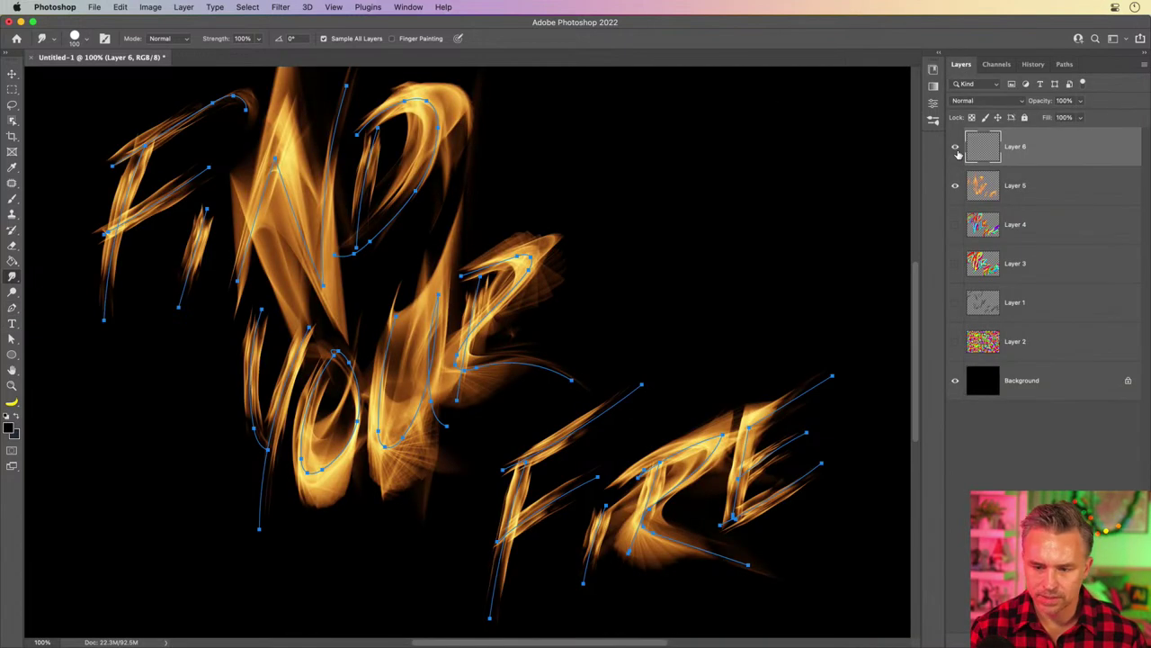
left_click(1018, 187)
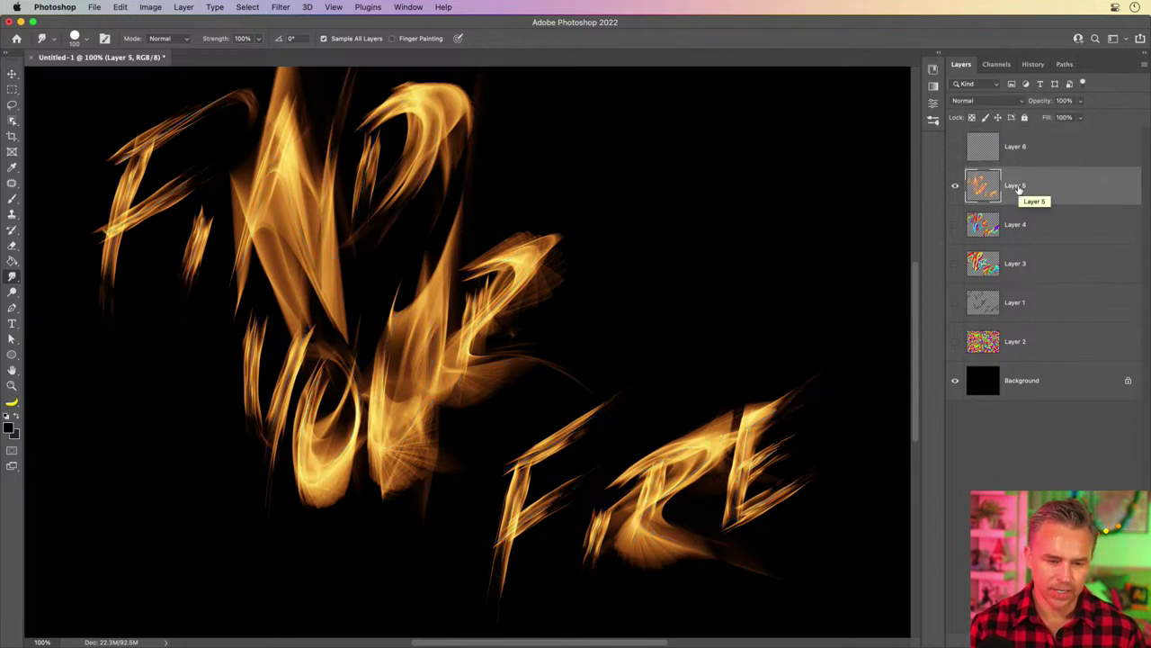
key("super+minus")
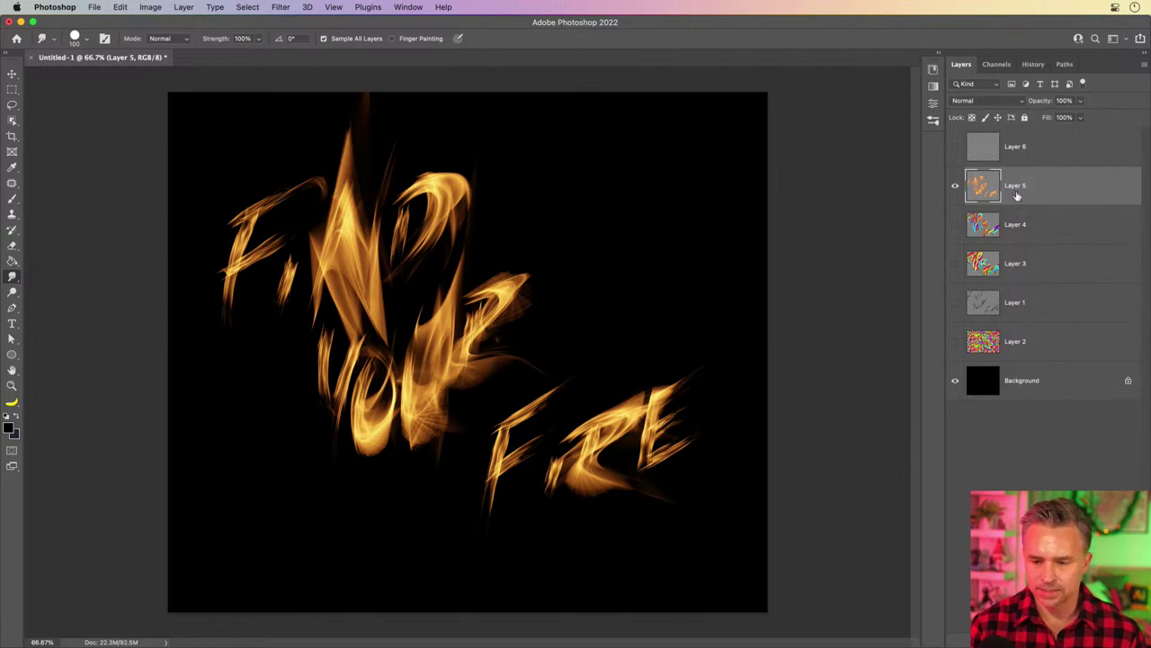
left_click(956, 148)
left_click(996, 149)
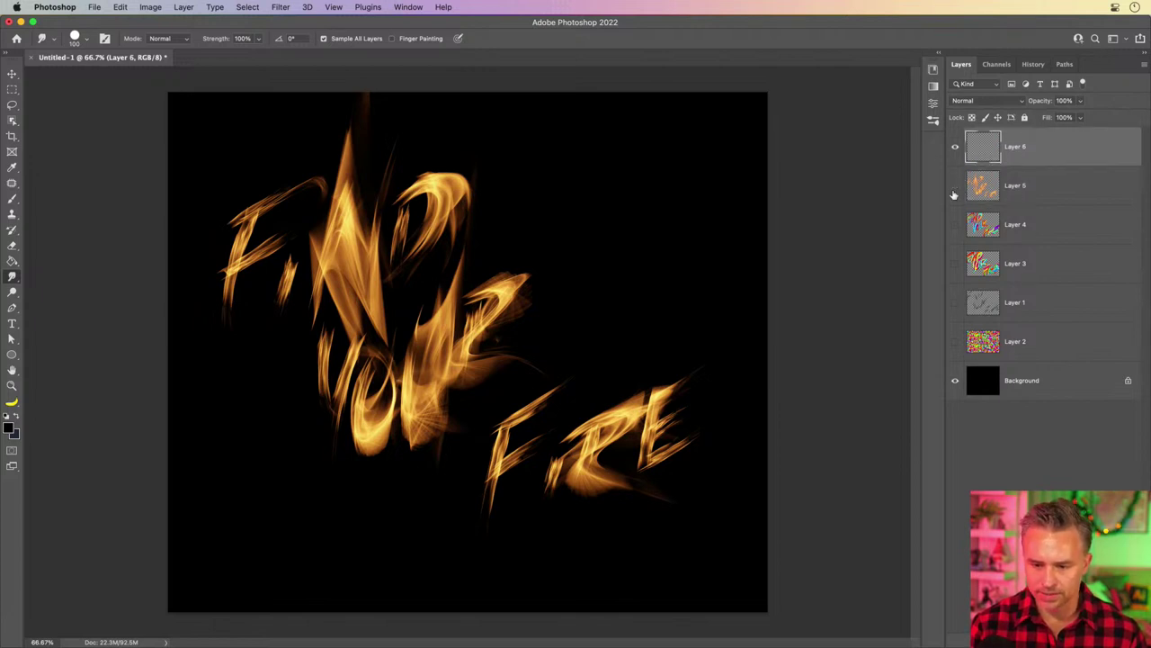
left_click(956, 187)
Activate the "Find your fire" path and add anchor points along the strokes of the N in "FIND" with the Add Anchor Point tool
left_click(1065, 64)
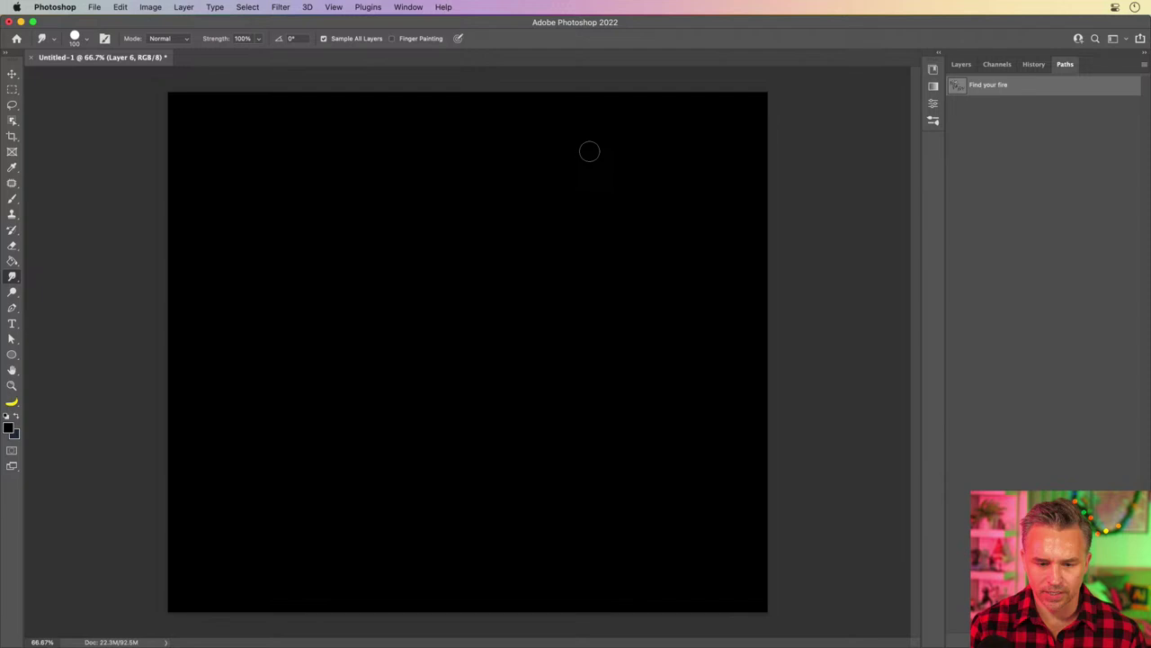
left_click(957, 89)
key("super+plus")
key("super+plus")
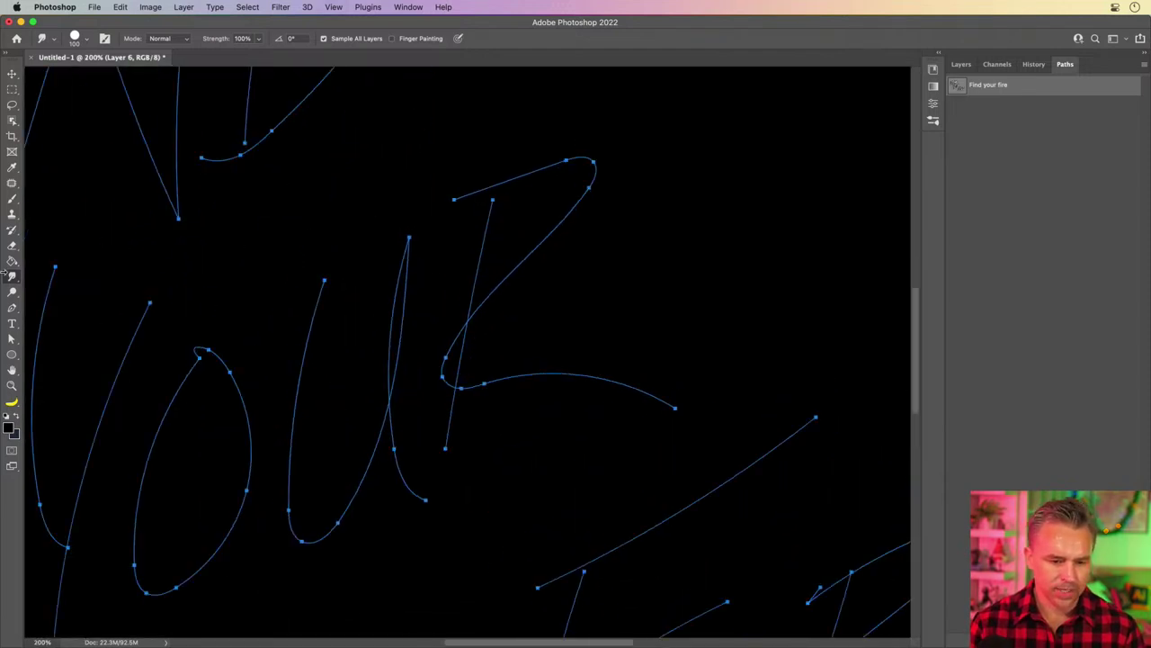
left_click_drag(217, 275, 597, 522)
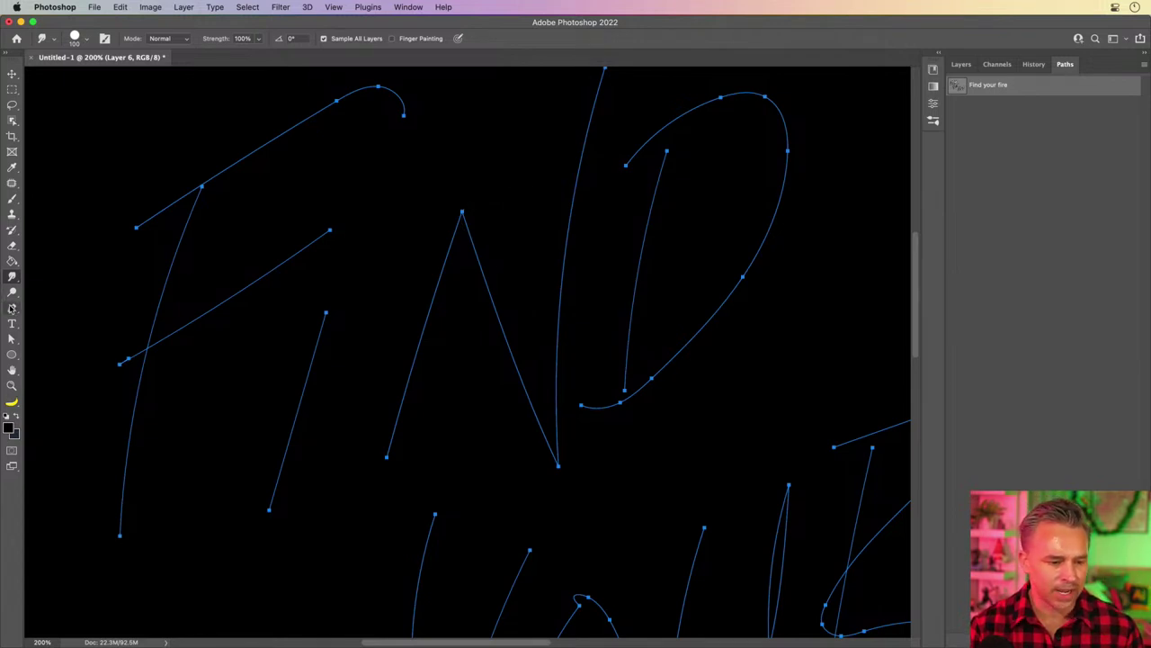
left_click(12, 308)
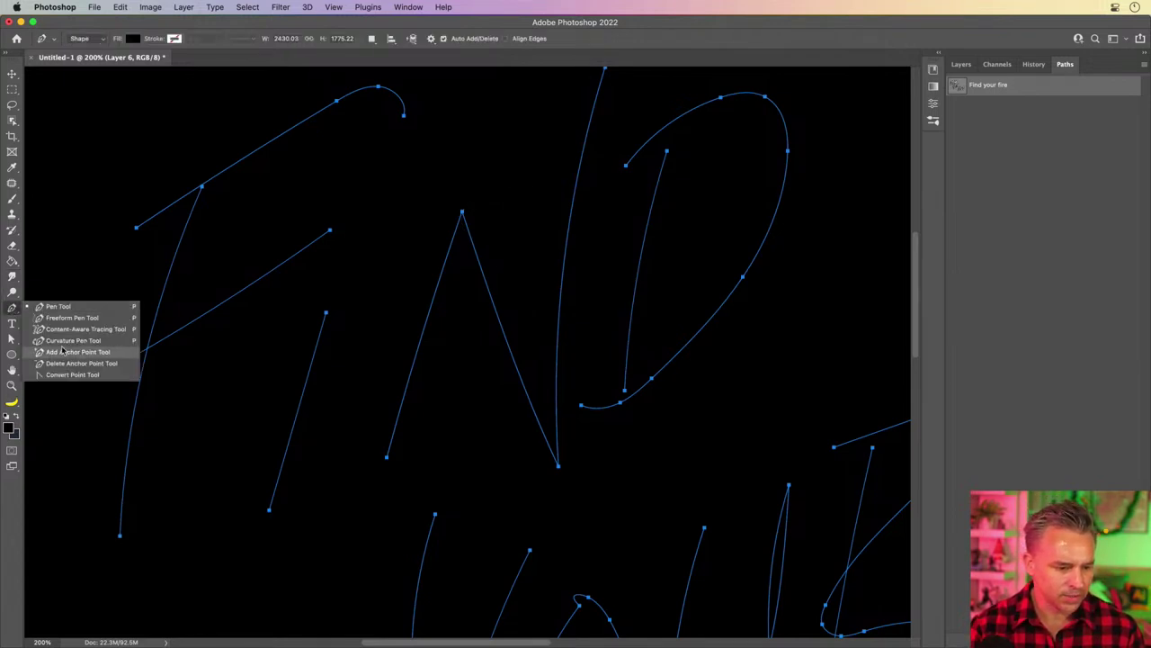
left_click(63, 352)
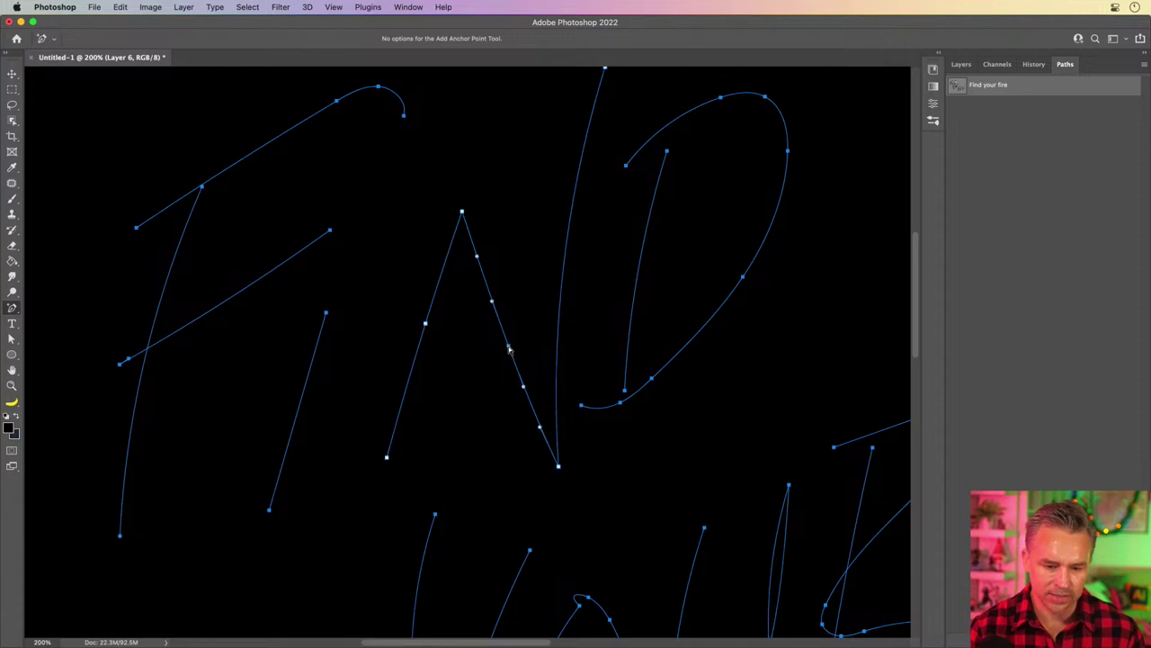
left_click_drag(531, 219, 532, 357)
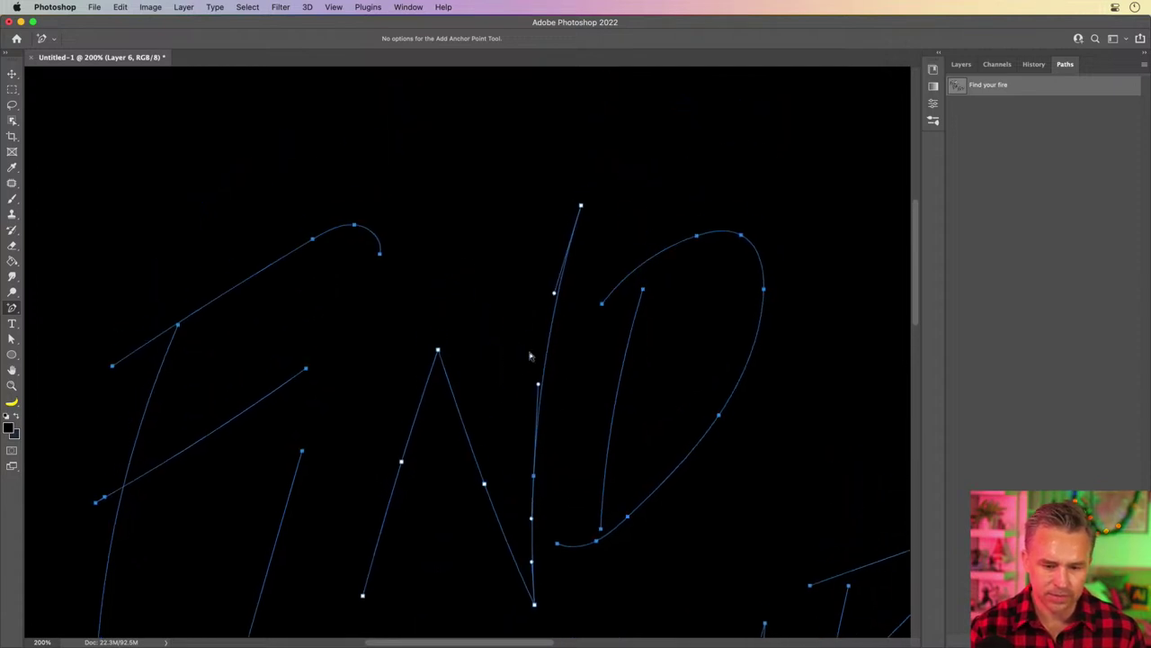
left_click(553, 326)
scroll(551, 331, "down", 3)
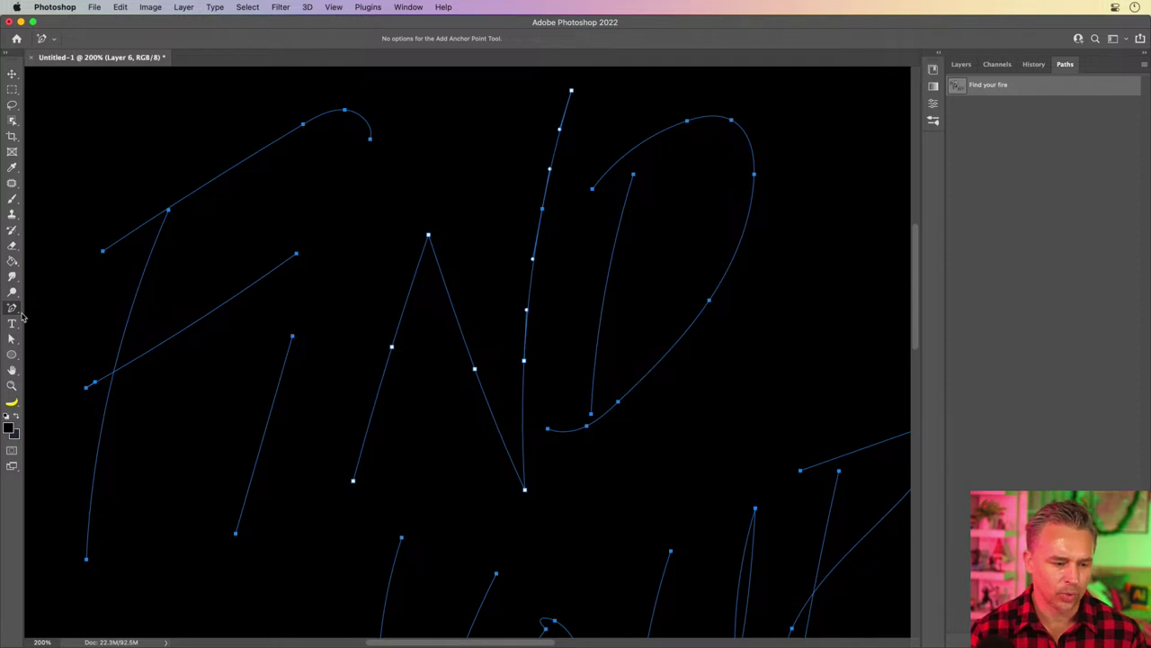
Convert the N's bottom corner point with the Convert Point tool and move that vertex slightly upward with the Direct Selection tool
left_click_drag(13, 310, 66, 376)
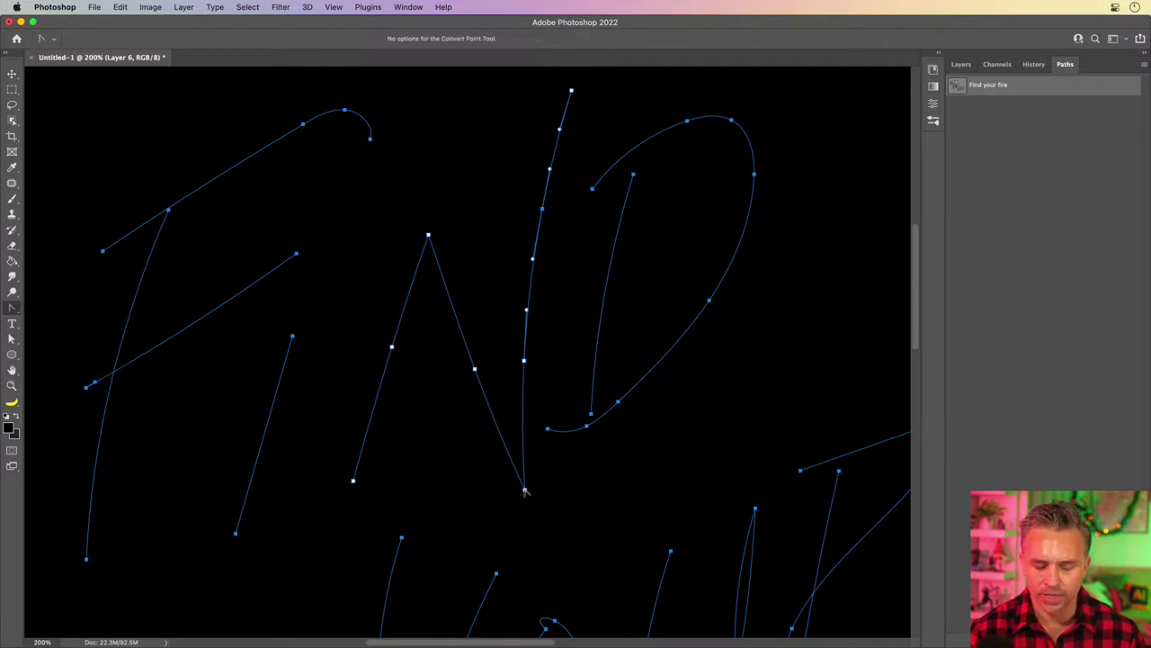
mouse_move(525, 490)
left_mouse_down()
mouse_move(520, 475)
mouse_move(525, 502)
mouse_move(525, 490)
left_mouse_up()
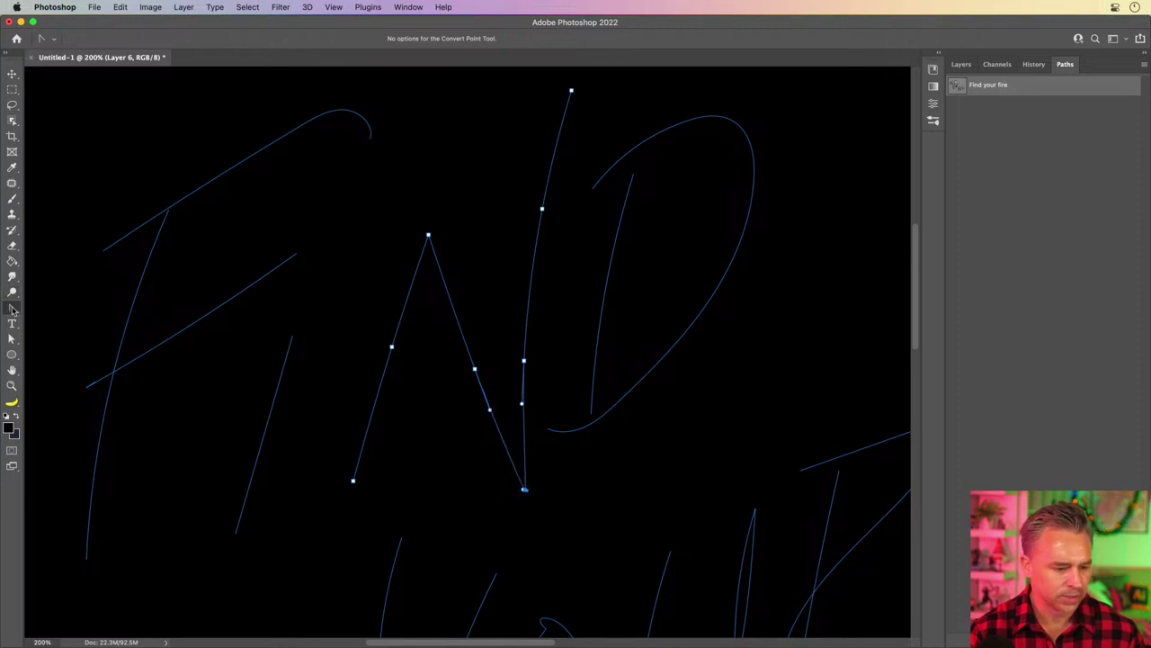
left_click(12, 308)
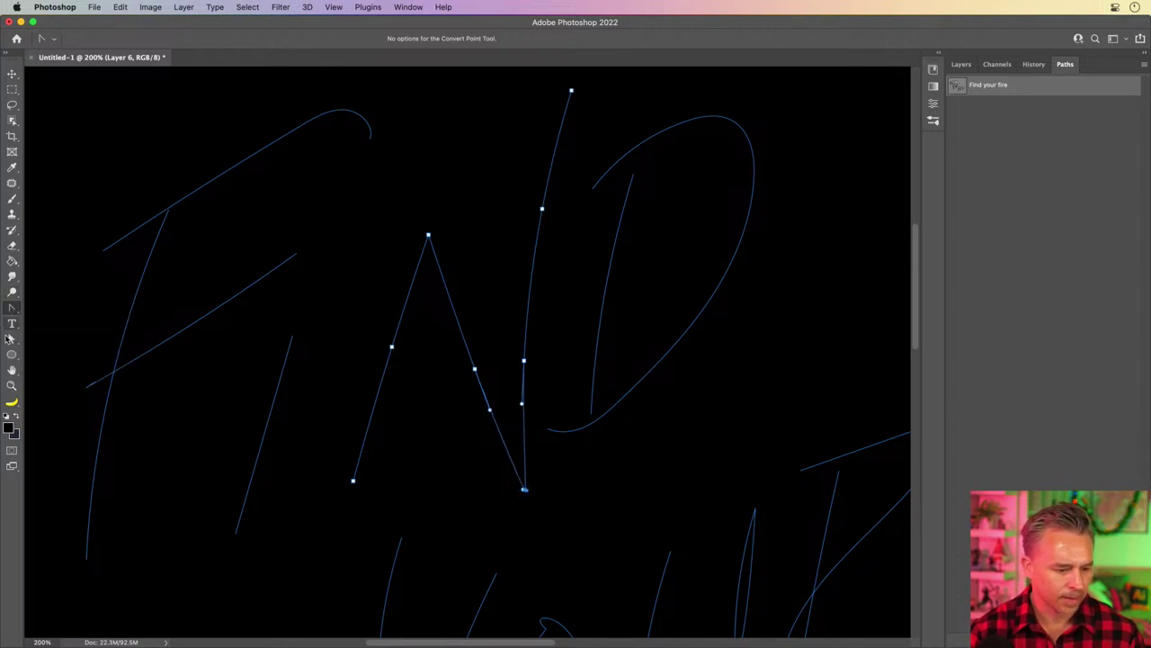
left_click(11, 339)
left_click(43, 351)
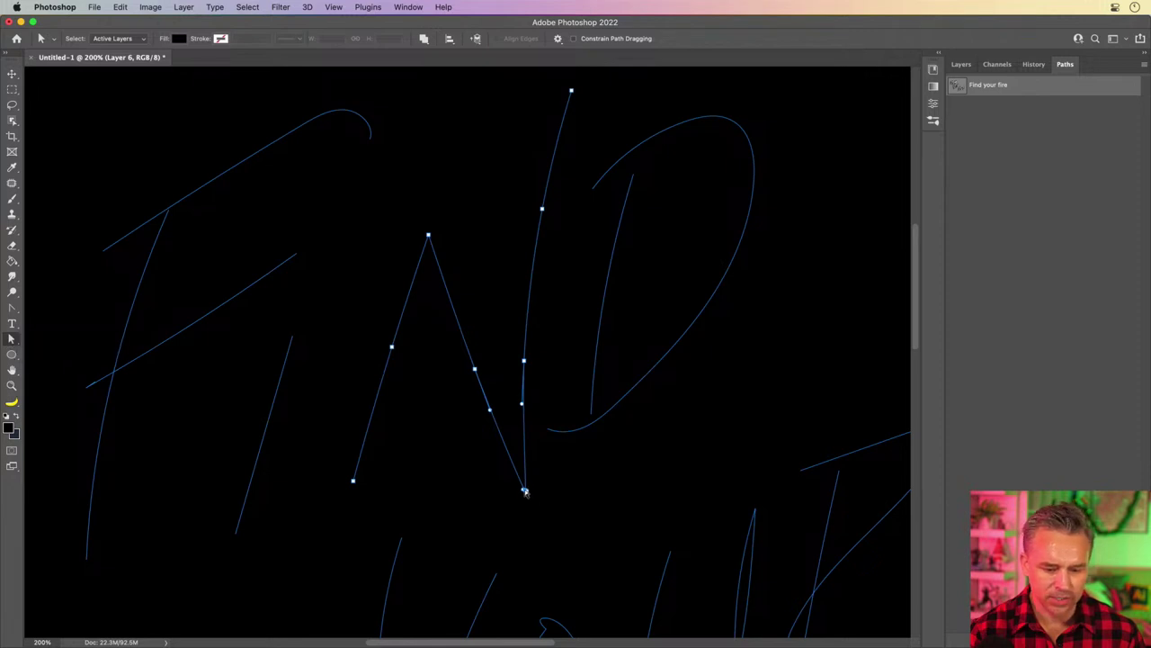
left_click_drag(524, 490, 518, 461)
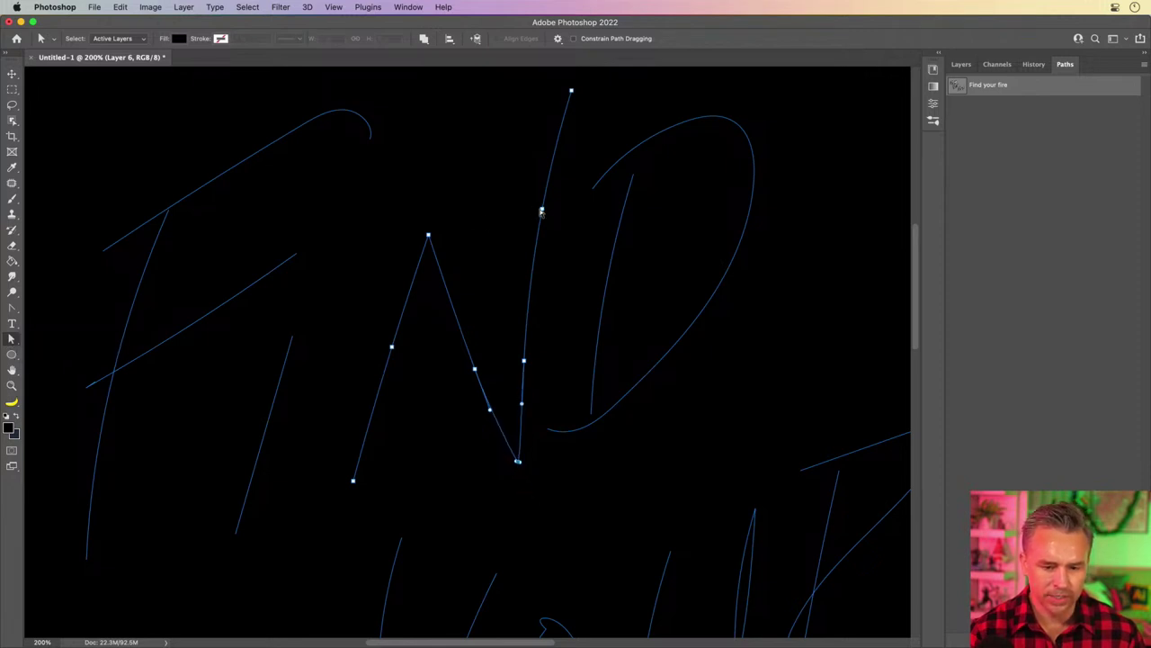
Nudge the upper anchor point of the N's final stroke slightly outward from the D and lower the N's peak a little
left_click(541, 210)
left_click_drag(540, 213, 538, 212)
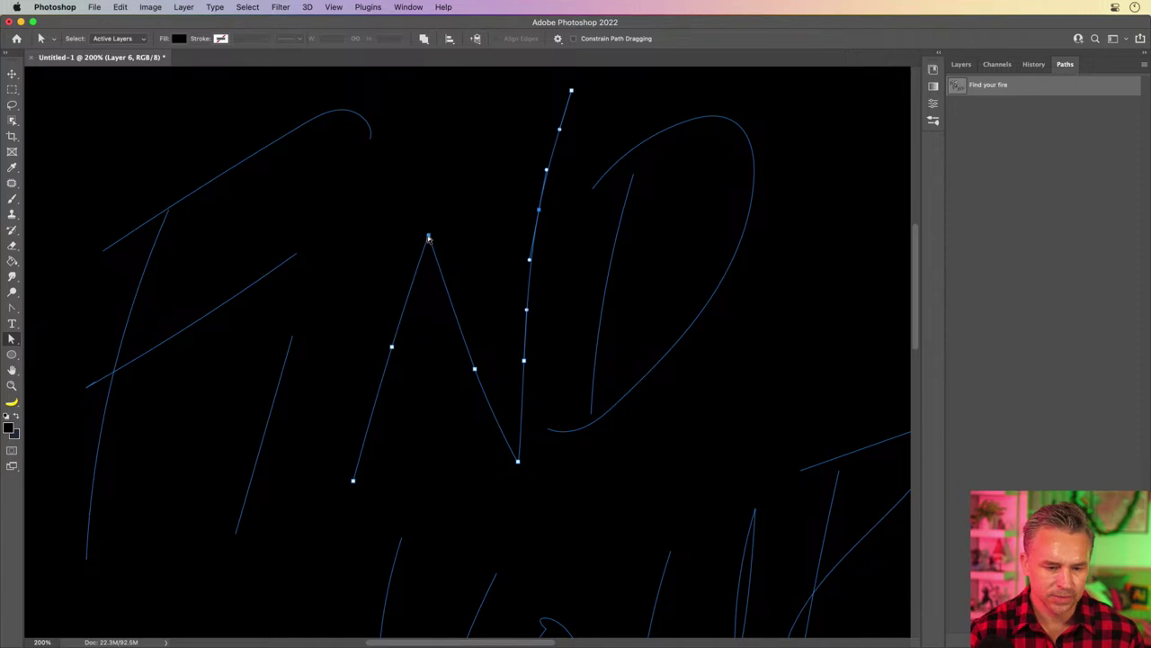
left_click_drag(429, 238, 428, 245)
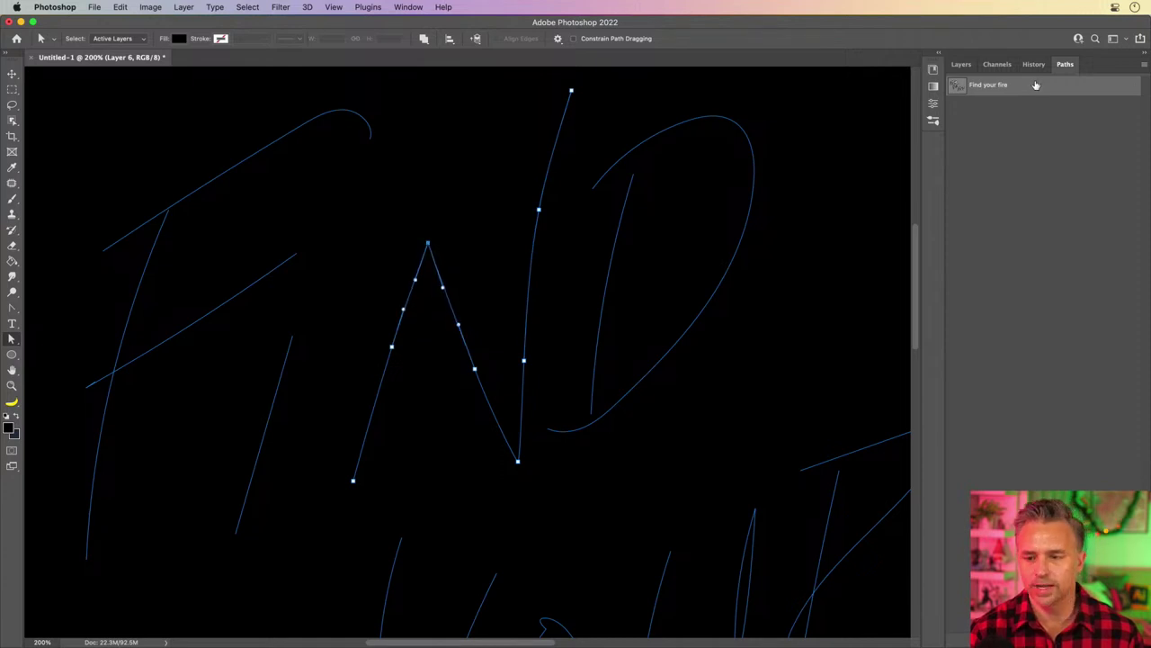
key("super+minus")
key("super+minus")
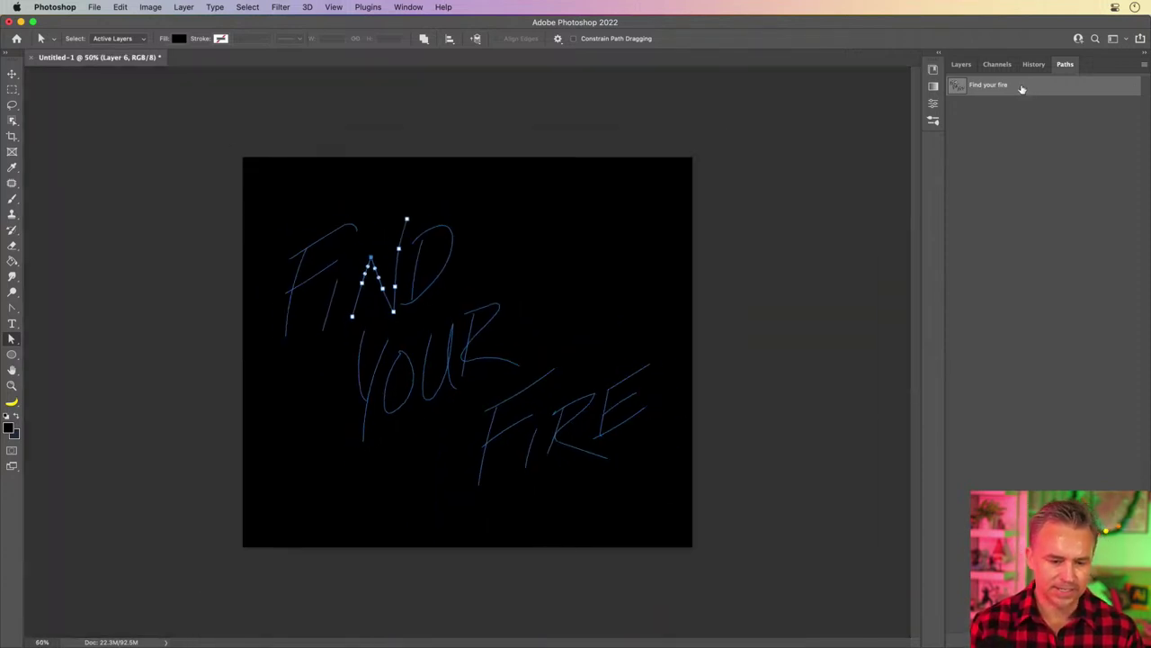
Select all the letters of the "Find your fire" path with the Direct Selection tool
left_click(12, 76)
key("super+h")
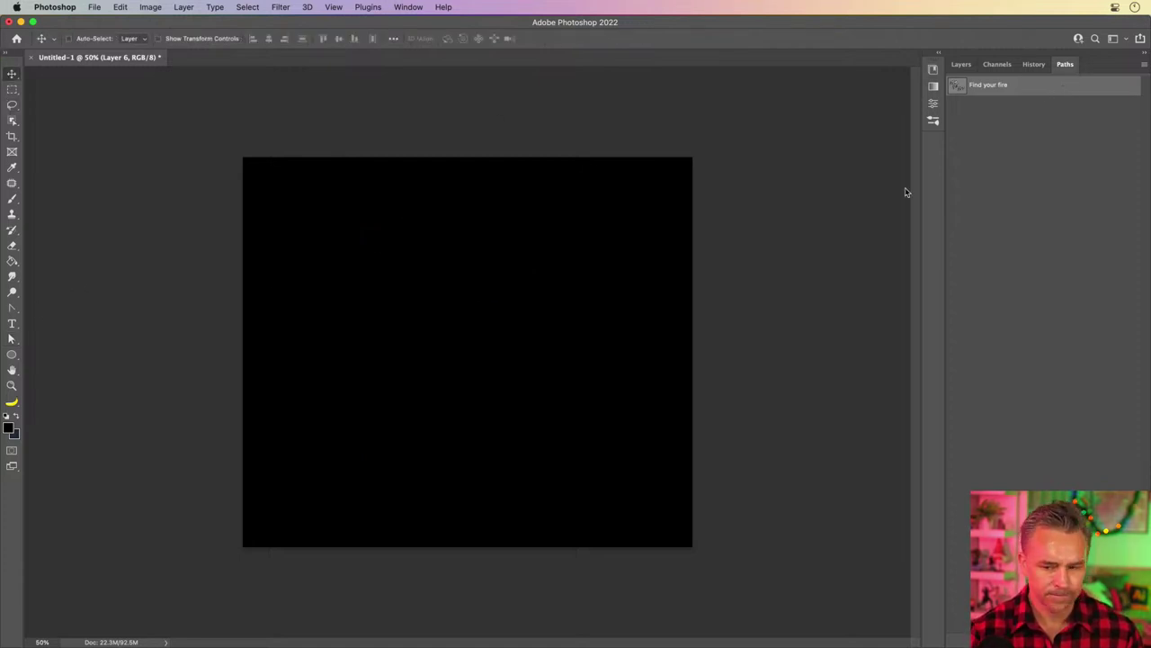
left_click(11, 339)
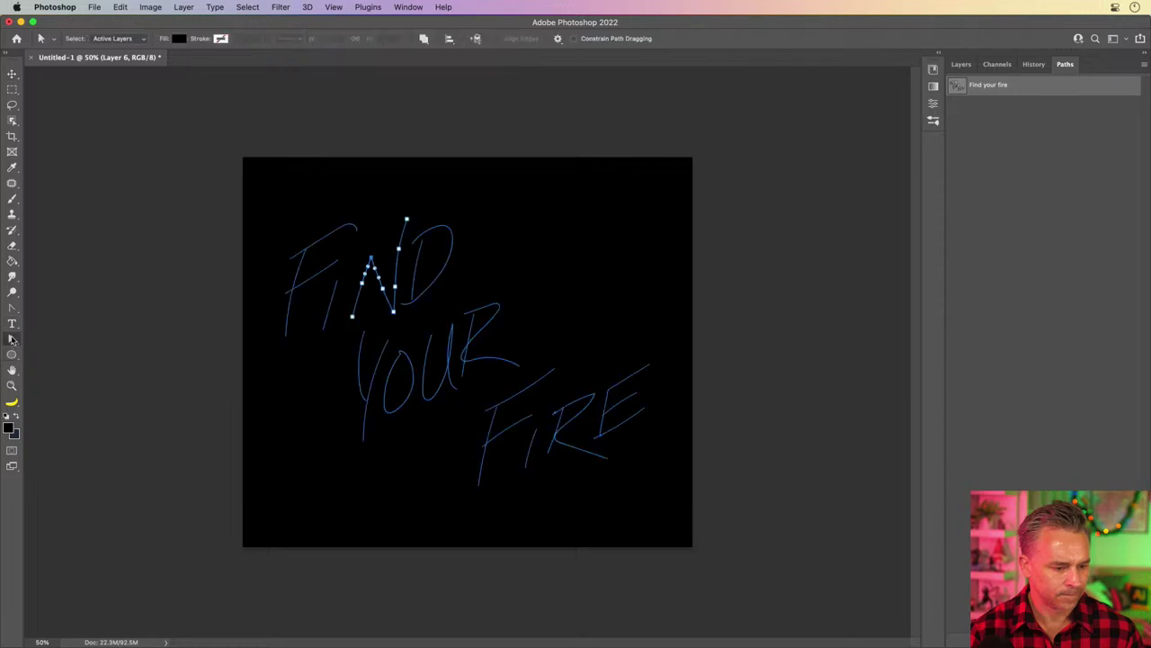
left_click_drag(219, 158, 740, 510)
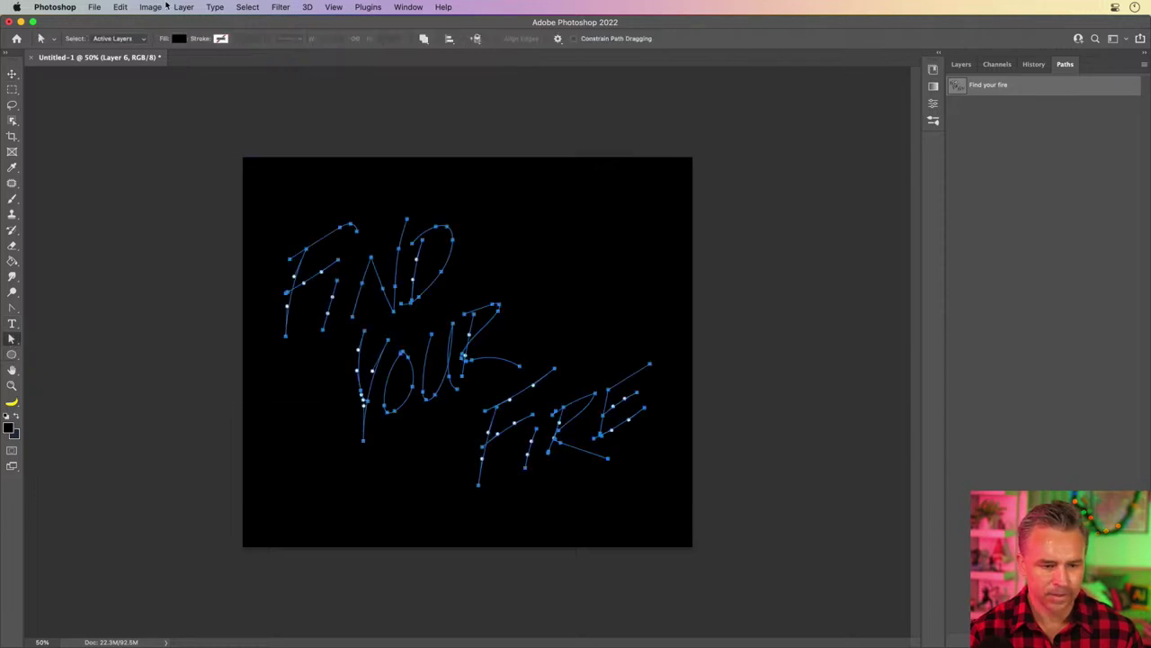
left_click(289, 7)
left_click(290, 6)
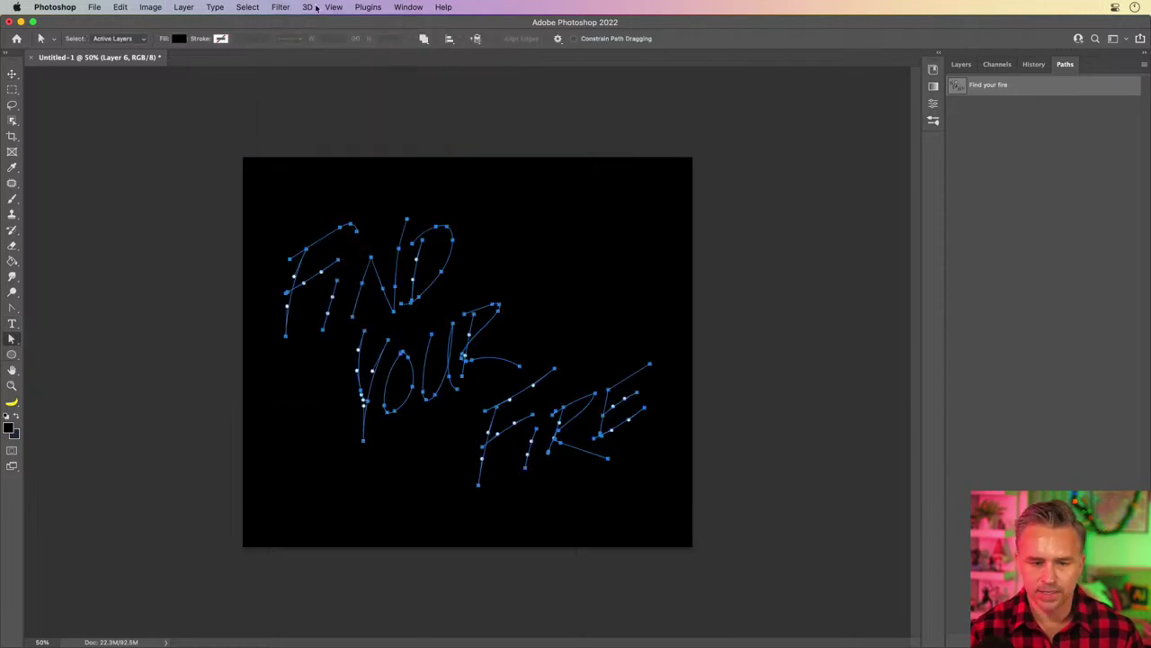
left_click(960, 68)
left_click(1065, 65)
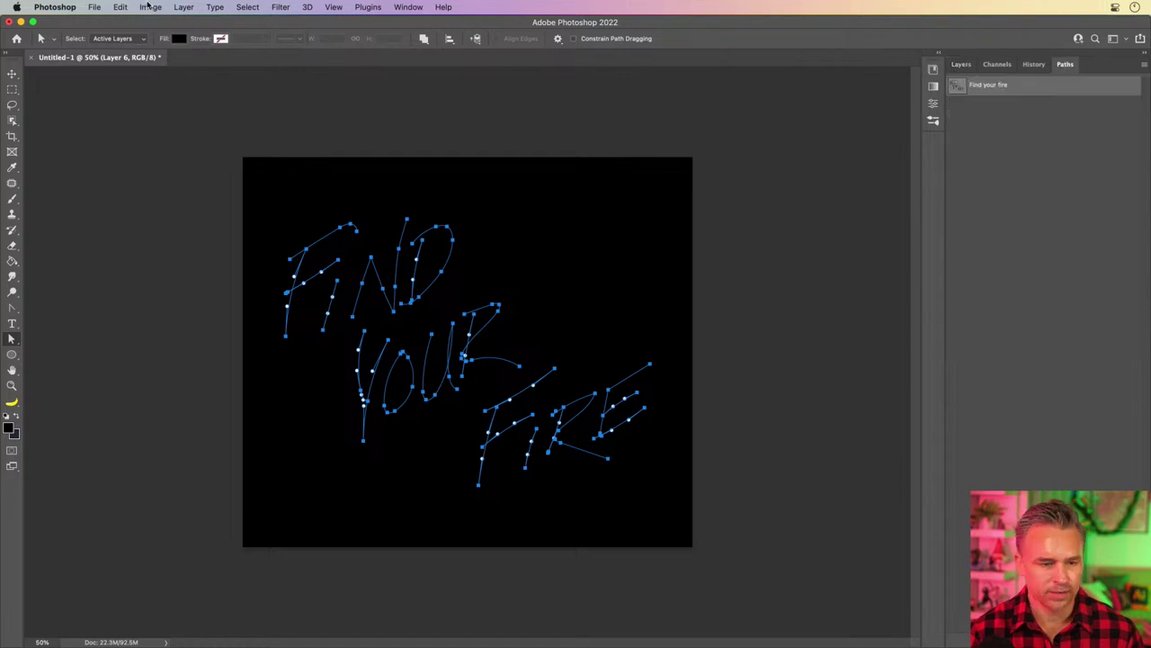
Render flames on the "Find your fire" path with the Flame filter, using the type Multiple Flames Along Path
left_click(275, 8)
mouse_move(365, 216)
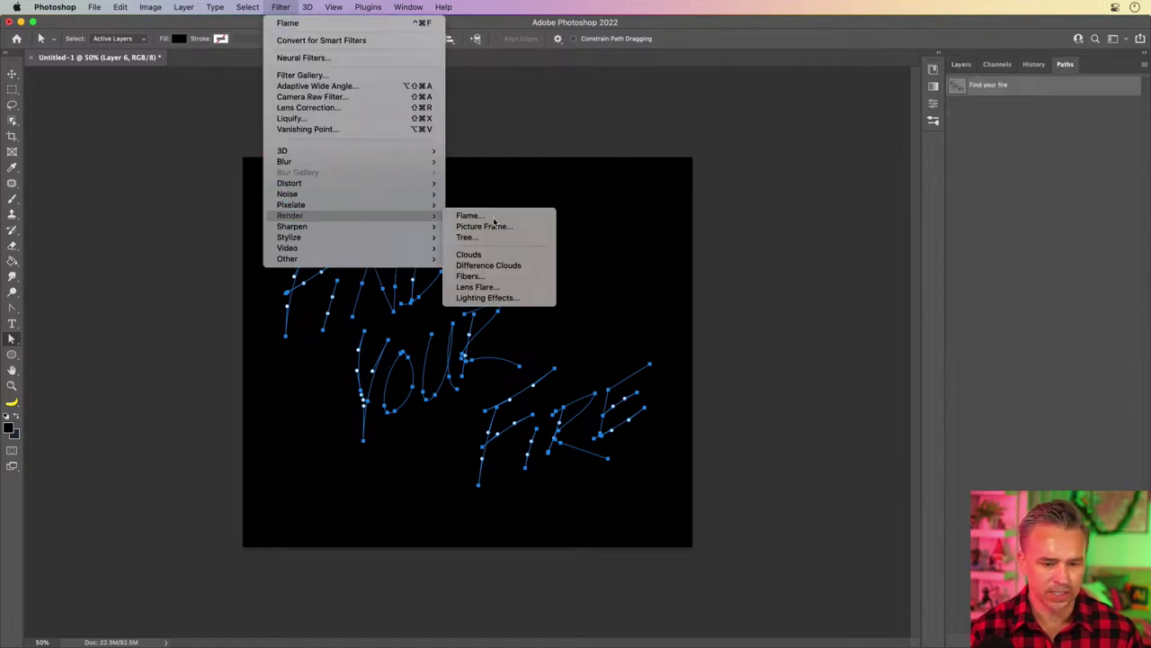
left_click(497, 221)
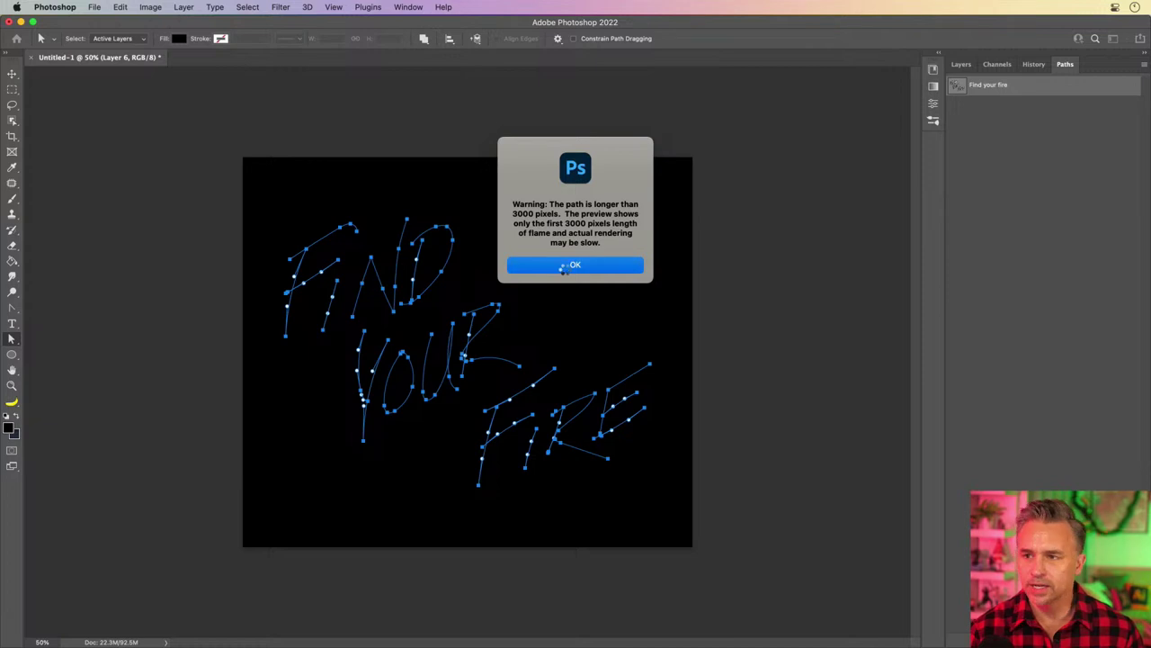
left_click(561, 264)
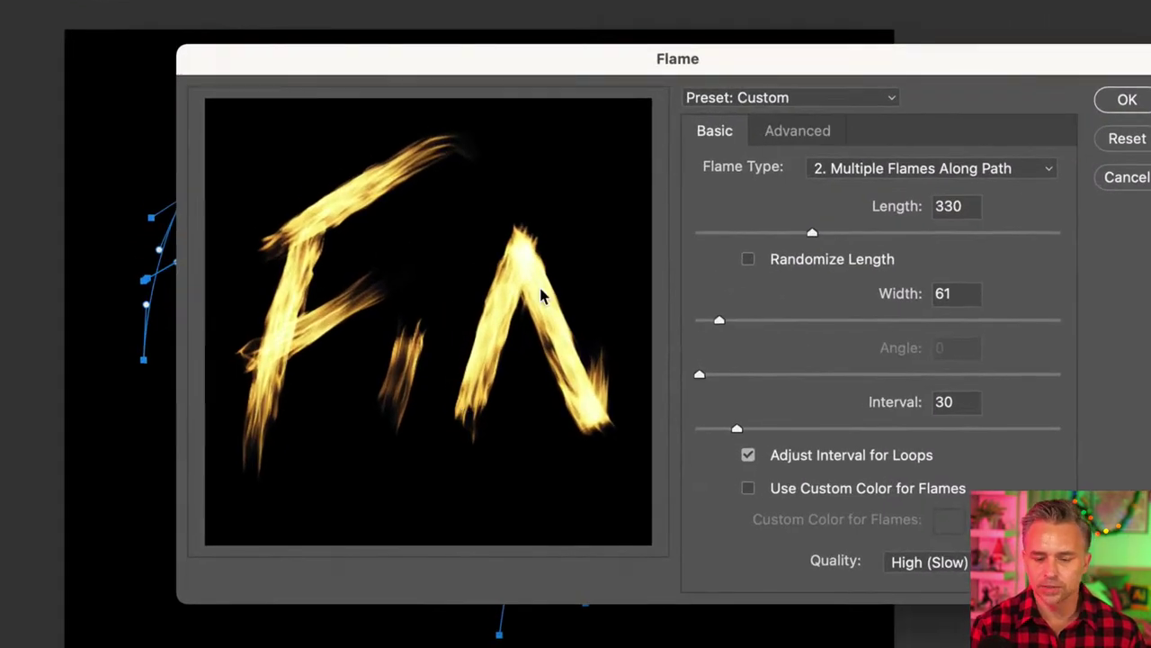
left_click(853, 168)
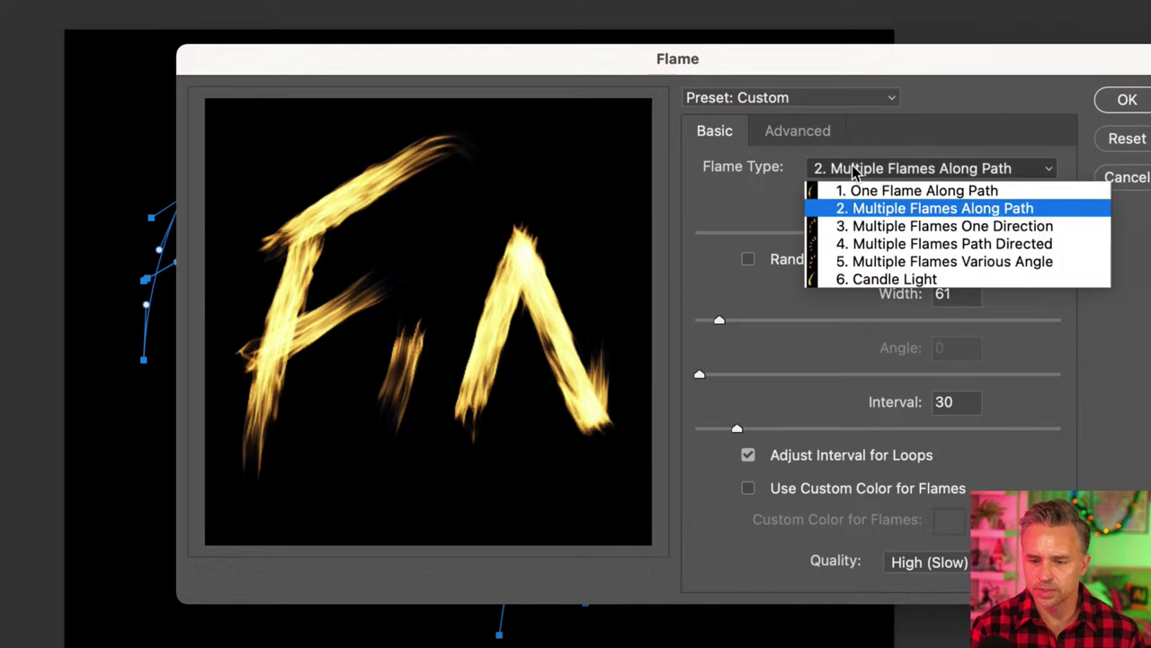
left_click(887, 210)
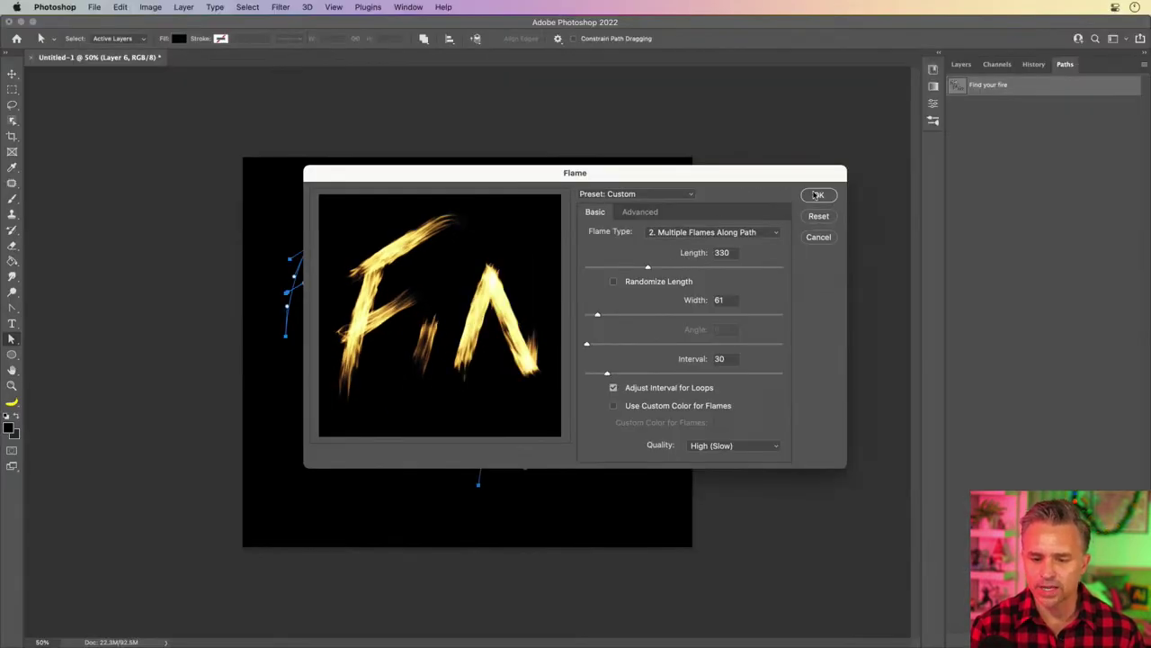
left_click(816, 195)
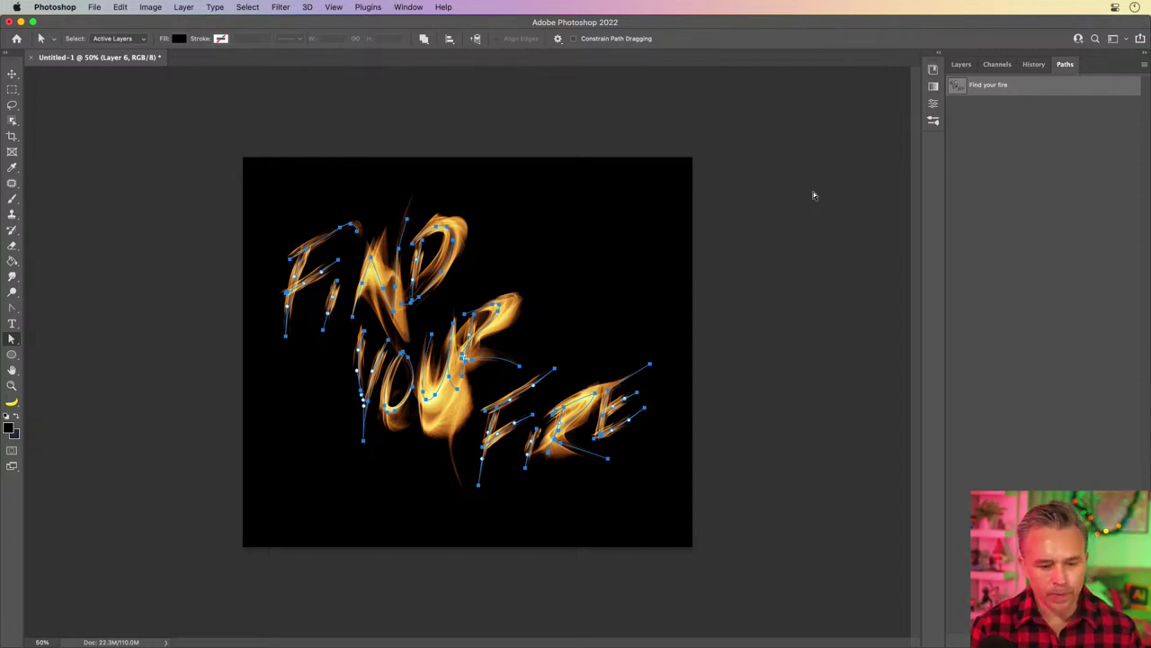
Duplicate the flame layer, hide the original copy and hide the path outline to show only the rendered flames
left_click(960, 64)
left_click(18, 90)
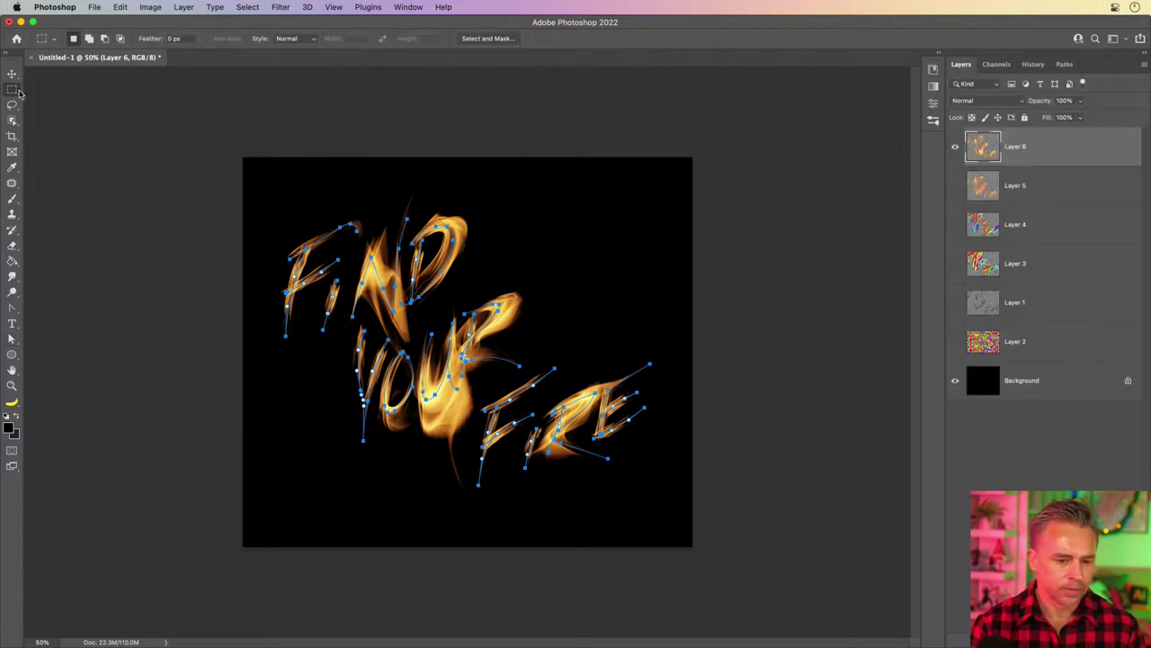
key("super+j")
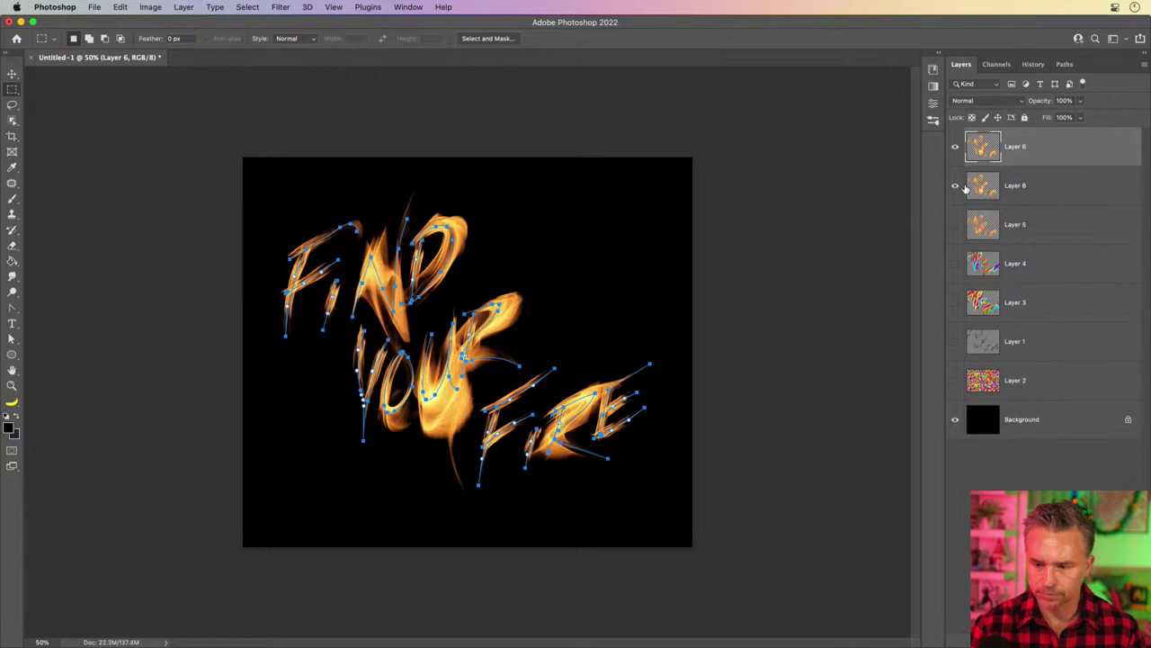
left_click(955, 185)
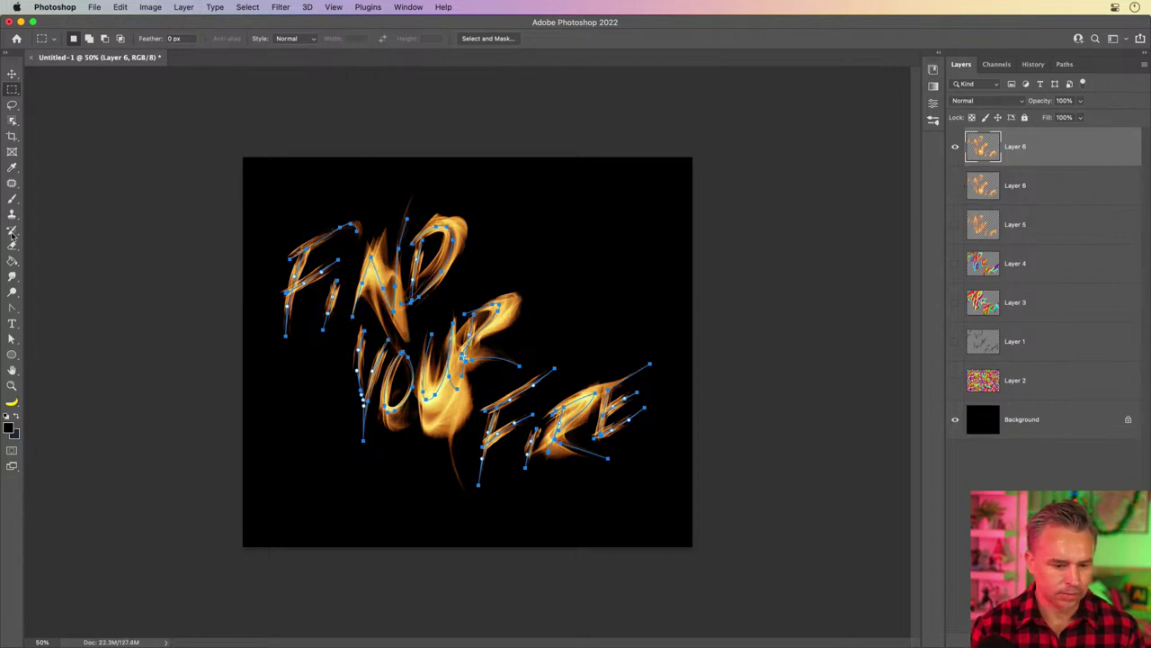
key("super+shift+h")
left_click(12, 75)
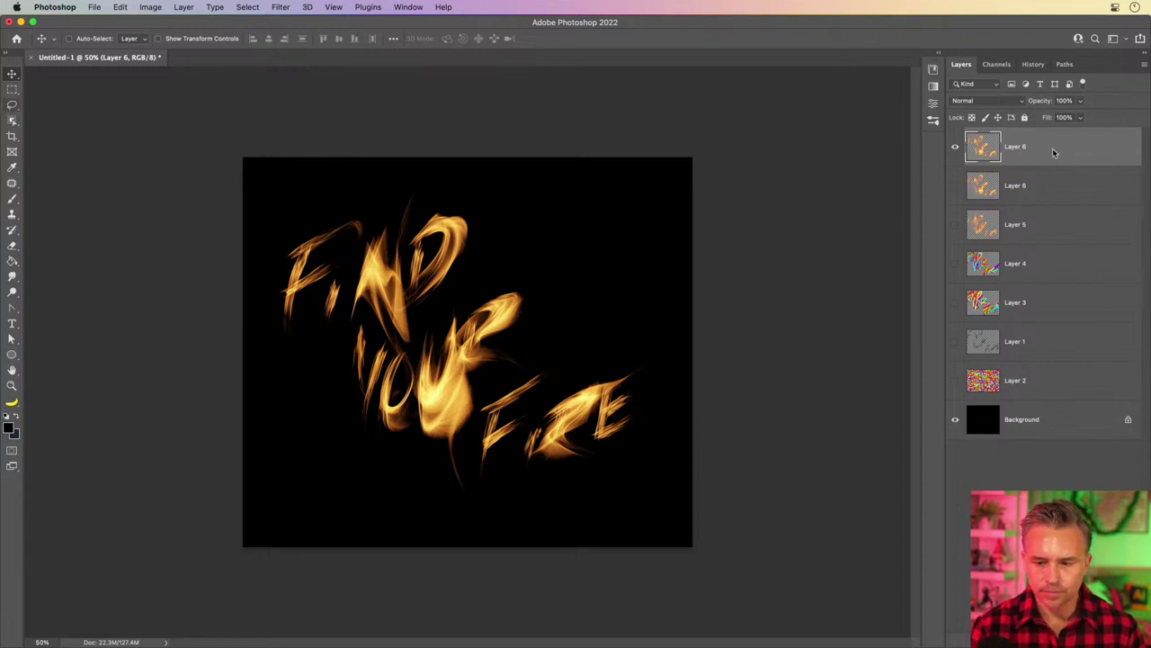
Add a new empty layer, hide the visible flame layer beneath it and choose the Freeform Pen tool
key("super+shift+alt+n")
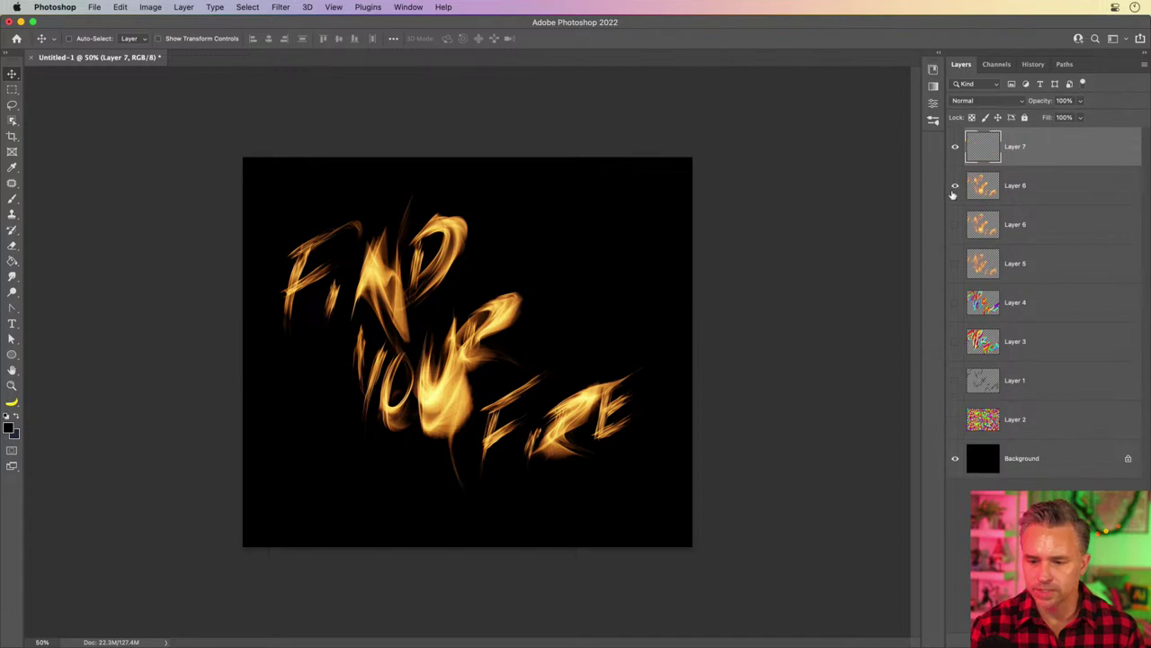
left_click(954, 187)
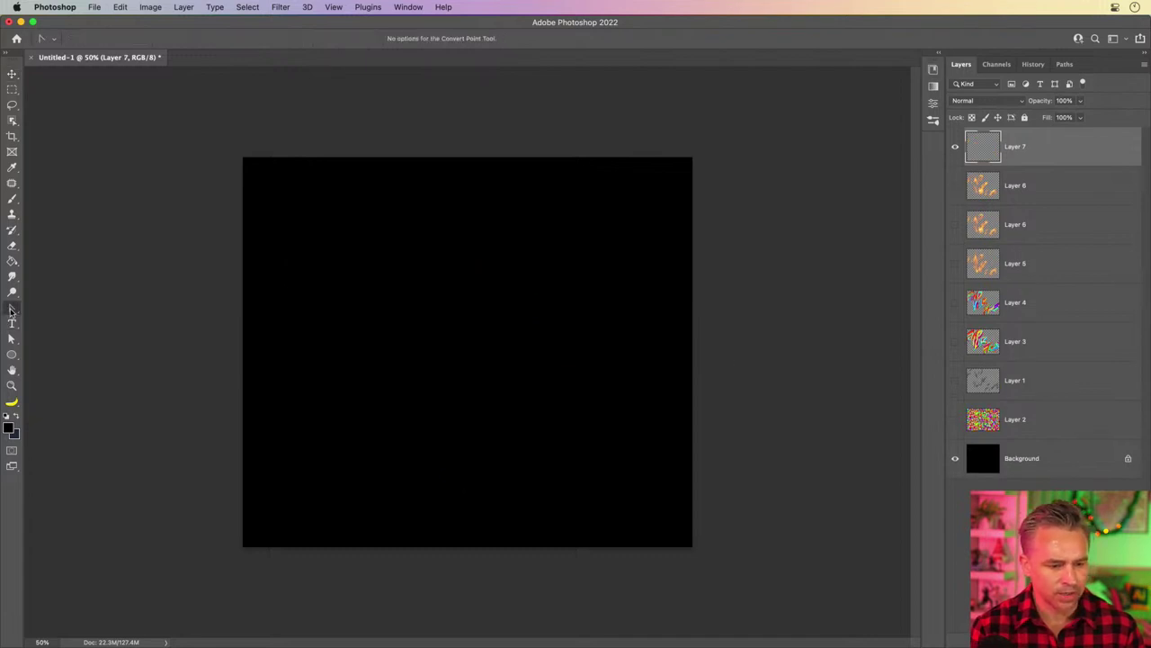
right_click(12, 309)
left_click(56, 310)
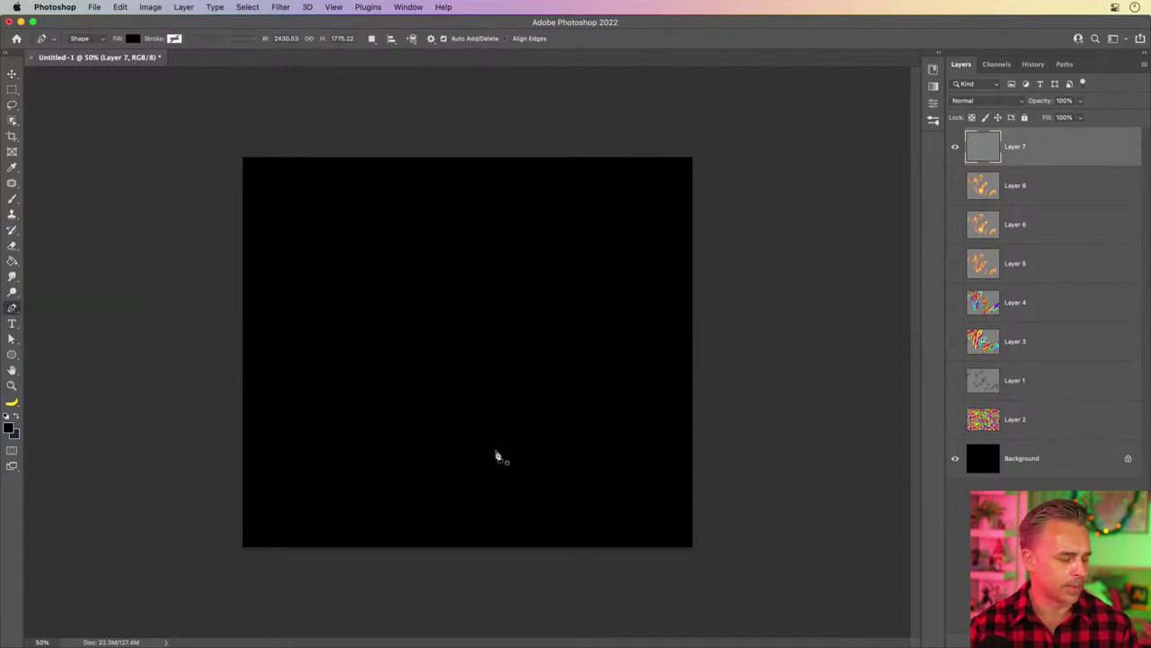
right_click(13, 309)
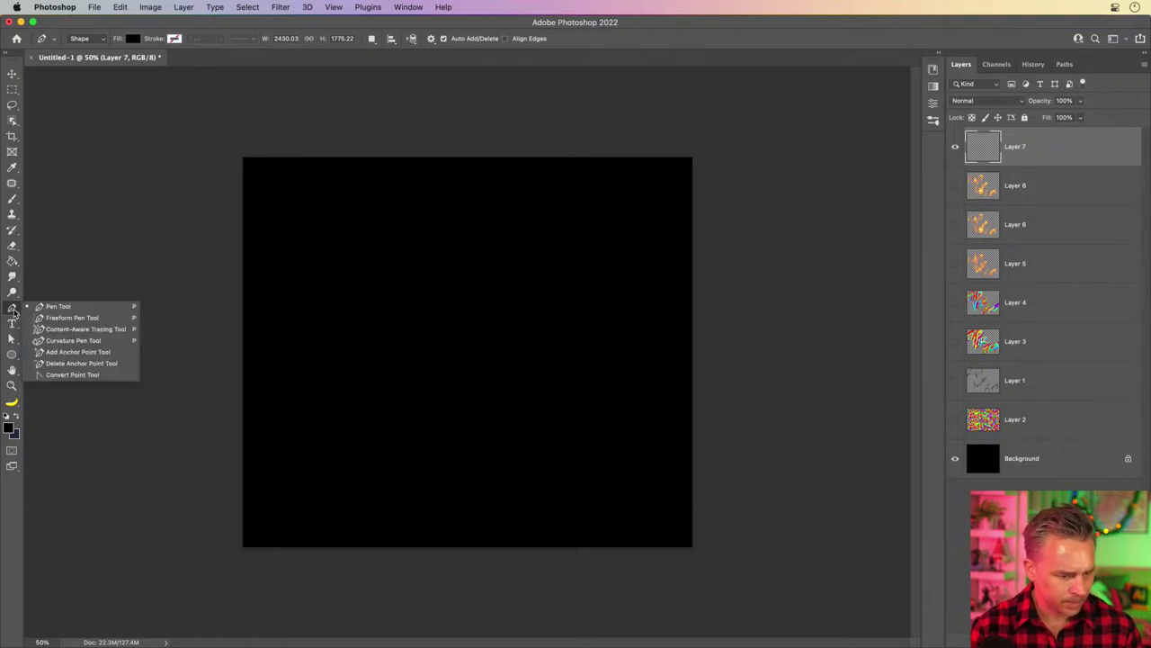
left_click(57, 318)
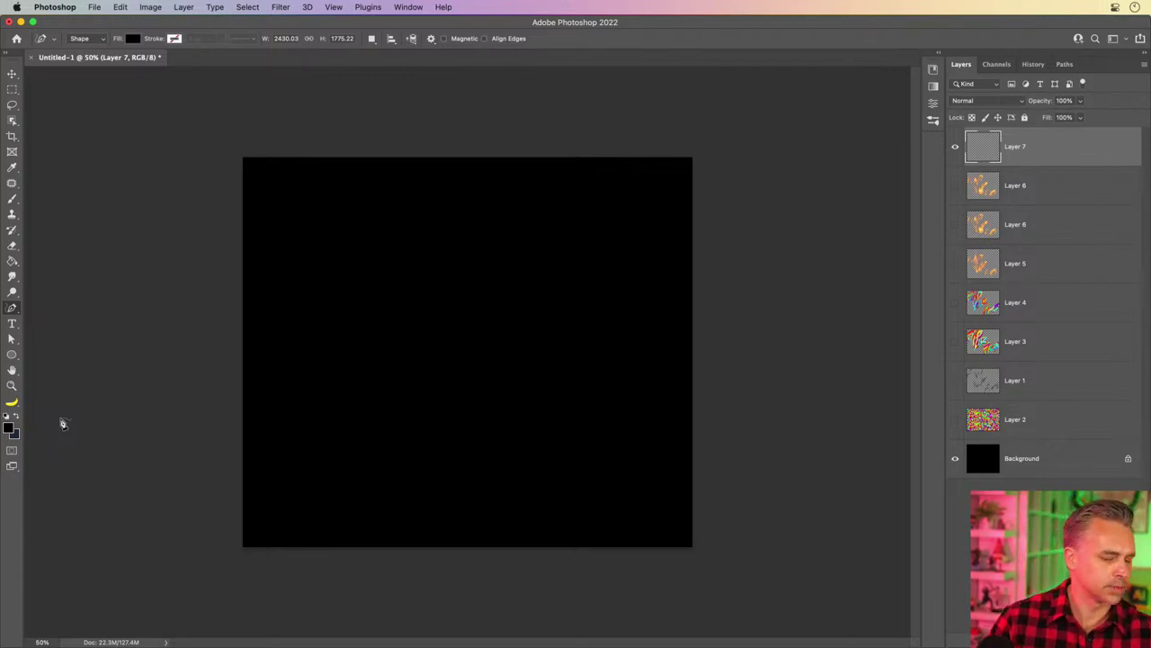
Try to handwrite the strokes of an F with the Freeform Pen tool in Shape mode
key("super+equal")
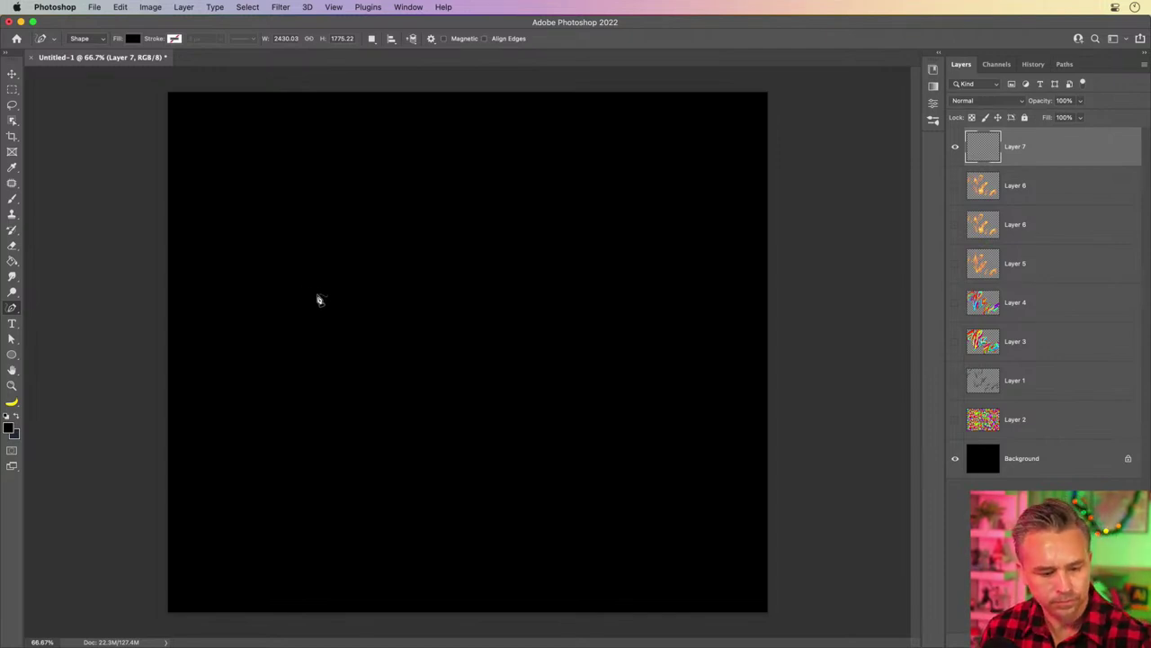
left_click_drag(337, 269, 318, 445)
left_click_drag(284, 309, 458, 206)
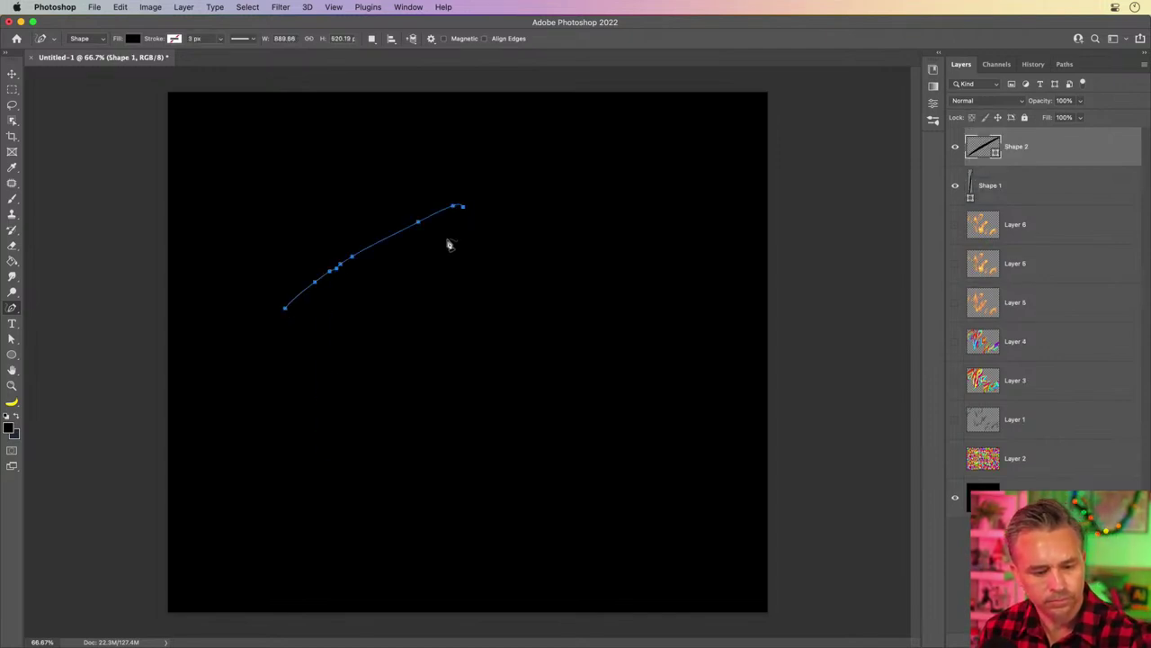
left_click_drag(311, 364, 442, 288)
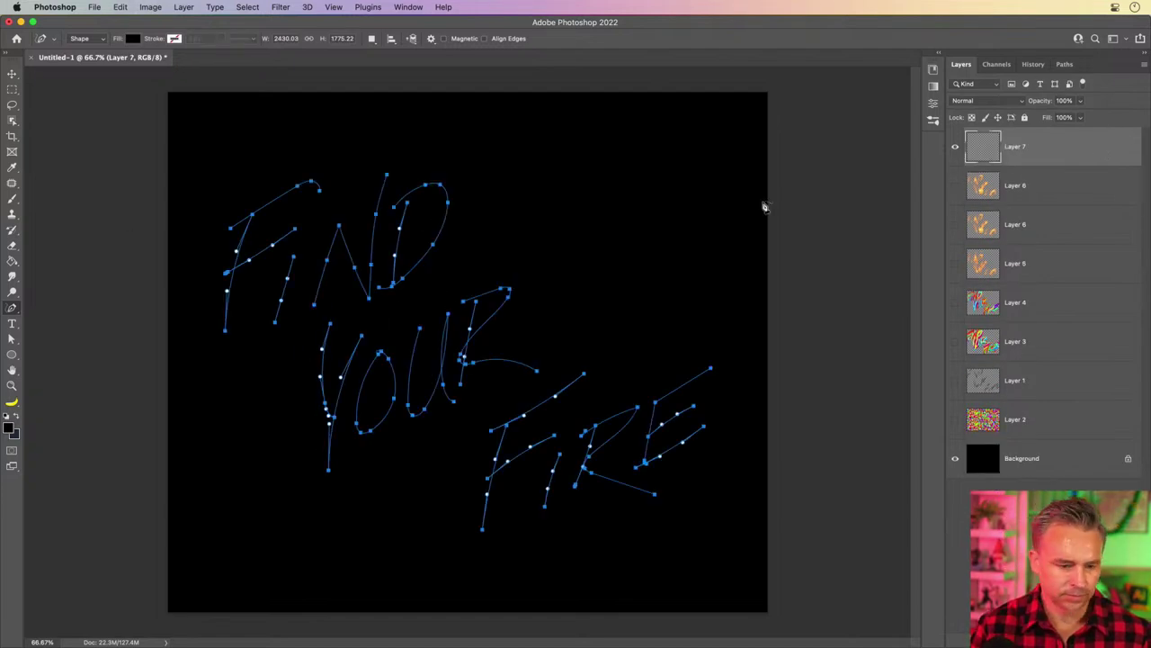
Add another empty layer, dismiss the displayed path and set the Freeform Pen tool to Path mode with Combine Shapes
key("super+shift+alt+n")
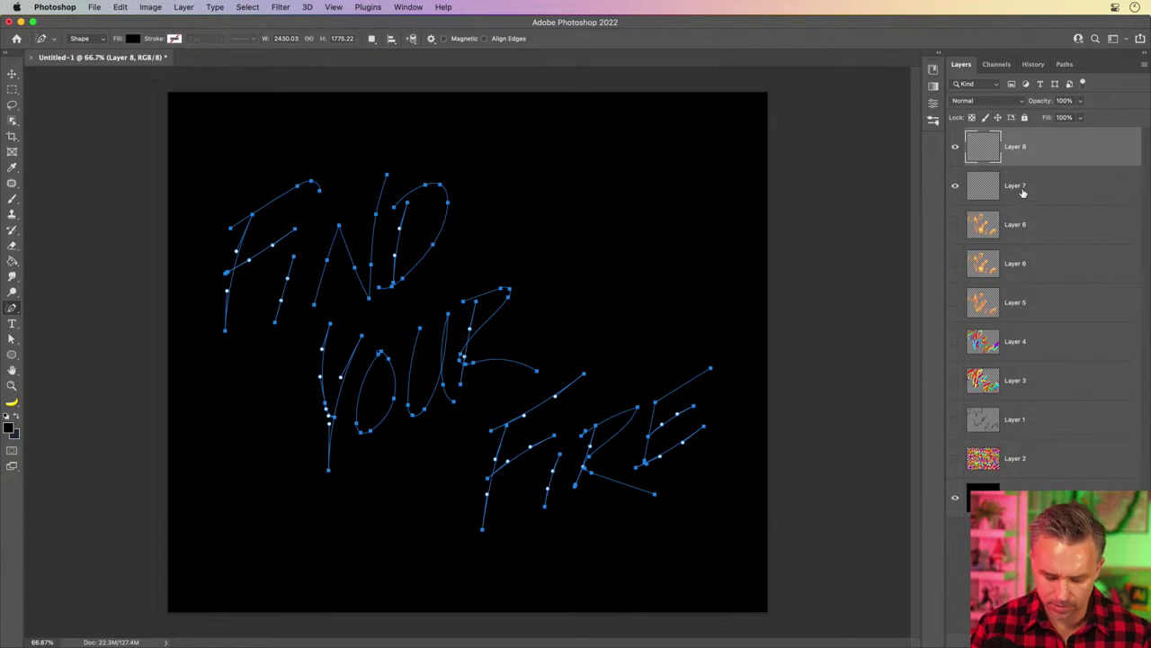
key("Return")
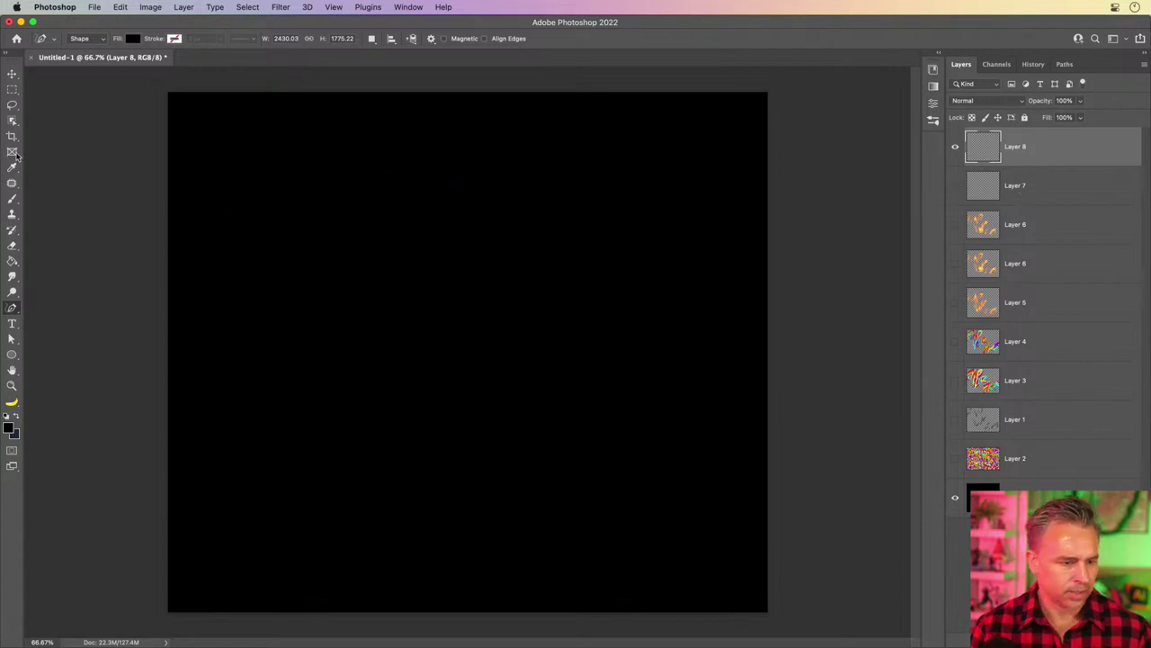
left_click(99, 39)
left_click(85, 50)
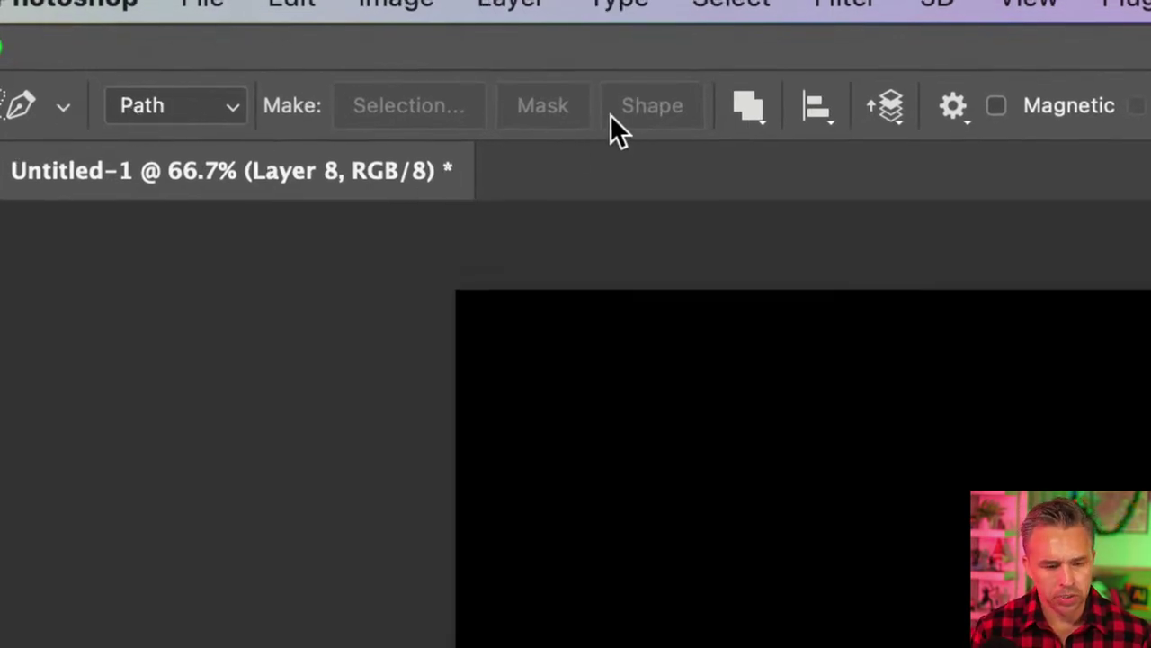
left_click(751, 106)
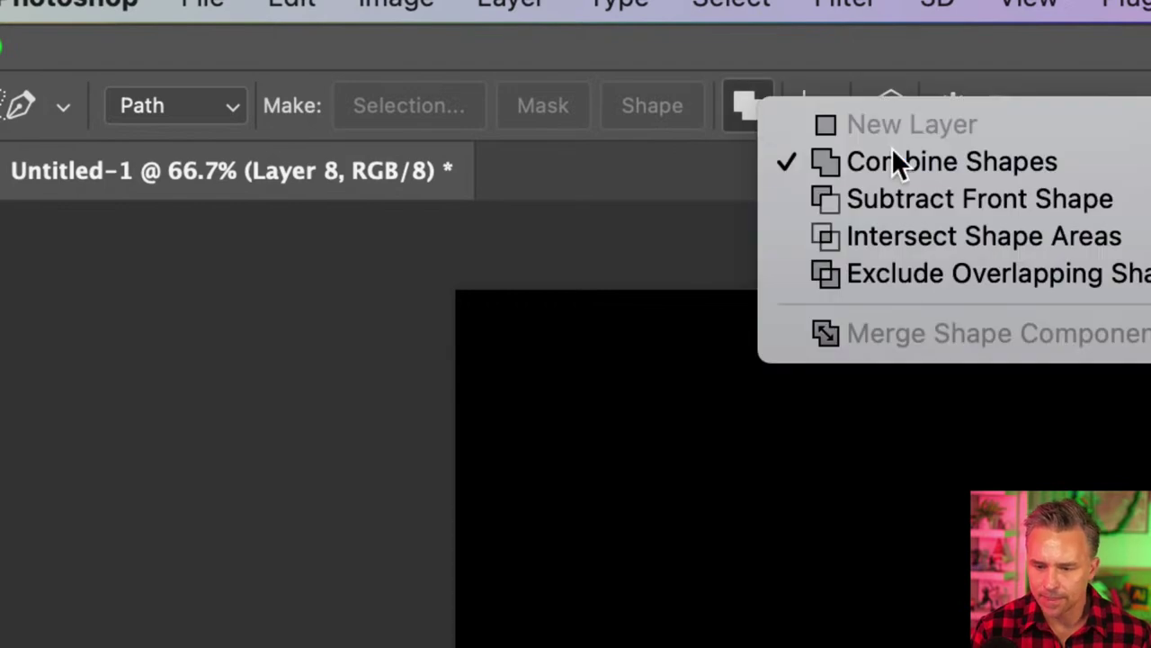
left_click(958, 168)
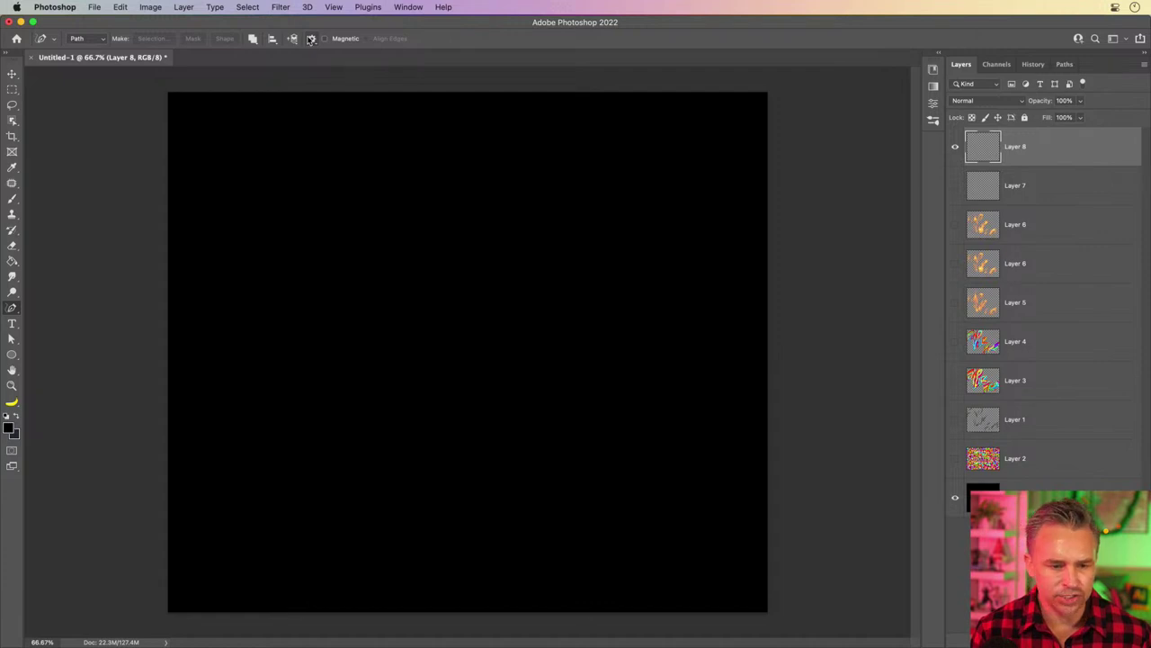
left_click(312, 38)
left_click(287, 26)
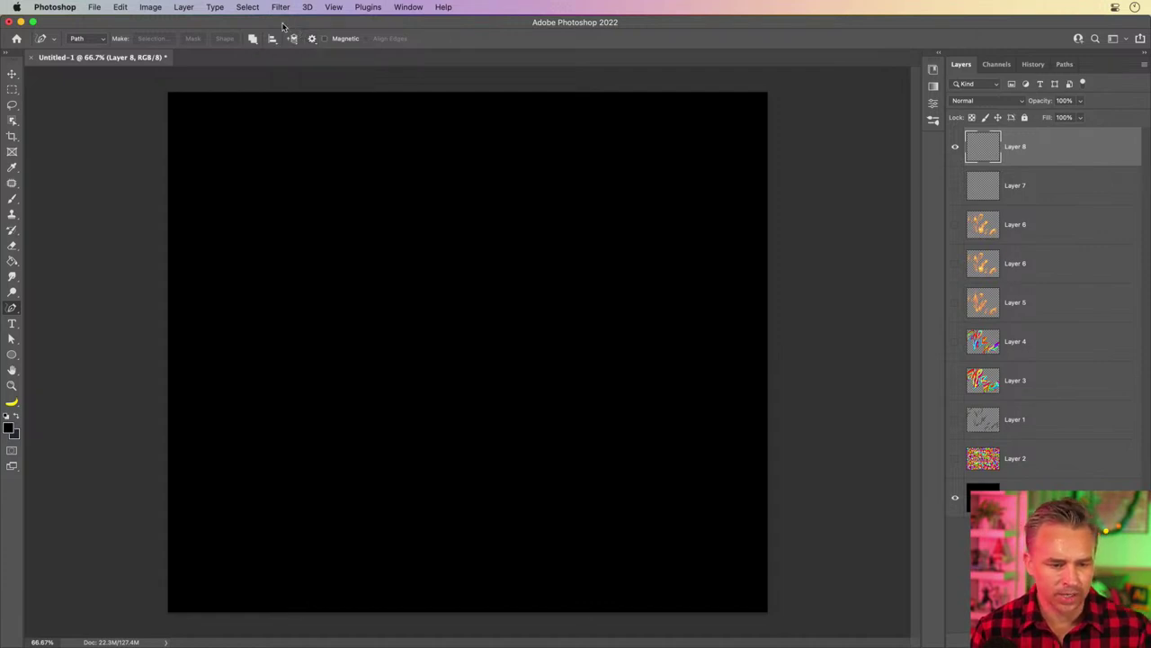
Handwrite the word "FIND" across the canvas as a new work path and float the list of paths beside it
left_click(336, 252)
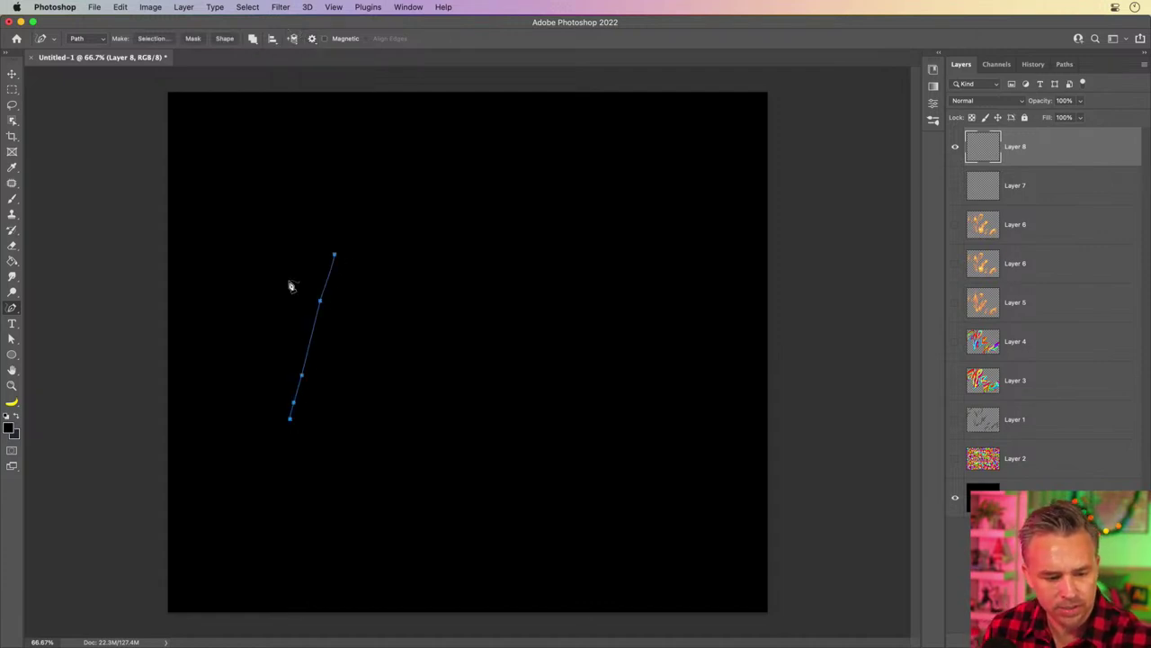
double_click(398, 286)
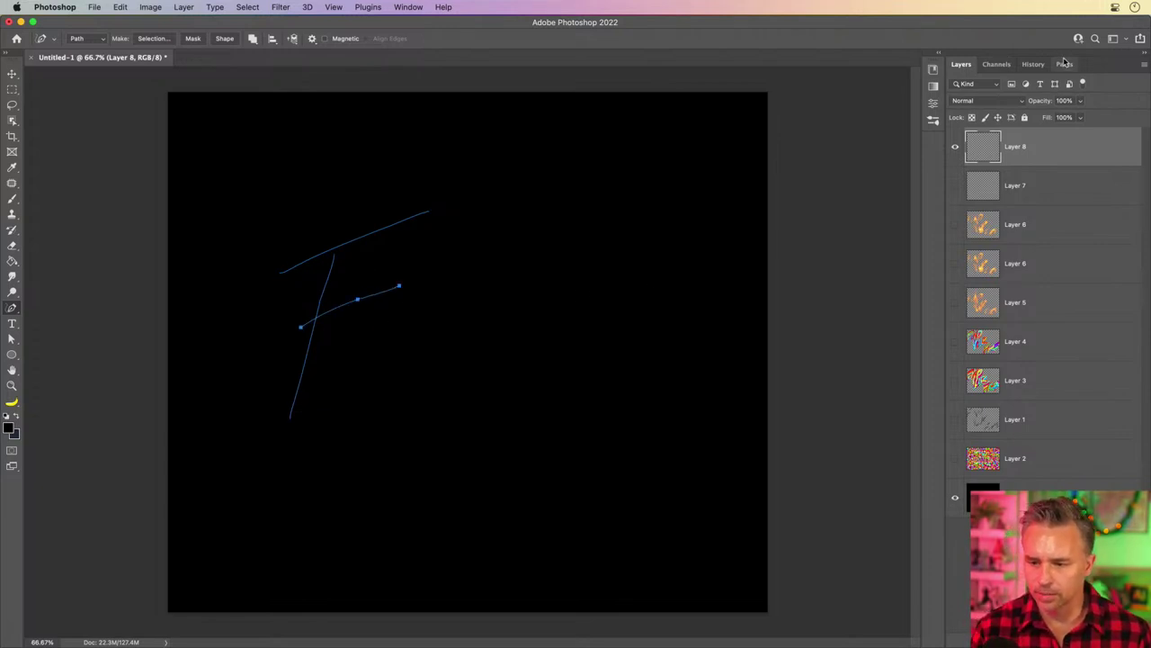
left_click_drag(1065, 64, 768, 227)
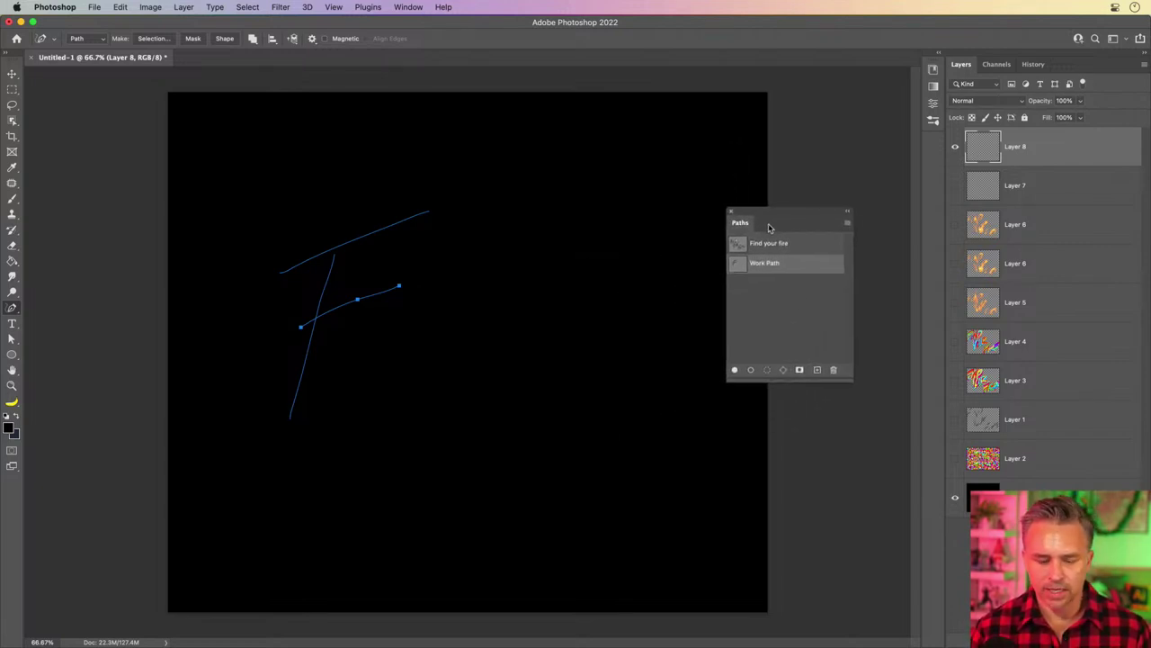
left_click_drag(438, 269, 399, 378)
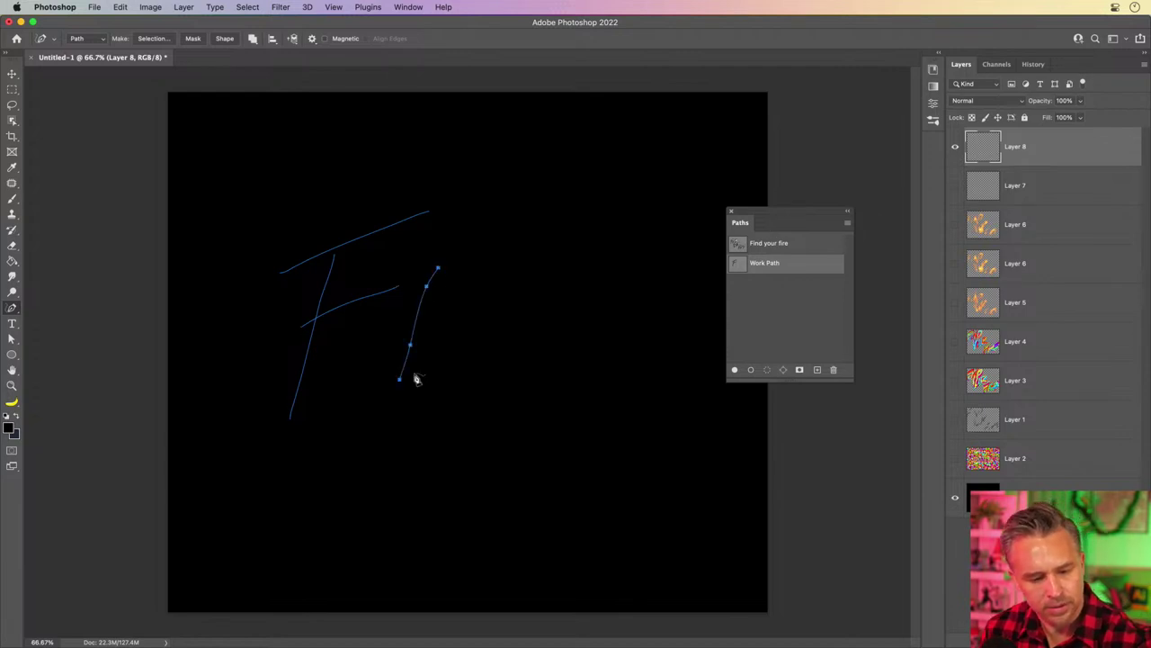
mouse_move(481, 263)
left_mouse_down()
mouse_move(450, 393)
mouse_move(457, 350)
mouse_move(516, 385)
mouse_move(559, 188)
mouse_move(580, 281)
mouse_move(569, 331)
left_mouse_up()
key("super+z")
left_click_drag(583, 206, 540, 362)
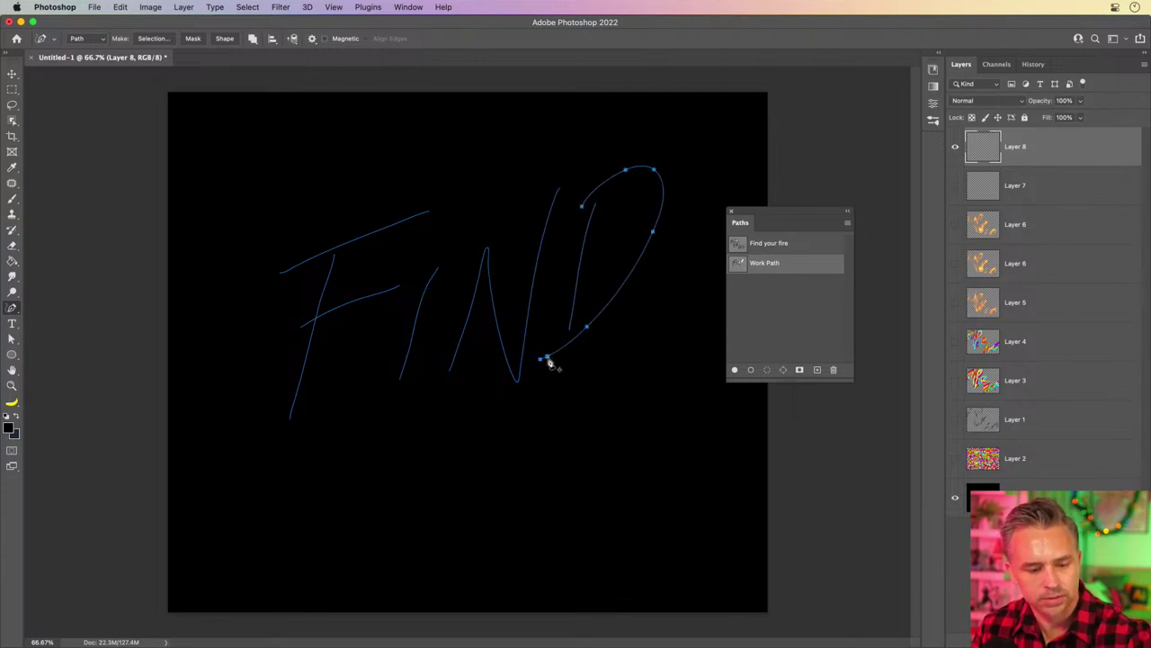
left_click(10, 76)
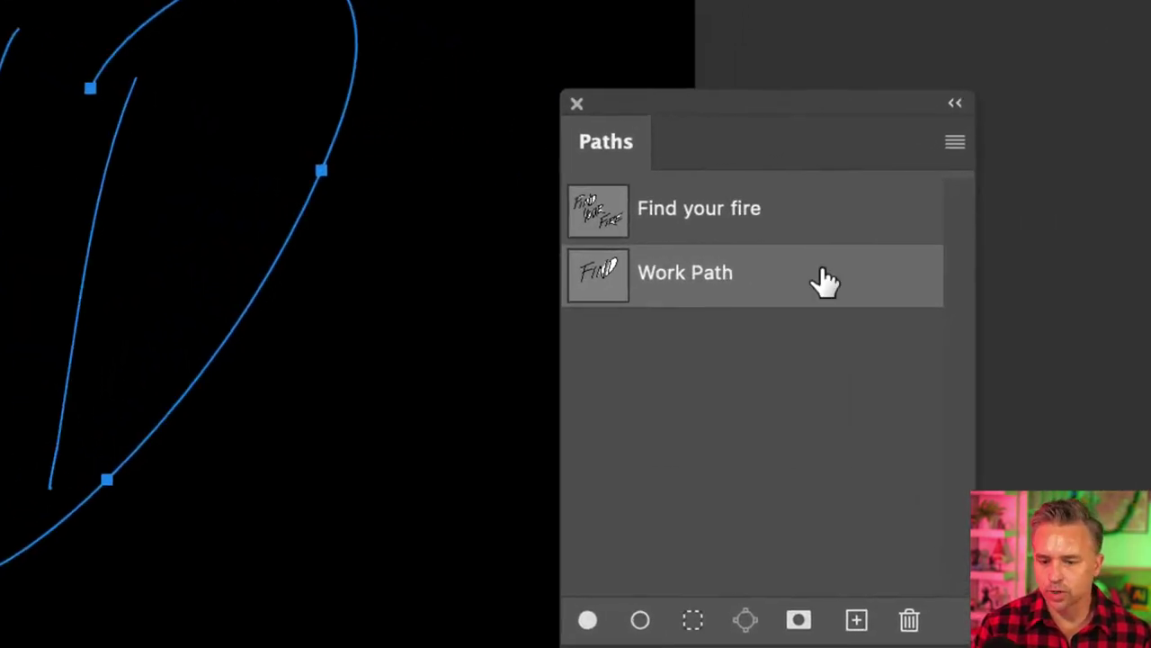
right_click(788, 261)
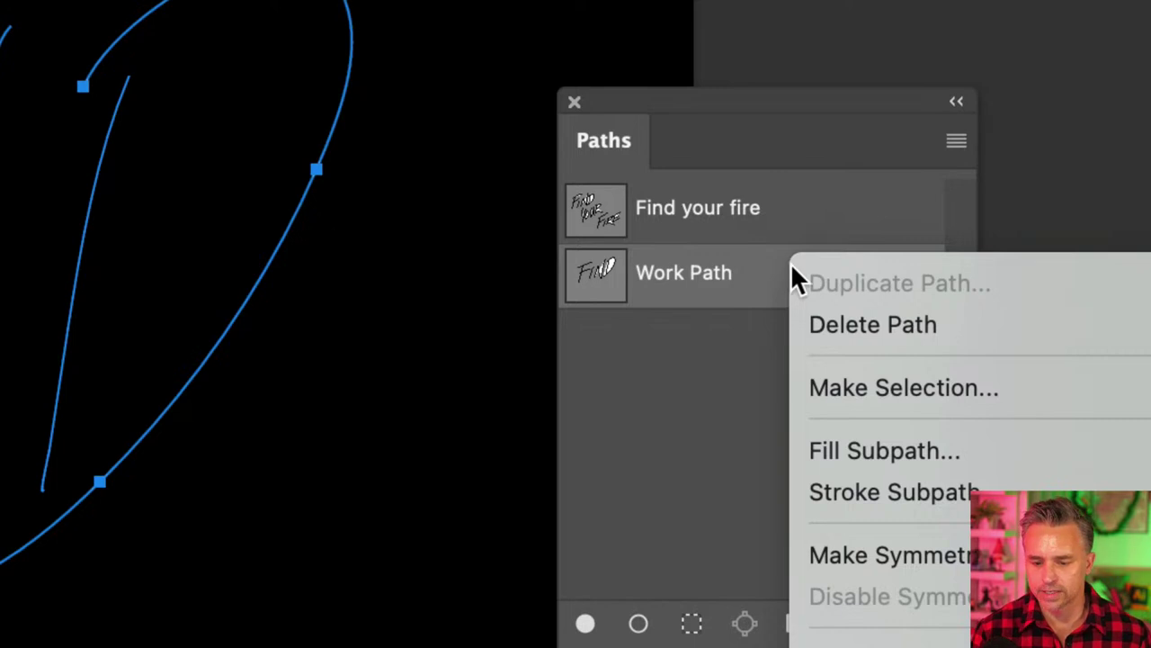
right_click(679, 468)
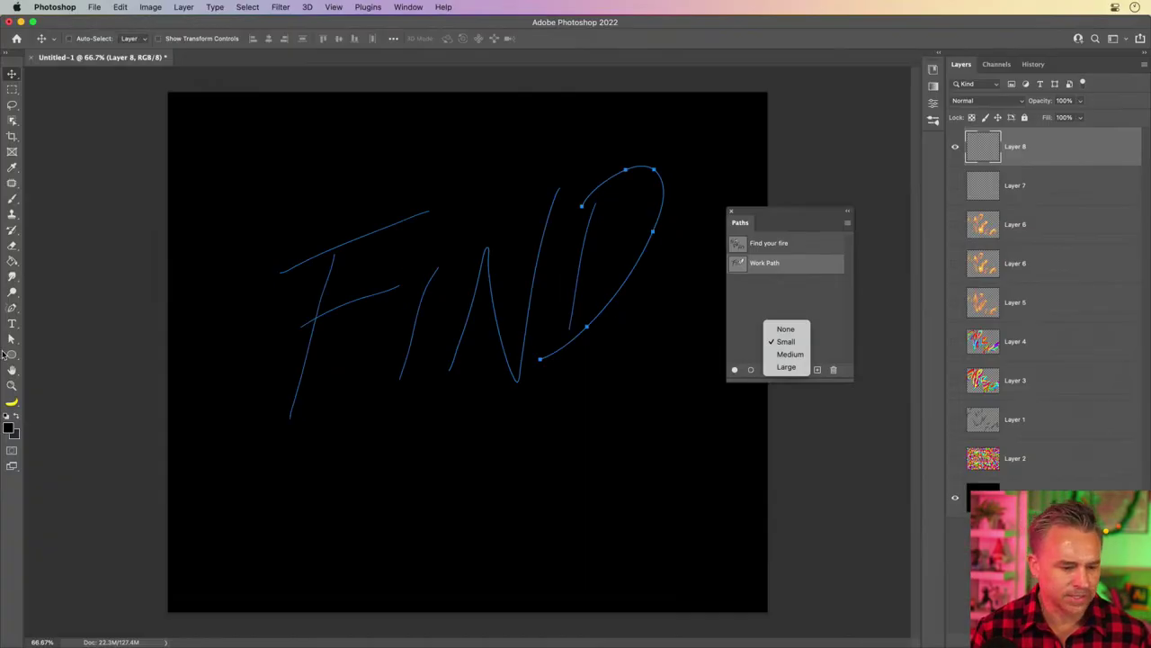
Select all the strokes of the handwritten "FIND" path with the Path Selection tool
left_click(11, 343)
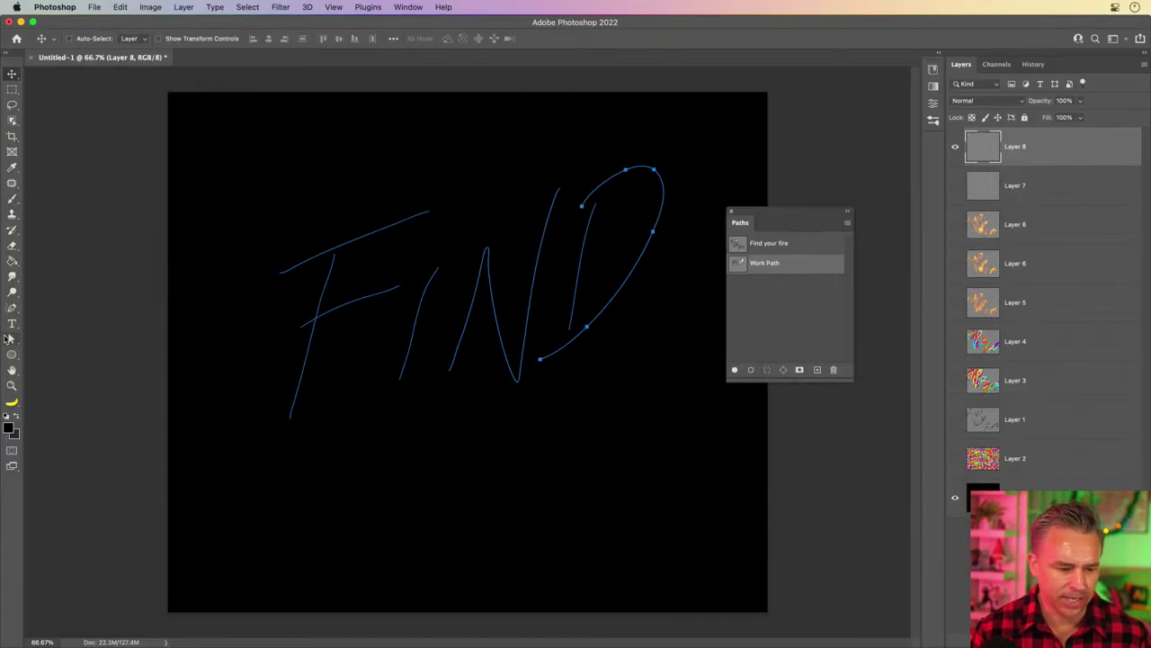
left_click(13, 341)
left_click_drag(159, 129, 896, 509)
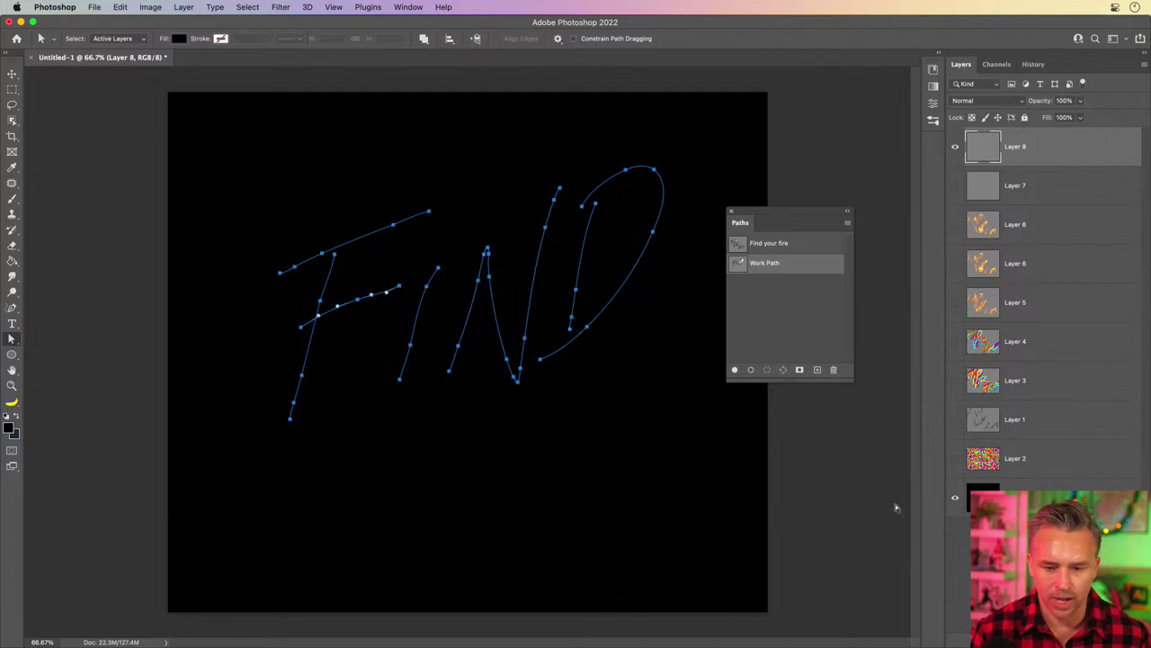
Save the handwritten work path under the name "Find"
right_click(780, 263)
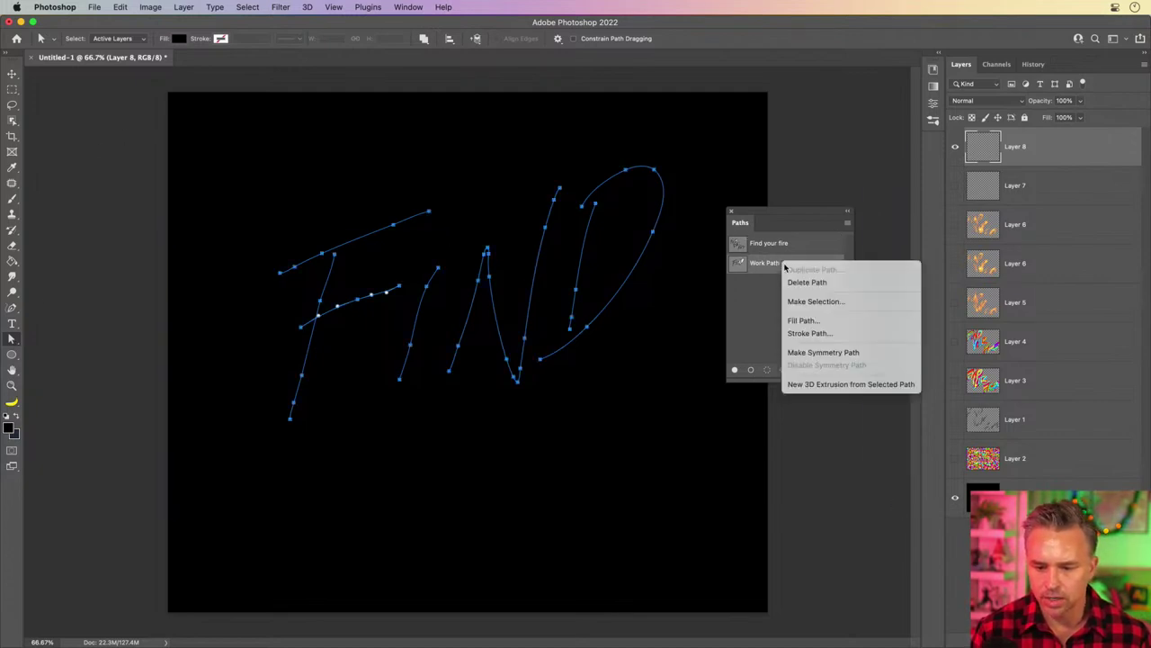
left_click(772, 263)
left_click(848, 223)
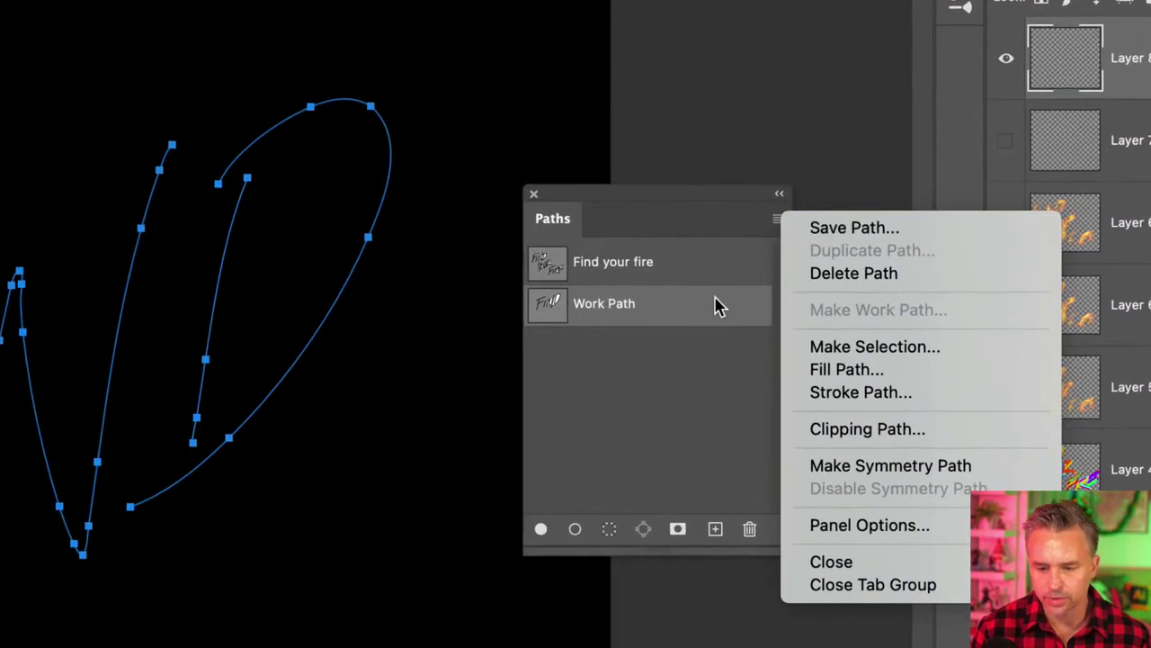
left_click(823, 267)
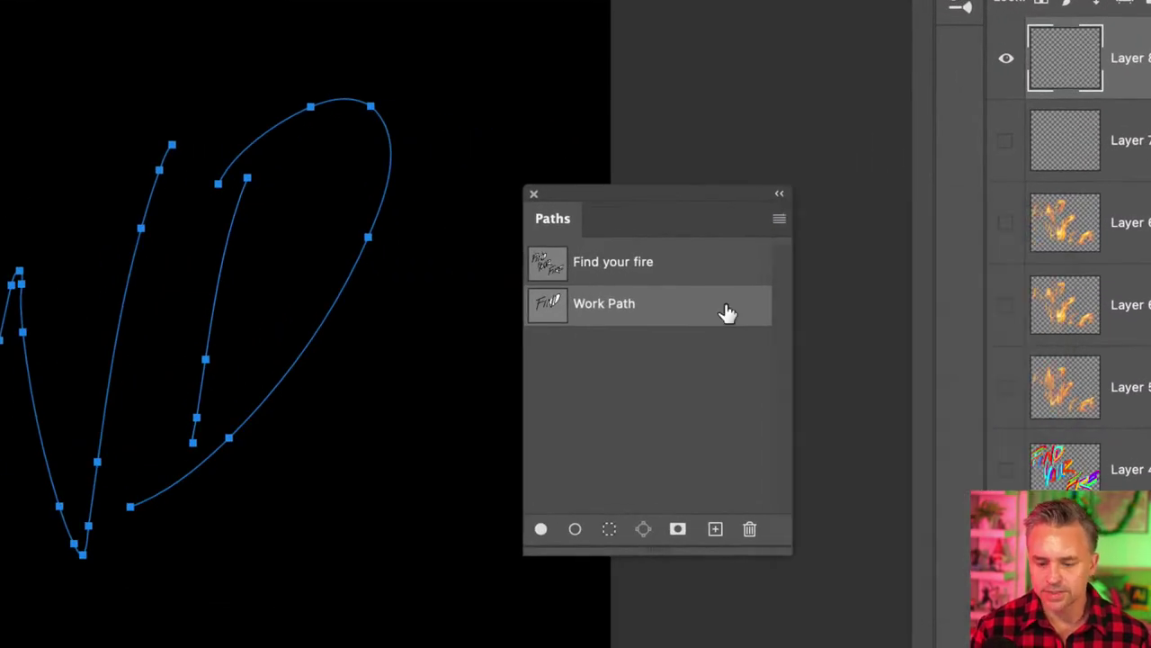
right_click(702, 303)
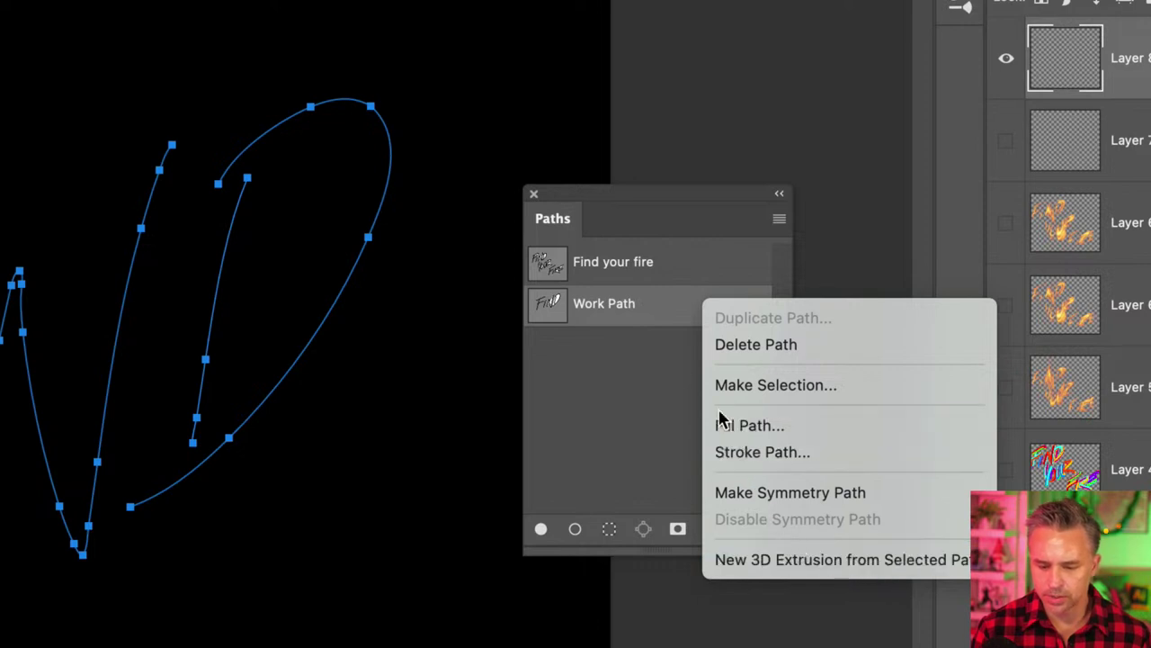
left_click(656, 310)
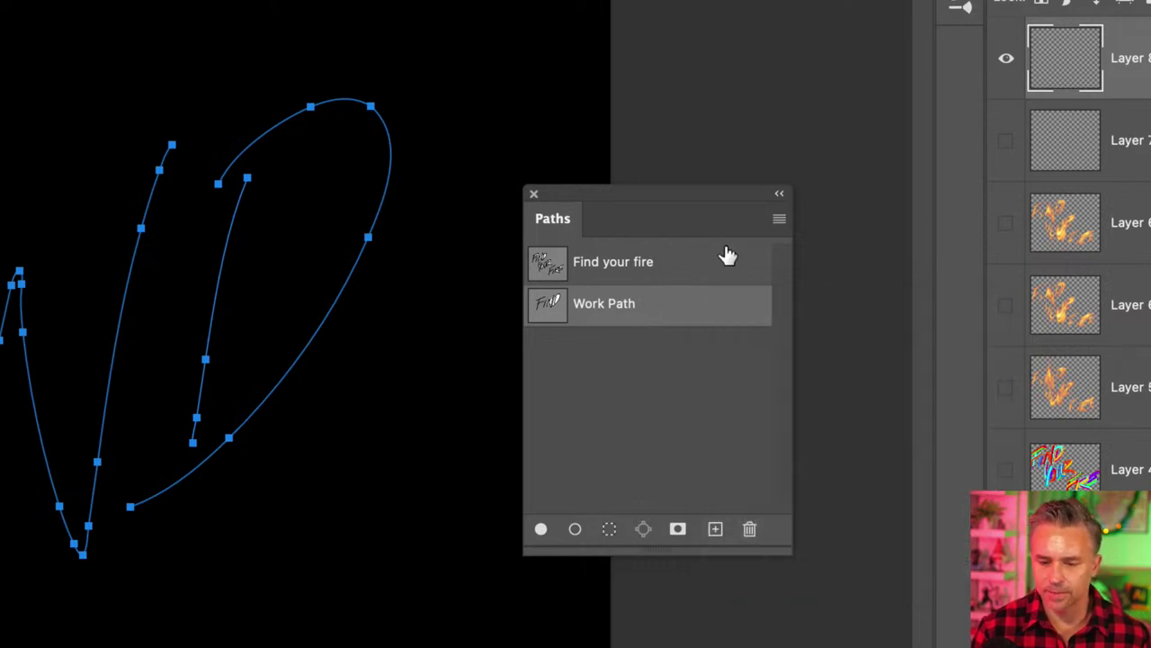
left_click(779, 219)
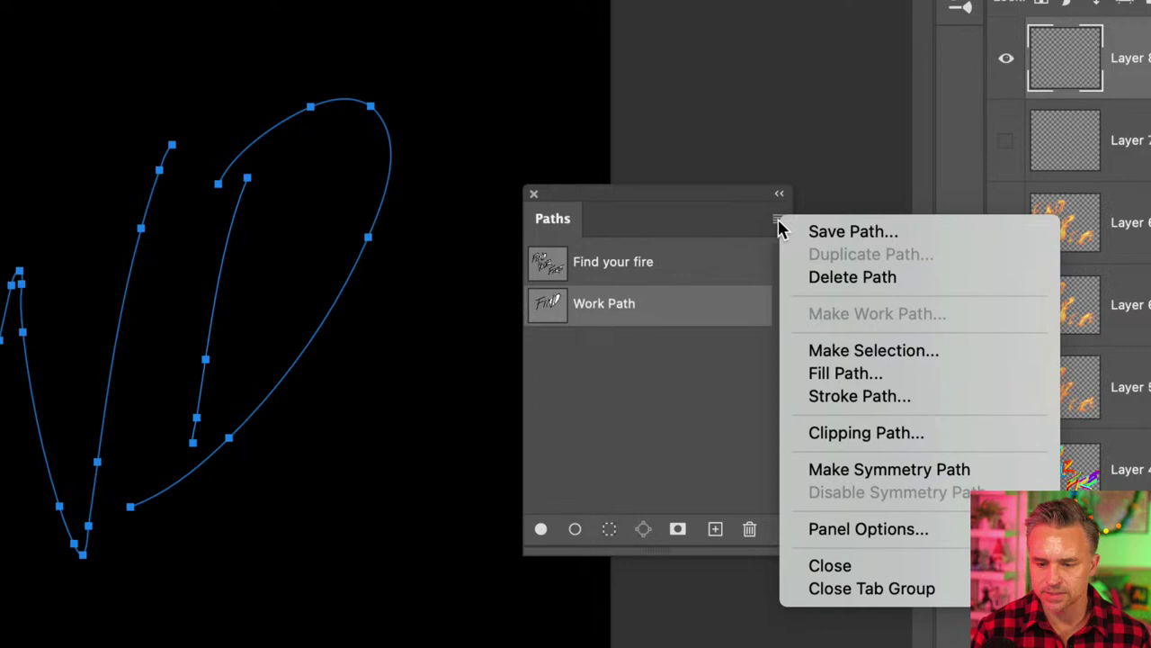
left_click(886, 232)
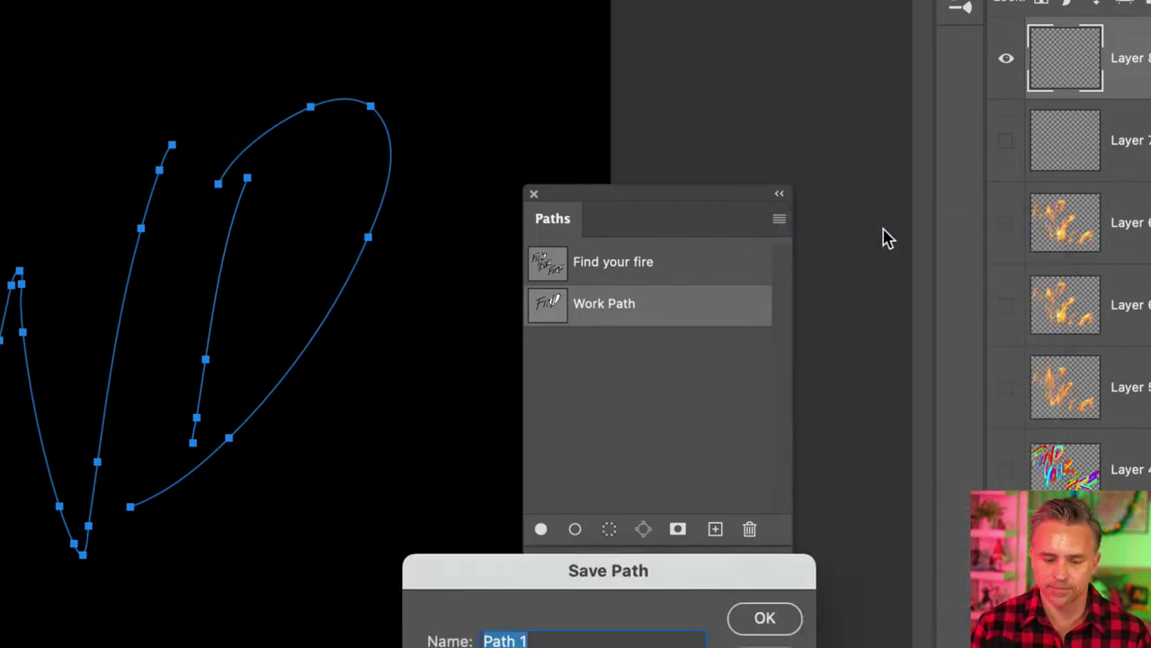
type("Find")
key("Return")
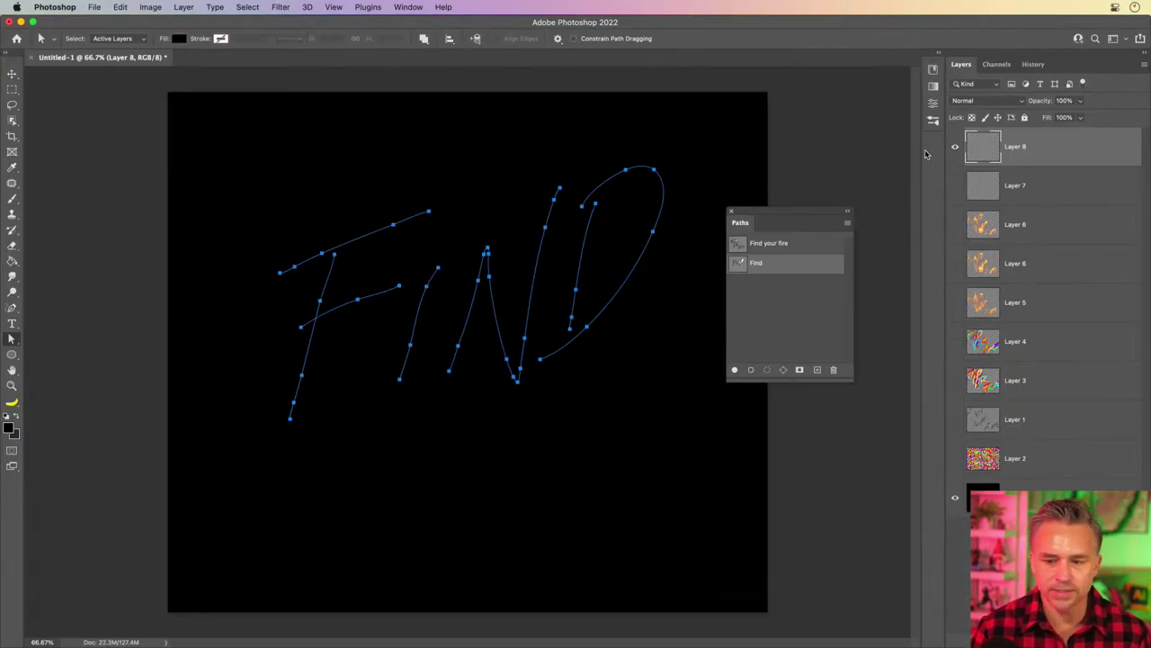
Start the Flame filter for the Find path on Layer 8 and set the flame type to Multiple Flames Path Directed
left_click(278, 6)
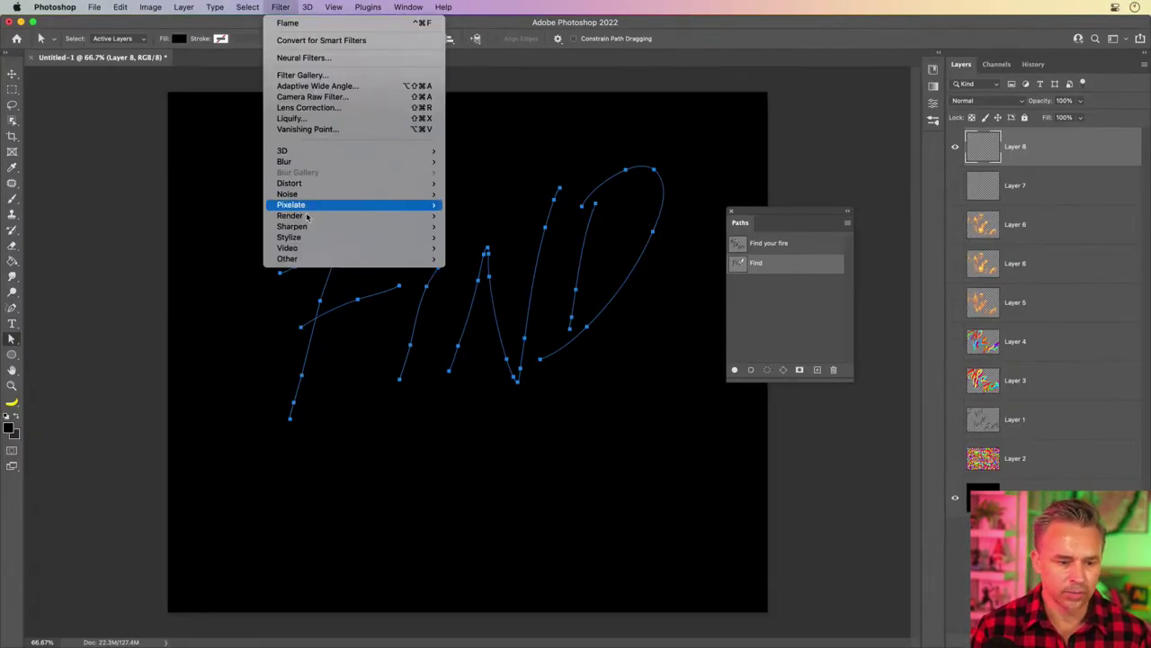
mouse_move(412, 216)
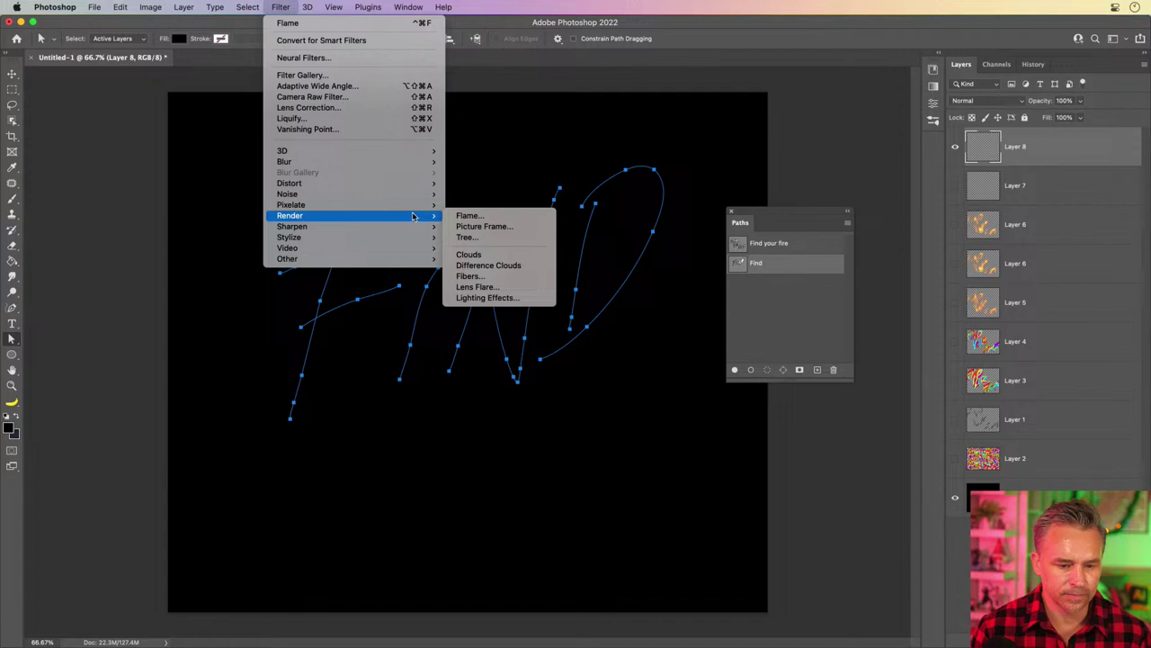
left_click(468, 215)
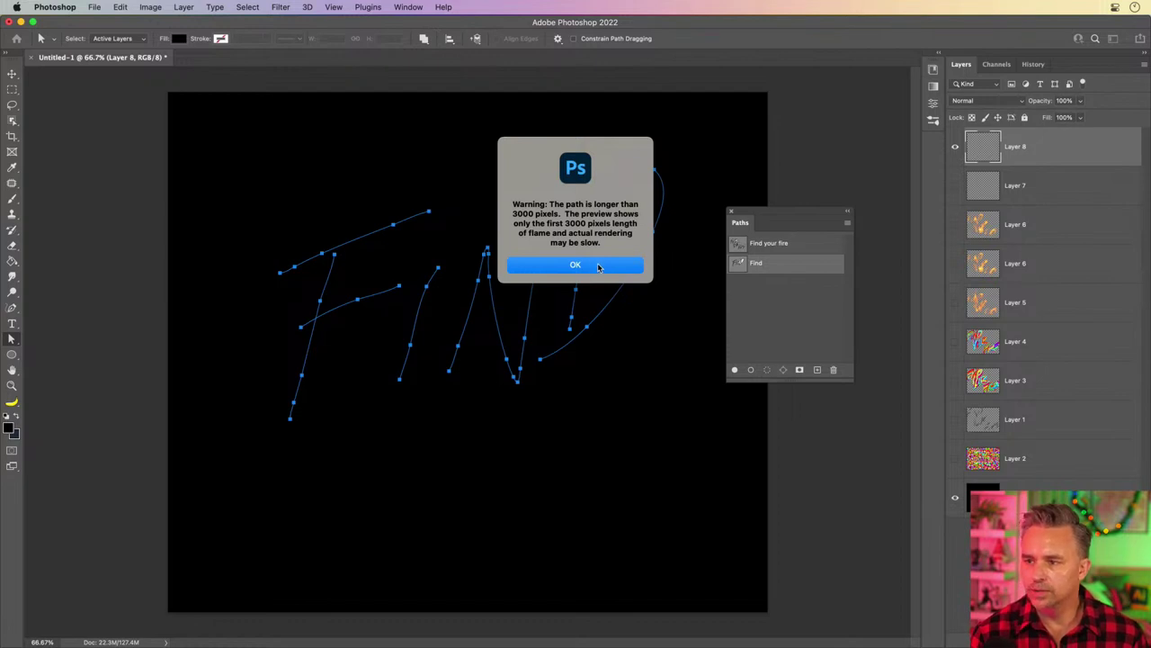
left_click(537, 269)
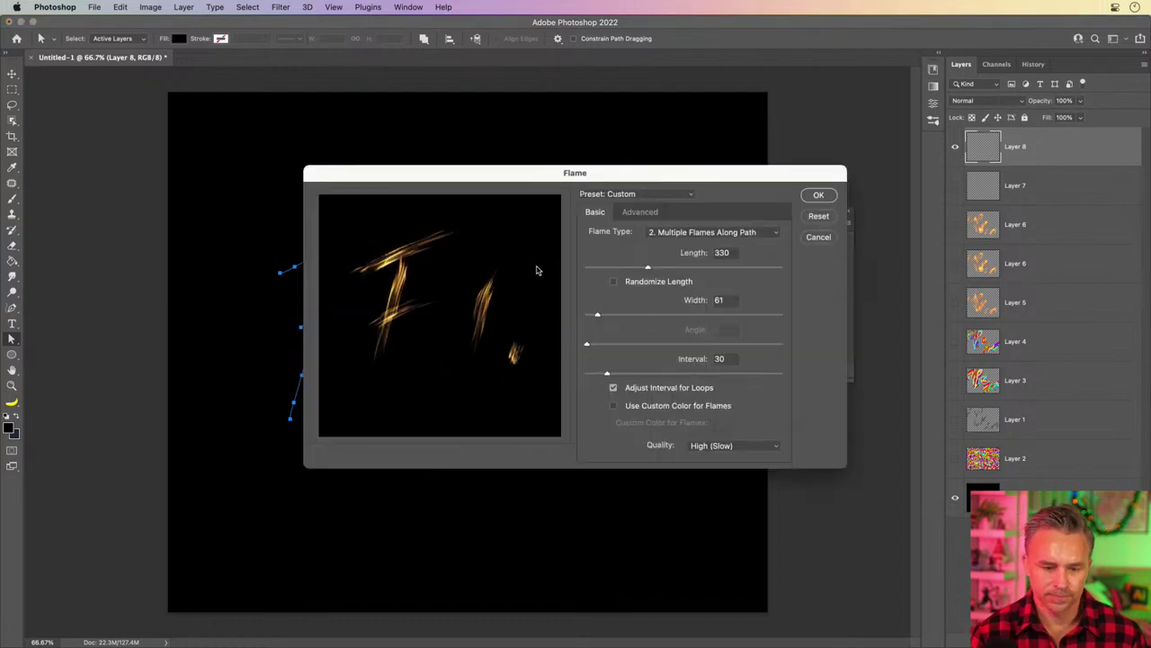
left_click(680, 232)
left_click(694, 263)
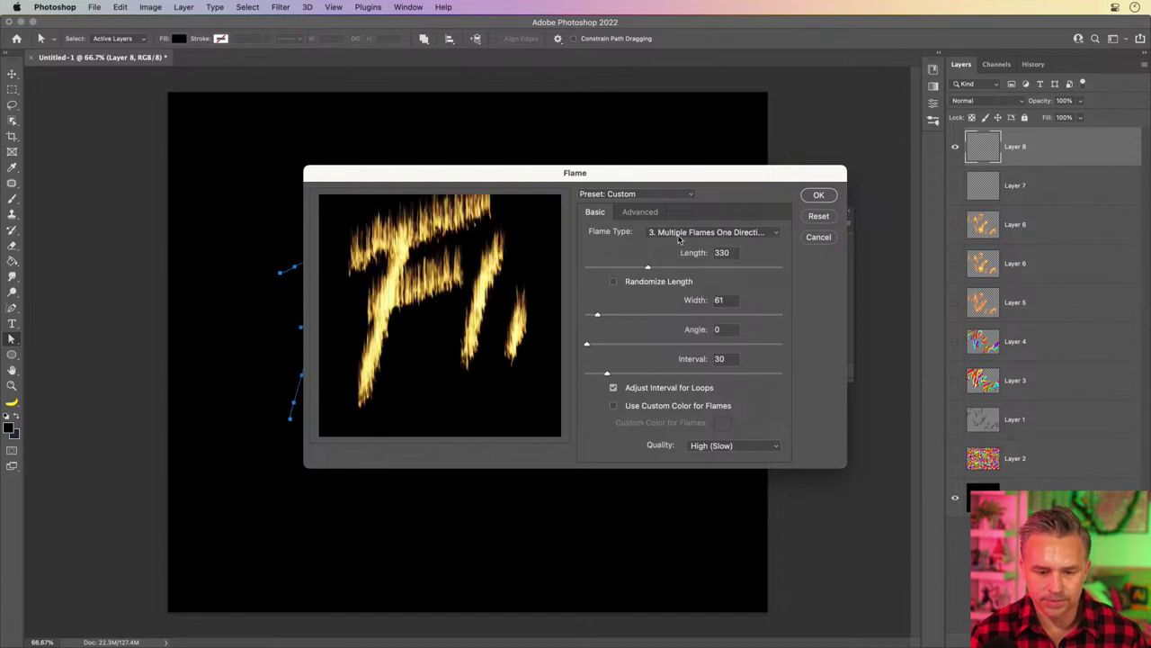
left_click(681, 234)
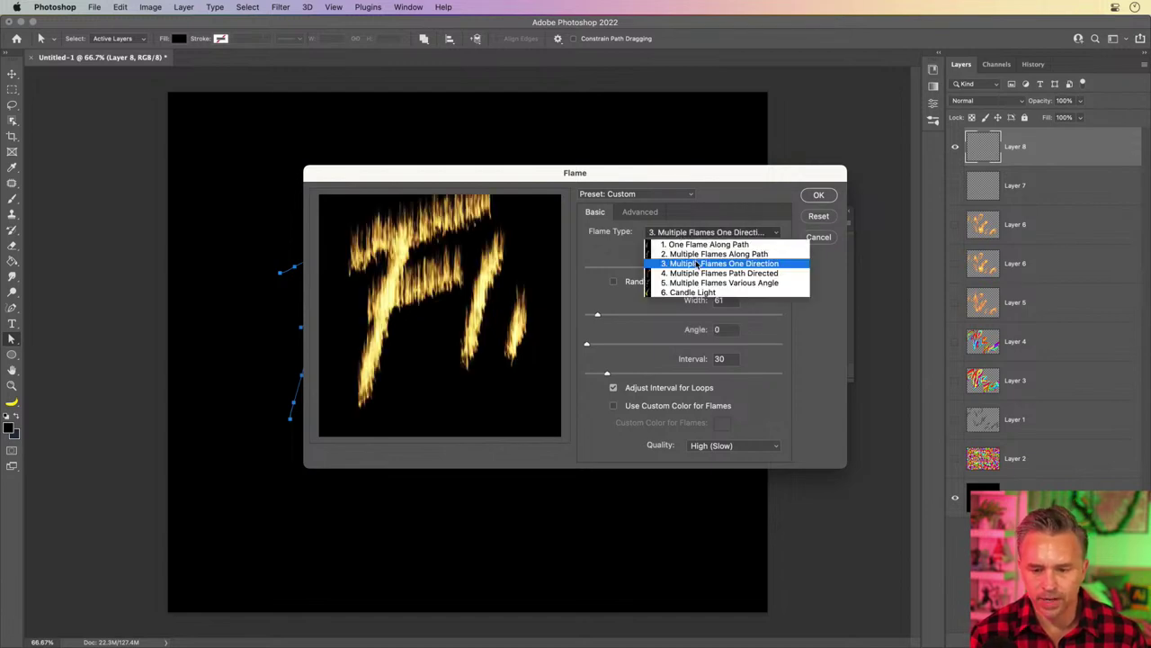
left_click(703, 274)
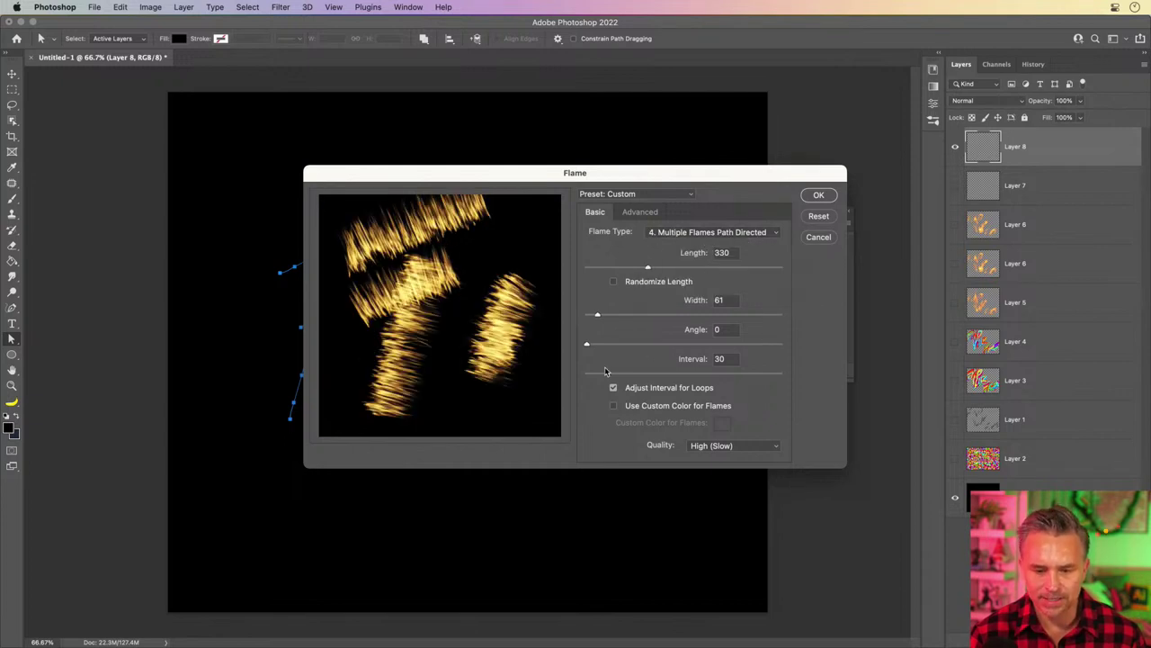
Set the flame angle to 90, render the flames along the lettering and hide the path outline
mouse_move(588, 347)
left_mouse_down()
mouse_move(657, 347)
mouse_move(635, 347)
left_mouse_up()
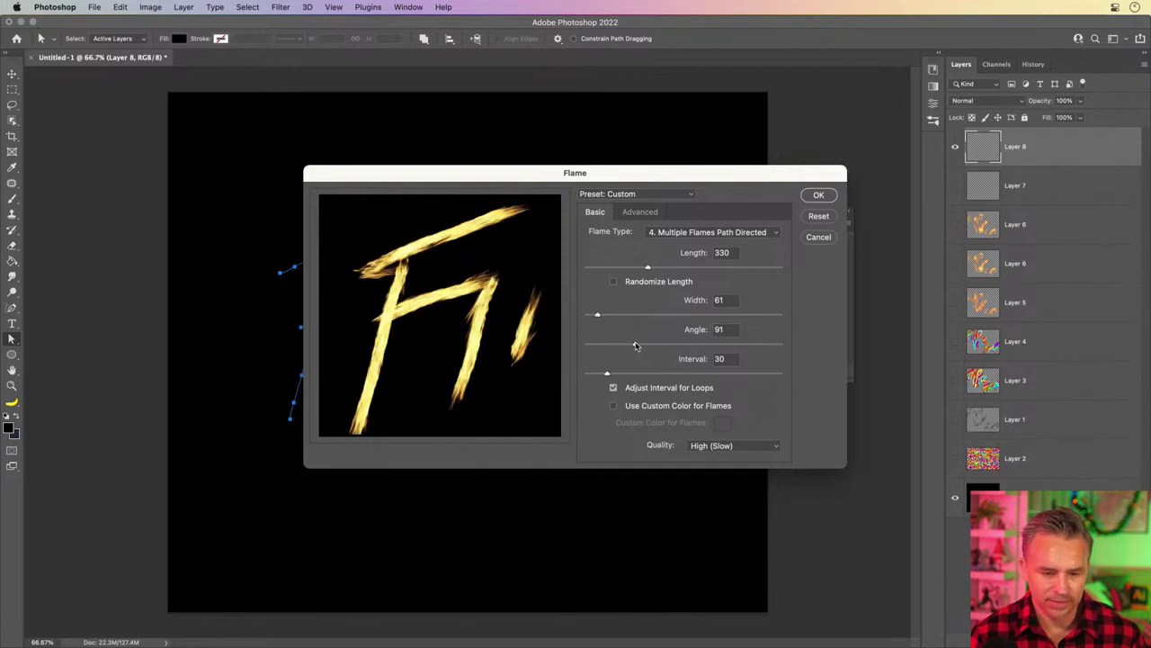
left_click(708, 234)
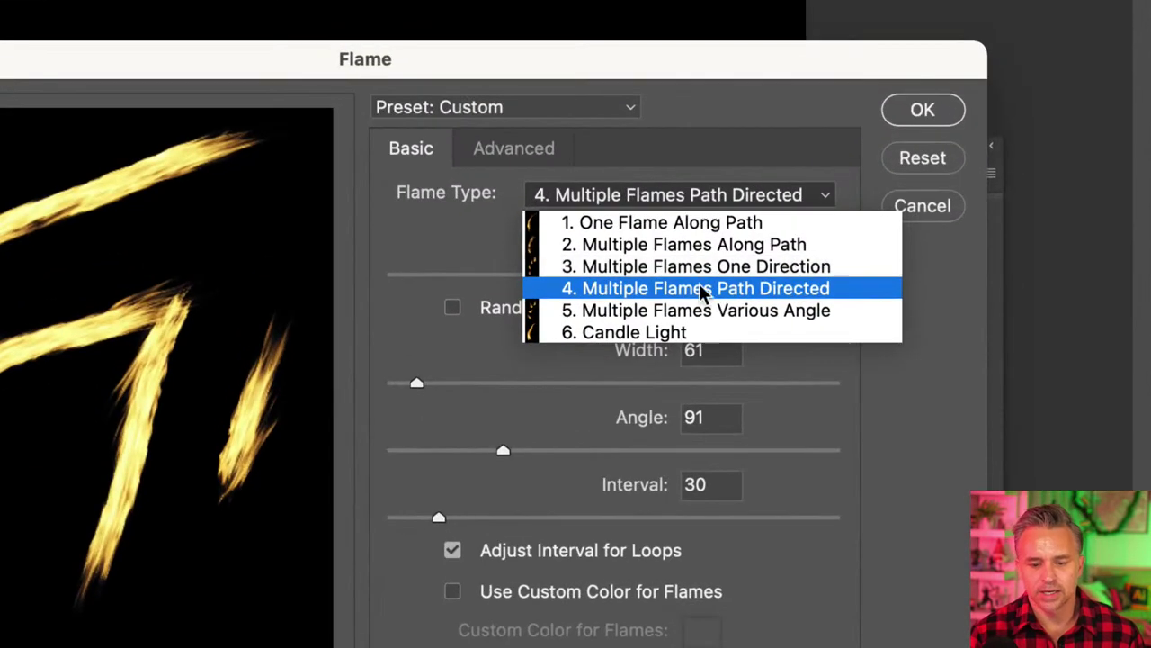
left_click(189, 396)
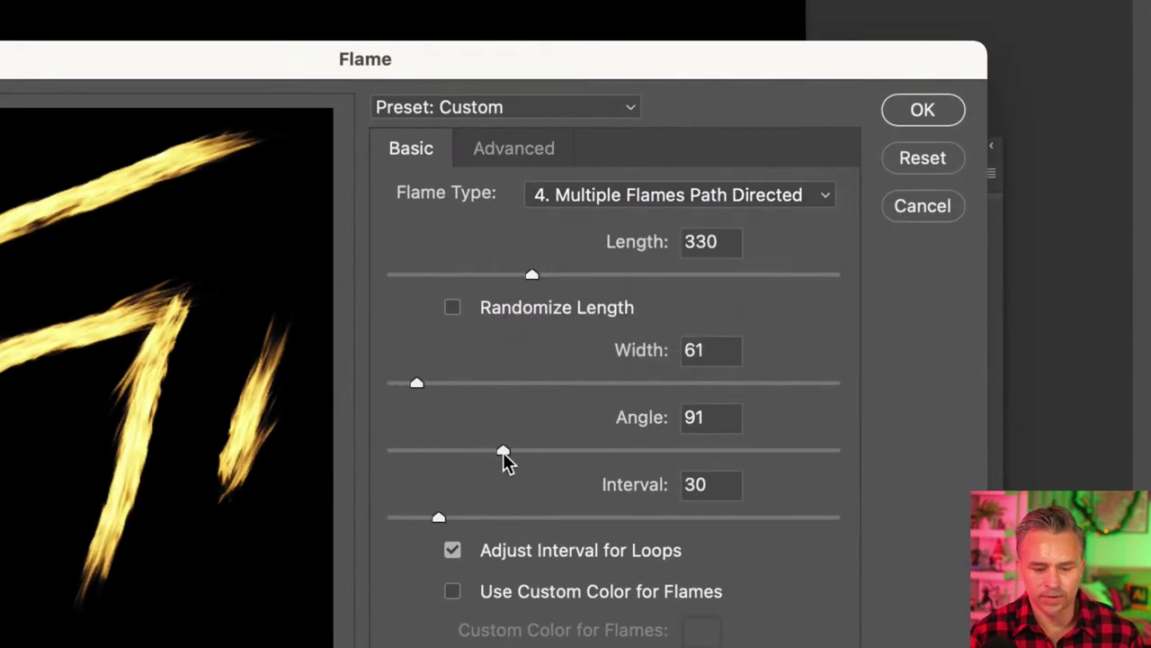
left_click(709, 416)
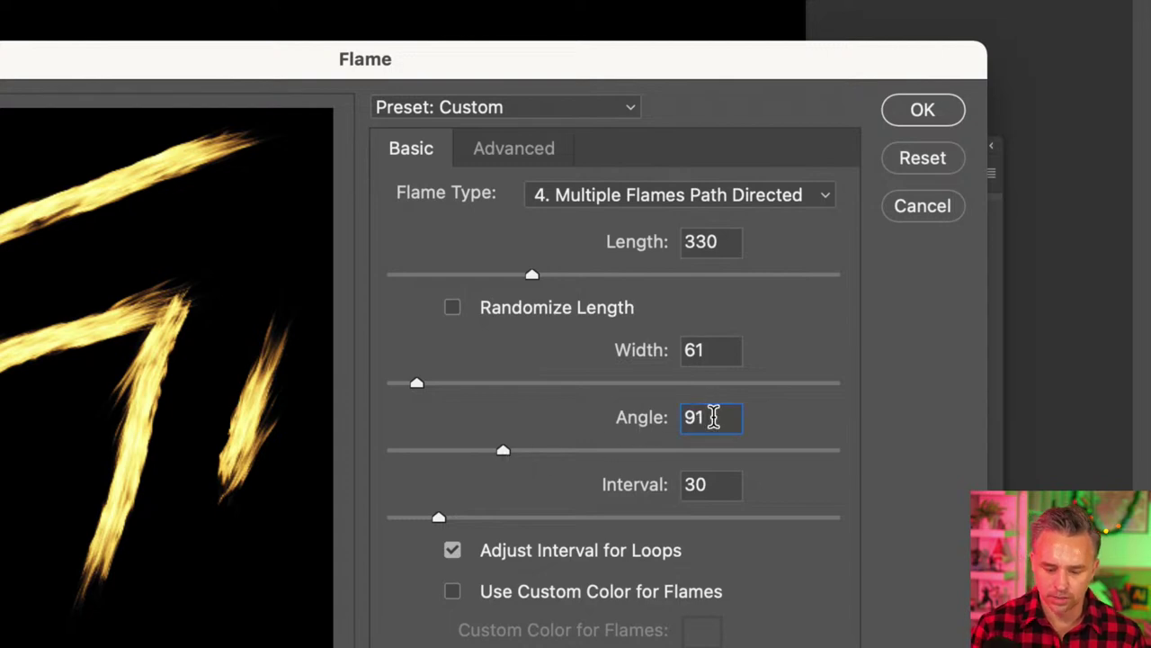
key("BackSpace")
type("0")
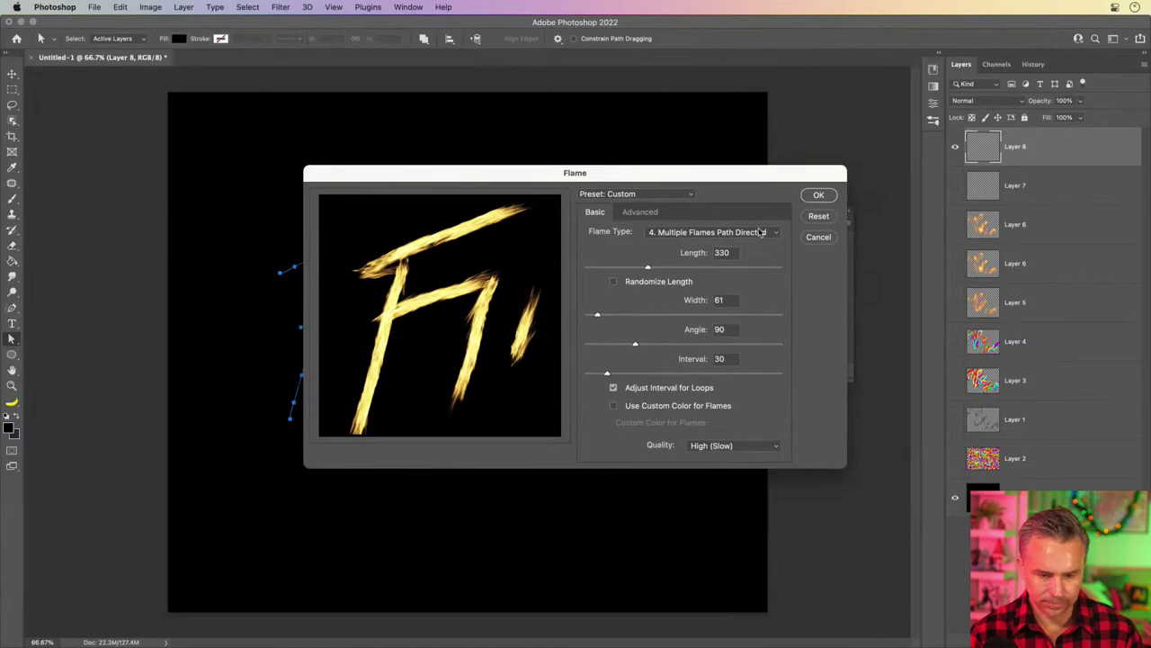
left_click(818, 194)
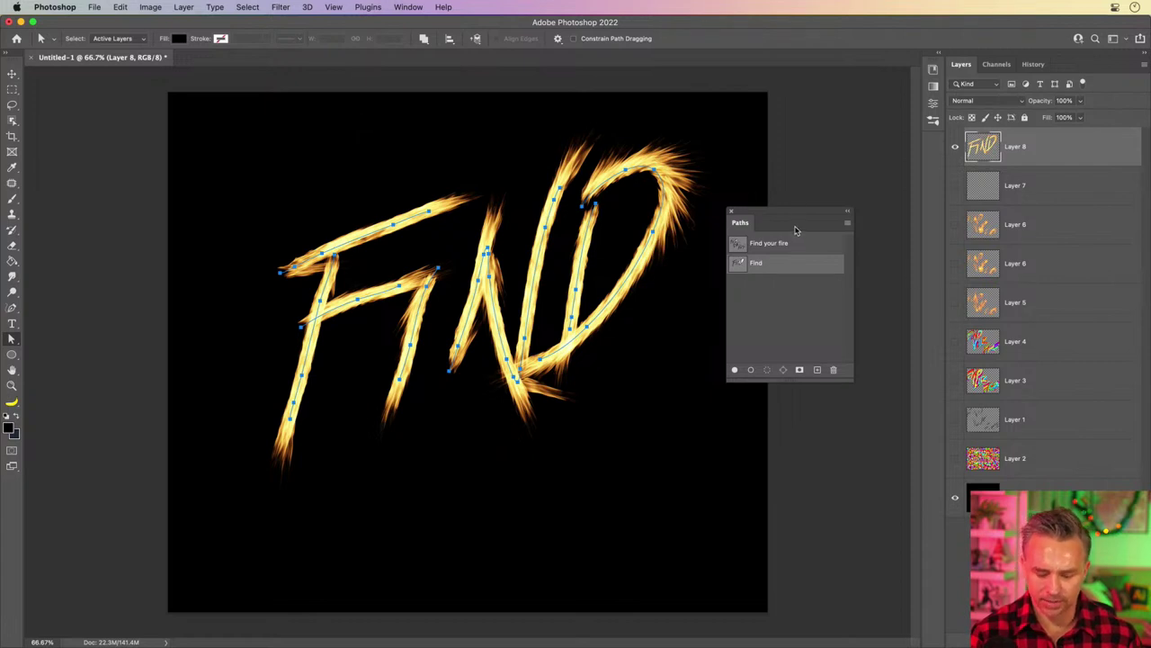
key("super+h")
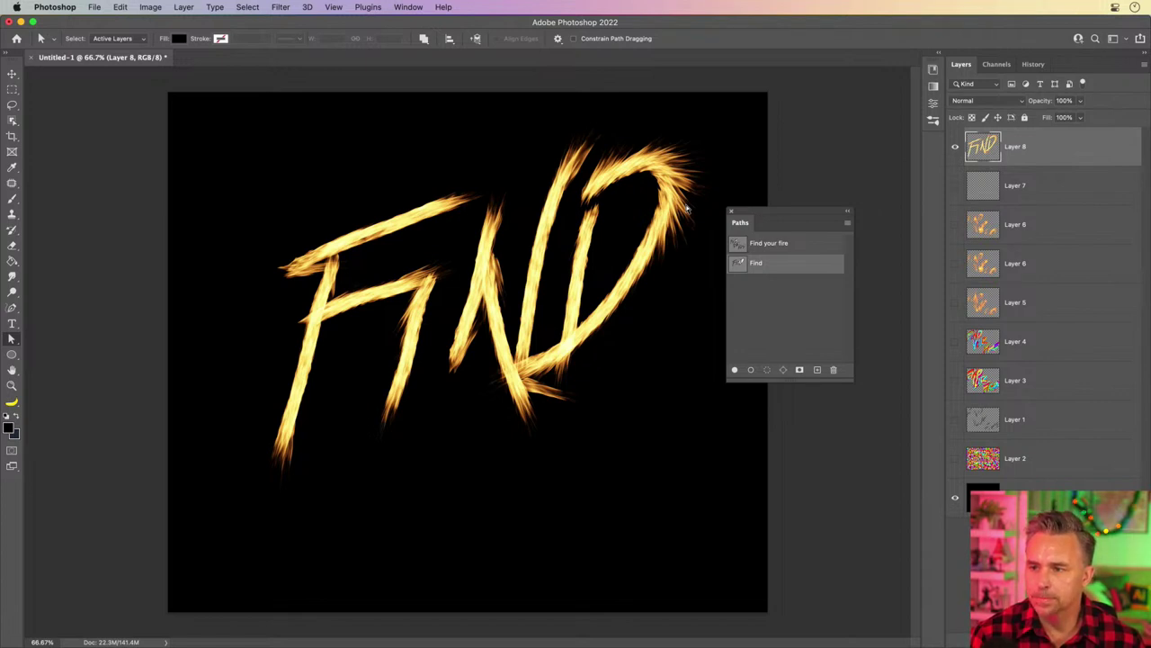
Hide Layer 8, compare it with the upper Layer 6 flame lettering, and leave only empty Layer 7 active and visible above the black background
left_click(956, 146)
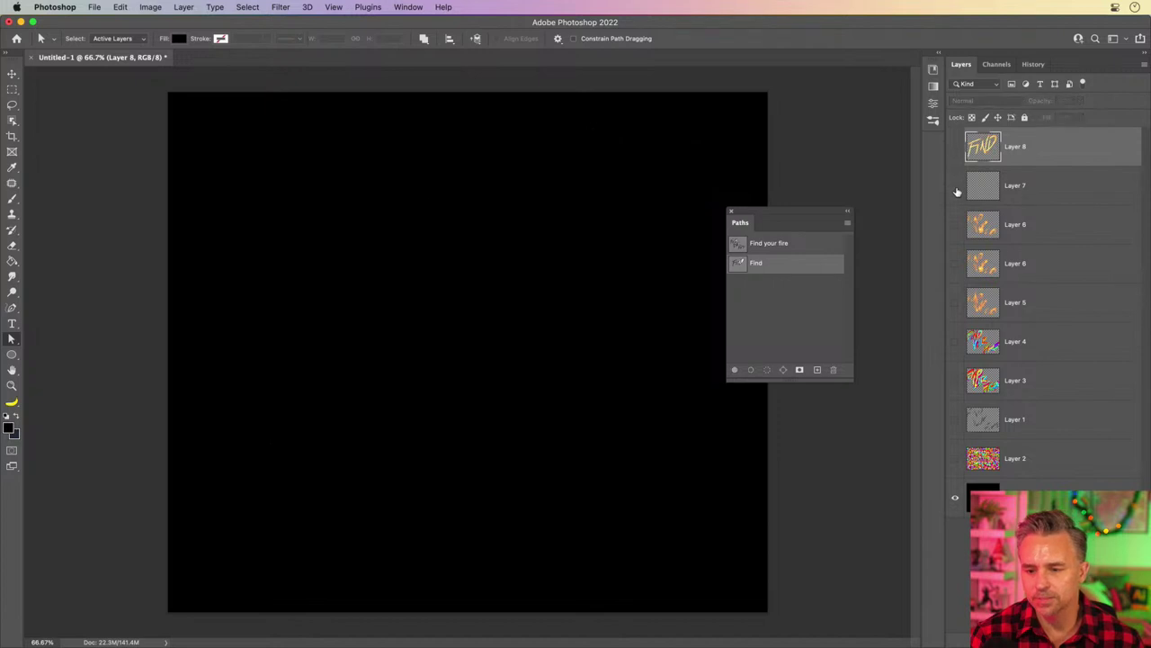
left_click(955, 225)
left_click(967, 226)
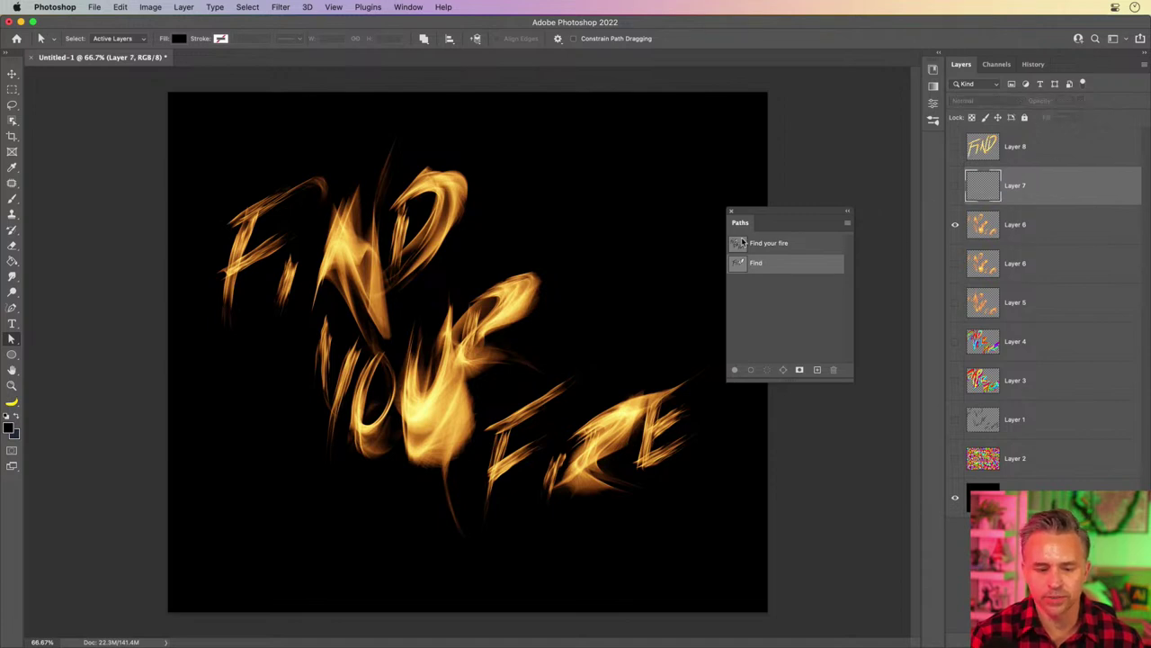
left_click(989, 187)
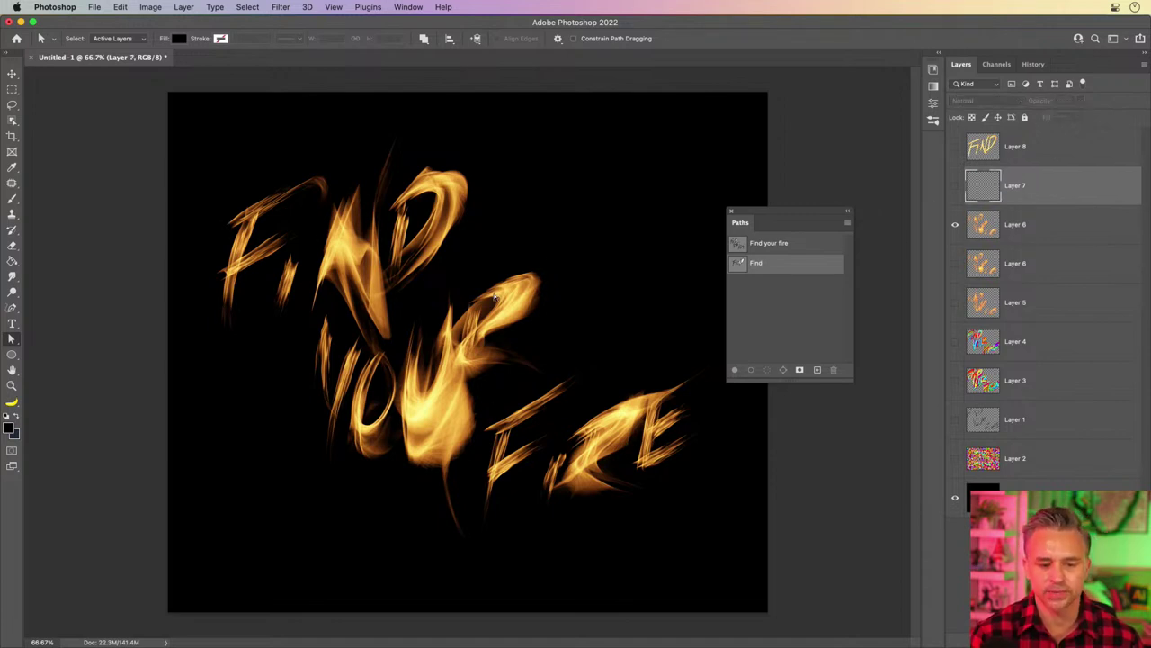
left_click(1010, 235)
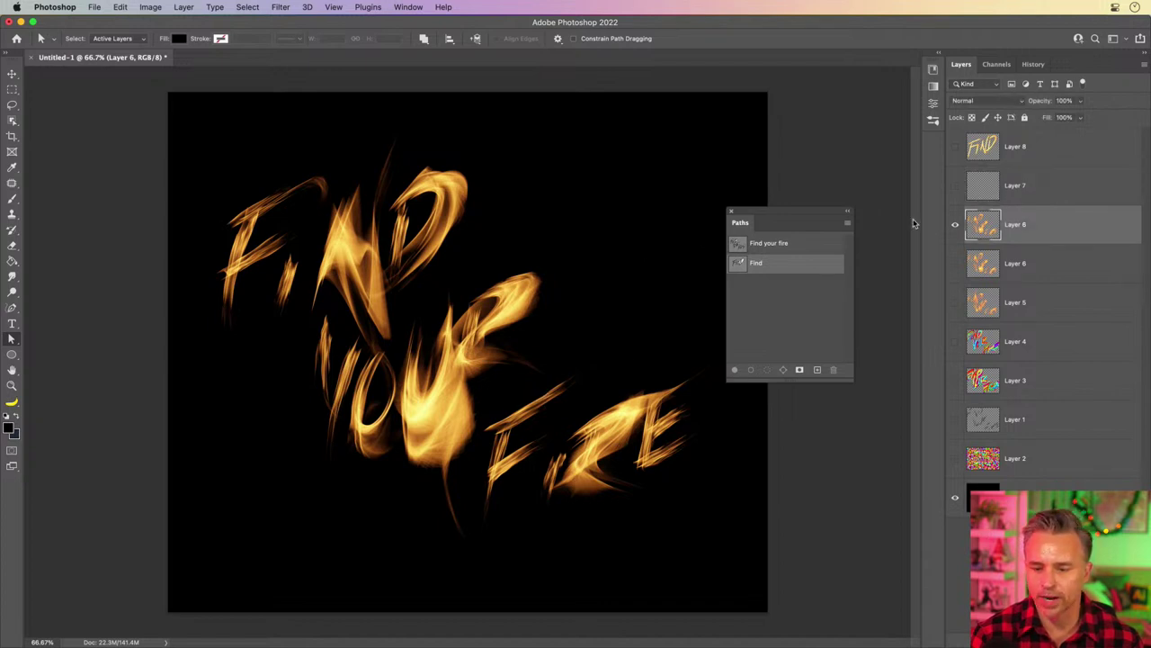
left_click(993, 185)
left_click(955, 227)
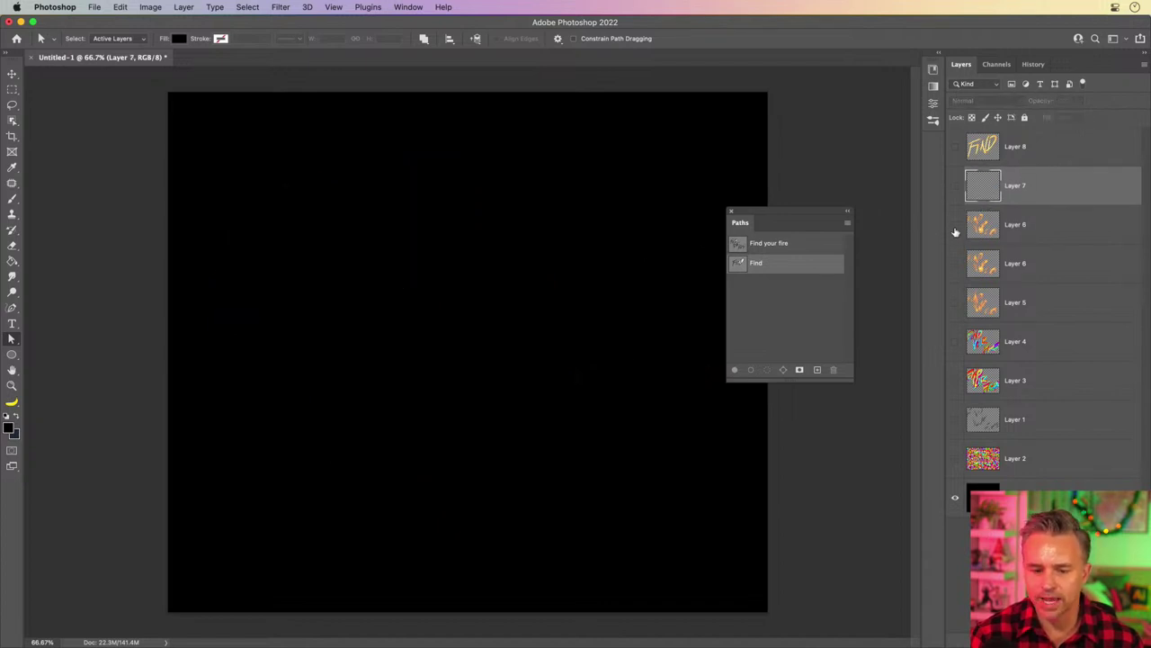
left_click(956, 226)
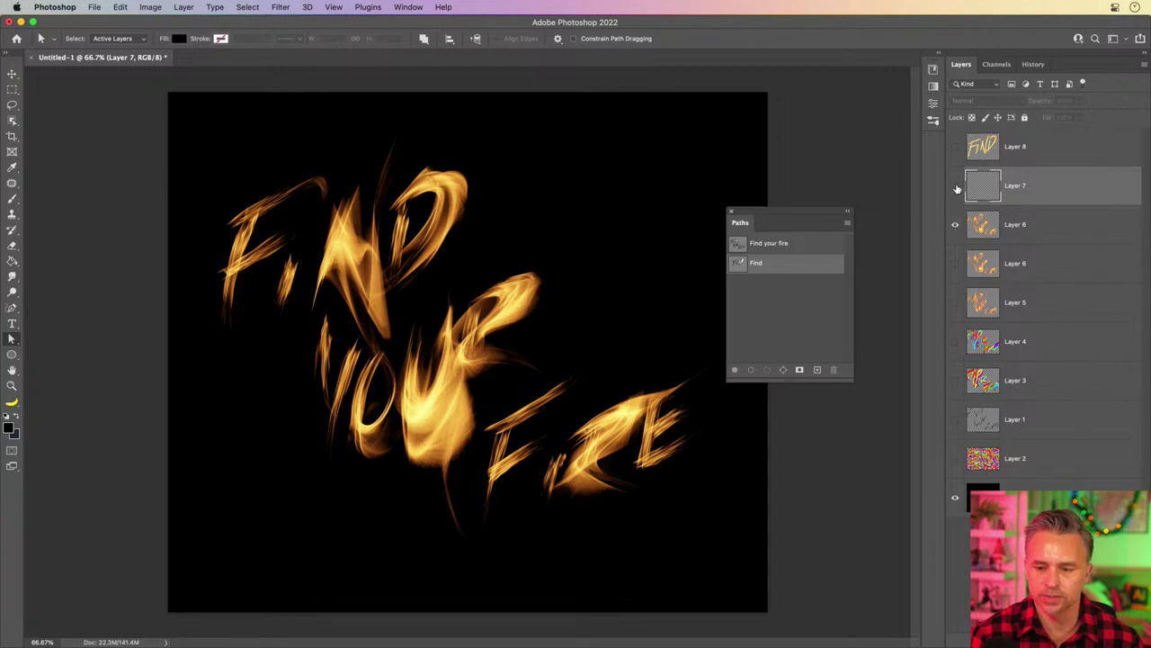
left_click(955, 186)
left_click(955, 225)
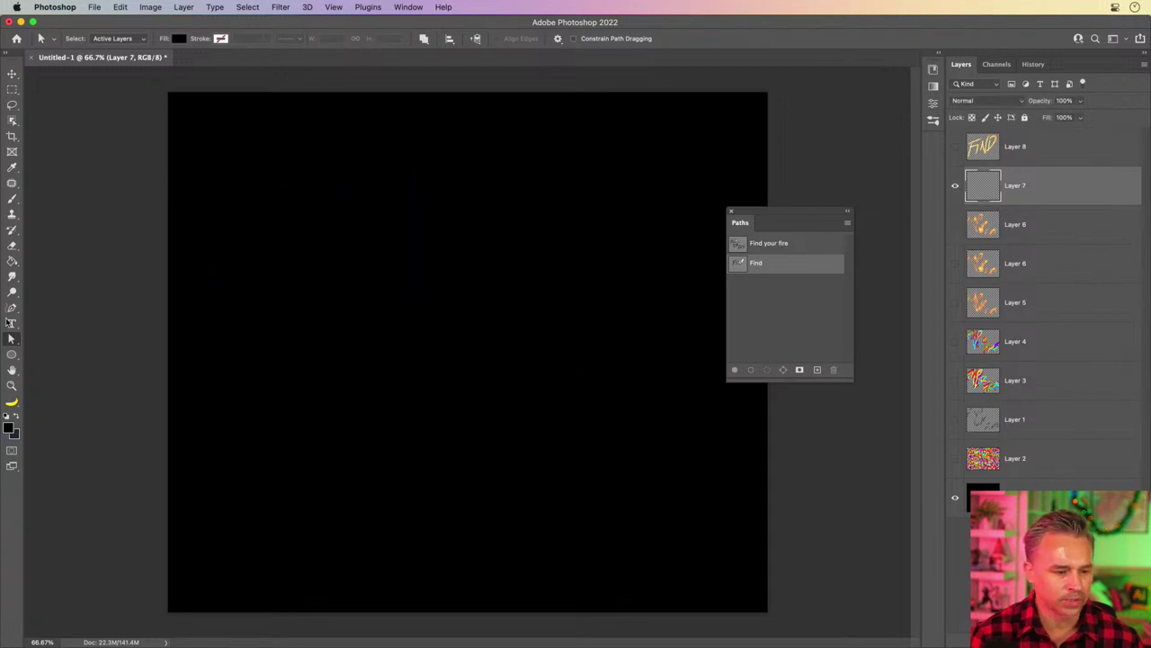
Deselect the Find path and choose the Custom Shape tool in Shape mode
left_click(11, 355)
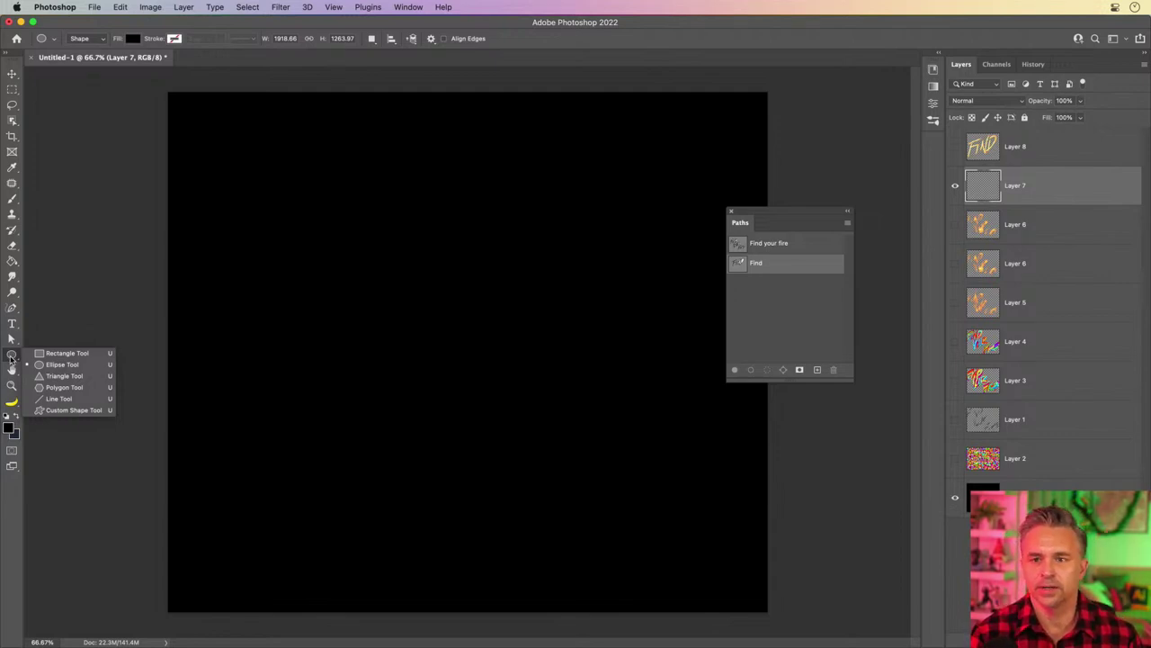
left_click(19, 361)
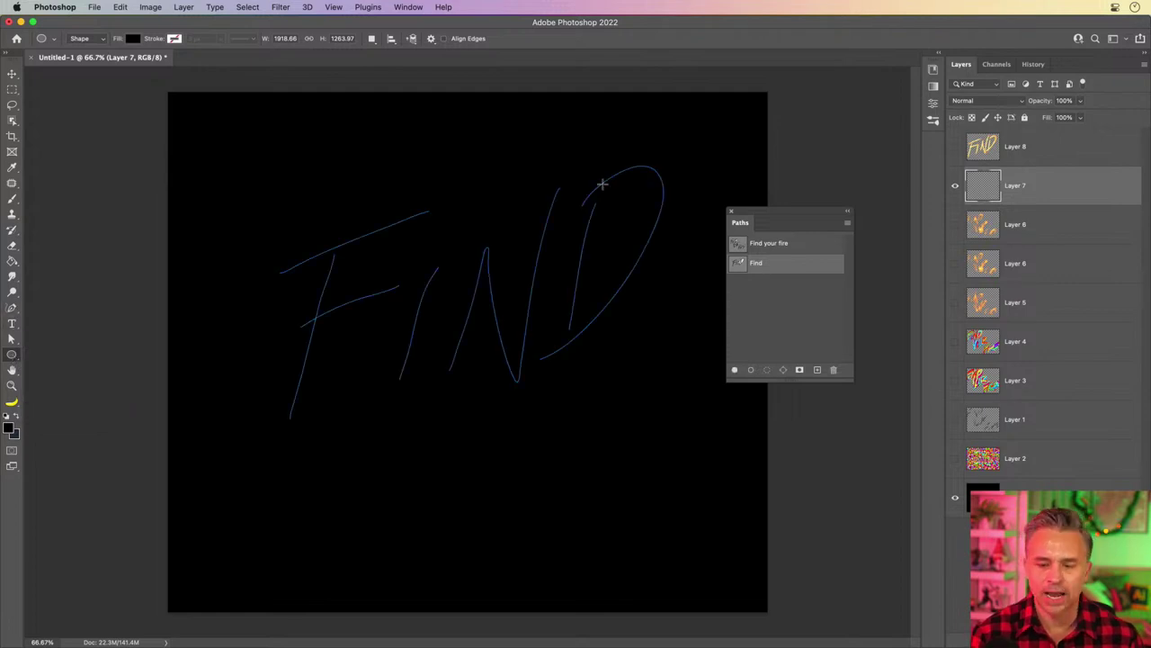
left_click(768, 324)
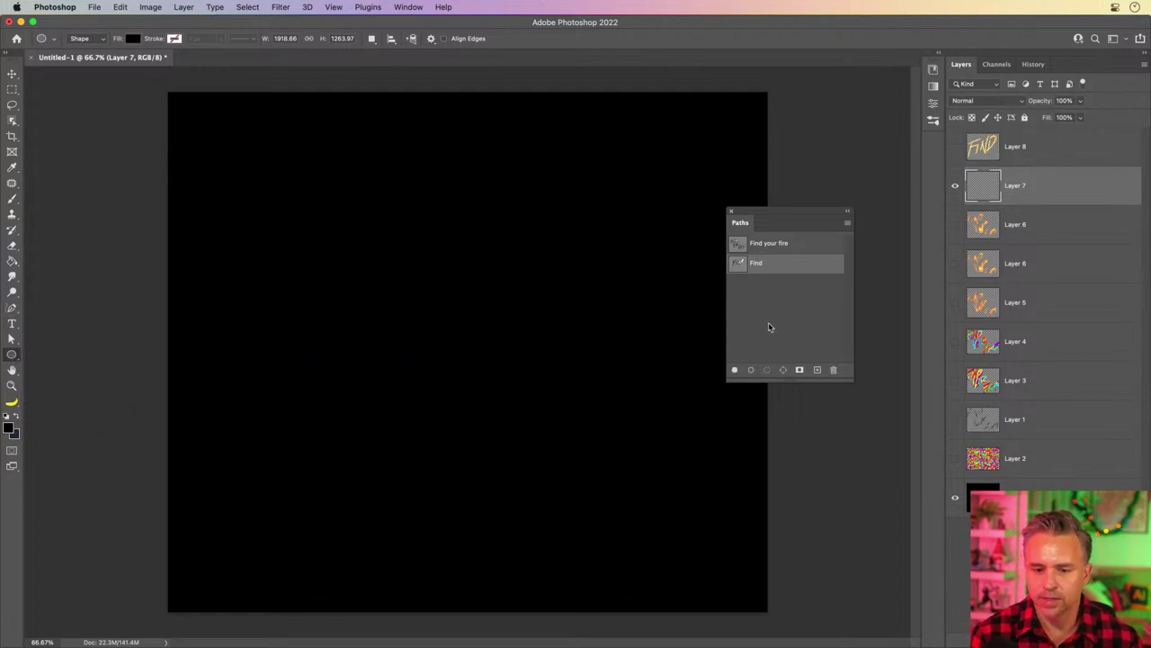
left_click(11, 360)
left_click(69, 410)
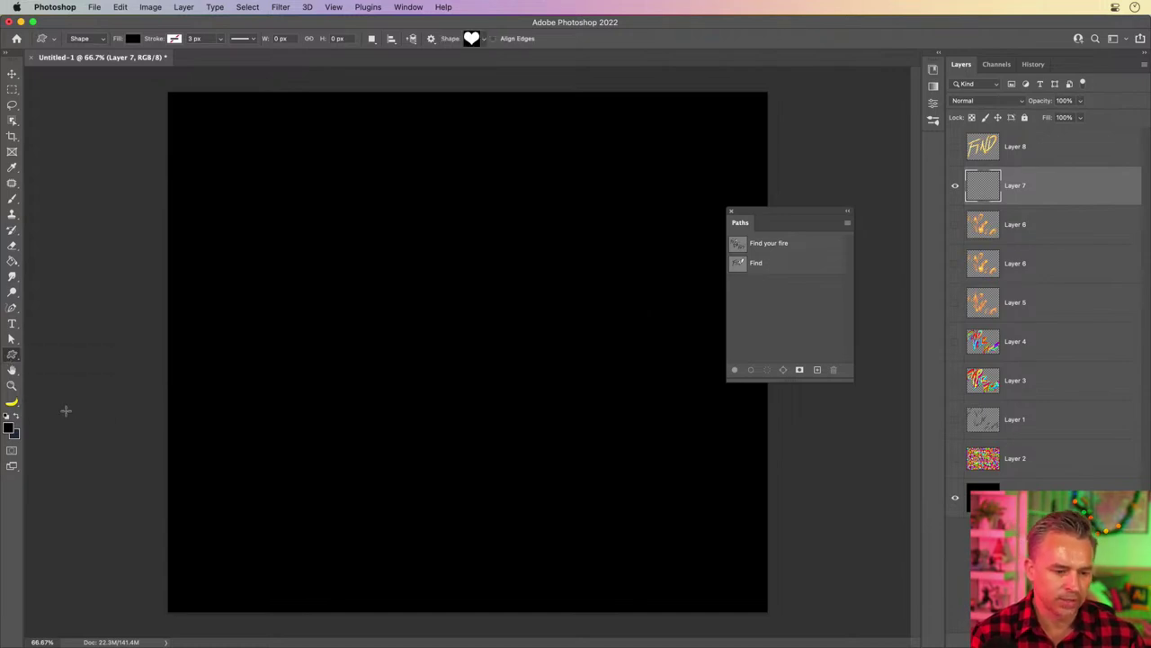
Open the custom shape list, resize it and examine its option for appending the default shapes
left_click(12, 354)
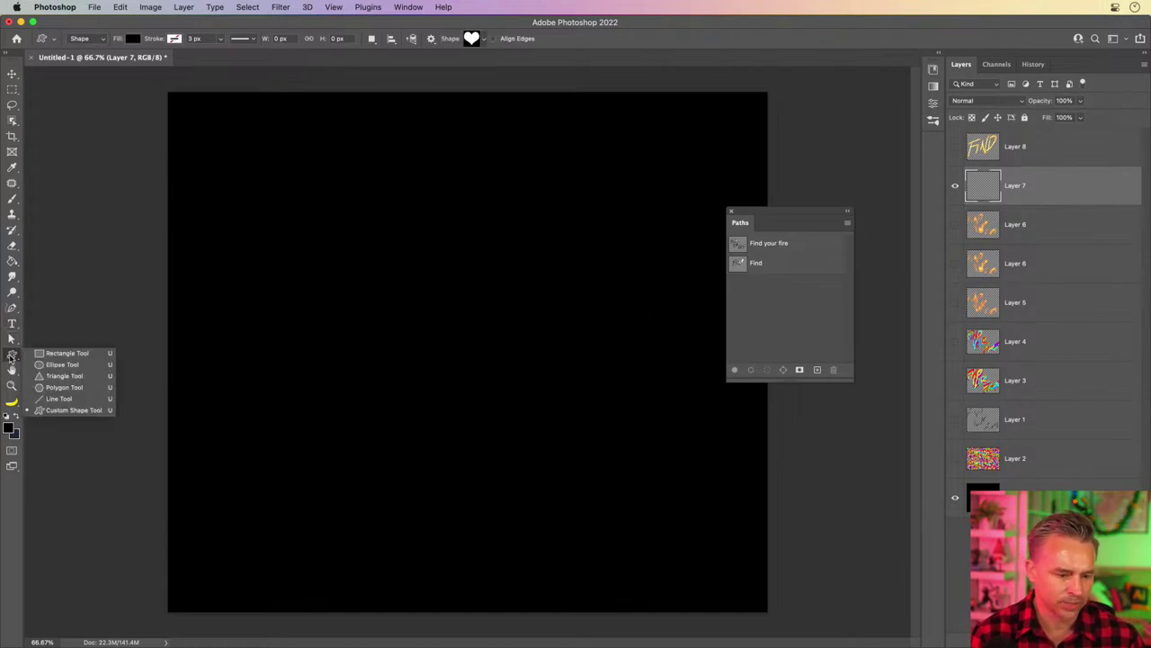
left_click(40, 411)
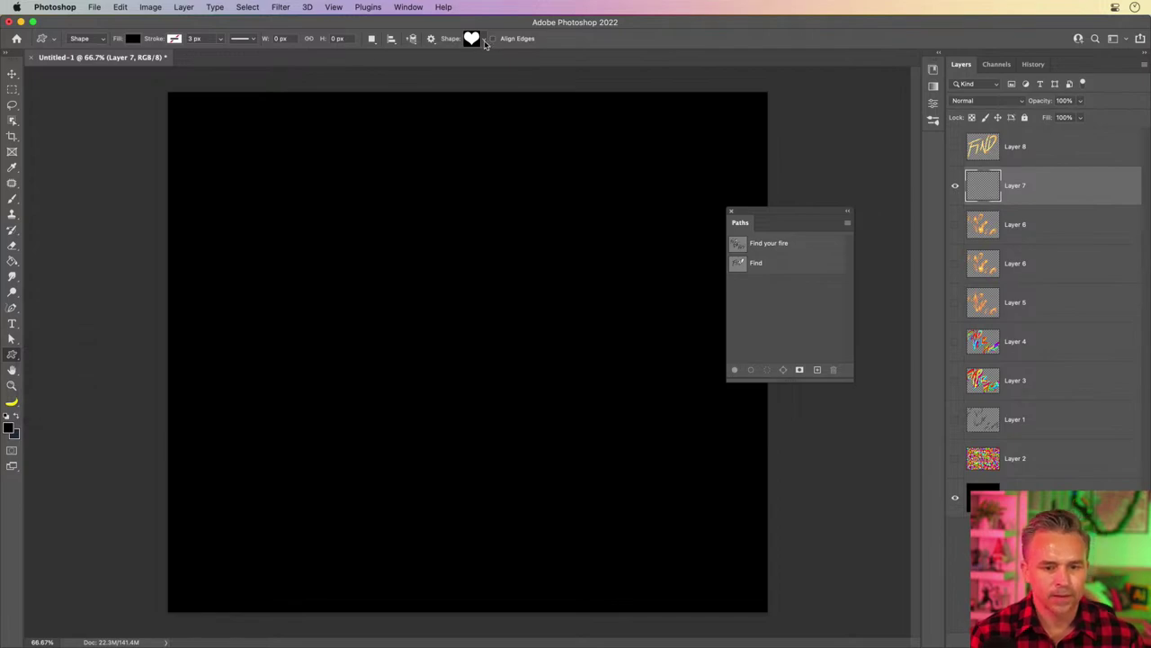
left_click(481, 40)
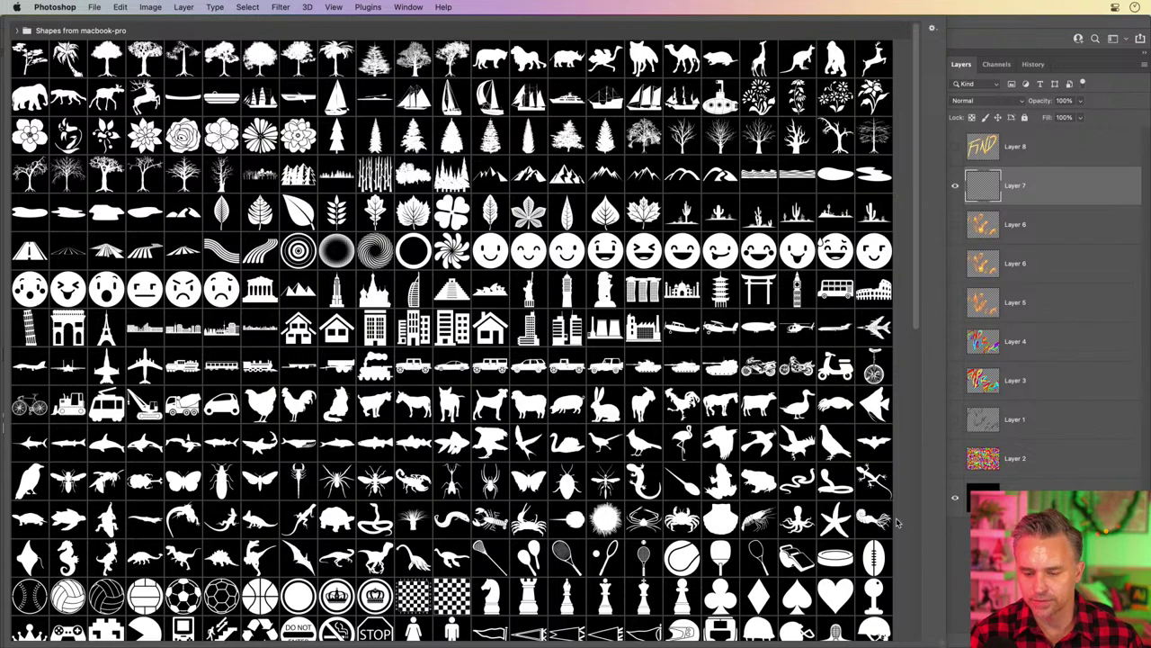
left_click_drag(935, 640, 752, 489)
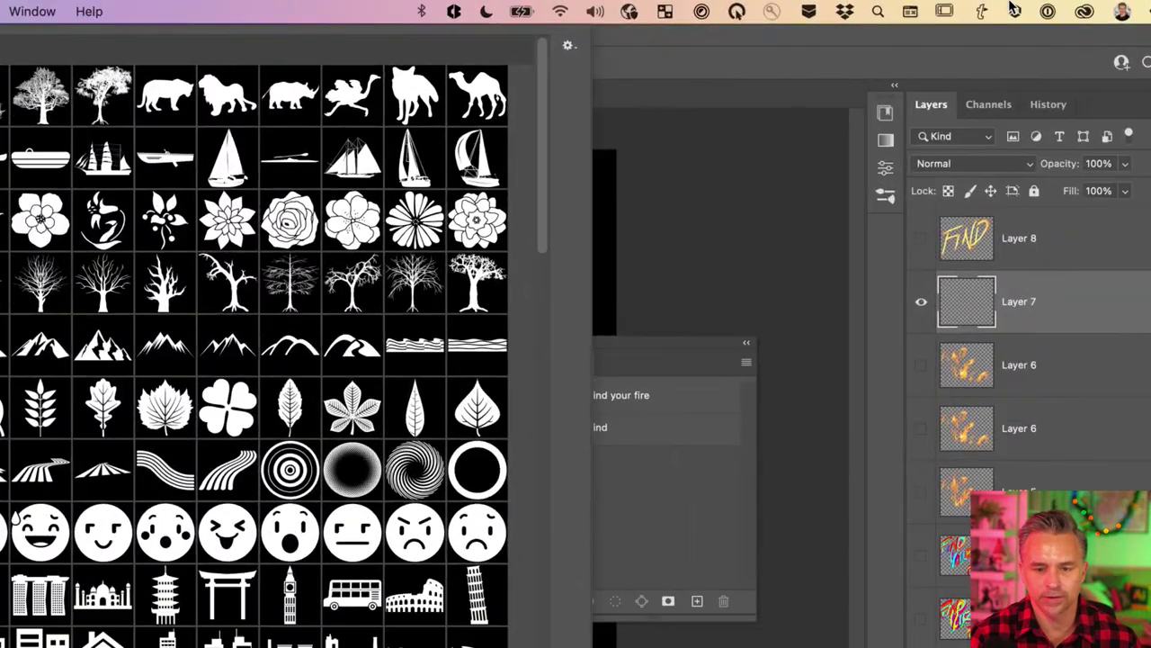
left_click(568, 47)
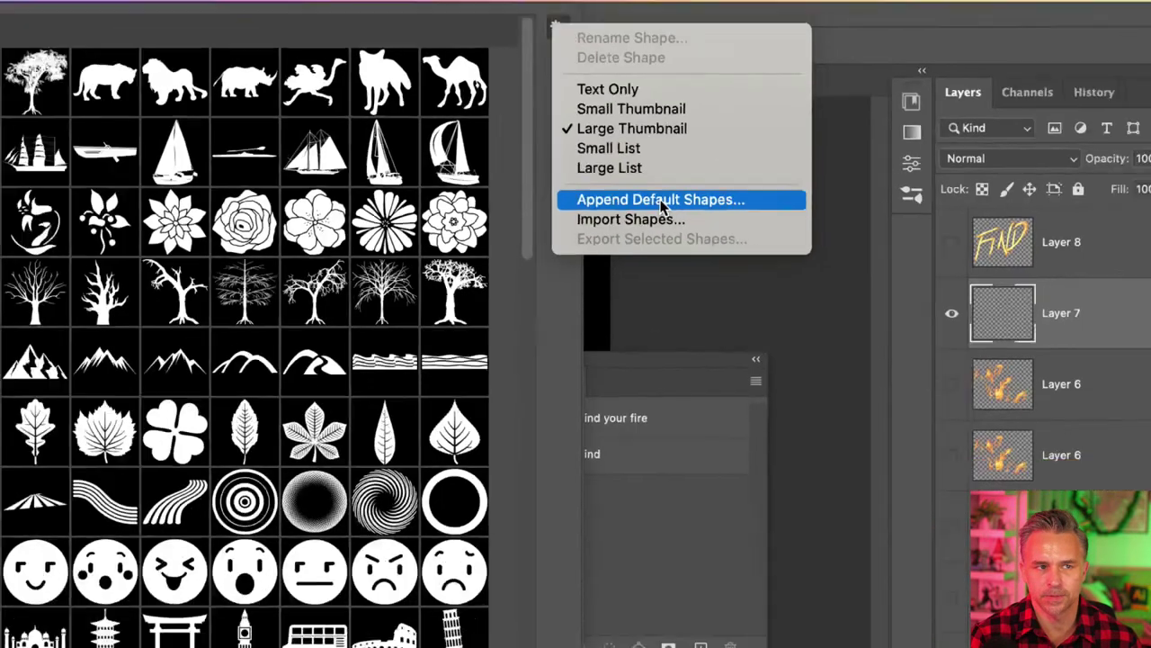
left_click(659, 199)
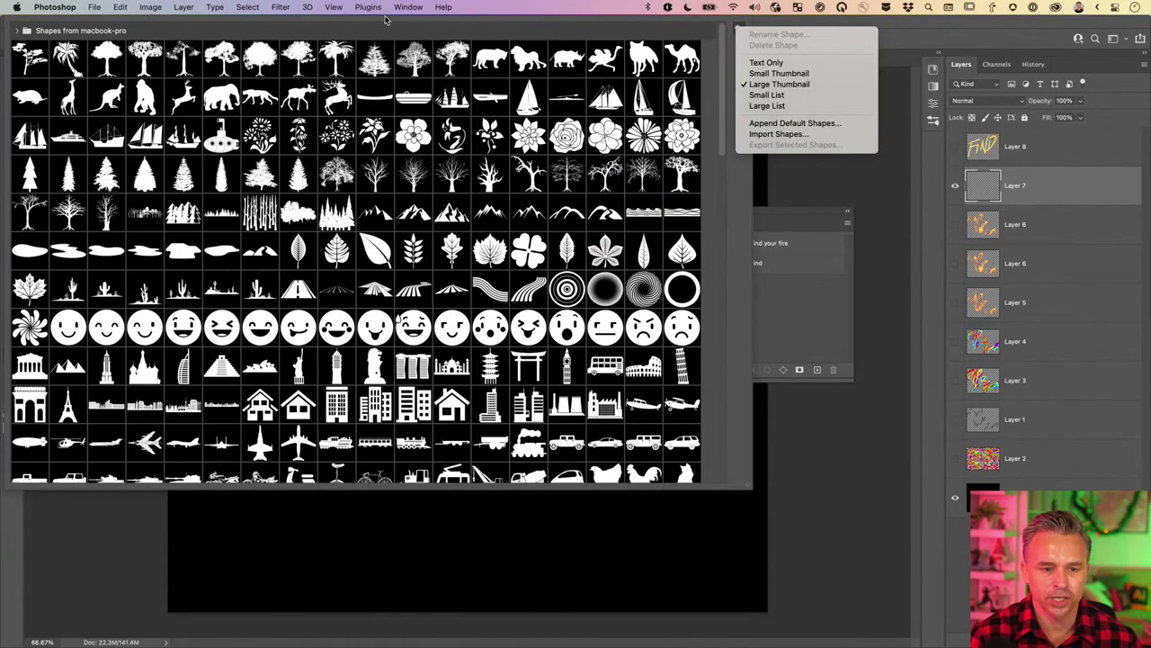
Choose the Heart Card shape and draw a heart about 1756 × 1530 px in the middle of the canvas
scroll(445, 401, "down", 10)
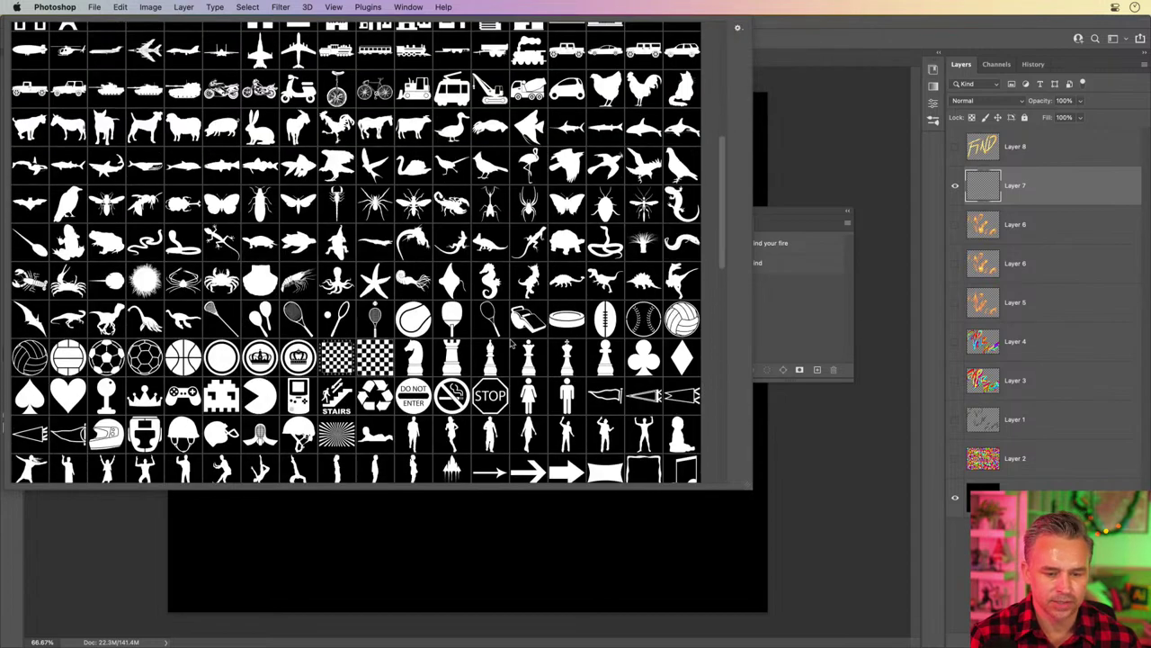
scroll(200, 311, "down", 15)
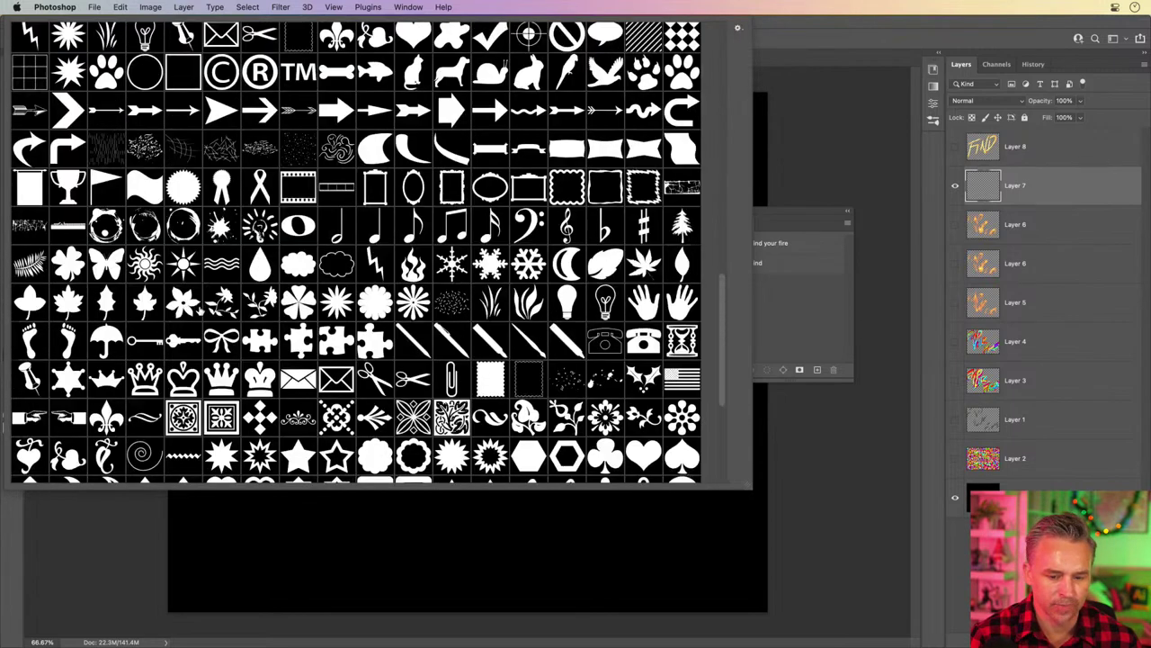
scroll(199, 311, "down", 5)
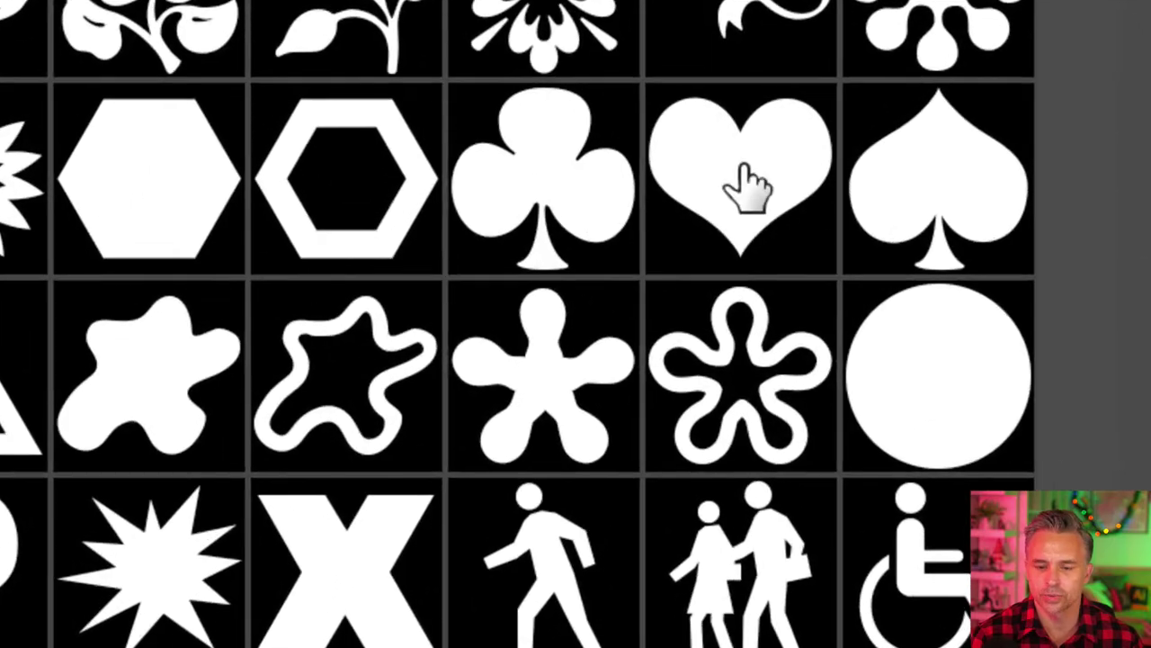
left_click(744, 185)
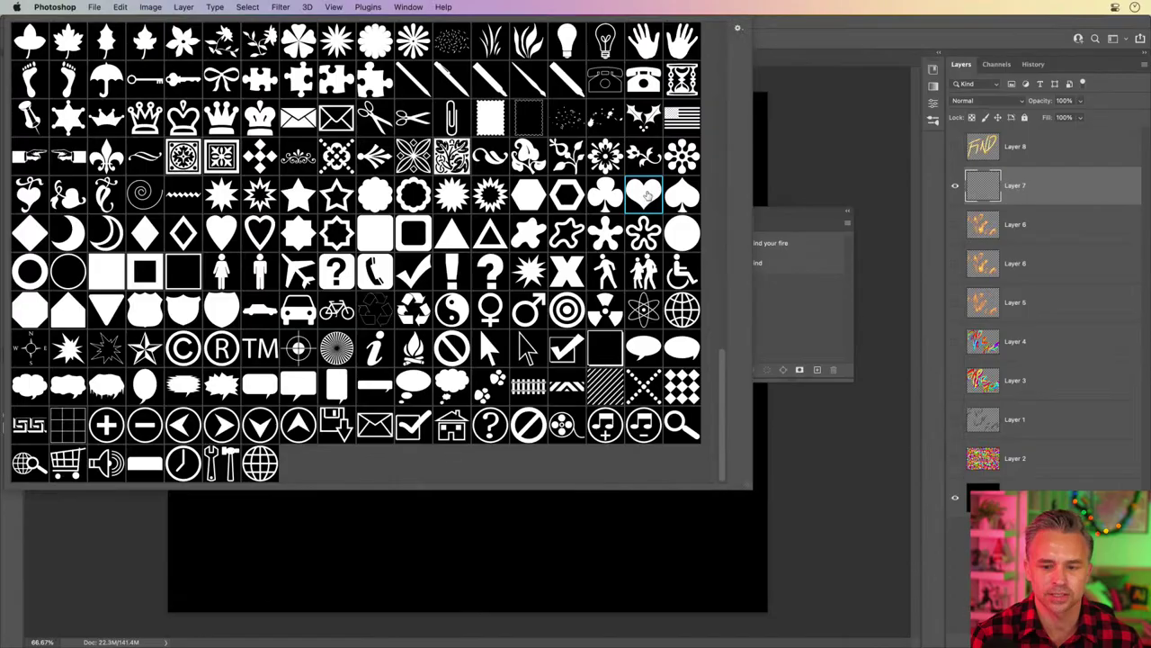
key("Return")
left_click_drag(299, 173, 650, 536)
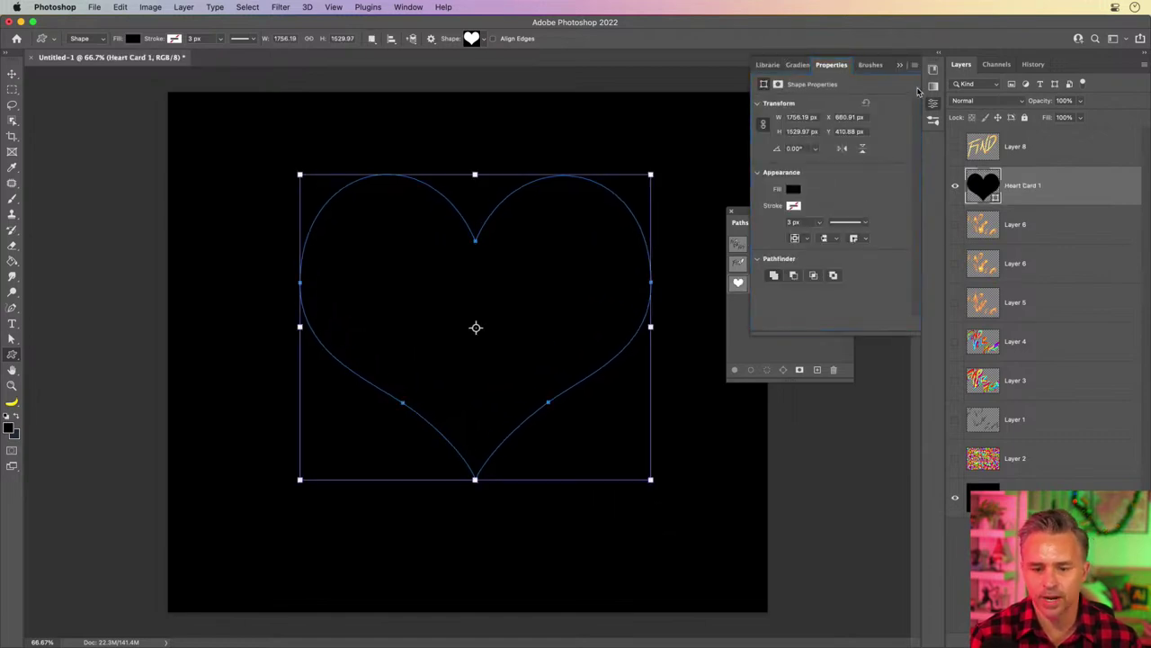
Save the Heart Card 1 Shape Path as a separate path named Heart
left_click(755, 361)
left_click_drag(779, 213, 592, 298)
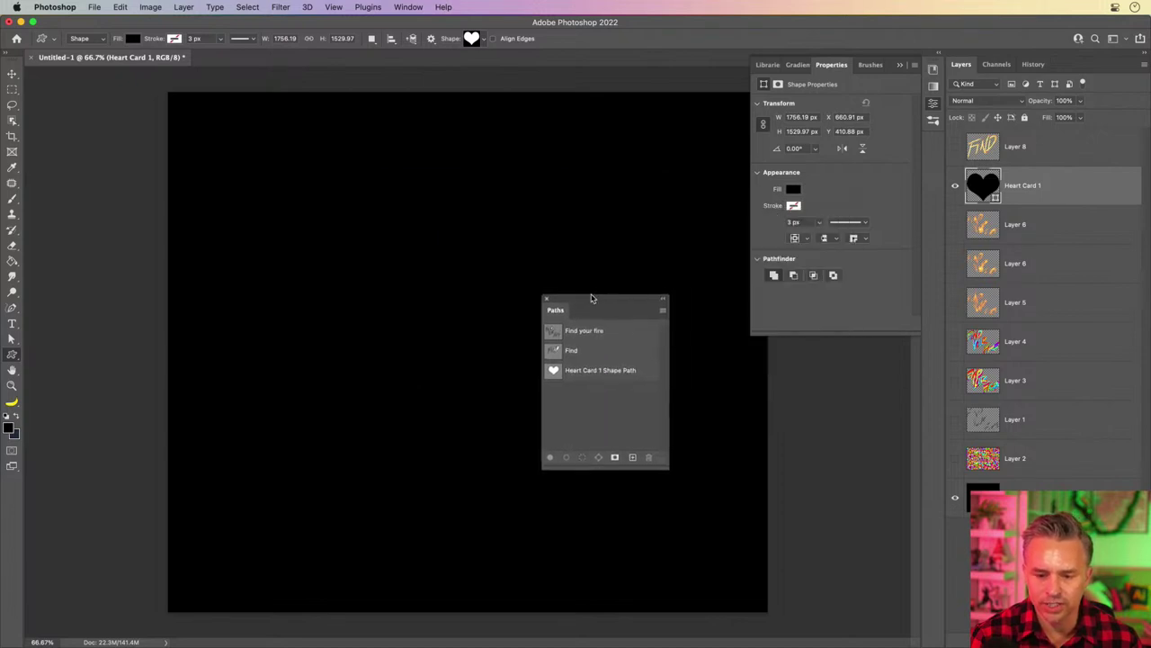
left_click(567, 376)
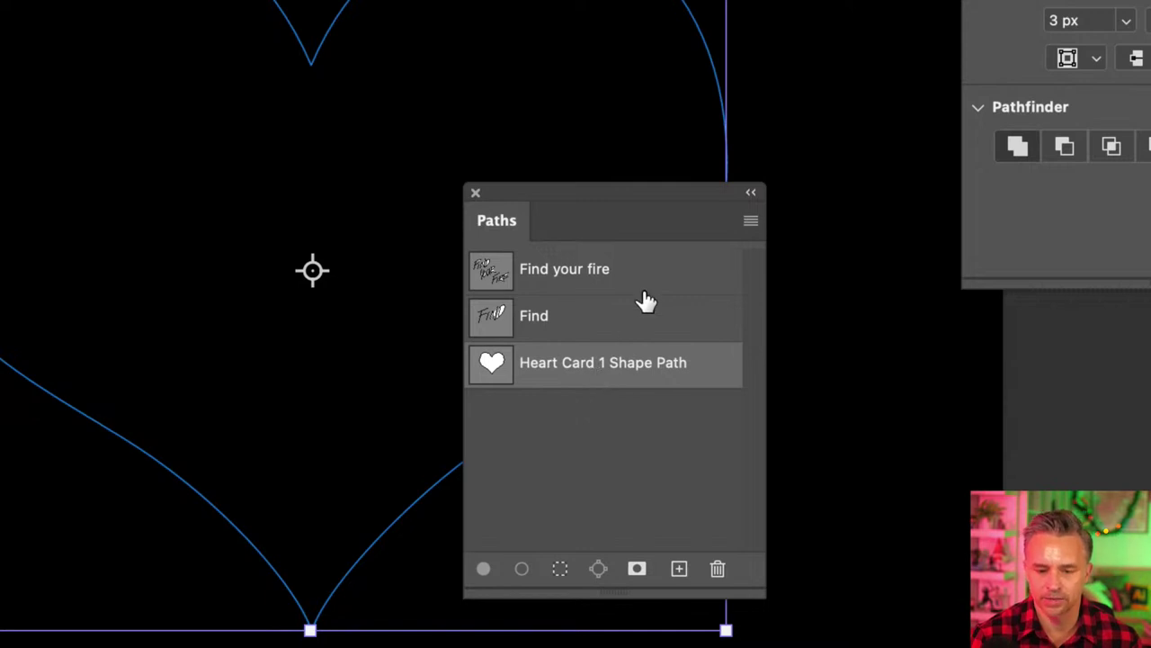
left_click(751, 221)
left_click(796, 235)
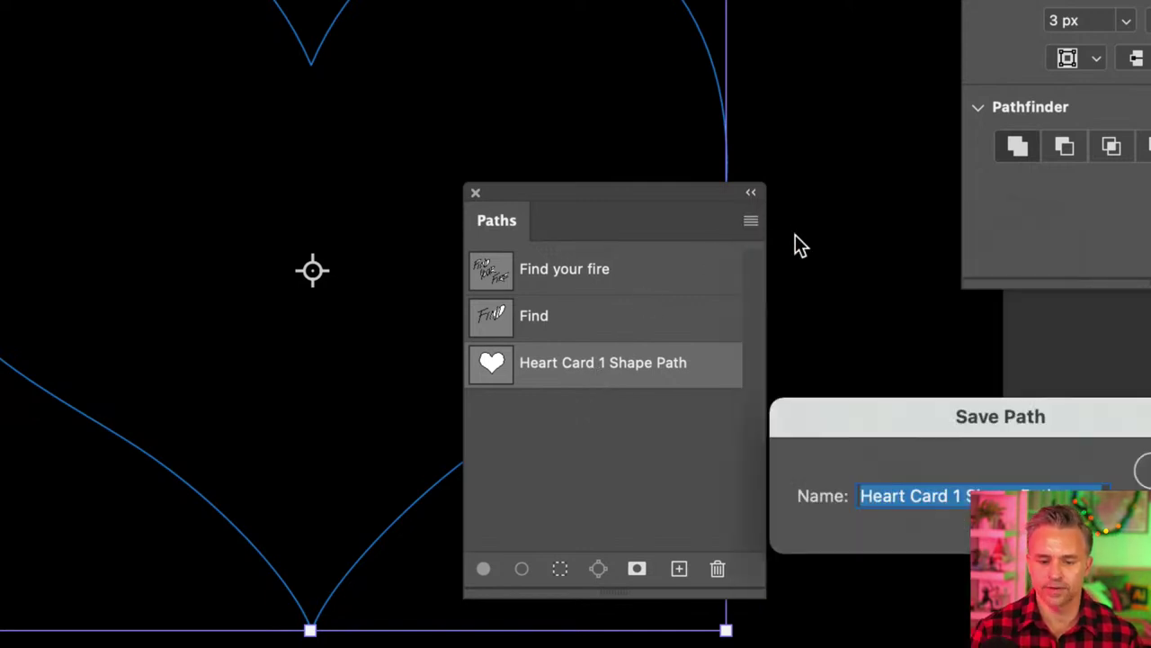
type("Heart")
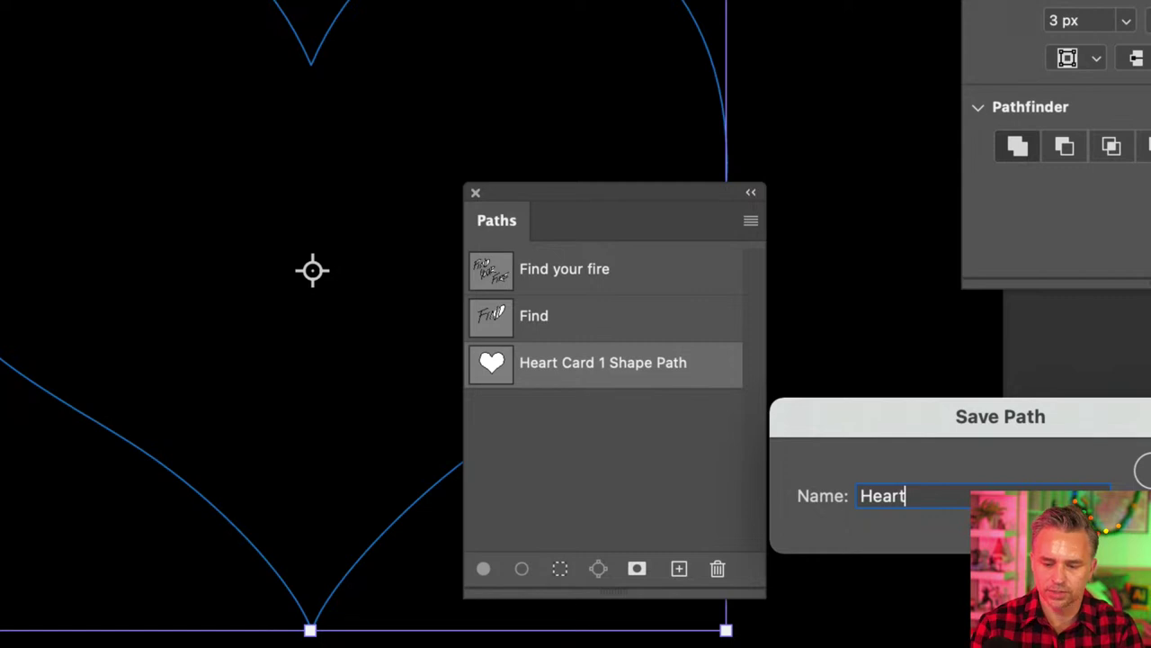
key("Return")
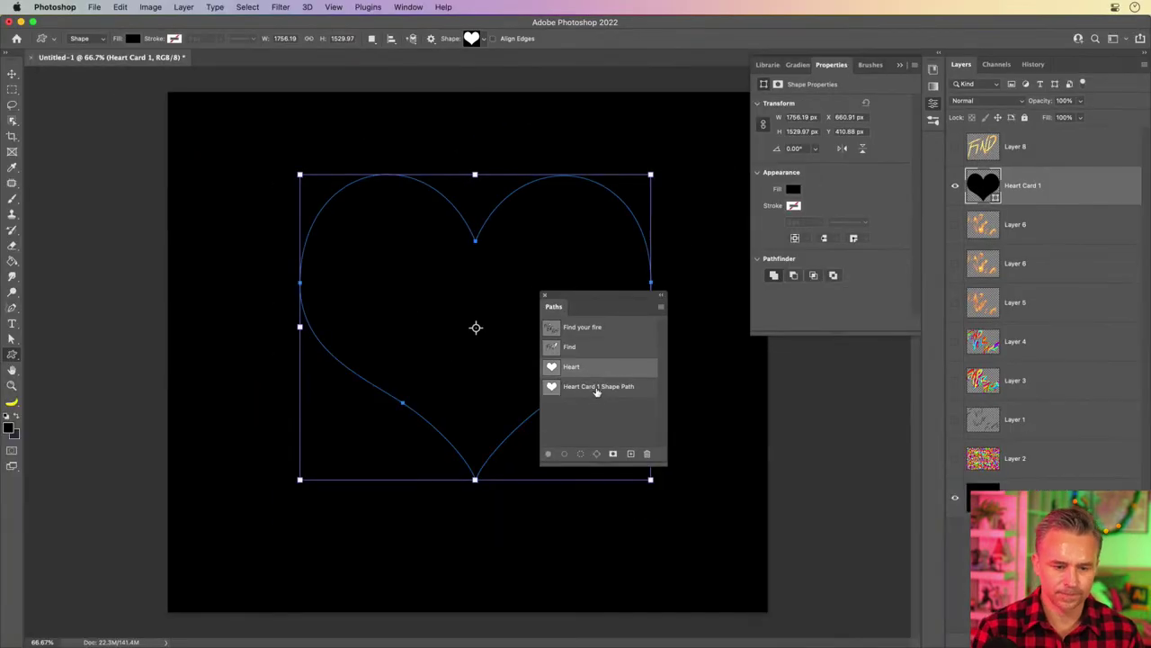
Add a new empty layer above the heart shape and start the Flame filter for the Heart path
key("super+alt+shift+n")
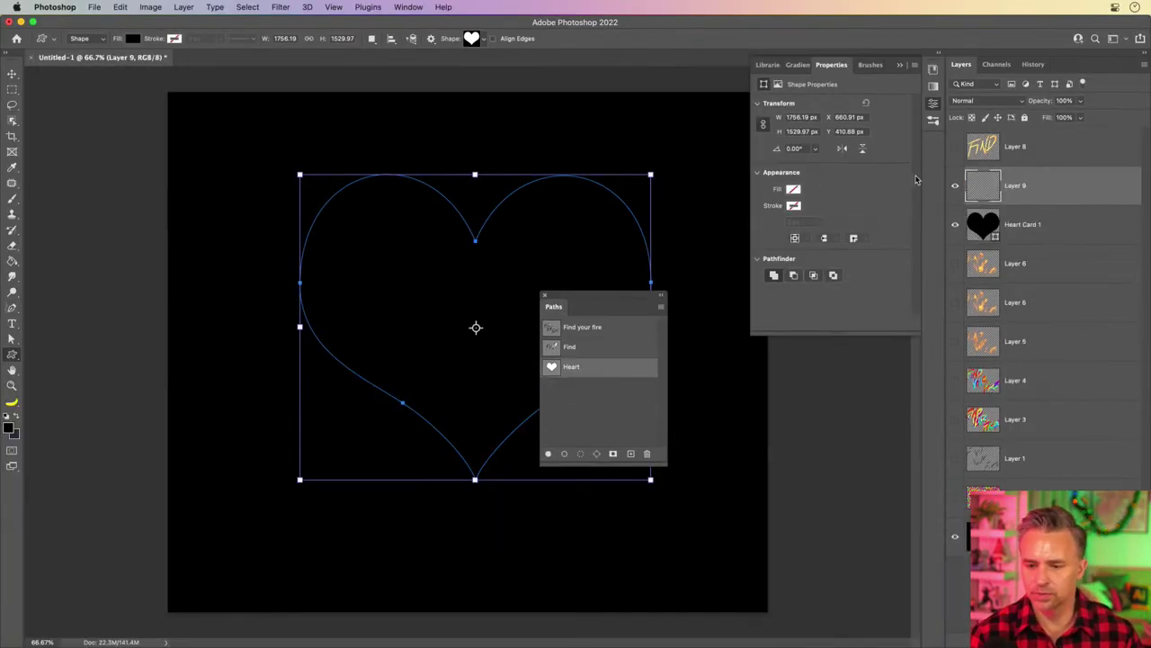
left_click(281, 7)
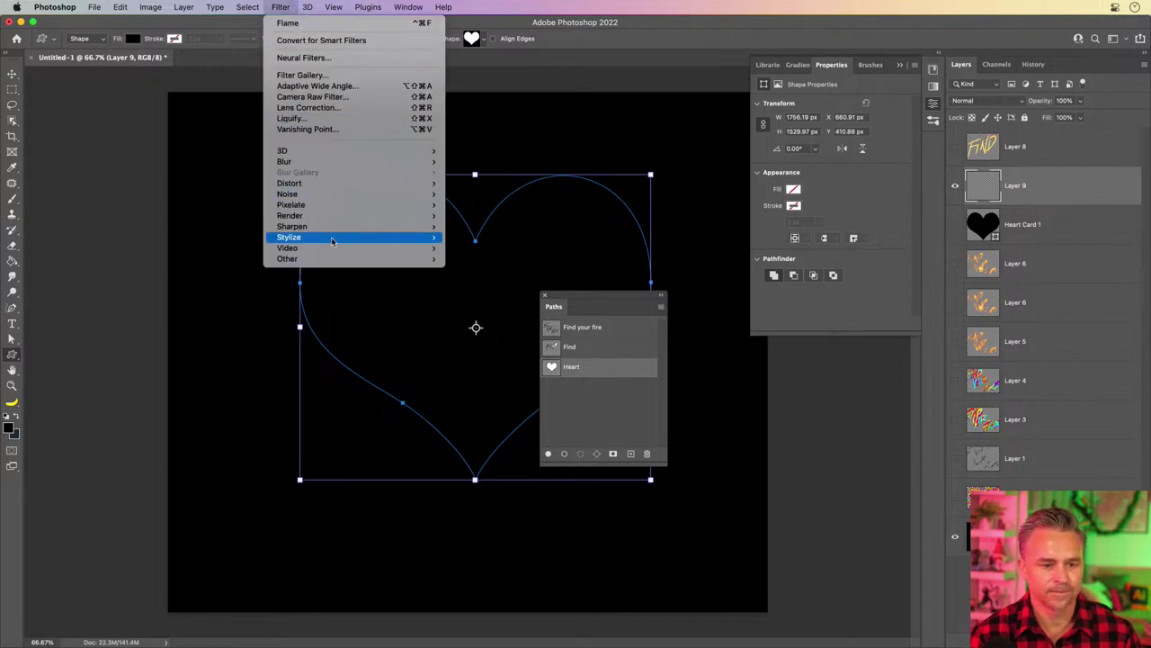
mouse_move(333, 216)
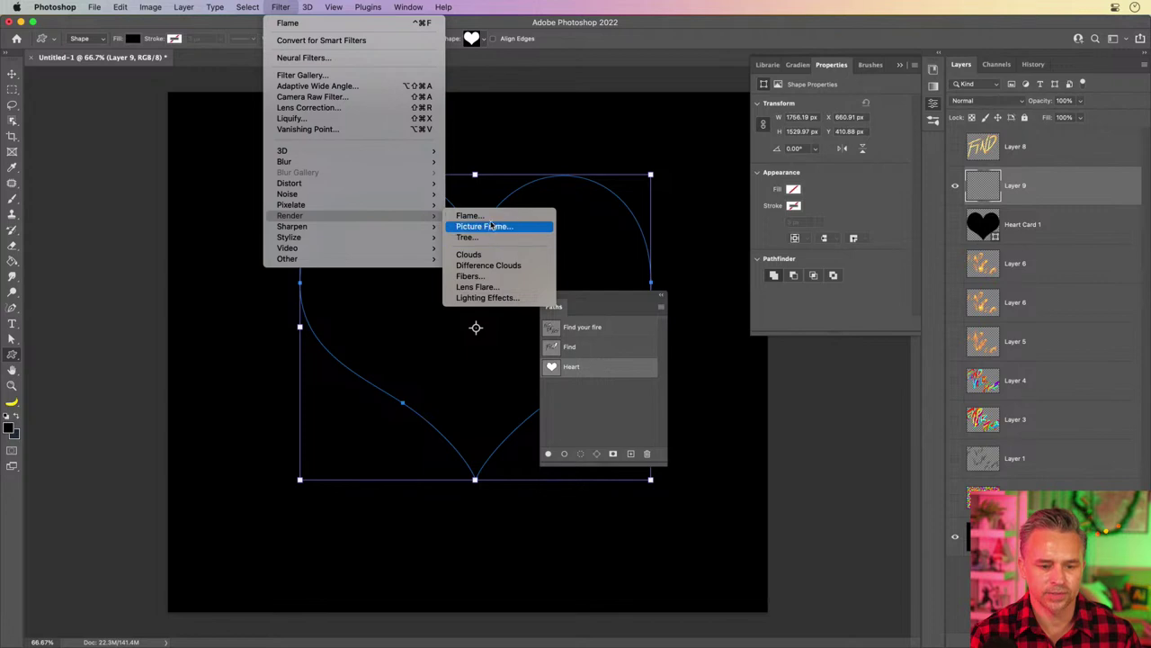
left_click(490, 216)
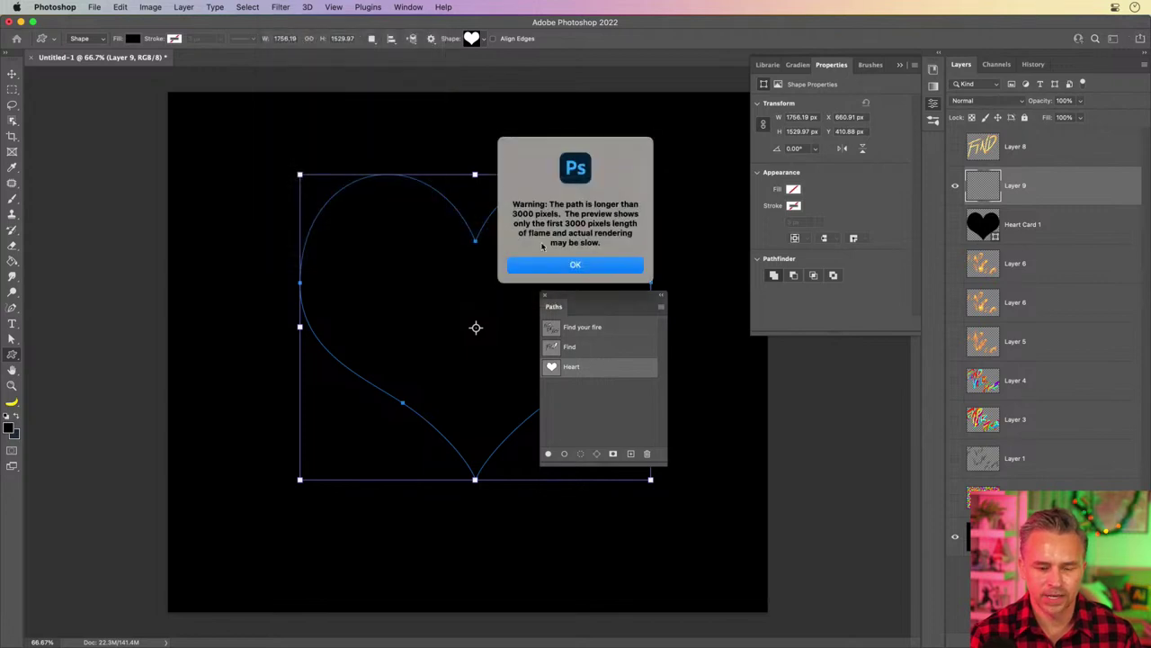
left_click(565, 270)
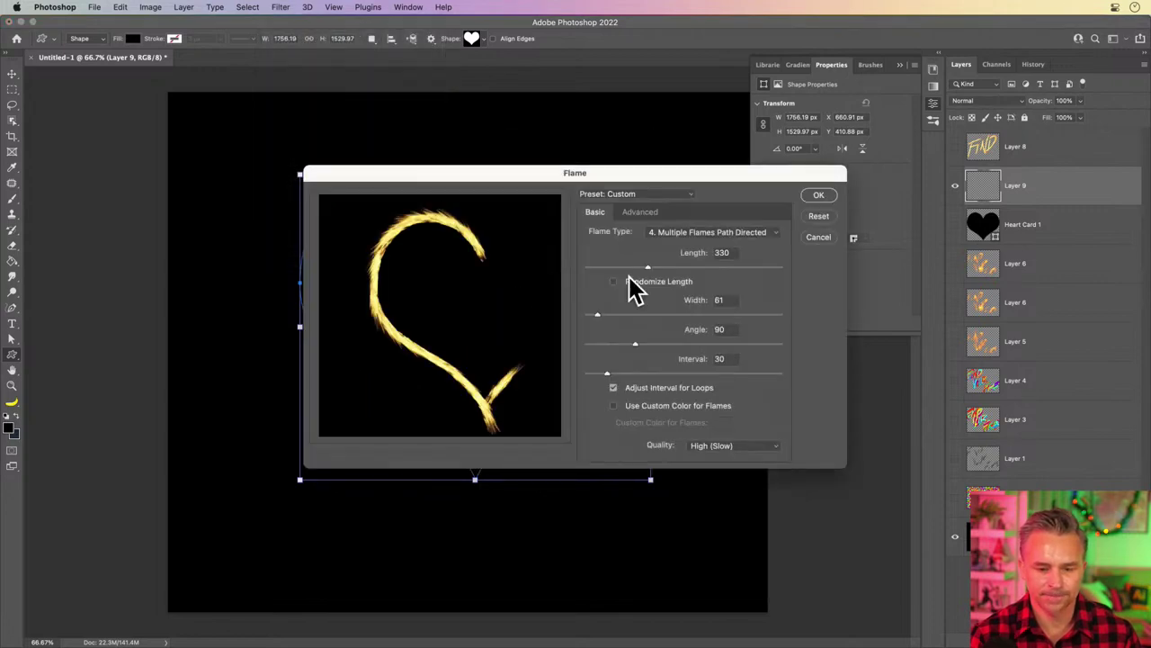
Try several flame types on the heart, including Multiple Flames Various Angle and Candle Light, ending with Multiple Flames Along Path at width 141
left_click(688, 235)
left_click(699, 251)
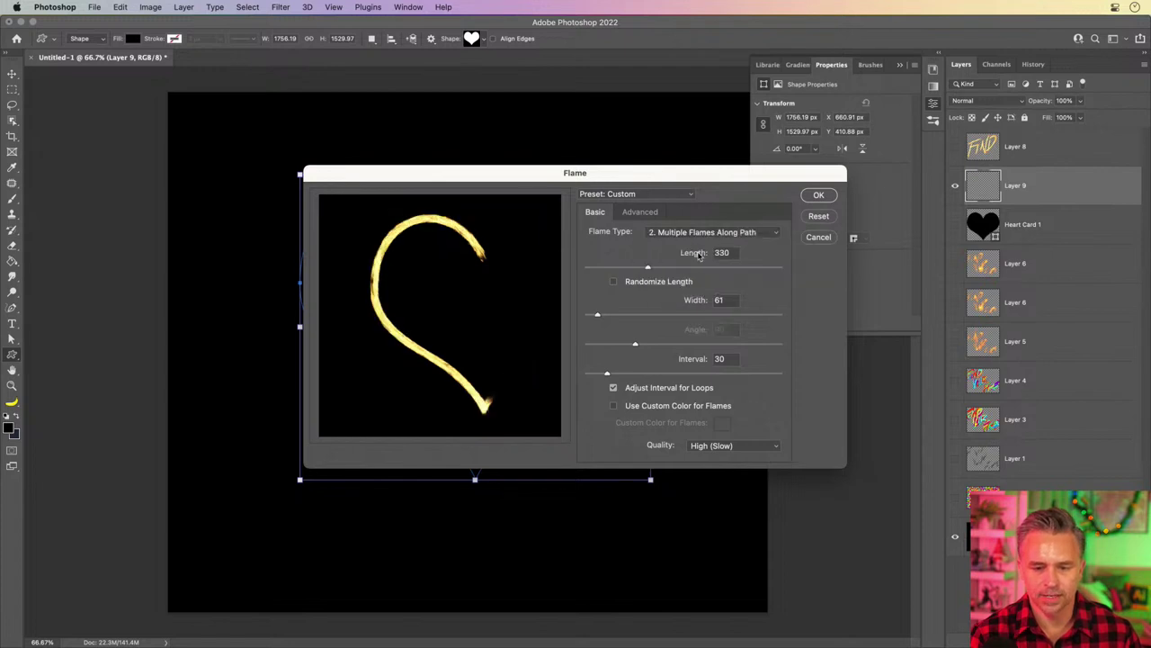
left_click(699, 234)
left_click(697, 251)
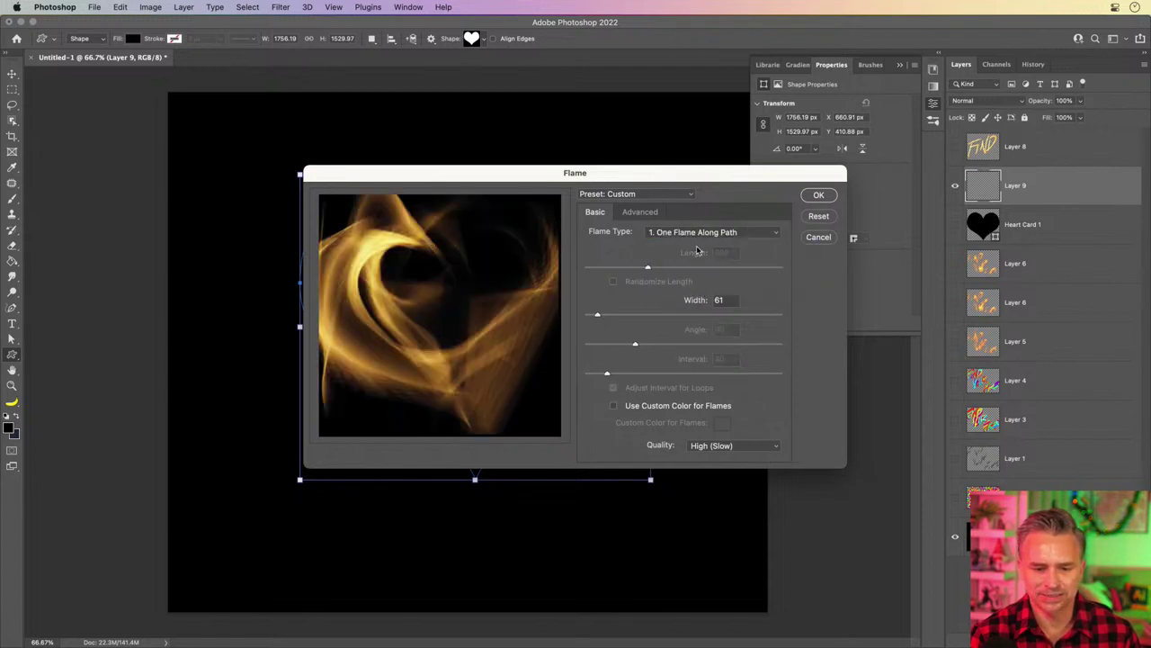
left_click(697, 233)
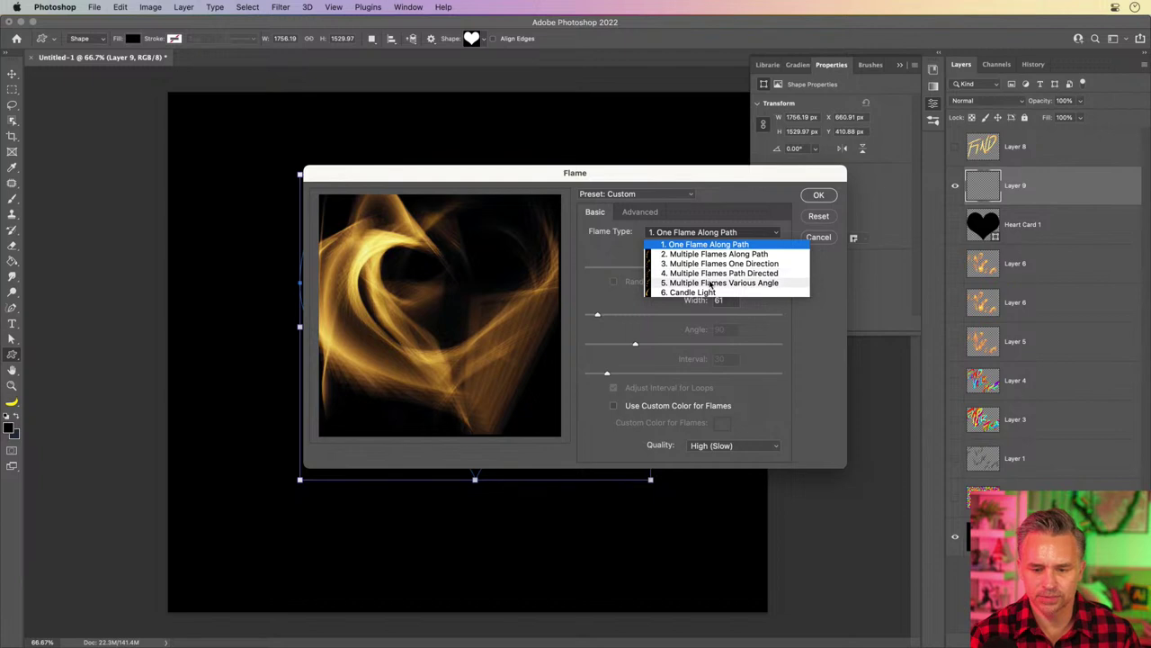
left_click(710, 284)
left_click(701, 233)
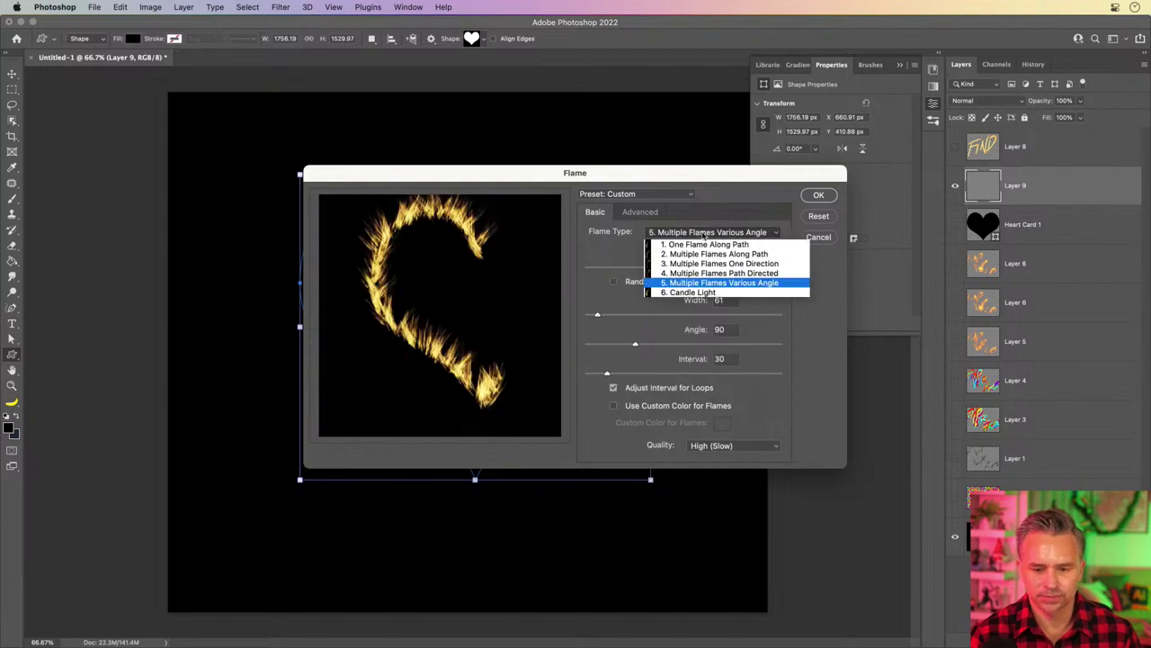
left_click(695, 293)
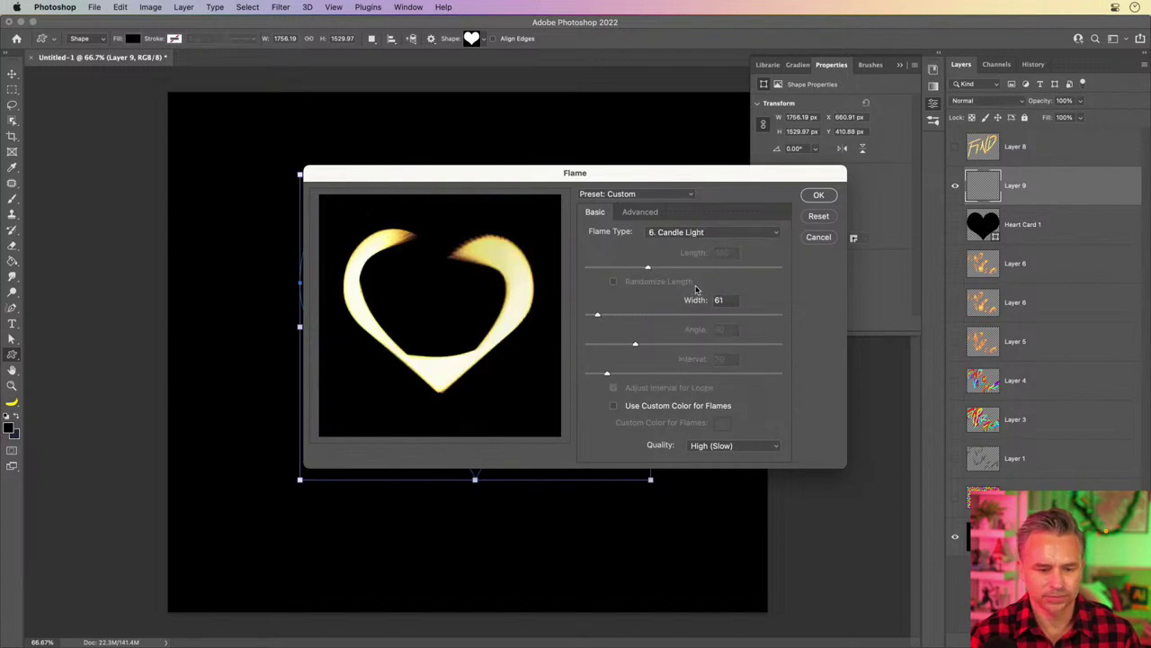
left_click(695, 233)
left_click(698, 251)
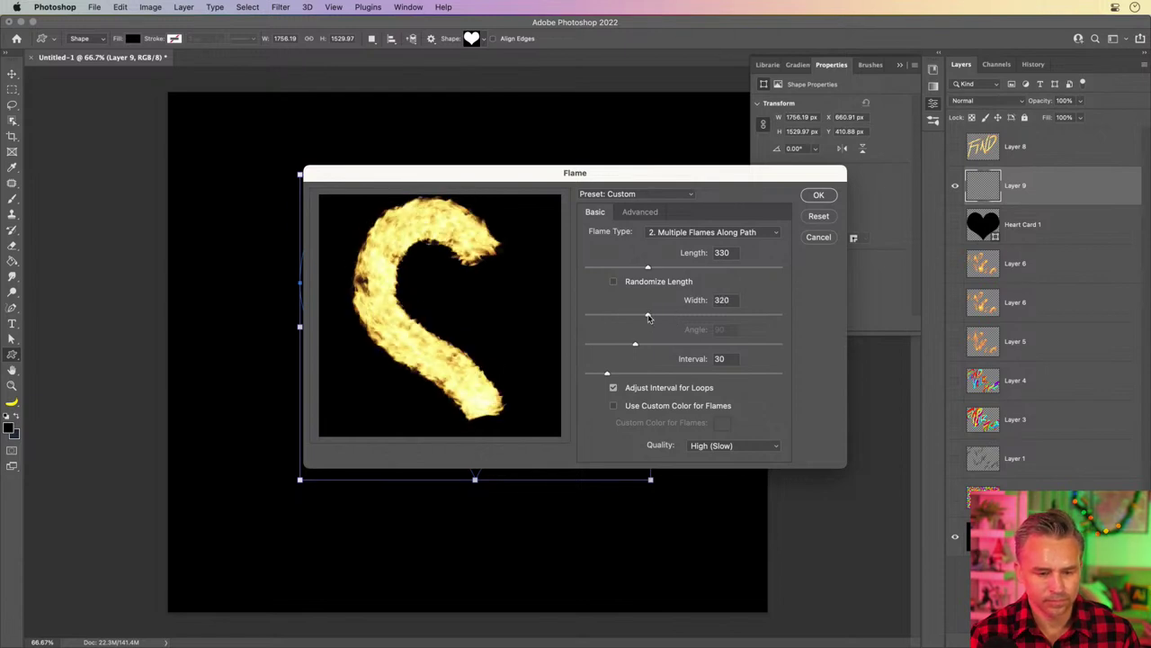
left_click_drag(648, 317, 614, 317)
Set the flame type to One Flame Along Path with width 129 and render the flames along the heart
left_click(701, 233)
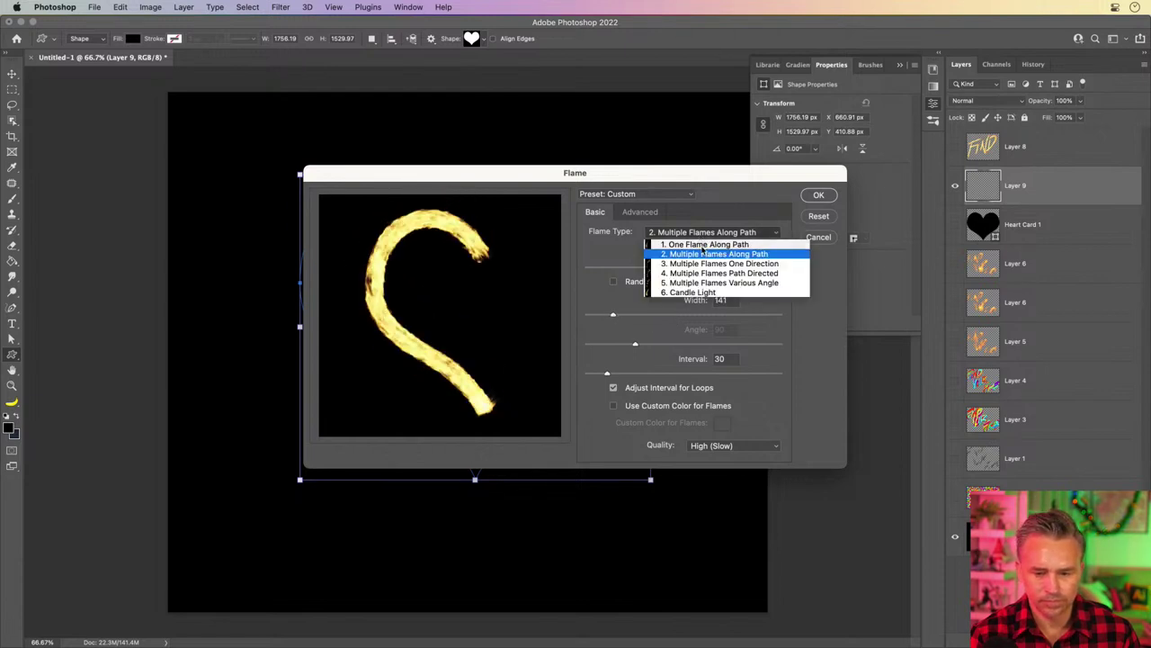
left_click(701, 247)
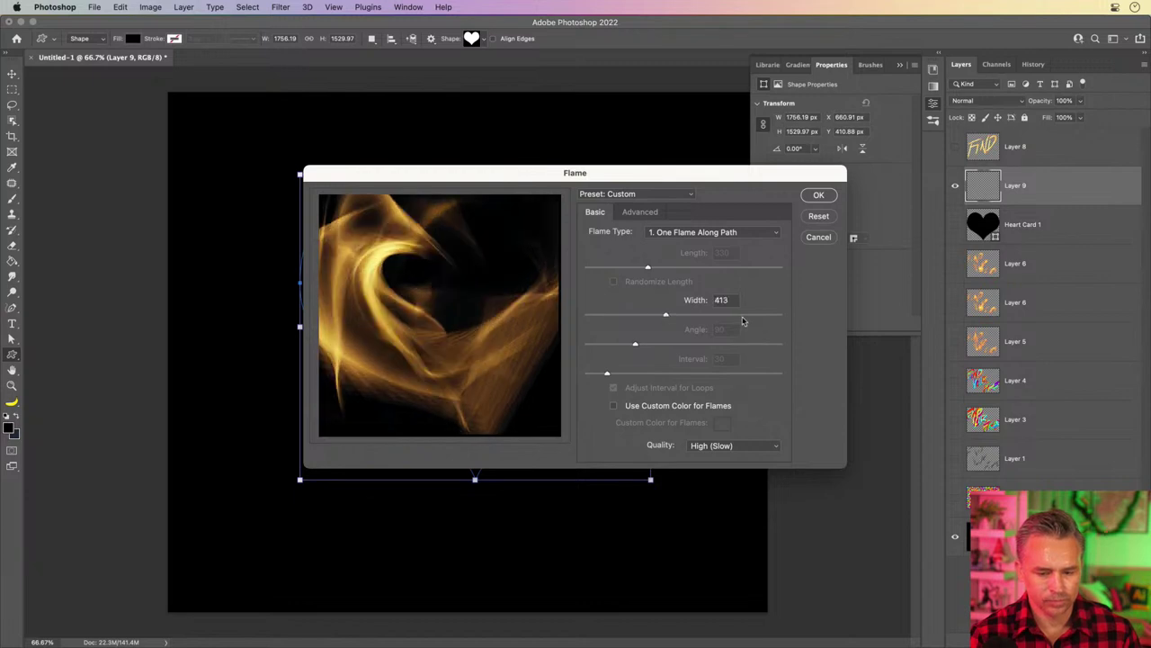
left_click_drag(665, 314, 640, 315)
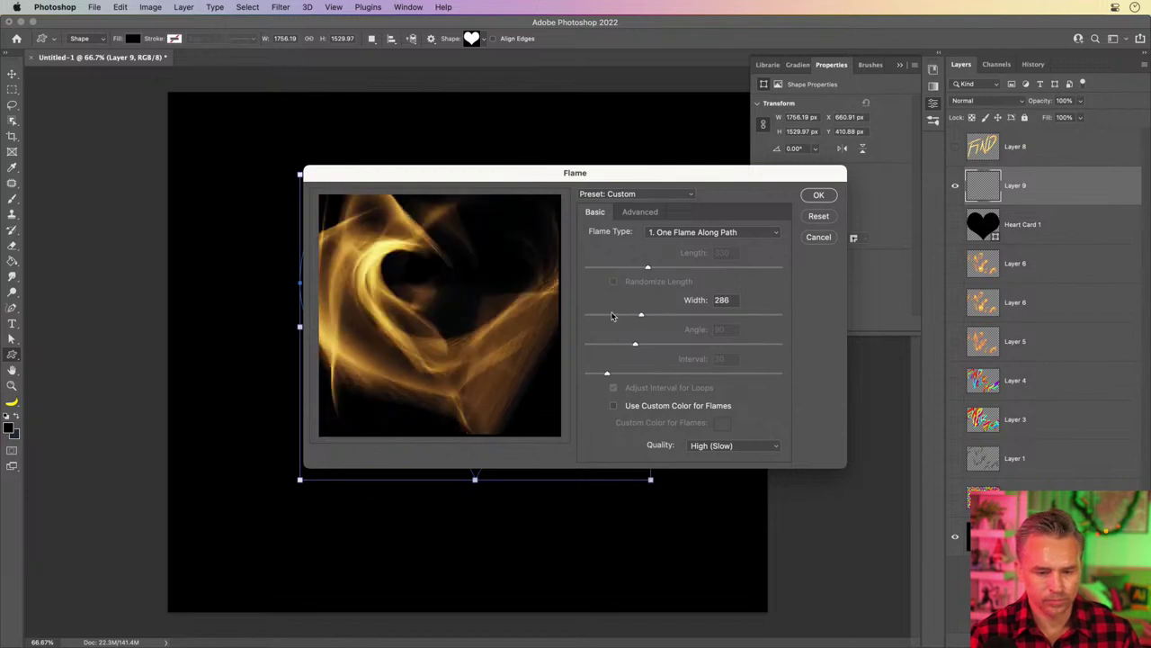
left_click(612, 314)
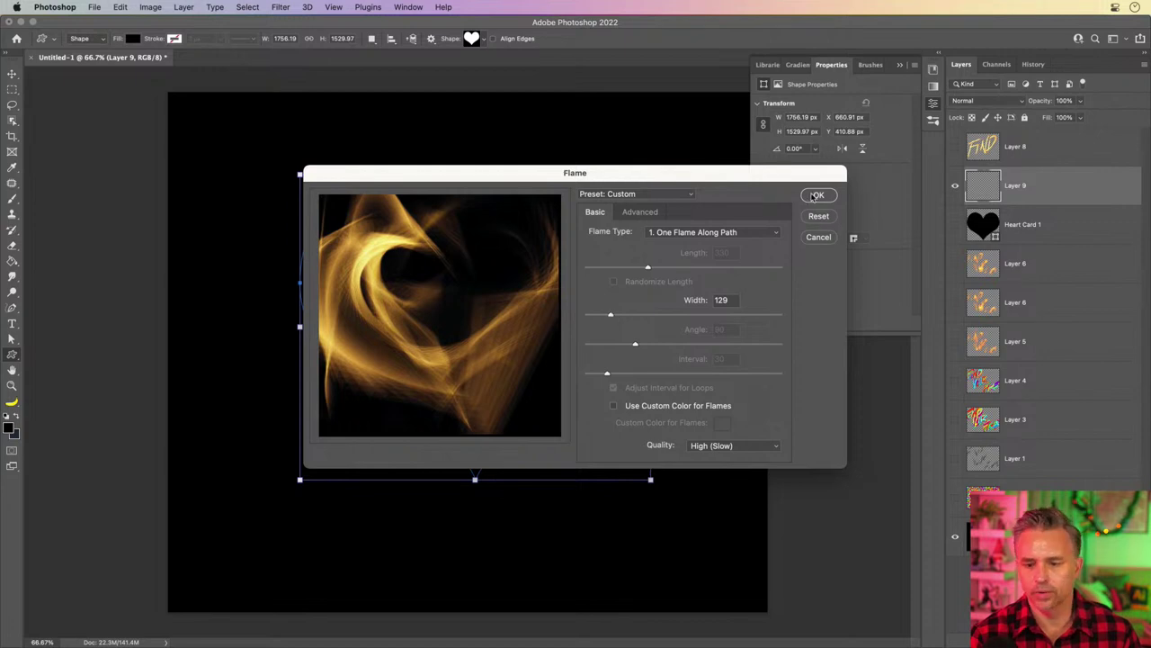
left_click(817, 195)
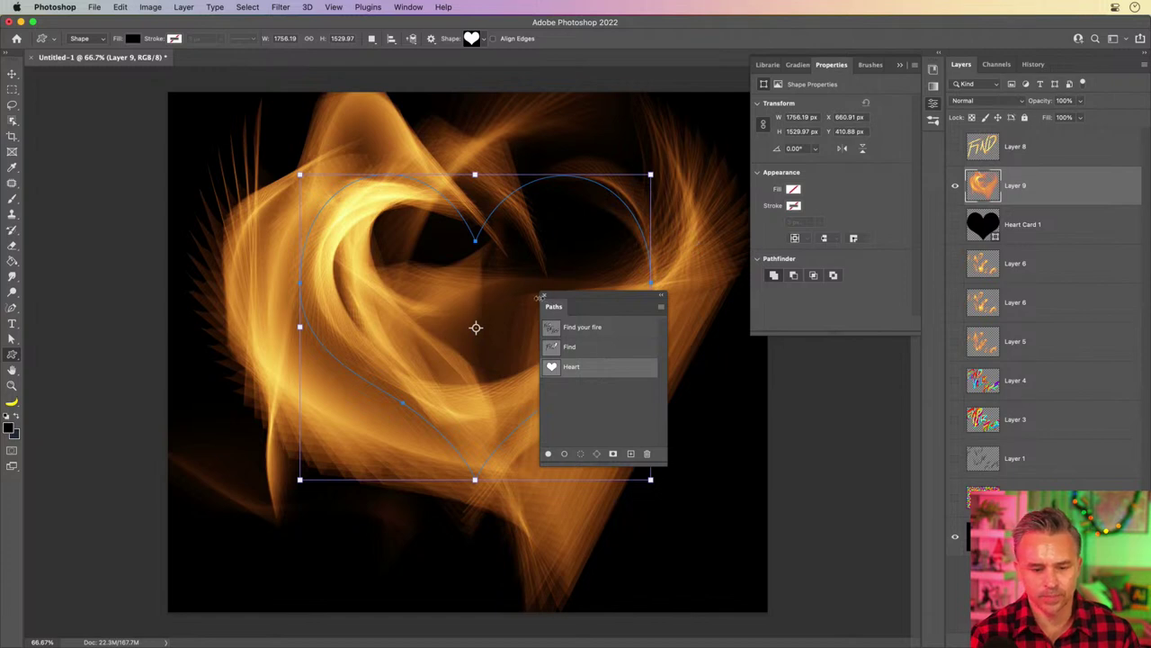
Deselect the Heart path, move the path list clear of the artwork and collapse the layer properties
left_click(567, 412)
left_click_drag(578, 314, 820, 364)
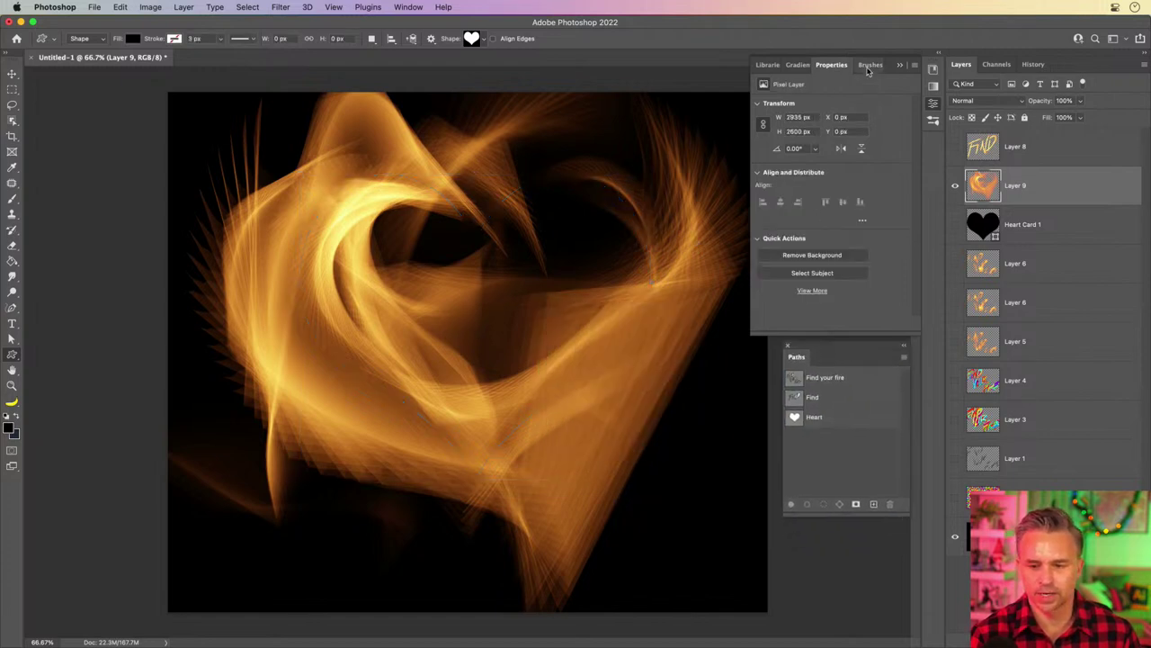
left_click(899, 65)
Move the flaming heart layer directly below Layer 5 and show Layer 5's flame lettering
left_click_drag(1007, 185, 1044, 364)
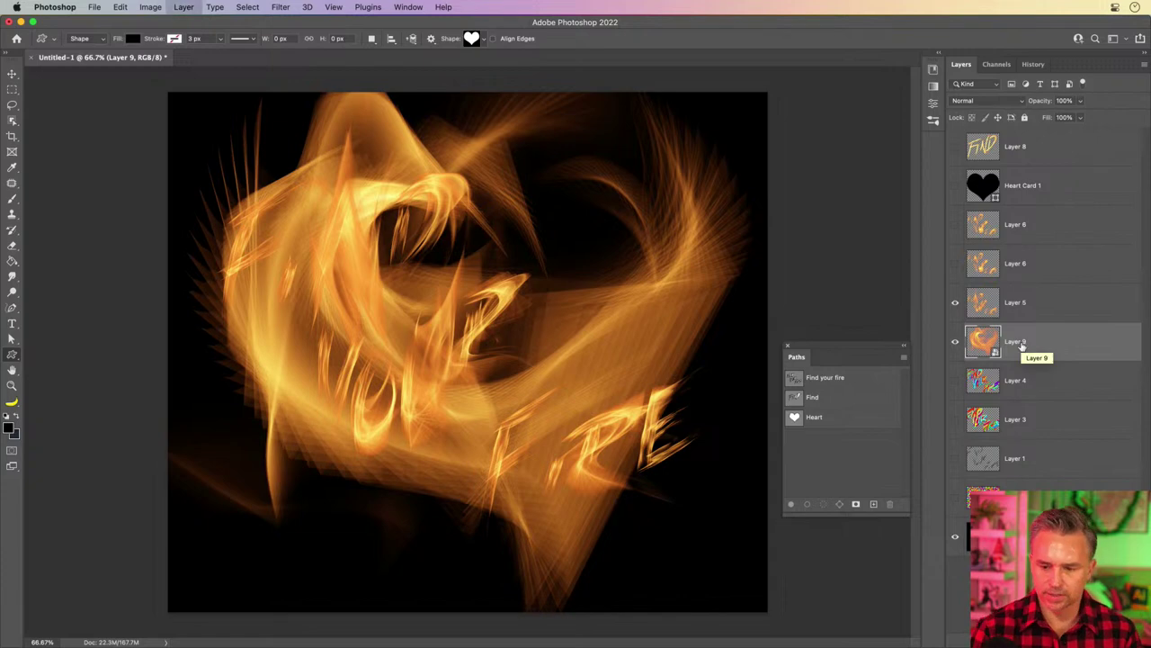
key("ctrl+l")
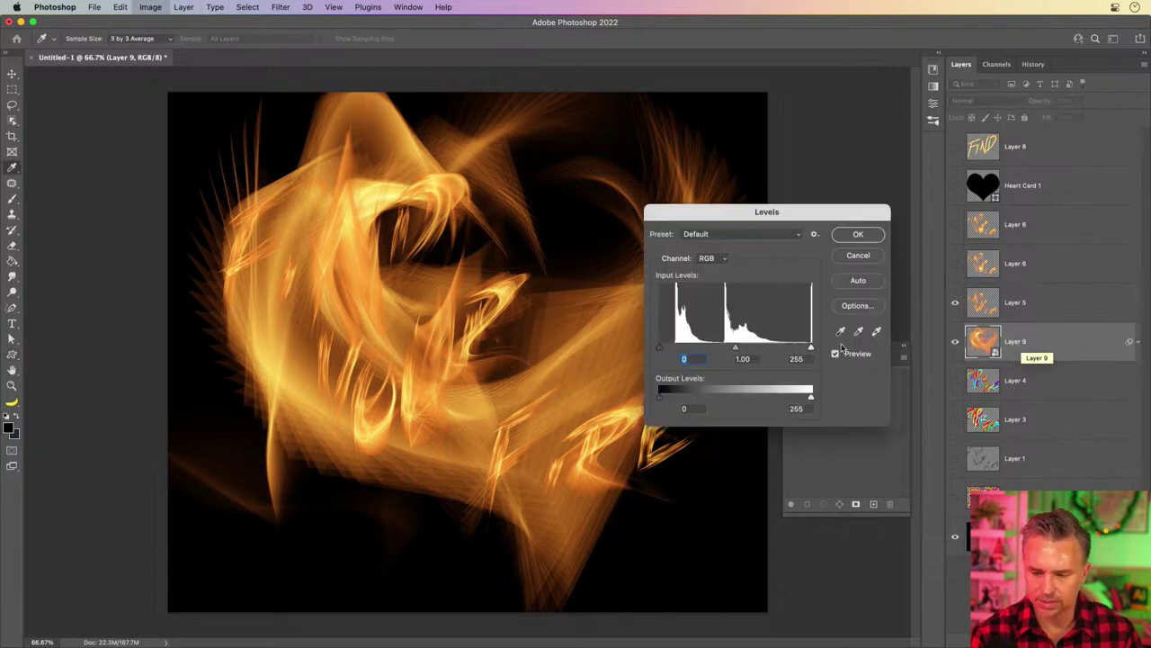
left_click_drag(676, 348, 627, 350)
mouse_move(813, 349)
left_mouse_down()
mouse_move(769, 350)
mouse_move(812, 349)
left_mouse_up()
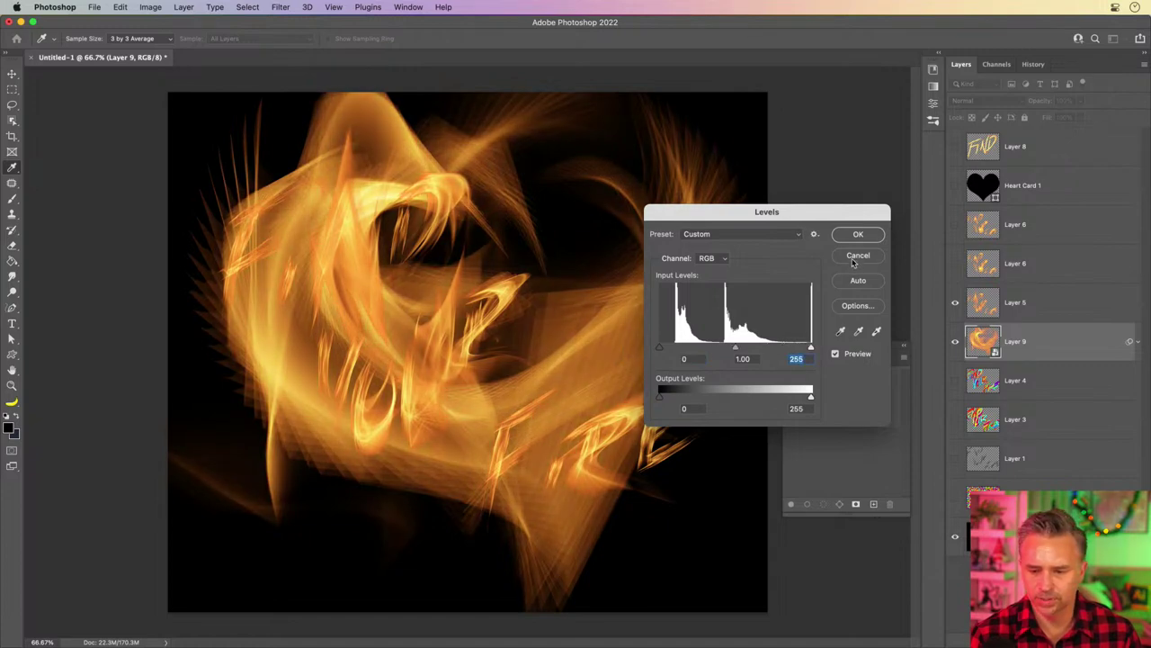
left_click(856, 257)
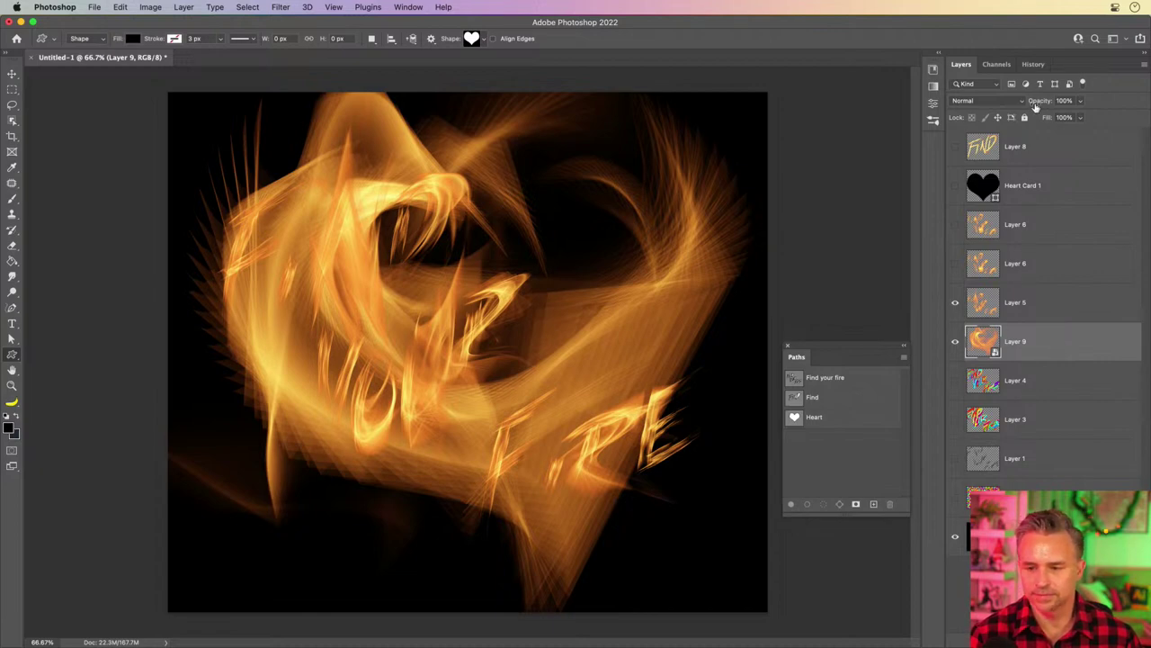
left_click_drag(1036, 106, 1018, 103)
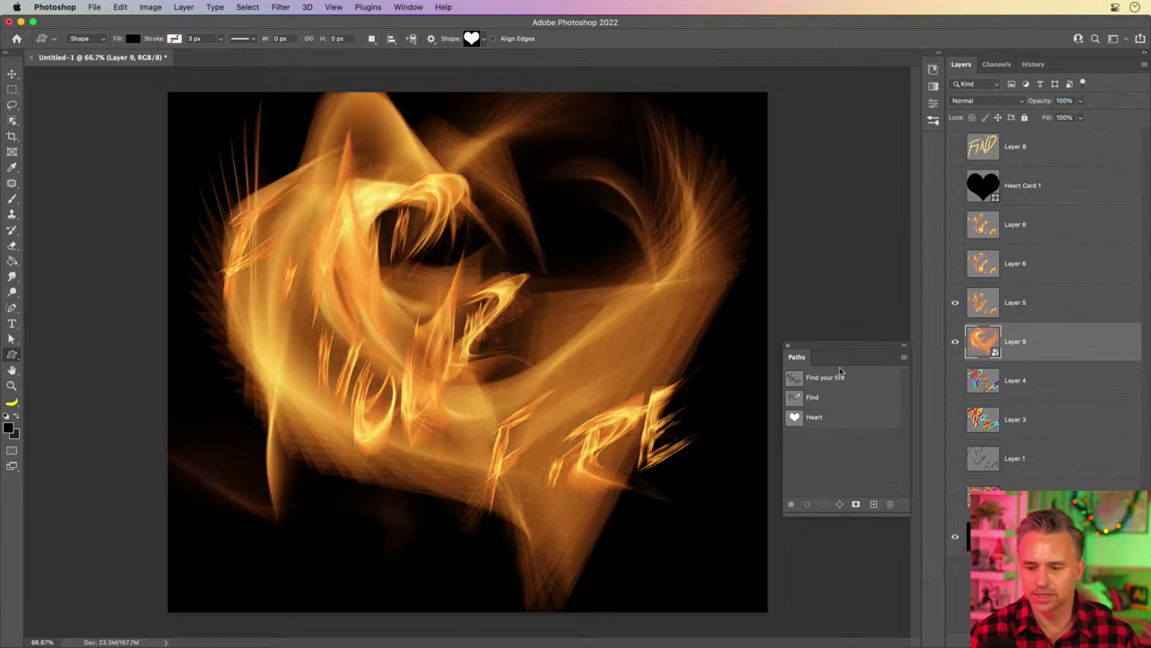
Hide Layer 9 with the large flaming heart and add a new empty layer above it
left_click(955, 342)
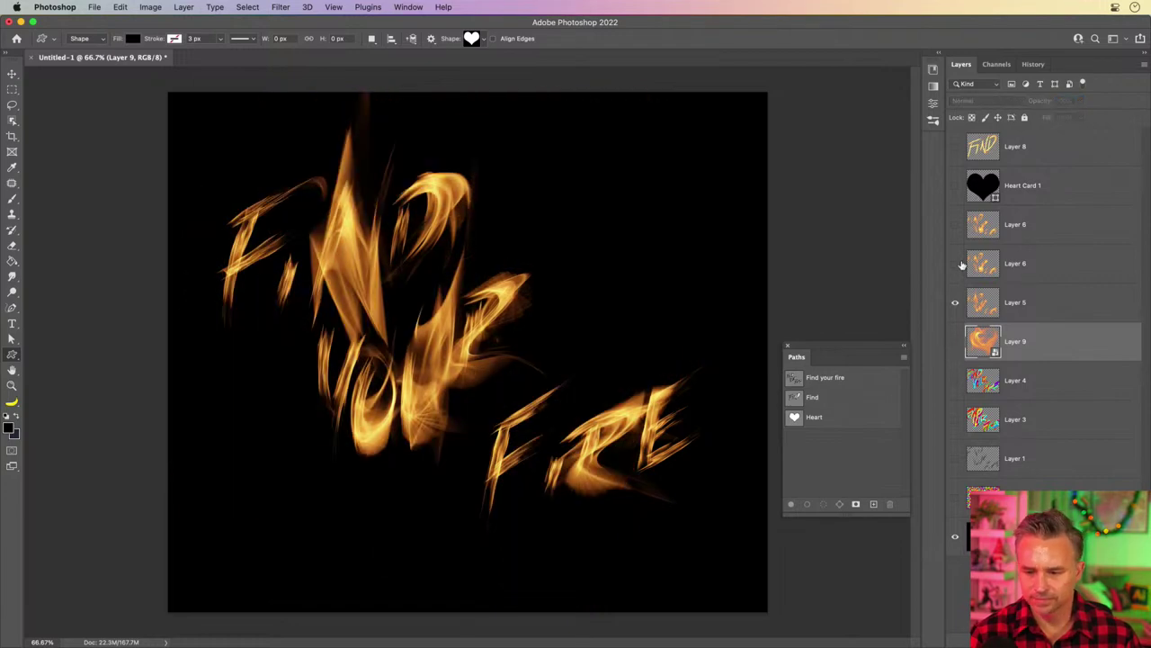
key("super+shift+alt+n")
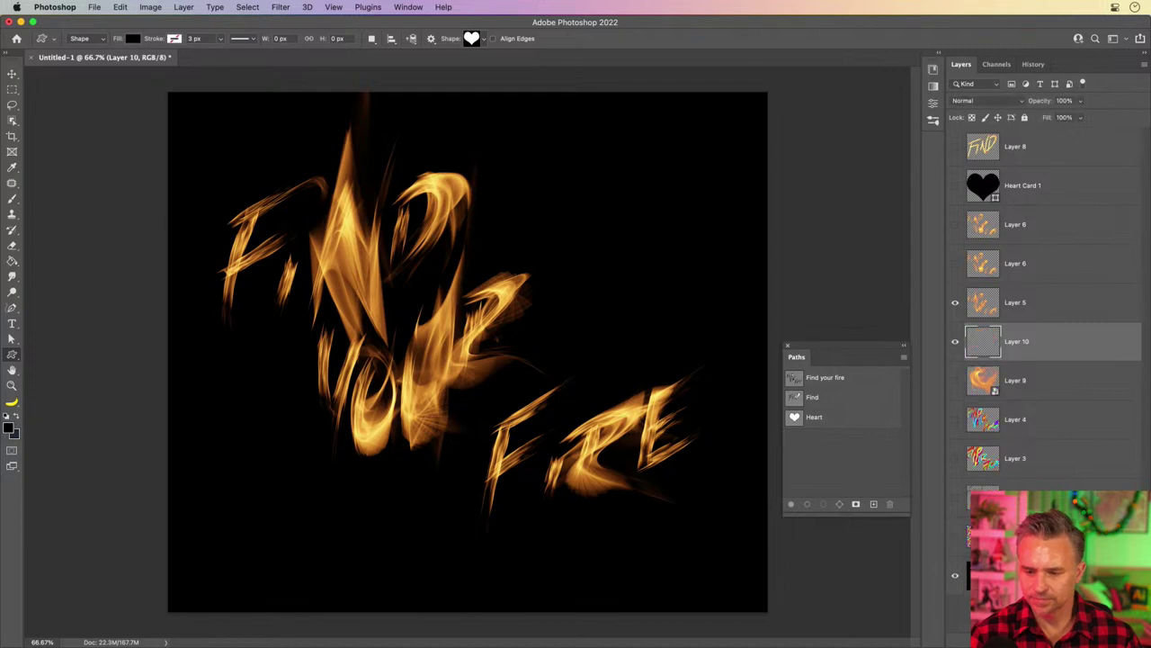
Scale the Heart path down about its centre to about 1055 by 993 px and switch to the Move tool
left_click(823, 425)
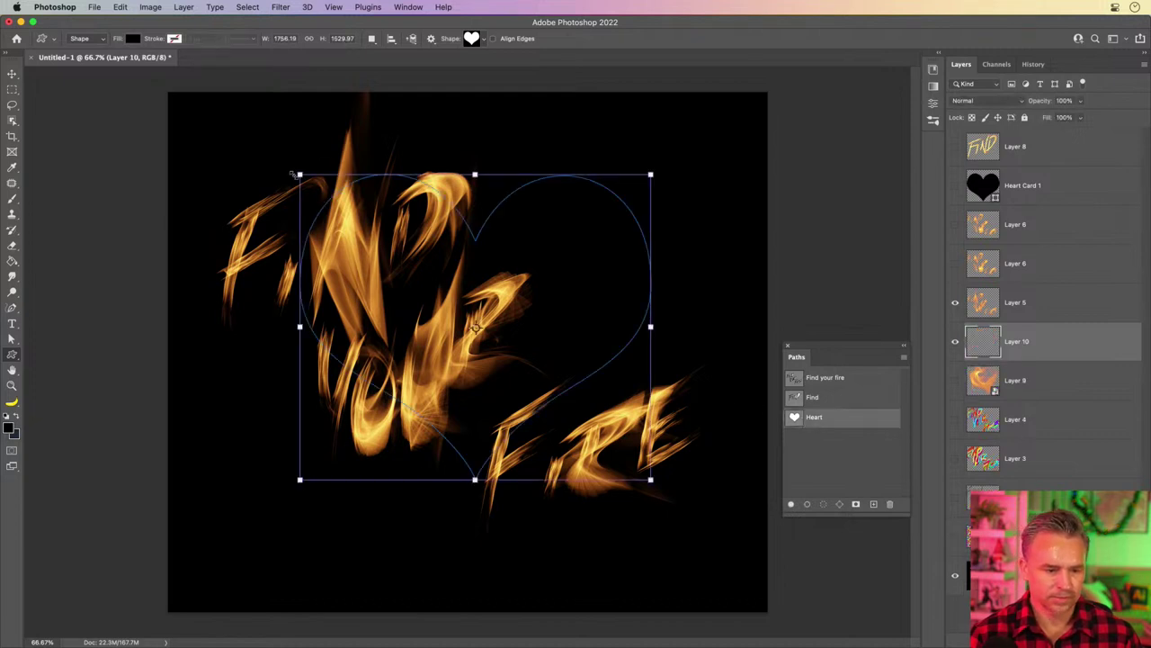
left_click_drag(297, 171, 370, 227)
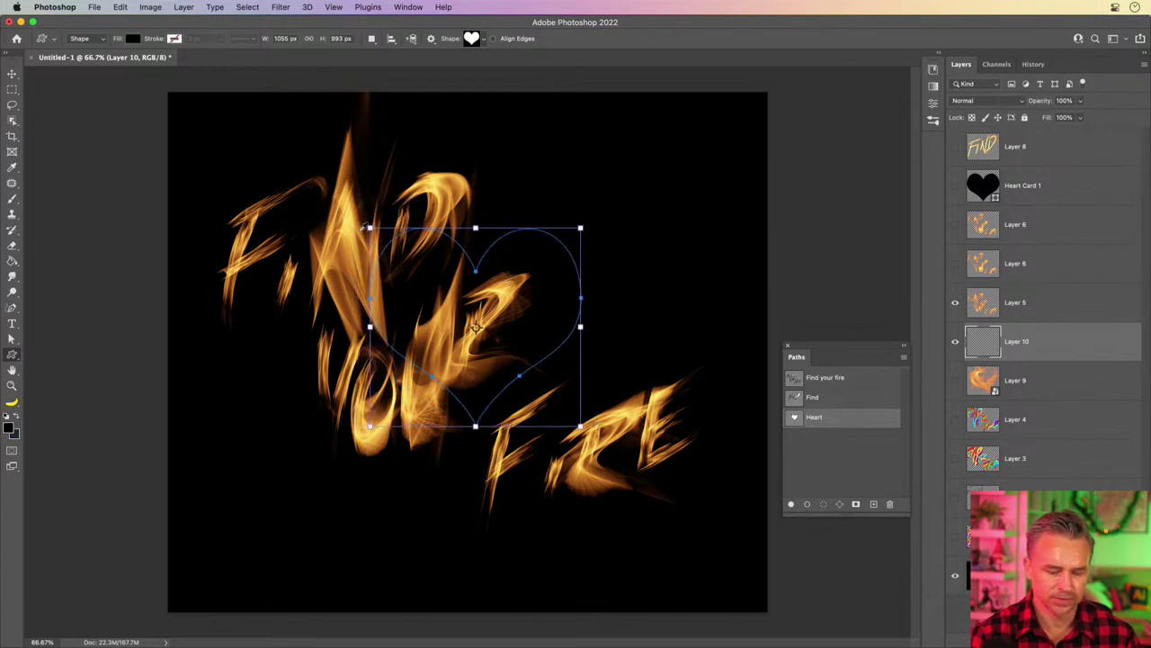
key("super+equal")
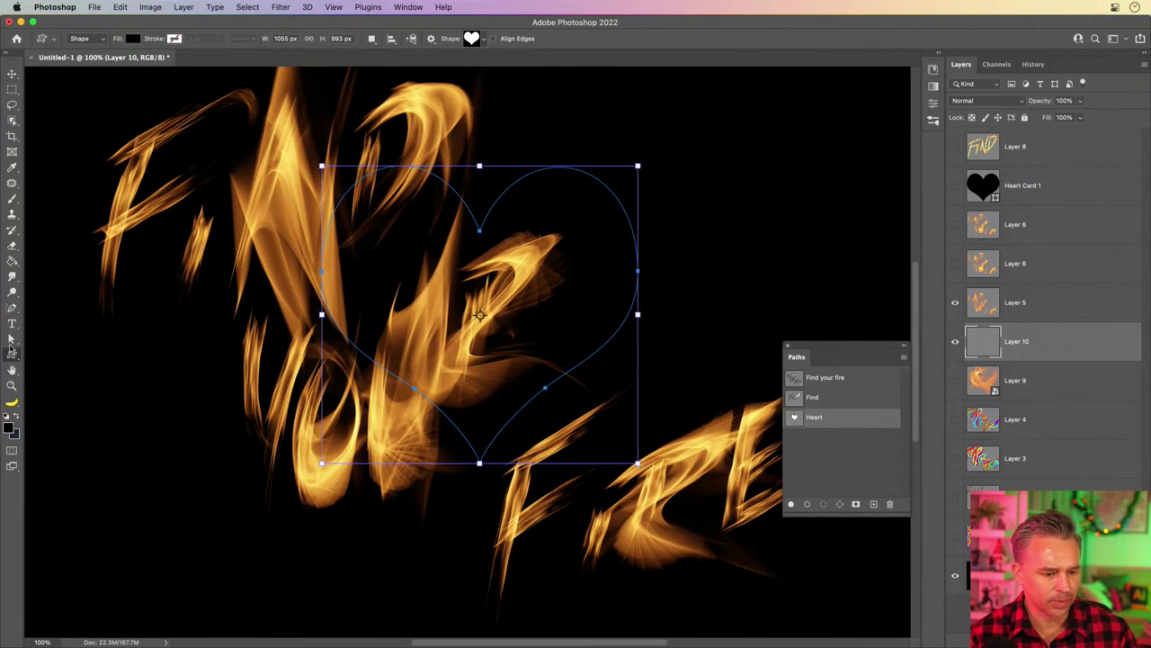
left_click(11, 309)
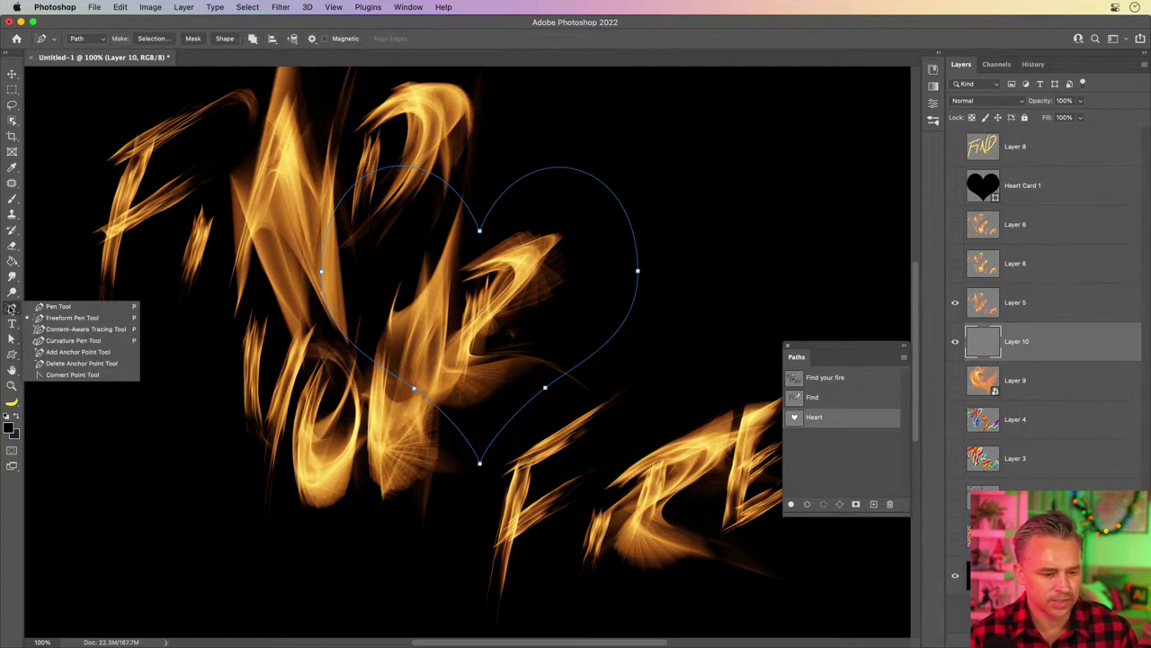
left_click(12, 73)
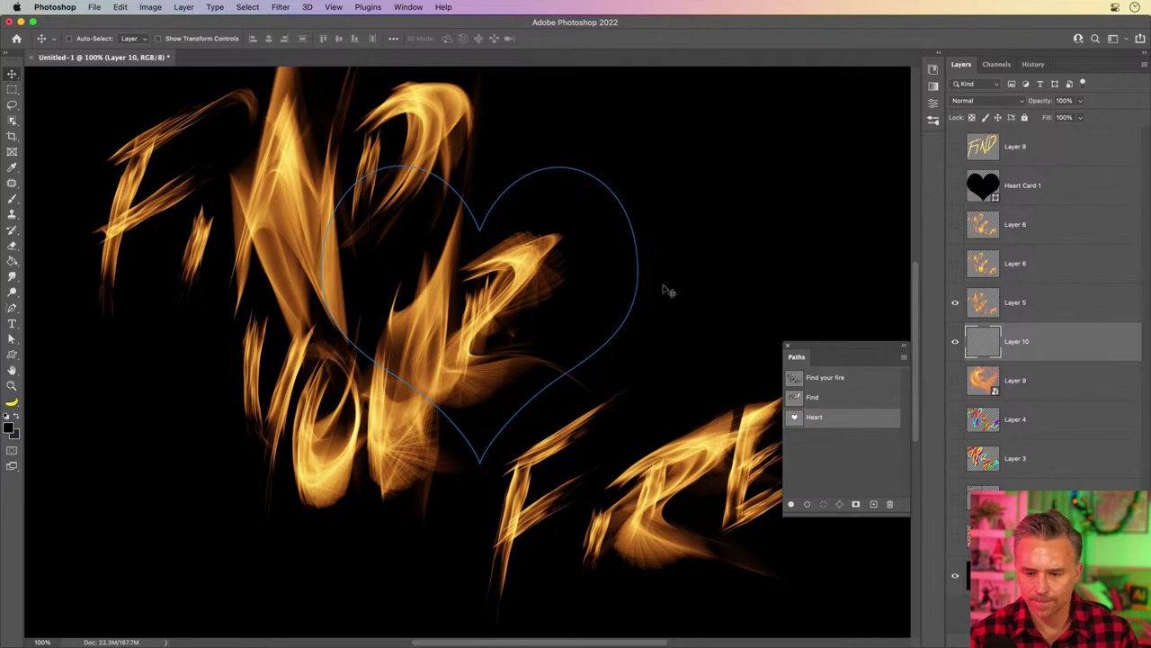
Start the Flame filter for the smaller Heart path, choosing Multiple Flames Along Path with randomized length
left_click(306, 7)
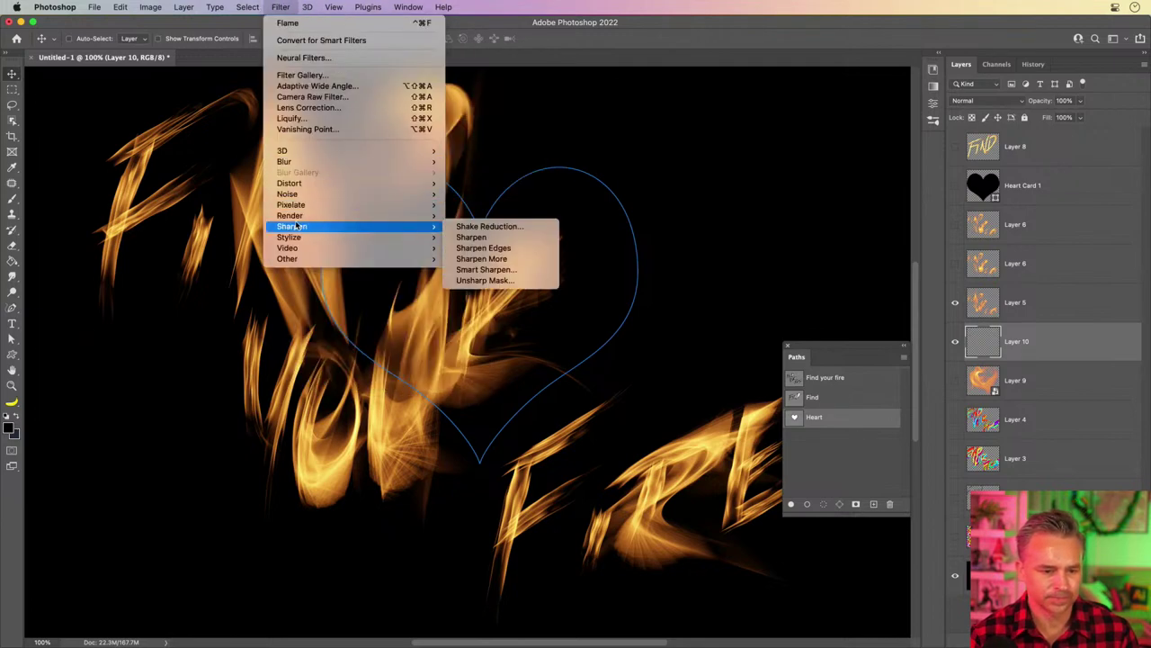
mouse_move(405, 216)
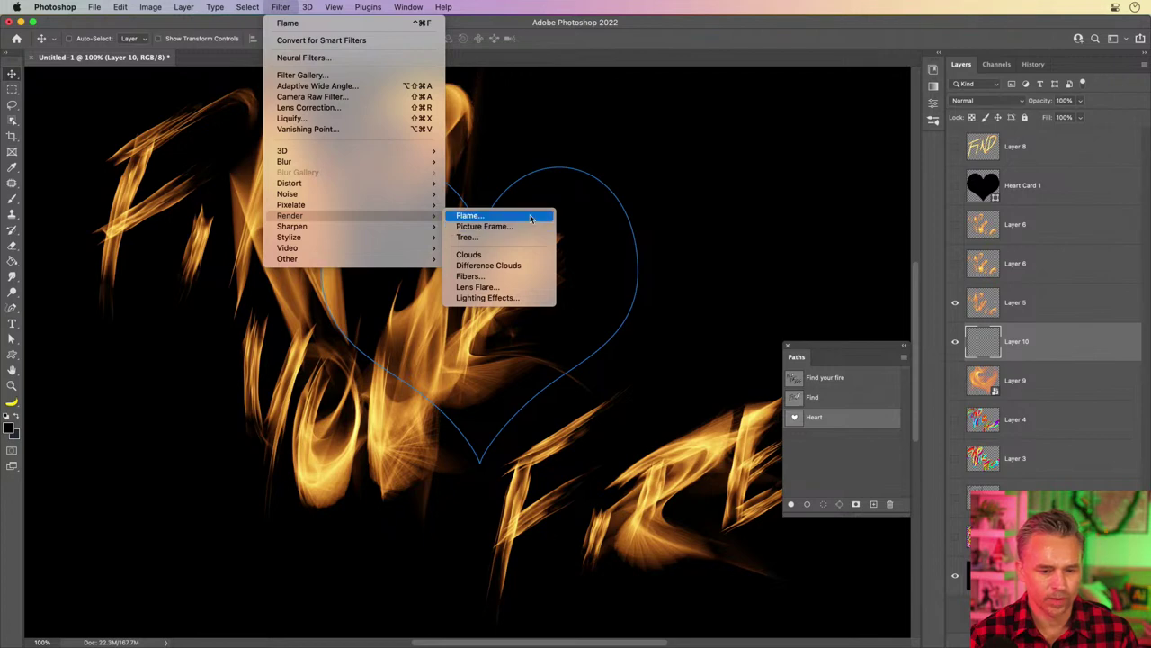
left_click(531, 219)
left_click(552, 270)
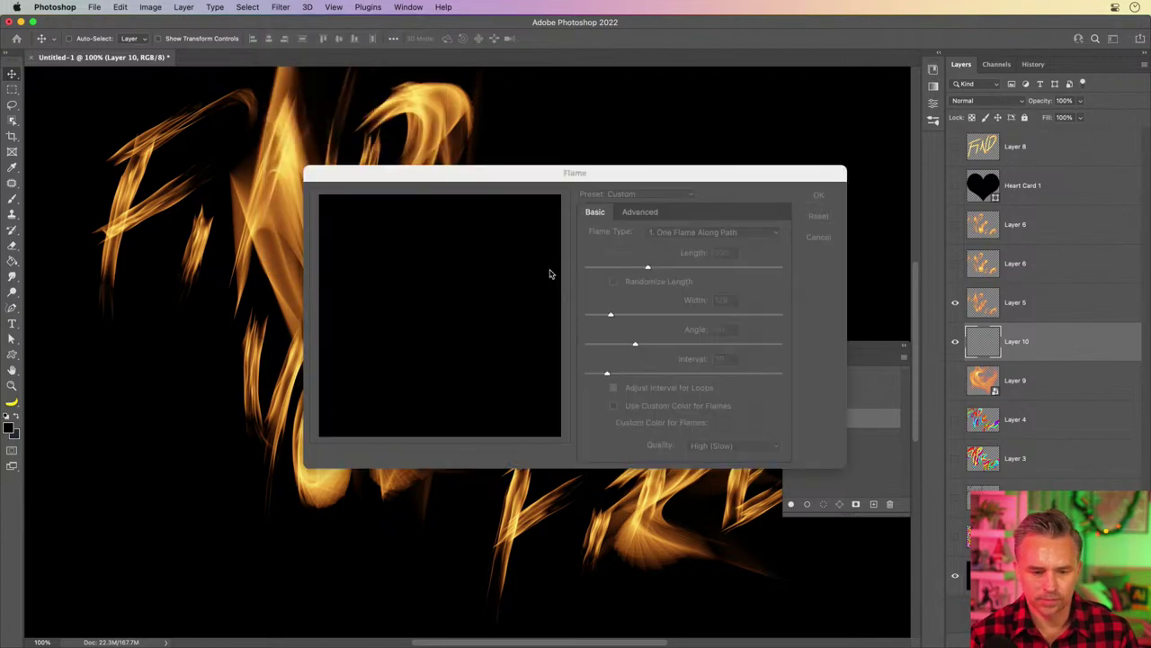
left_click(682, 232)
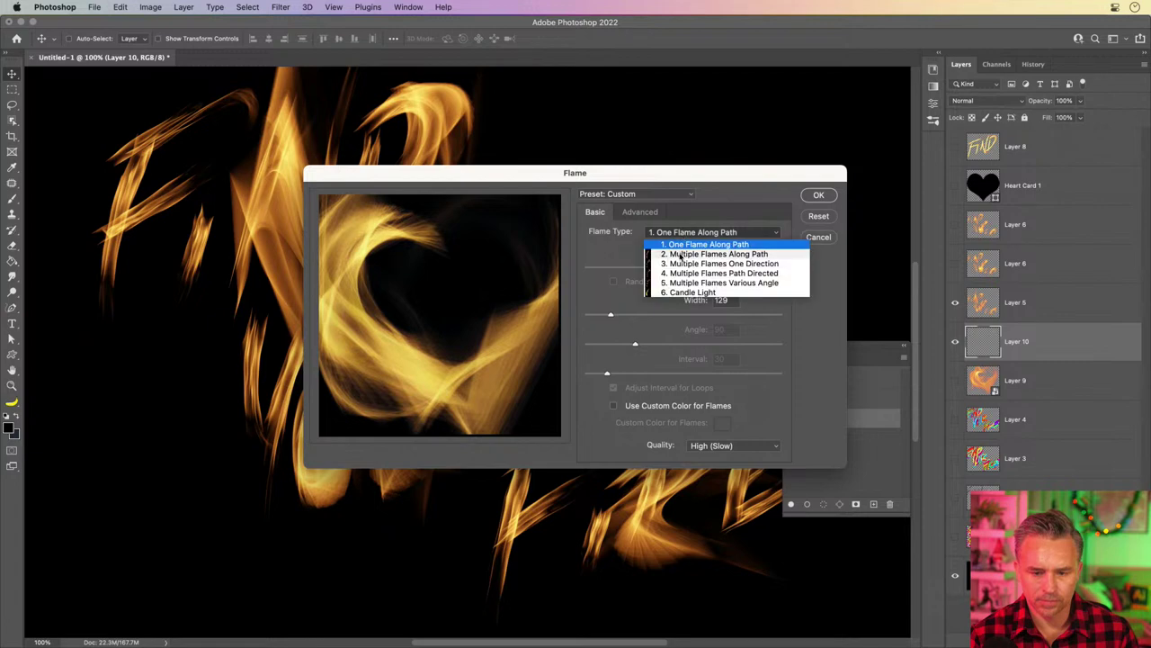
left_click(683, 256)
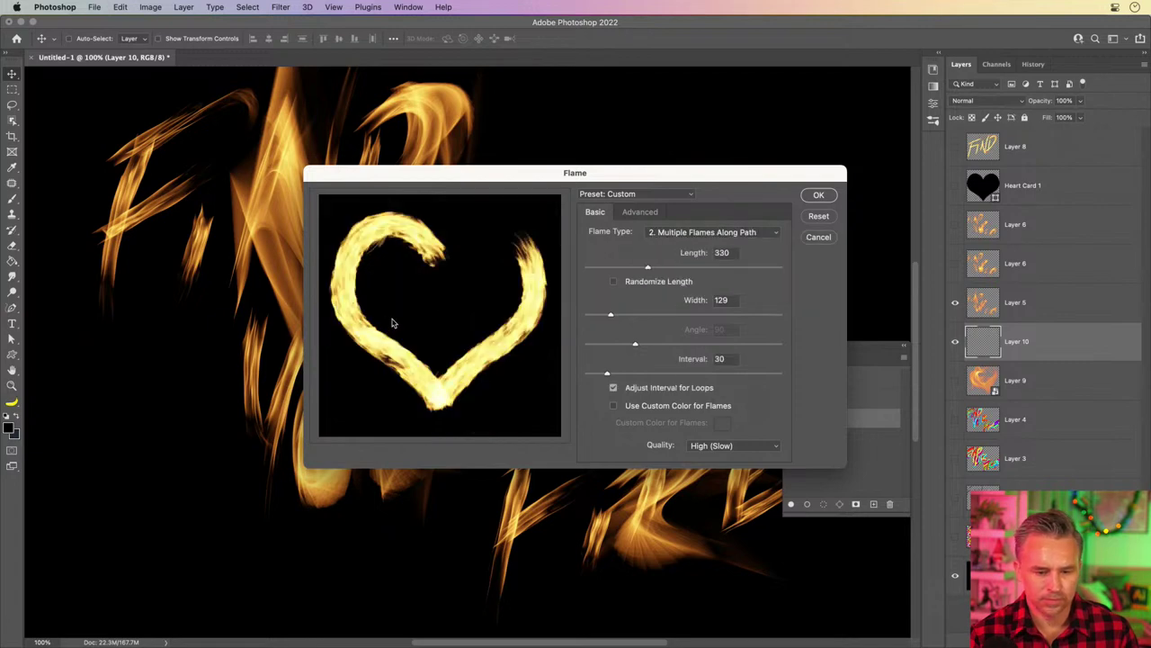
left_click(615, 283)
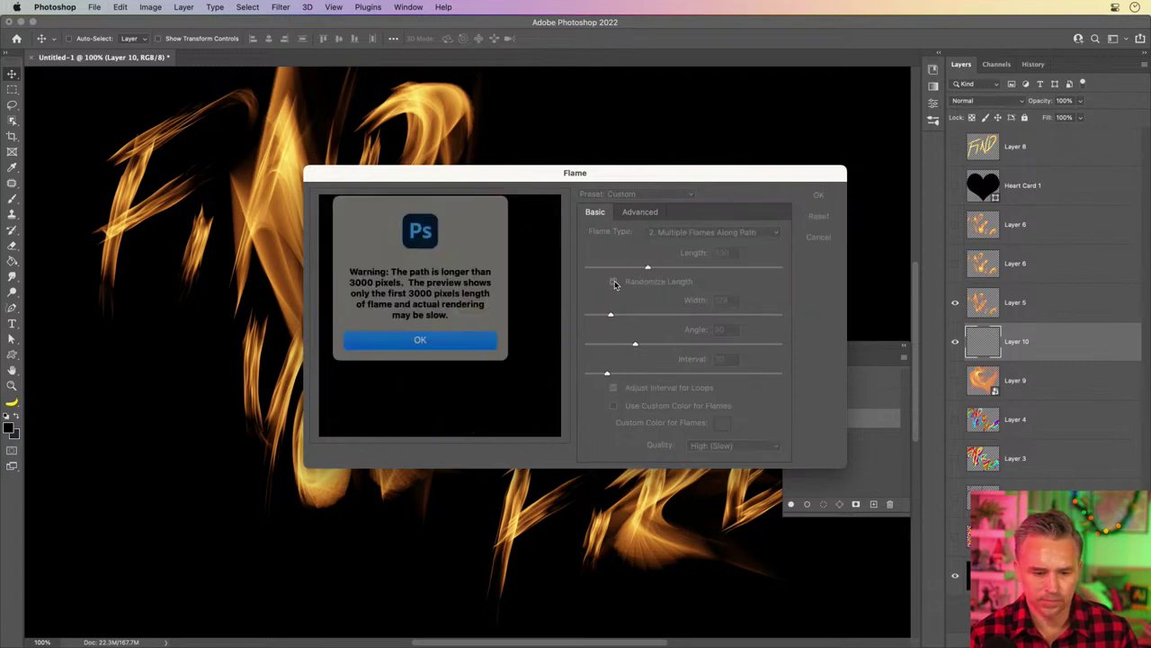
left_click(421, 336)
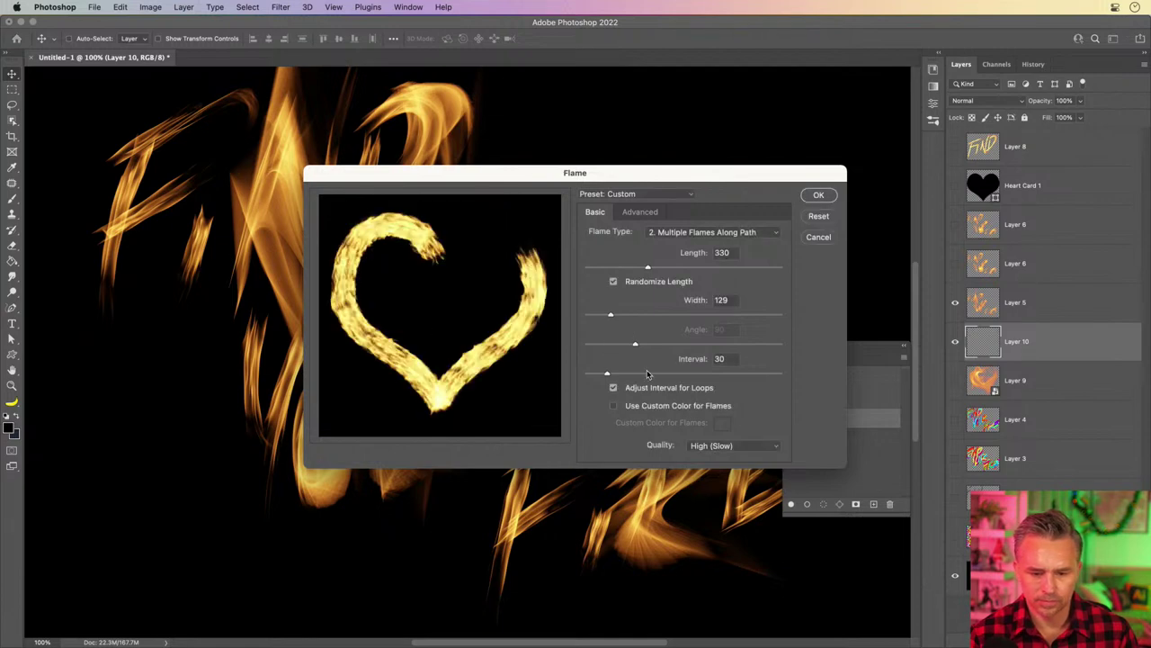
Try several flame widths along the heart, including 88 and 481, ending at 283
left_click(745, 315)
left_click_drag(635, 317, 604, 316)
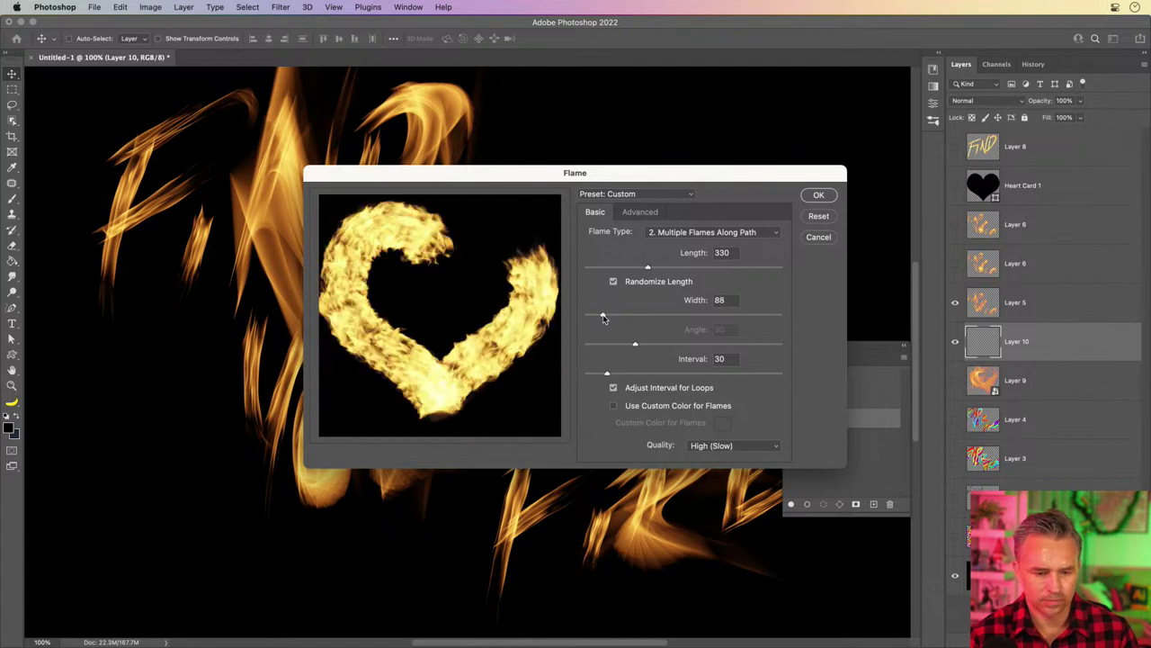
left_click(722, 316)
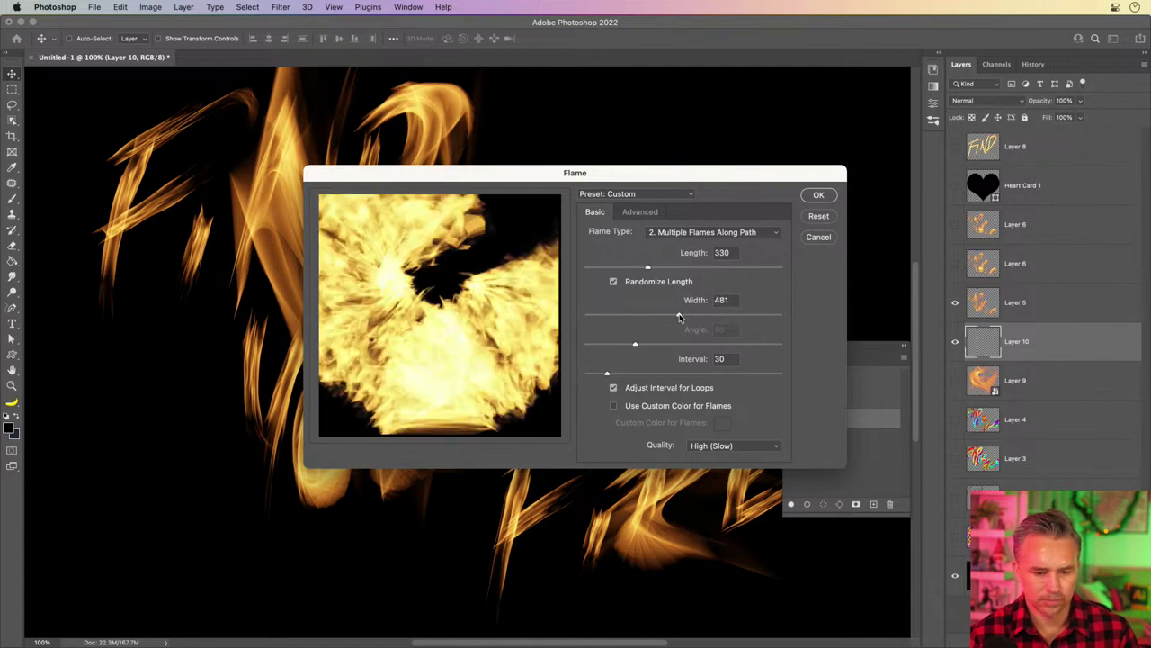
left_click_drag(680, 317, 642, 319)
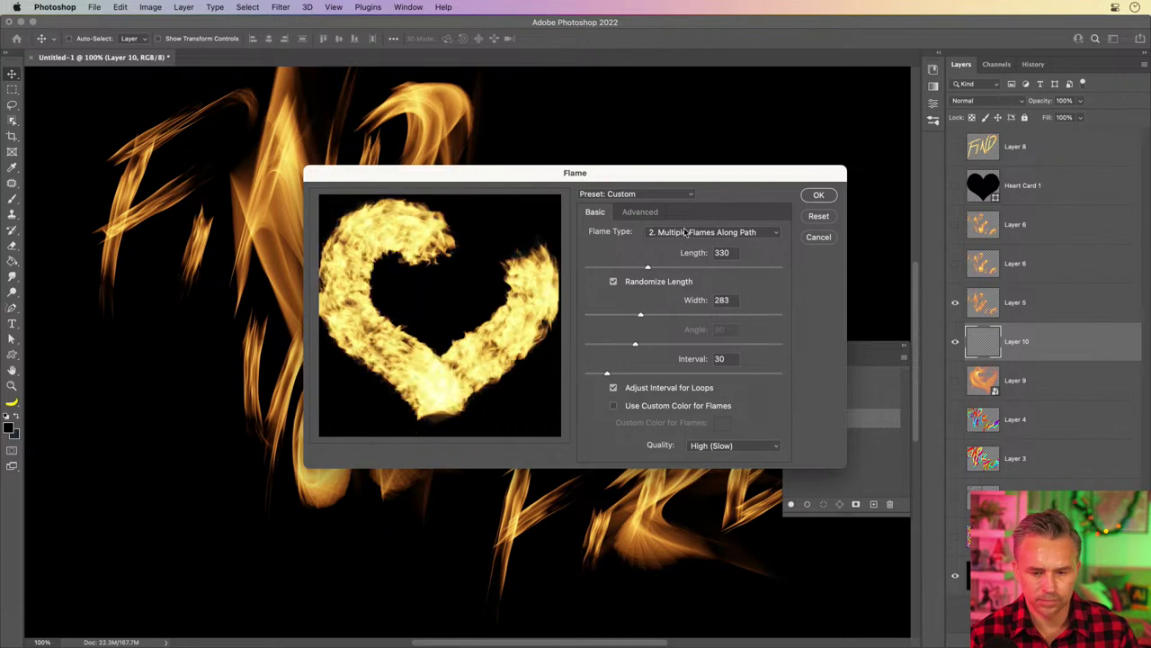
Set the flame type to Multiple Flames Path Directed with width 116 and render the flames around the heart
left_click(685, 232)
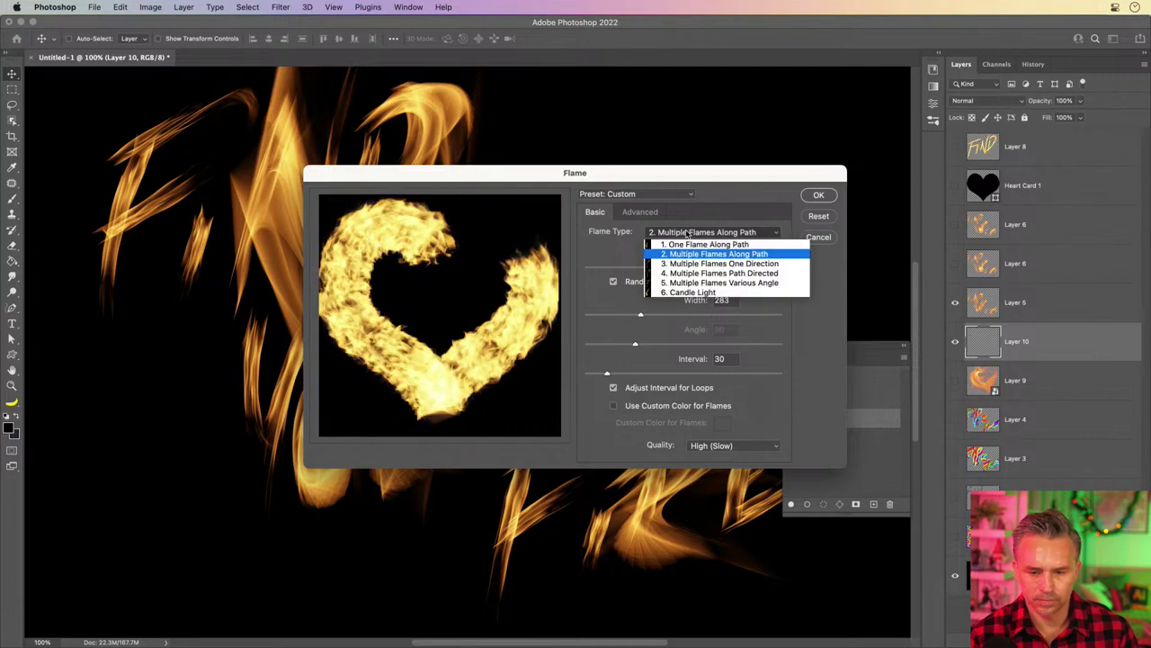
left_click(710, 273)
left_click(605, 316)
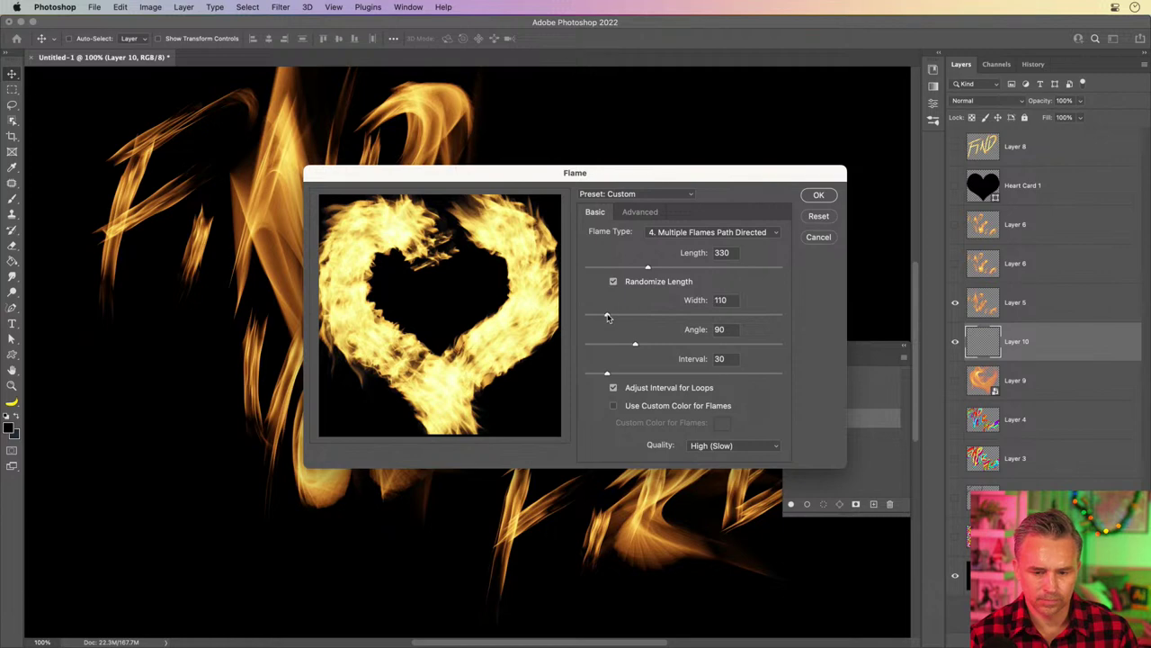
mouse_move(607, 317)
left_mouse_down()
mouse_move(593, 319)
mouse_move(609, 317)
left_mouse_up()
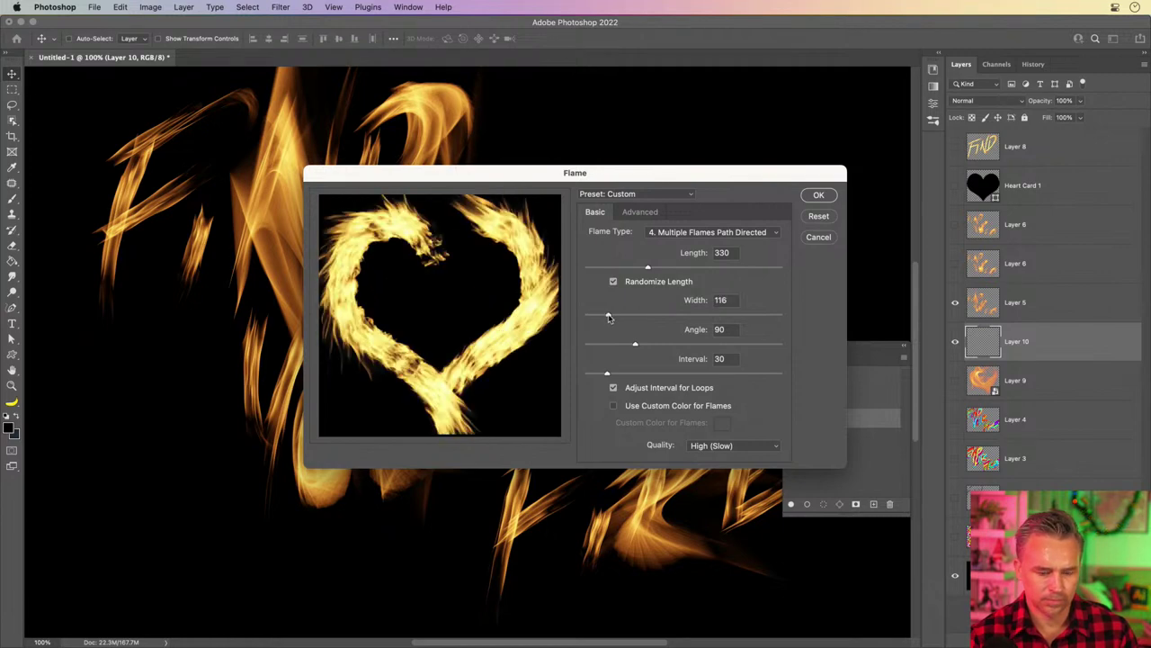
key("Return")
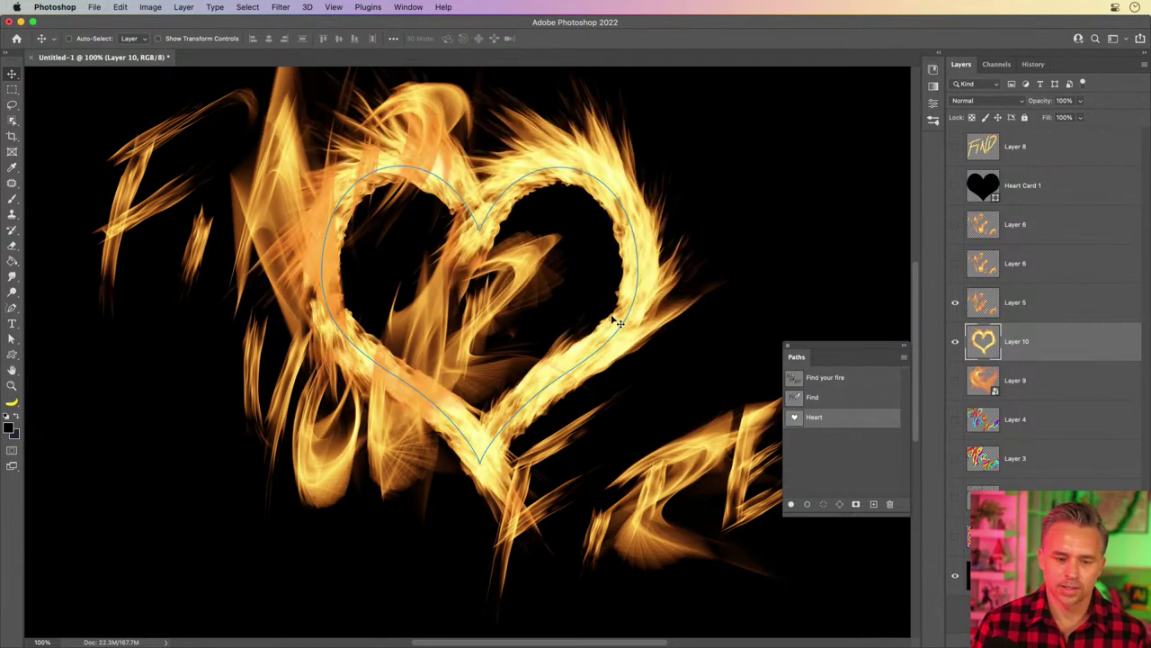
key("super+0")
key("super+minus")
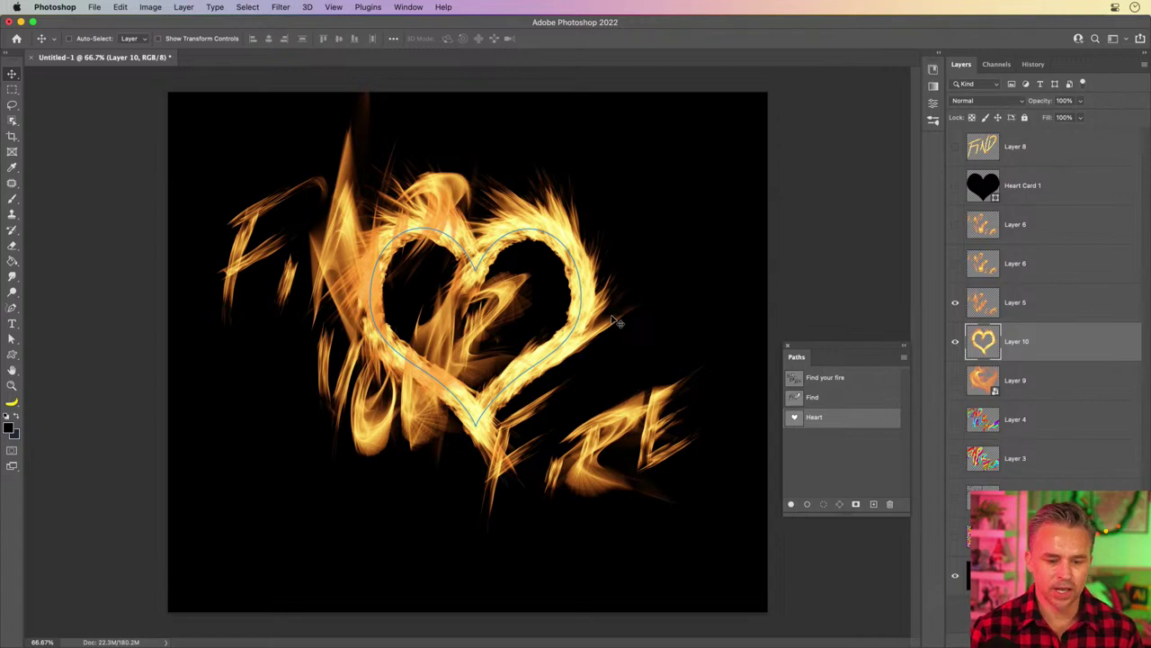
Deselect the Heart path, then enlarge the flaming heart to about 142% and reposition it behind the lettering
left_click(847, 452)
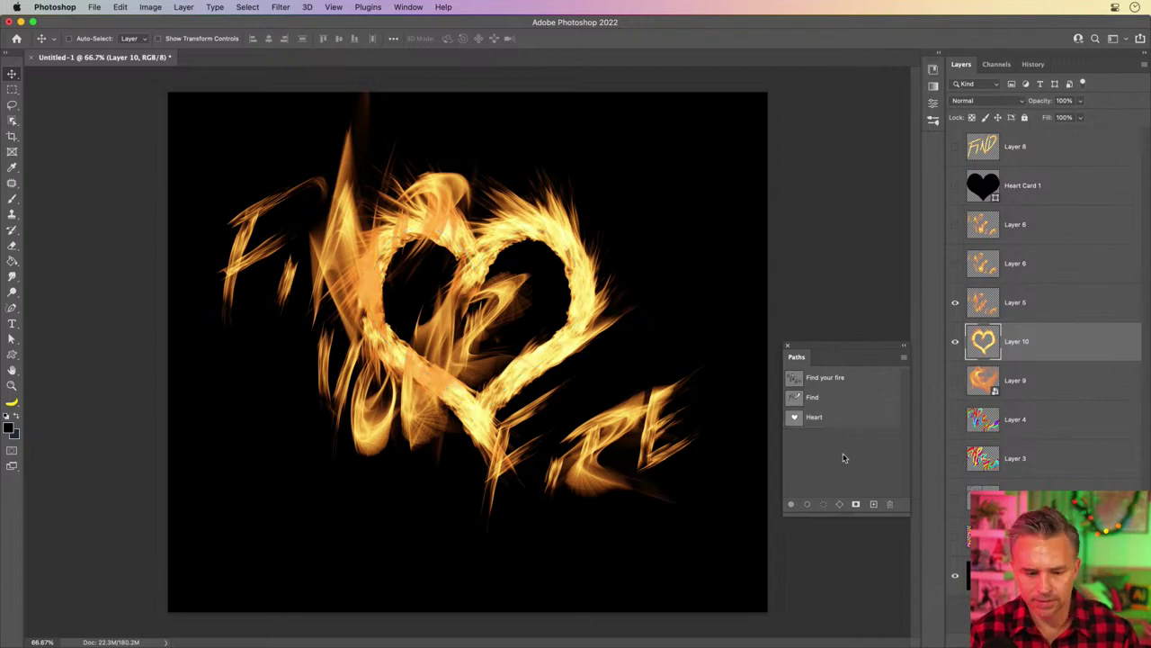
left_click_drag(424, 337, 445, 322)
key("super+t")
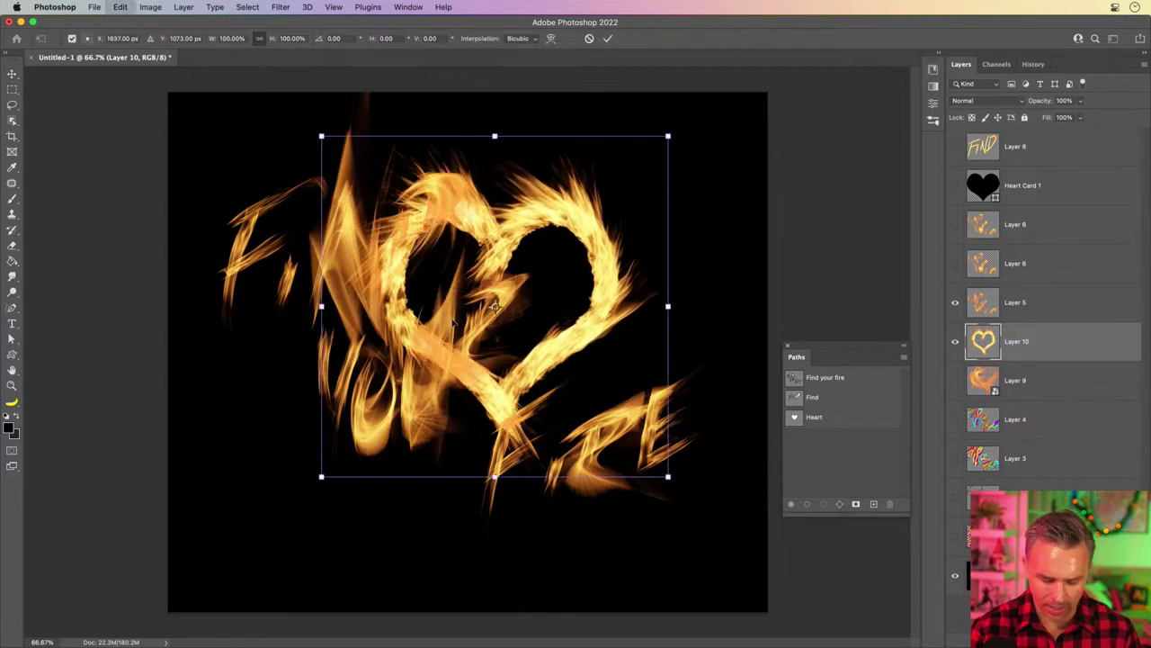
left_click_drag(319, 479, 171, 578)
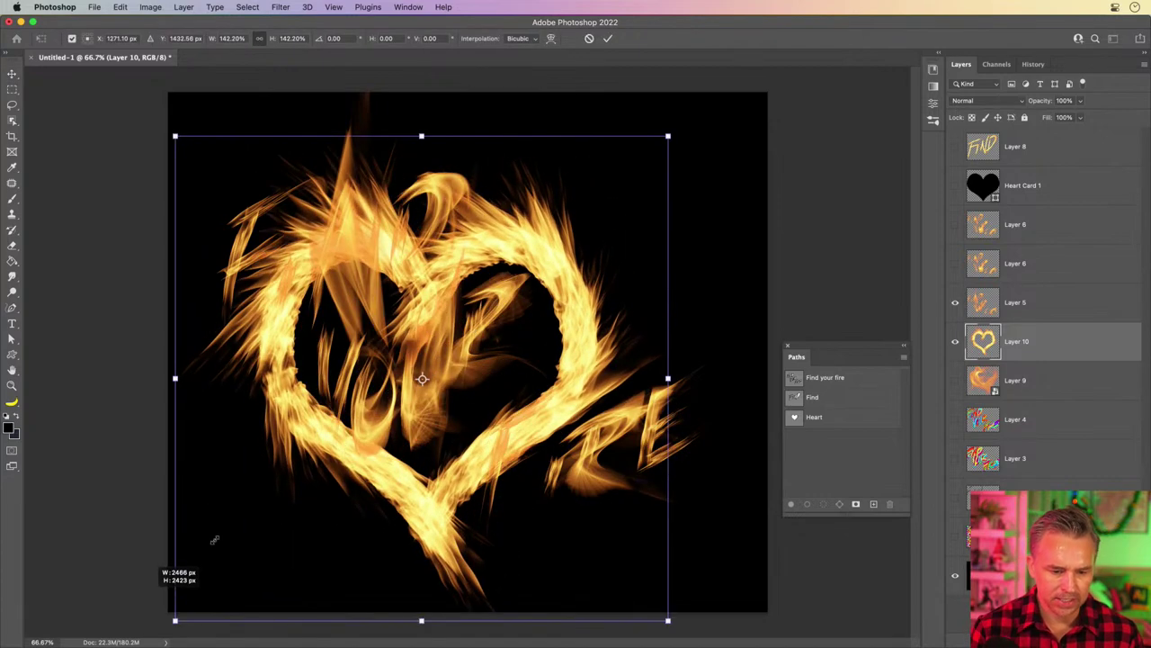
left_click_drag(344, 401, 390, 376)
key("Return")
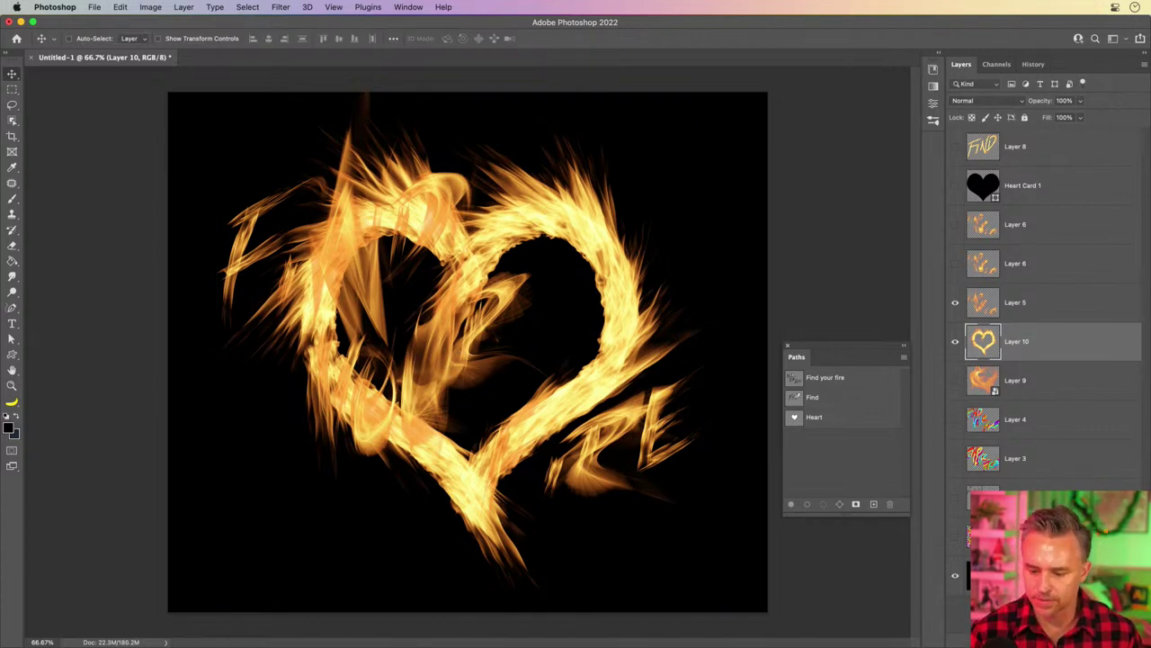
Add a layer mask to the flaming heart layer and paint out the heart's upper notch with a 300 px brush
left_click(1062, 633)
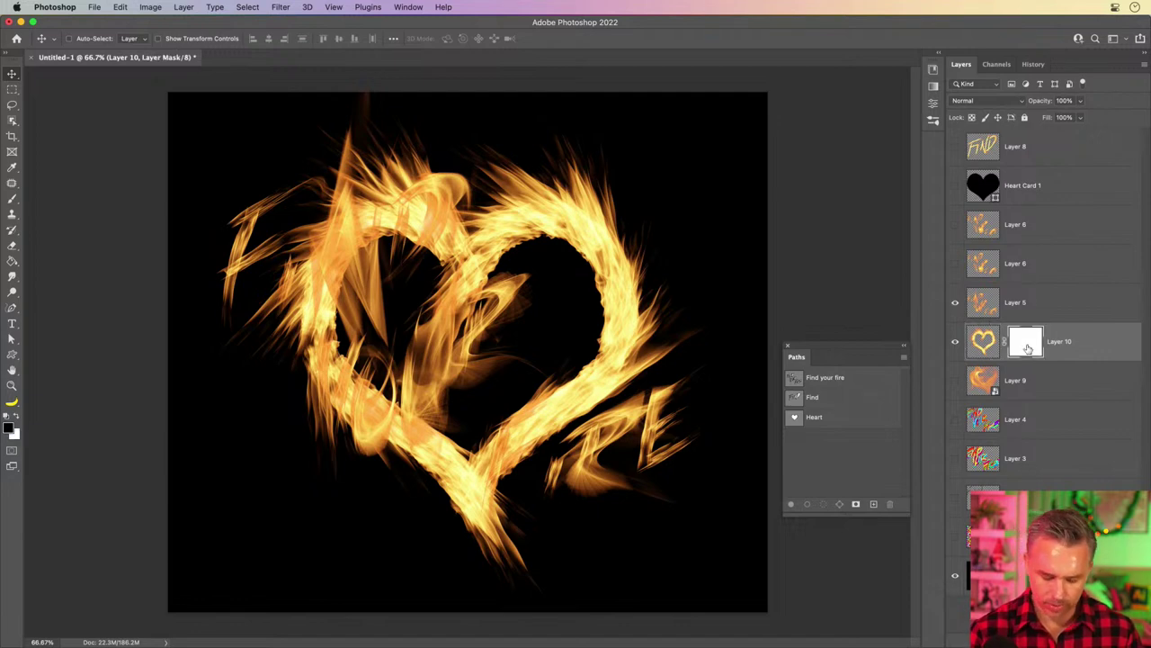
key("b")
key("]")
key("]")
key("]")
key("]")
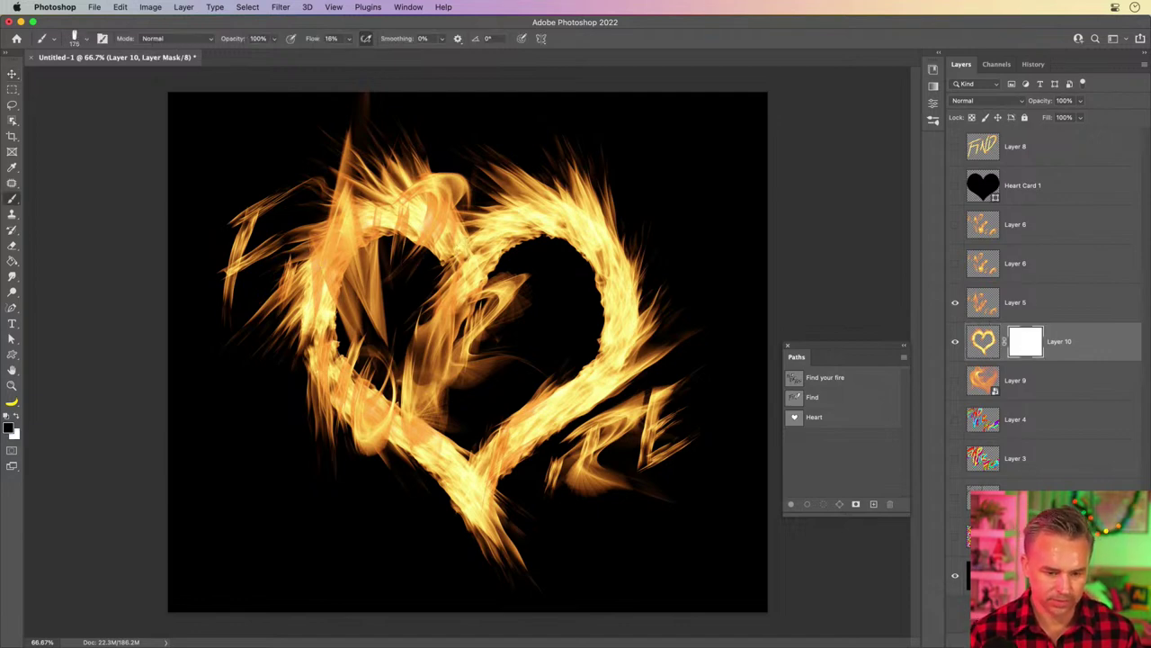
left_click(474, 235)
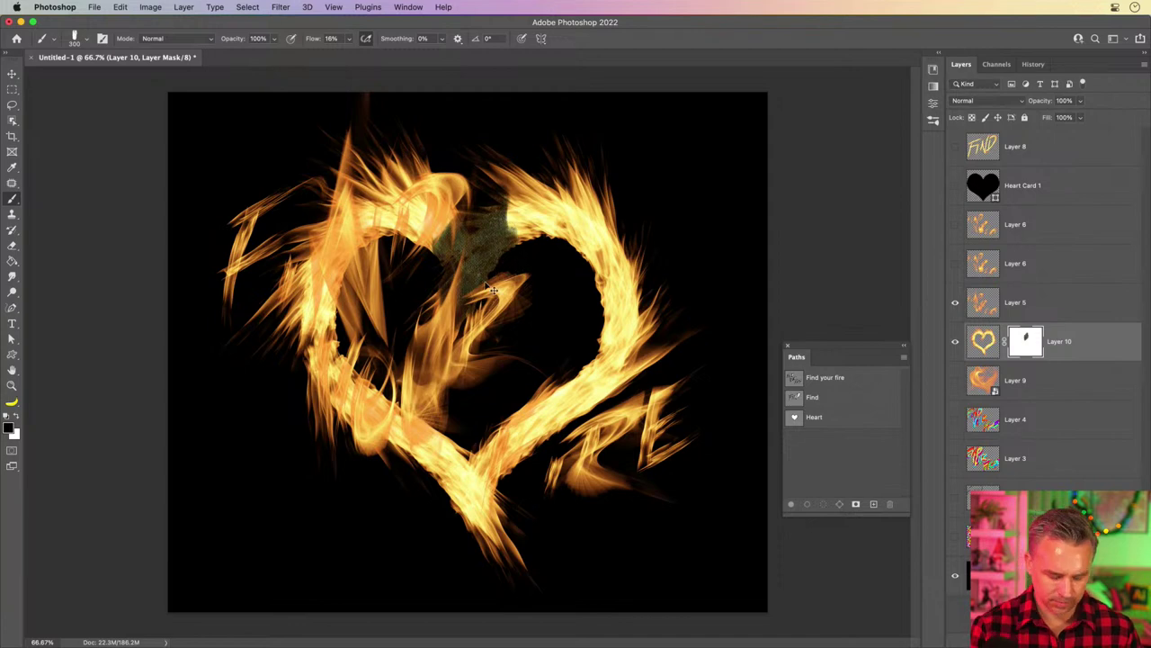
Mask out the heart flames behind the lettering with the Soft Round Pressure Opacity and Flow brush at 800 px
right_click(333, 221)
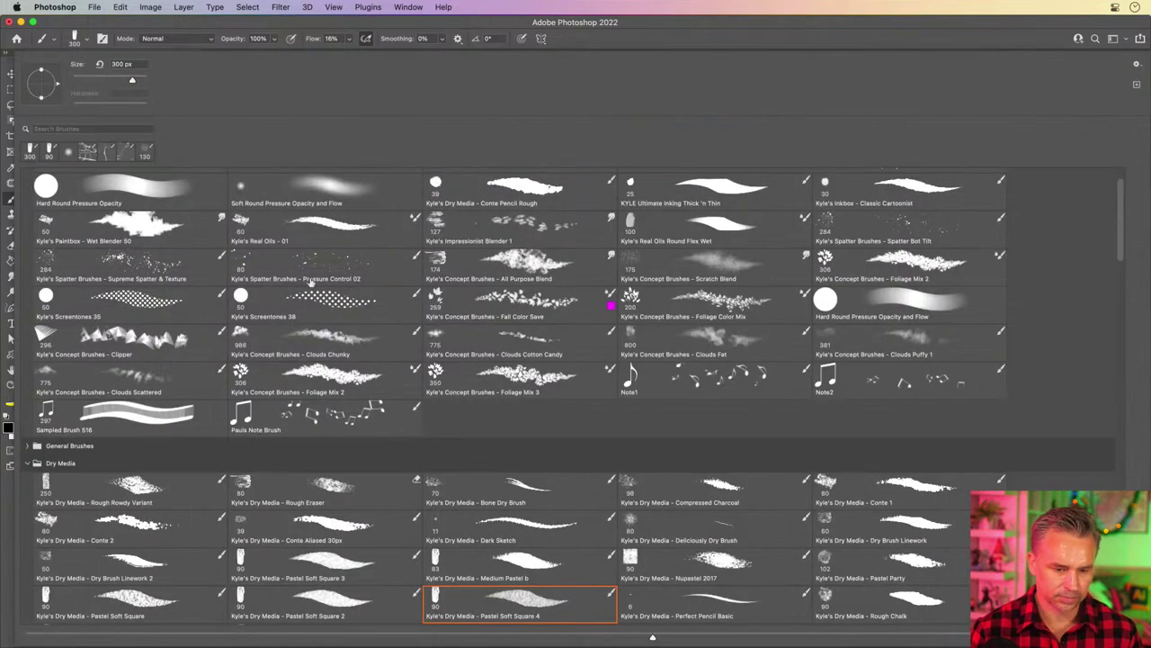
double_click(295, 189)
mouse_move(486, 306)
left_mouse_down()
mouse_move(418, 180)
mouse_move(460, 243)
mouse_move(455, 175)
mouse_move(475, 207)
mouse_move(405, 220)
mouse_move(360, 180)
mouse_move(324, 396)
mouse_move(392, 264)
mouse_move(315, 314)
mouse_move(360, 333)
mouse_move(297, 369)
mouse_move(535, 328)
mouse_move(620, 422)
mouse_move(504, 504)
mouse_move(405, 413)
mouse_move(504, 540)
left_mouse_up()
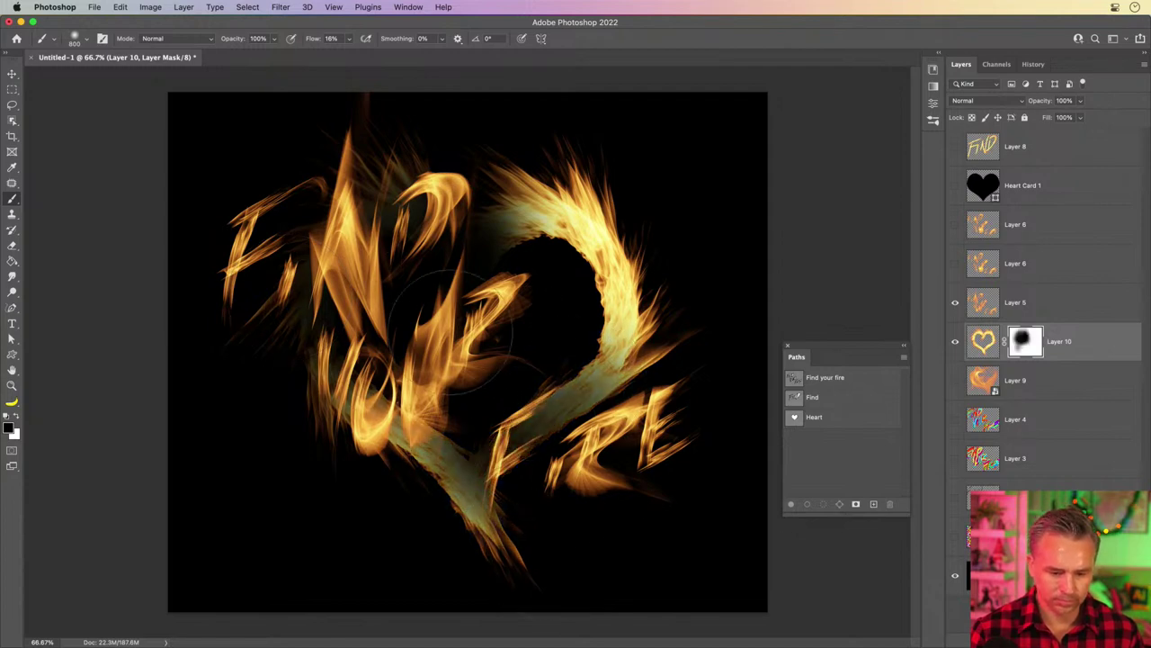
Paint black on Layer 10's mask to fade the heart's flames behind the end of YOUR and the start of FIRE
mouse_move(455, 333)
left_mouse_down()
mouse_move(694, 500)
mouse_move(675, 534)
mouse_move(538, 414)
mouse_move(554, 413)
mouse_move(447, 376)
mouse_move(497, 403)
mouse_move(542, 459)
mouse_move(526, 427)
left_mouse_up()
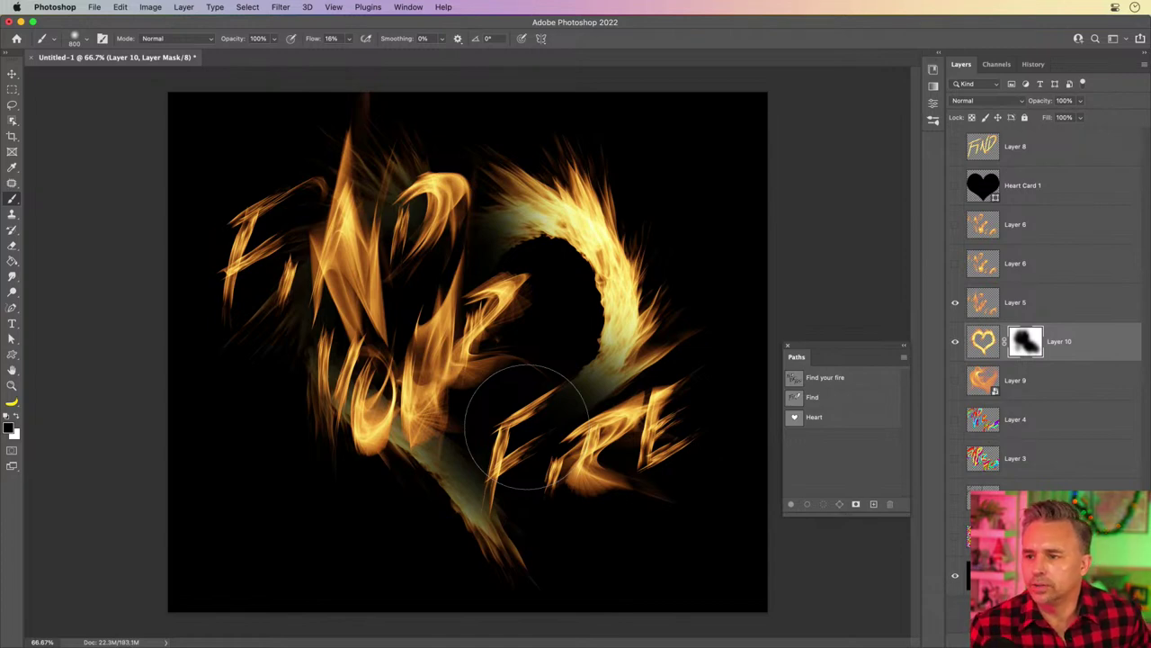
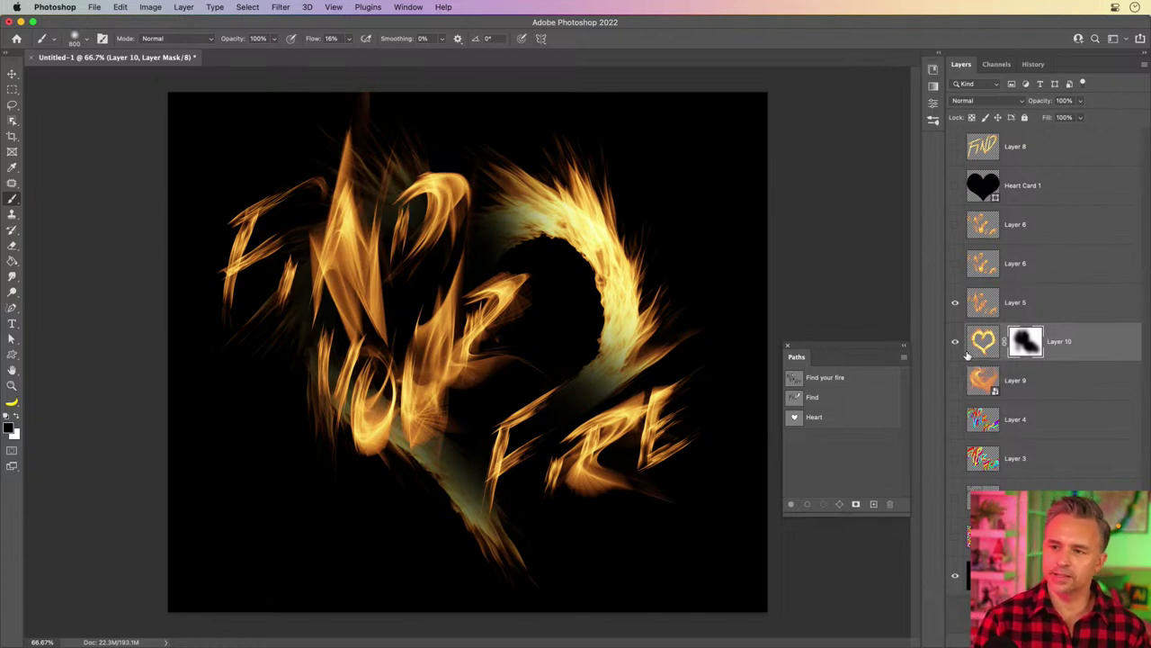
left_click(995, 339)
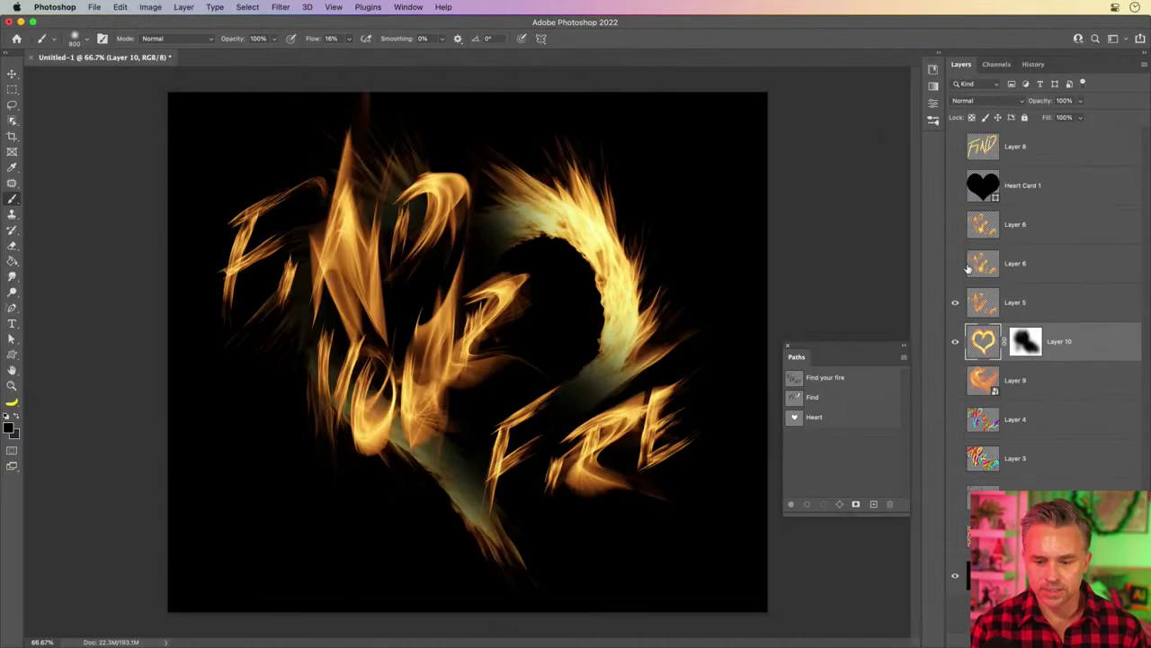
Hide Layer 5 and Layer 10, and add a new empty layer above Layer 5
left_click(1027, 310)
left_click(955, 341)
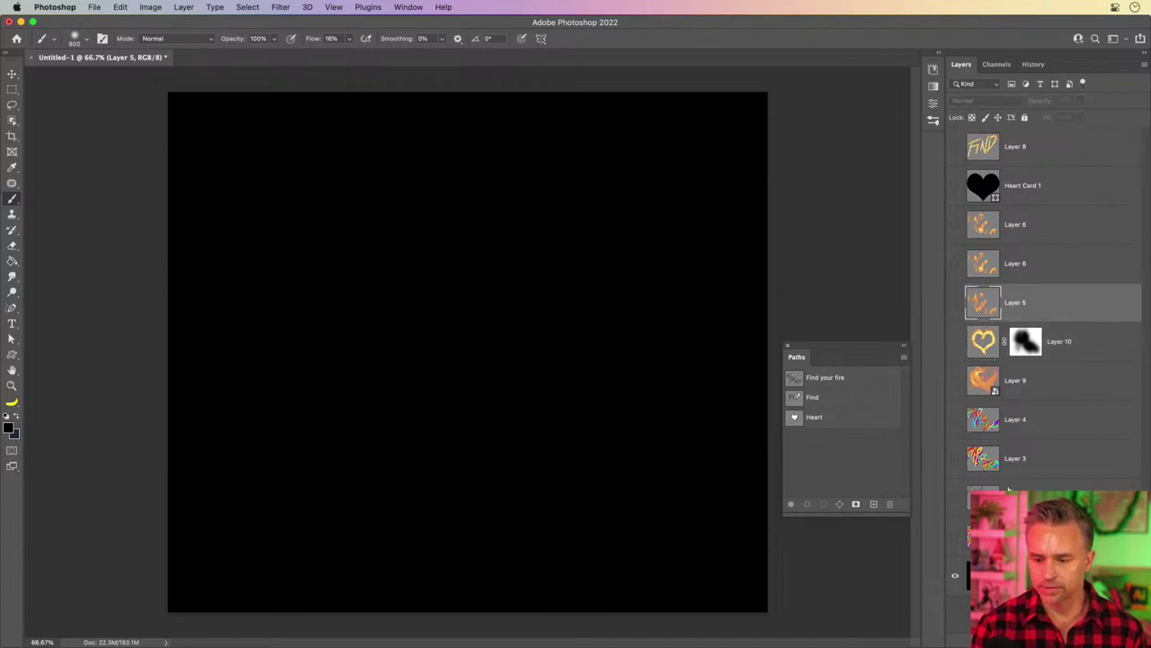
key("super+shift+alt+n")
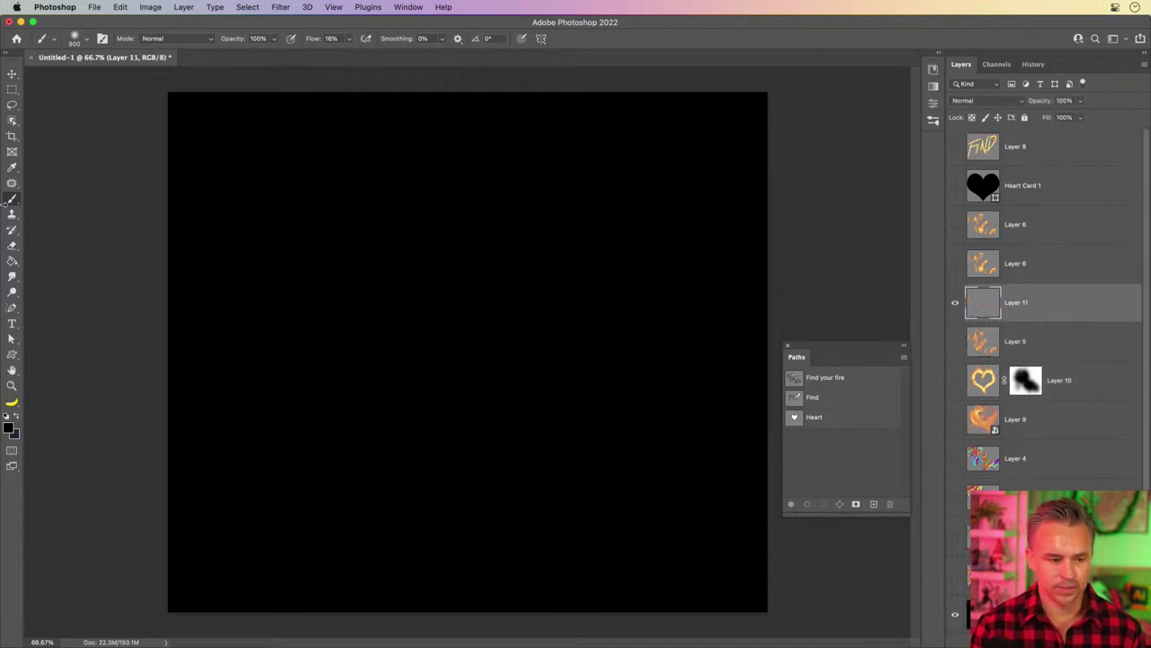
Draw an open four-point arc path with the Curvature Pen, sweeping from the canvas's upper left over the right side to the lower right
left_click(12, 355)
left_click(62, 364)
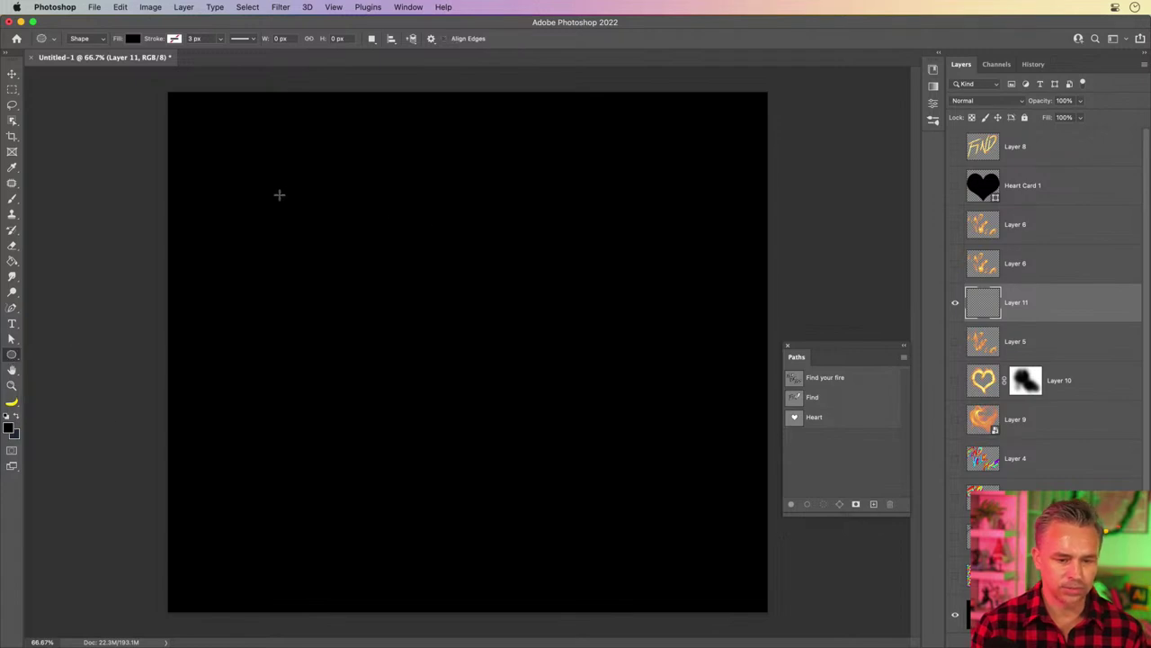
left_click(11, 310)
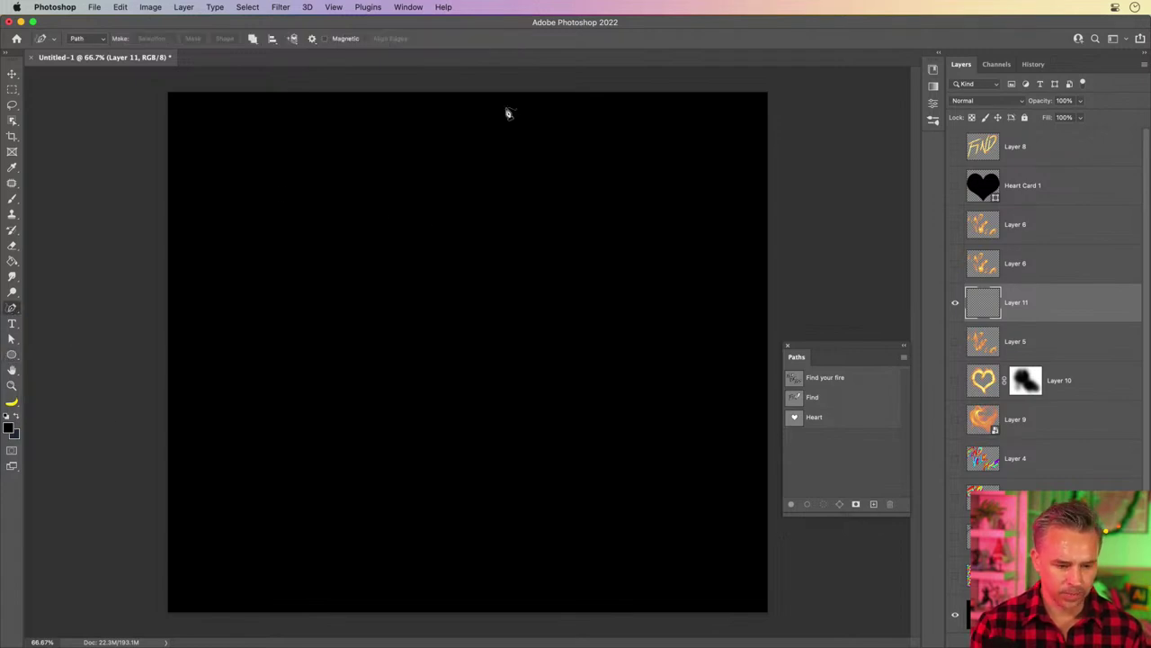
left_click_drag(12, 308, 94, 344)
left_click(335, 234)
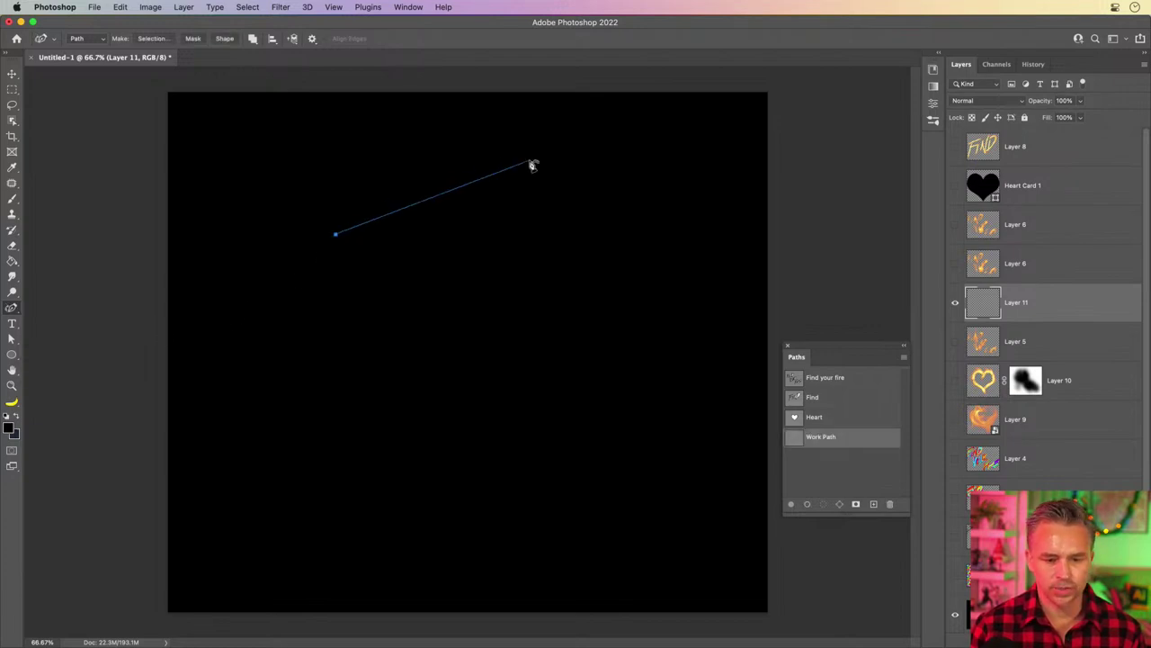
left_click(529, 160)
left_click(696, 306)
left_click(584, 507)
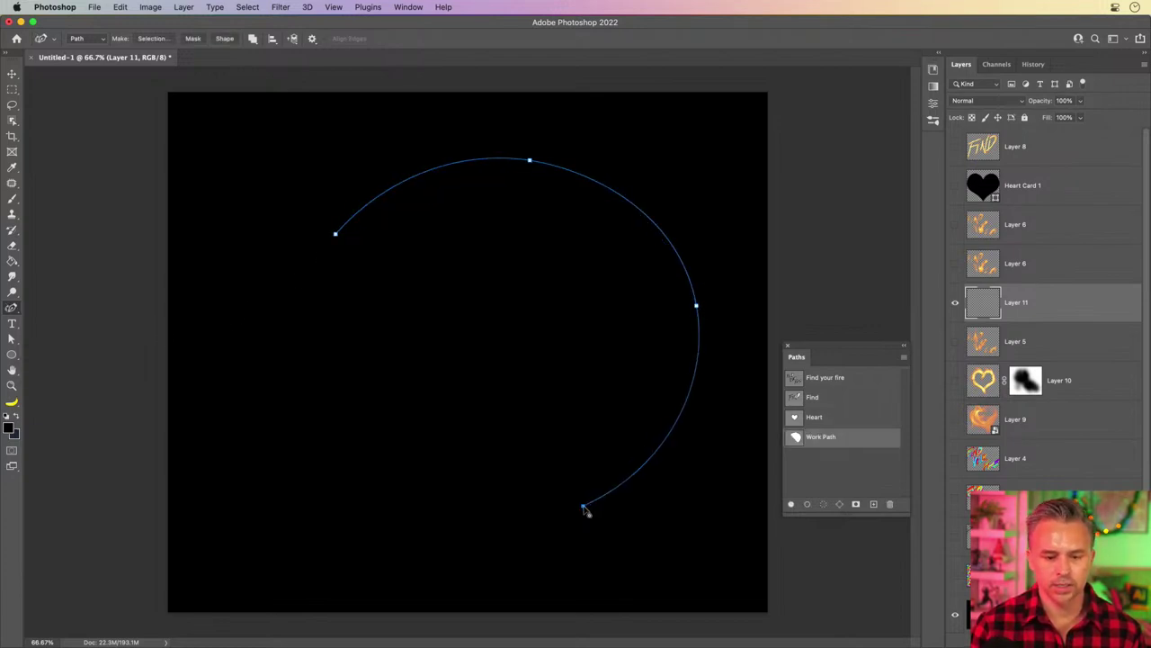
key("Escape")
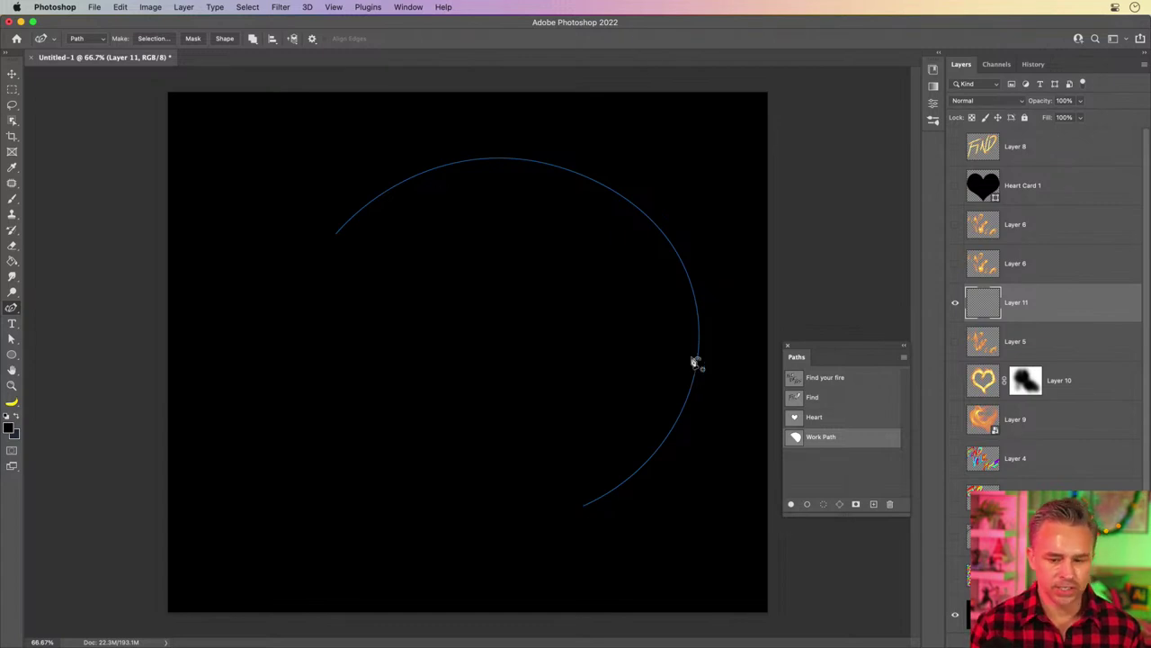
Save the work path under the name "curve"
left_click(902, 360)
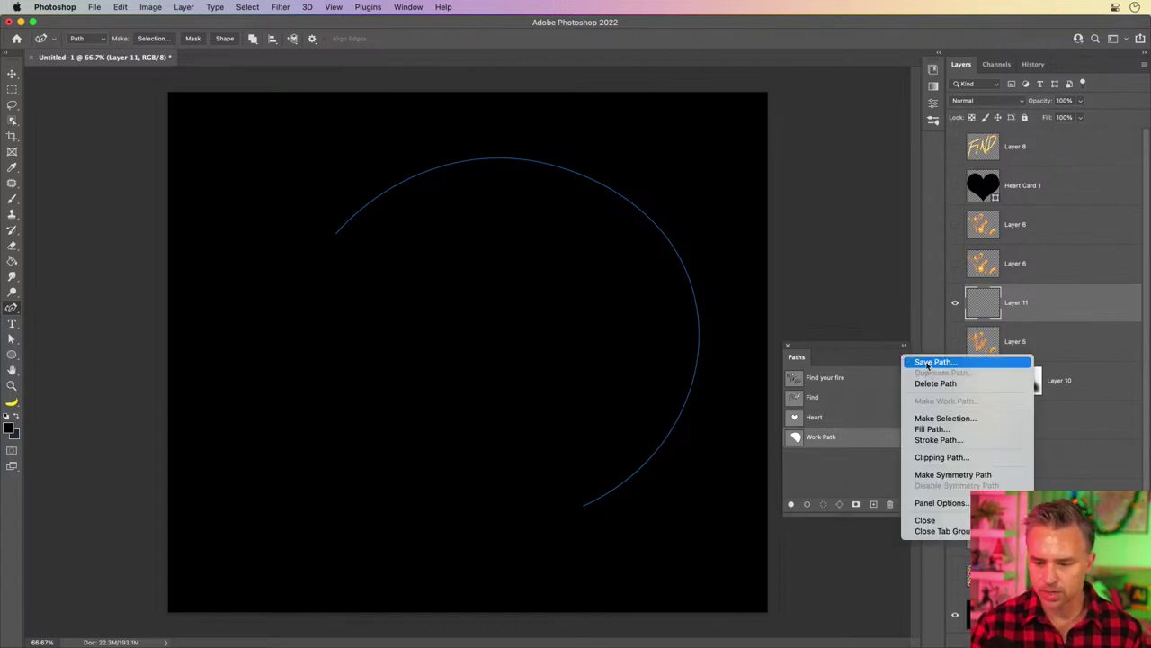
left_click(922, 364)
type("curve")
key("Return")
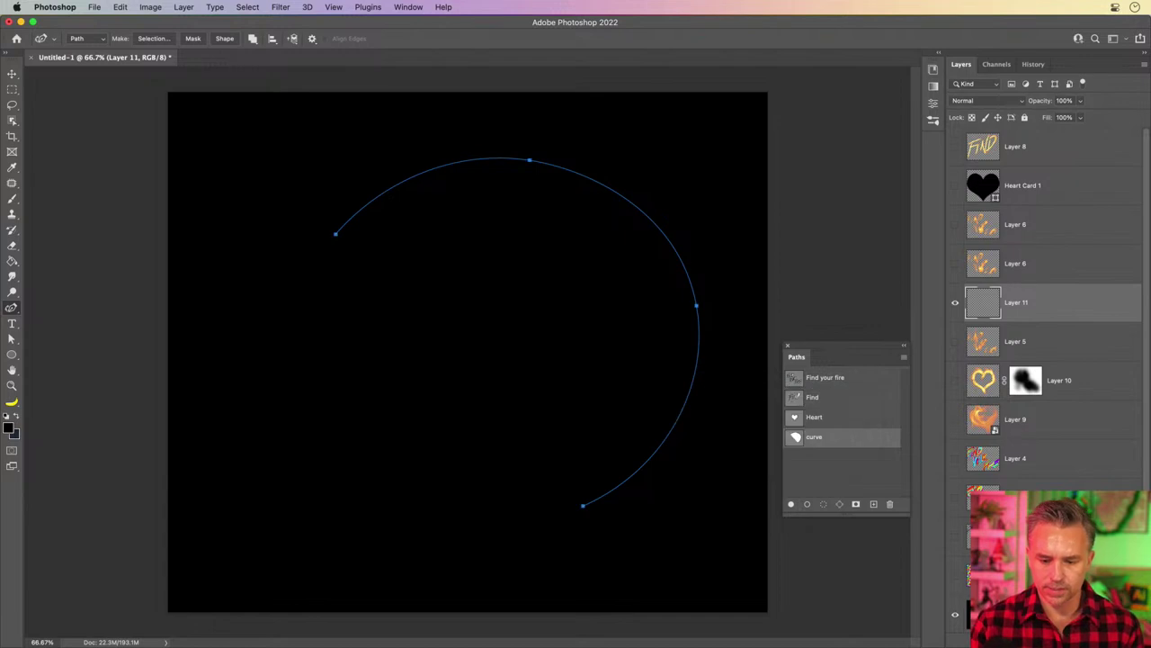
Render a flame on Layer 11 along the curve path with the flame type One Flame Along Path
left_click(248, 7)
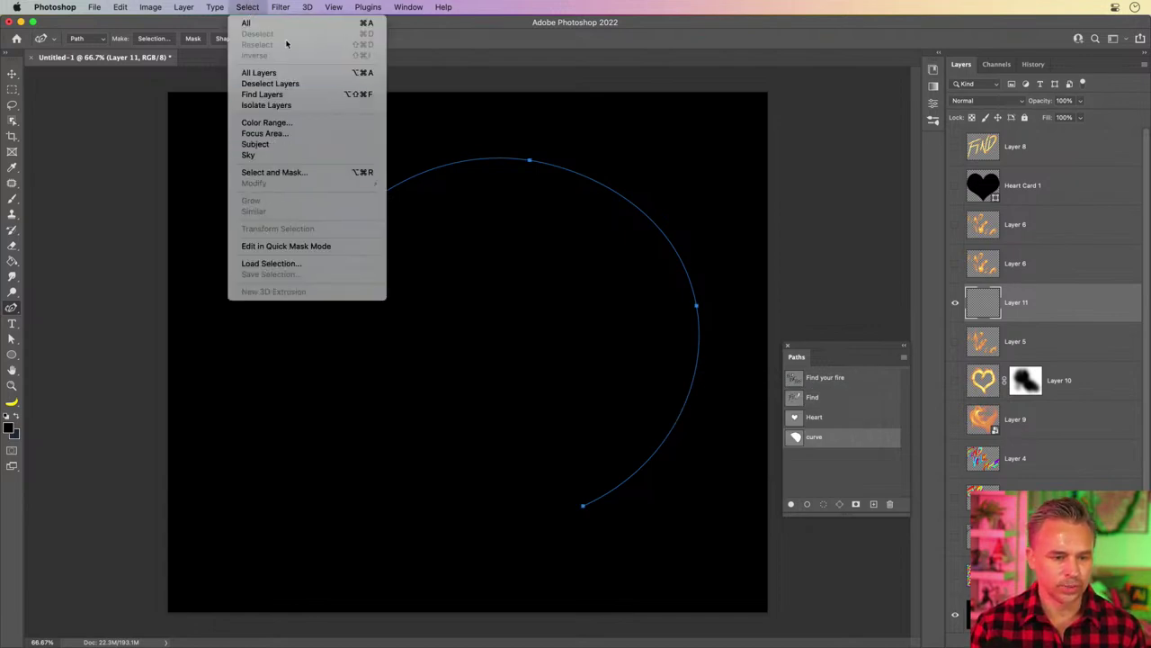
mouse_move(323, 216)
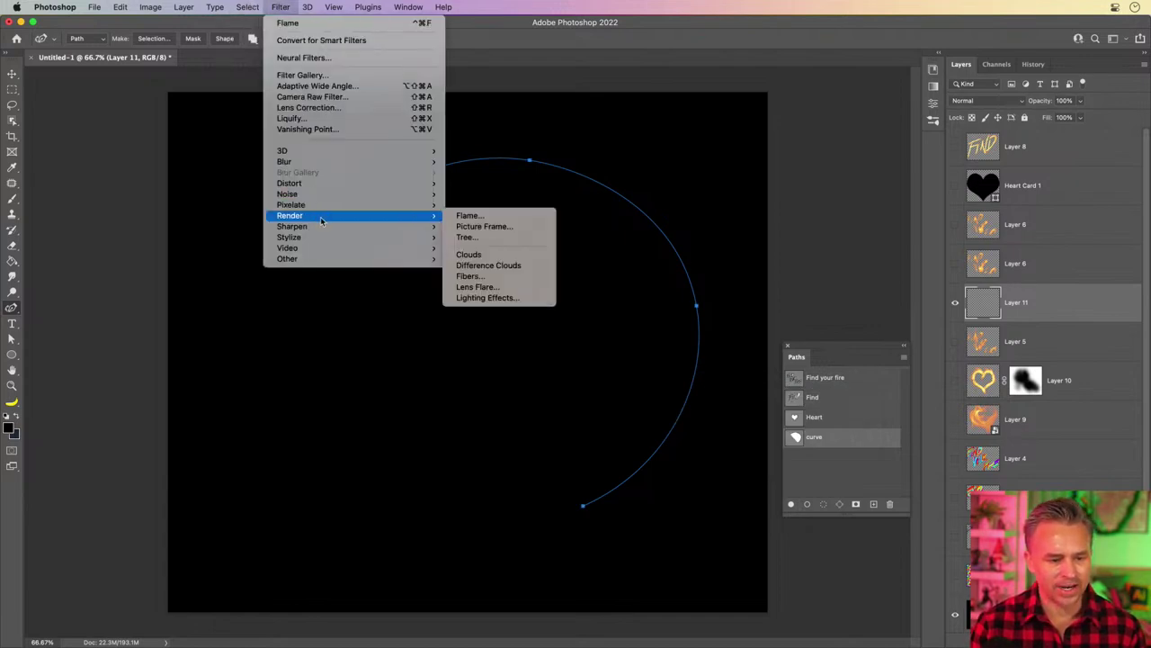
left_click(463, 217)
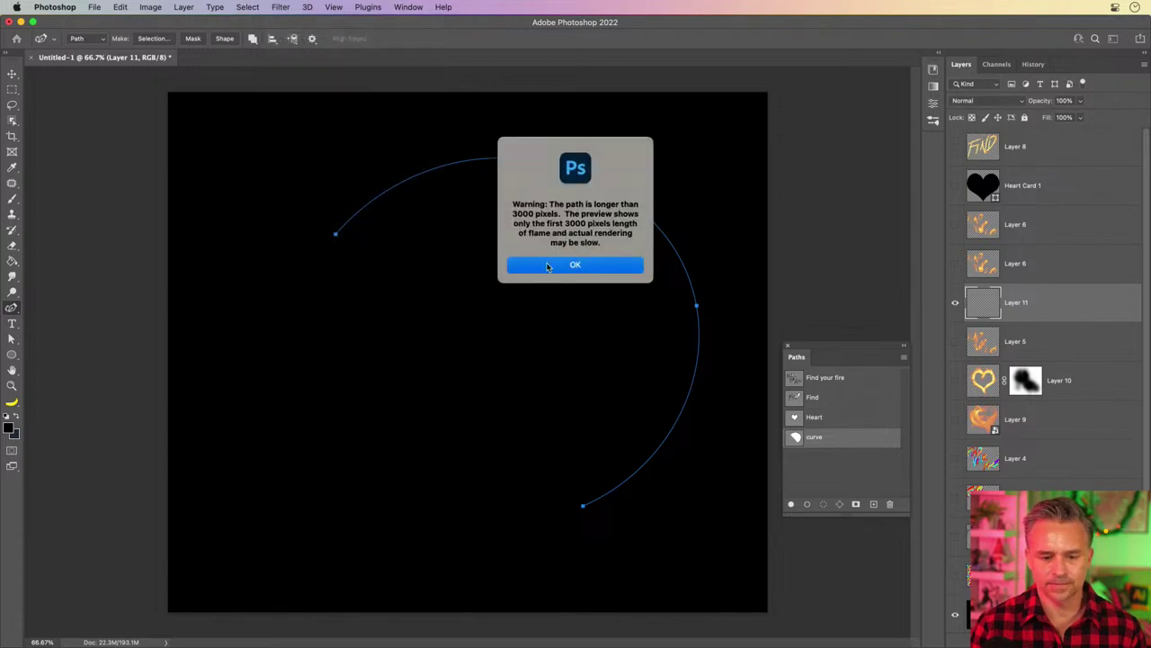
left_click(547, 266)
left_click(690, 232)
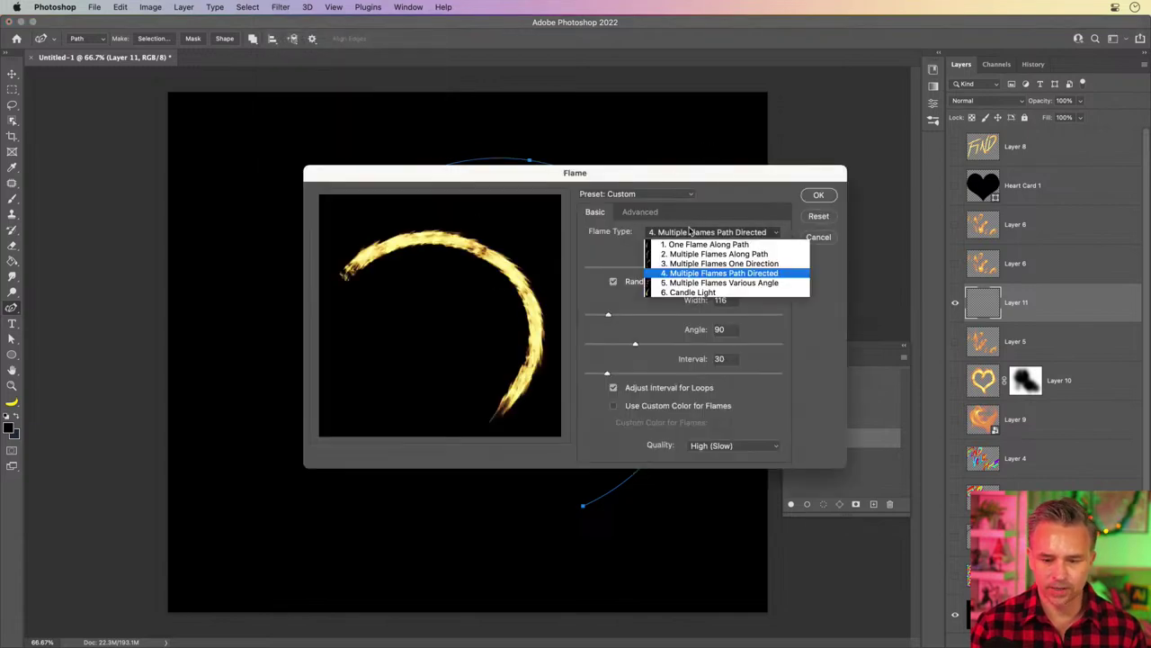
left_click(706, 244)
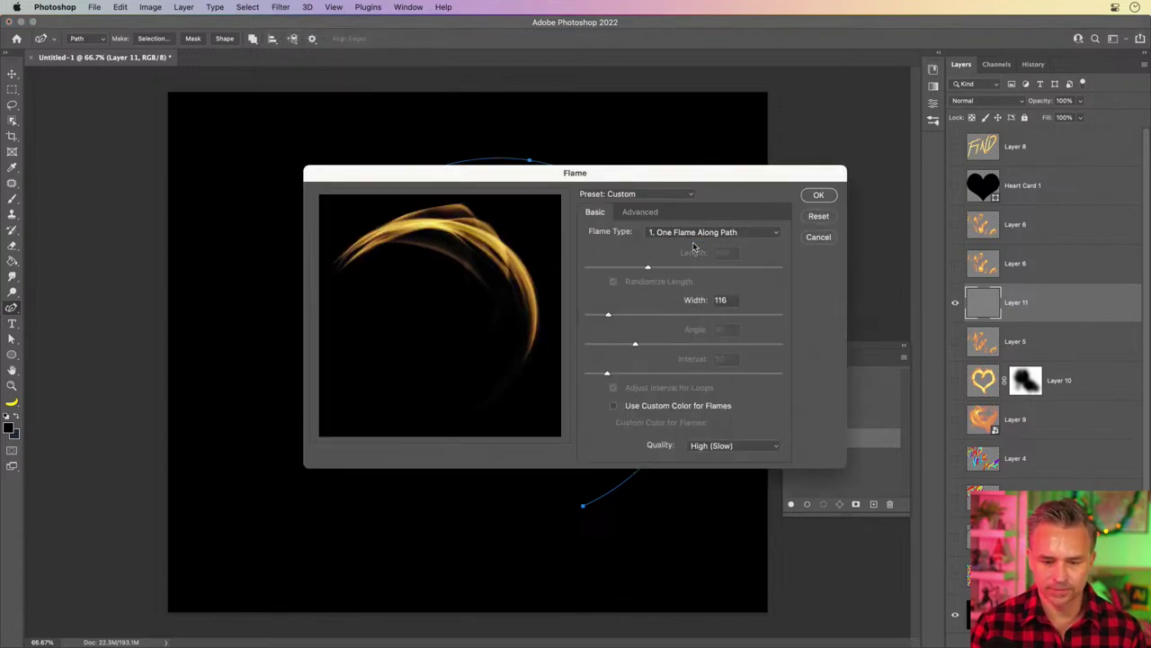
left_click(818, 196)
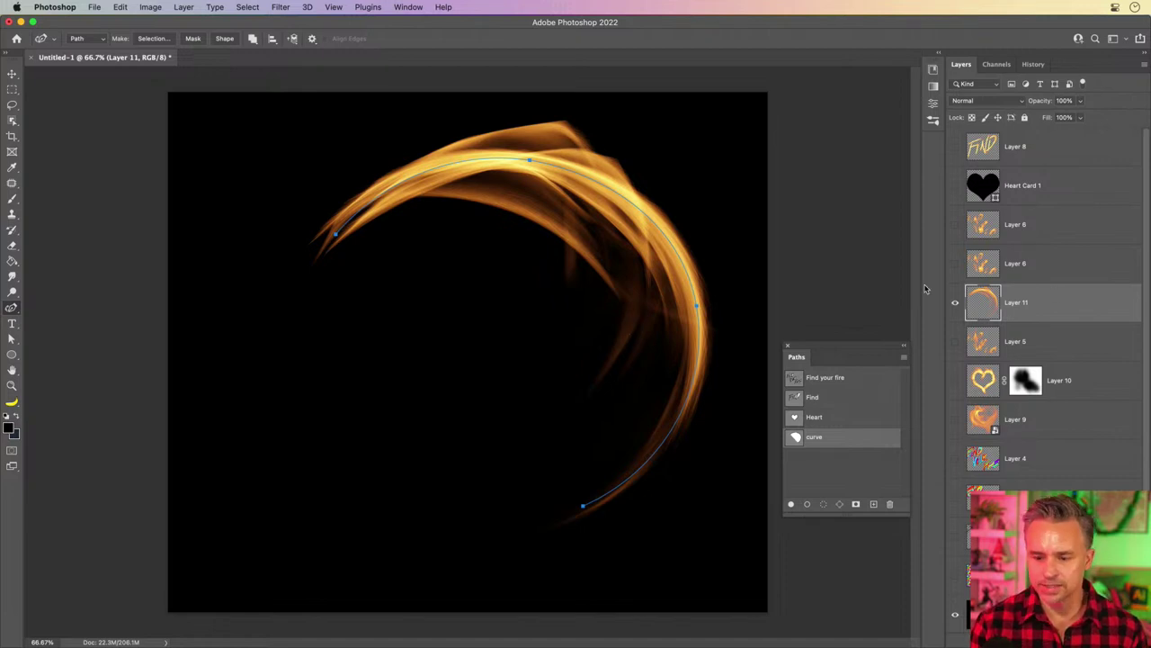
Deselect the path, show Layer 5, and shrink the flame arc toward its upper right so it starts beside the D of FIND
left_click(830, 477)
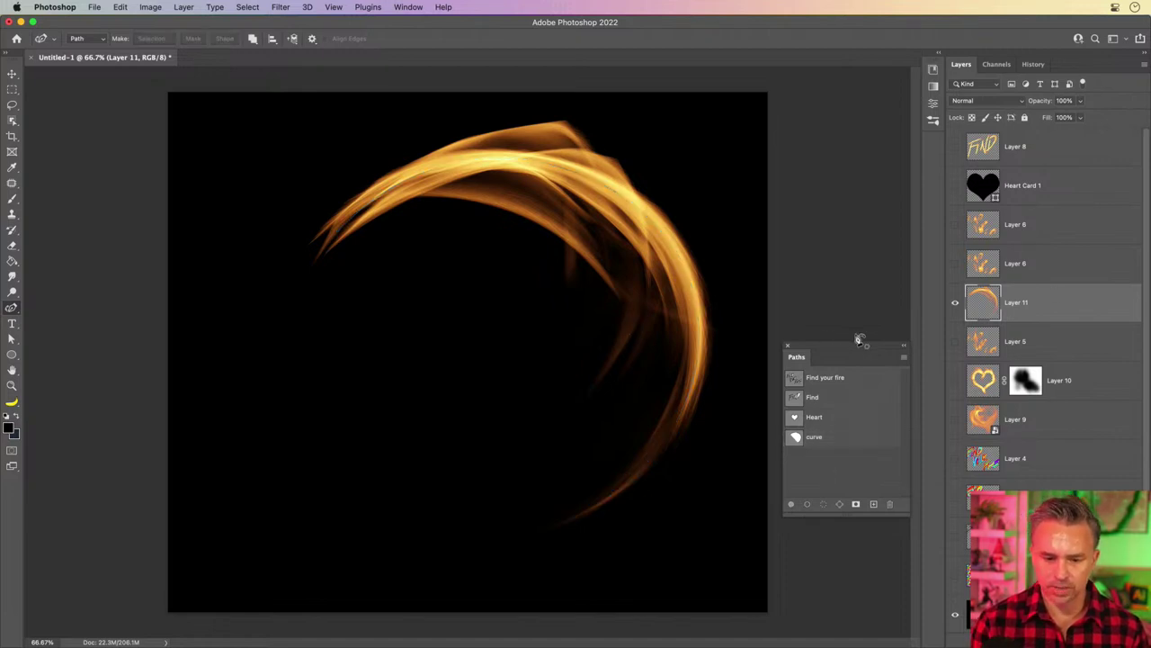
left_click(955, 347)
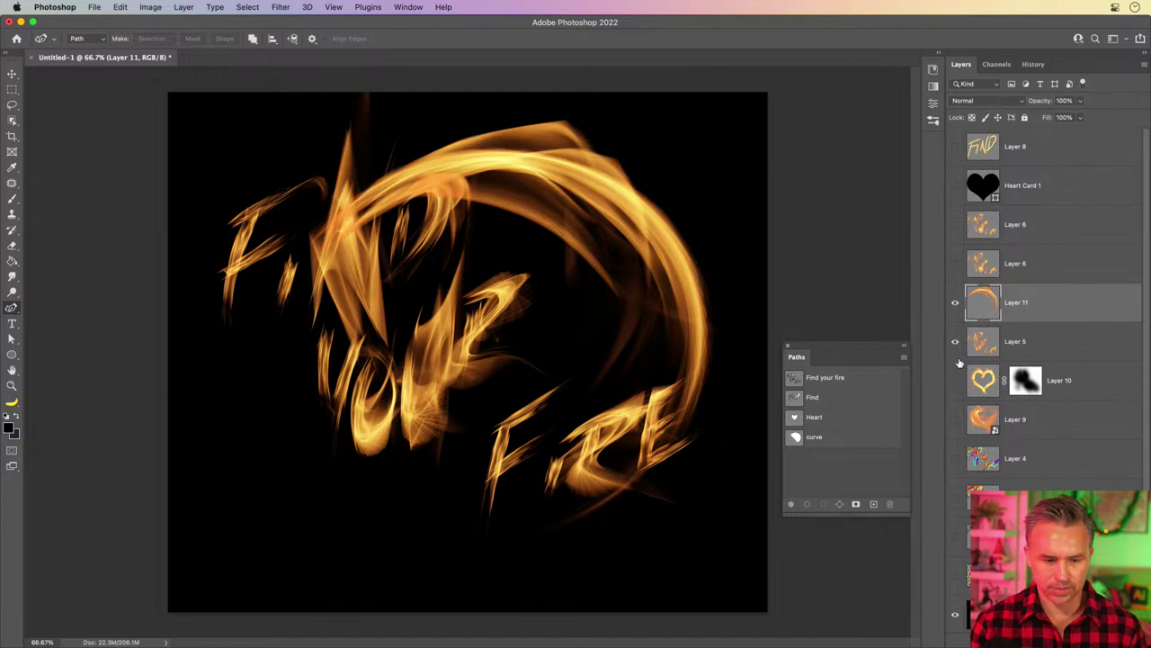
key("super+t")
left_click_drag(307, 535, 456, 397)
key("Return")
key("p")
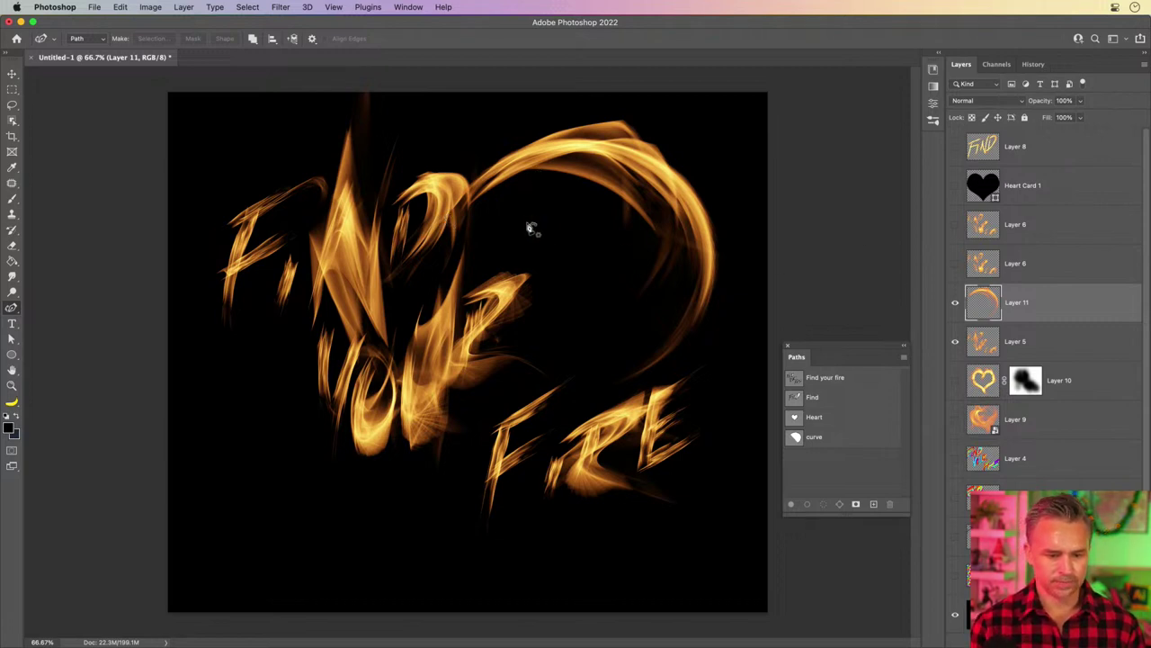
Scale the flame lettering on Layer 5 to 86.36% and reposition it under the flame arc
key("v")
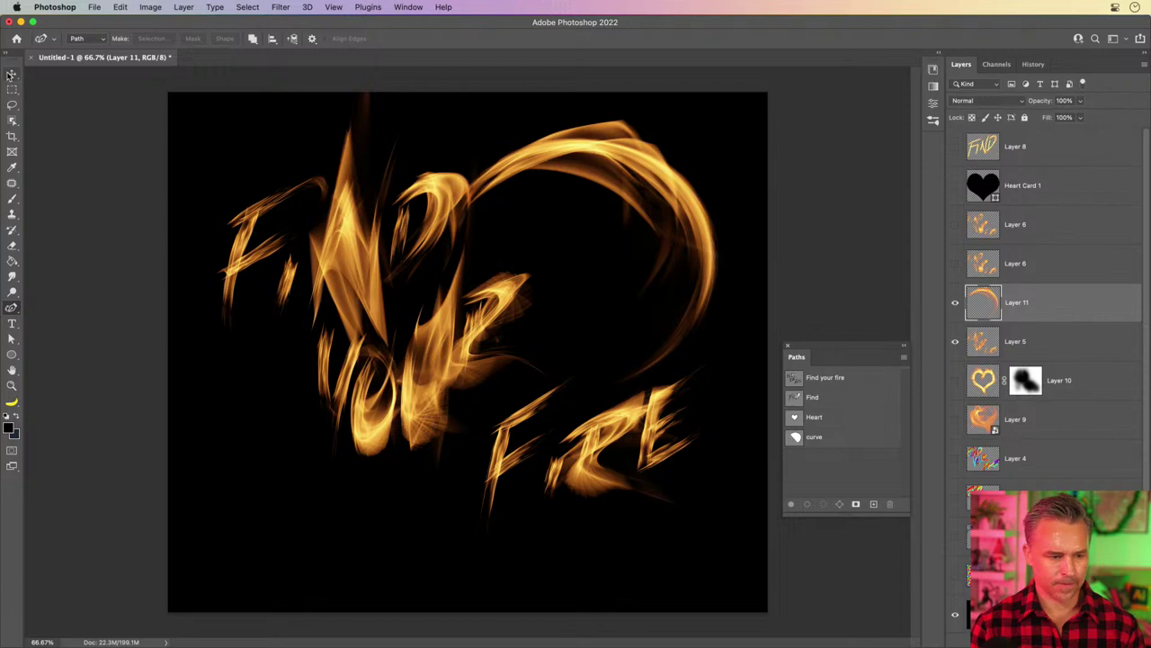
left_click(1040, 352)
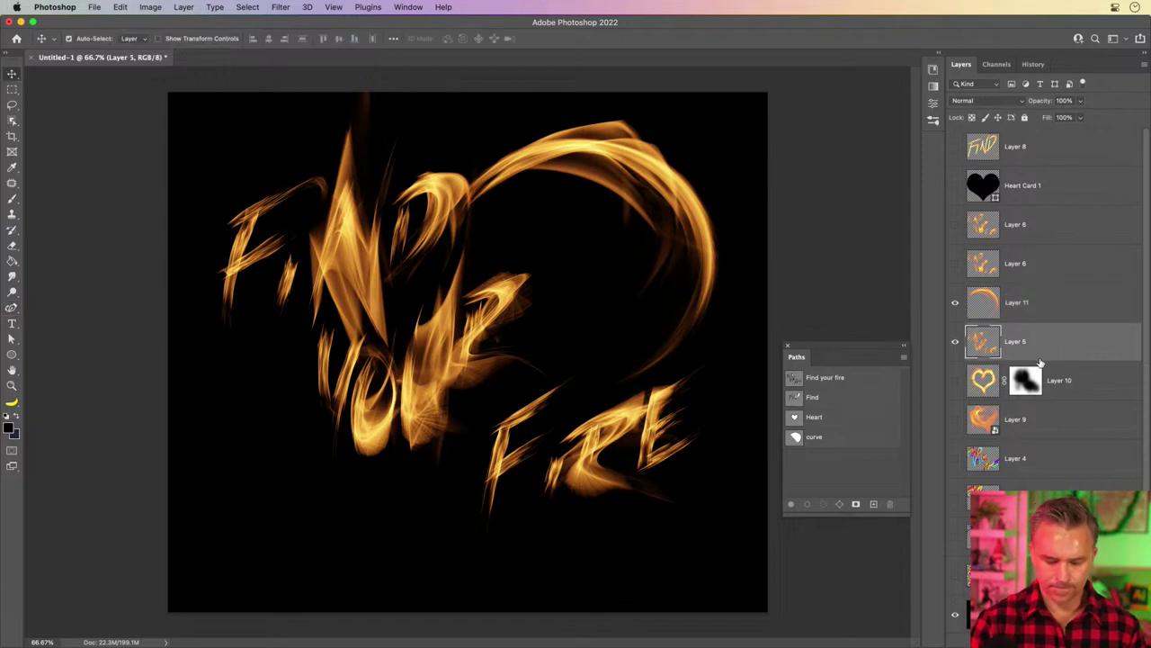
key("ctrl+t")
left_click_drag(215, 92, 281, 149)
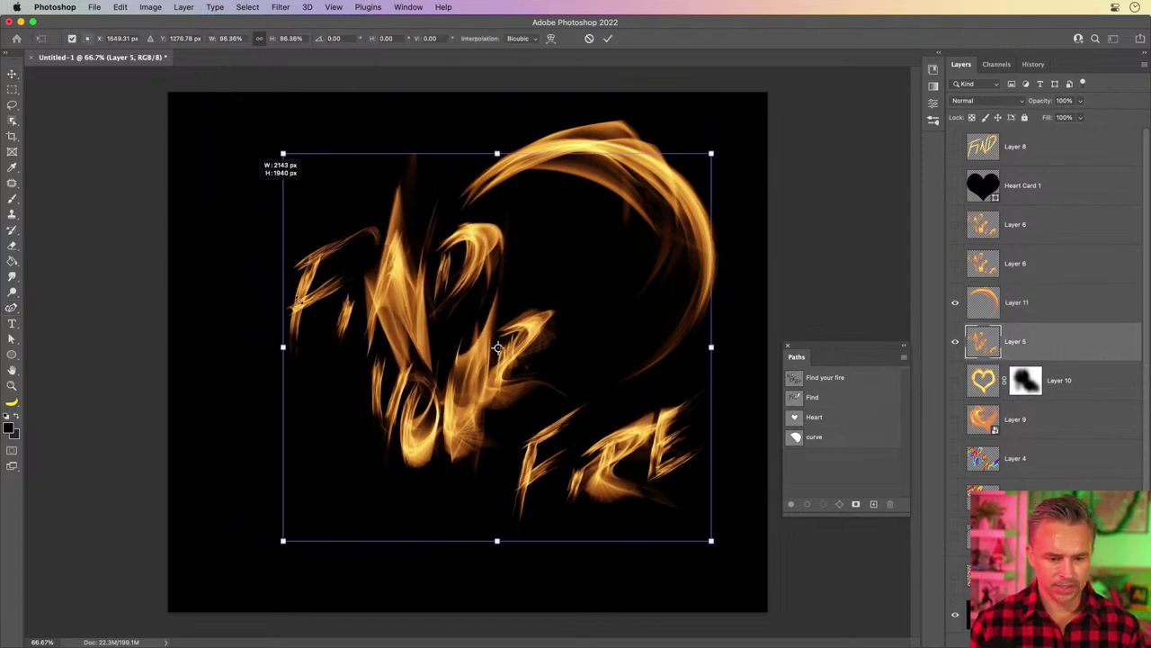
left_click_drag(288, 261, 304, 286)
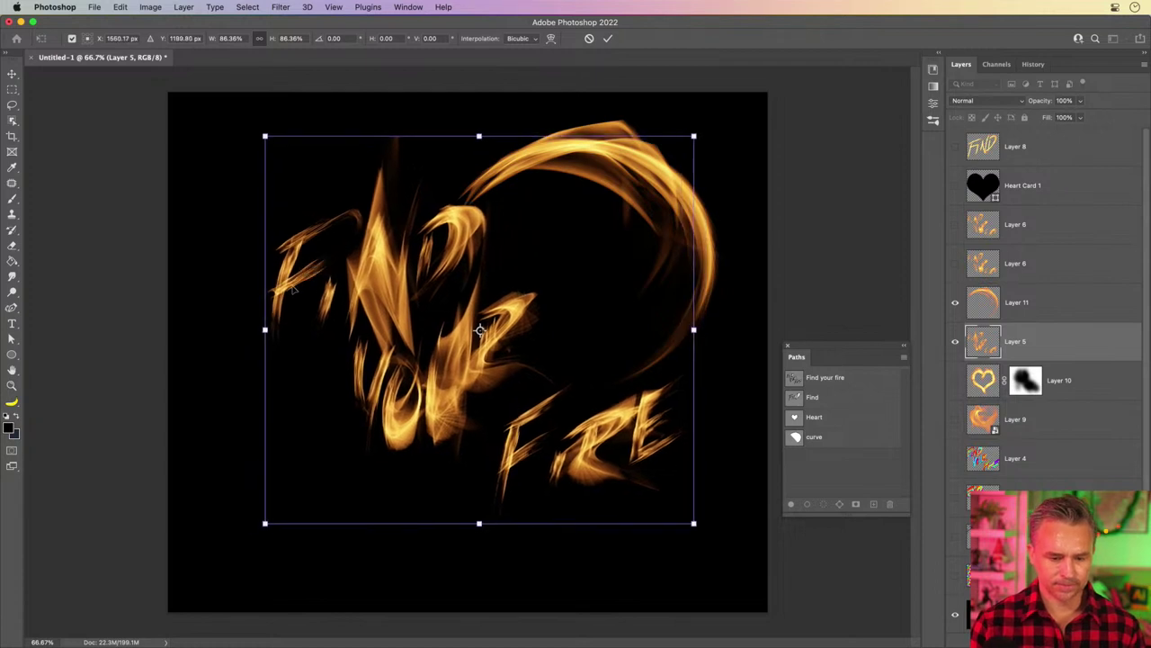
key("Return")
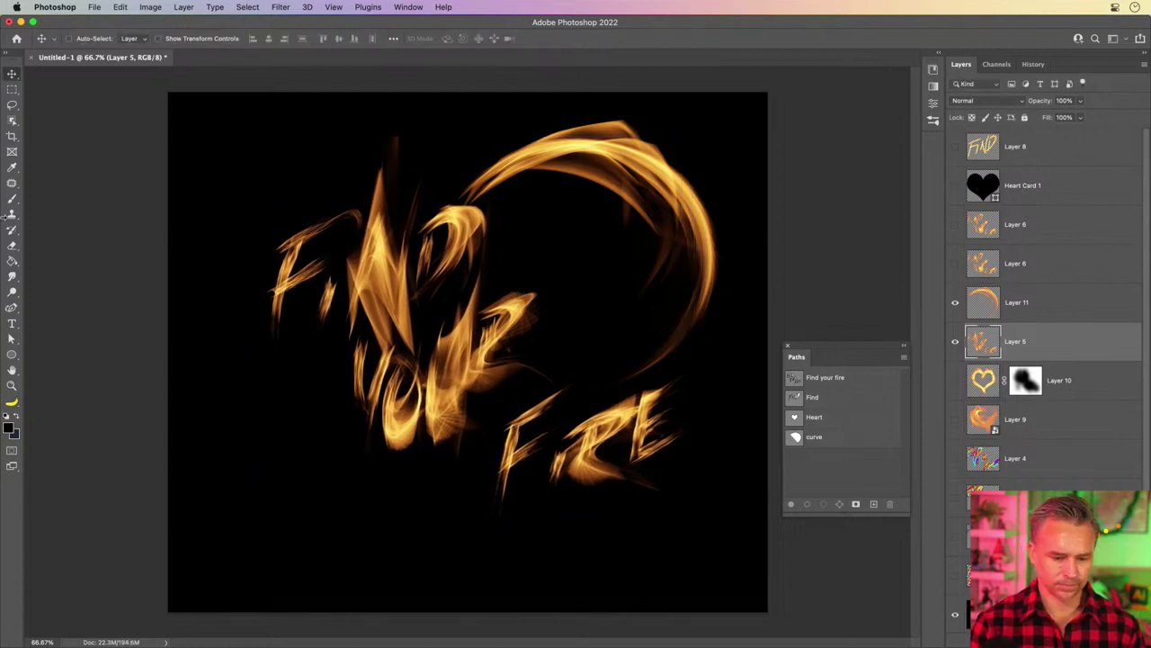
Lasso the word FIRE on Layer 5 and cut it onto its own new layer
left_click(11, 104)
mouse_move(681, 529)
left_mouse_down()
mouse_move(443, 516)
mouse_move(505, 394)
mouse_move(581, 364)
mouse_move(741, 381)
left_mouse_up()
key("Escape")
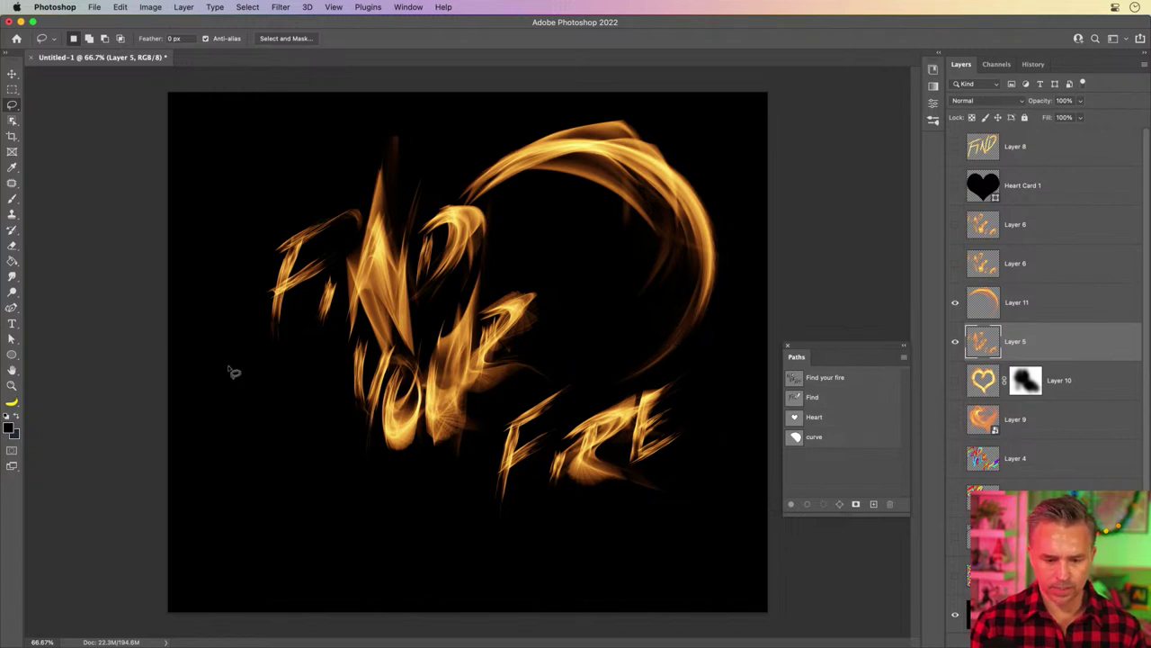
mouse_move(508, 405)
left_mouse_down()
mouse_move(637, 344)
mouse_move(730, 371)
mouse_move(630, 529)
mouse_move(501, 546)
mouse_move(476, 527)
mouse_move(481, 478)
left_mouse_up()
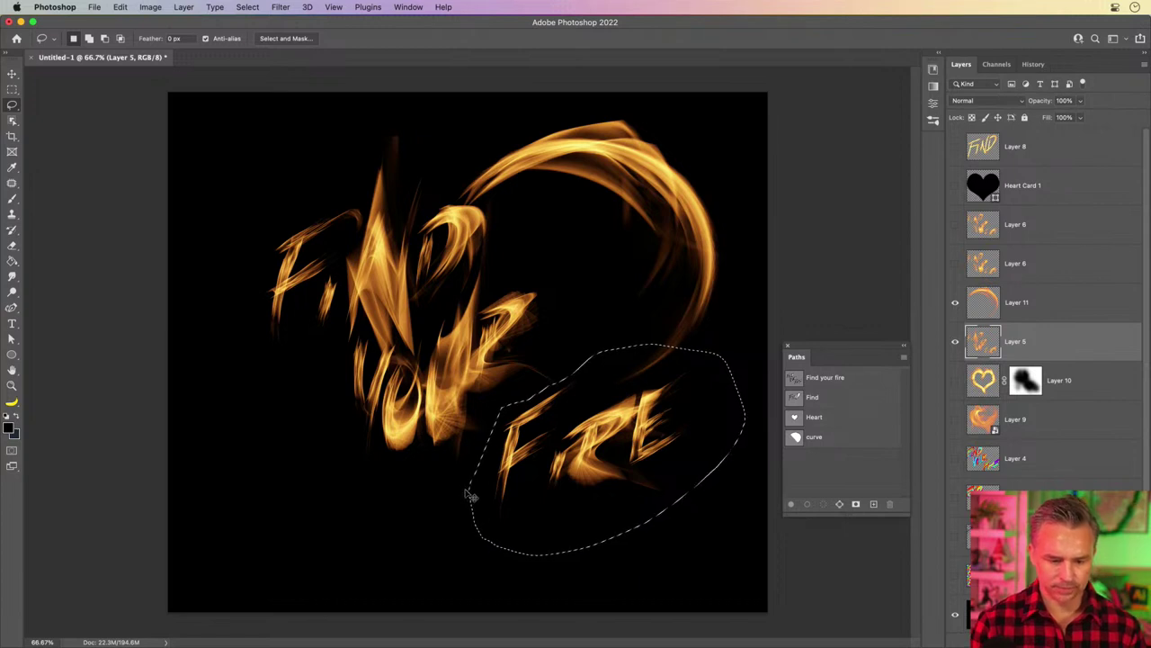
key("super+x")
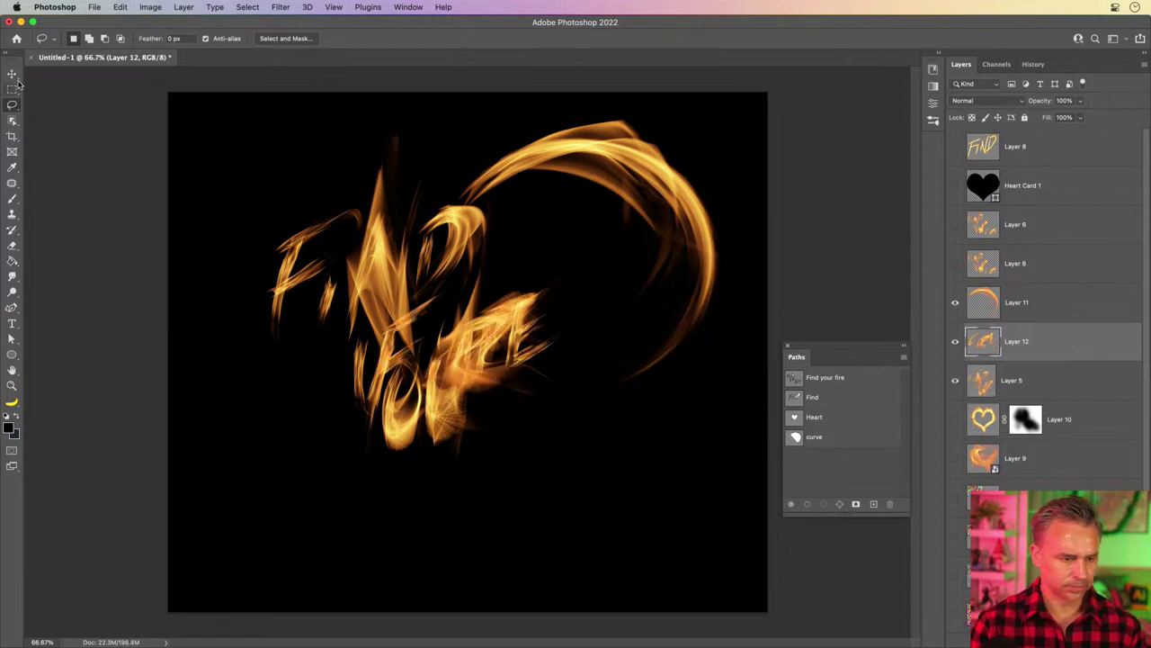
Move the word FIRE below YOUR, enlarge it slightly and position it beneath the end of the flame arc
left_click(11, 73)
left_click_drag(431, 377, 486, 475)
key("super+t")
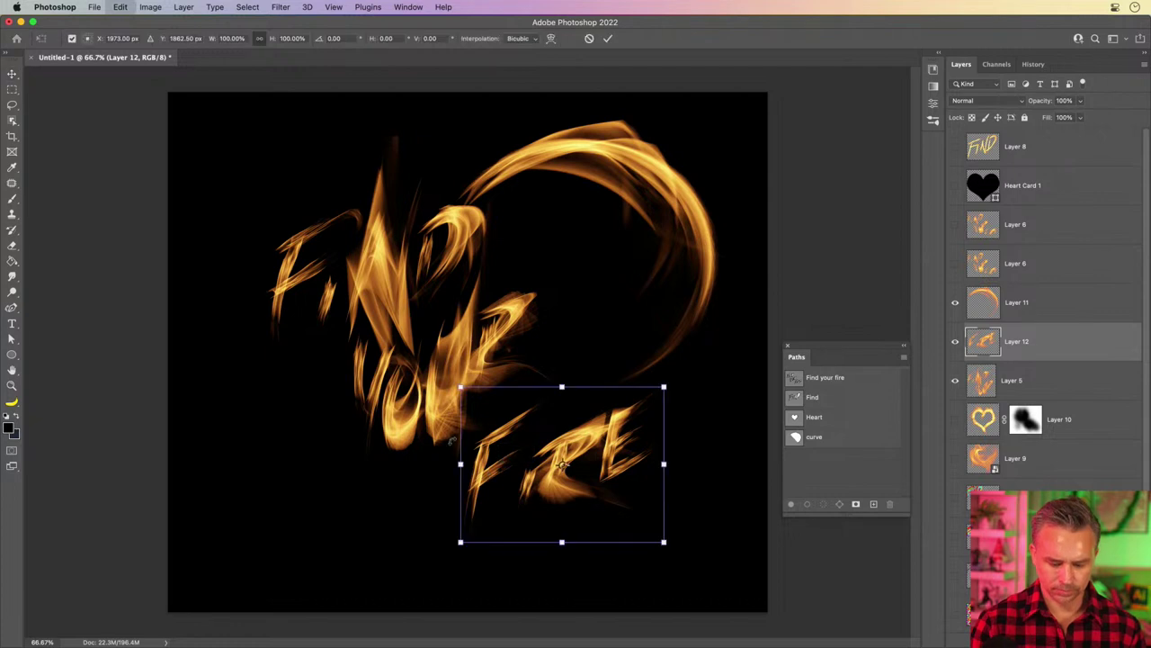
left_click_drag(461, 387, 419, 355)
left_click_drag(458, 454, 506, 444)
key("Return")
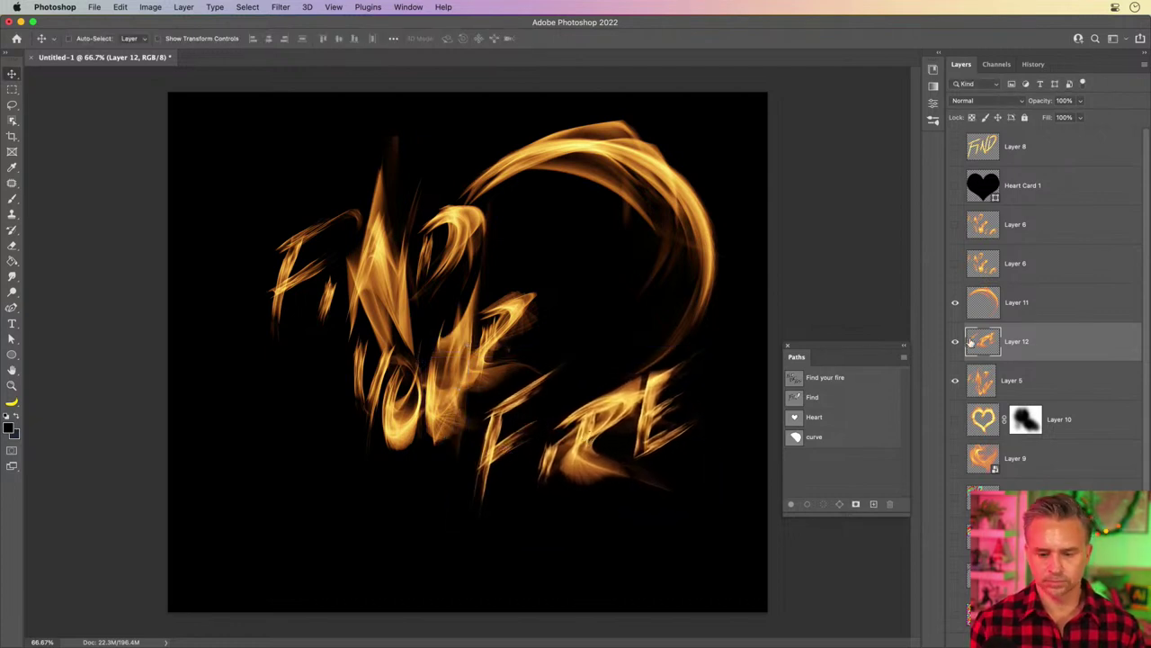
Hide Layers 11, 12 and 5, display the curve path, and add a new layer above Layer 11
left_click(1026, 303)
left_click_drag(956, 304, 957, 387)
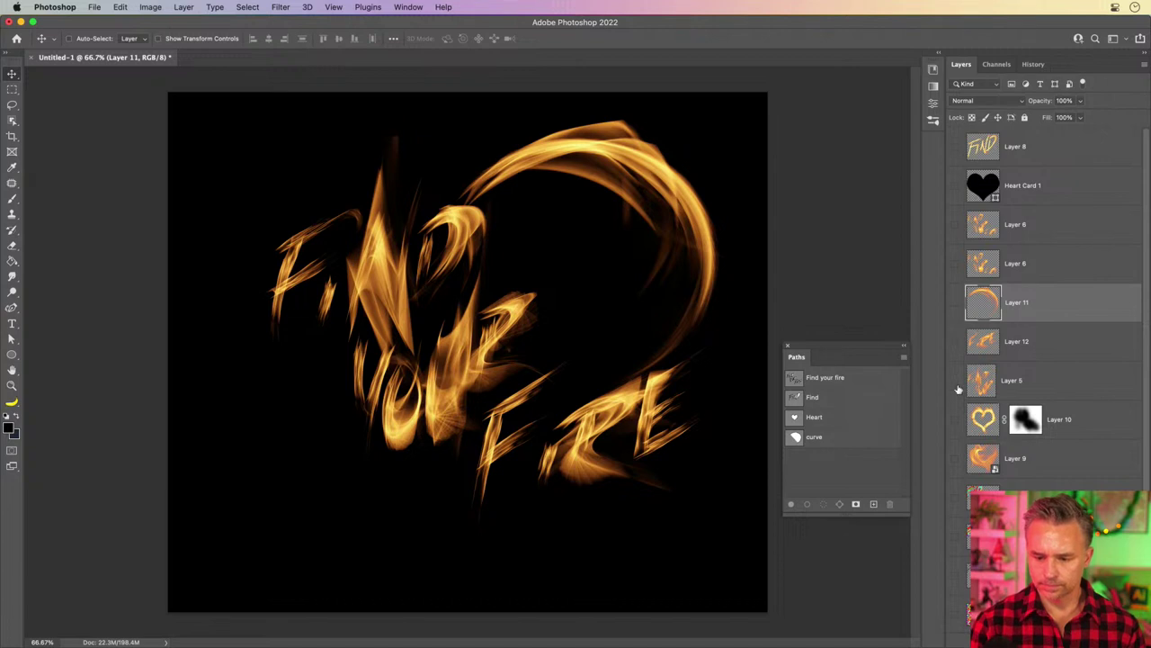
left_click(791, 437)
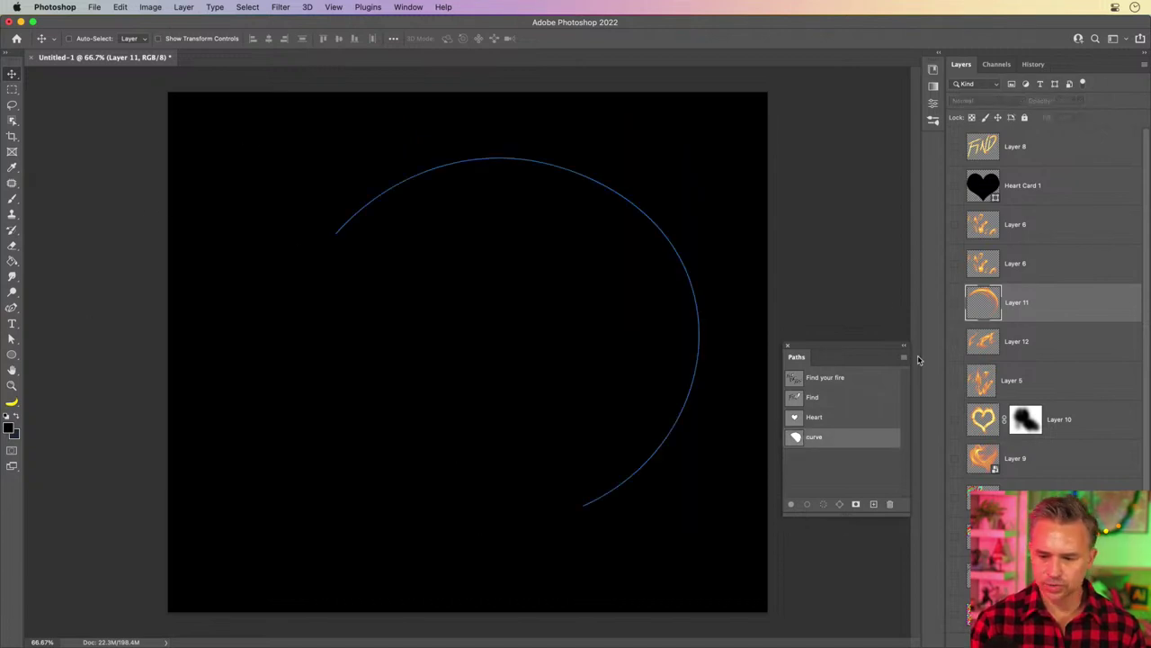
key("super+alt+shift+n")
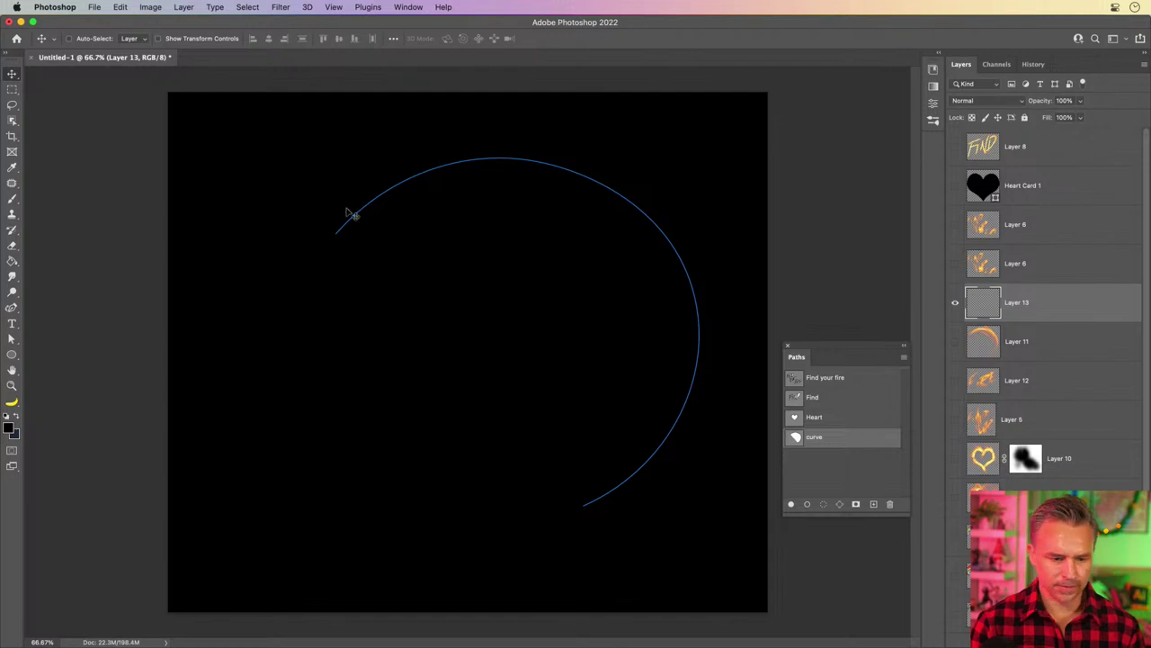
Draw a second curve down the canvas's left side within the curve path, select all its anchor points, and deselect the path
left_click(11, 307)
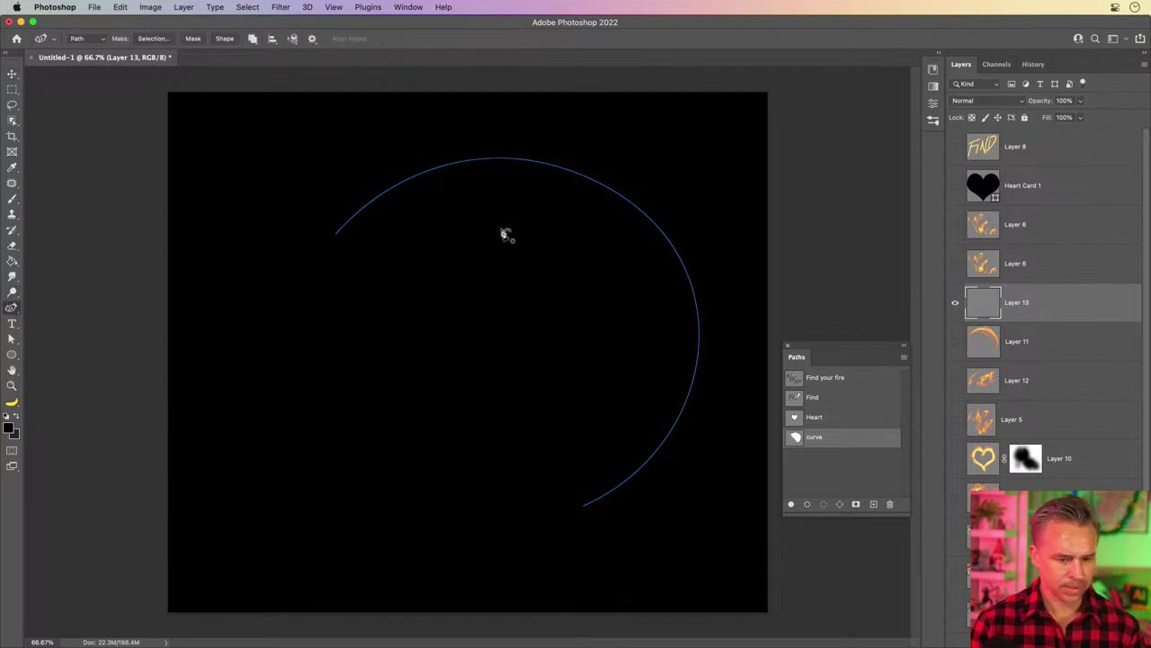
left_click_drag(476, 221, 283, 168)
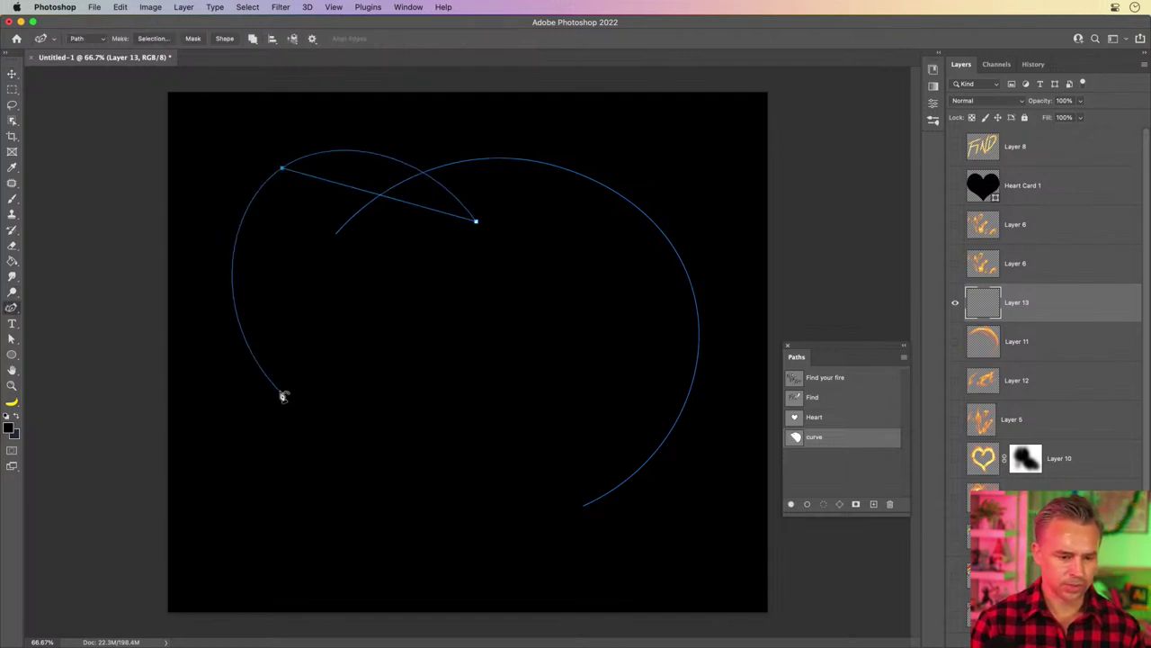
left_click_drag(282, 390, 403, 522)
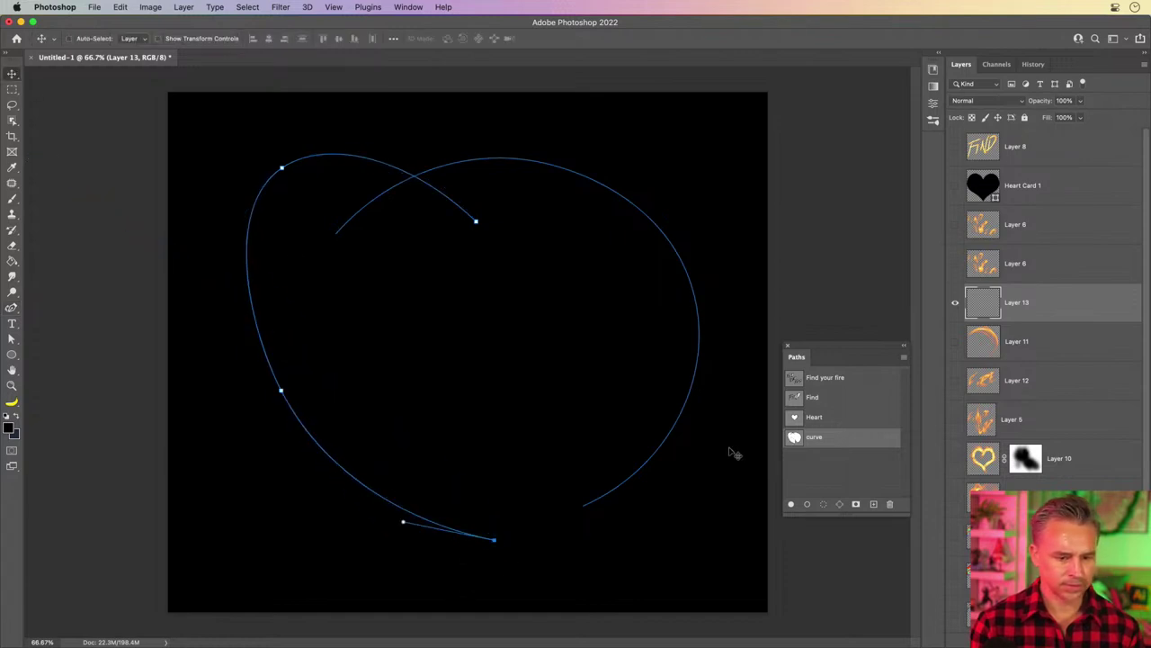
left_click(12, 339)
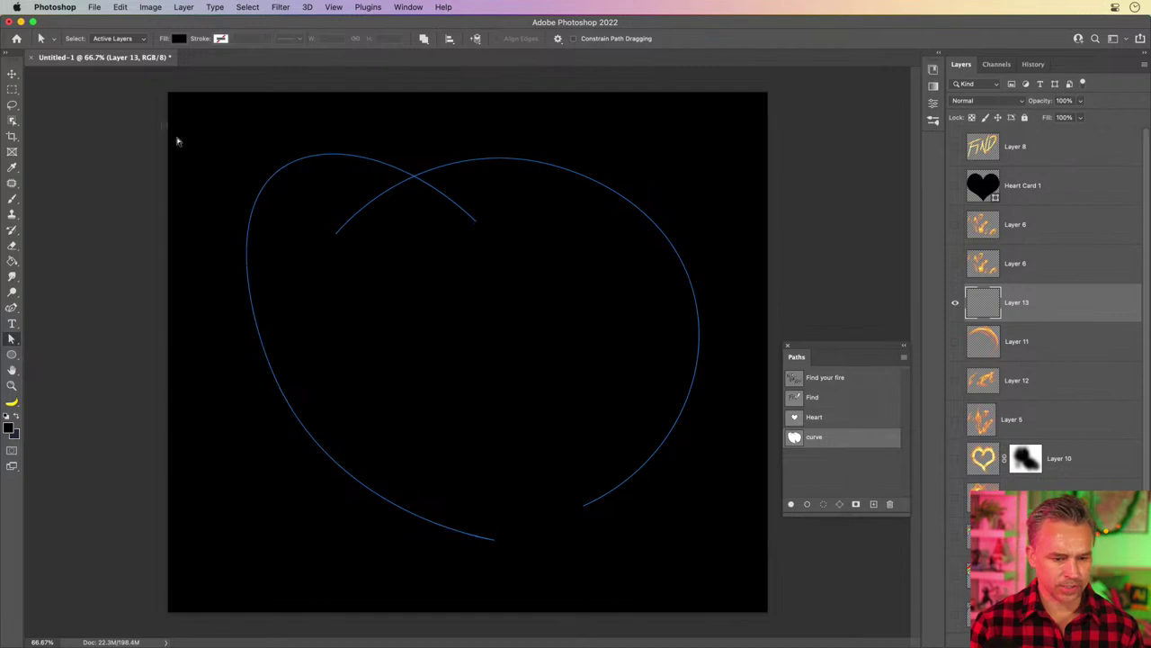
left_click_drag(173, 136, 586, 587)
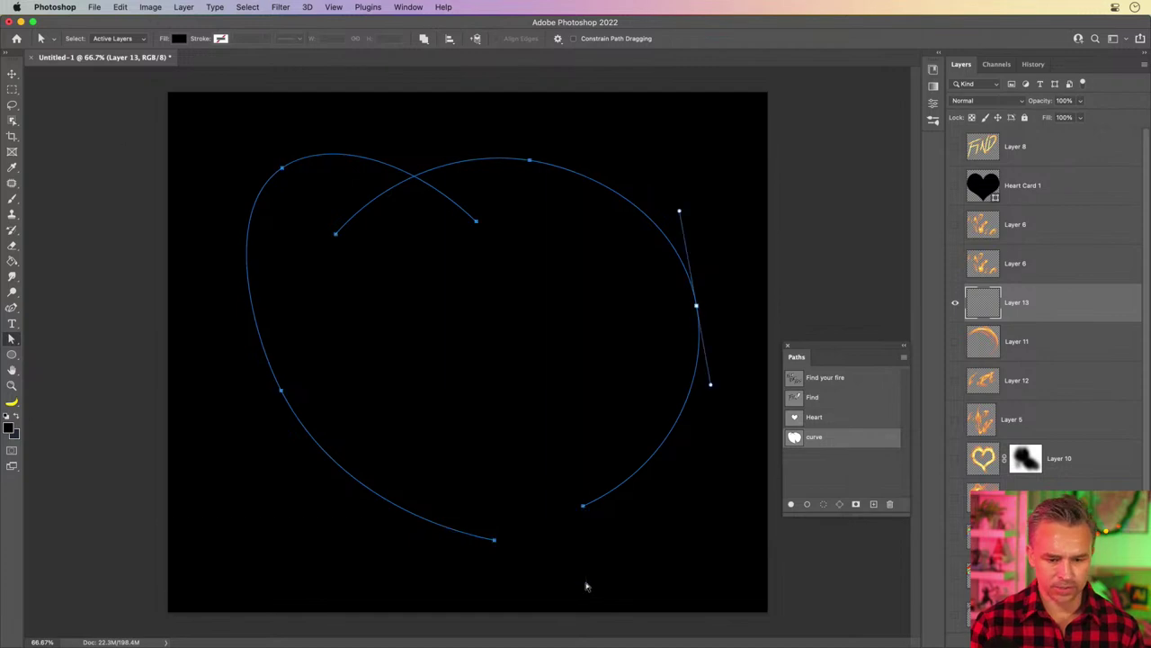
left_click(845, 457)
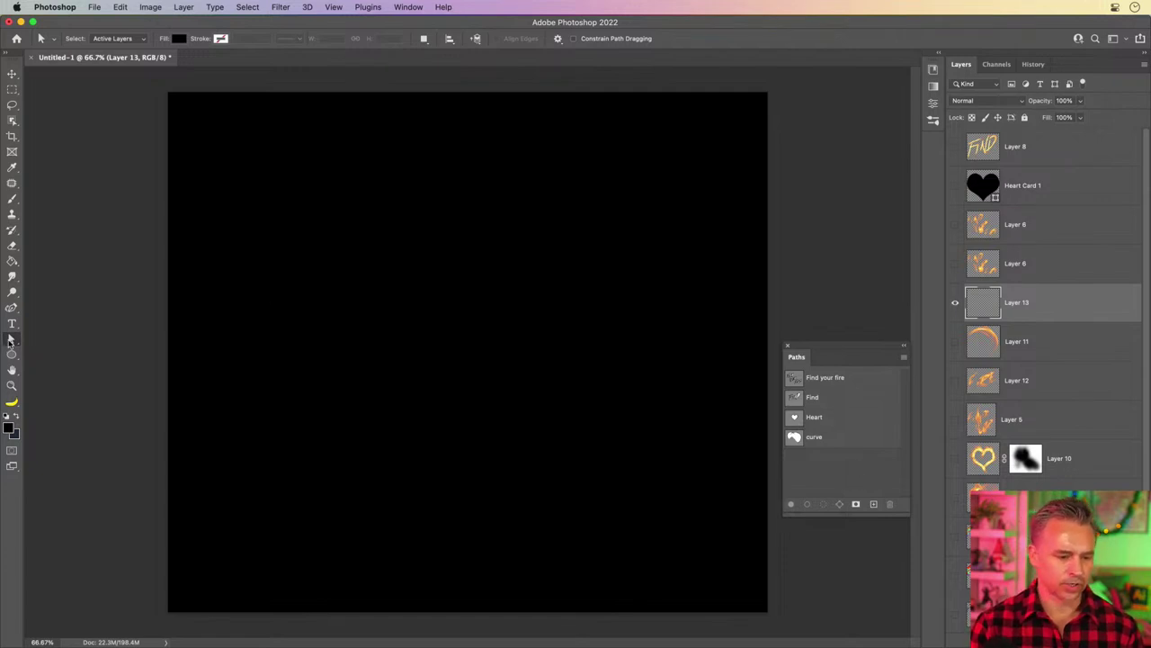
Draw a separate open curve with the Curvature Pen, arching from upper centre around the canvas's left side to lower centre
left_click(11, 307)
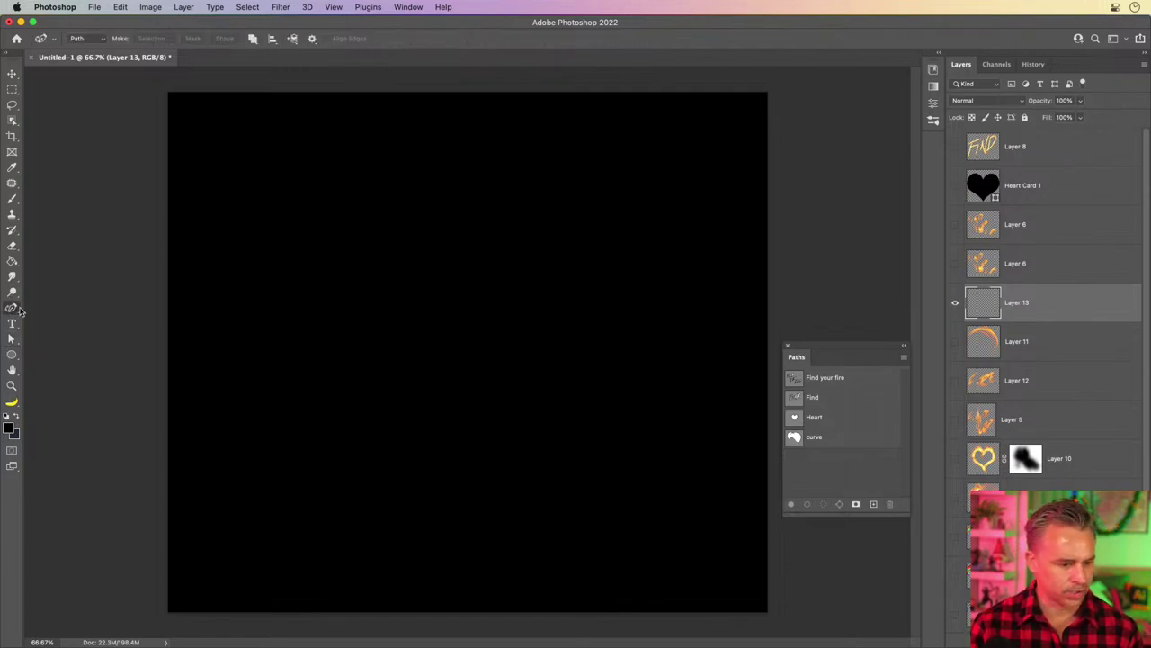
left_click(471, 215)
left_click_drag(315, 156, 289, 202)
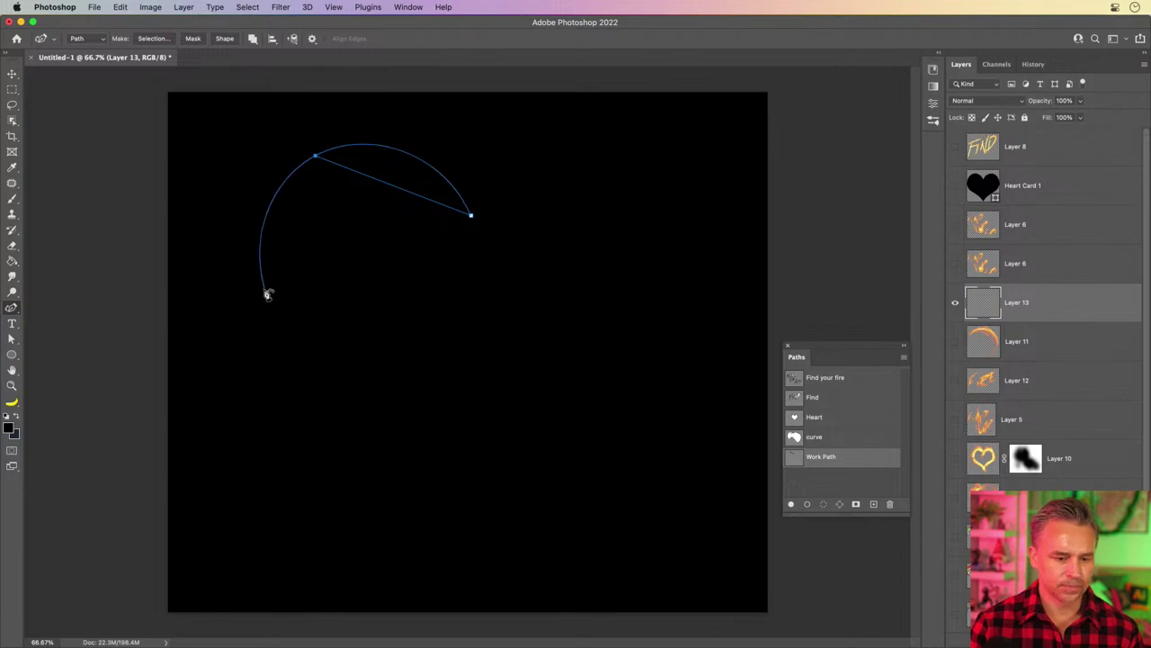
left_click_drag(272, 295, 293, 351)
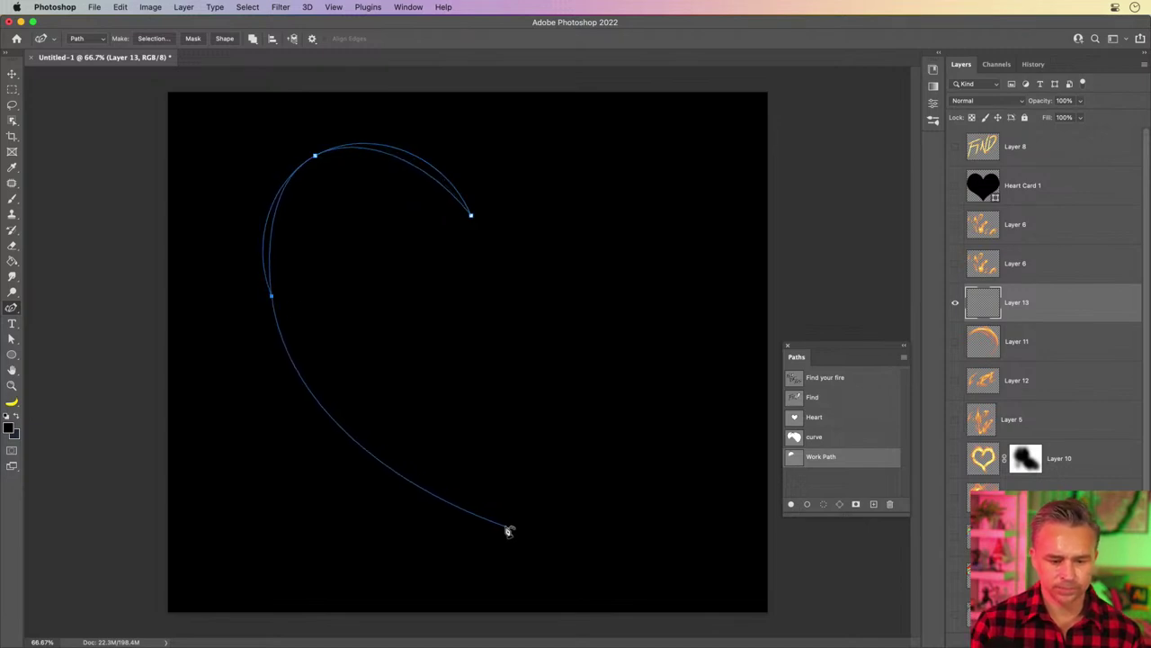
left_click(502, 521)
left_click_drag(503, 522, 635, 524)
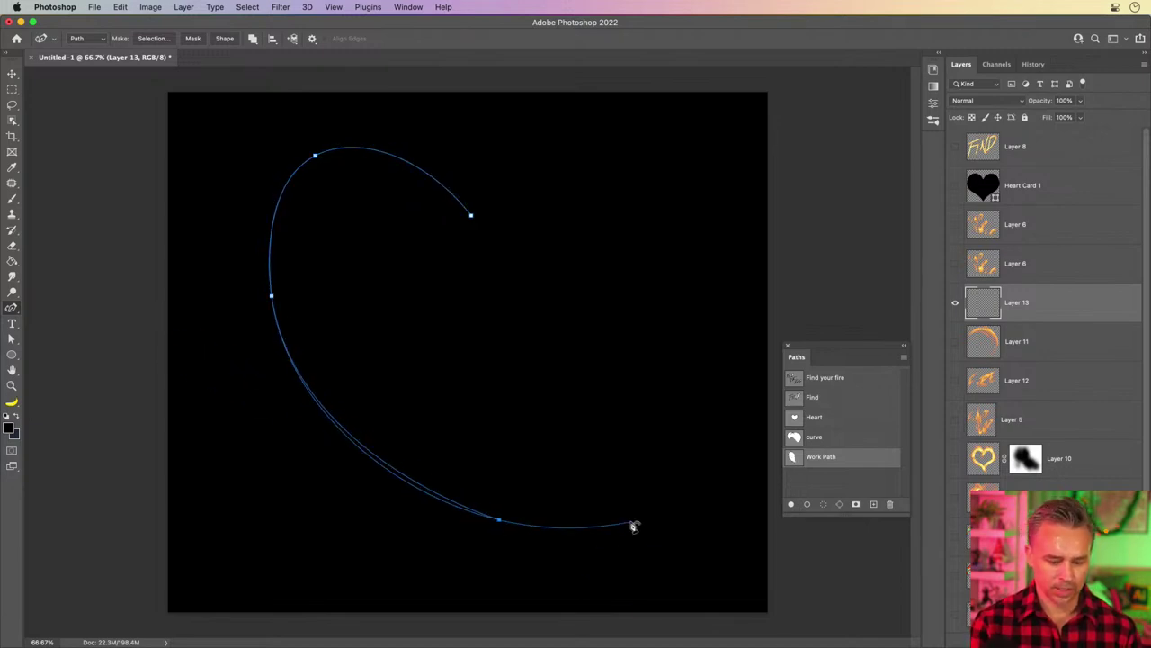
key("Escape")
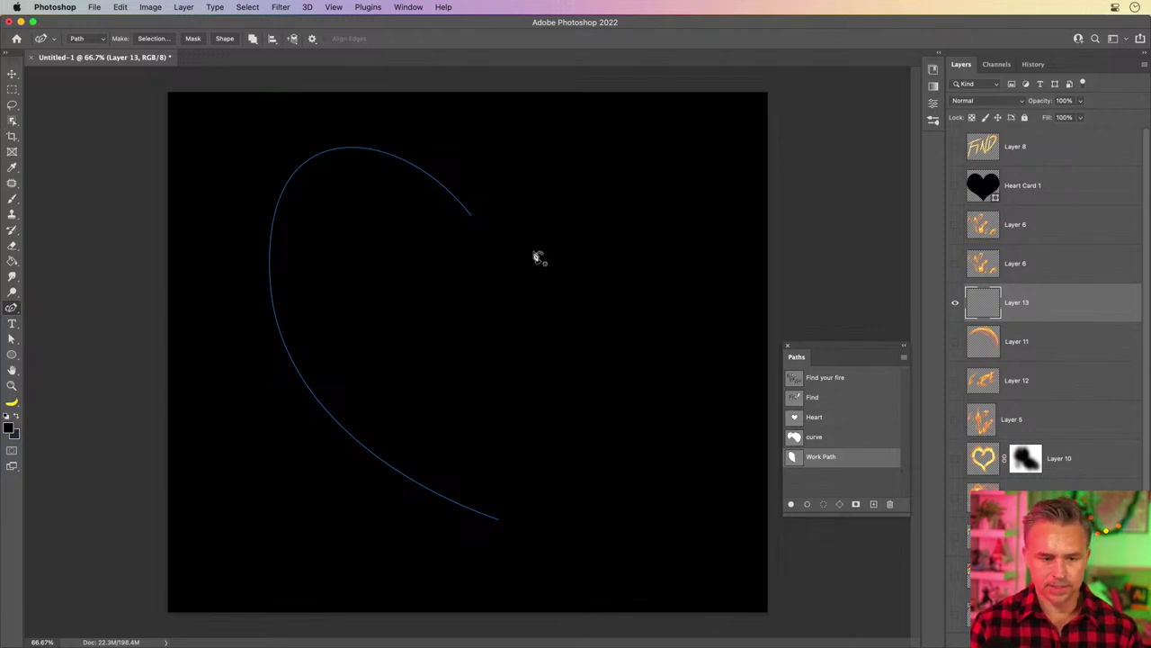
Save the work path as curve2
left_click(904, 361)
left_click(878, 364)
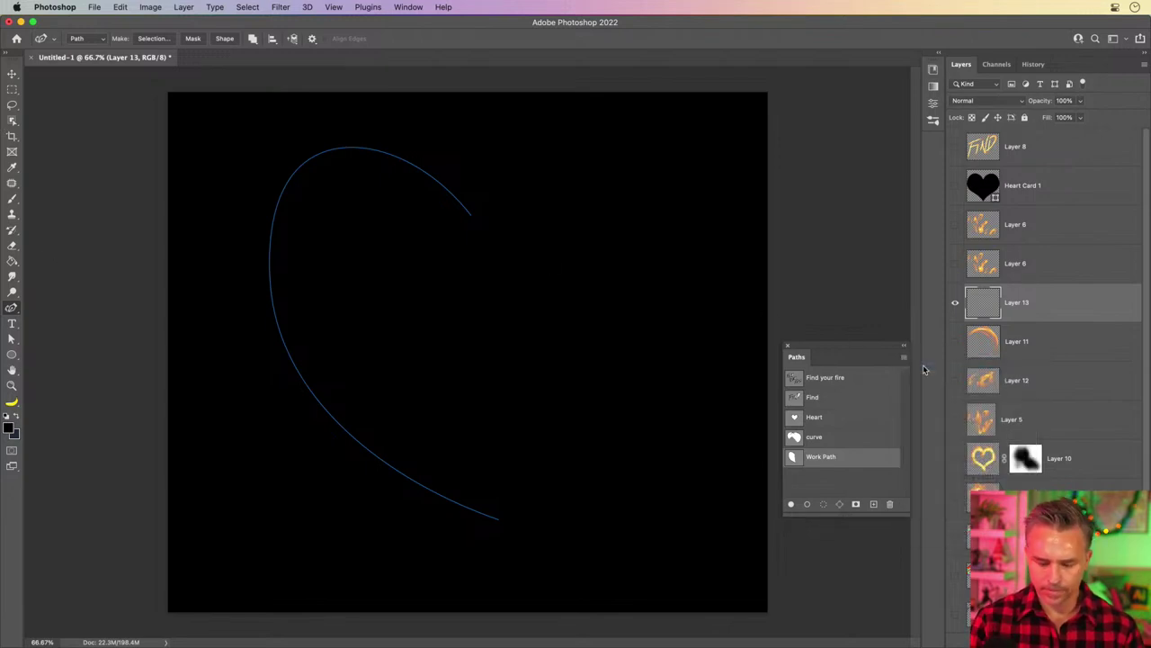
type("curve2")
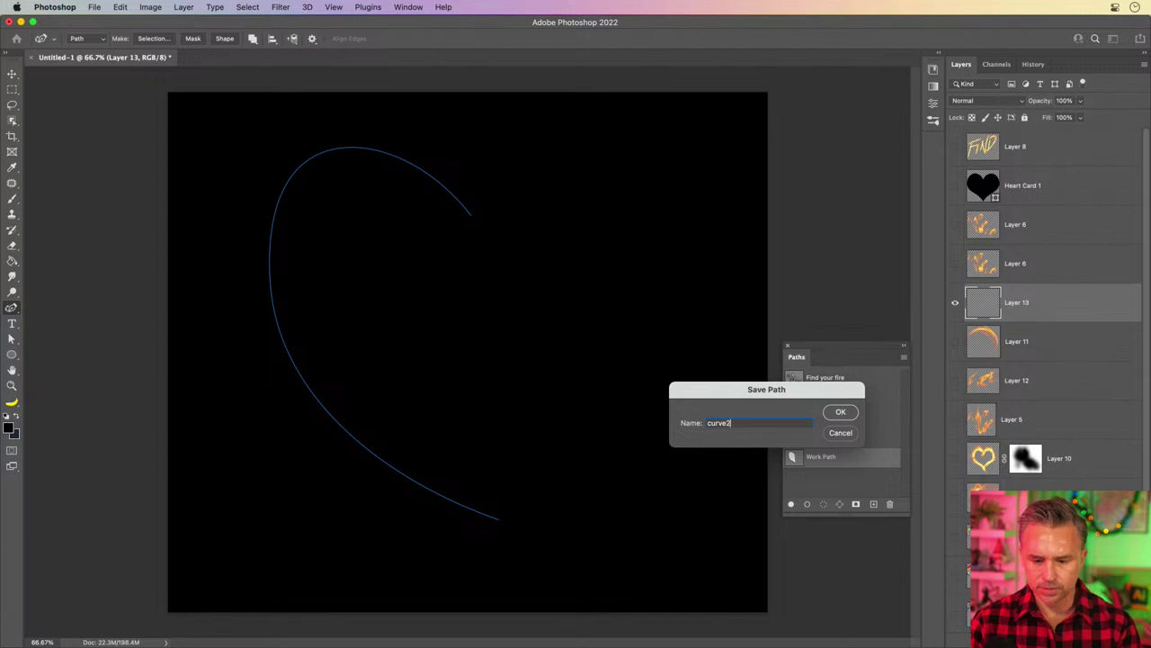
key("Return")
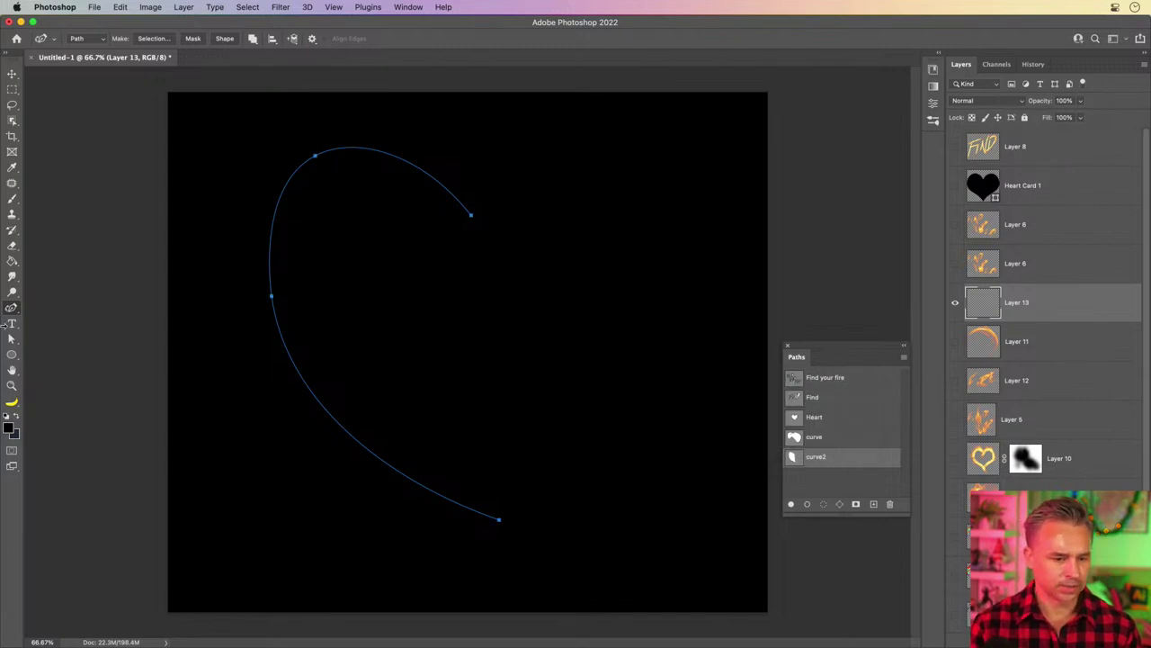
Try the last-used Flame filter along the curve2 path on Layer 13, and undo it
left_click(279, 7)
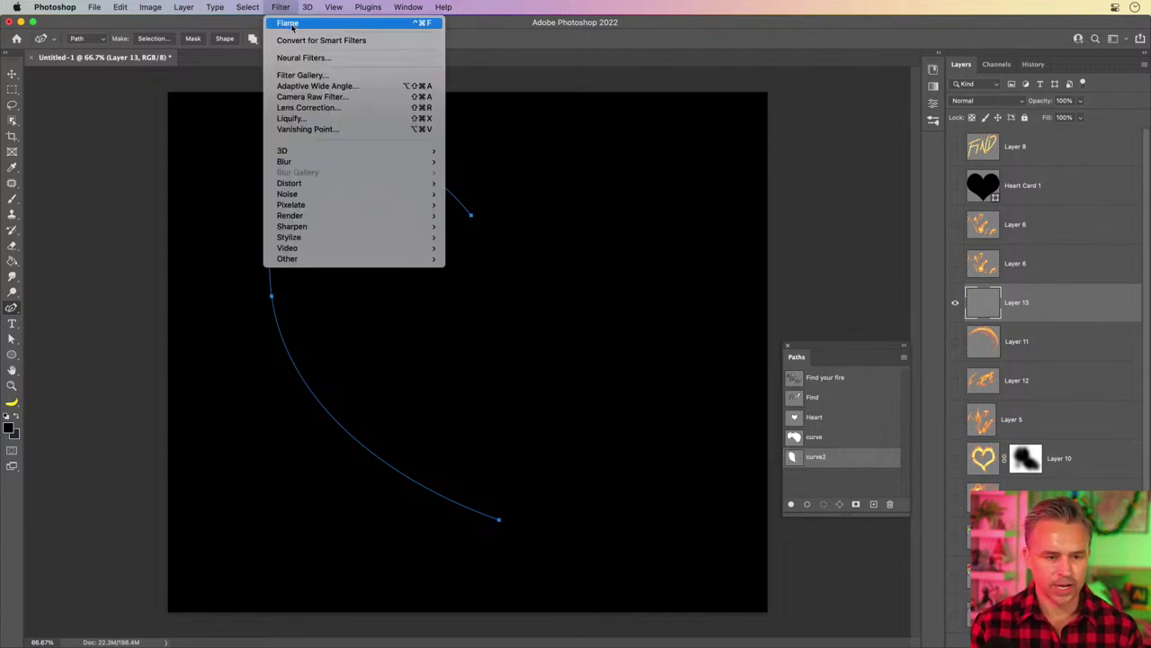
left_click(289, 23)
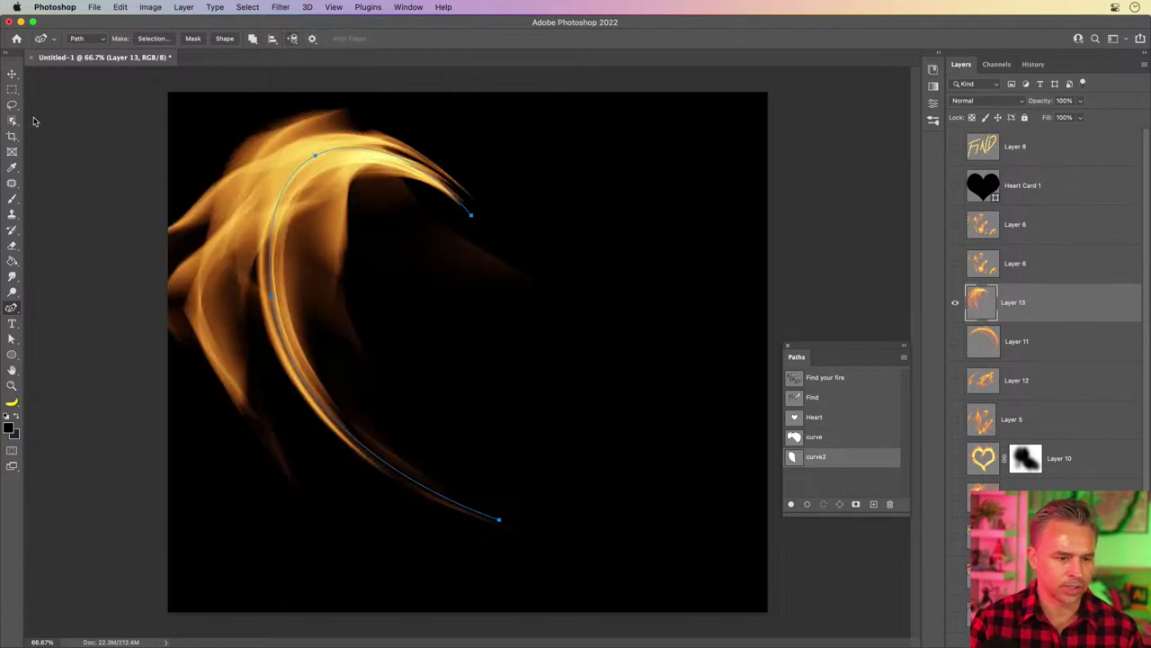
key("super+z")
Scale the curve2 path to 79.13% and move it toward the middle of the canvas
left_click(12, 74)
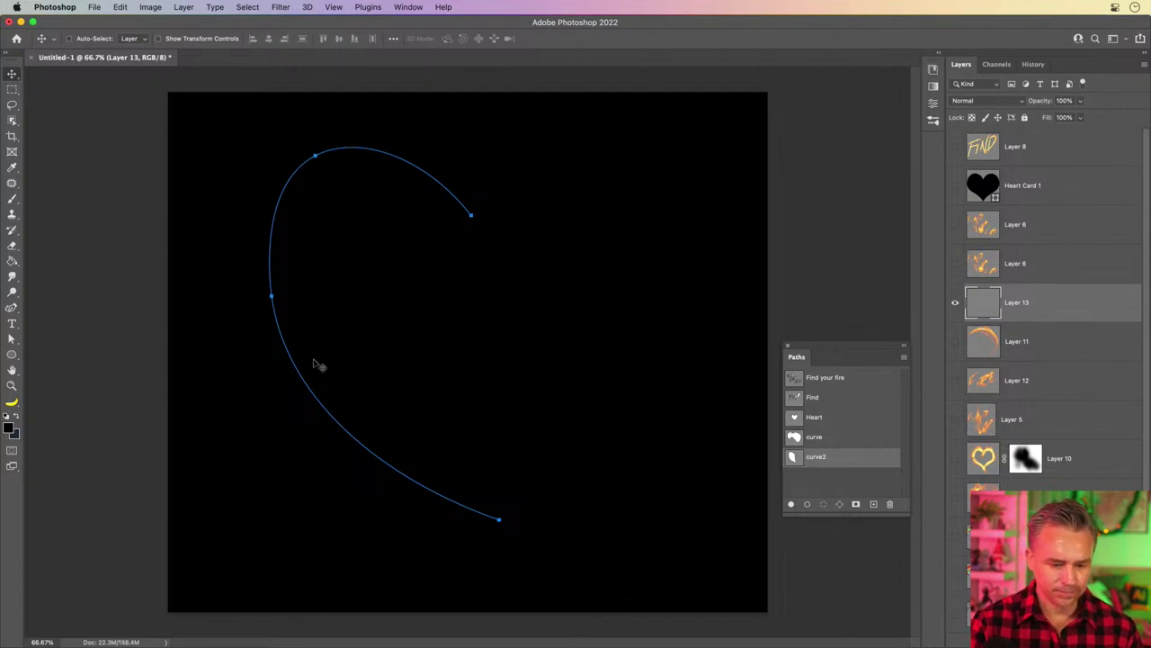
key("super+t")
left_click_drag(271, 149, 320, 225)
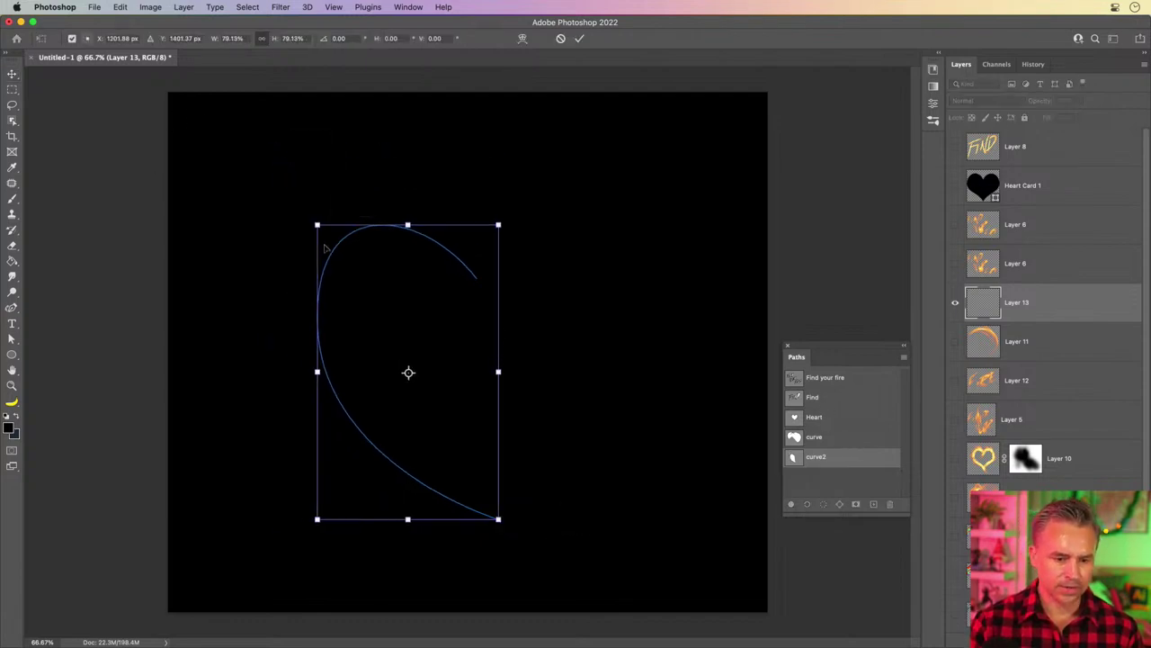
left_click_drag(350, 282, 418, 279)
key("Return")
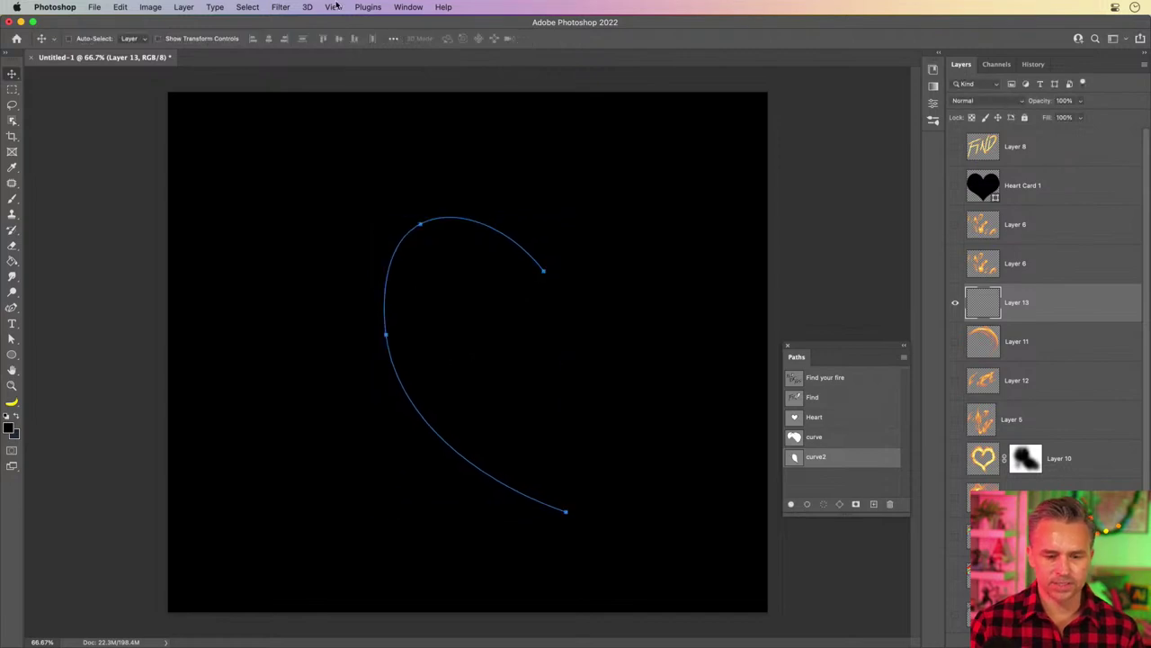
Render a flame along the resized curve2 path on Layer 13 with the last-used Flame filter, and deselect the path
left_click(282, 7)
left_click(284, 24)
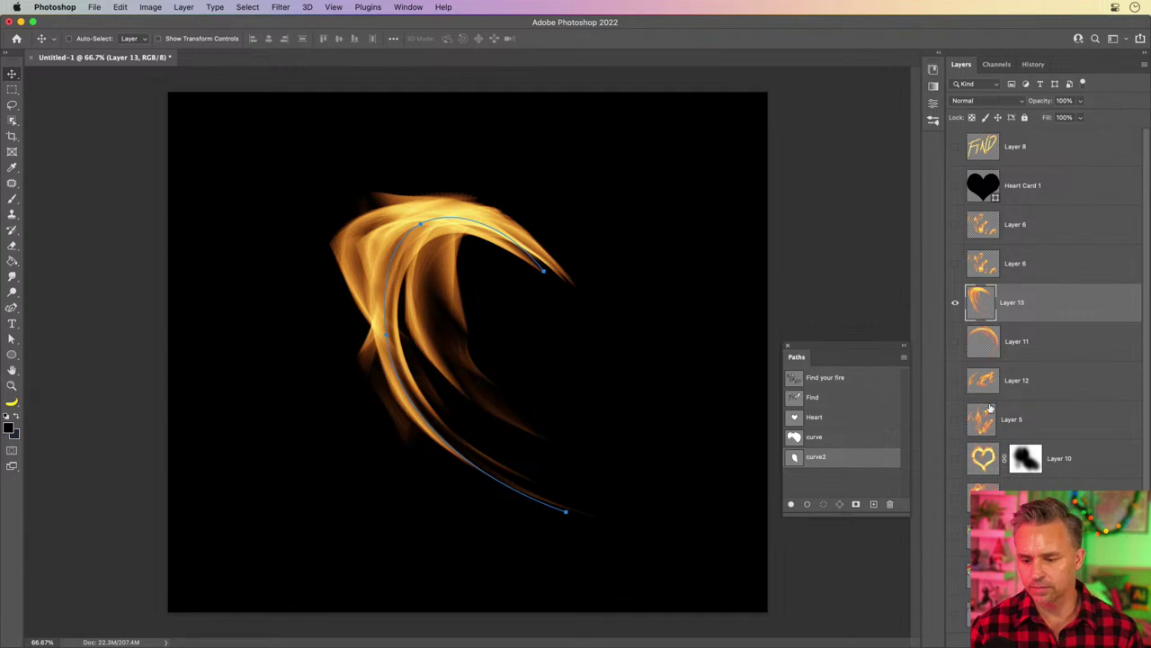
left_click(875, 486)
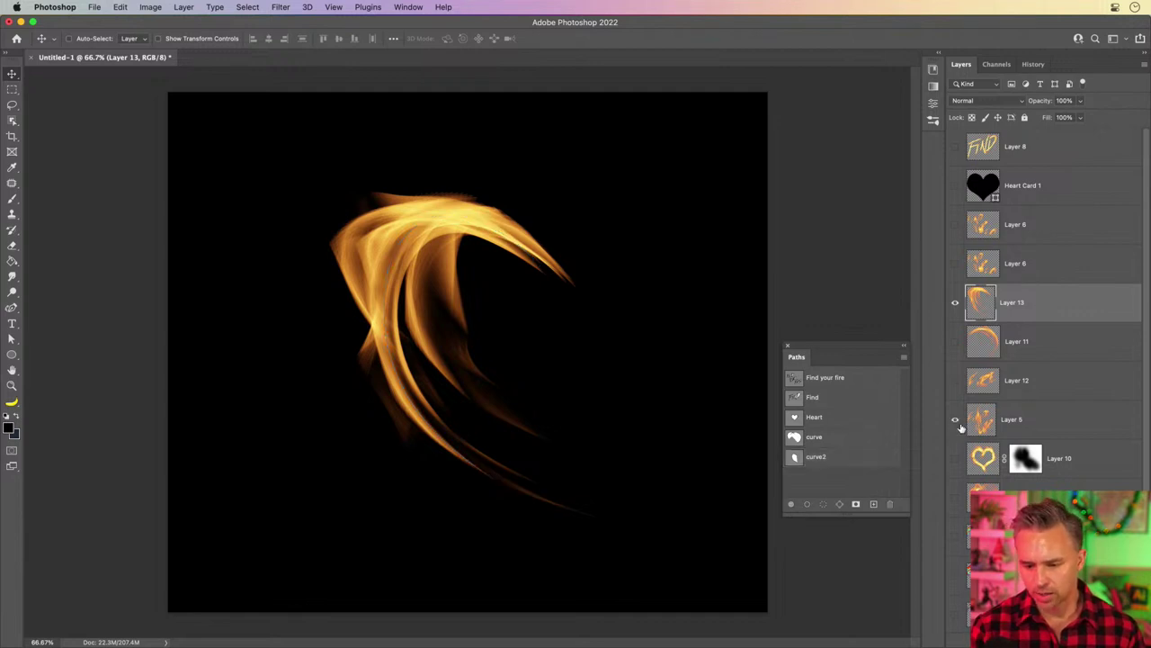
Show Layer 5, move the Layer 13 flame to the upper left around FIND, and show Layers 12 and 11
left_click(956, 419)
left_click(1001, 427)
left_click(1030, 306)
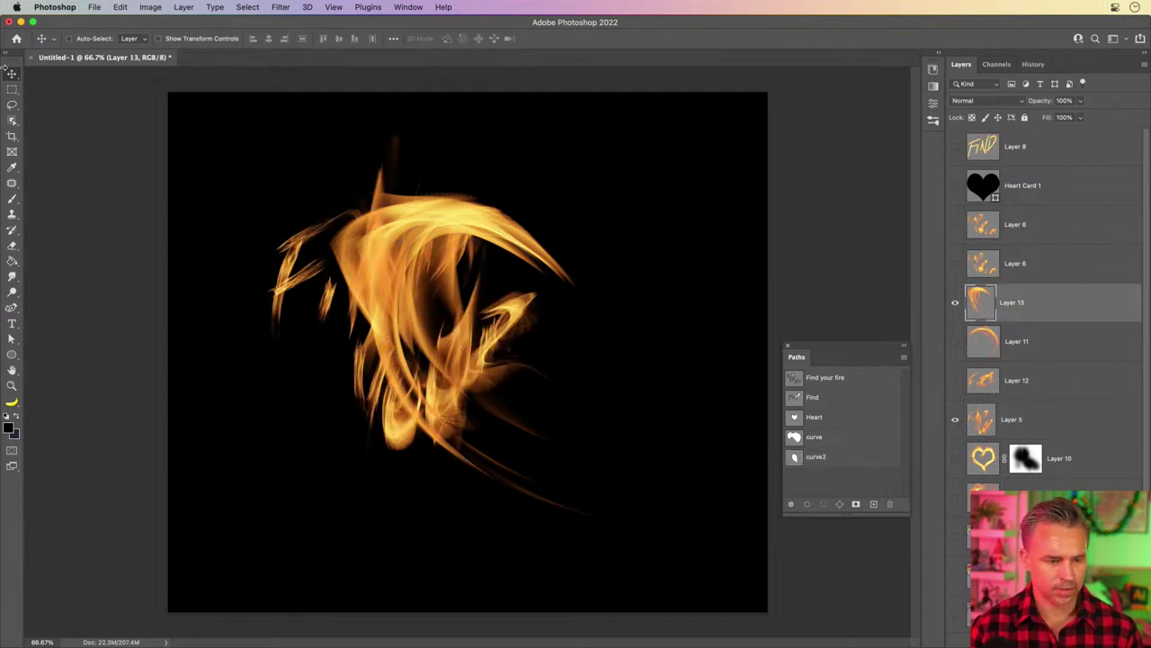
left_click_drag(290, 218, 188, 169)
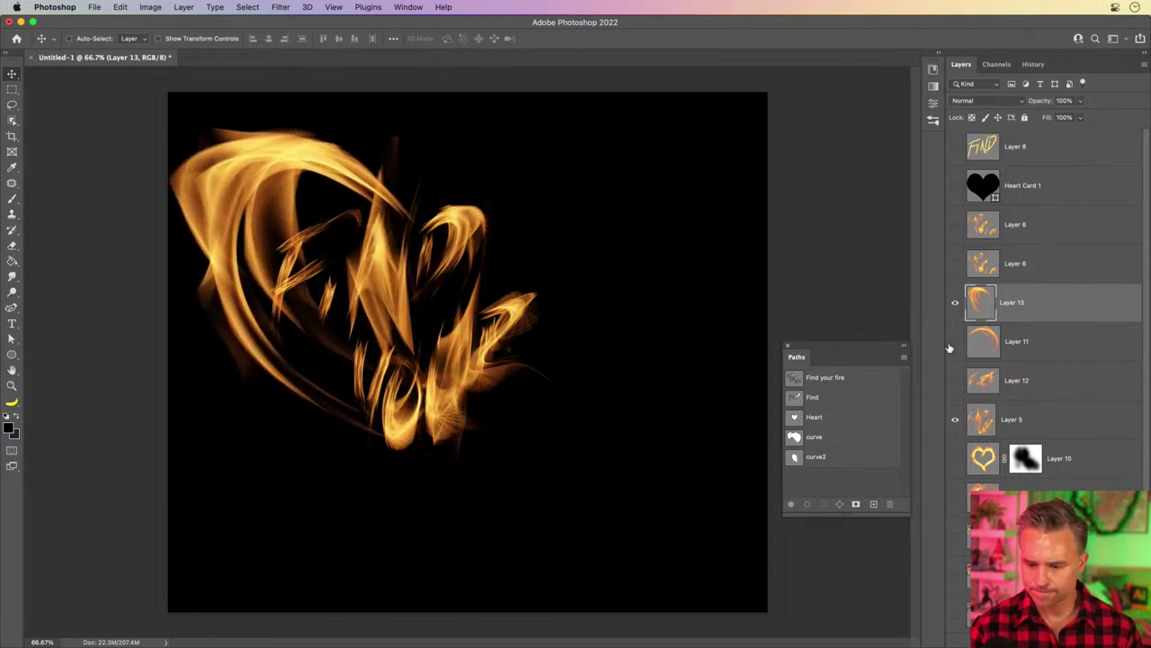
left_click(954, 381)
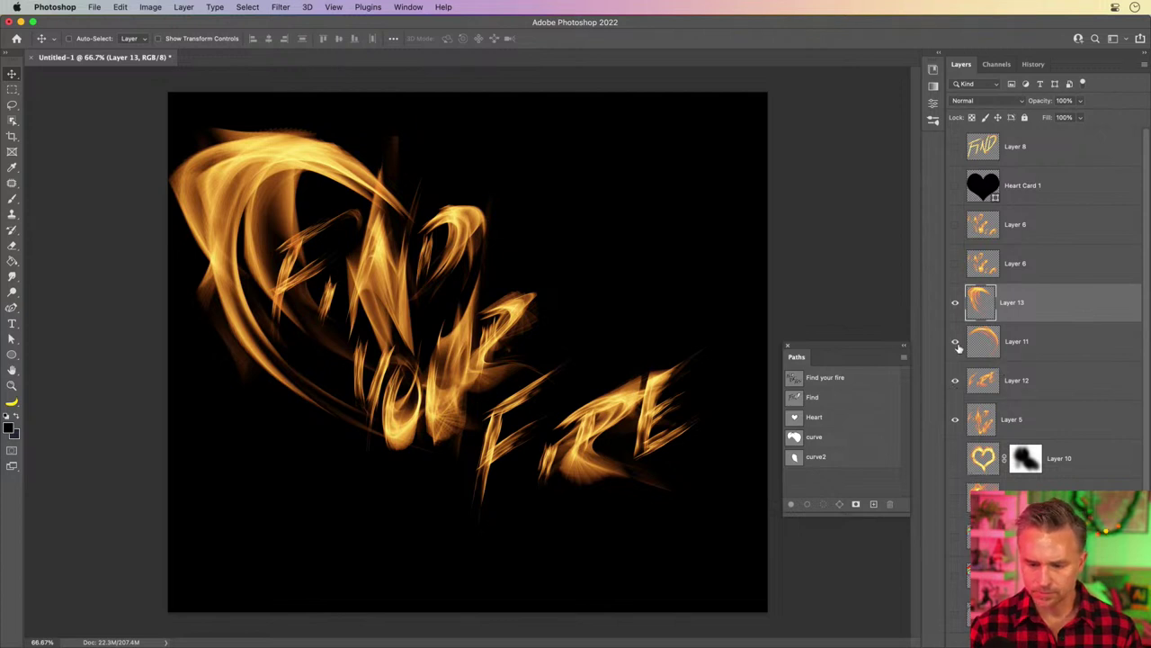
left_click(956, 342)
Hide the curved flames on Layers 11 and 13, and add a new layer directly above Layer 11
left_click(1016, 342)
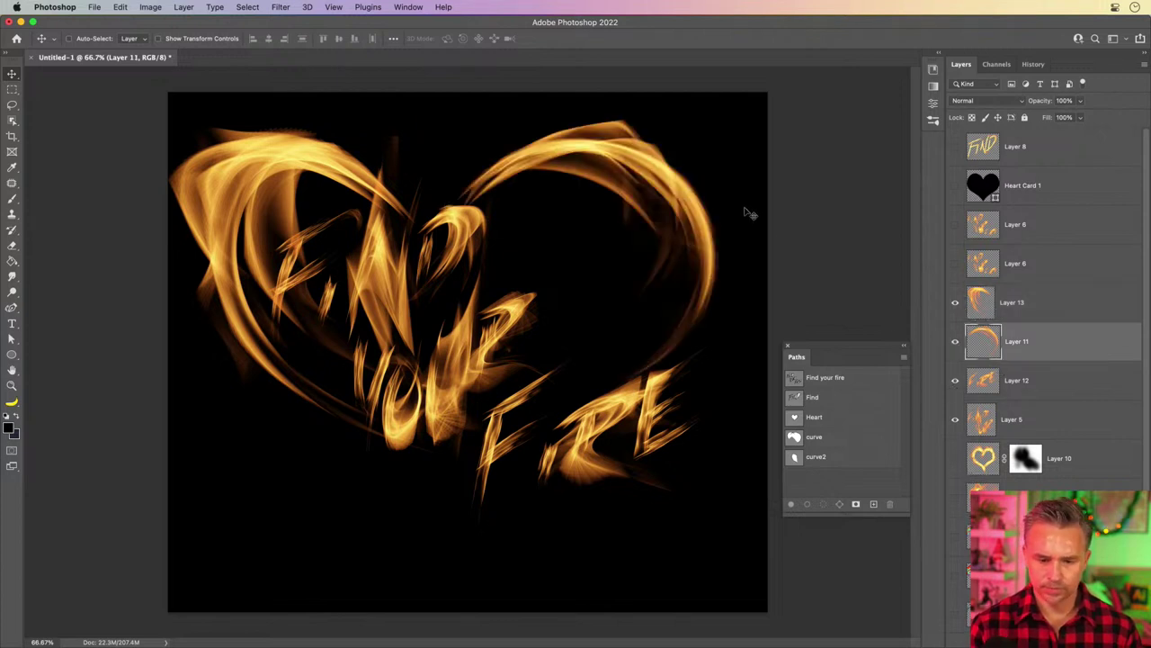
left_click(956, 340)
key("super+shift+alt+n")
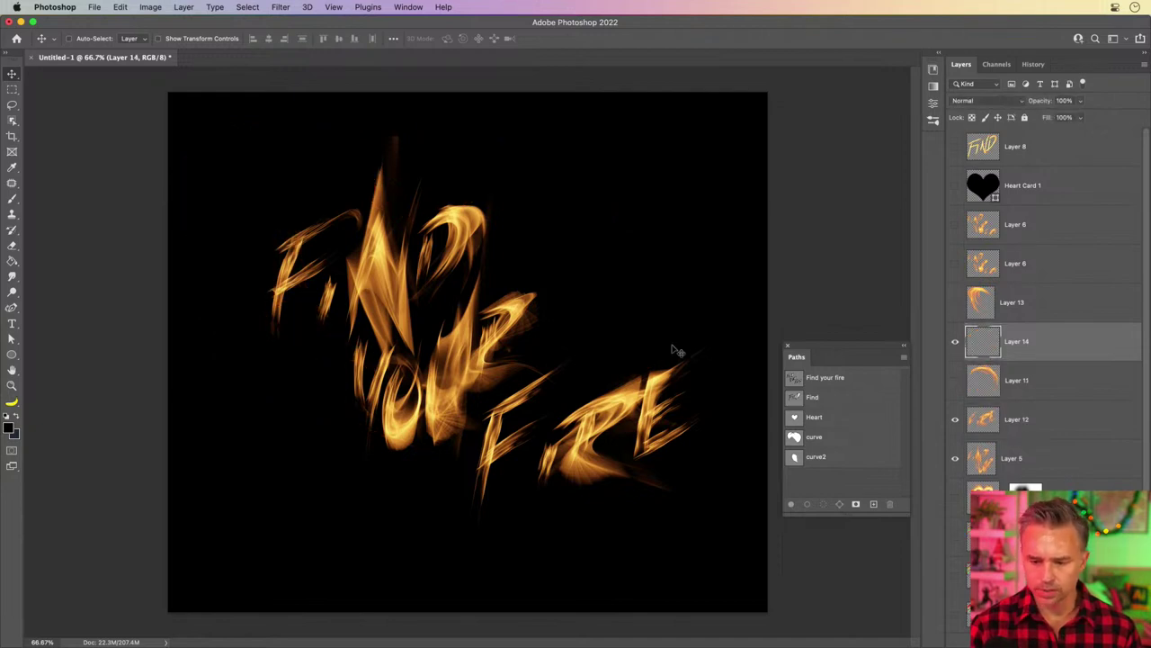
Hide the lettering on Layers 12 and 5, and draw an open V-shaped path across the canvas centre with the Pen tool
left_click(9, 309)
left_click_drag(9, 310, 29, 308)
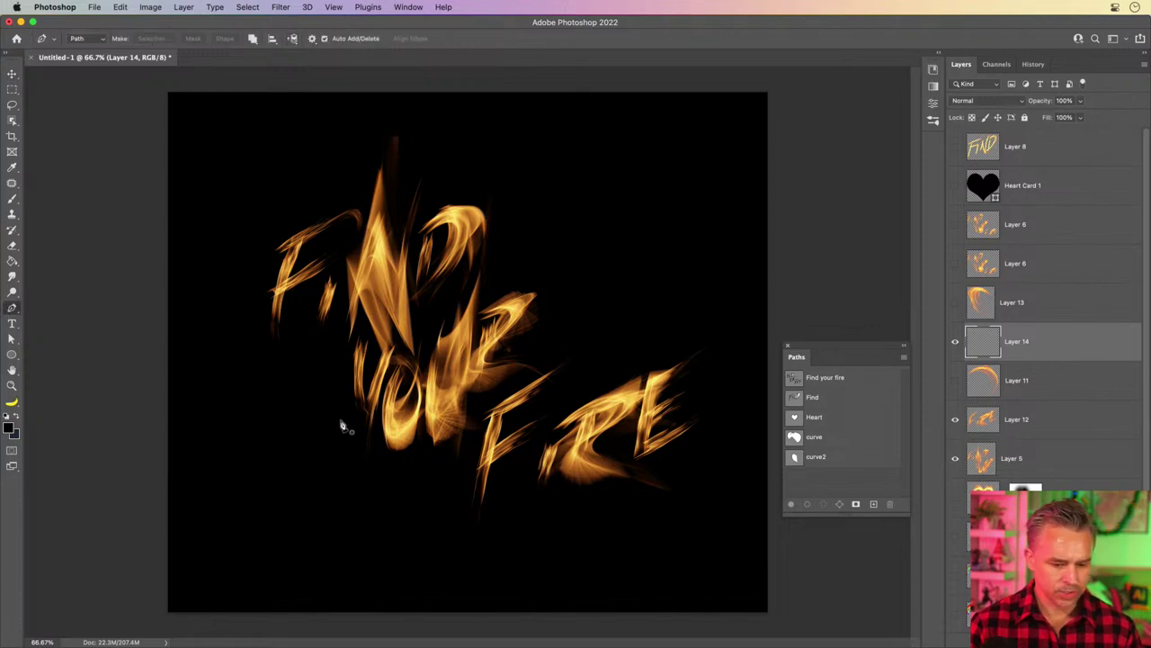
left_click(956, 458)
left_click(328, 284)
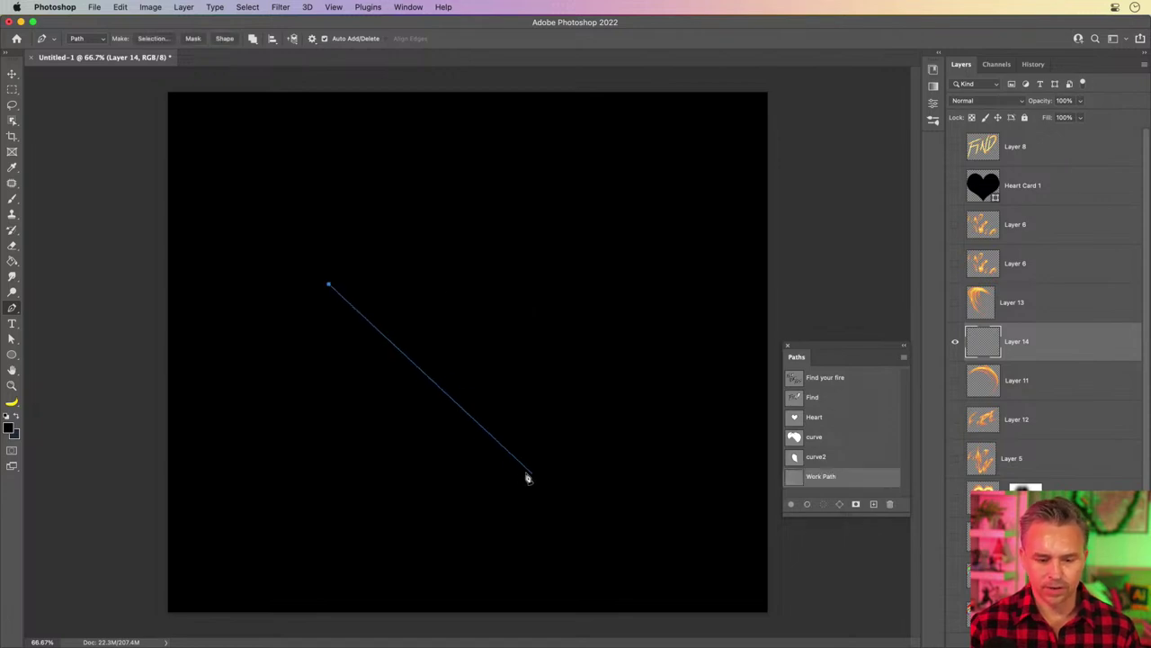
left_click_drag(514, 471, 524, 502)
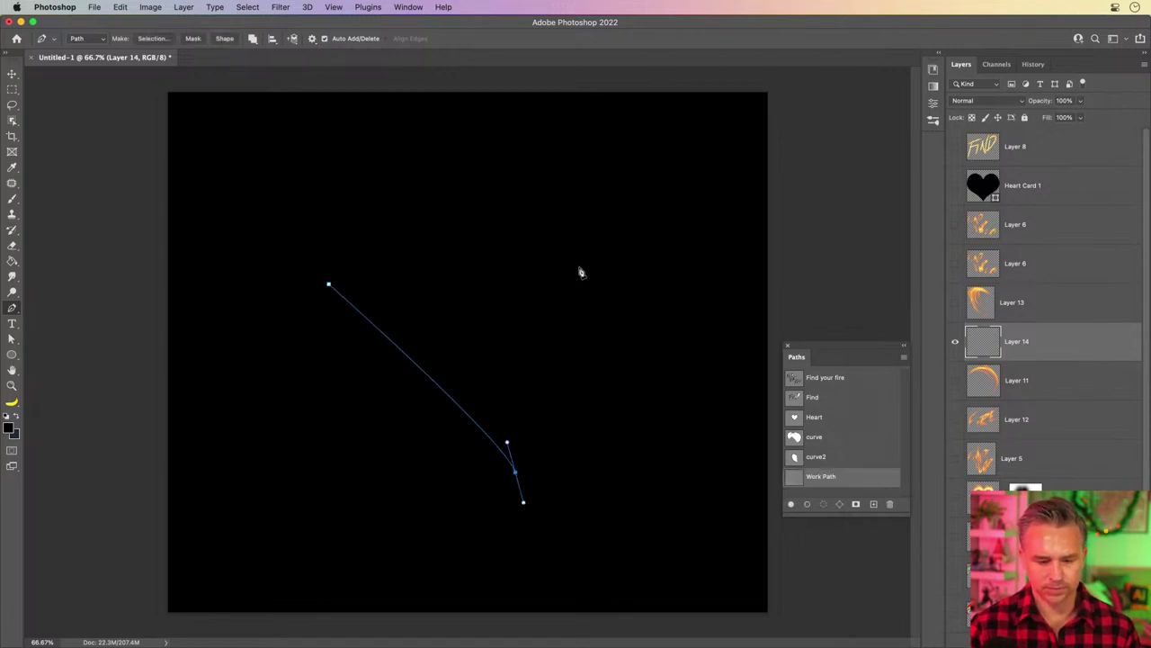
left_click_drag(573, 274, 594, 257)
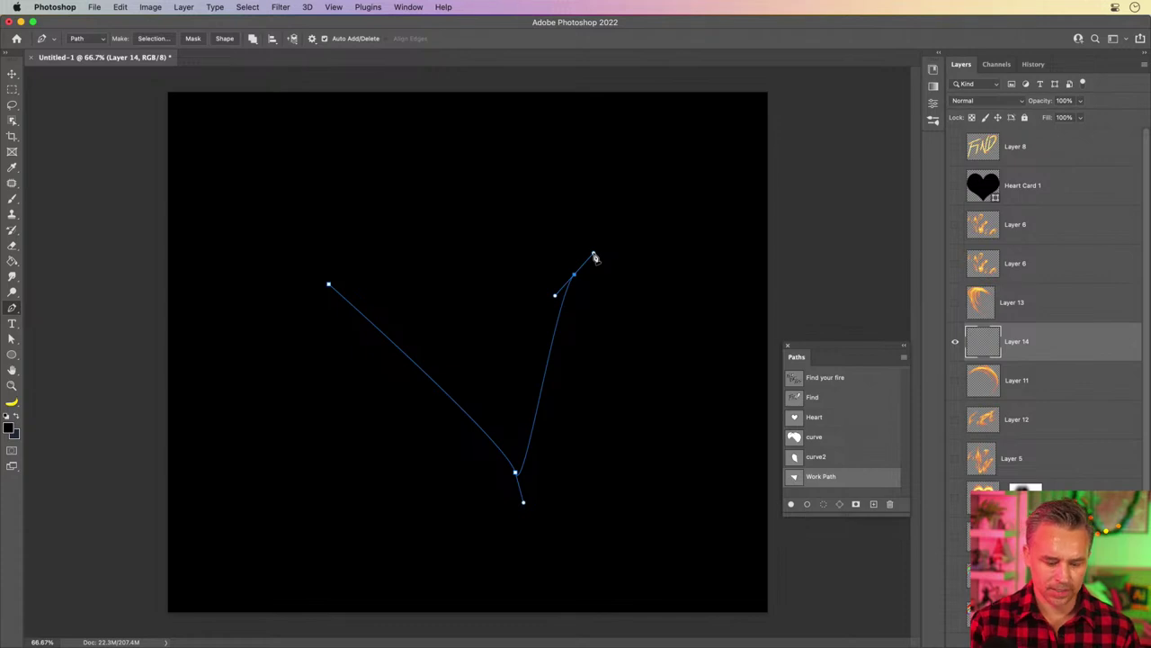
key("Return")
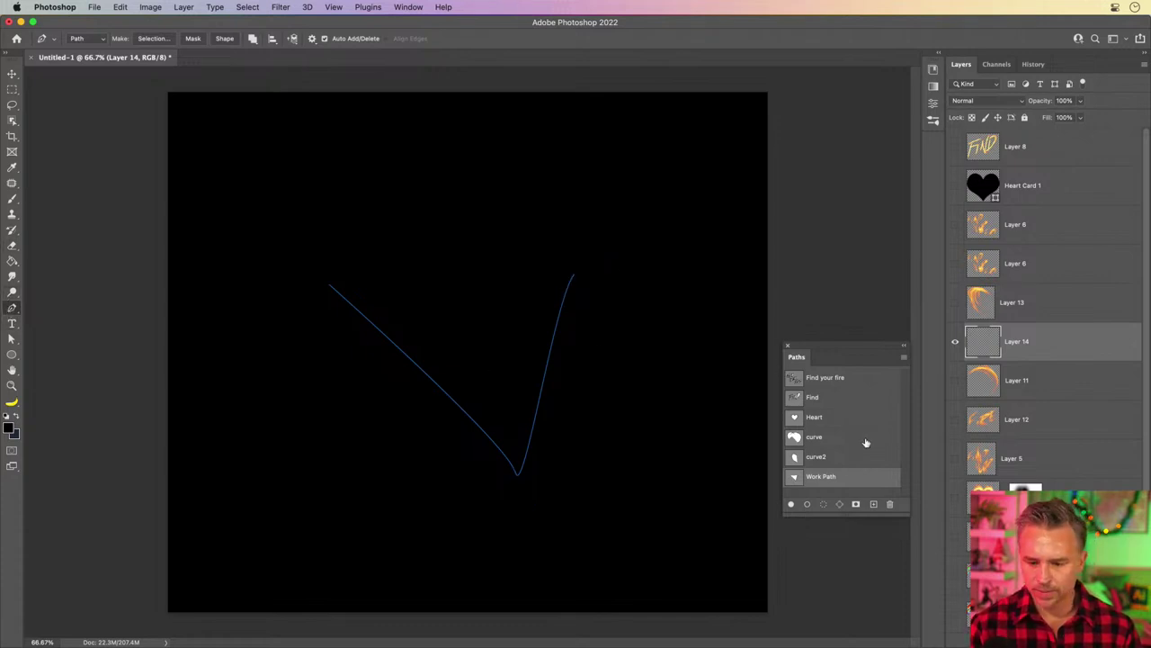
Save the V-shaped work path under the name heart bottom
left_click(904, 357)
left_click(936, 363)
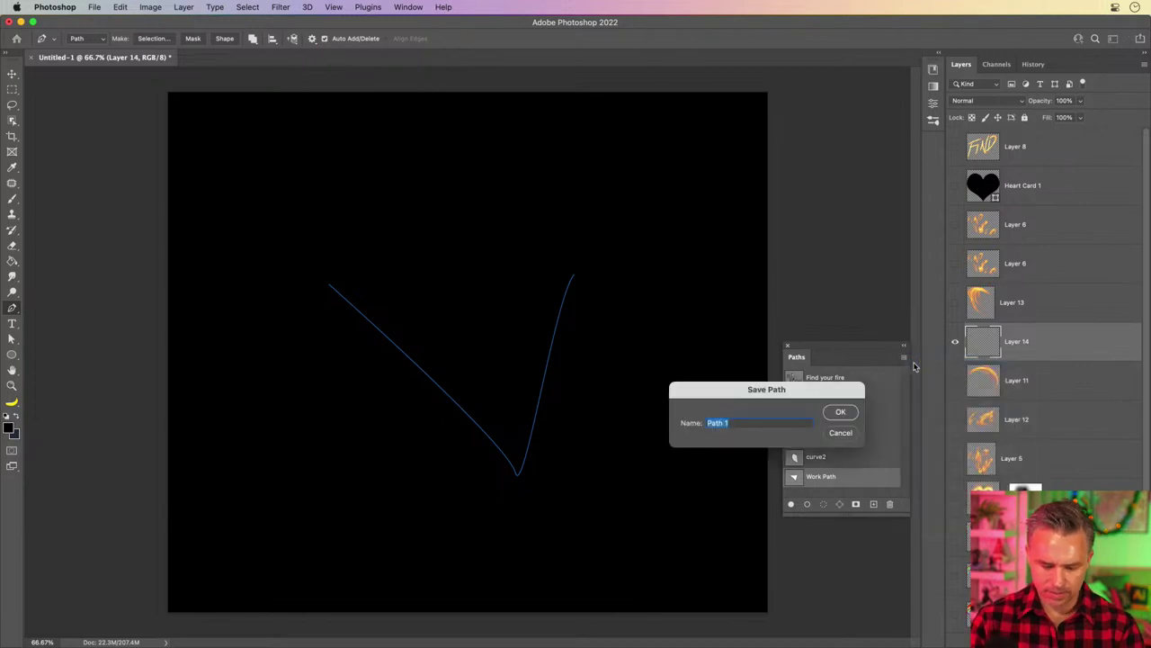
type("hear")
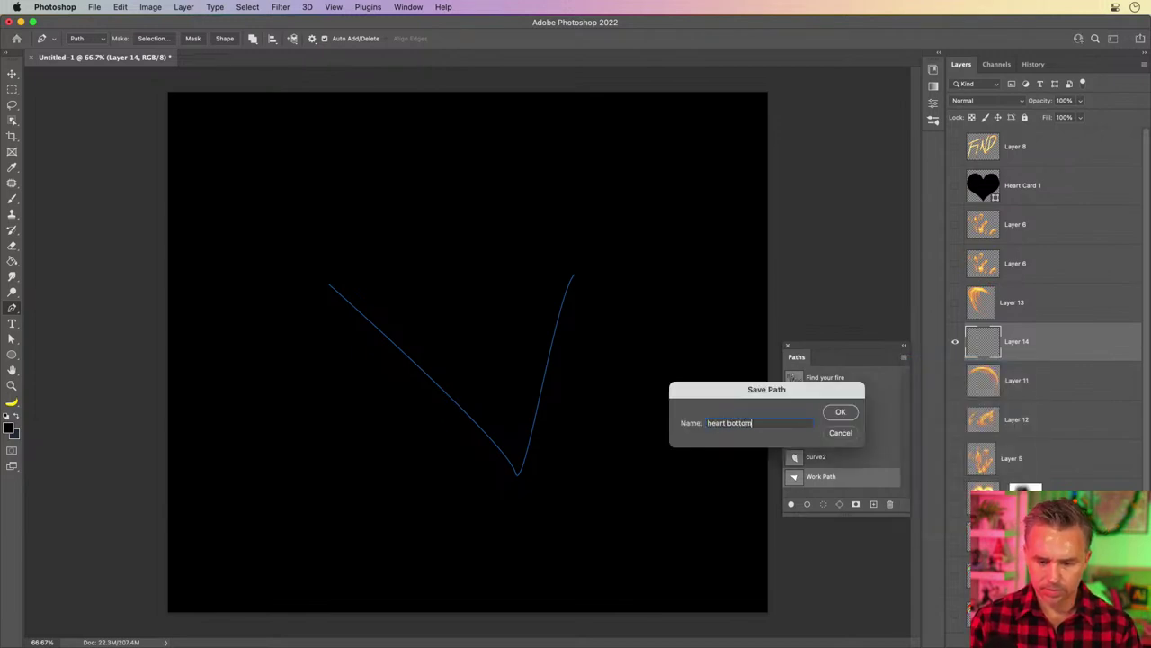
key("Return")
Render a flame along the heart bottom path on Layer 14 with the last-used Flame filter, and rename the layer heart
left_click(247, 8)
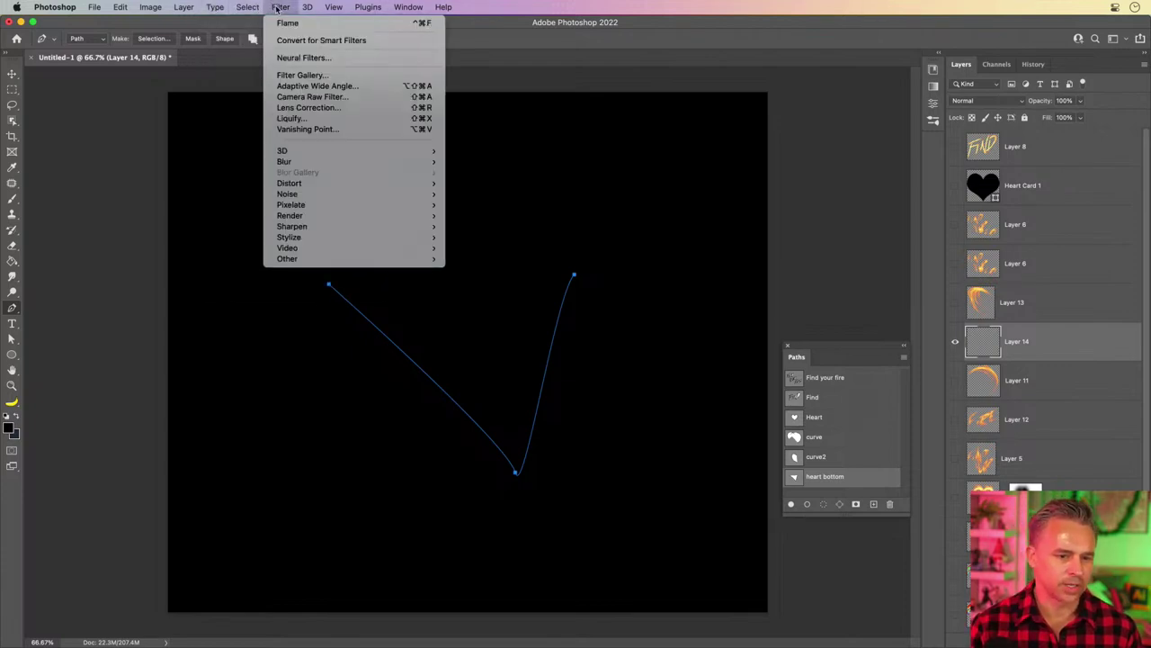
left_click(287, 23)
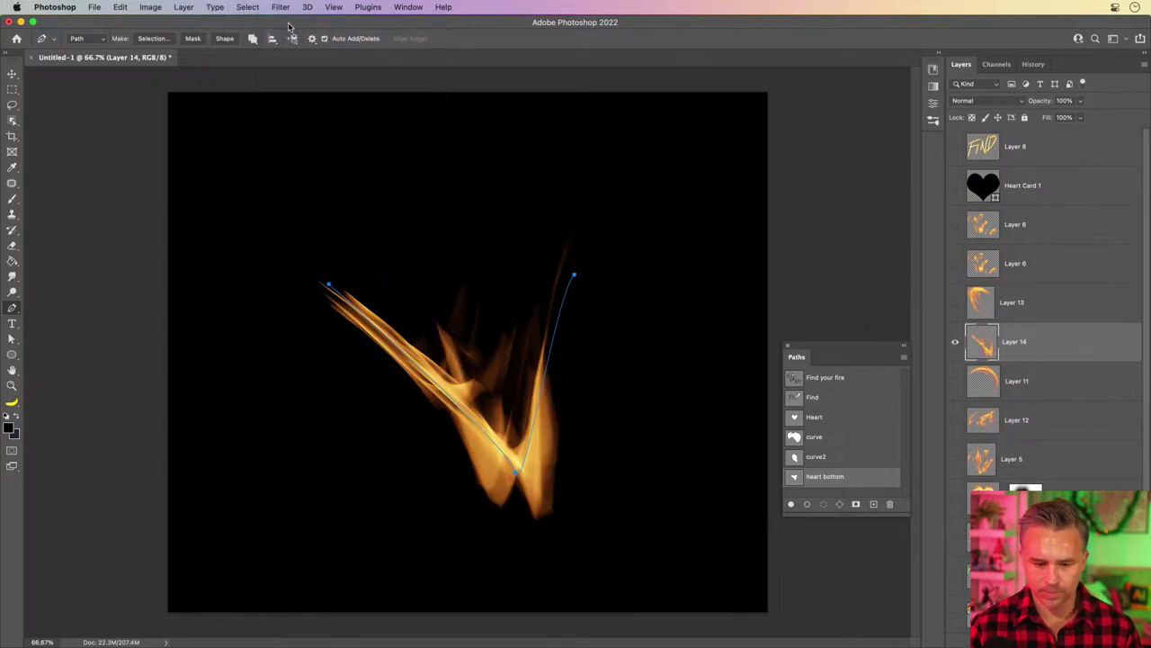
double_click(1015, 342)
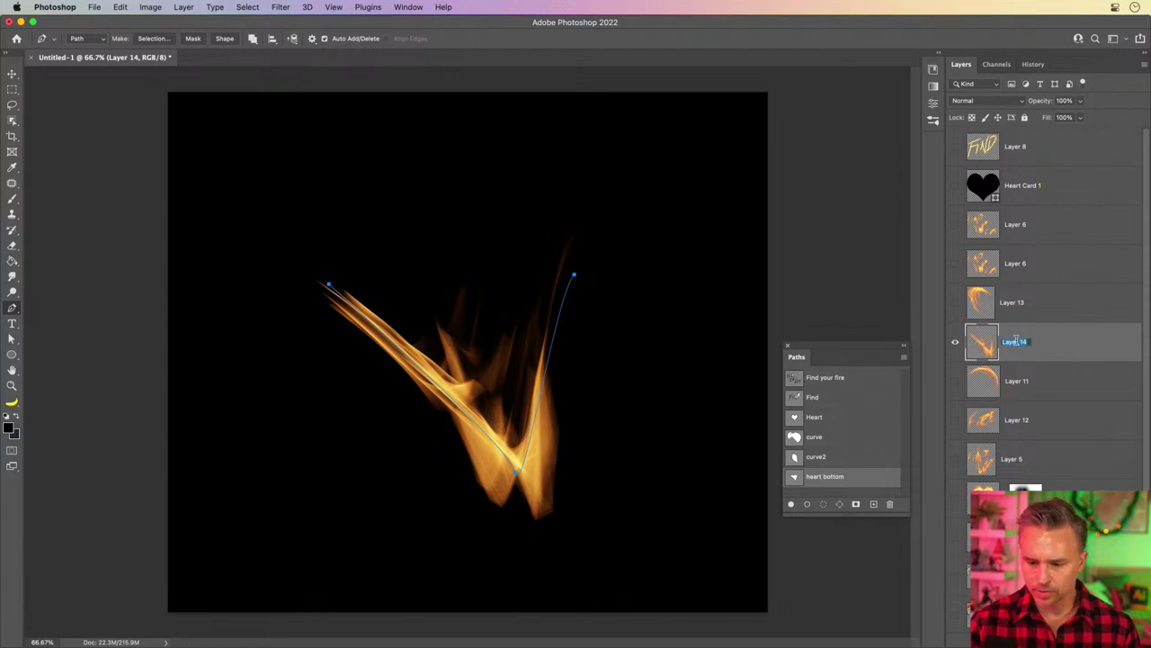
type("heart")
key("Return")
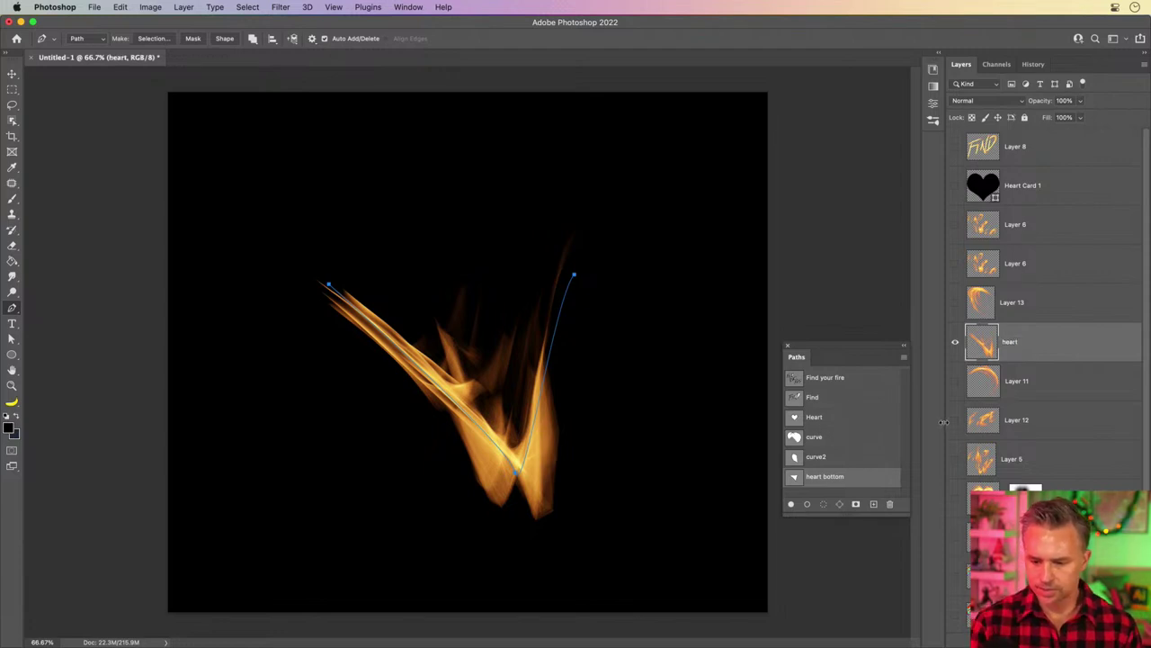
Show the lettering on Layers 12 and 5, deselect the path, and move the heart layer's V-shaped flame down below the lettering
left_click_drag(961, 429, 962, 459)
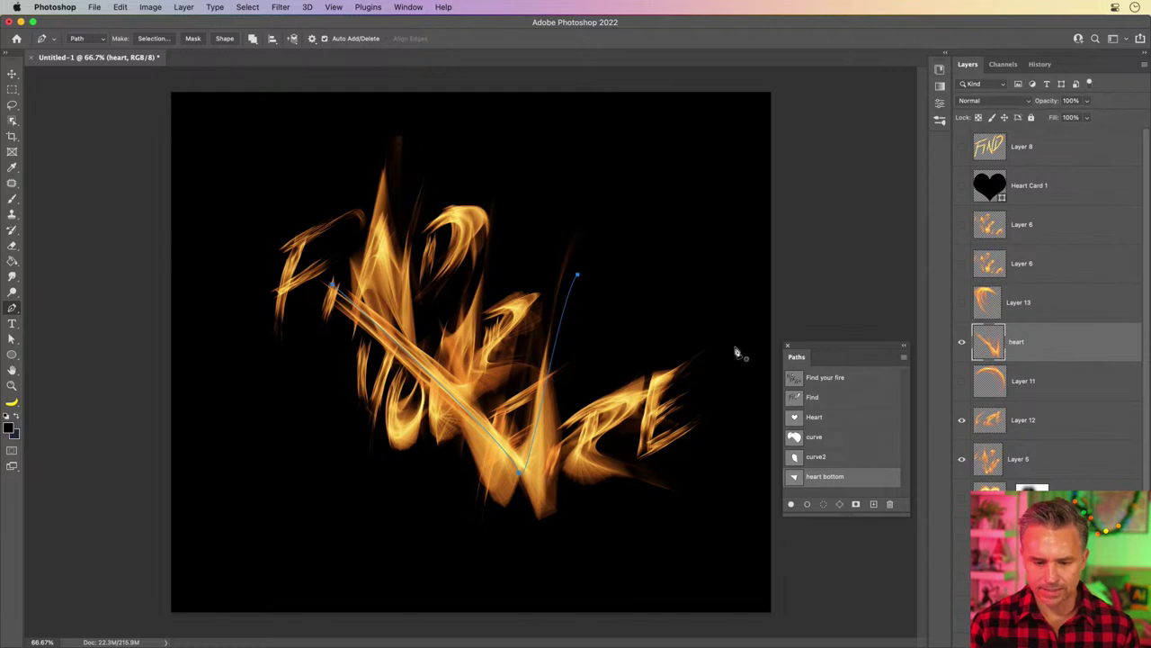
left_click(12, 74)
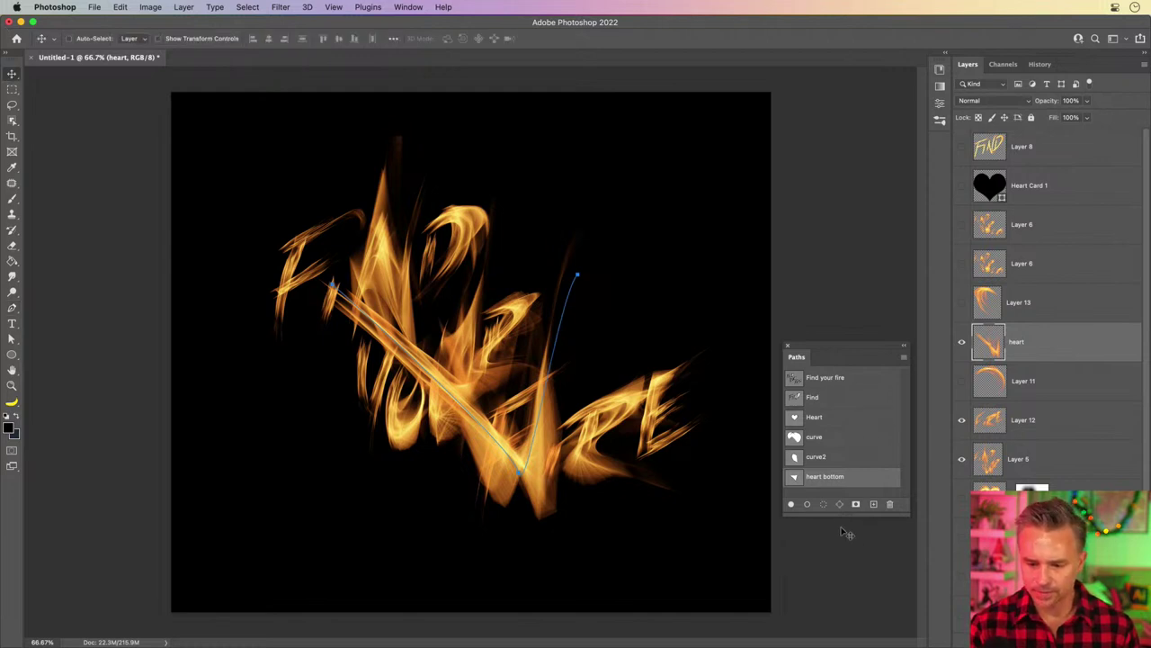
left_click_drag(818, 348, 788, 158)
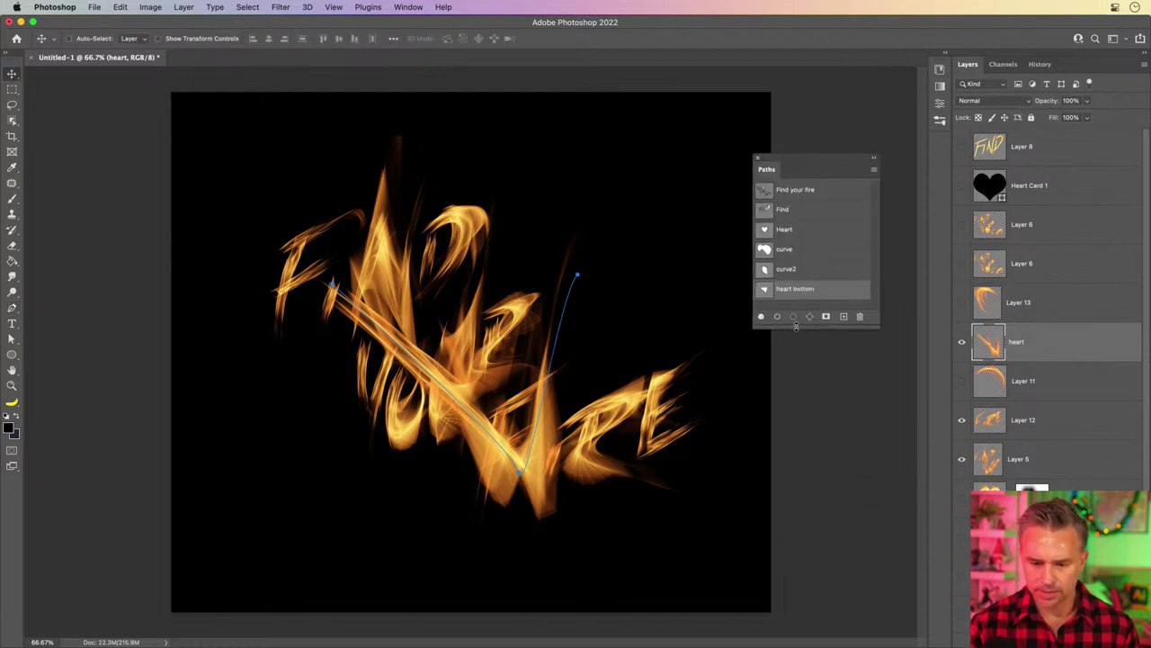
left_click_drag(799, 327, 798, 383)
left_click(792, 322)
mouse_move(508, 306)
left_mouse_down()
mouse_move(485, 376)
mouse_move(501, 392)
mouse_move(498, 369)
left_mouse_up()
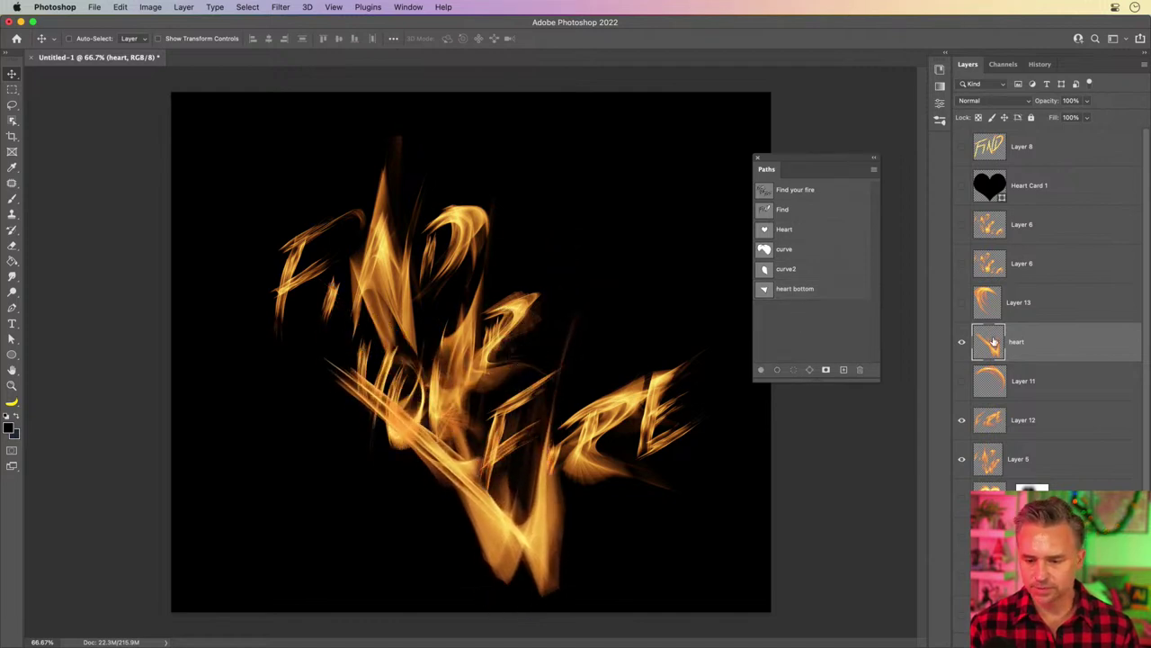
Show the curved flames on Layers 13 and 11, and move the Layer 11 flame slightly up
left_click(961, 302)
left_click(962, 381)
left_click(1025, 372)
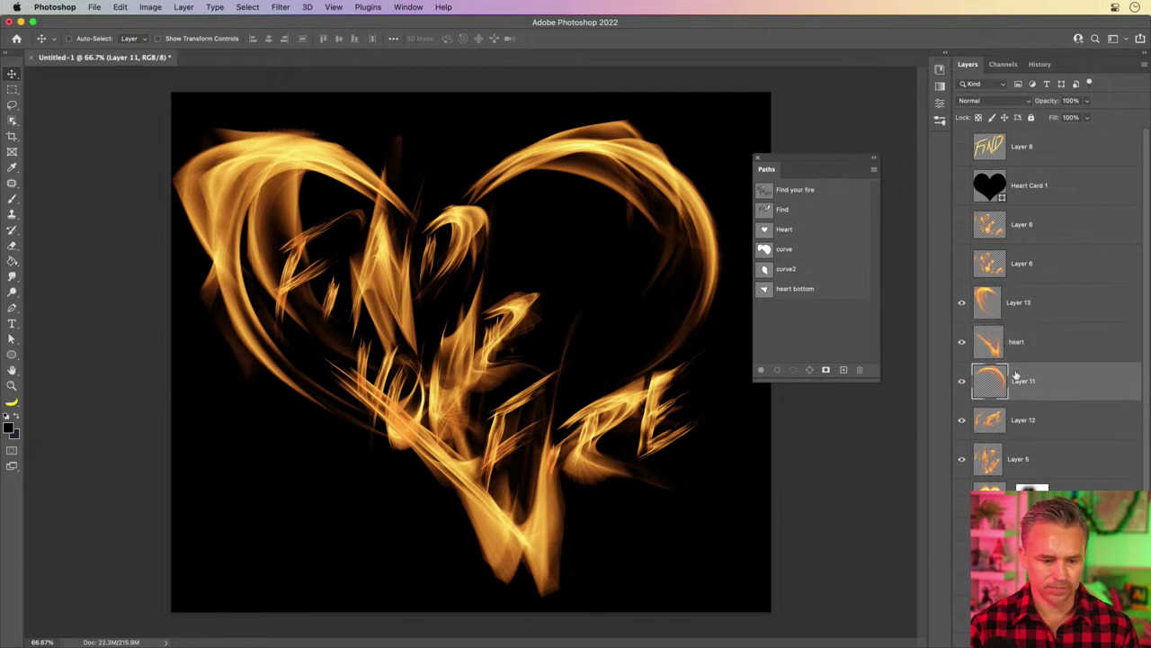
mouse_move(401, 382)
left_mouse_down()
mouse_move(411, 380)
mouse_move(416, 328)
left_mouse_up()
Rename Layer 5 as find your and Layer 12 as fire
left_click(1010, 428)
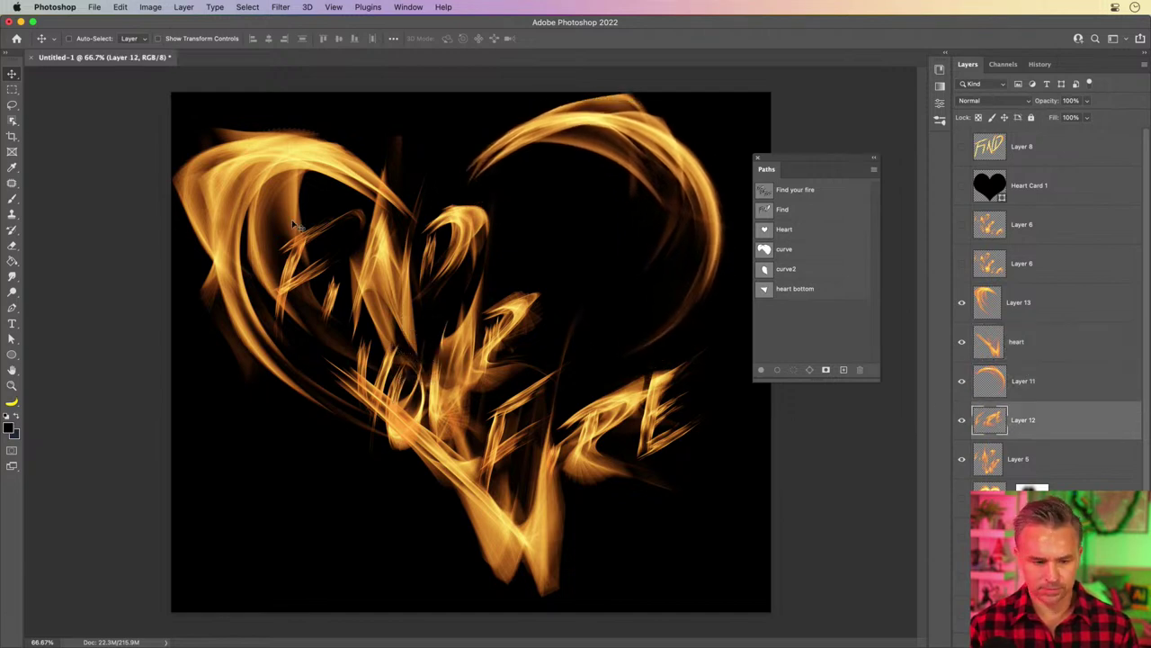
double_click(1017, 459)
type("find")
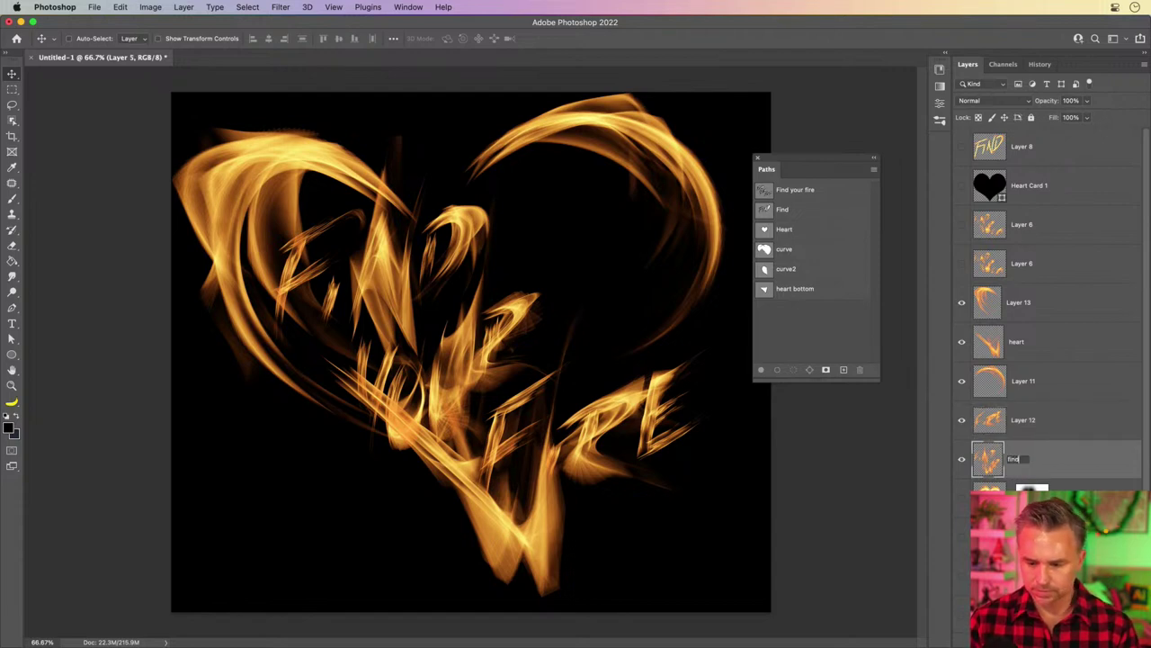
key("Return")
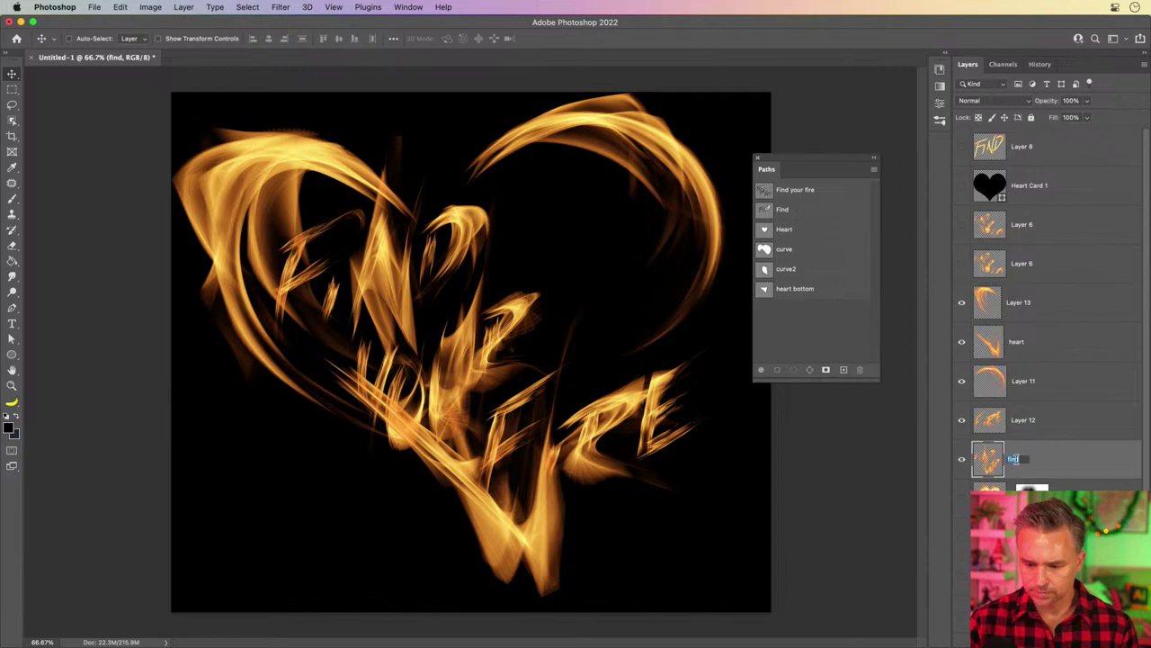
type("your")
key("Return")
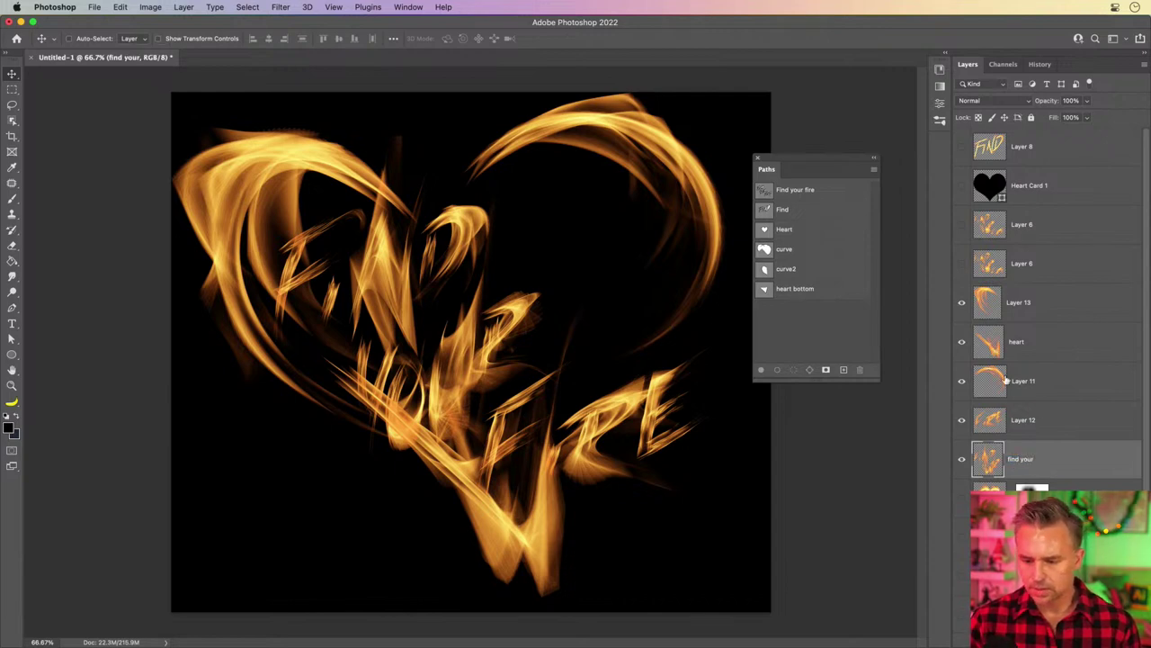
double_click(1022, 420)
type("fire")
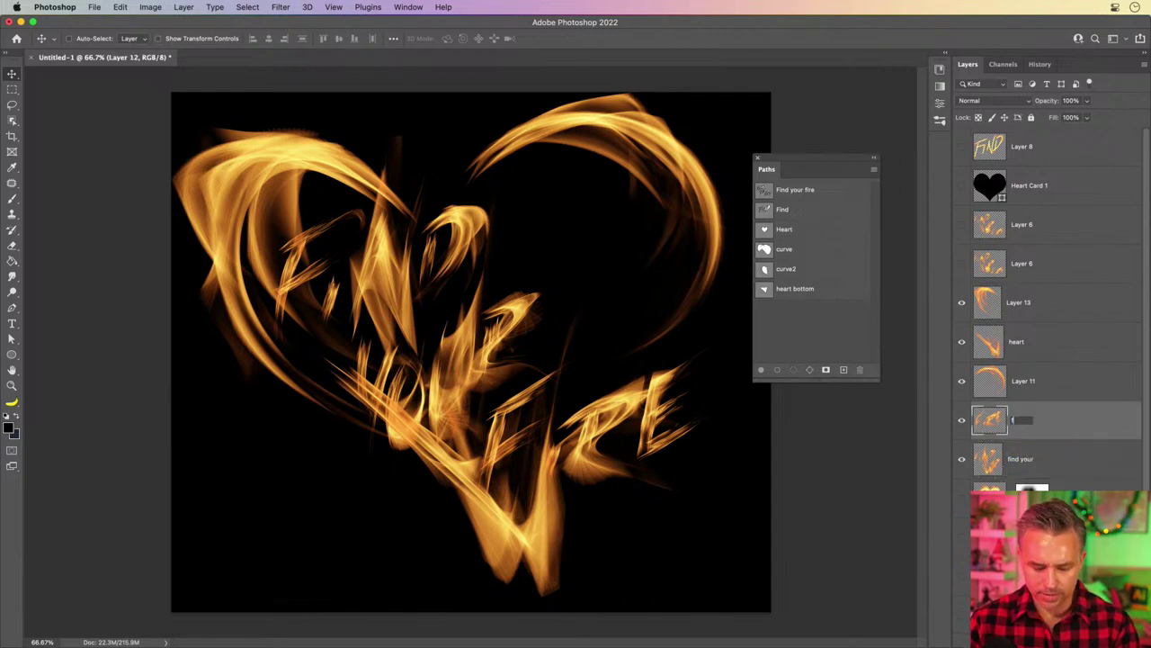
key("Return")
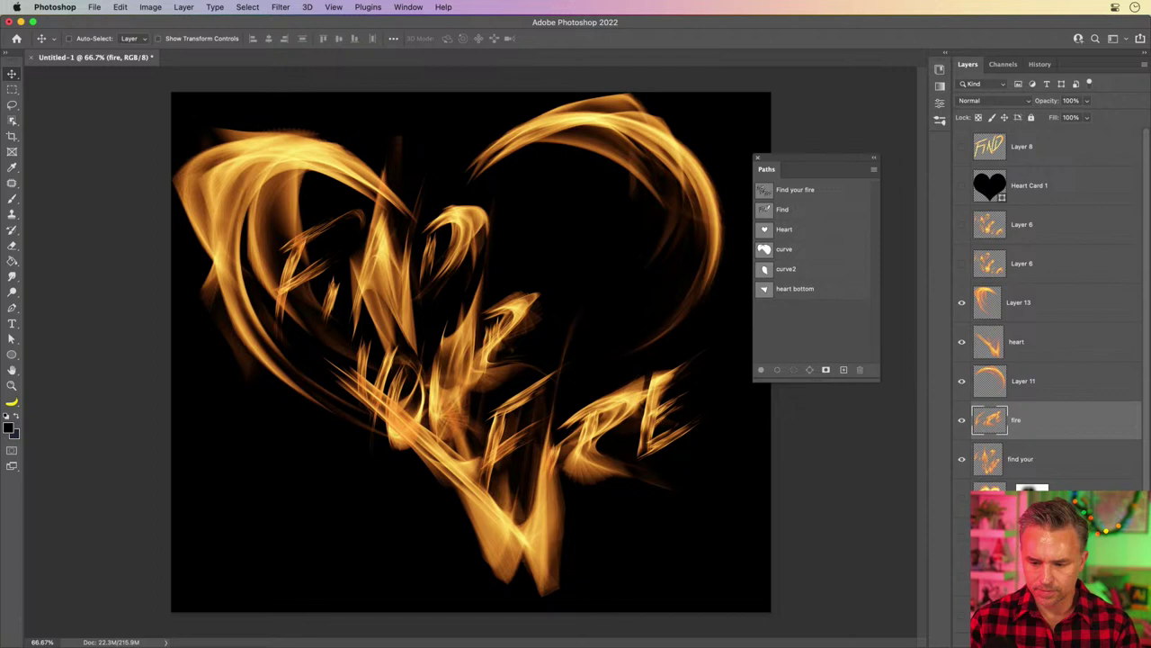
Move the find your lettering and then the fire lettering up and to the right inside the flaming heart
left_click(1025, 459)
left_click_drag(425, 354, 489, 296)
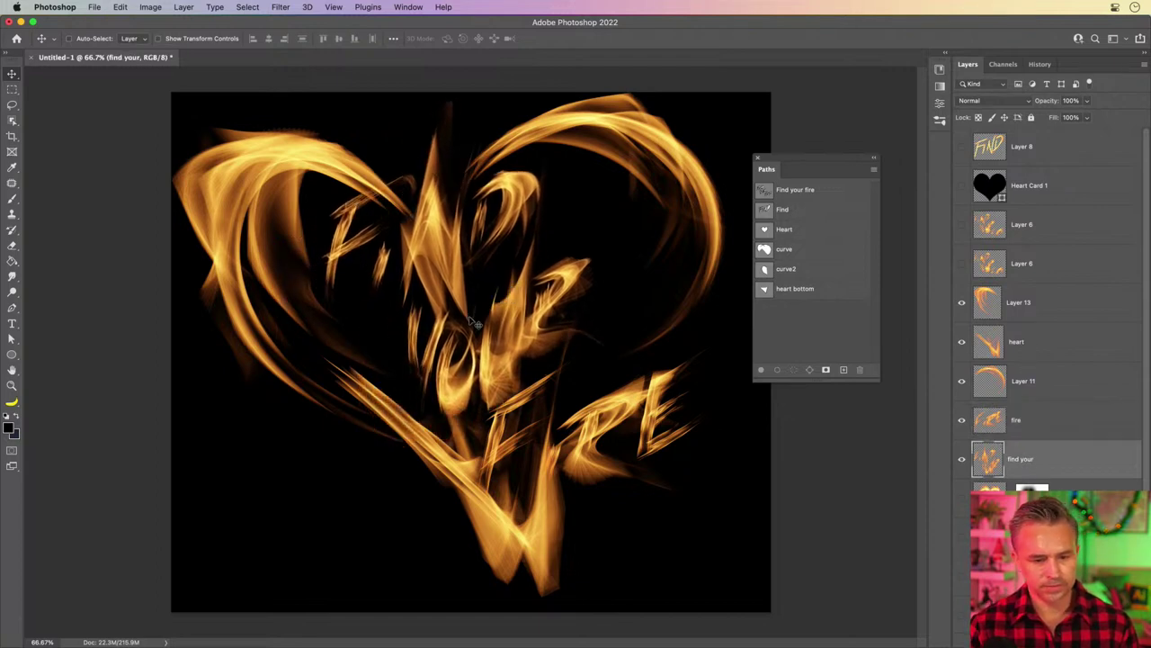
left_click(1031, 429)
left_click_drag(491, 394, 524, 367)
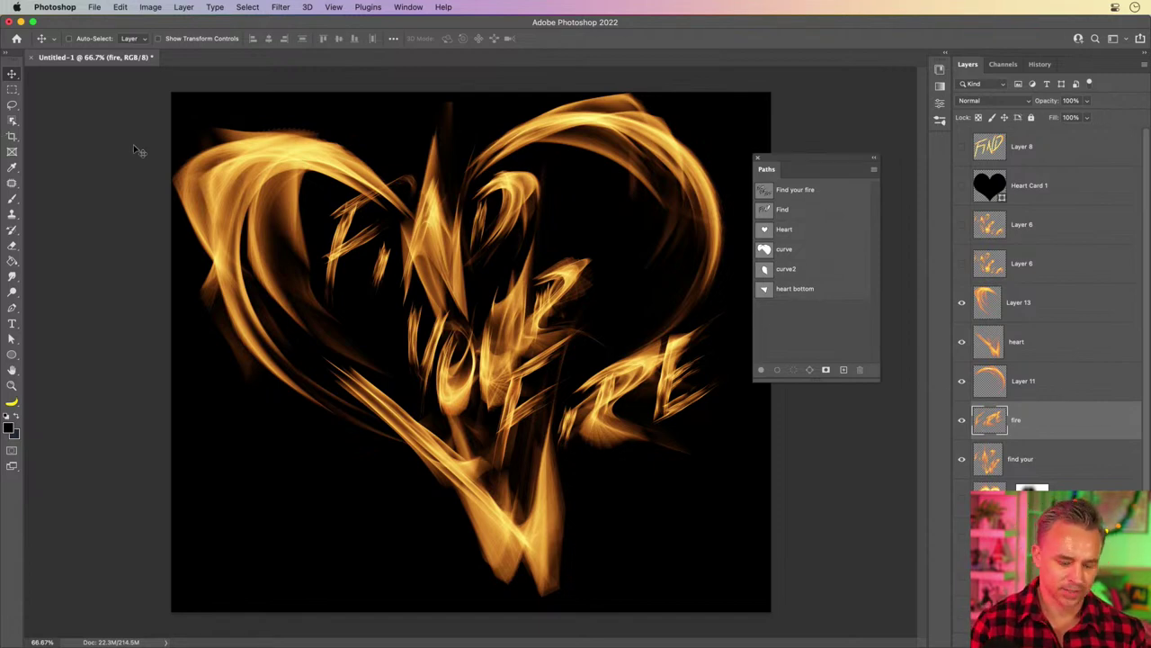
Save the document to the Desktop in Photoshop format as FindYourFire.psd, and close the Paths panel
key("super+s")
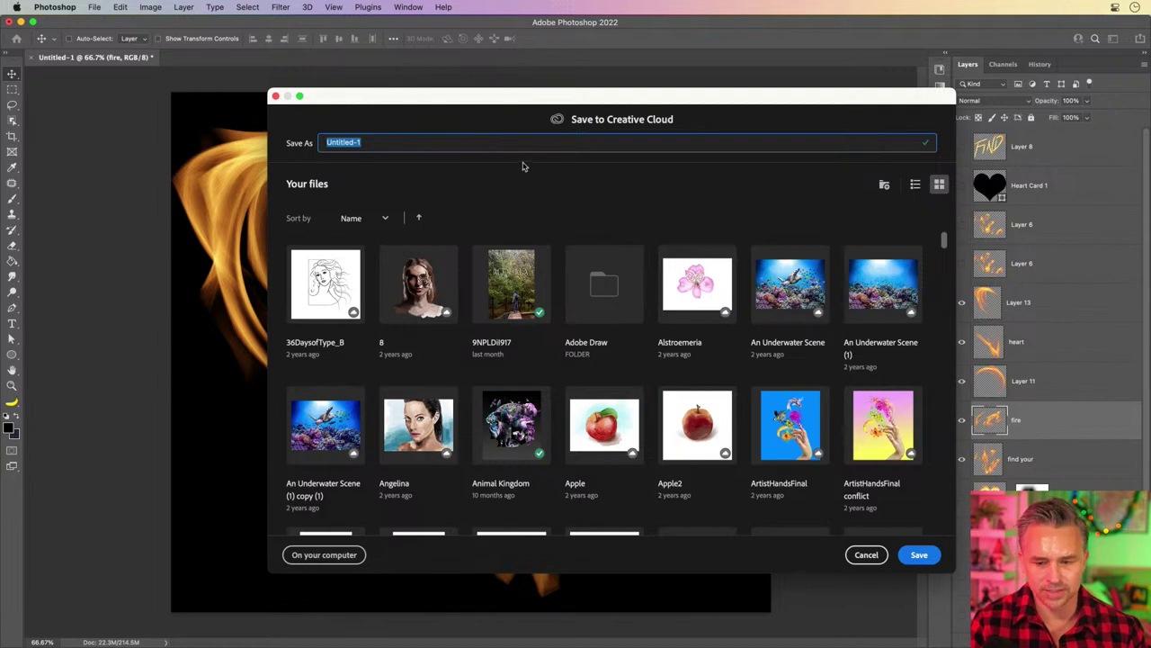
left_click(313, 558)
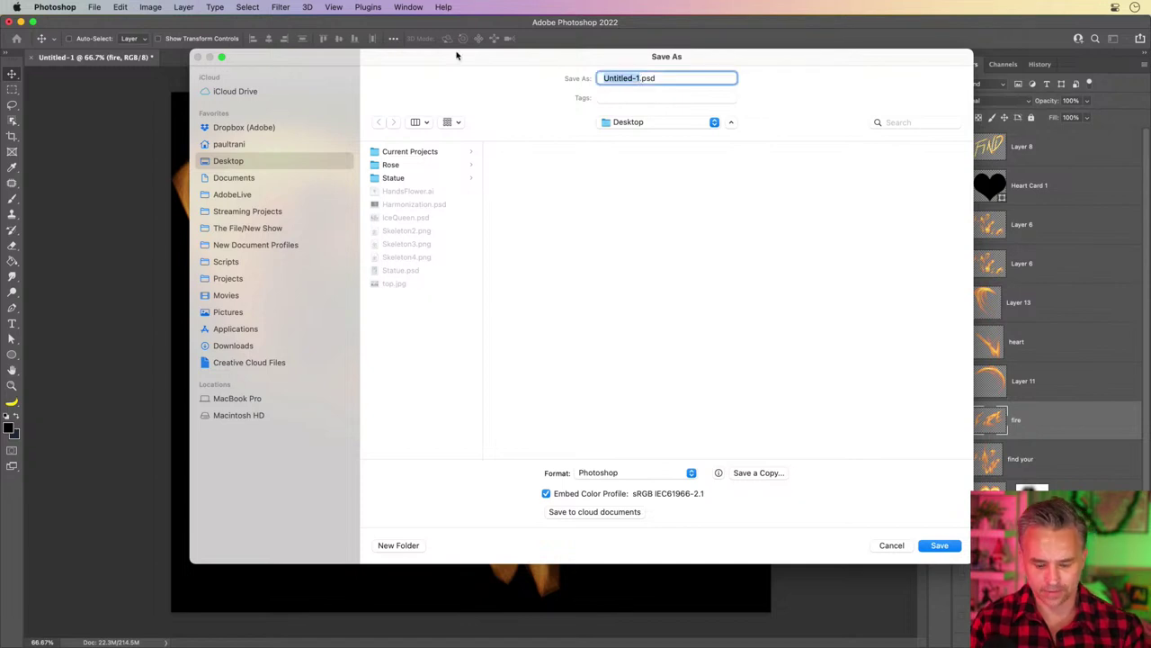
type("FindYourF")
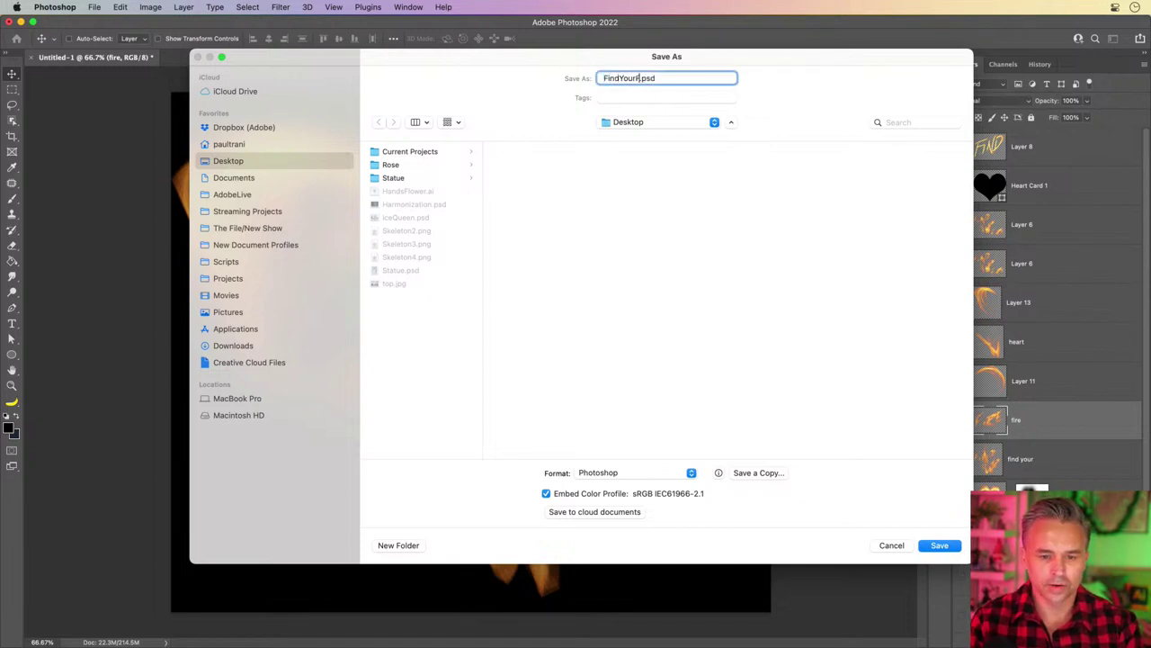
type("ire")
key("Return")
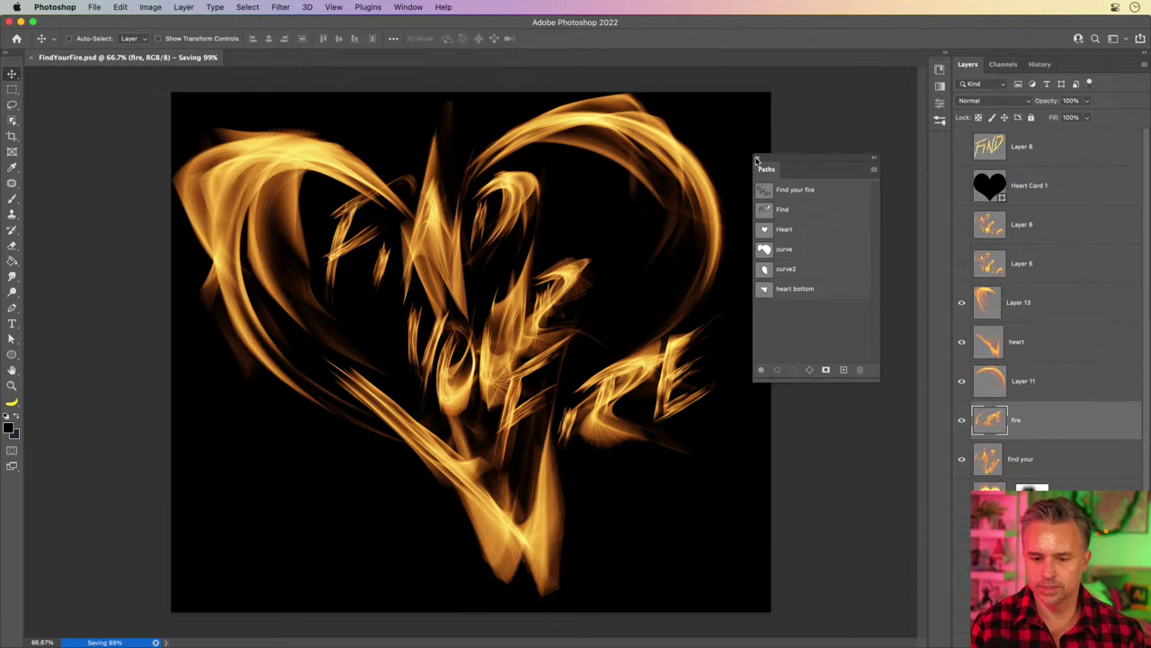
left_click(757, 160)
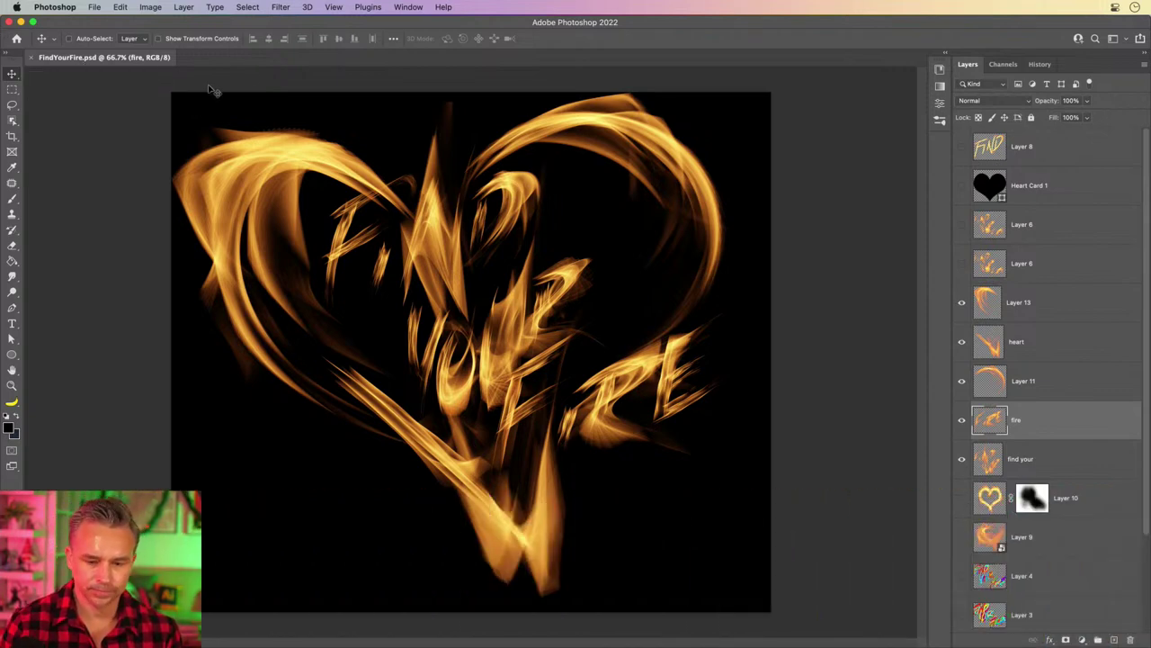
left_click(94, 7)
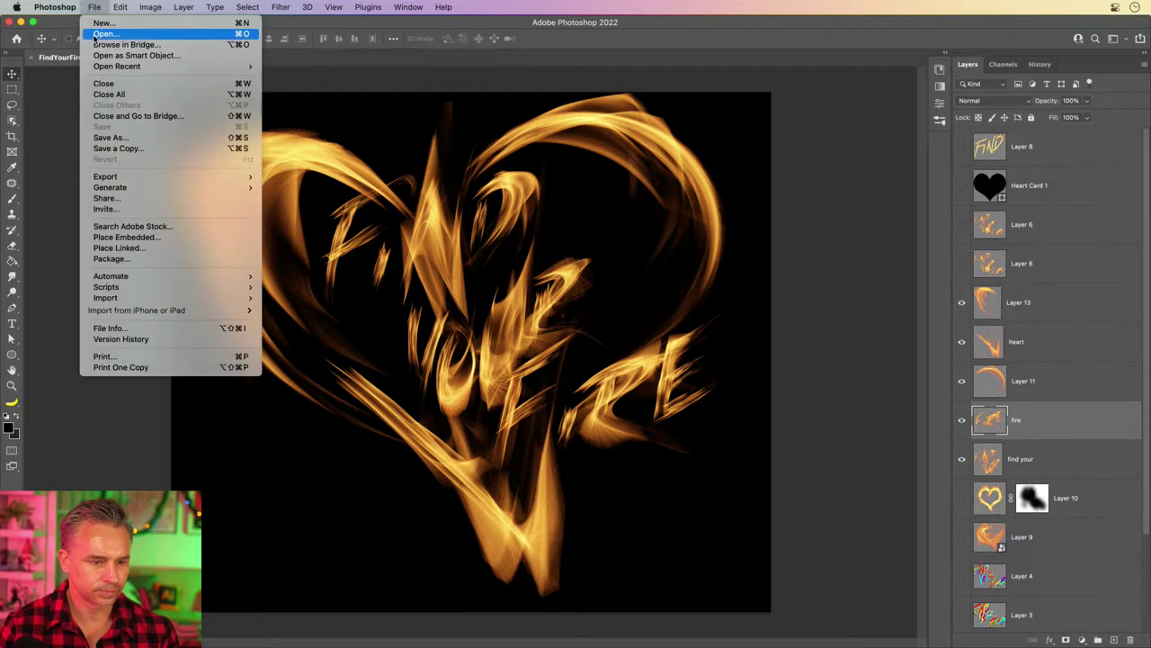
left_click(95, 36)
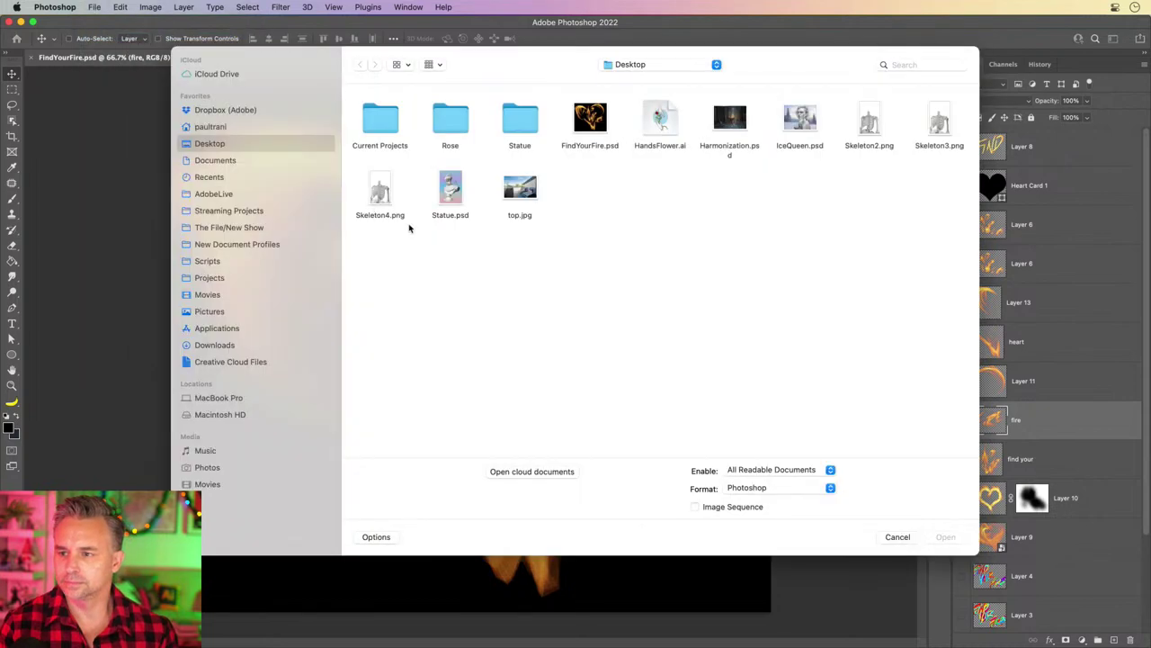
left_click(505, 476)
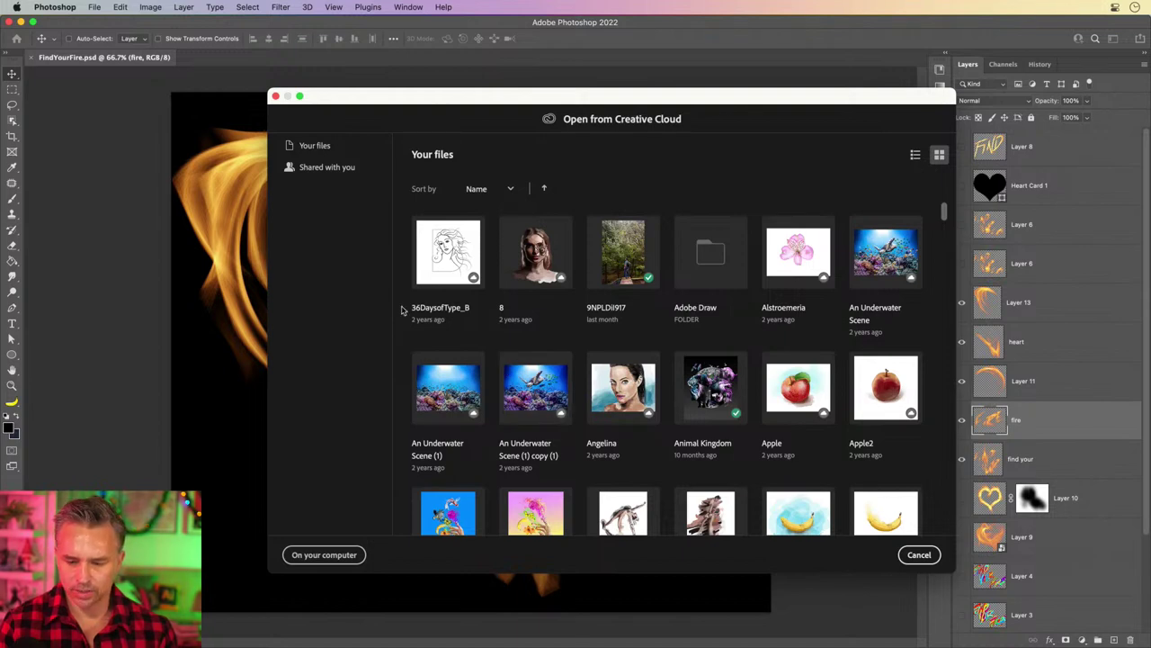
left_click(277, 97)
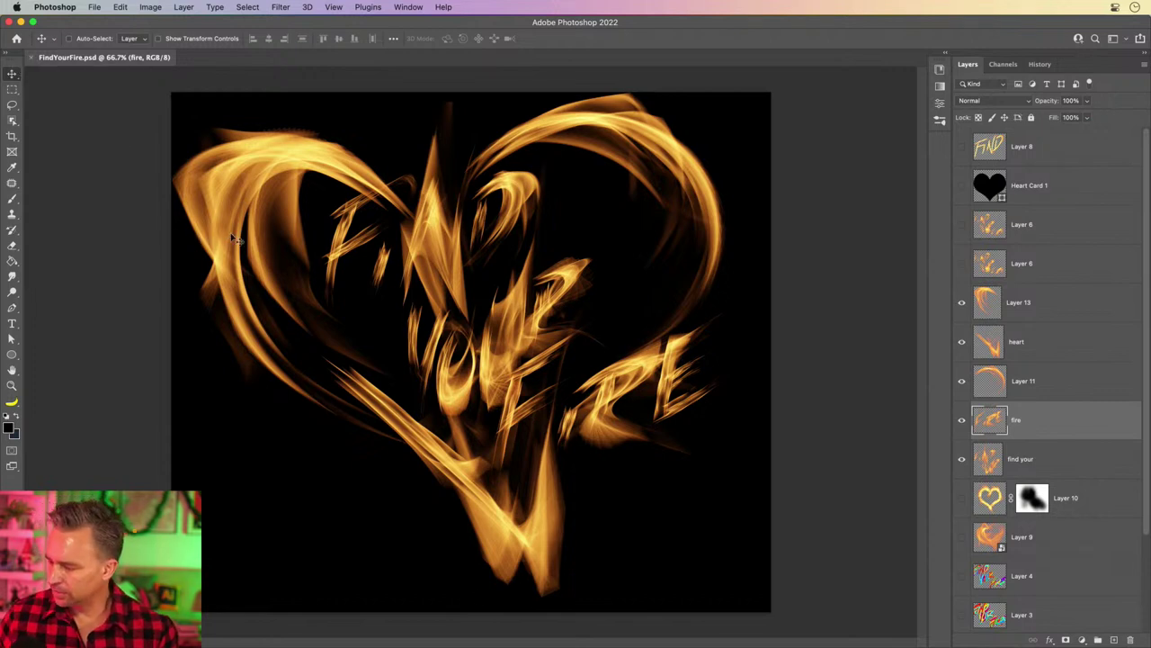
Switch to the Creative Cloud app, look at the installed apps and account options, and return to Photoshop
mouse_move(544, 646)
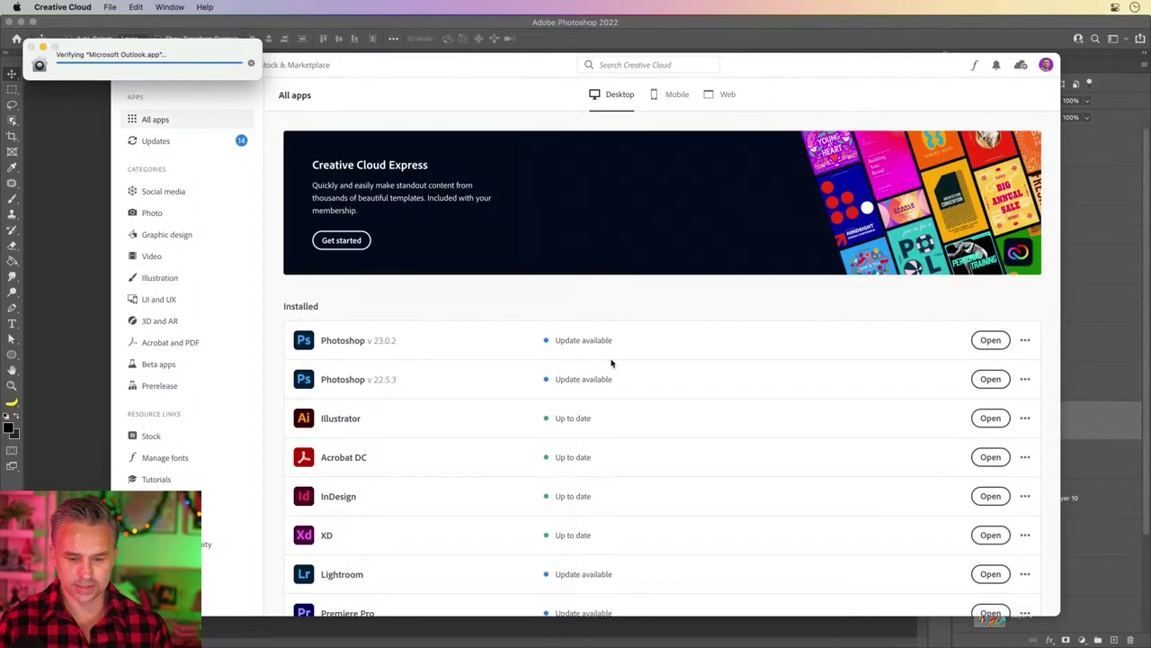
left_click(1045, 67)
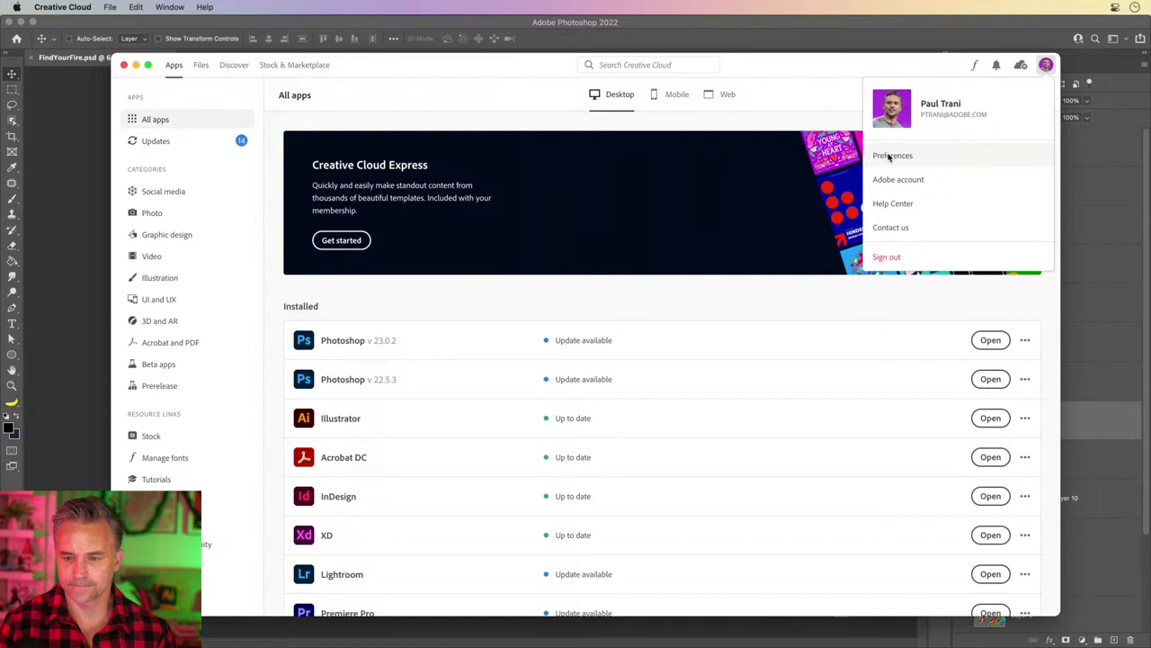
left_click(783, 108)
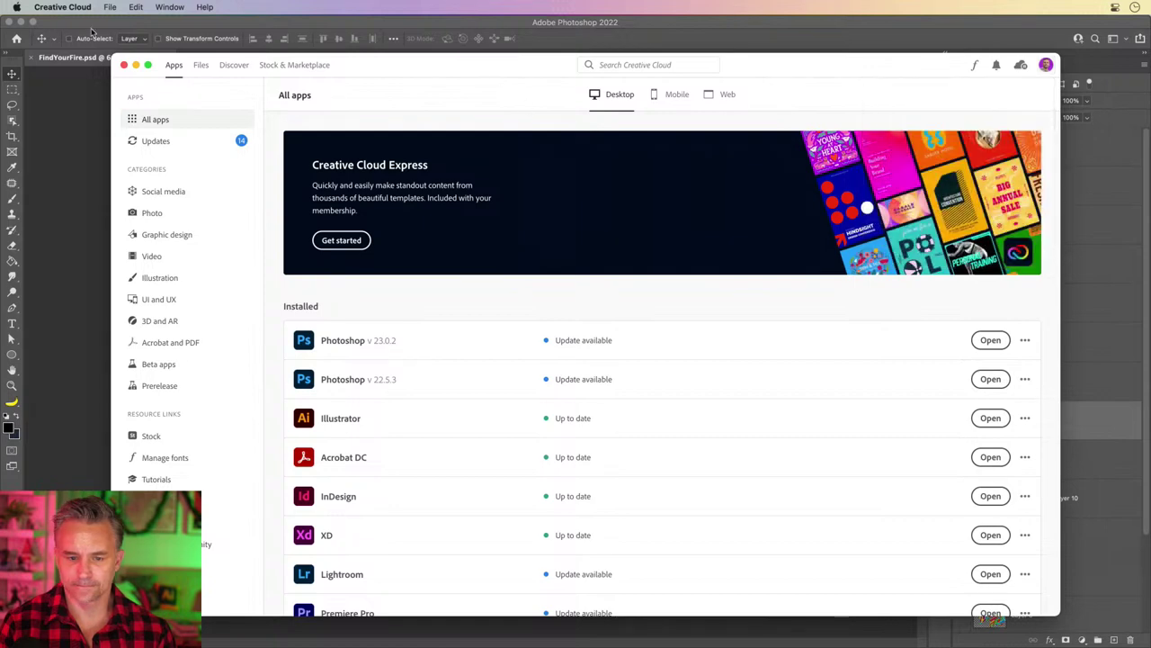
left_click(134, 66)
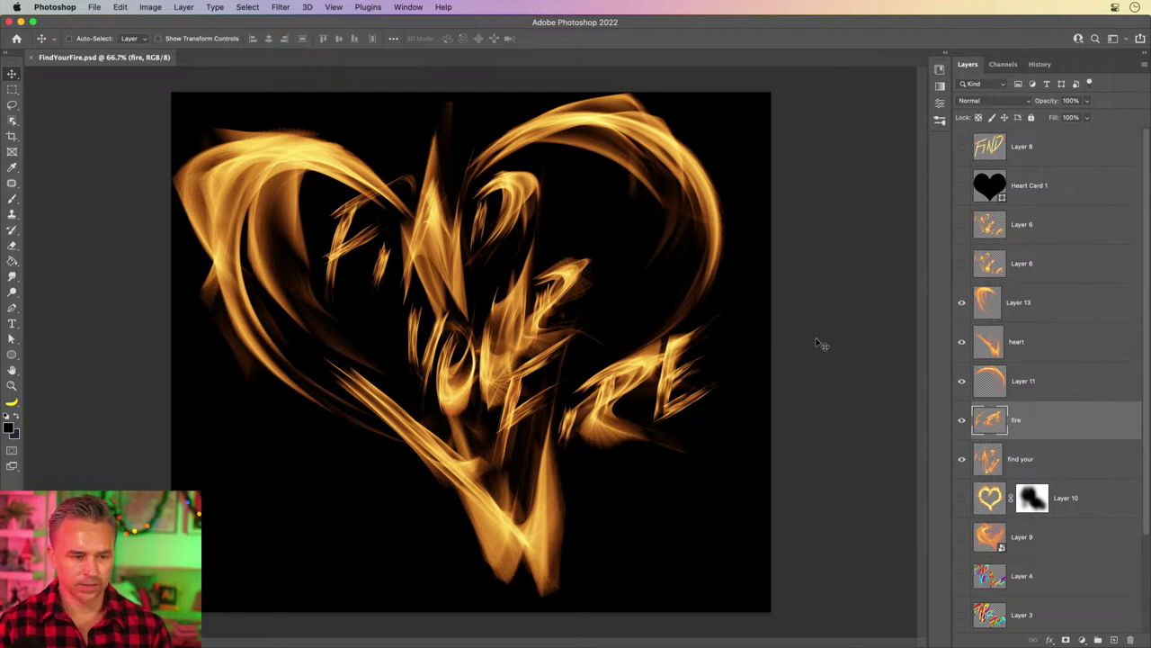
Close FindYourFire.psd, and open the recent file Chaos.psdc with its black Layer 1 overlay hidden
left_click(28, 58)
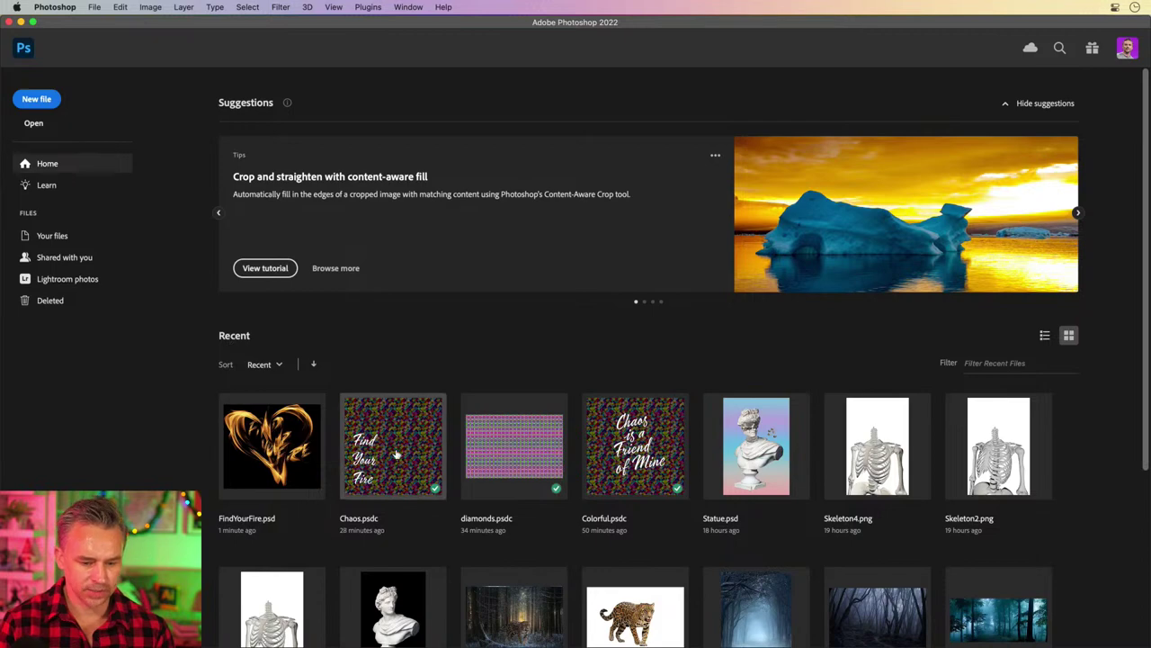
left_click(396, 454)
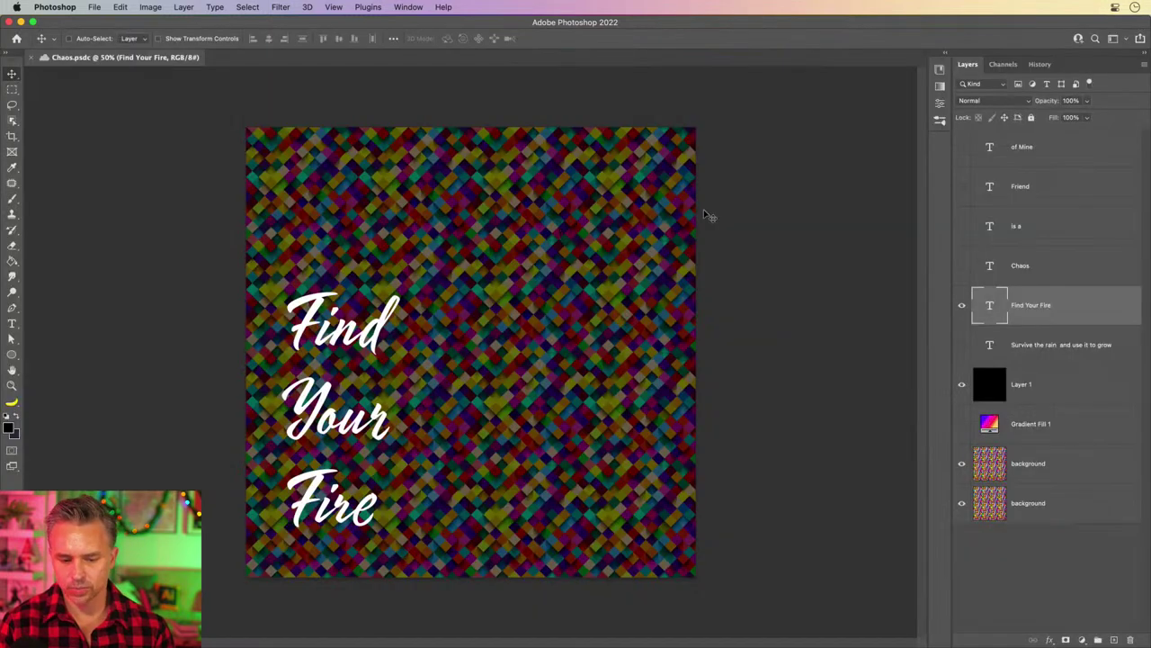
left_click(961, 384)
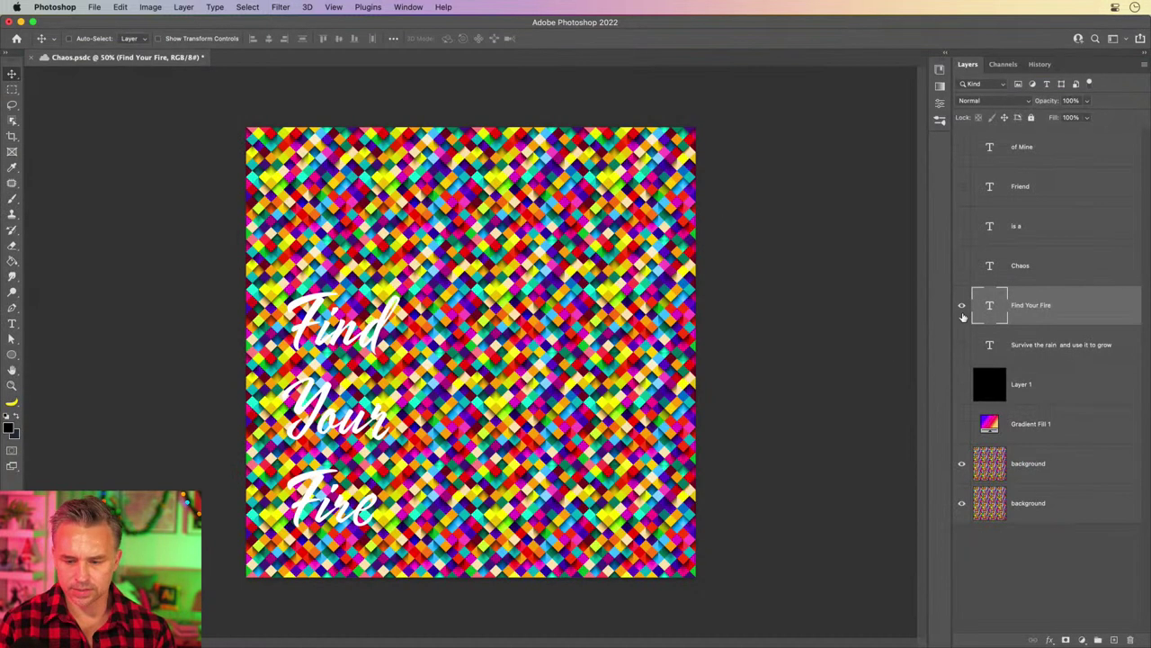
Hide the Find Your Fire text layer and add a new empty layer above it for smudging
left_click(960, 305)
left_click(1115, 638)
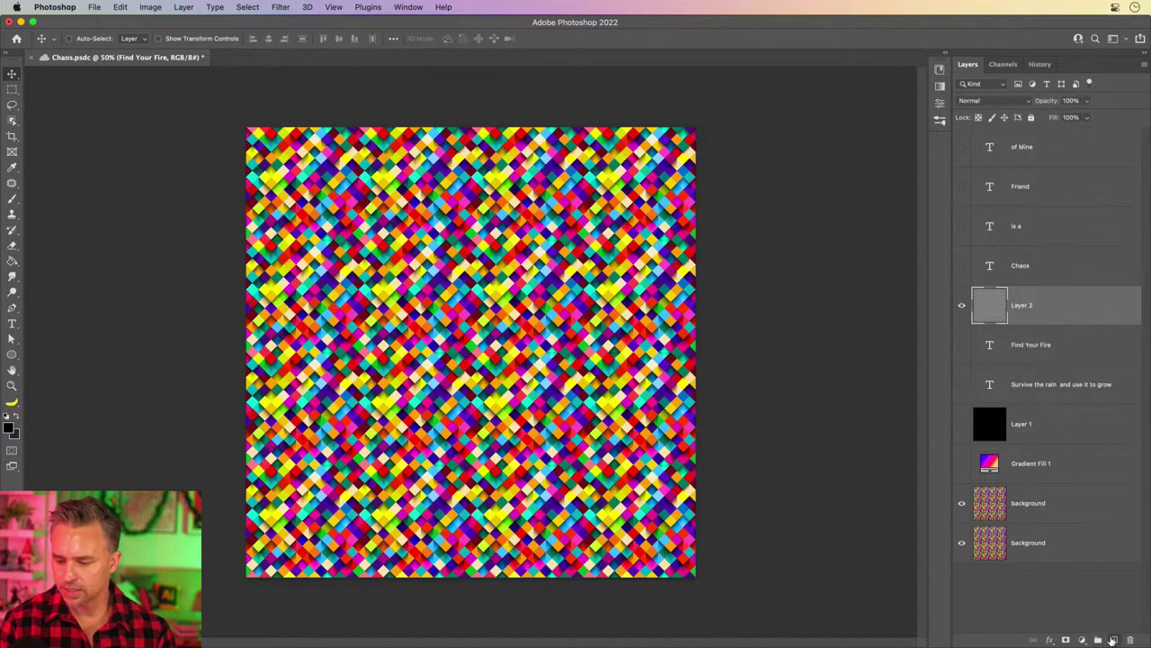
key("super+plus")
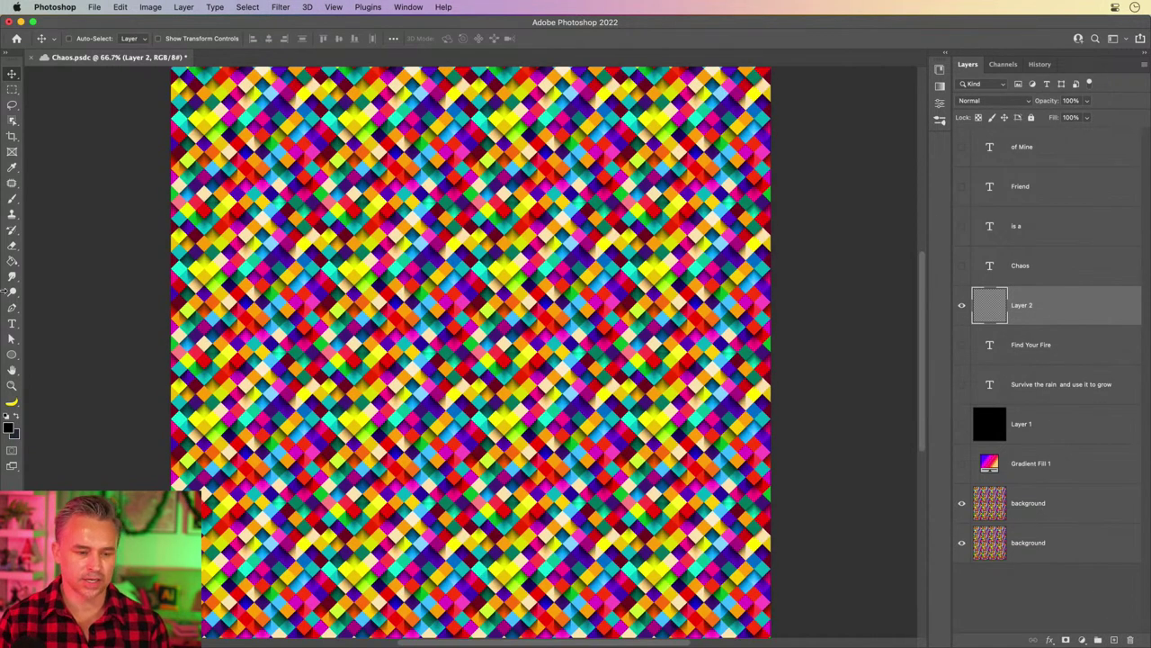
left_click(9, 276)
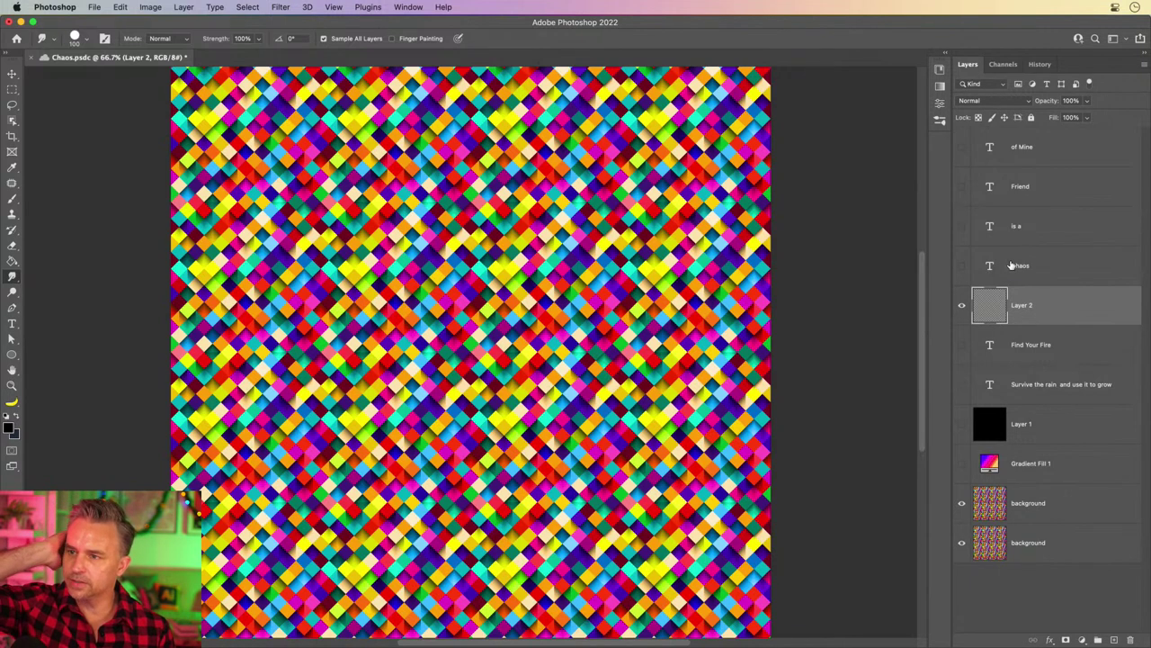
Show the Chaos, is a, Friend and of Mine text layers together with the black Layer 1 overlay
left_click(970, 278)
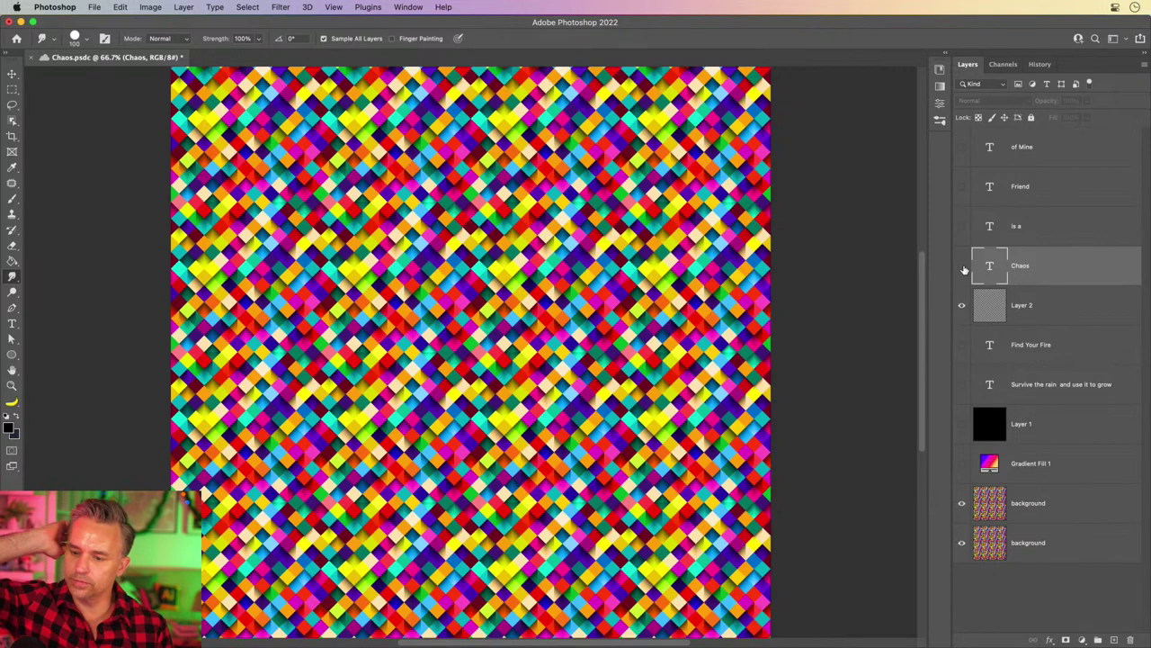
left_click(962, 267)
left_click(962, 228)
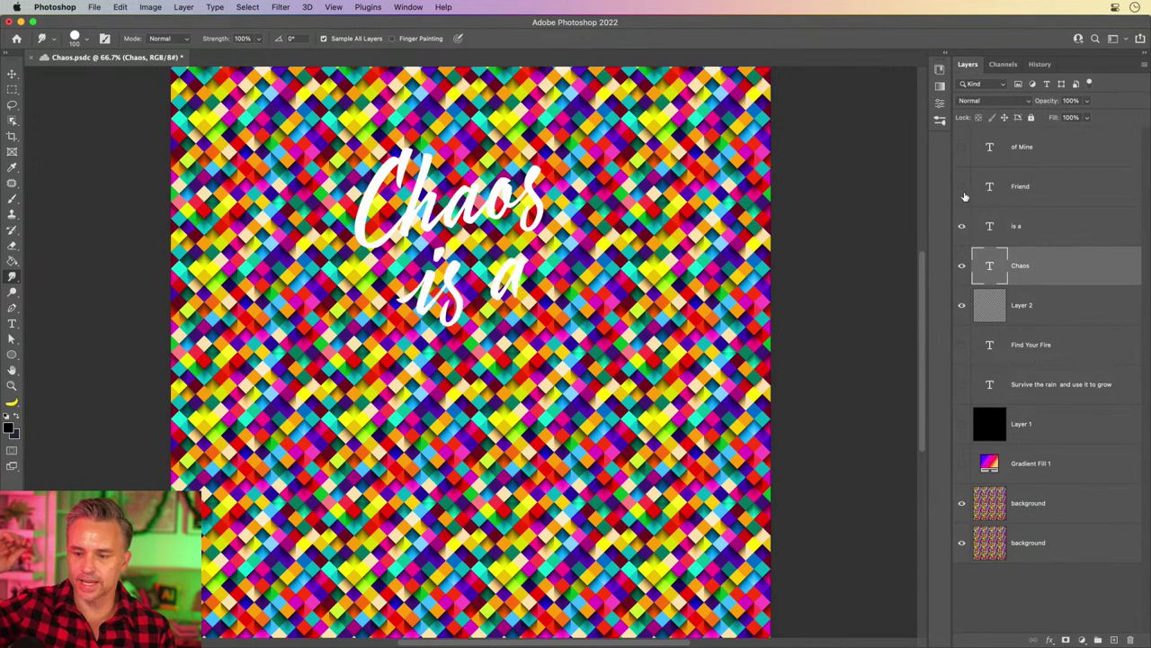
left_click(962, 187)
left_click(959, 148)
left_click(962, 423)
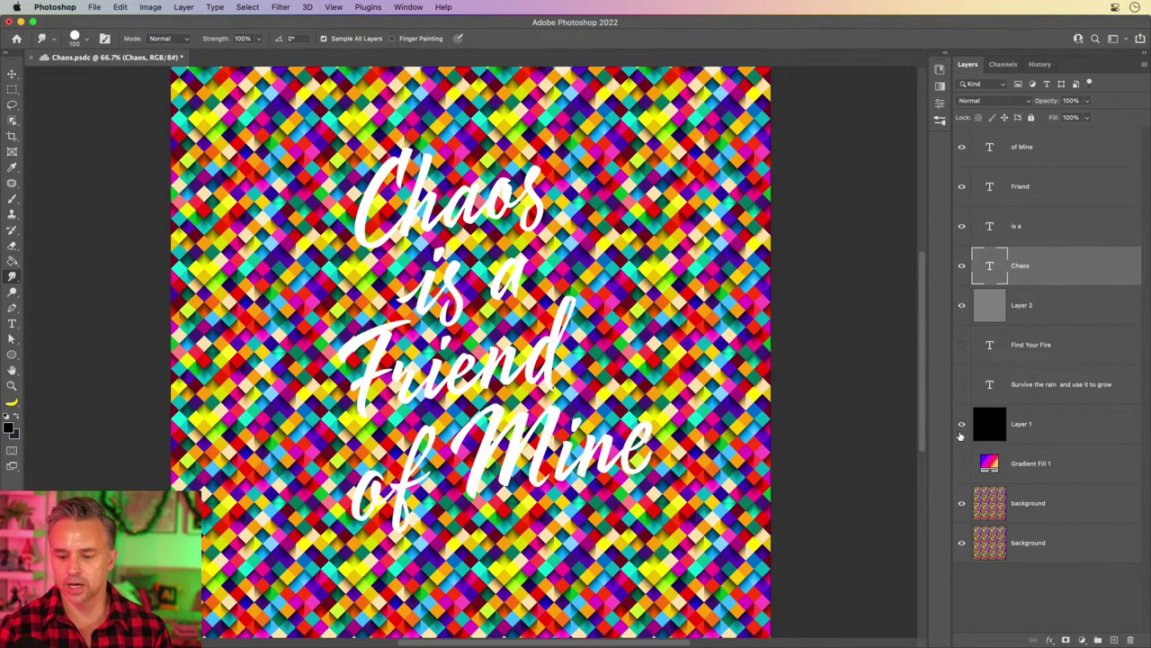
Select the four Chaos is a Friend of Mine text layers, rotate them counterclockwise and shift them slightly left over the pattern
left_click(13, 73)
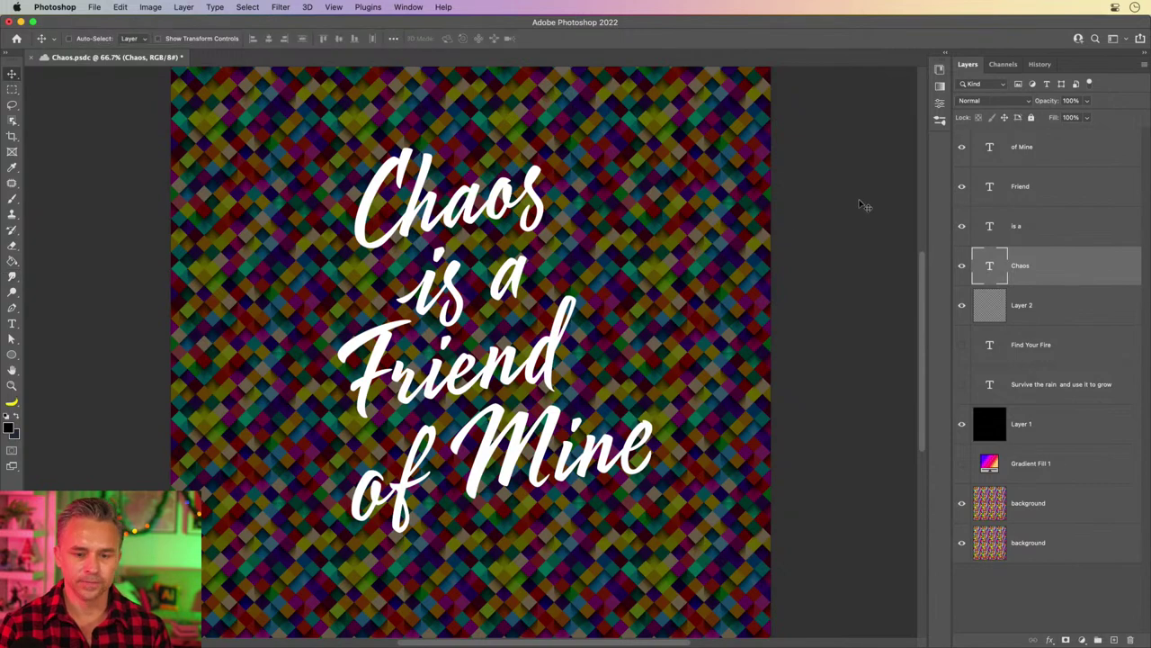
left_click(1050, 138, "shift")
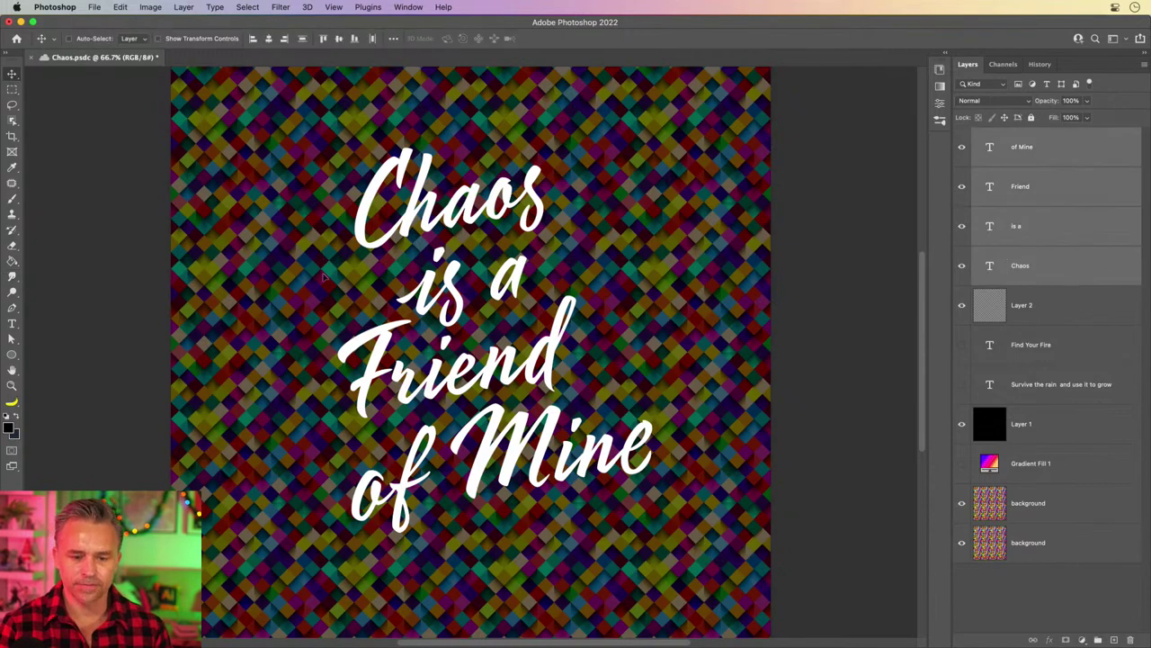
left_click_drag(319, 255, 342, 249)
key("super+t")
left_click_drag(334, 126, 304, 162)
left_click_drag(374, 213, 330, 222)
key("Return")
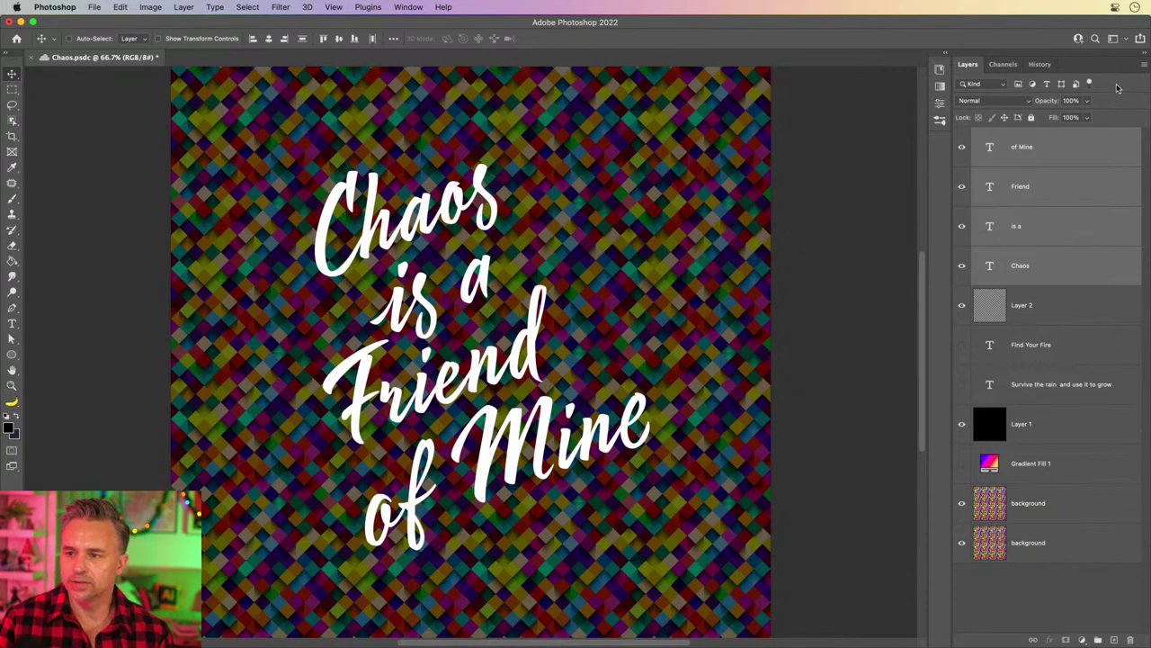
Set the opacity of the black Layer 1 overlay to 82%
left_click(1067, 425)
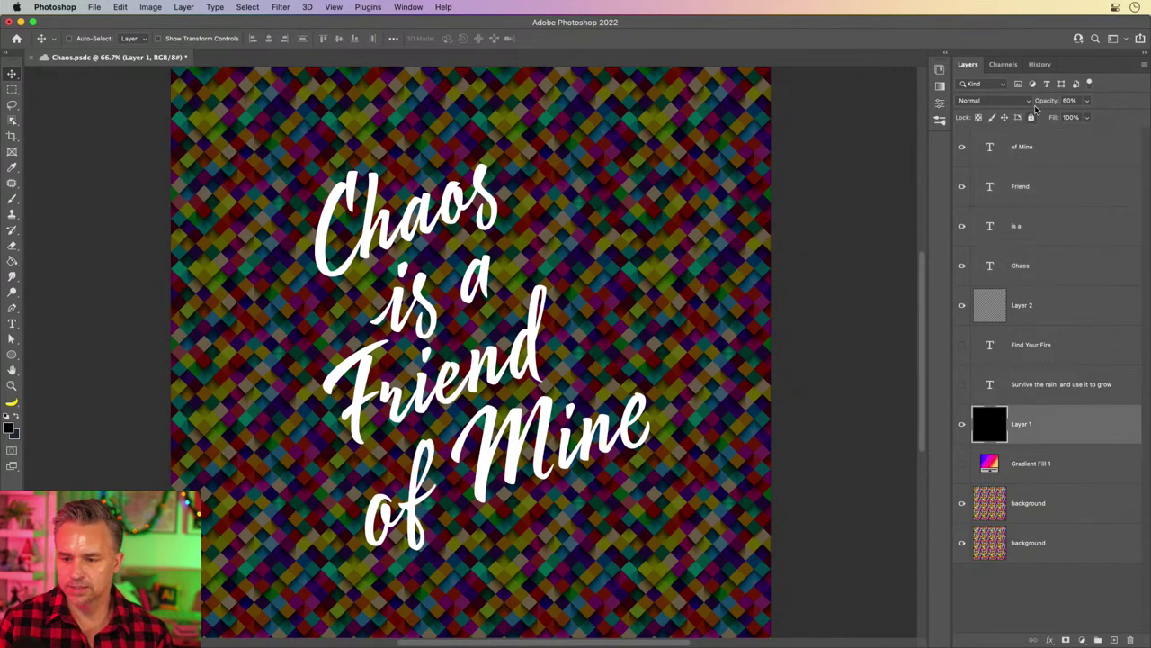
mouse_move(1044, 101)
left_mouse_down()
mouse_move(1014, 104)
mouse_move(1064, 104)
mouse_move(1053, 103)
left_mouse_up()
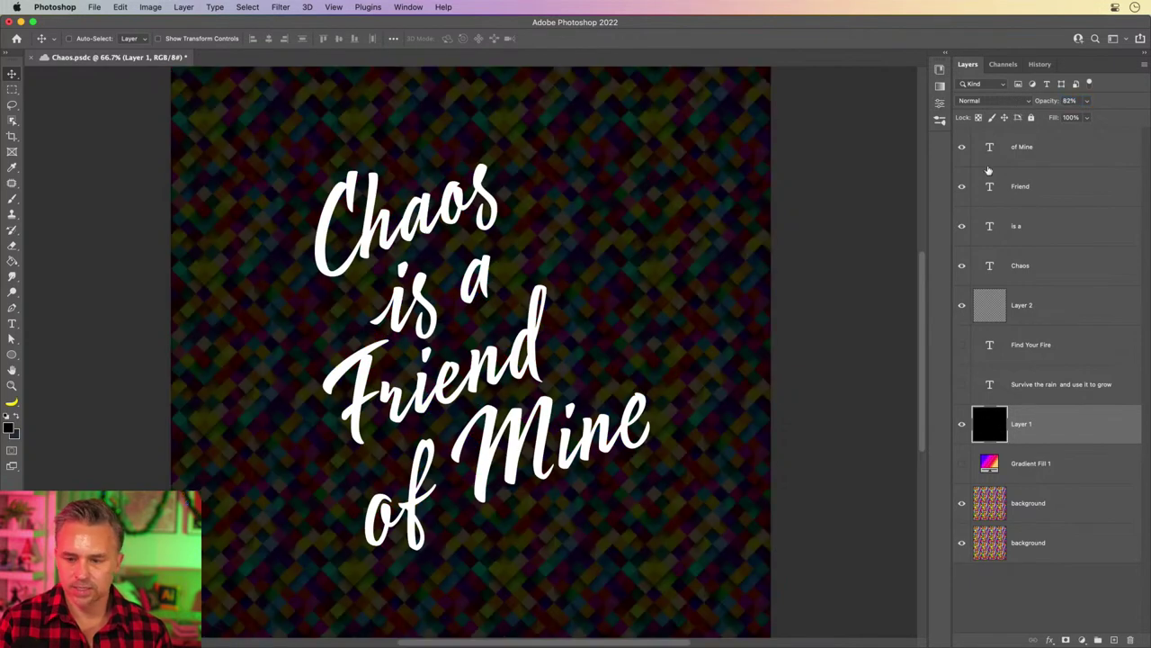
Hide all the text layers and the black Layer 1, keeping the empty Layer 2 visible and selected
left_click(1031, 155)
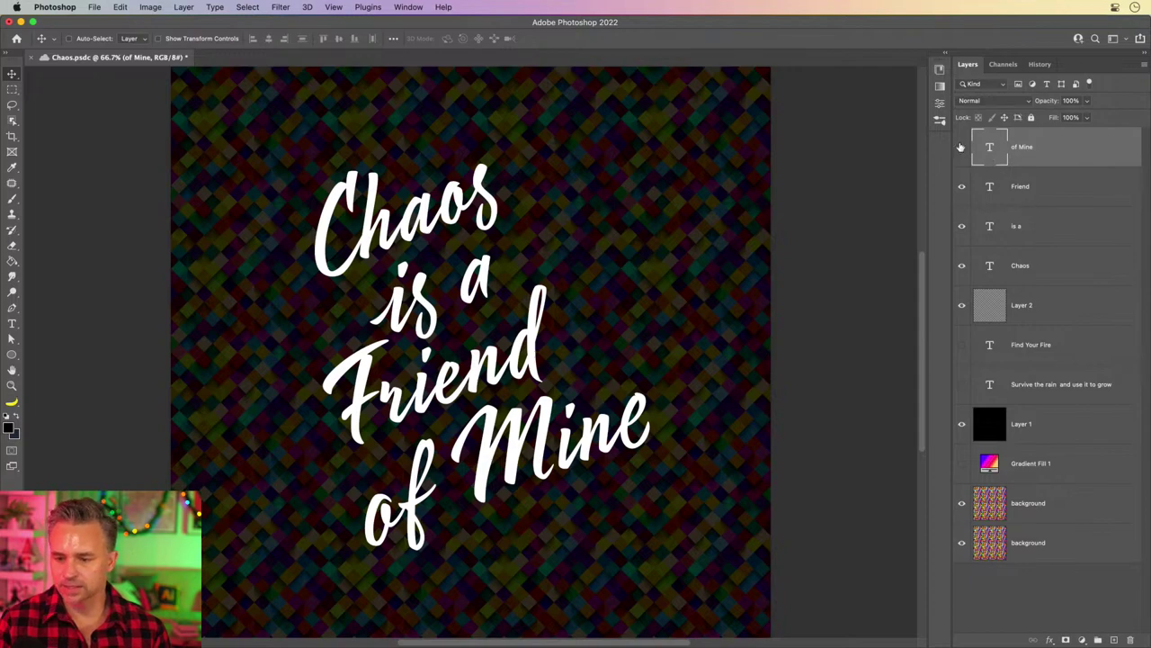
left_click_drag(961, 147, 963, 431)
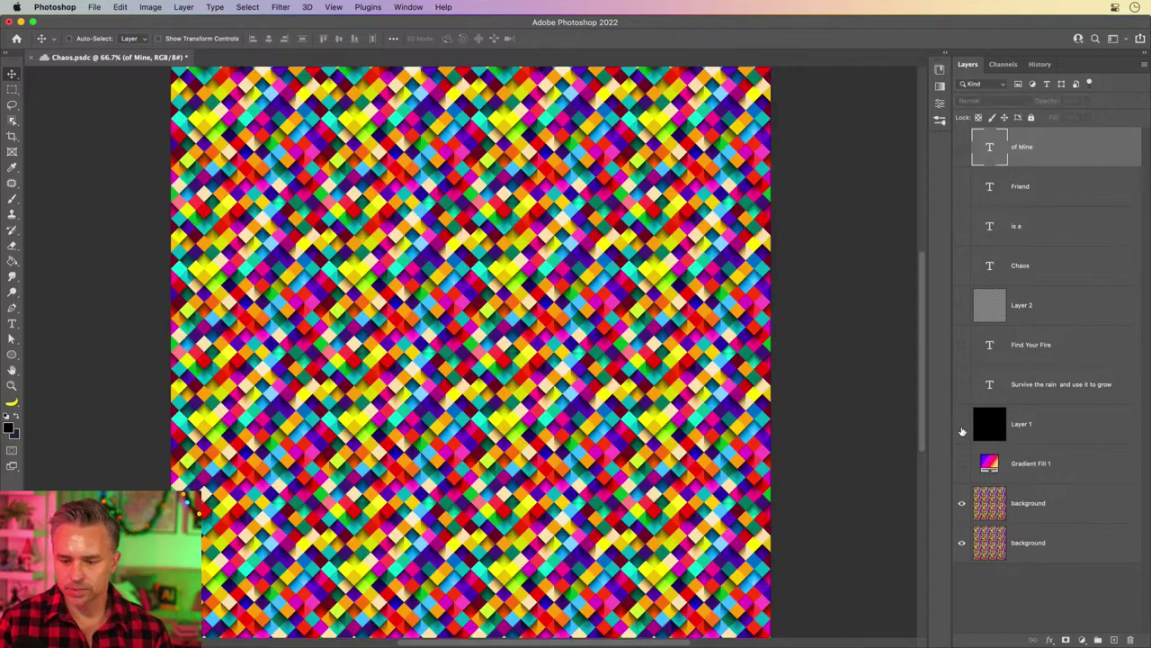
left_click(996, 307)
left_click(961, 308)
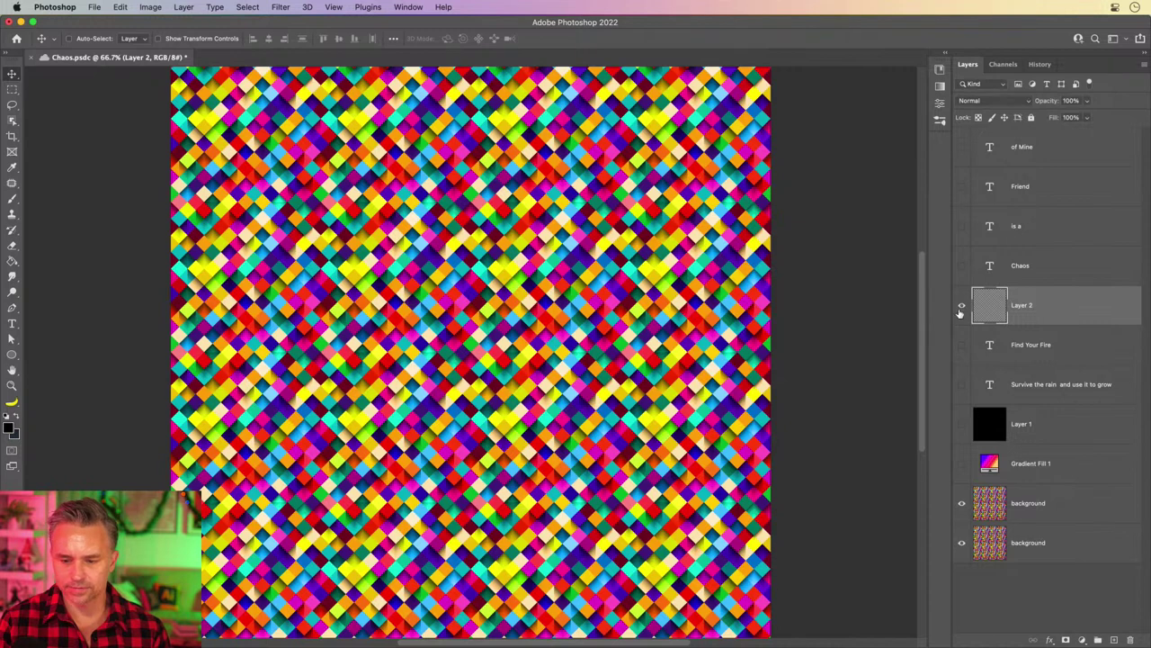
Switch to the Smudge tool and set the foreground color to bright green
left_click(12, 276)
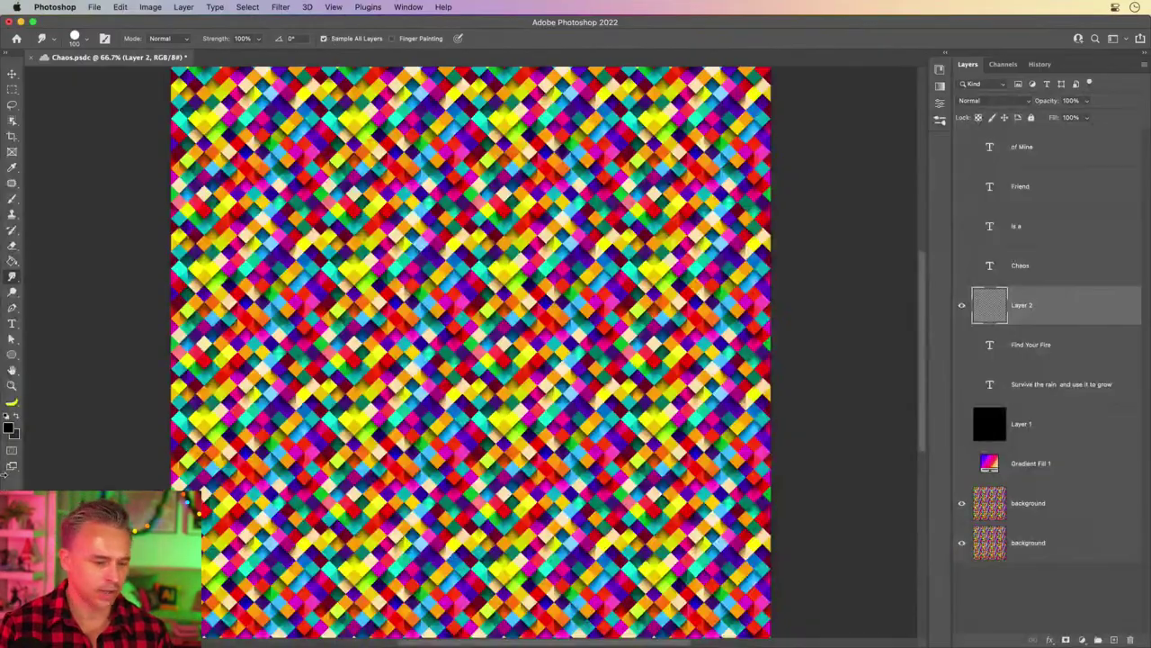
left_click(9, 429)
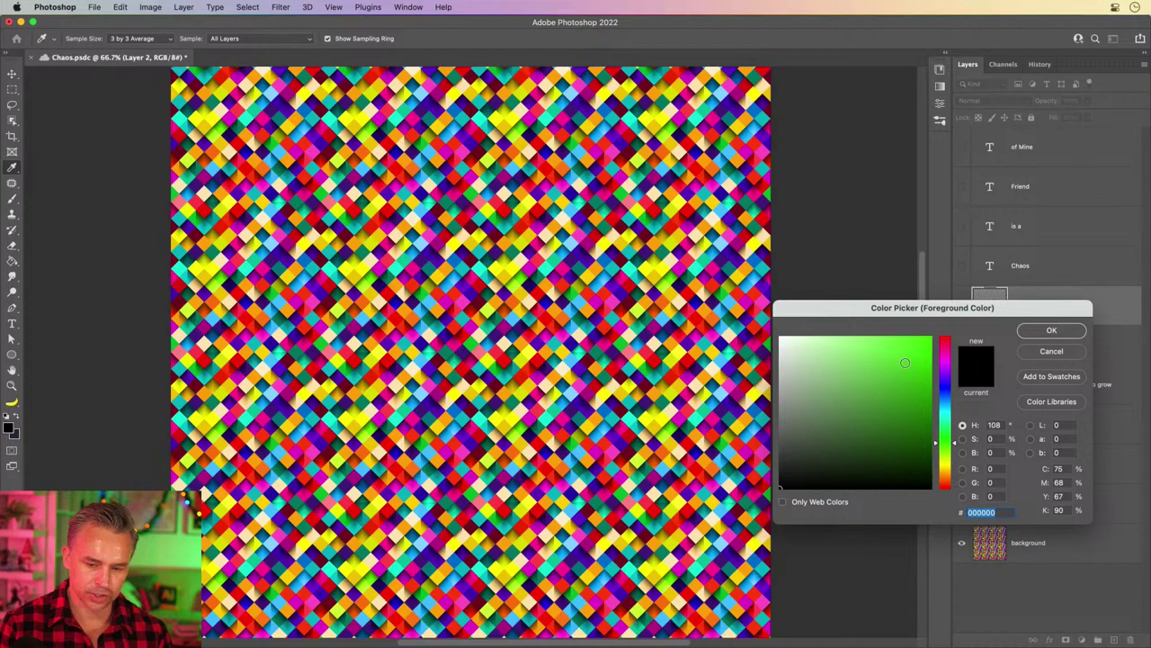
left_click(944, 336)
left_click_drag(896, 343, 947, 439)
left_click(1035, 333)
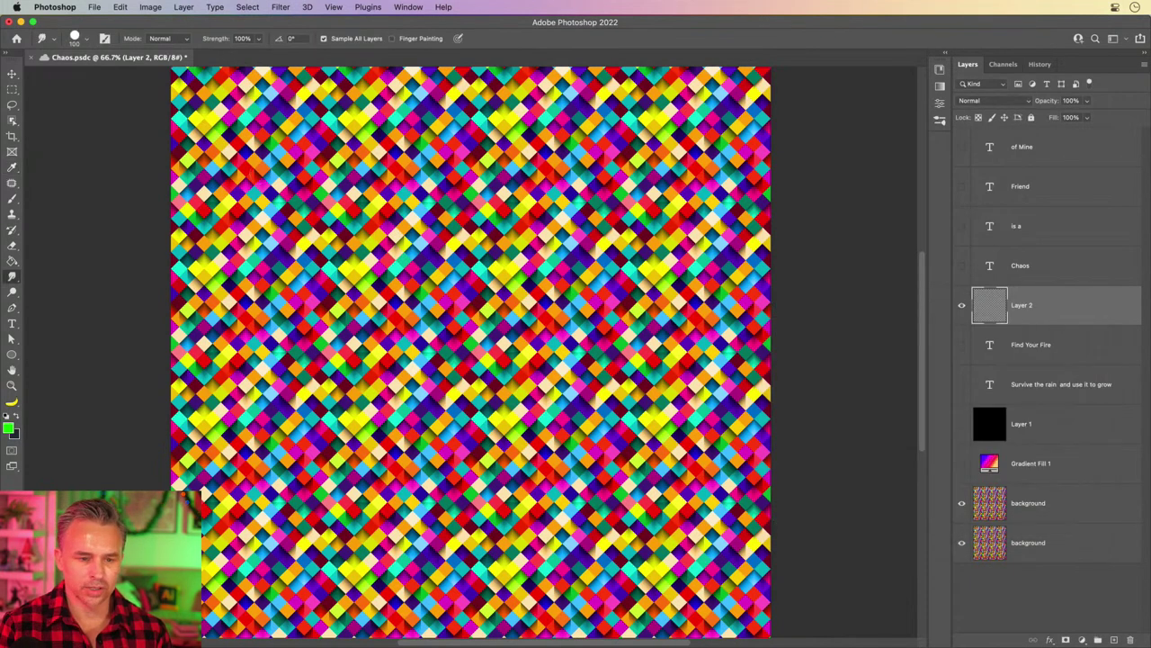
Try a curved green smudge stroke on Layer 2 with Finger Painting turned on, and undo it
left_click(391, 39)
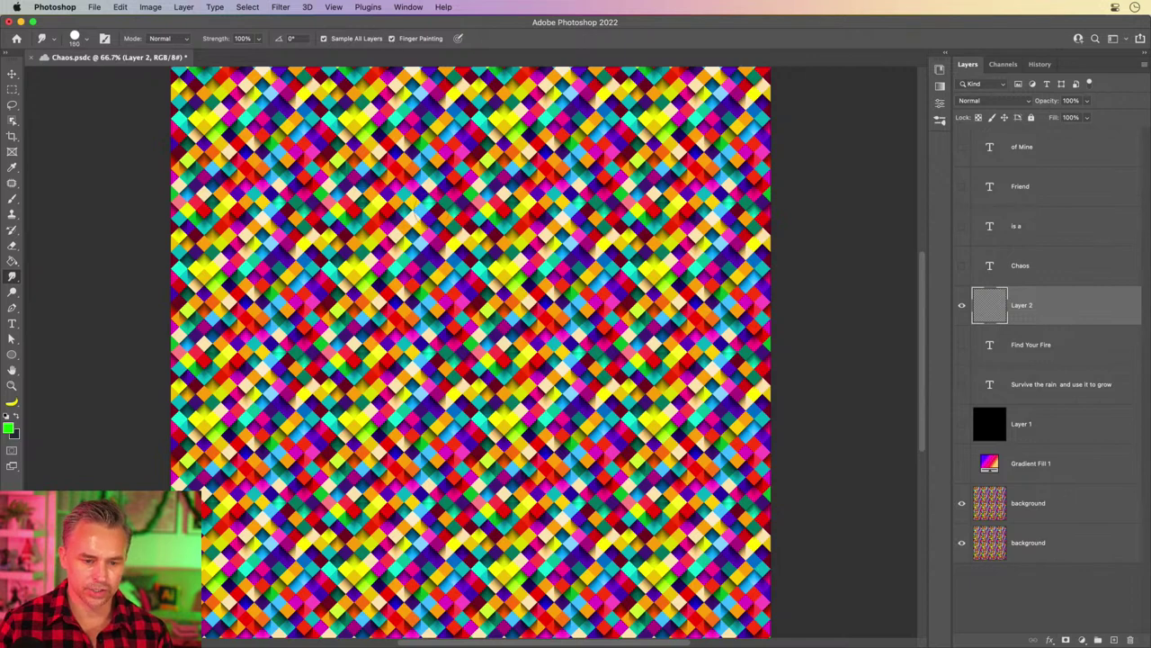
mouse_move(441, 206)
left_mouse_down()
mouse_move(382, 219)
mouse_move(274, 331)
mouse_move(358, 509)
left_mouse_up()
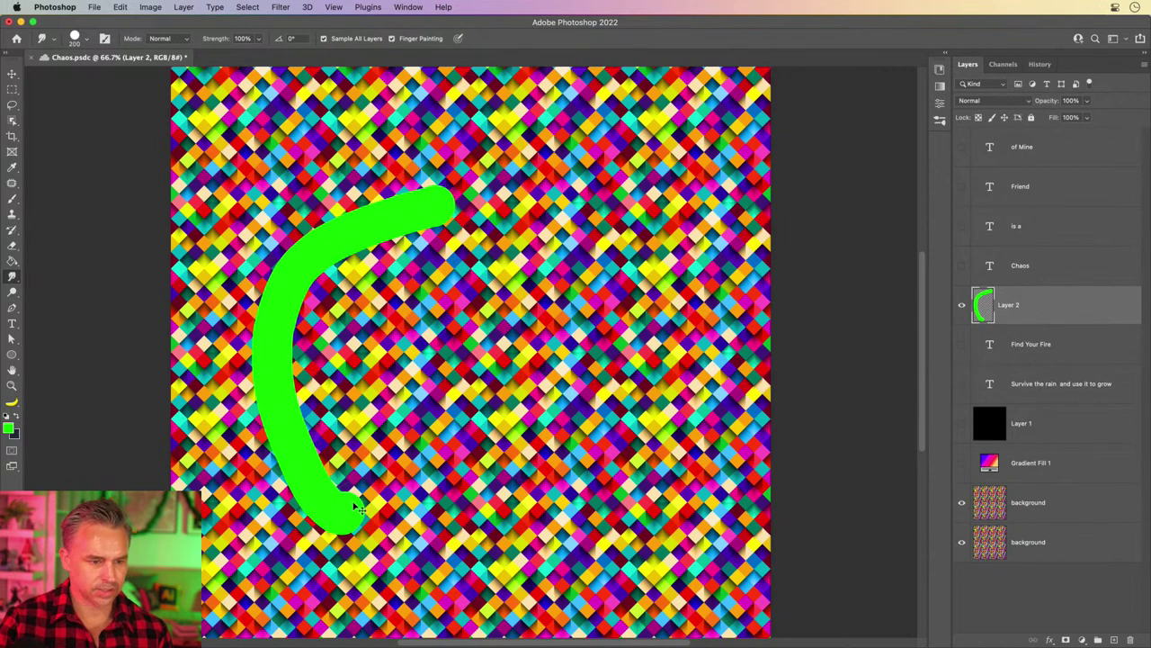
key("super+z")
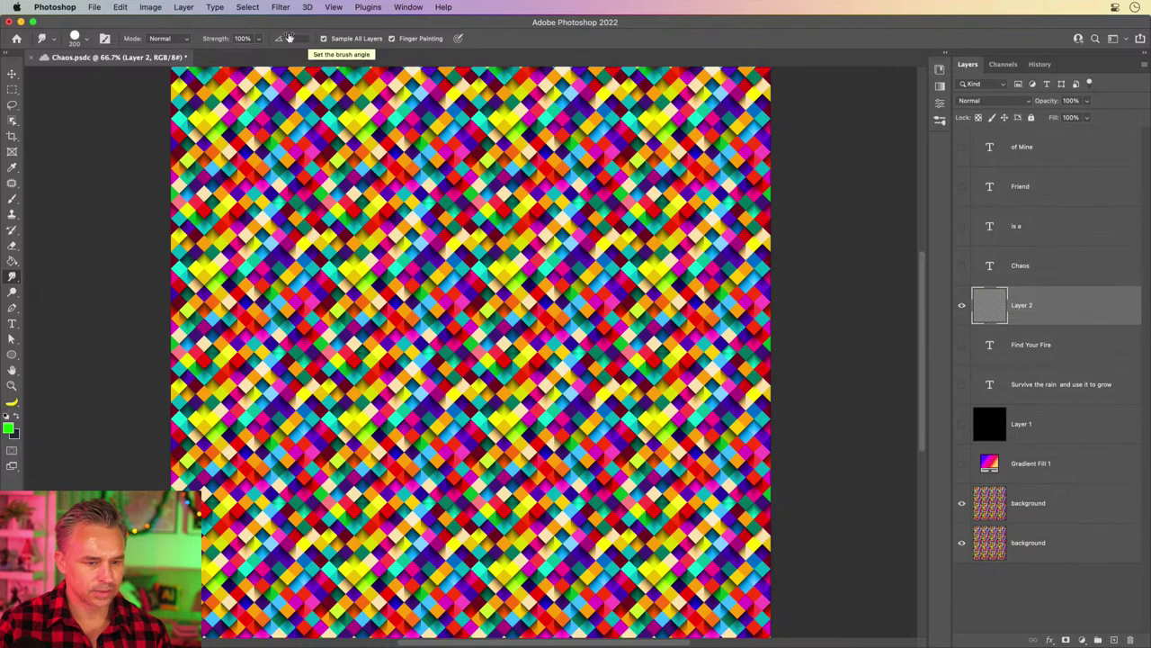
Try Finger Painting at 26% strength with several smudge strokes in the middle of the pattern, and clear Layer 2
mouse_move(195, 39)
left_mouse_down()
mouse_move(162, 40)
mouse_move(177, 42)
left_mouse_up()
mouse_move(473, 144)
left_mouse_down()
mouse_move(439, 166)
mouse_move(406, 216)
mouse_move(401, 261)
mouse_move(411, 369)
mouse_move(436, 427)
mouse_move(490, 441)
left_mouse_up()
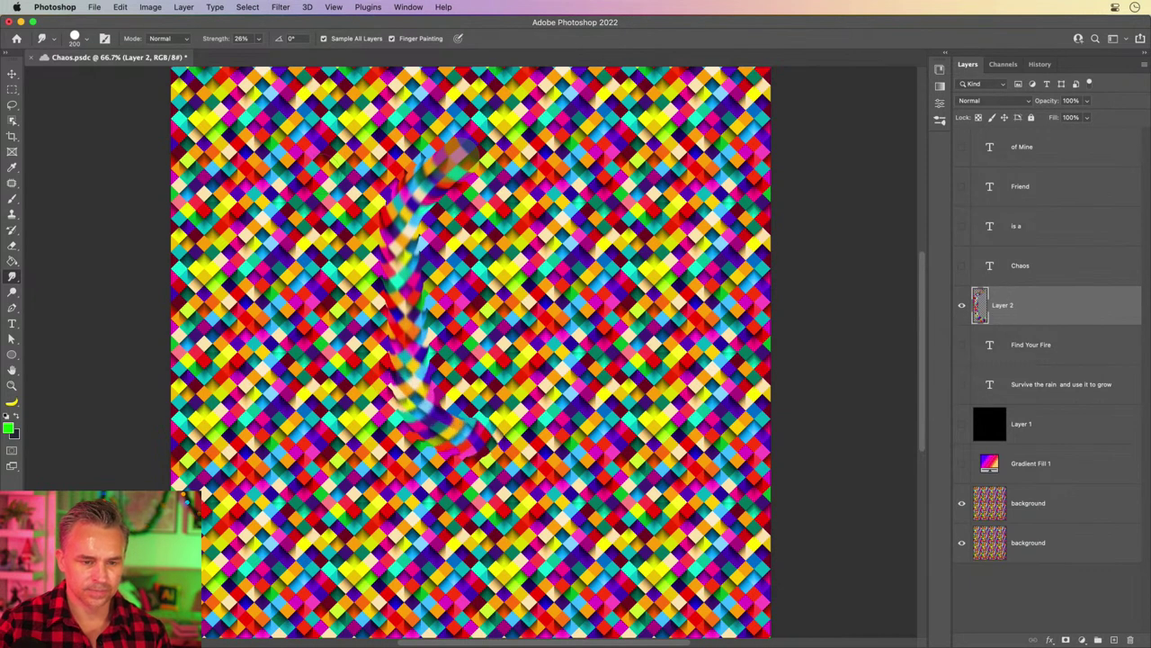
mouse_move(436, 395)
left_mouse_down()
mouse_move(427, 297)
mouse_move(441, 256)
left_mouse_up()
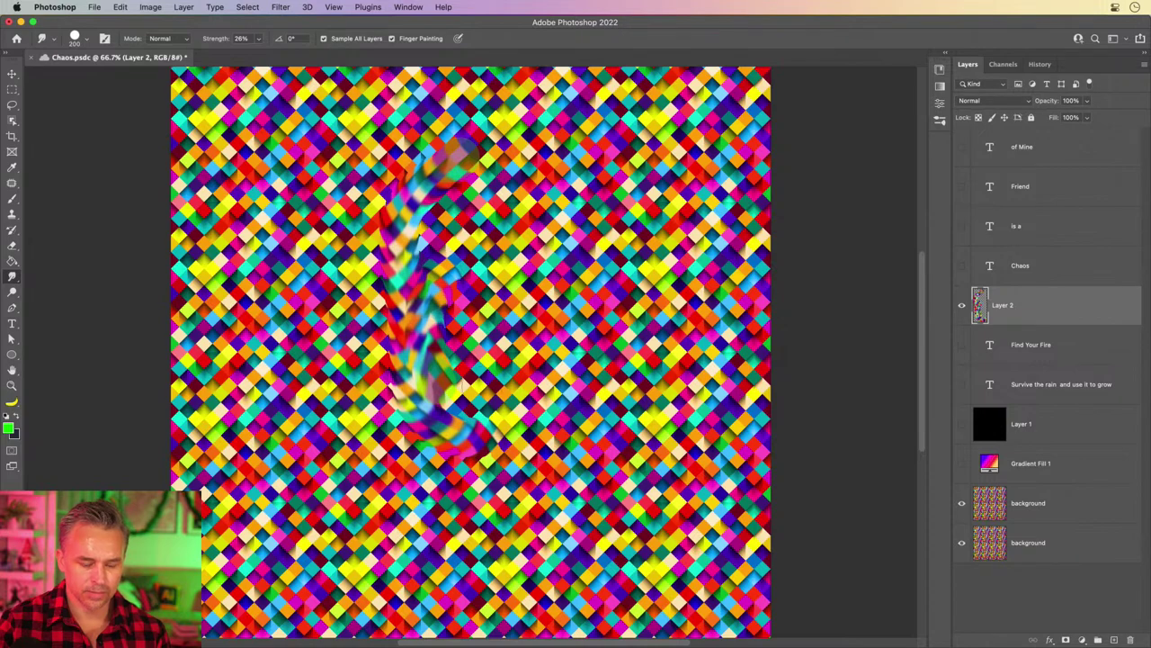
left_click_drag(483, 409, 491, 335)
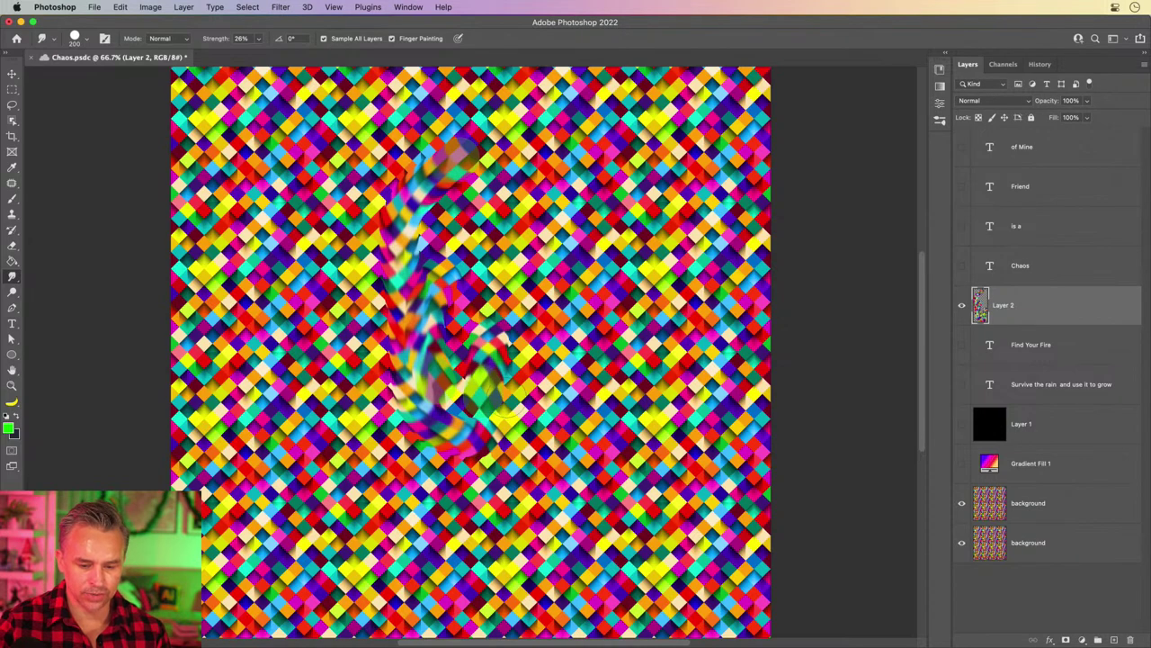
mouse_move(510, 423)
left_mouse_down()
mouse_move(532, 386)
mouse_move(535, 346)
left_mouse_up()
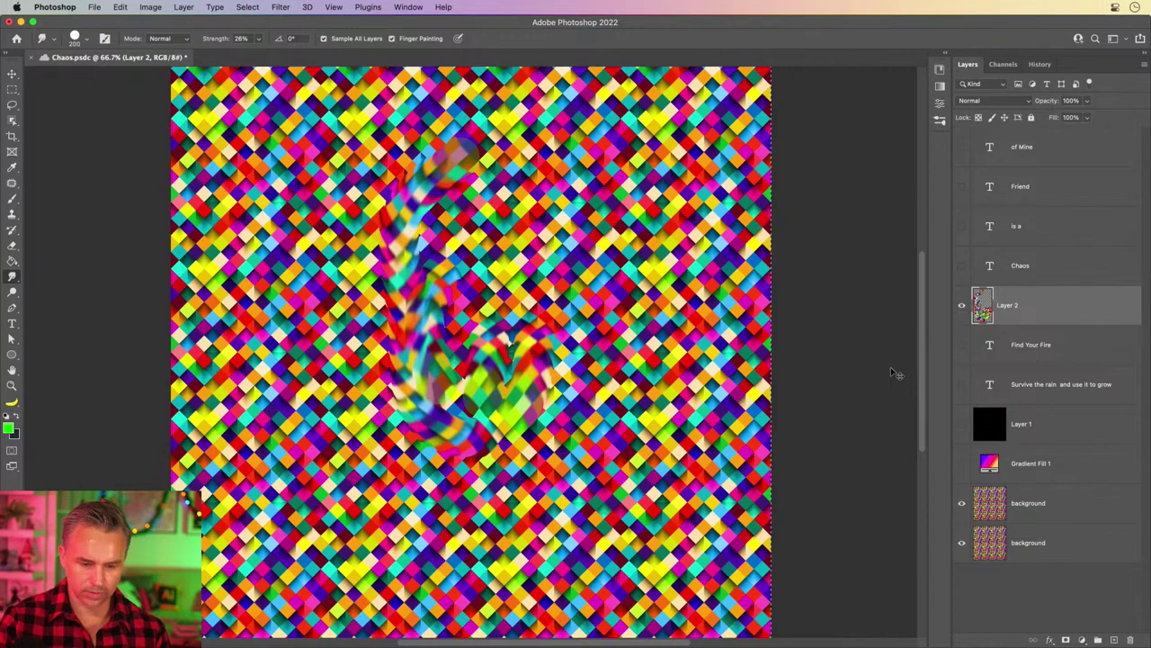
key("super+a")
key("BackSpace")
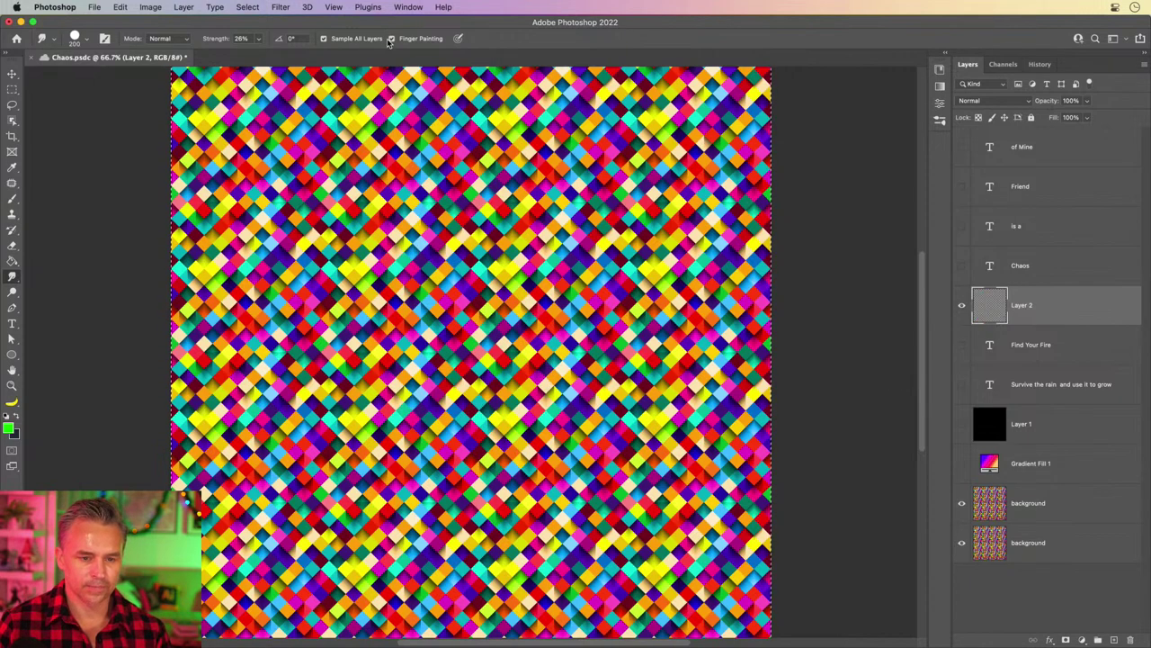
Smudge a large letter C on Layer 2 with Finger Painting off, 100% strength and a 125 px brush
left_click(392, 39)
left_click_drag(214, 38, 416, 41)
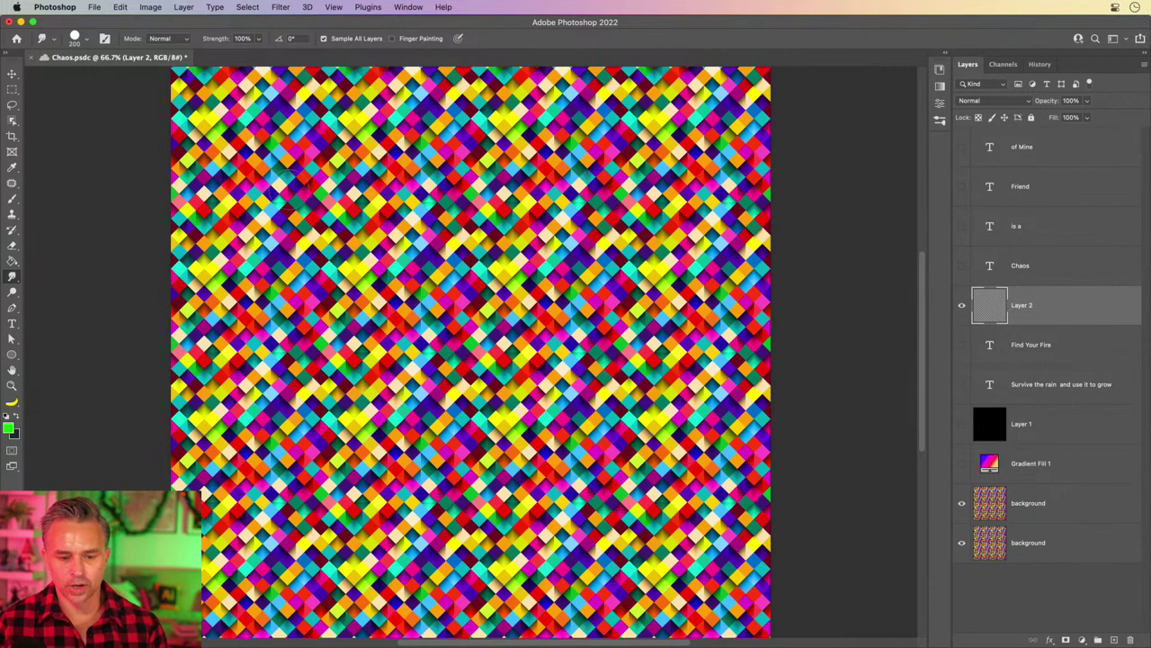
key("super+1")
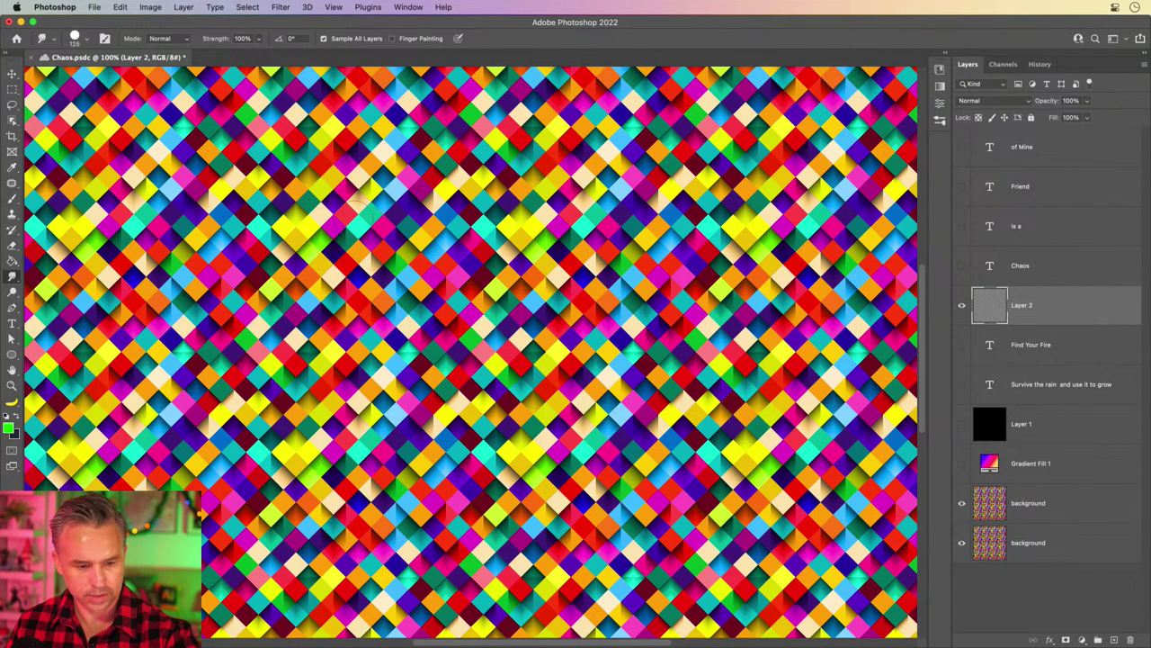
key("bracketleft")
mouse_move(356, 211)
left_mouse_down()
mouse_move(348, 178)
mouse_move(297, 134)
mouse_move(191, 398)
mouse_move(347, 358)
left_mouse_up()
Try smudging a lowercase h and a capital A beside the C, and undo those strokes
mouse_move(432, 169)
left_mouse_down()
mouse_move(389, 382)
mouse_move(440, 252)
mouse_move(499, 279)
mouse_move(513, 549)
left_mouse_up()
mouse_move(548, 364)
left_mouse_down()
mouse_move(654, 438)
mouse_move(657, 522)
left_mouse_up()
left_click_drag(562, 338, 667, 308)
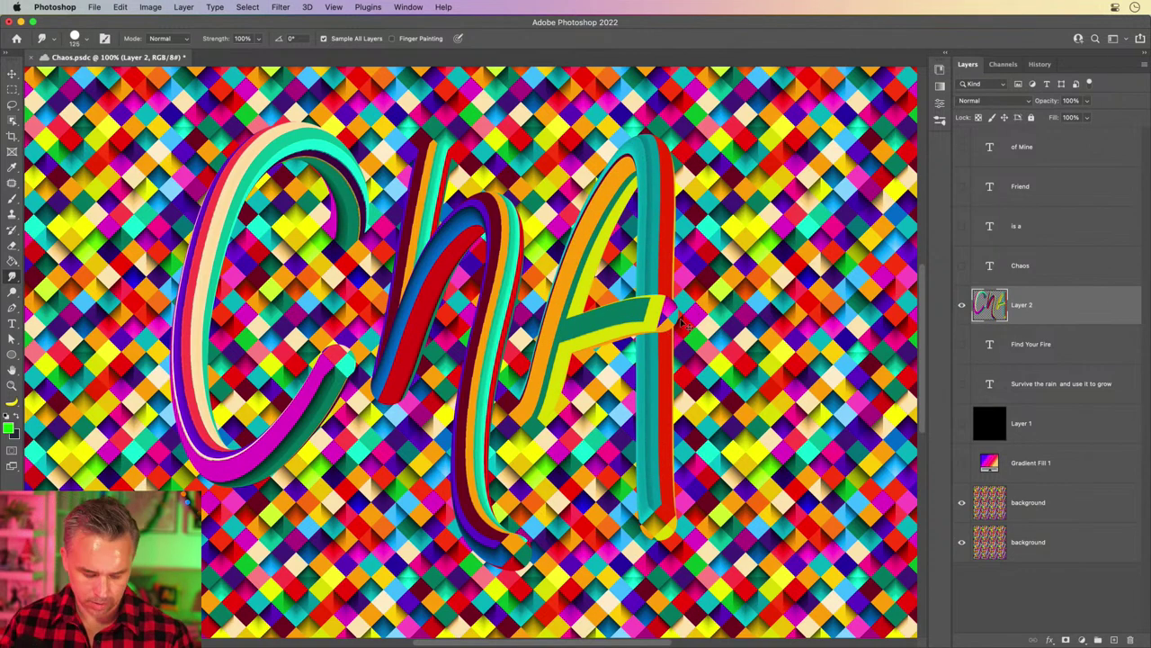
key("super+z")
key("super+z")
key("super+z")
key("super+z")
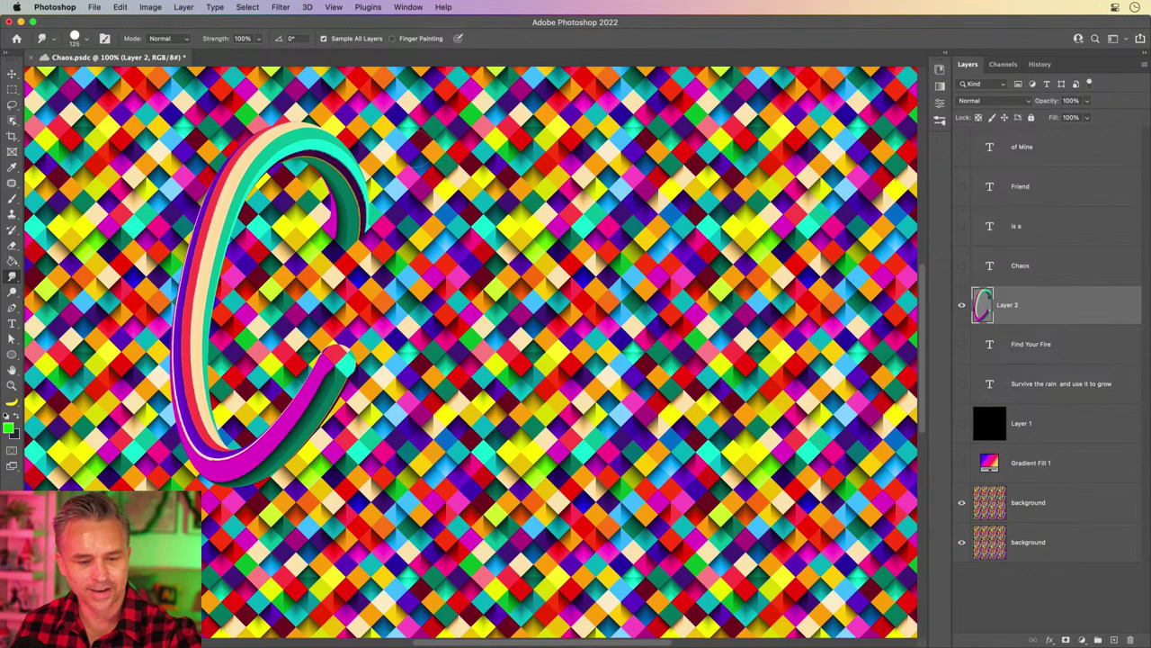
Smudge a capital H and a capital A with crossbars beside the C on Layer 2
left_click_drag(418, 126, 382, 445)
left_click_drag(389, 286, 499, 241)
left_click_drag(531, 92, 472, 461)
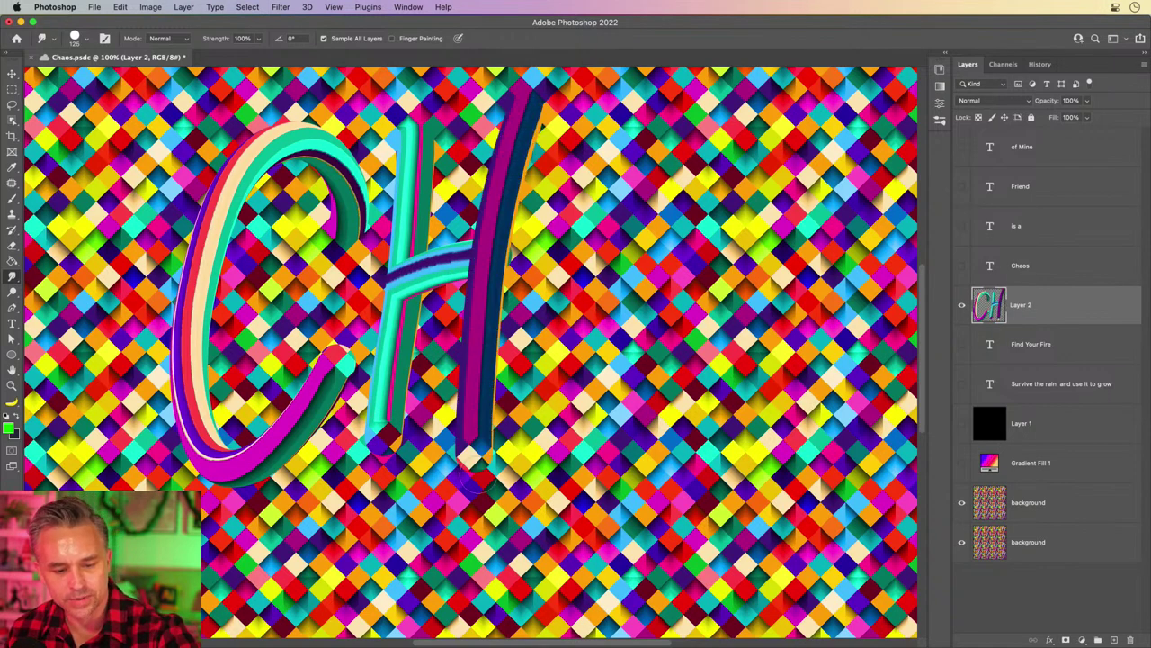
mouse_move(517, 391)
left_mouse_down()
mouse_move(576, 234)
mouse_move(648, 495)
left_mouse_up()
mouse_move(550, 319)
left_mouse_down()
mouse_move(604, 274)
mouse_move(720, 235)
left_mouse_up()
Move the CHA lettering to the left and slightly down, and smudge a tall letter O after the A
scroll(468, 360, "right", 2)
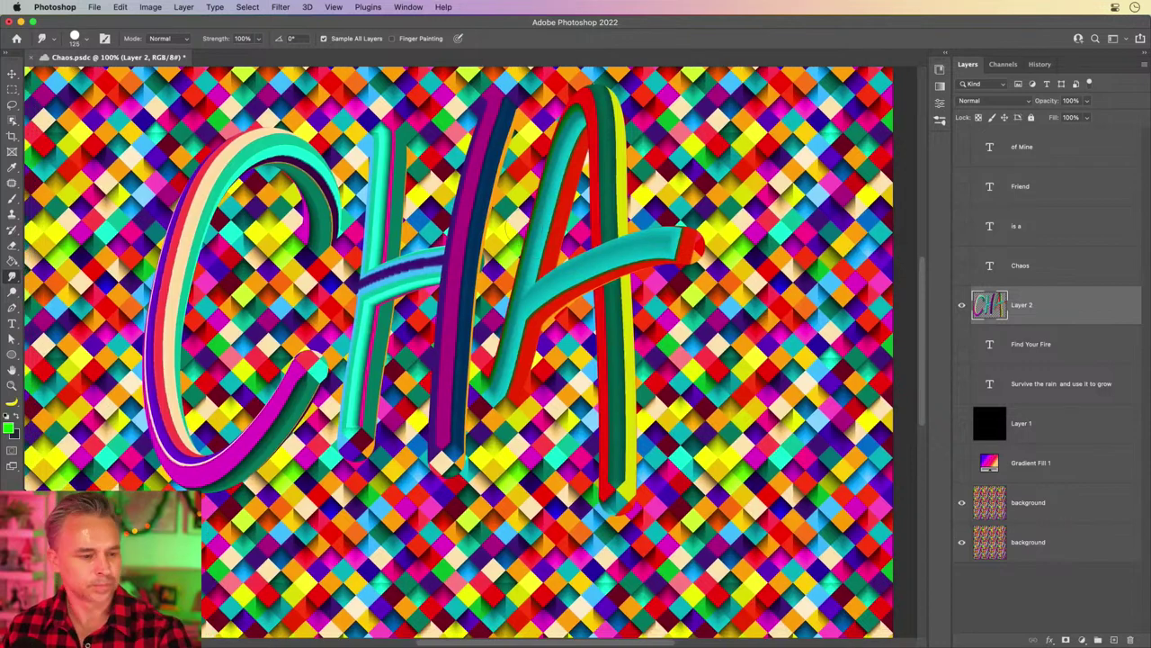
left_click(11, 72)
left_click_drag(549, 319, 261, 355)
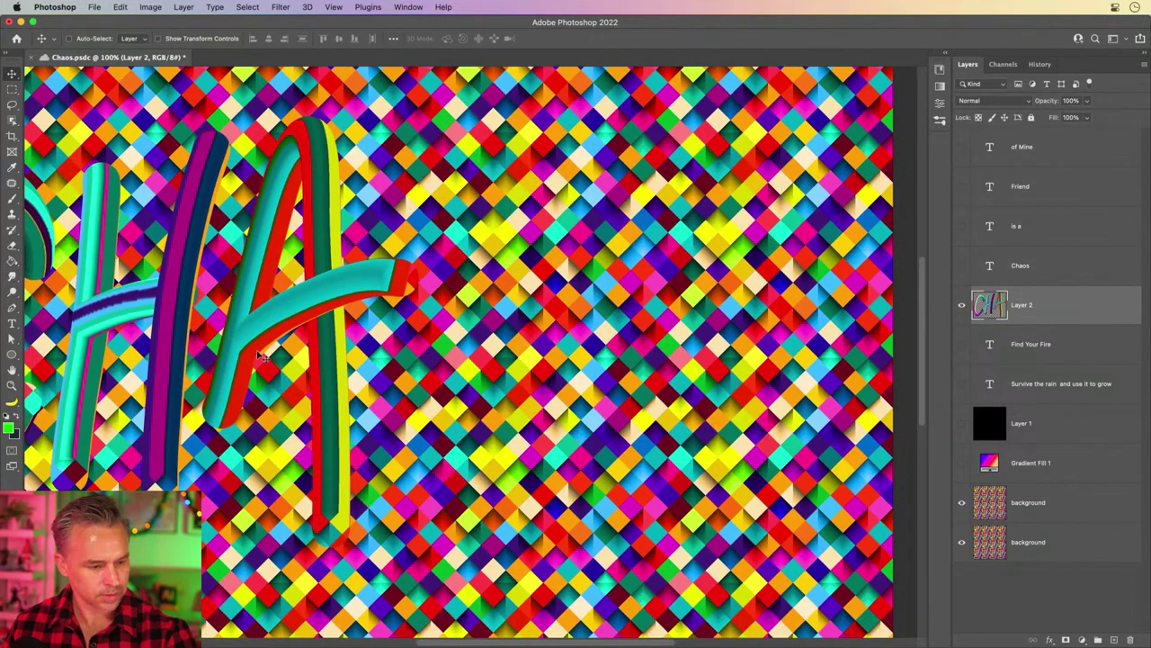
left_click(12, 279)
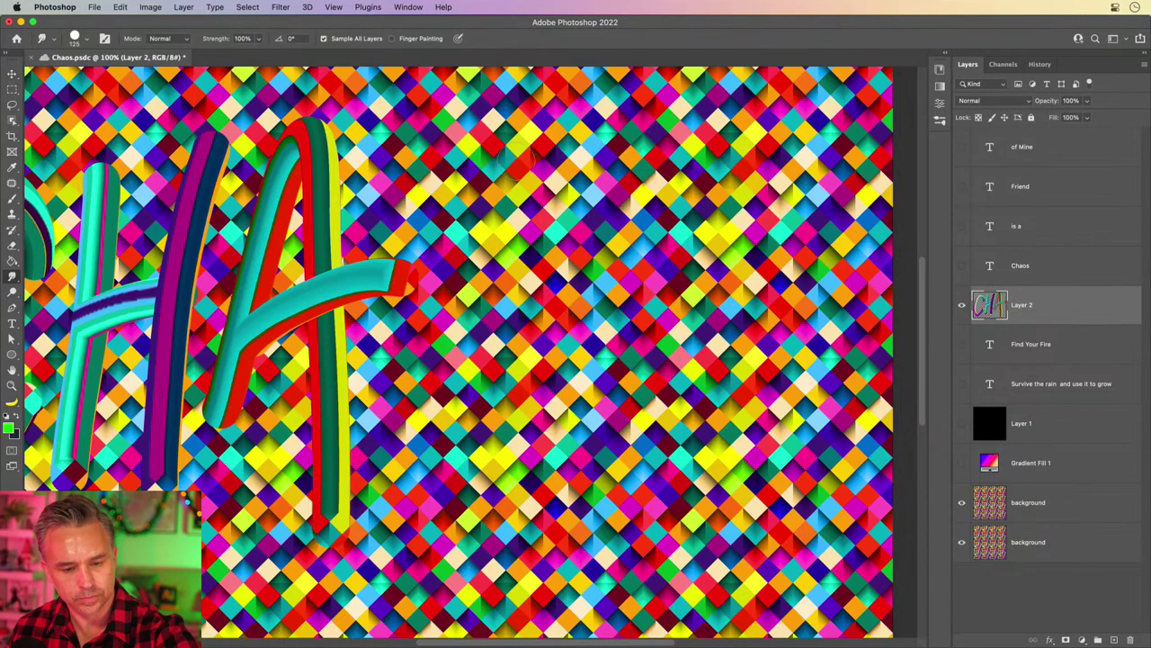
mouse_move(517, 160)
left_mouse_down()
mouse_move(504, 472)
mouse_move(517, 156)
left_mouse_up()
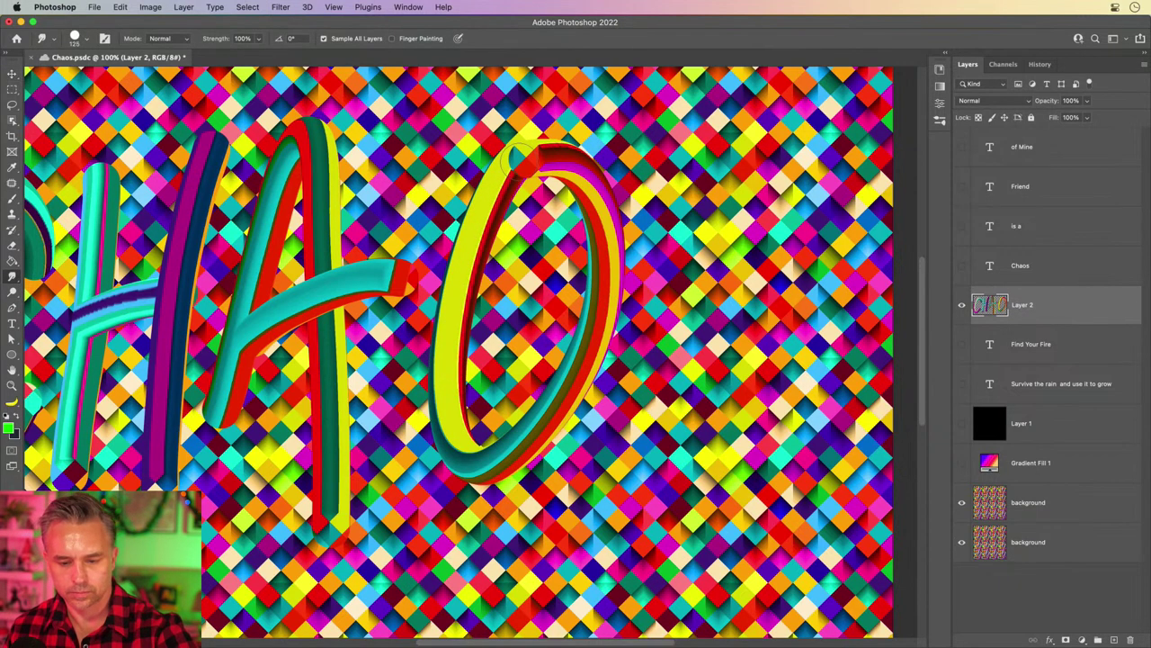
Try smudging a letter S after the O, and undo the stroke
scroll(517, 159, "right", 5)
mouse_move(710, 137)
left_mouse_down()
mouse_move(596, 241)
mouse_move(671, 419)
mouse_move(430, 515)
left_mouse_up()
key("super+z")
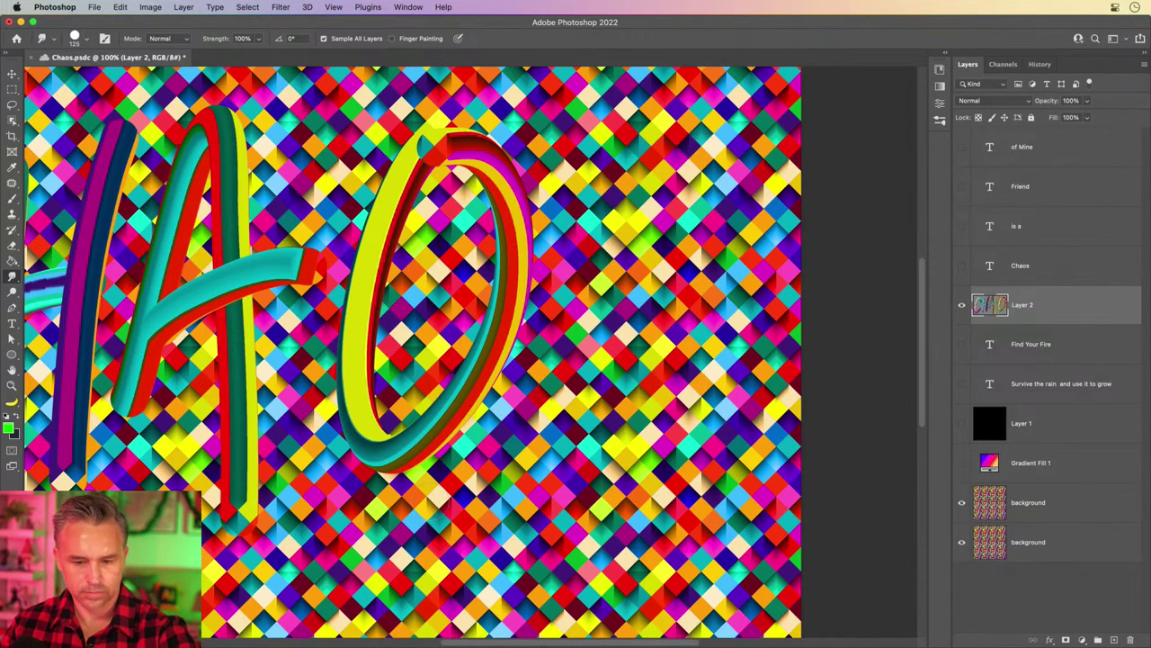
Smudge a tall letter S after the O, and scale the CHAOS lettering down so it fits within the canvas
mouse_move(710, 191)
left_mouse_down()
mouse_move(621, 135)
mouse_move(670, 468)
mouse_move(458, 531)
left_mouse_up()
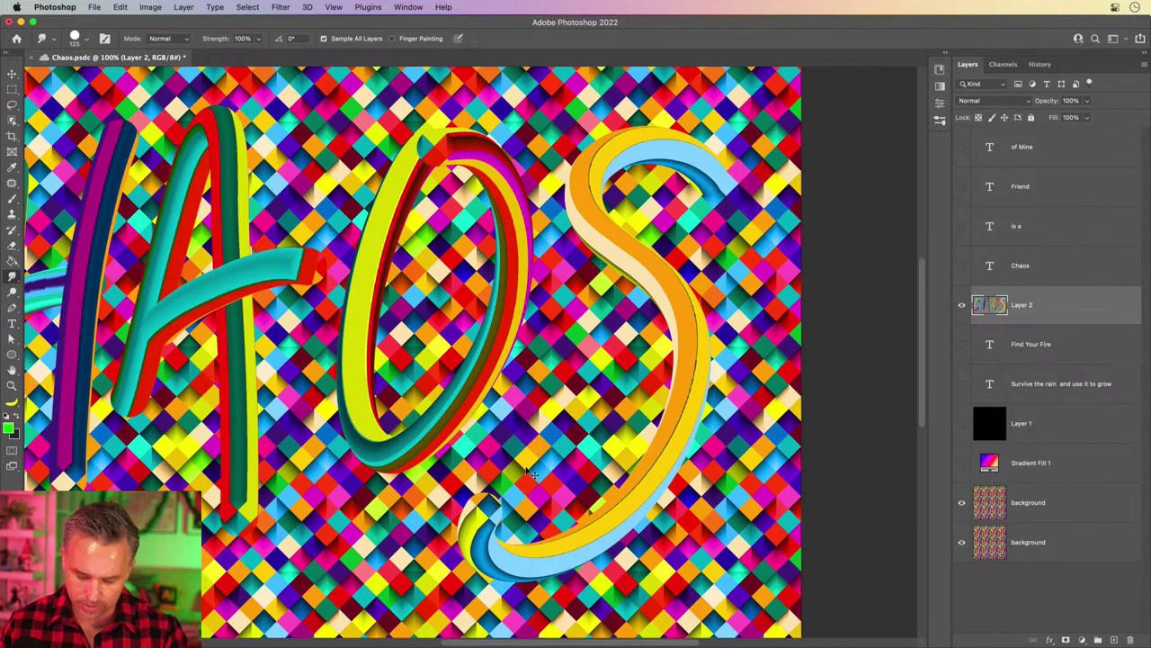
key("super+minus")
key("super+minus")
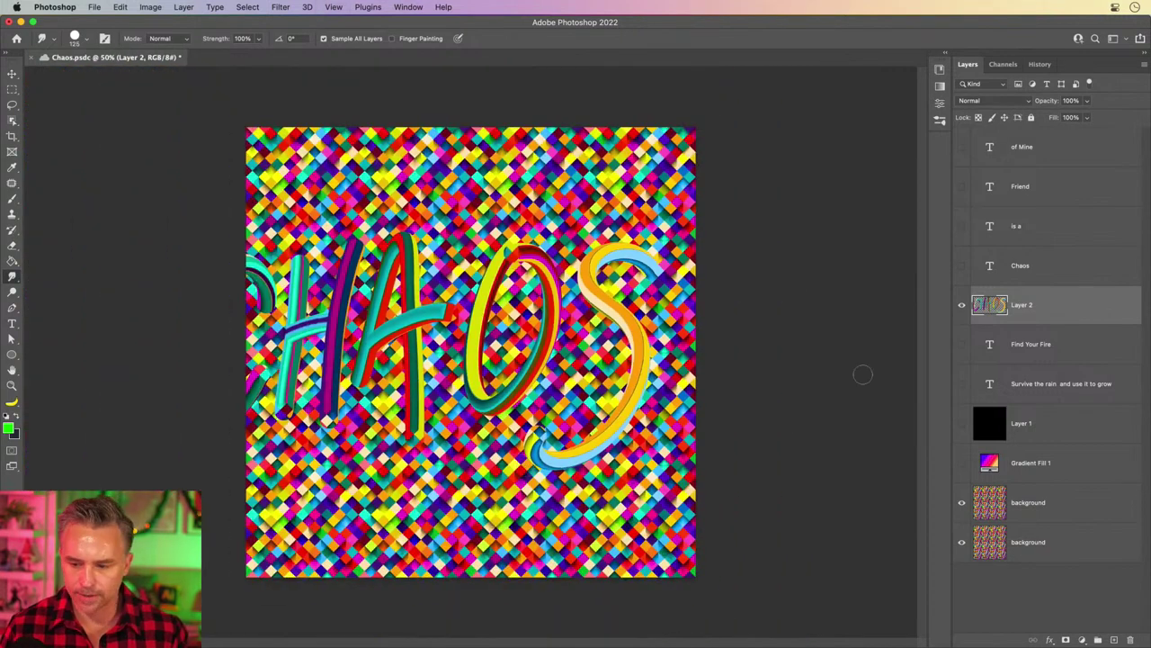
key("super+t")
left_click_drag(173, 468, 309, 368)
key("Return")
left_click_drag(334, 327, 325, 299)
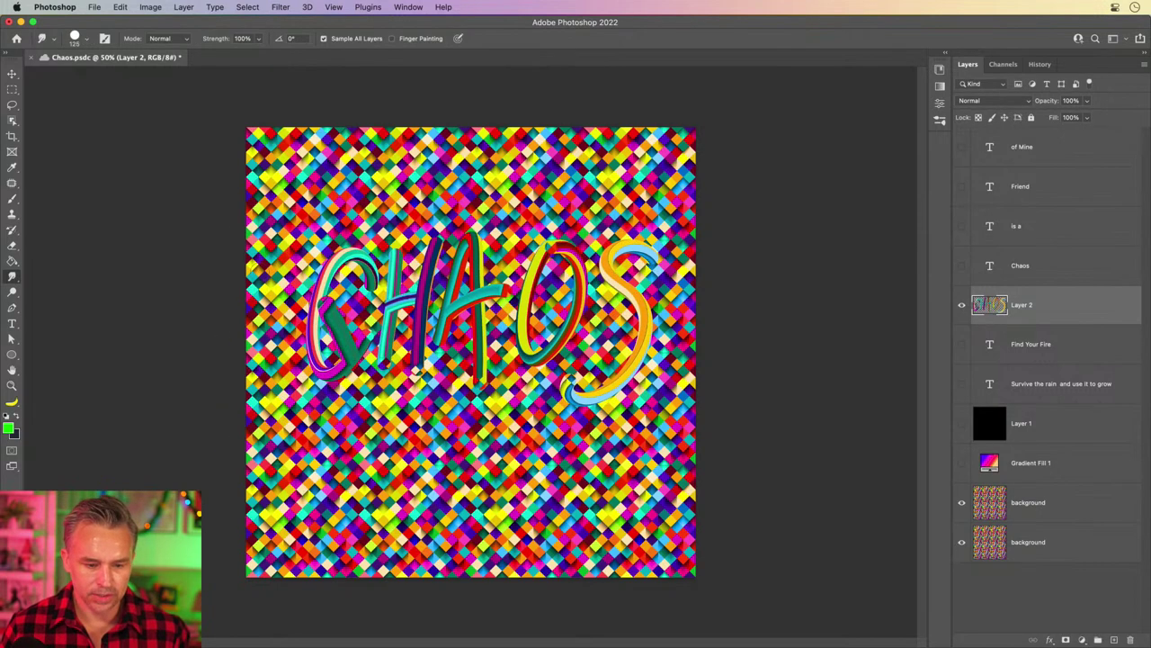
key("super+z")
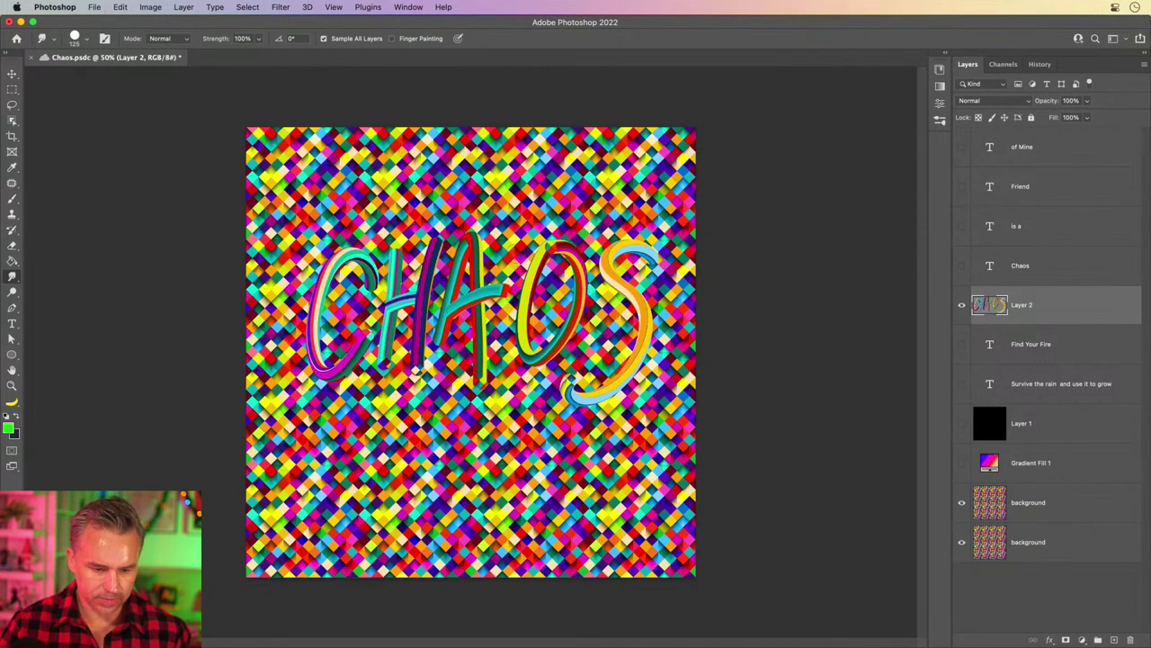
Add a new empty layer above Layer 2 and hide Layer 2
left_click(1113, 640)
left_click(961, 346)
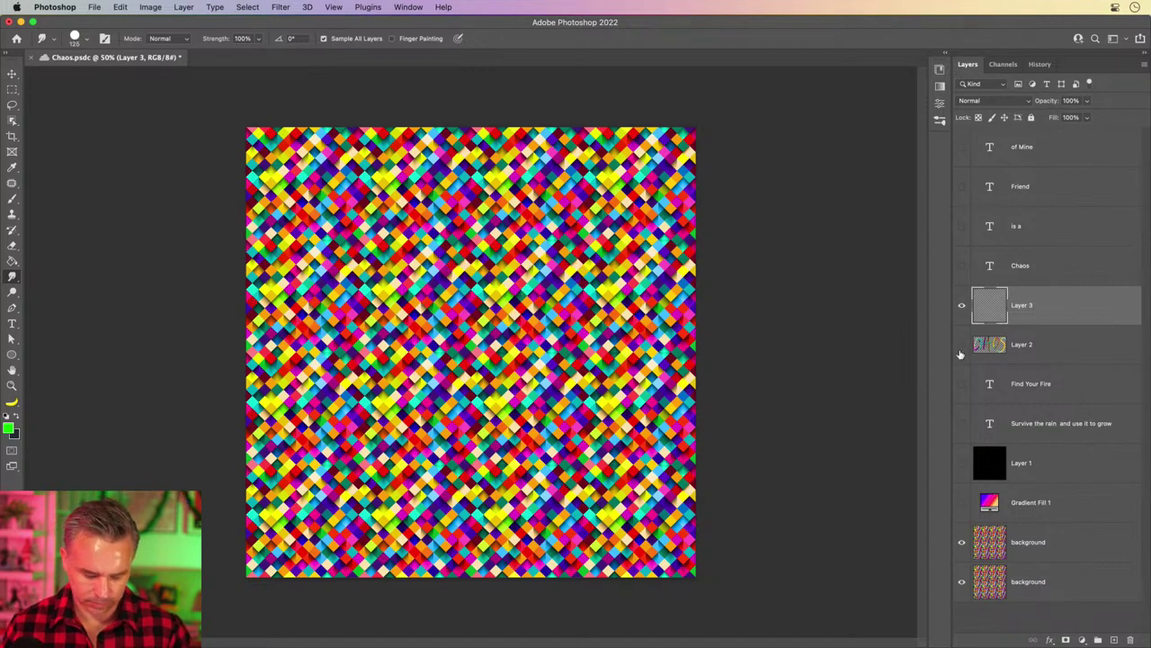
key("super+plus")
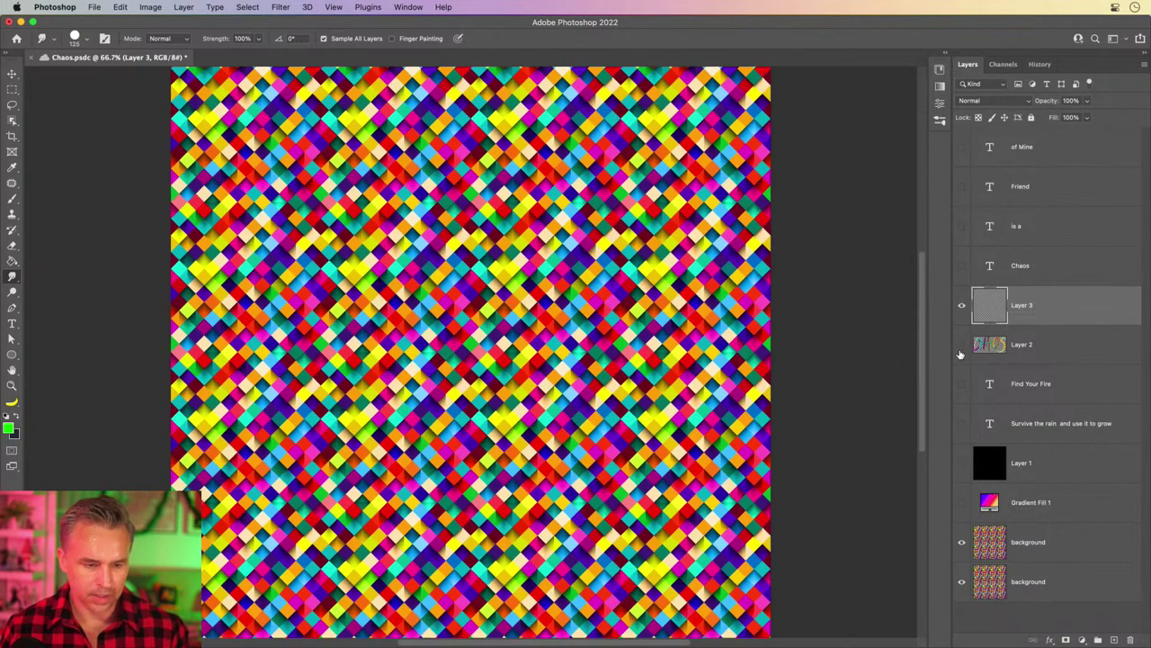
Enable Shape Dynamics for the Smudge brush with its size controlled by Pen Pressure
left_click(74, 39)
left_click(724, 45)
left_click(400, 8)
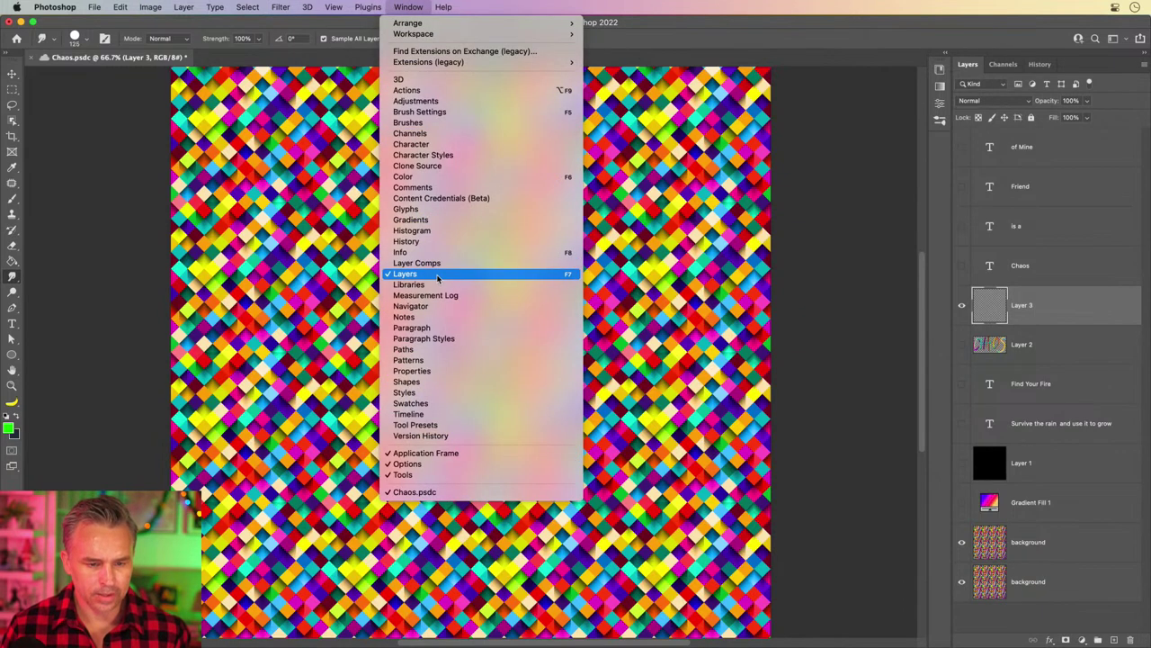
left_click(447, 126)
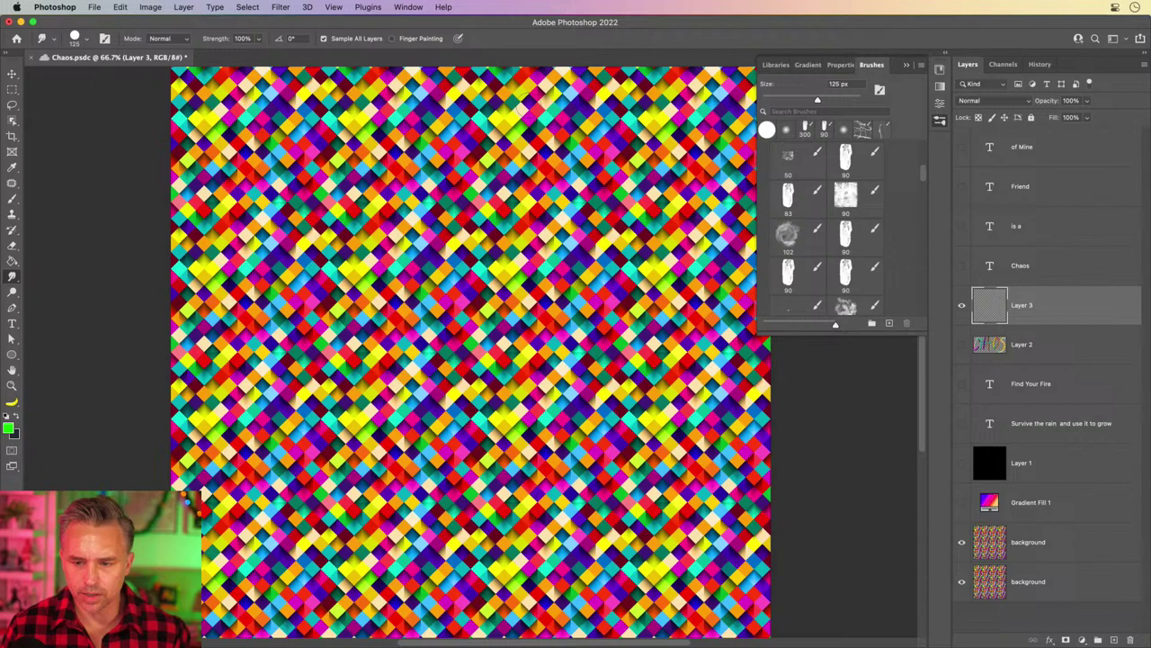
left_click(402, 7)
key("Escape")
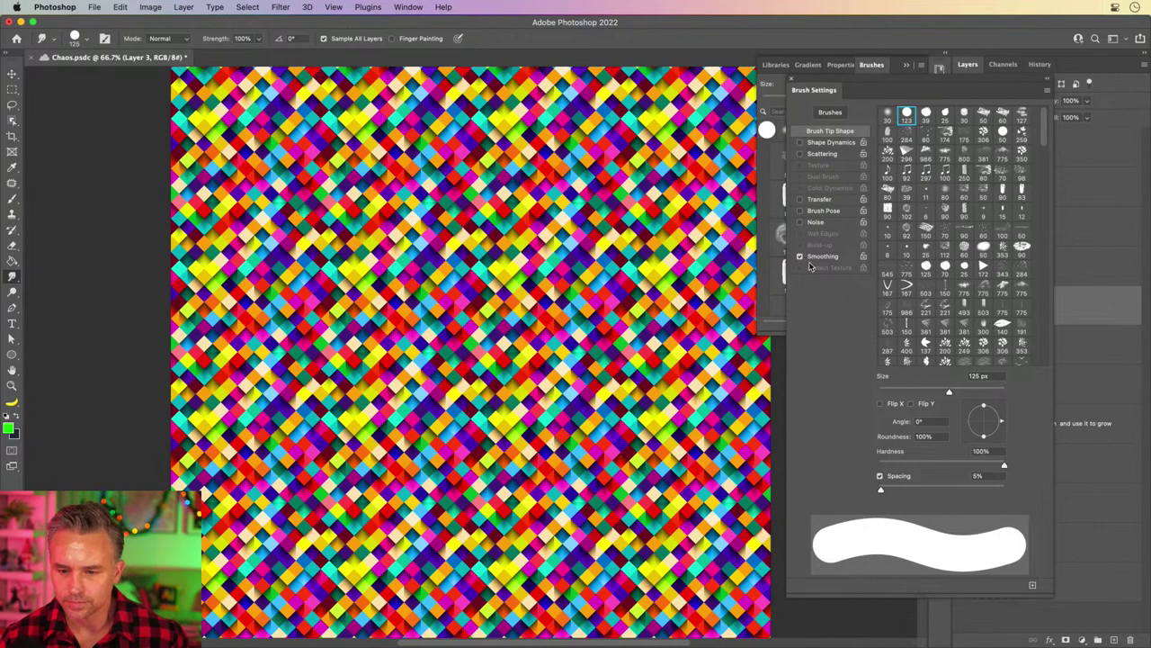
left_click(831, 143)
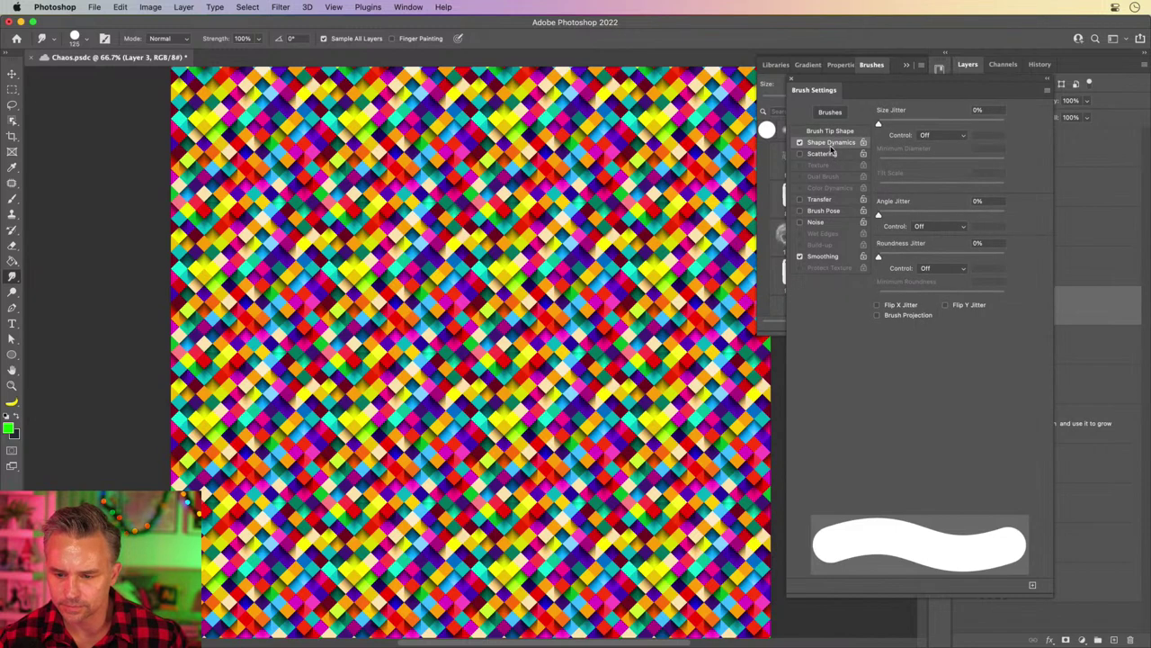
left_click(963, 137)
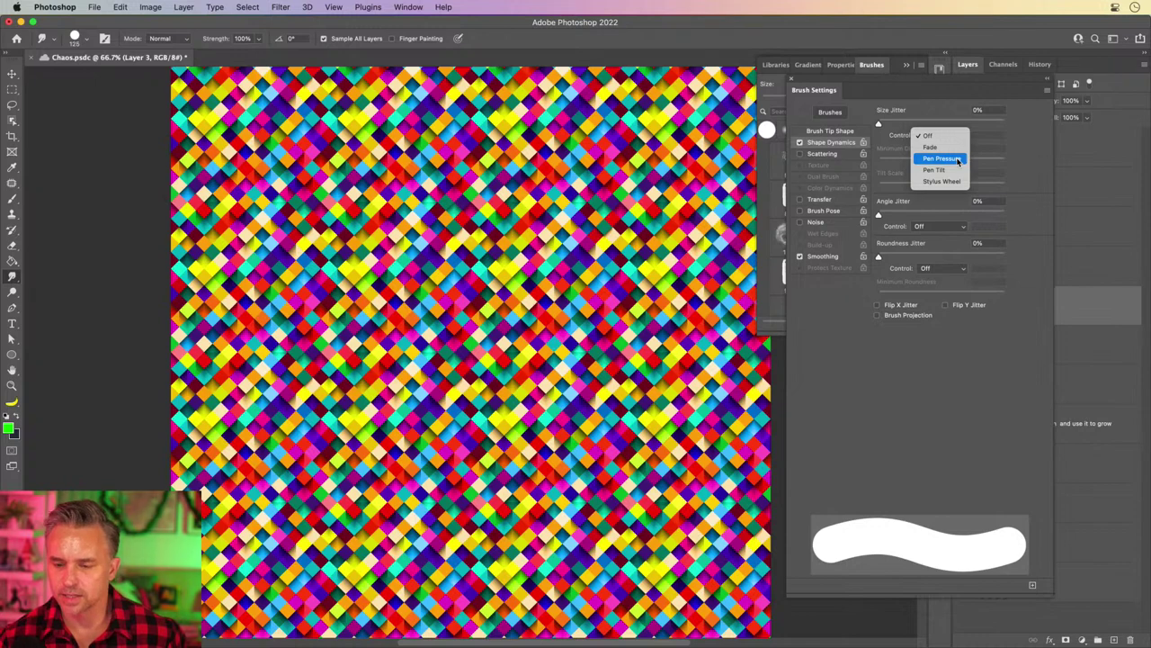
left_click(942, 158)
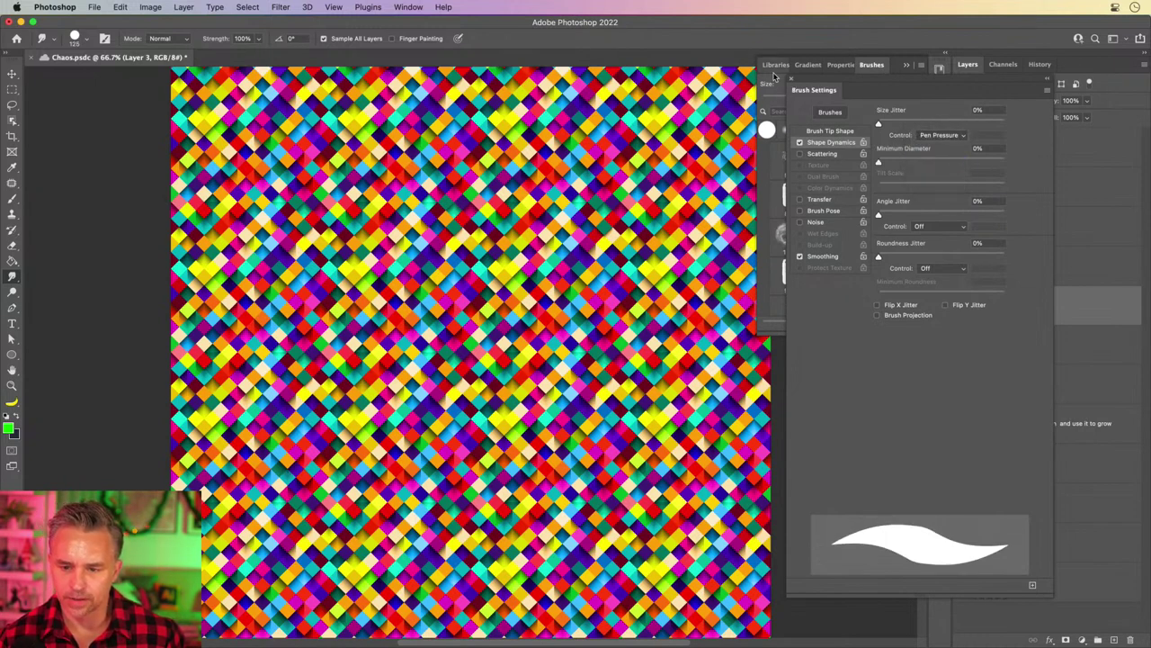
mouse_move(792, 82)
left_mouse_down()
mouse_move(803, 121)
mouse_move(827, 75)
mouse_move(830, 87)
left_mouse_up()
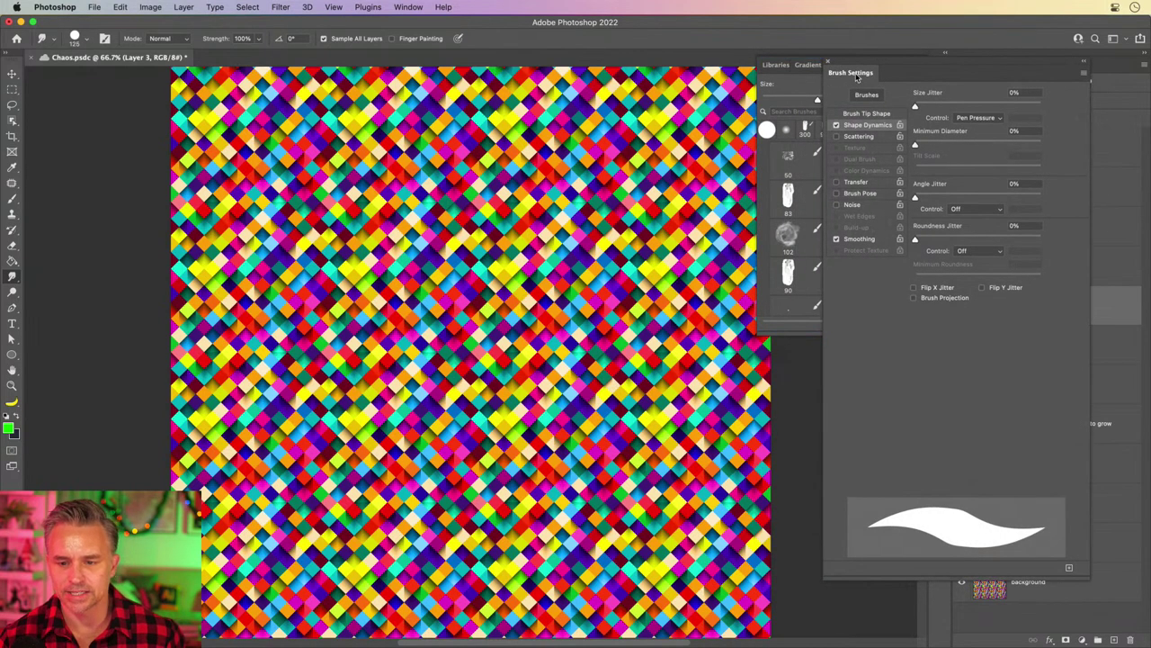
left_click(829, 63)
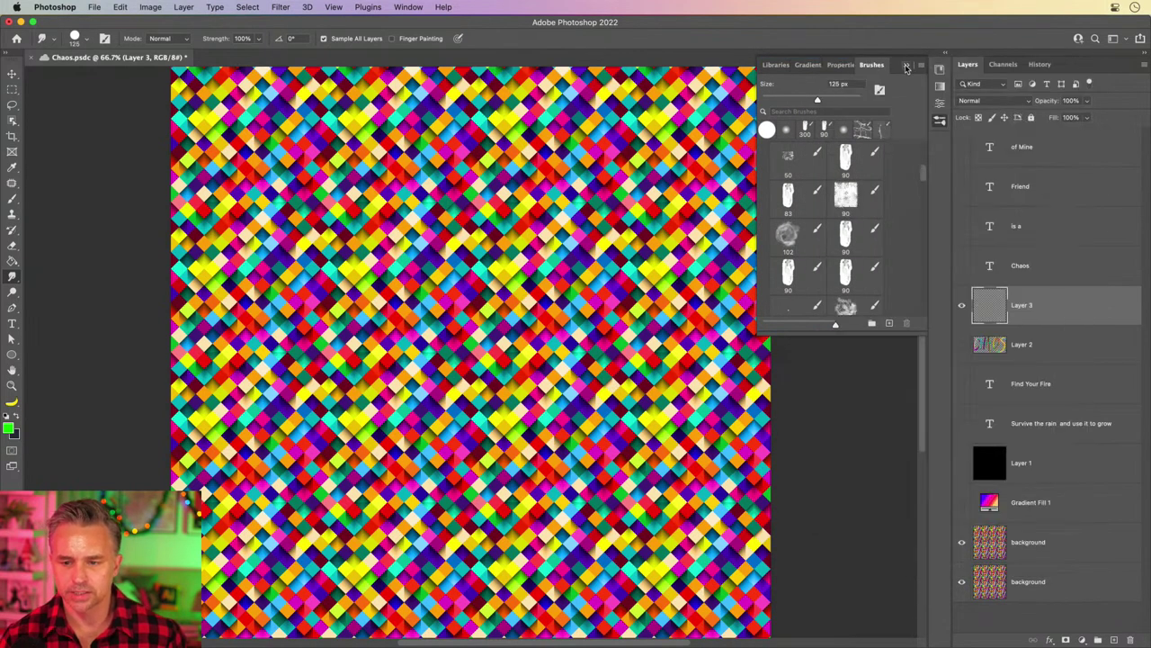
left_click(907, 67)
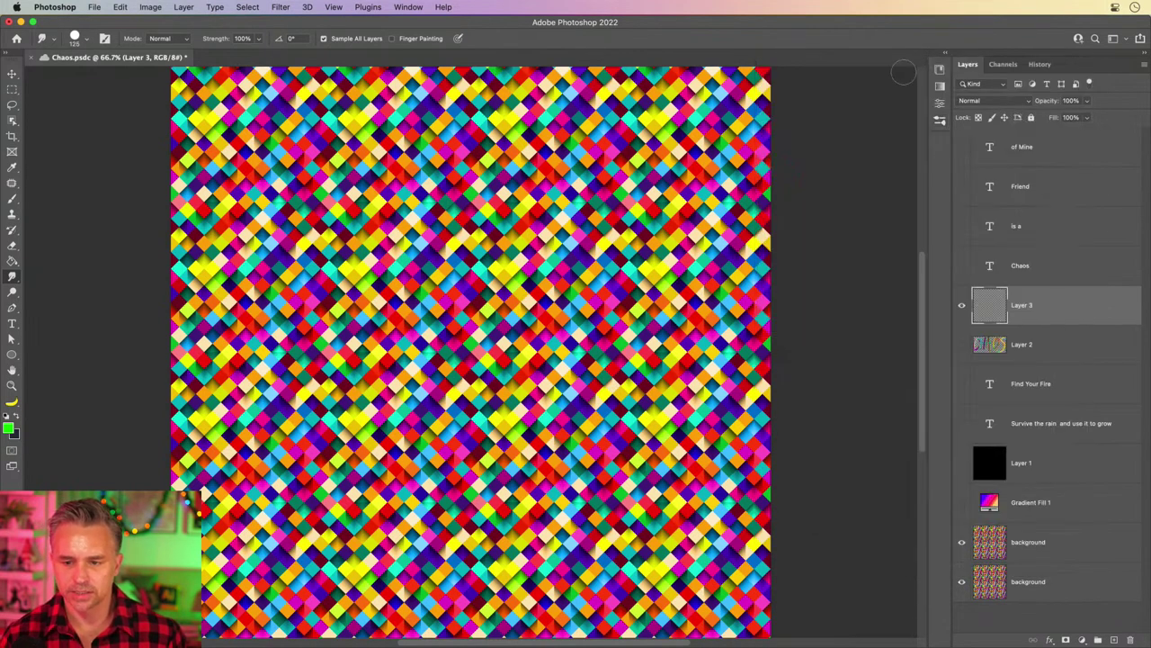
Set the Smudge tool's strength to 90%
left_click(249, 38)
type("5")
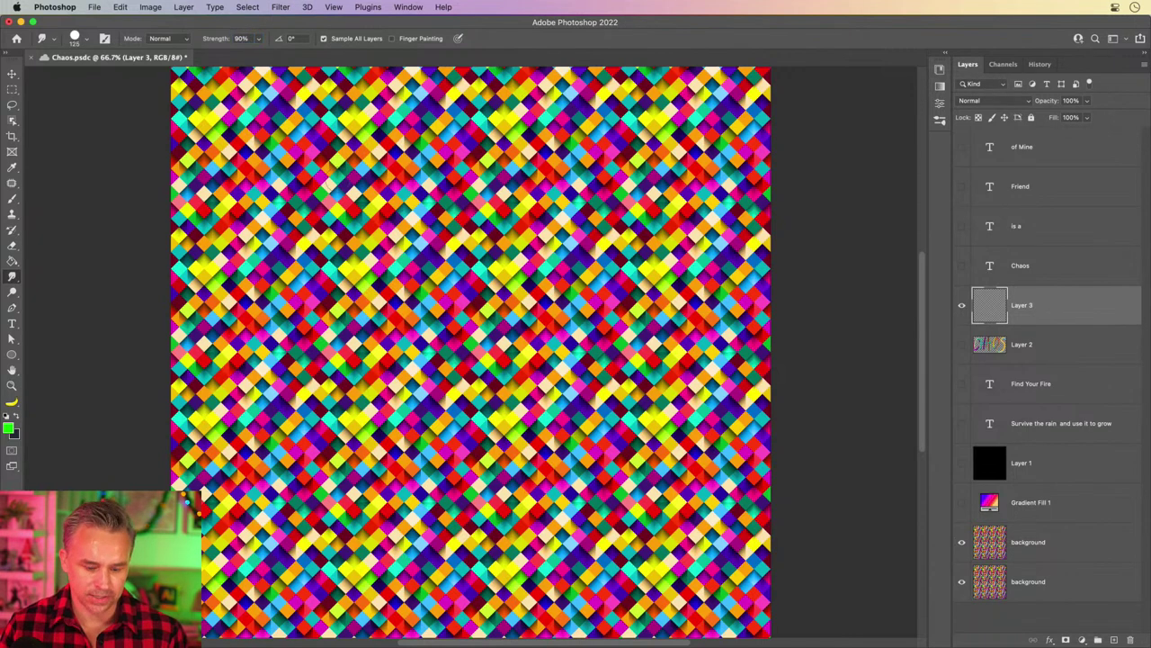
key("super+plus")
scroll(374, 193, "left", 3)
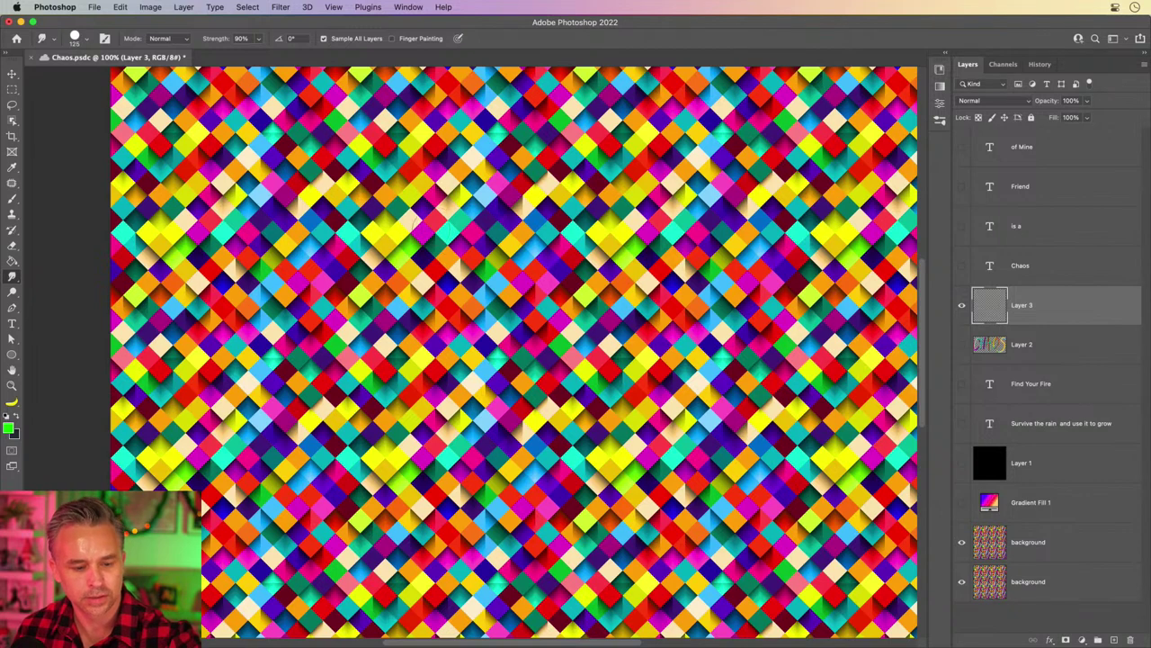
Try smudging a large letter C, undo it, and smudge the C again with a 150 px brush on Layer 3
mouse_move(512, 239)
left_mouse_down()
mouse_move(486, 149)
mouse_move(351, 171)
mouse_move(302, 269)
mouse_move(288, 414)
mouse_move(396, 495)
mouse_move(450, 431)
left_mouse_up()
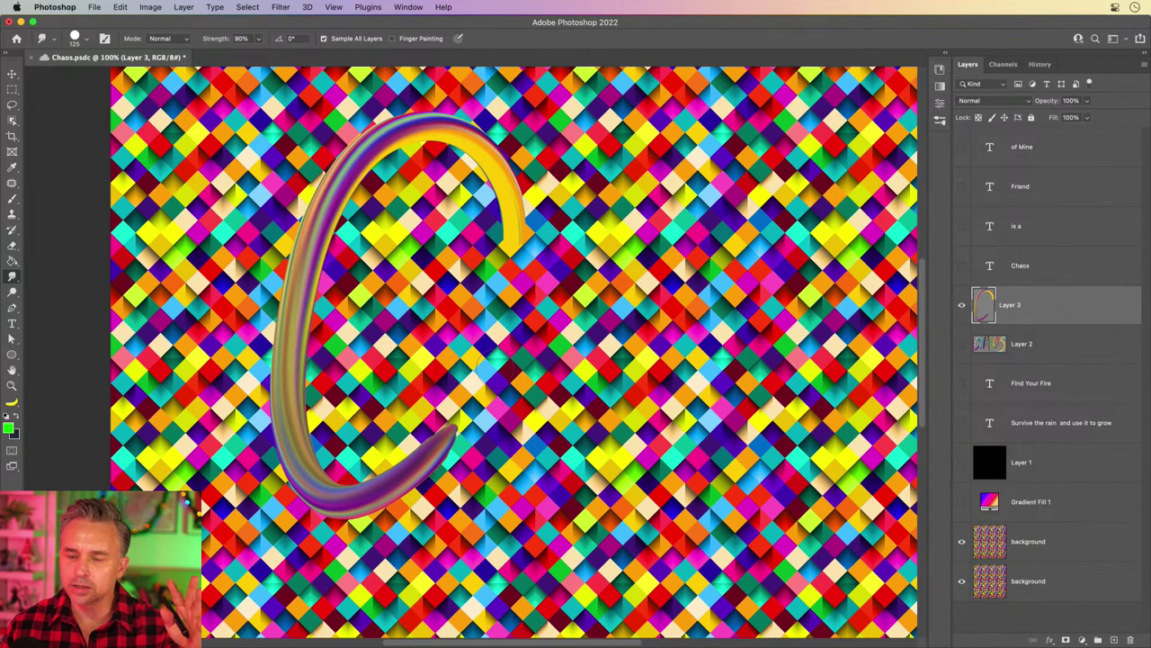
key("super+z")
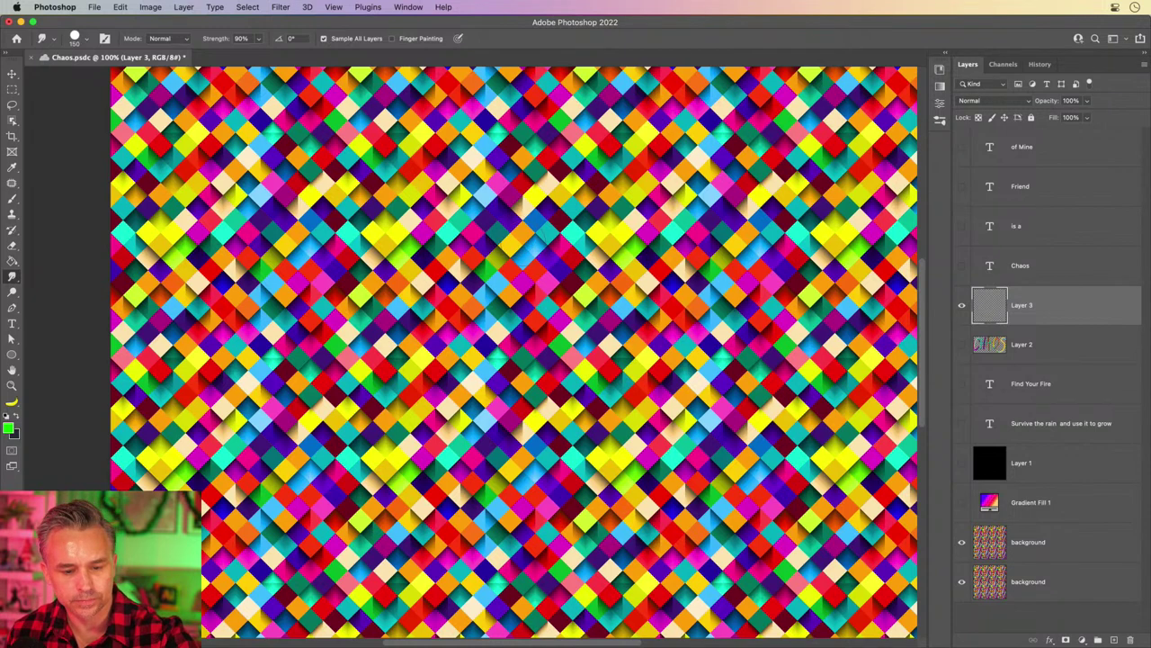
mouse_move(527, 241)
left_mouse_down()
mouse_move(473, 146)
mouse_move(399, 171)
mouse_move(360, 262)
mouse_move(351, 424)
mouse_move(390, 473)
mouse_move(456, 459)
mouse_move(587, 289)
left_mouse_up()
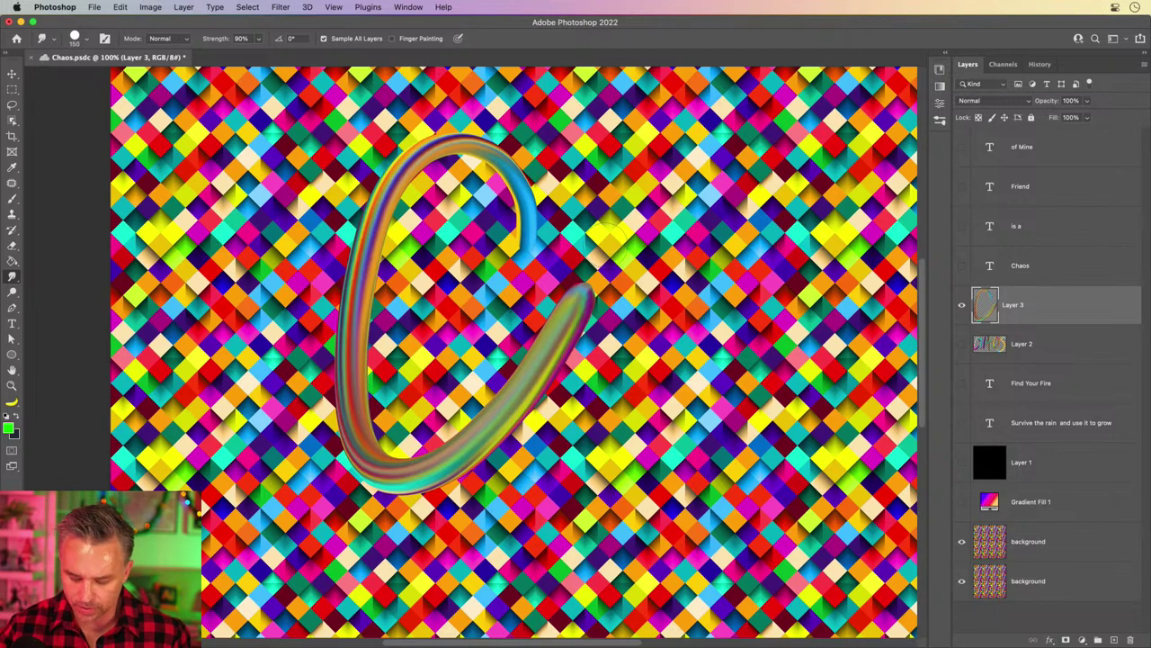
Try a Levels adjustment on the smudged C with input black at 50 and white at 175, and cancel it
key("super+l")
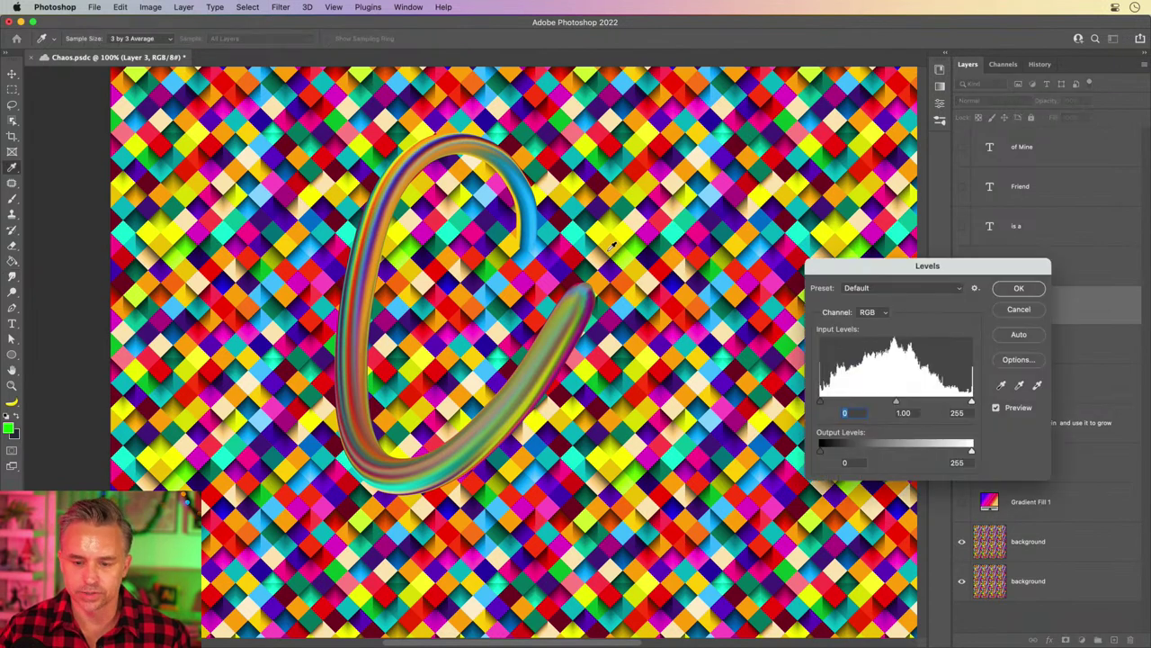
left_click_drag(819, 402, 851, 408)
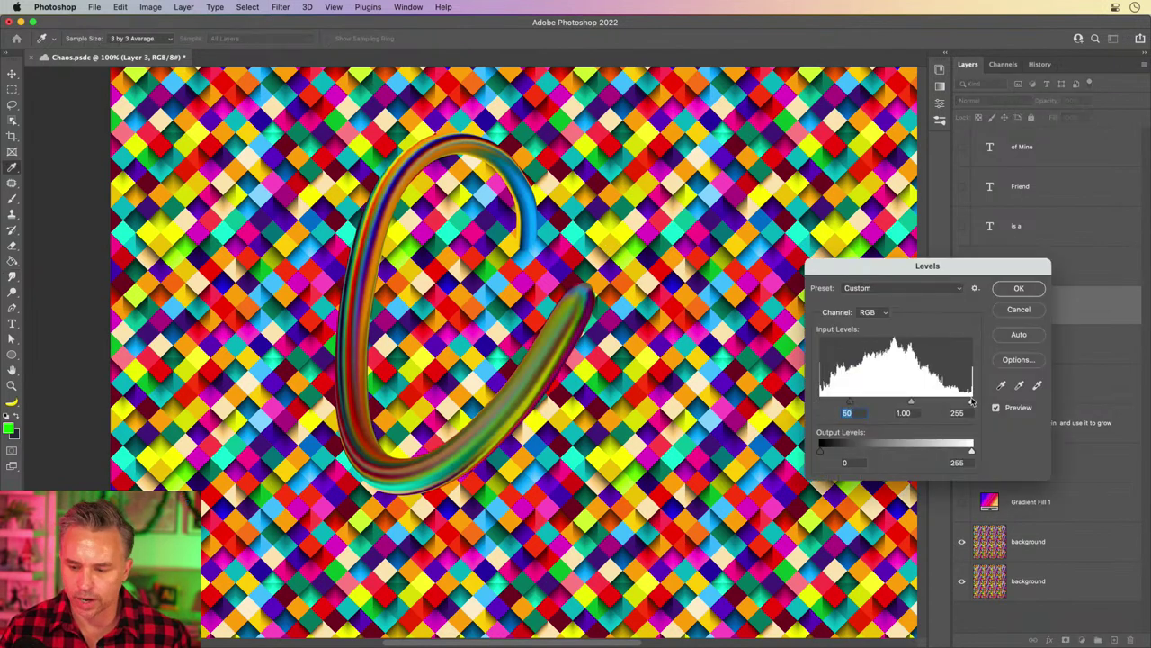
mouse_move(972, 402)
left_mouse_down()
mouse_move(909, 410)
mouse_move(957, 405)
mouse_move(925, 405)
left_mouse_up()
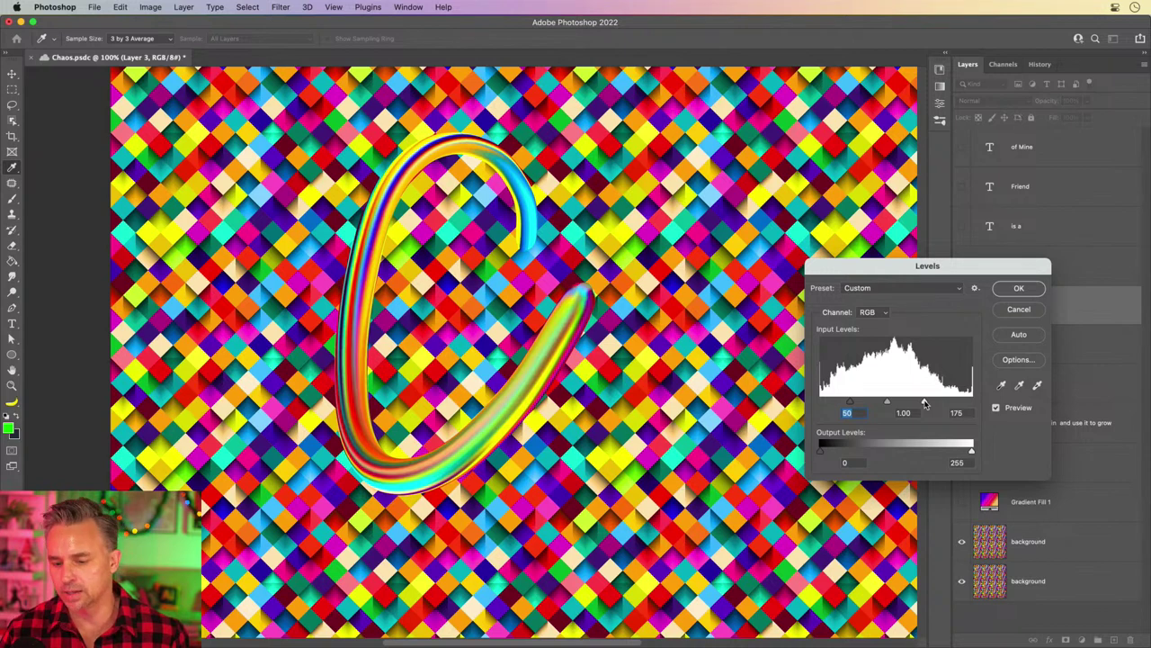
left_click(1005, 310)
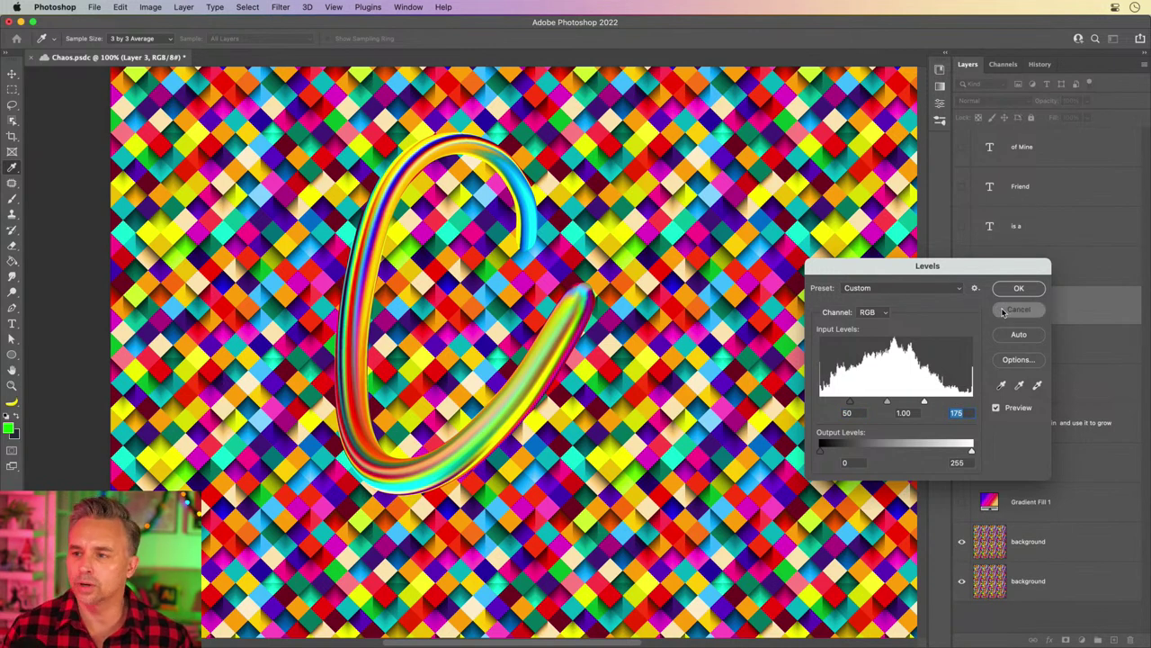
Erase the large C from Layer 3, and try smudging a smaller C before undoing that stroke
key("super+a")
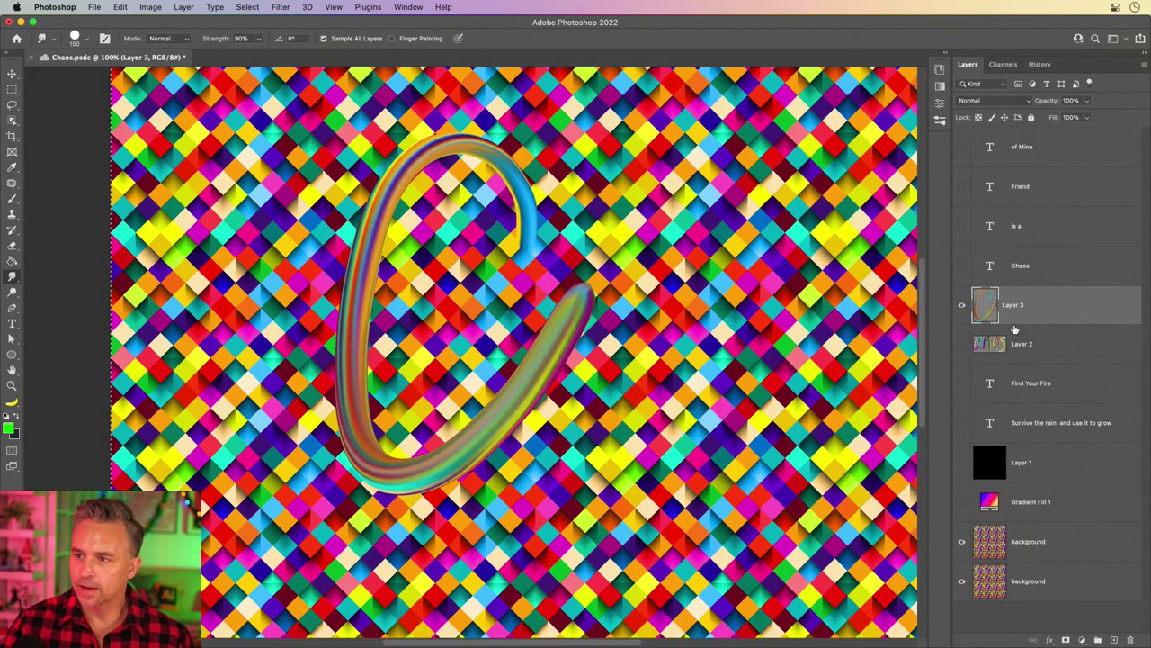
key("Delete")
key("super+d")
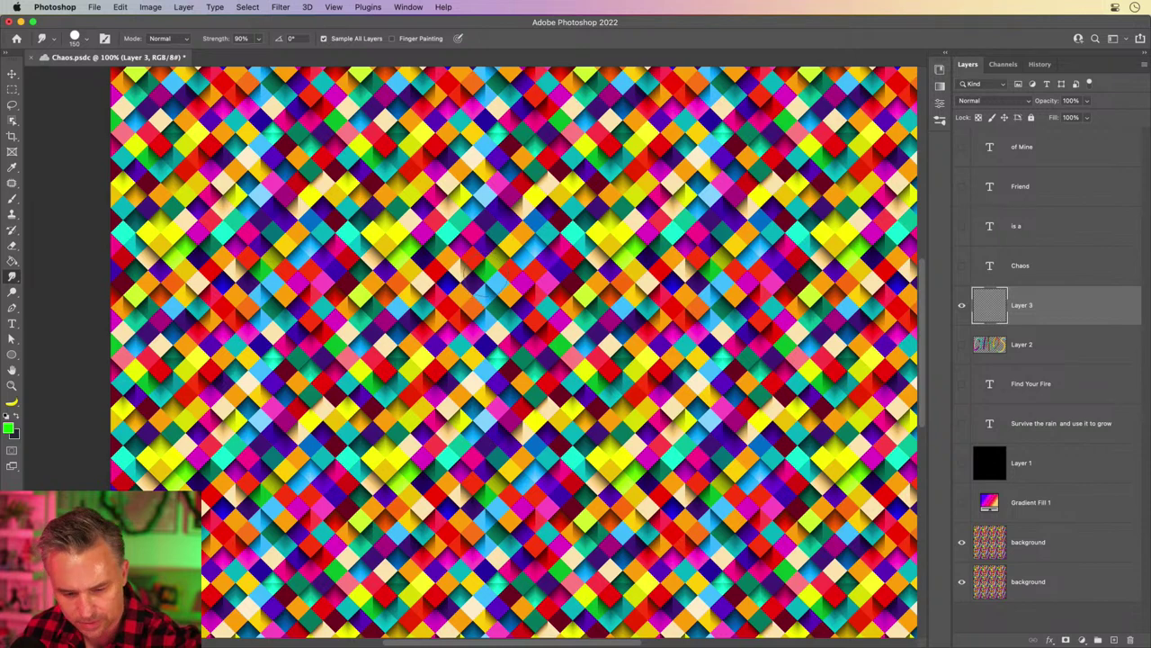
mouse_move(491, 286)
left_mouse_down()
mouse_move(490, 238)
mouse_move(378, 241)
mouse_move(360, 418)
mouse_move(463, 438)
mouse_move(502, 388)
left_mouse_up()
key("super+z")
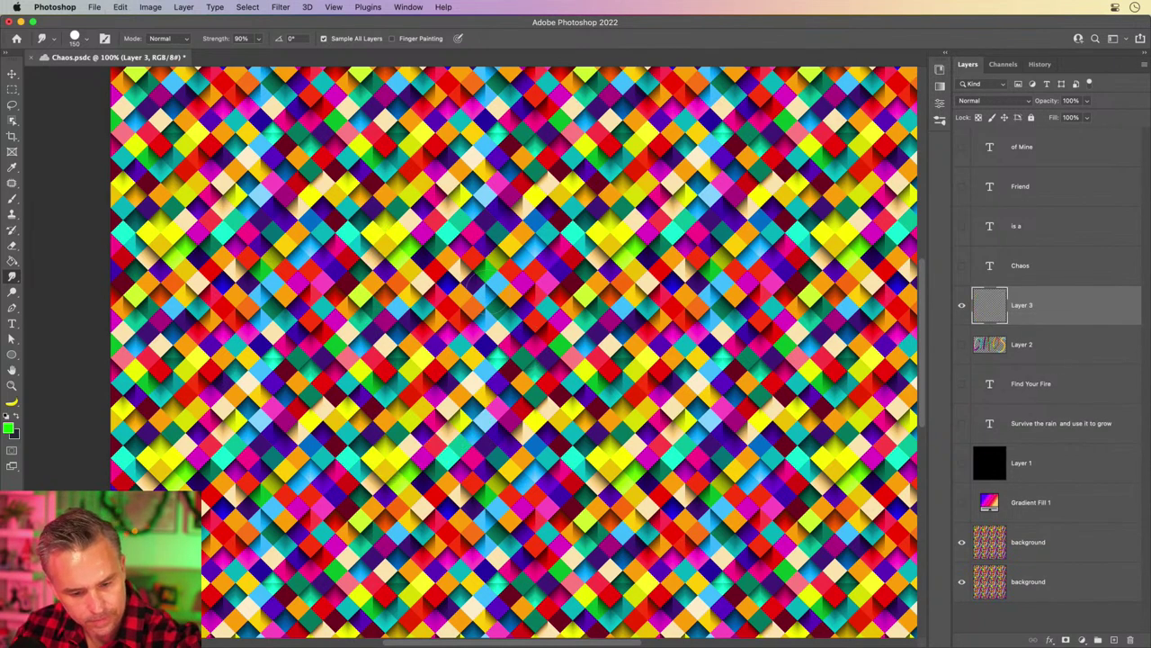
Smudge the letters C, H and A side by side on Layer 3, with crossbars on the H and the A
mouse_move(489, 299)
left_mouse_down()
mouse_move(426, 281)
mouse_move(396, 349)
mouse_move(437, 422)
mouse_move(486, 404)
left_mouse_up()
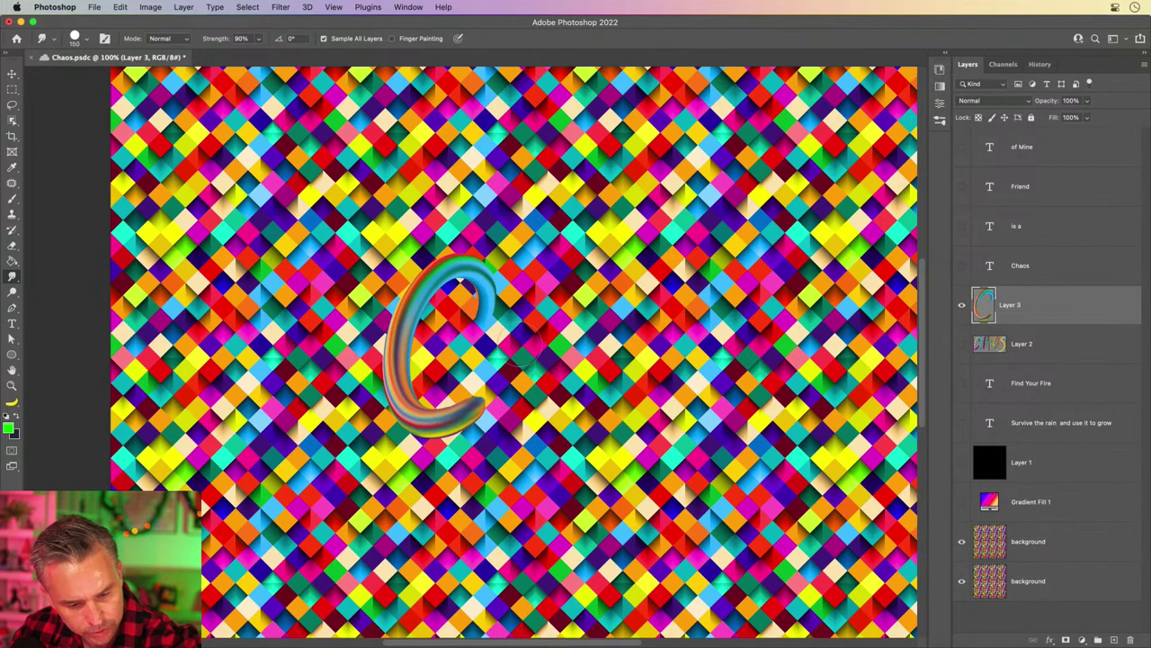
left_click_drag(540, 265, 501, 391)
left_click_drag(508, 340, 583, 292)
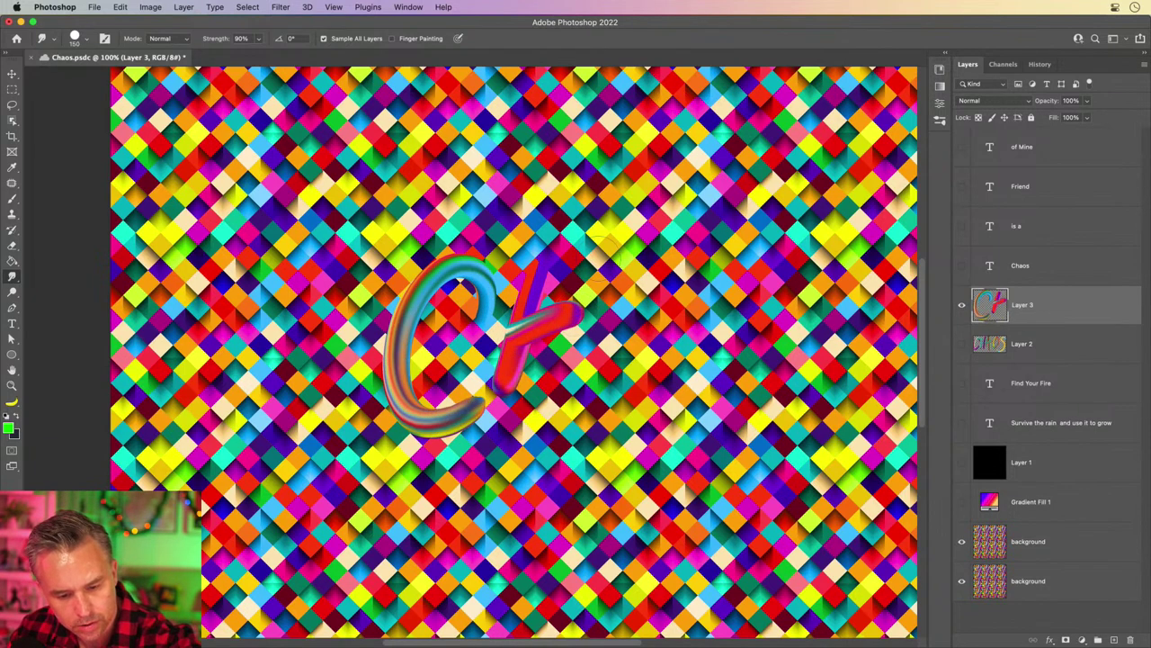
mouse_move(614, 227)
left_mouse_down()
mouse_move(561, 375)
mouse_move(557, 481)
left_mouse_up()
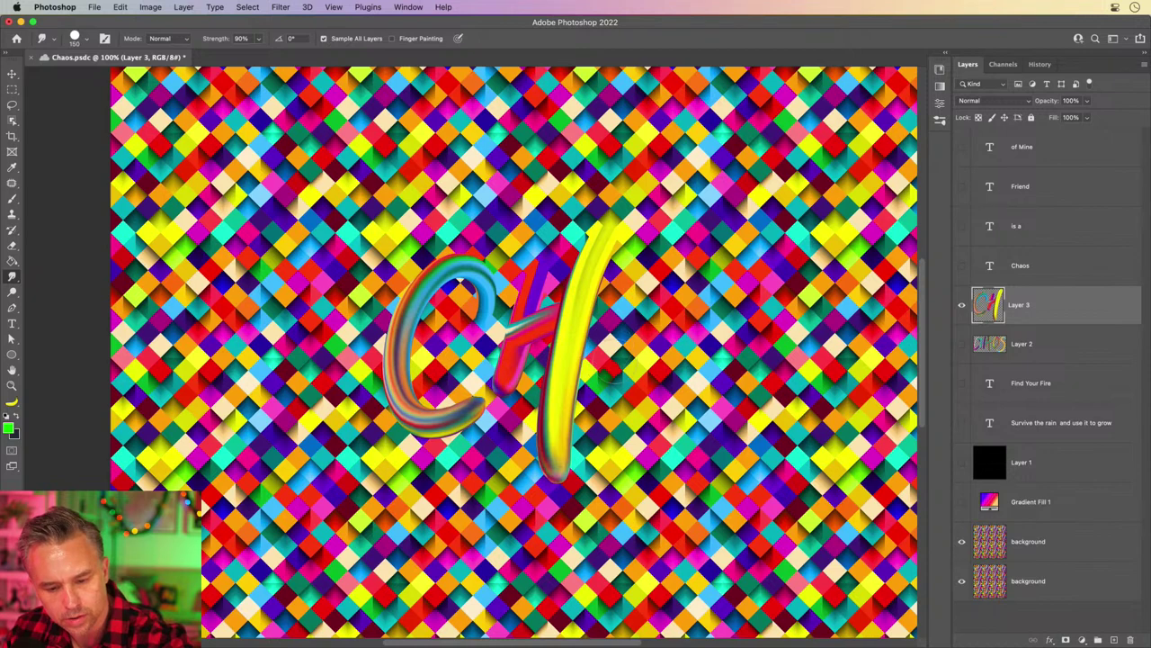
mouse_move(612, 376)
left_mouse_down()
mouse_move(670, 236)
mouse_move(677, 387)
mouse_move(646, 562)
left_mouse_up()
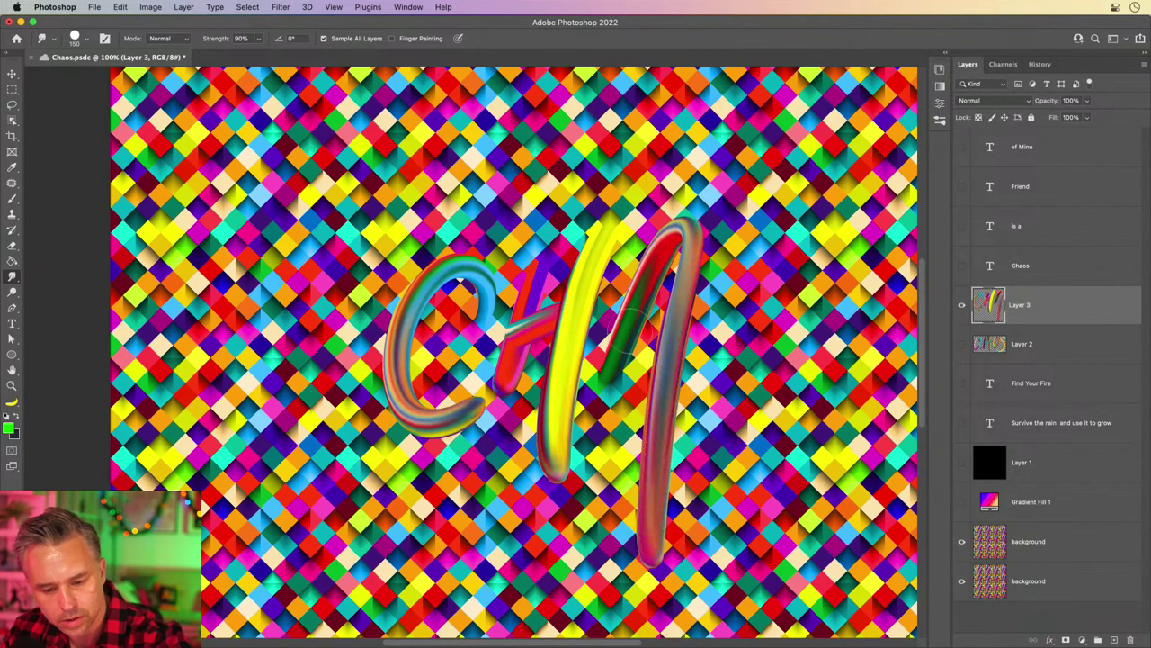
left_click_drag(616, 352, 679, 302)
Add a new empty layer above Layer 3 and hide Layer 3
left_click_drag(557, 254, 402, 267)
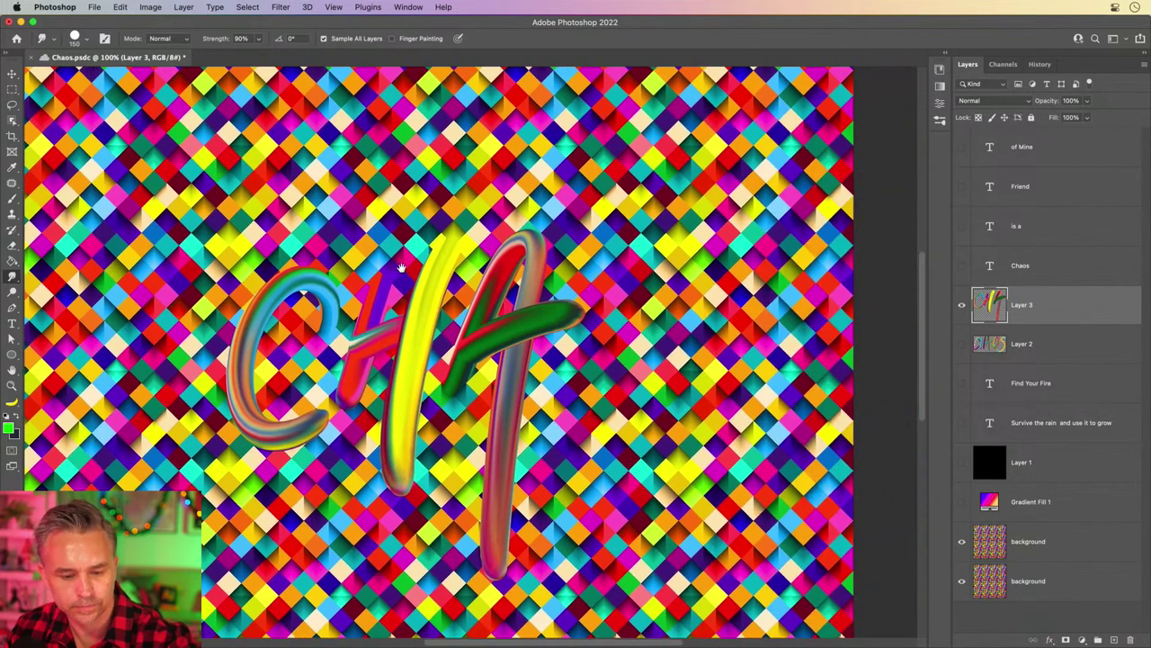
left_click(1113, 641)
left_click(960, 345)
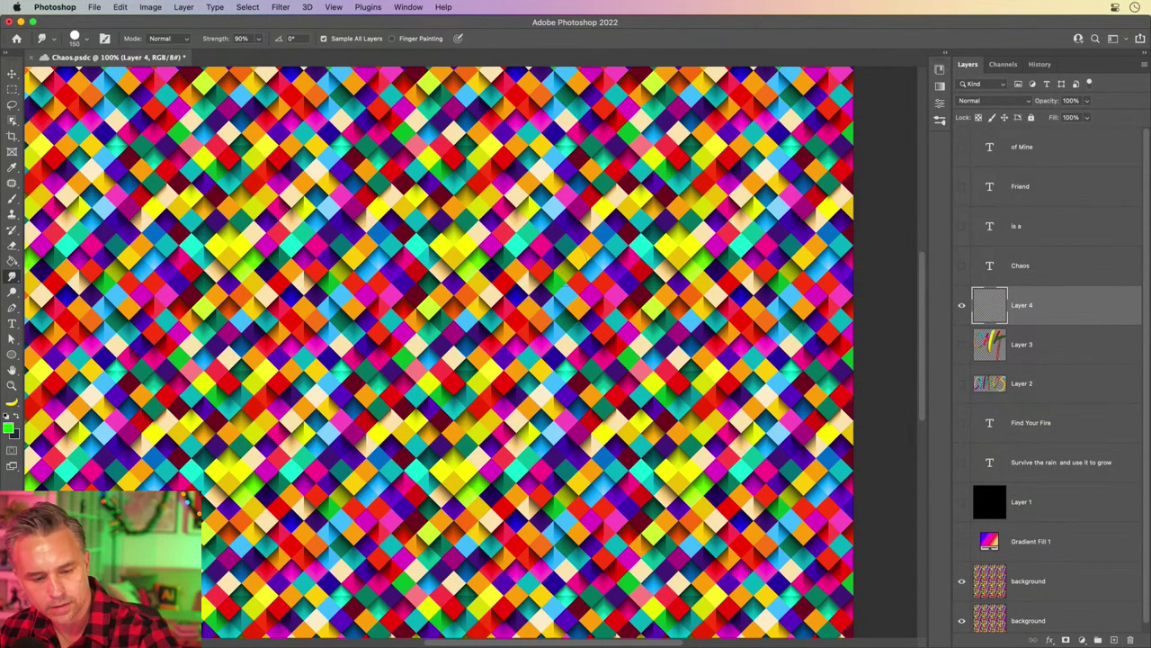
Smudge an upright oval letter O on the new layer, and move it to the left
mouse_move(601, 236)
left_mouse_down()
mouse_move(563, 270)
mouse_move(552, 393)
mouse_move(565, 400)
mouse_move(639, 334)
mouse_move(635, 258)
mouse_move(597, 245)
mouse_move(562, 281)
mouse_move(550, 369)
mouse_move(613, 378)
mouse_move(640, 294)
mouse_move(598, 236)
left_mouse_up()
key("super+z")
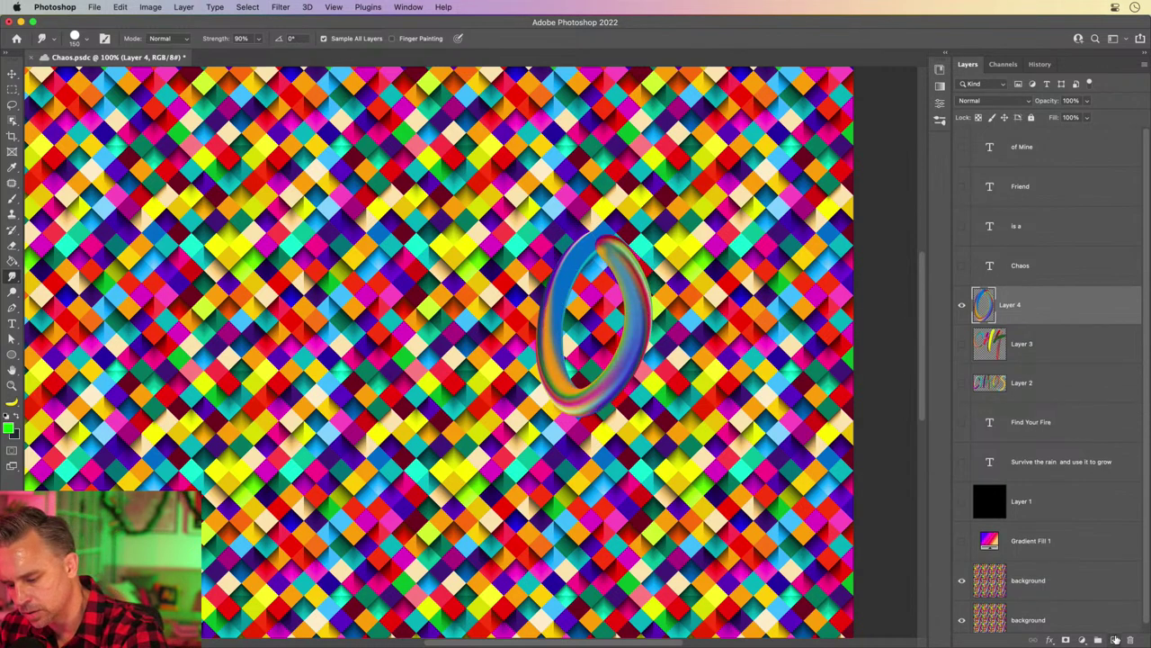
left_click(13, 73)
left_click_drag(584, 331, 506, 329)
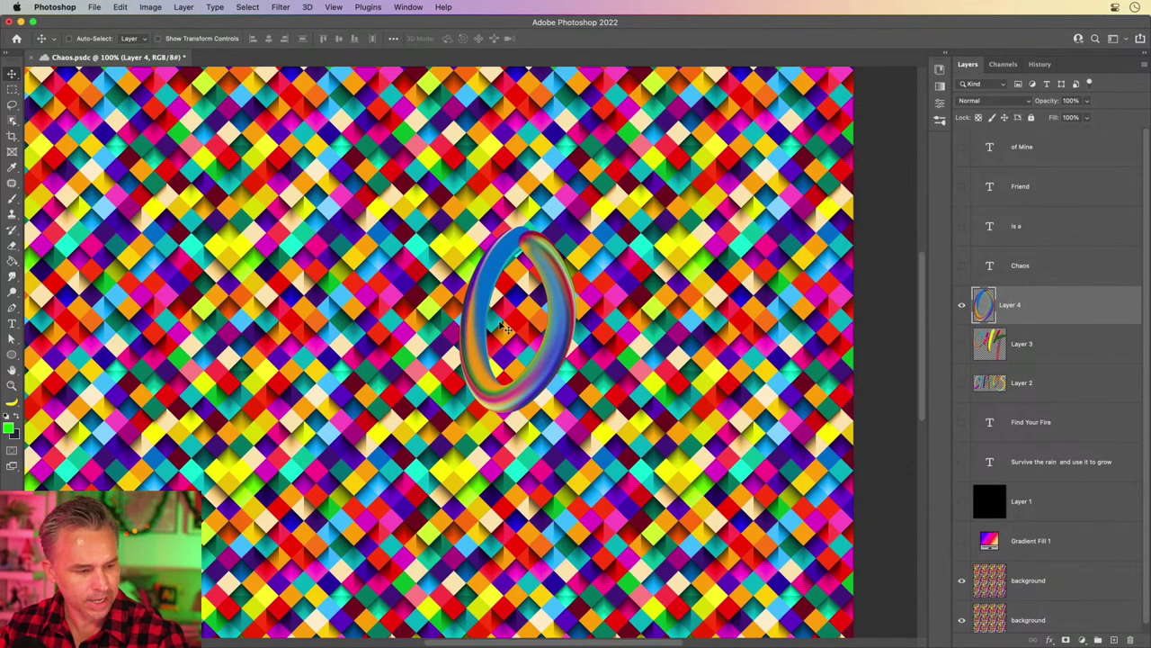
Smudge a tall curved letter S beside the O on Layer 4, replacing the larger first attempt
left_click(12, 274)
mouse_move(671, 221)
left_mouse_down()
mouse_move(627, 273)
mouse_move(695, 326)
mouse_move(688, 411)
mouse_move(592, 492)
mouse_move(508, 504)
left_mouse_up()
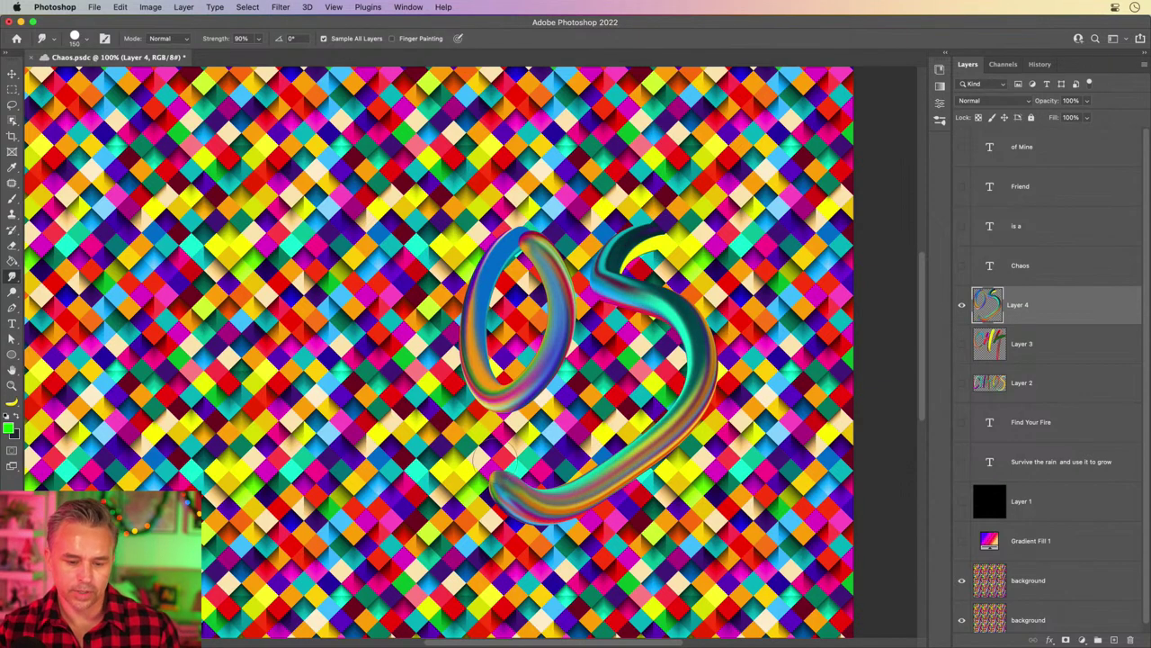
key("super+z")
mouse_move(661, 225)
left_mouse_down()
mouse_move(618, 262)
mouse_move(662, 324)
mouse_move(661, 414)
mouse_move(616, 455)
mouse_move(517, 491)
left_mouse_up()
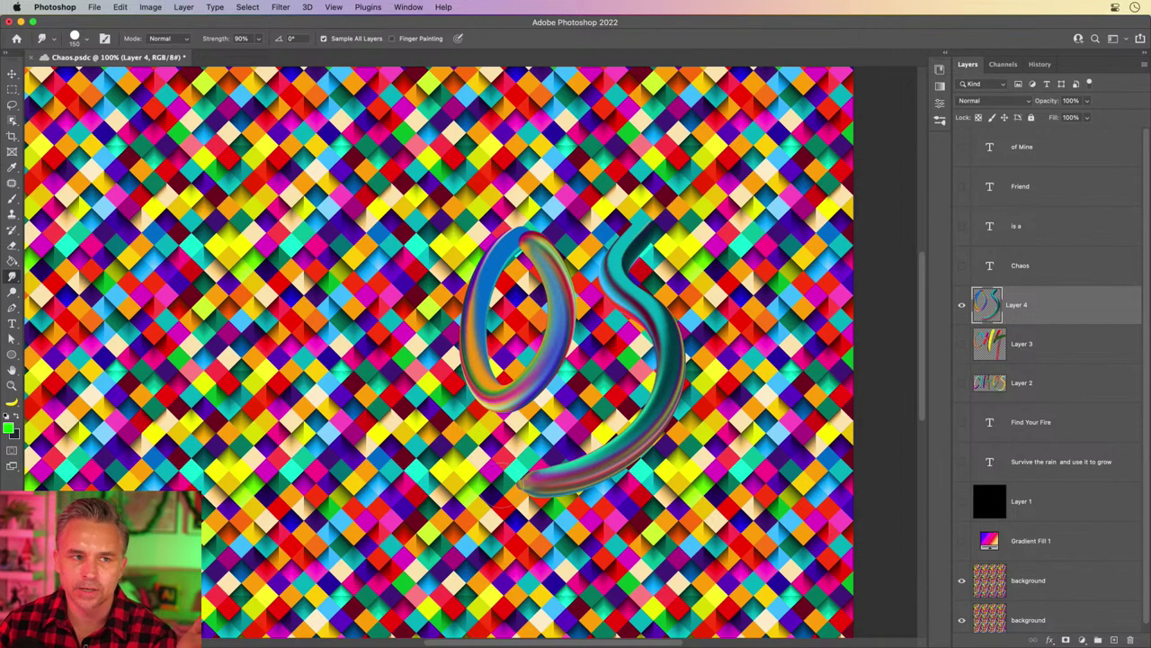
Show Layer 3, stack Layer 4 beneath it, and position the letters side by side to spell CHAOS
left_click(962, 344)
left_click(13, 75)
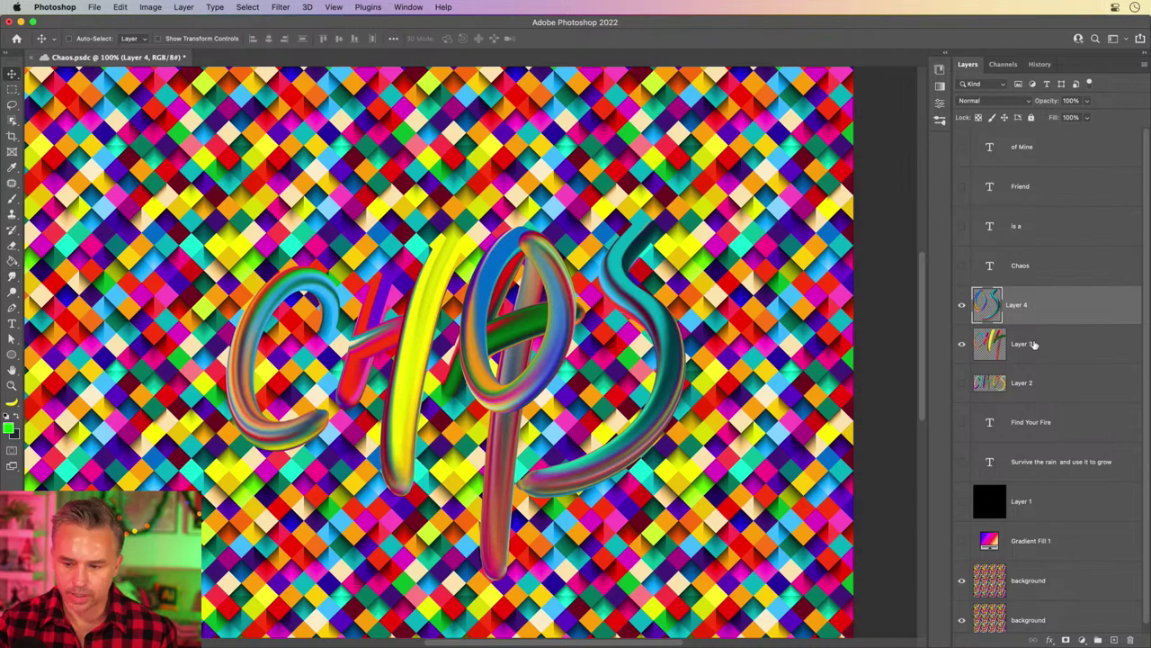
left_click_drag(1024, 308, 1037, 360)
mouse_move(420, 328)
left_mouse_down()
mouse_move(559, 333)
mouse_move(447, 305)
mouse_move(431, 317)
left_mouse_up()
Group Layer 3 and Layer 4, and add a Levels adjustment layer above the group
left_click(1057, 307, "shift")
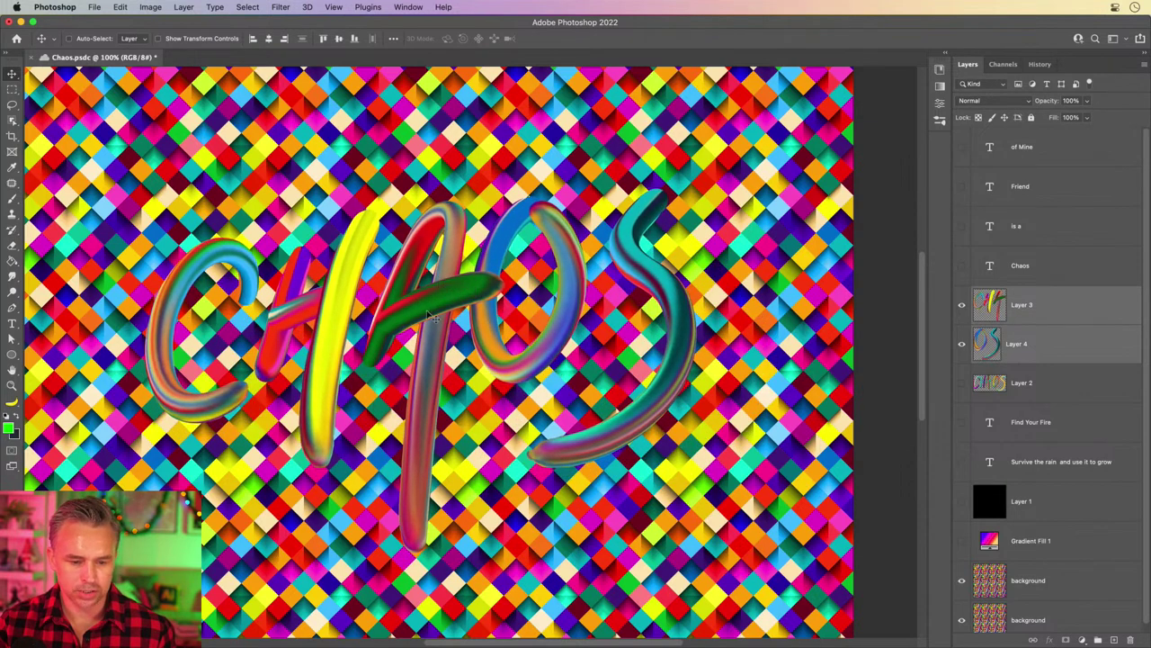
key("super+g")
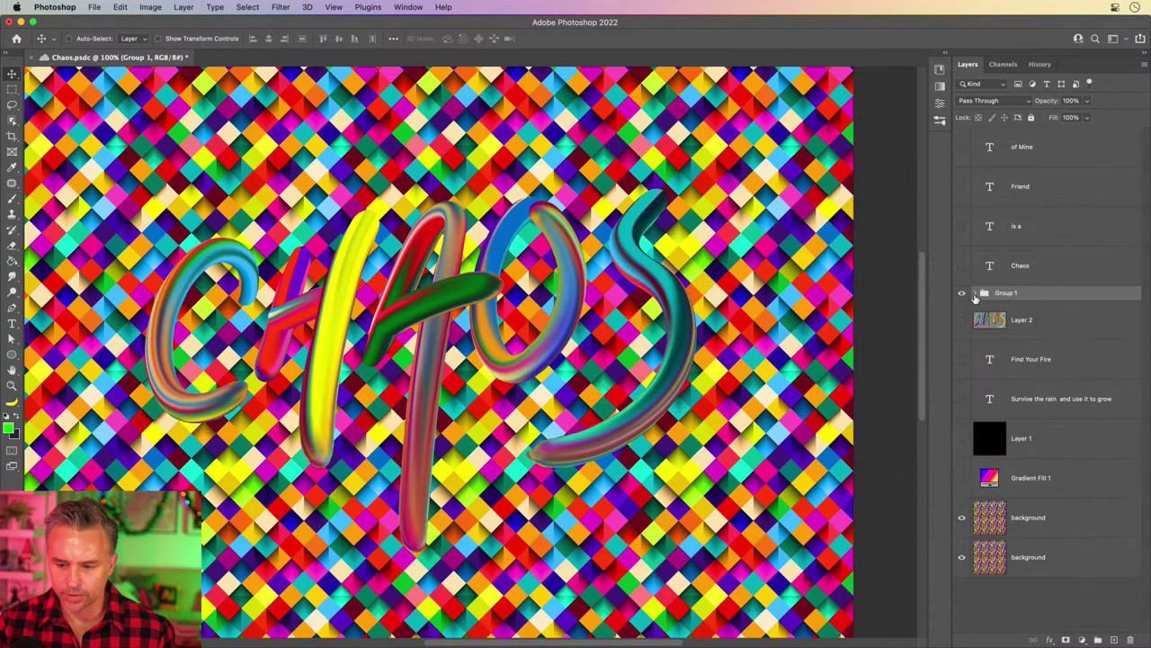
left_click(1083, 640)
left_click(1099, 426)
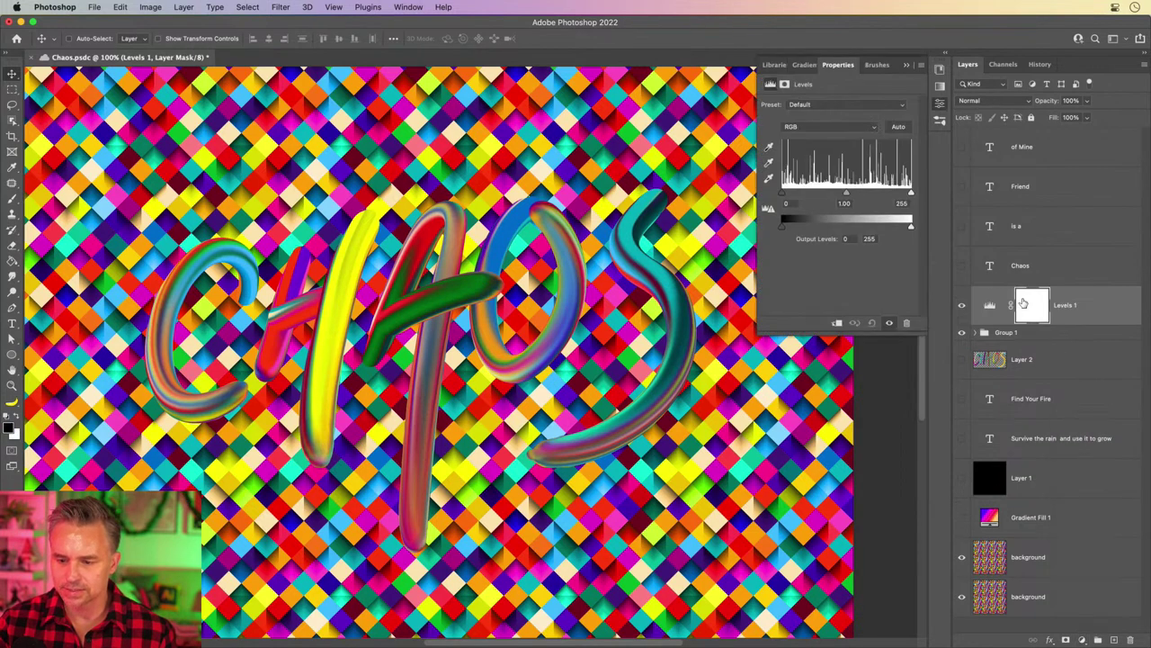
Set the Levels adjustment's black input to 67 and its white input to 168
left_click(976, 334)
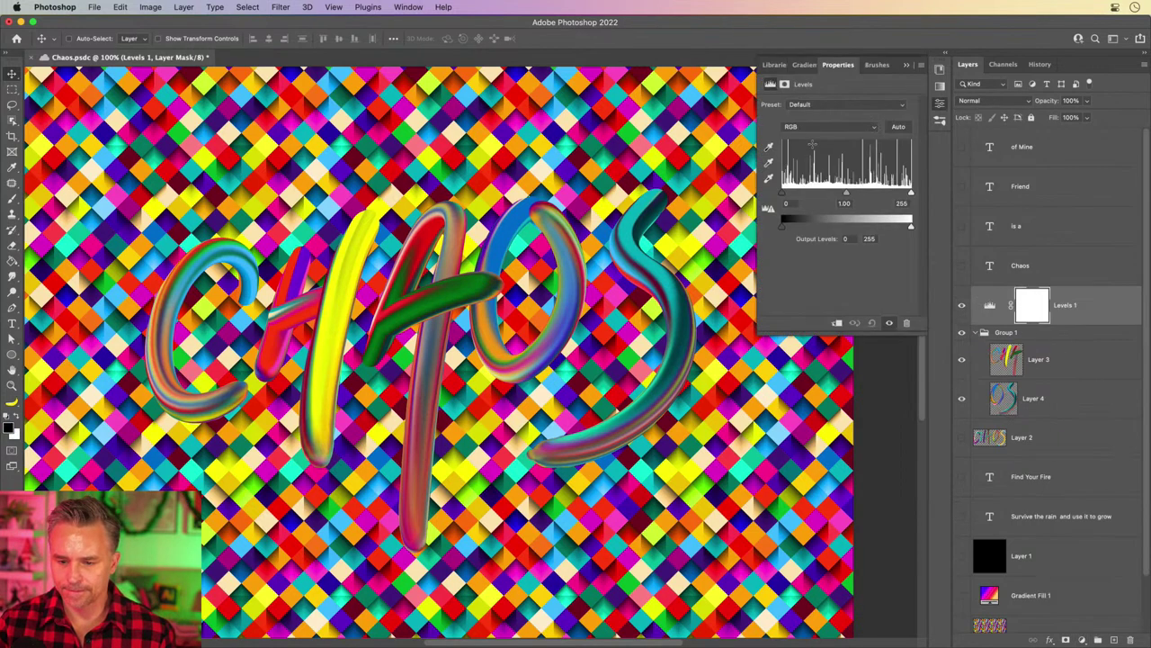
left_click_drag(783, 199, 818, 197)
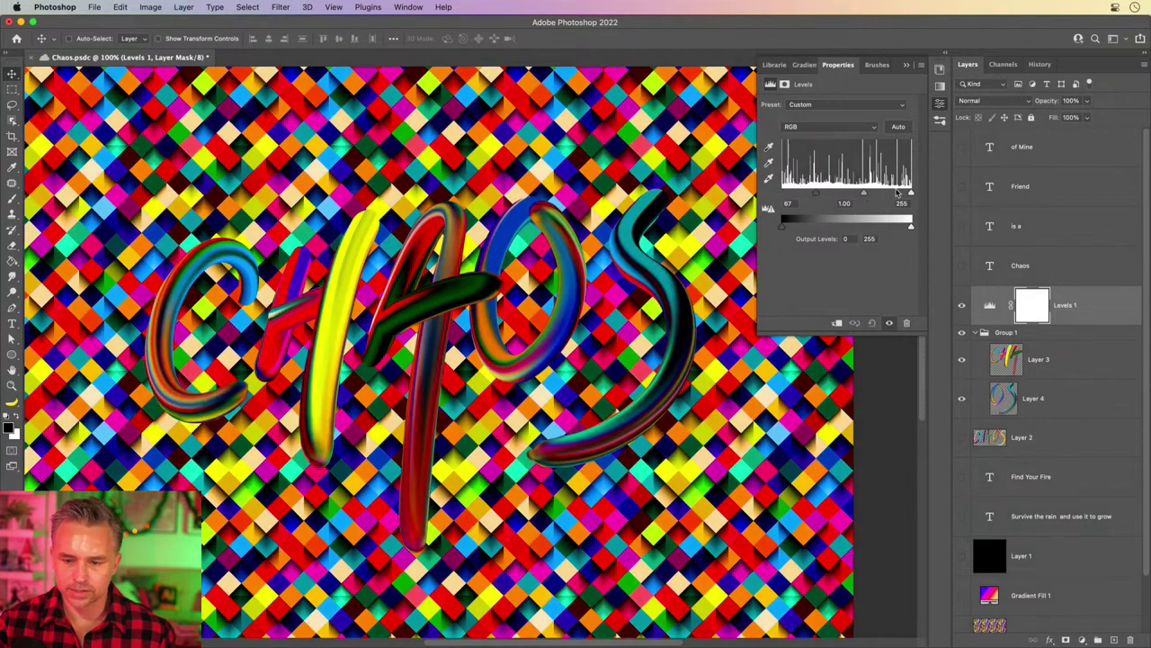
left_click_drag(910, 195, 867, 196)
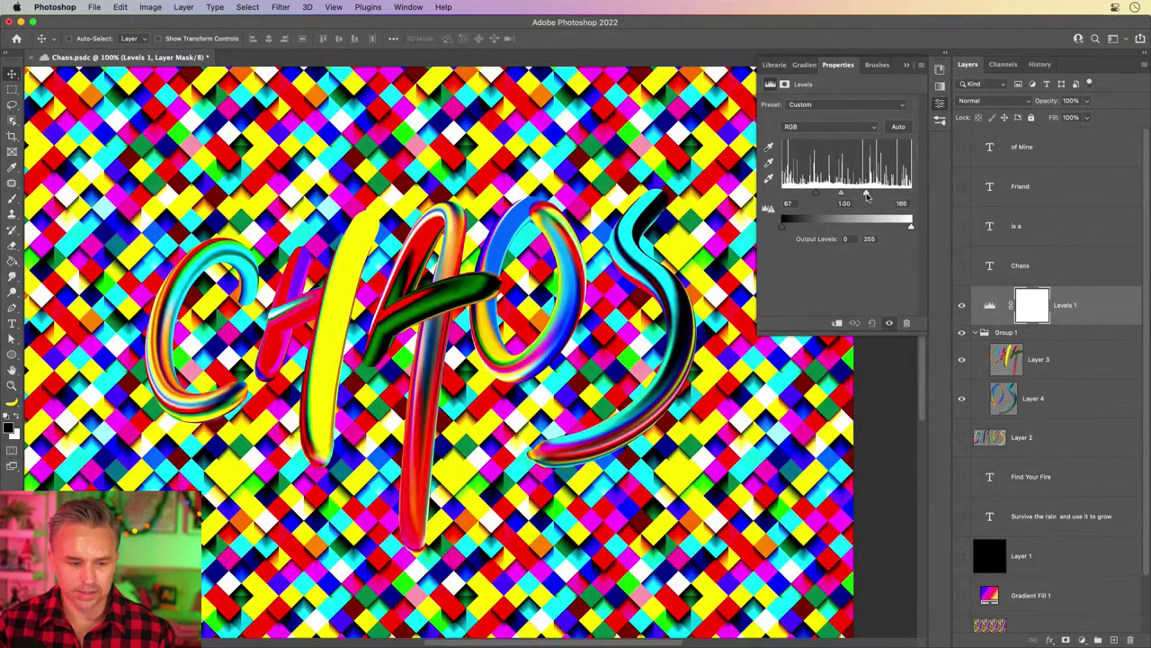
Clip the Levels adjustment to Group 1, and move it inside the group above Layer 3
left_click(1060, 324, "alt")
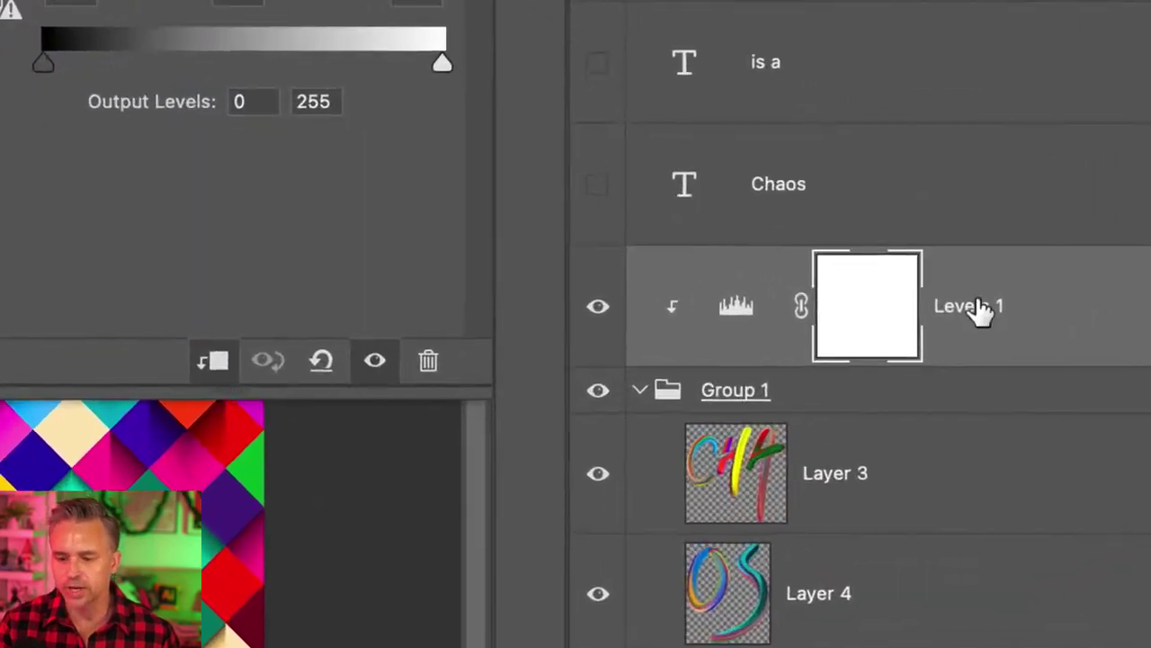
left_click_drag(981, 310, 984, 409)
left_click(730, 358)
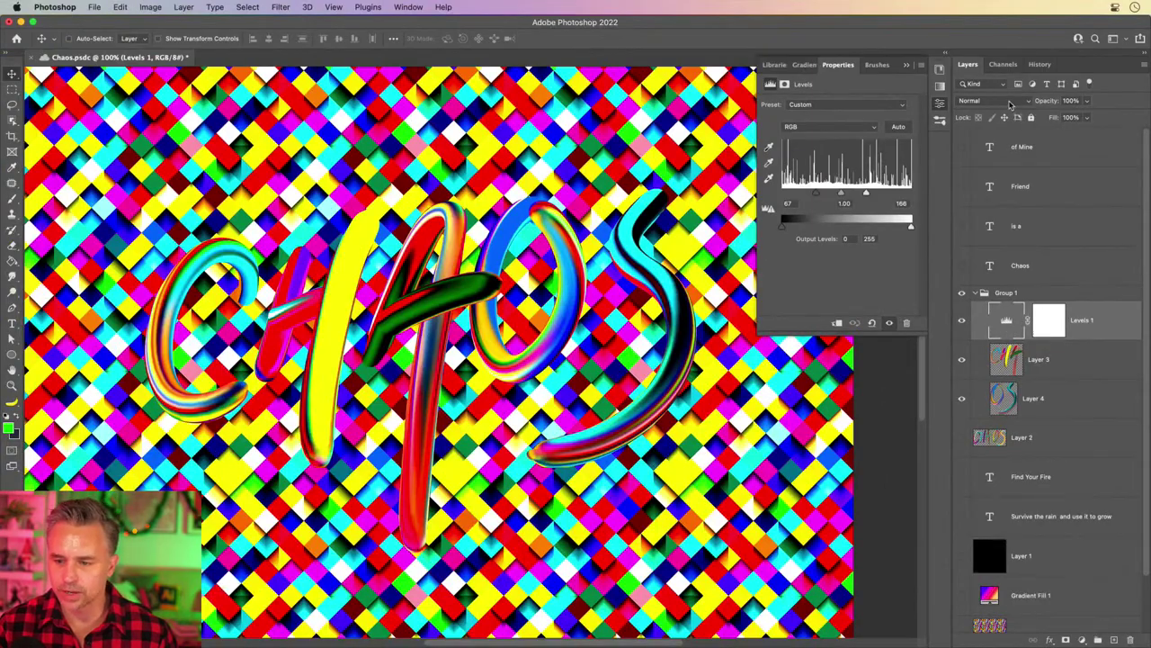
Change Group 1's blending mode to Normal so the Levels adjustment affects only the lettering
left_click(1010, 105)
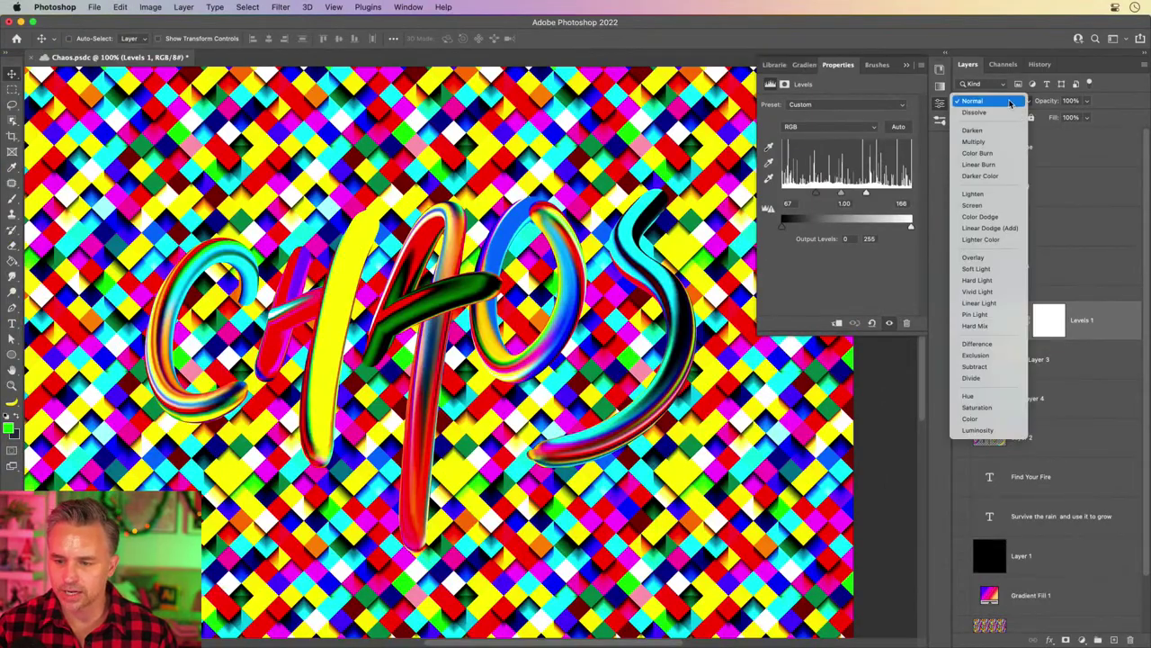
left_click(1011, 105)
left_click(1036, 295)
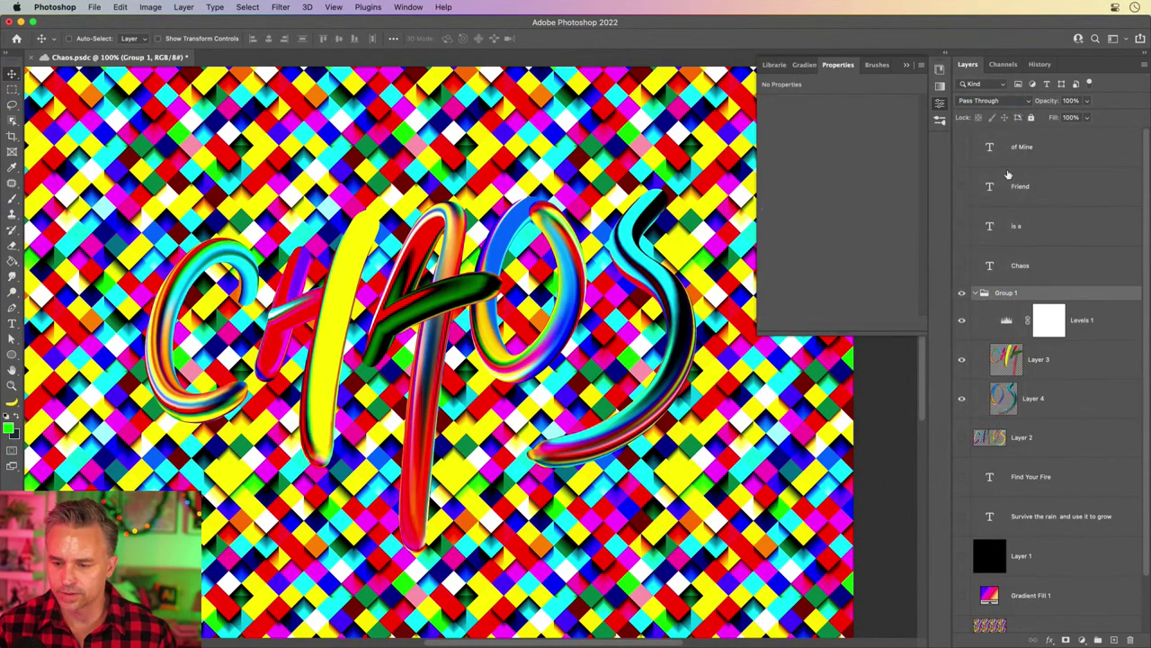
left_click(1010, 102)
left_click(1010, 120)
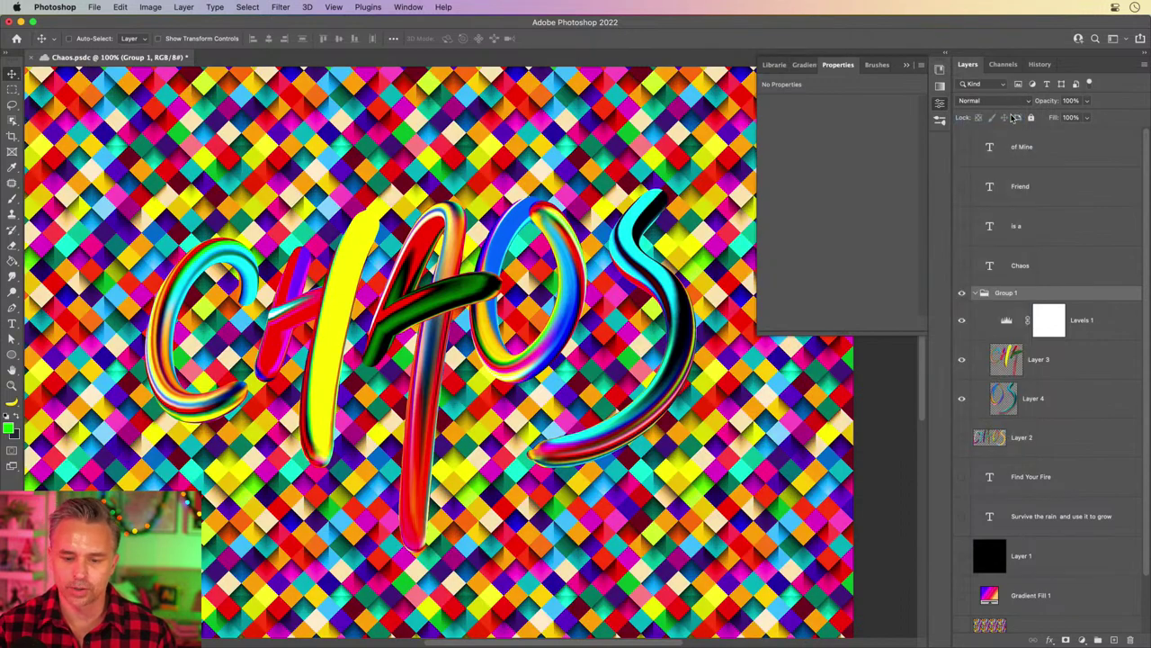
Compare the CHAOS lettering with and without the Levels adjustment inside Group 1
left_click(964, 322)
left_click(964, 322)
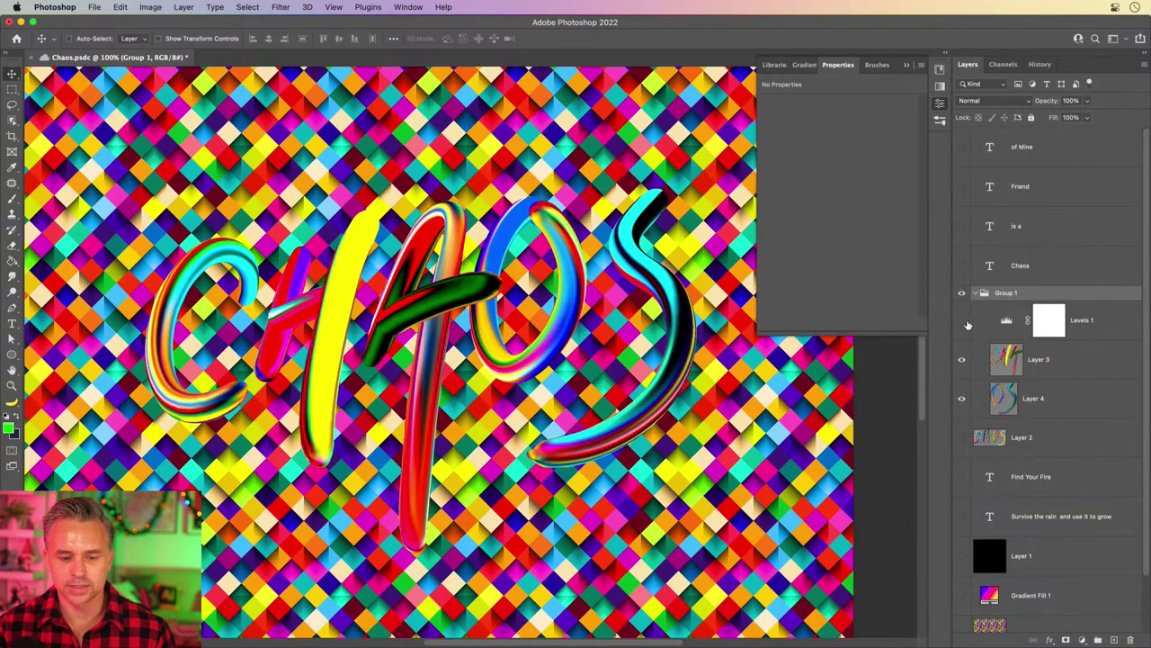
left_click(965, 322)
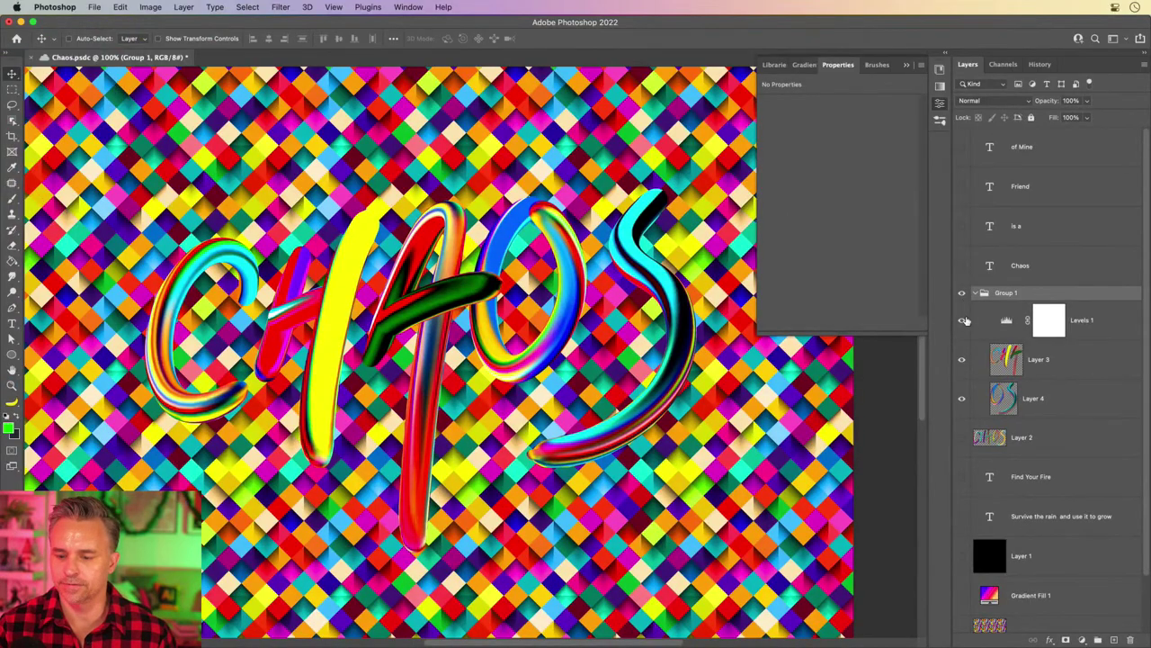
left_click(963, 321)
left_click(963, 321)
left_click(963, 322)
left_click(964, 322)
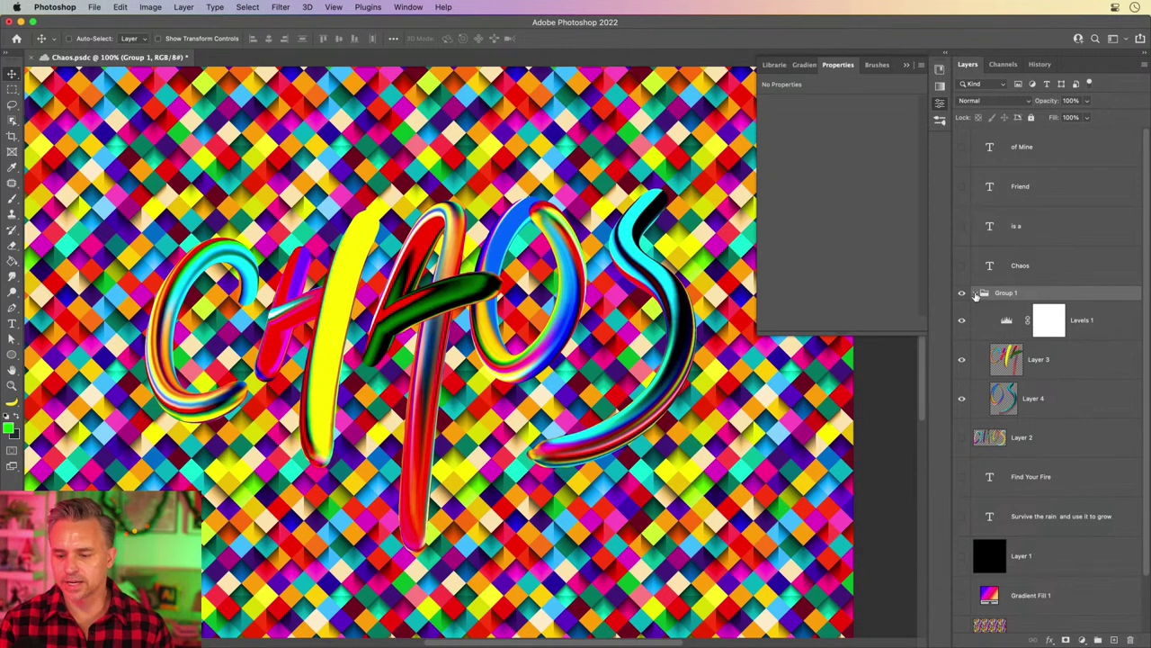
left_click(977, 294)
left_click(977, 294)
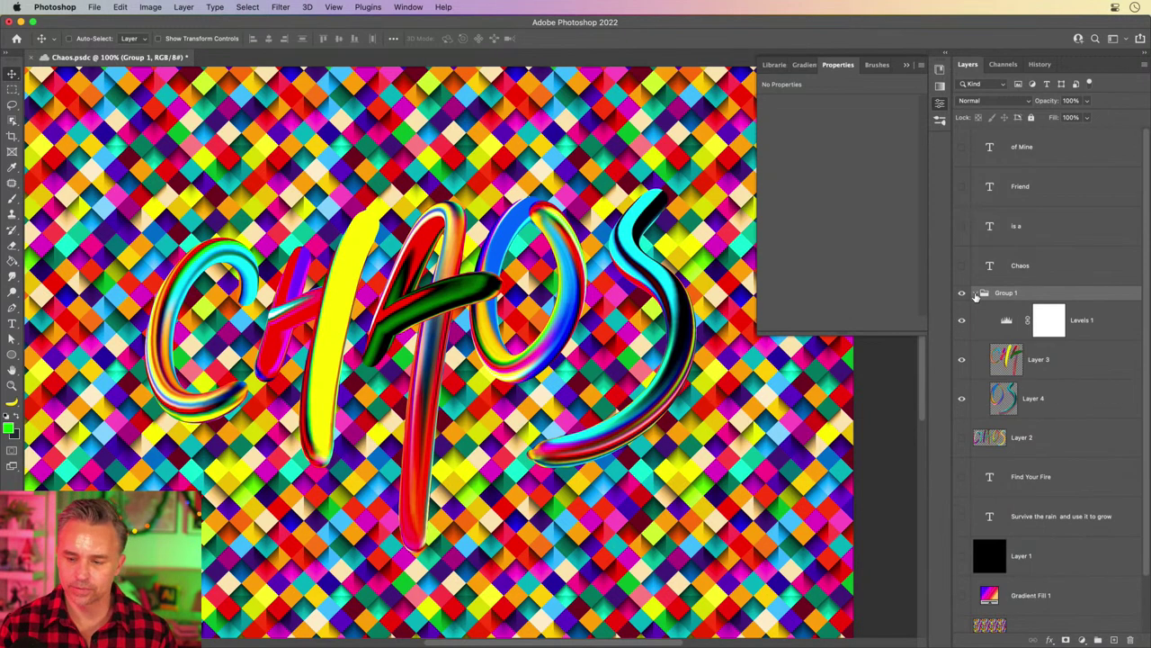
Lasso the letter H on Layer 3, cut it onto its own new layer, and hide that layer
left_click(1024, 362)
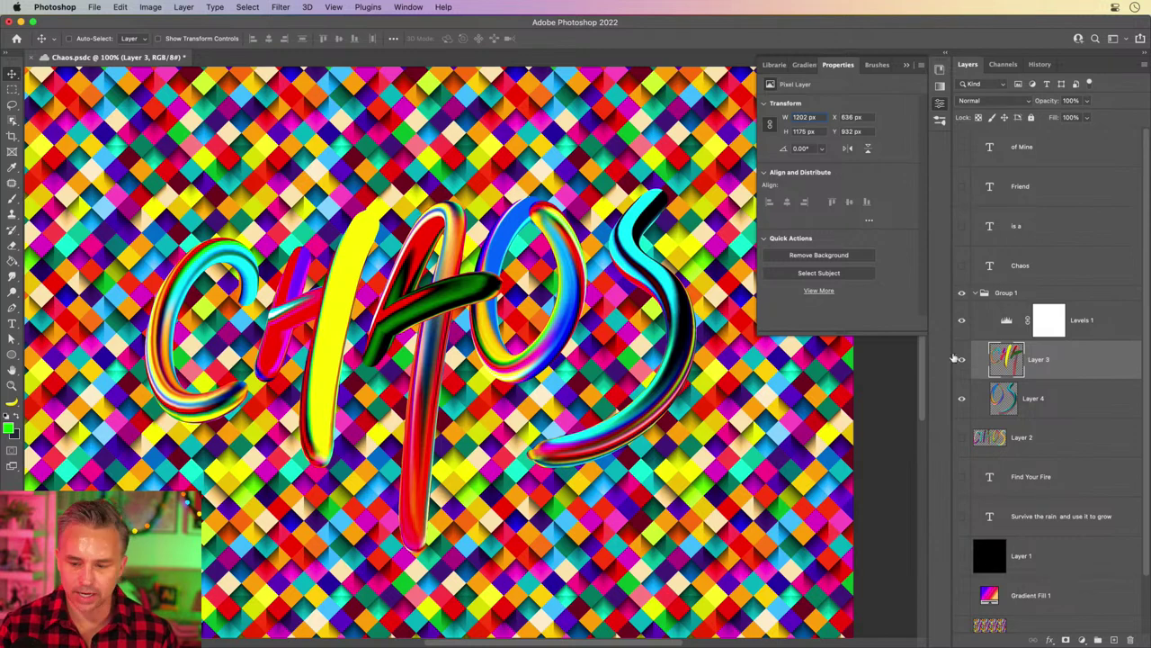
left_click(11, 104)
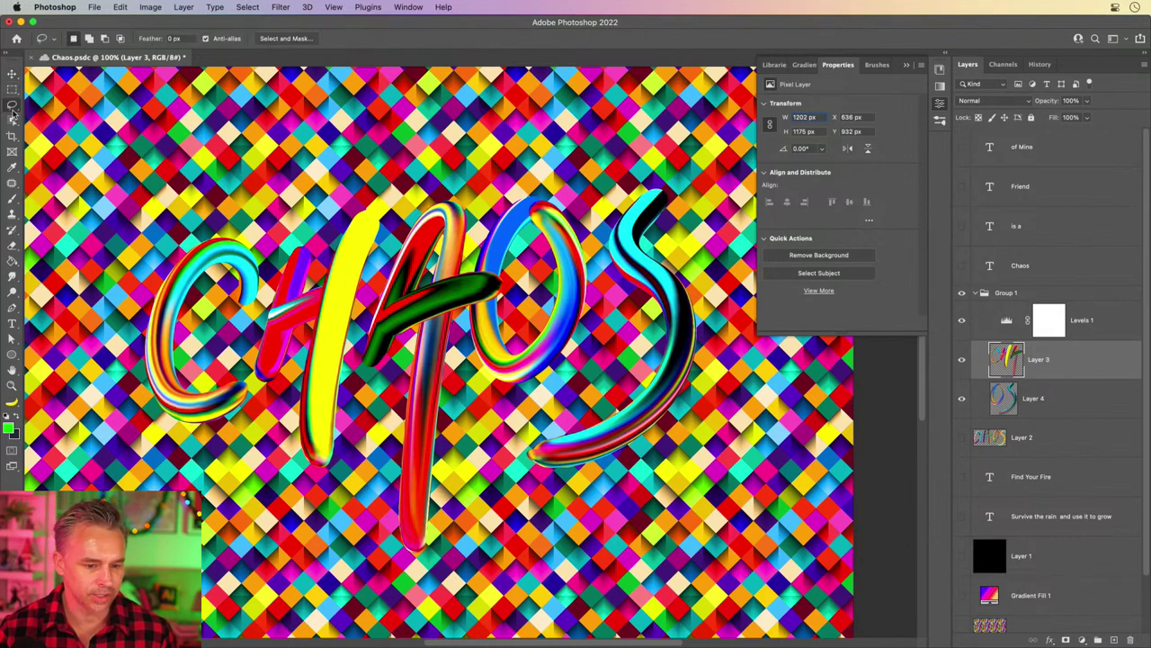
mouse_move(227, 401)
left_mouse_down()
mouse_move(241, 439)
mouse_move(278, 410)
mouse_move(253, 388)
mouse_move(248, 357)
mouse_move(293, 218)
mouse_move(390, 196)
mouse_move(396, 238)
mouse_move(358, 331)
mouse_move(346, 491)
mouse_move(270, 449)
left_mouse_up()
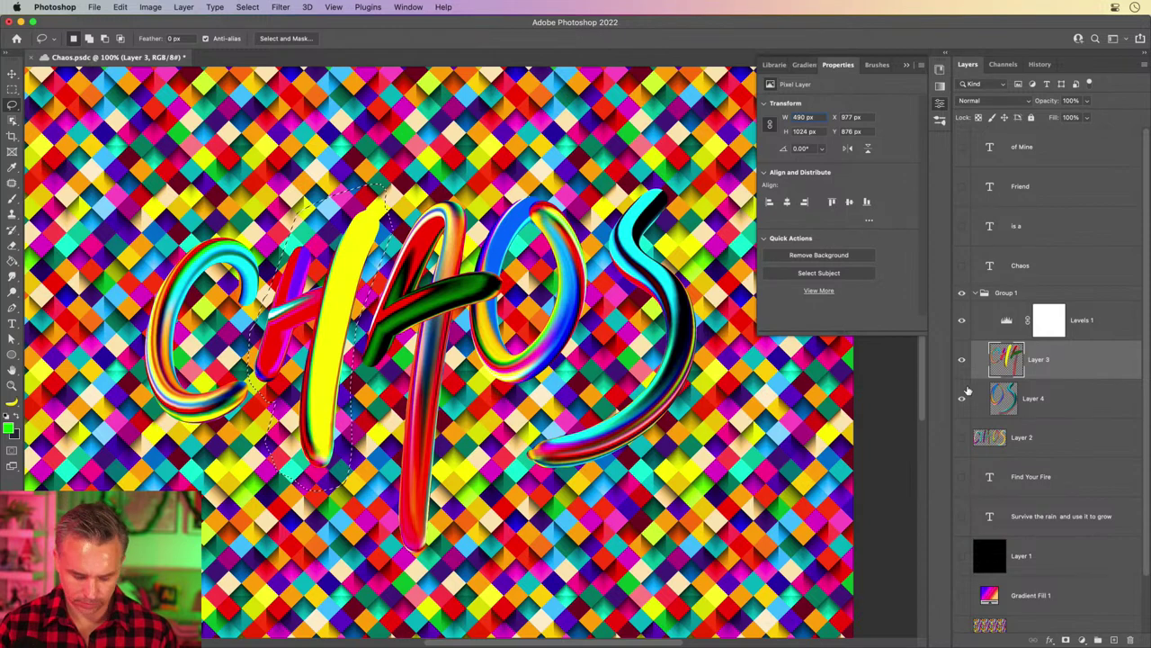
key("Delete")
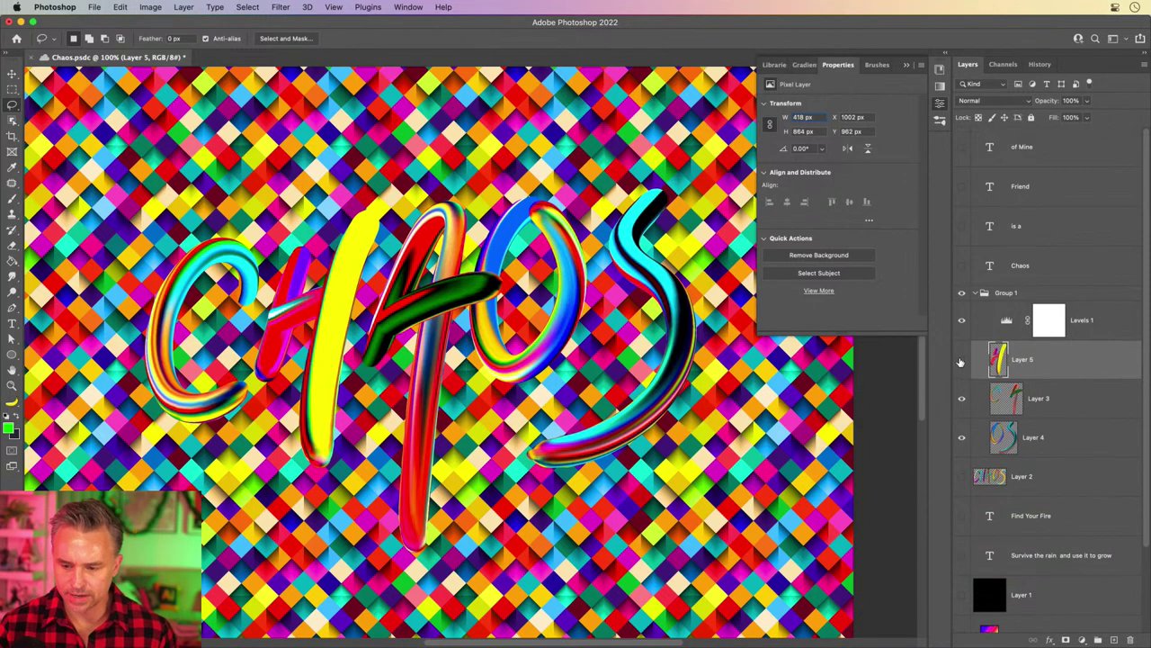
left_click(960, 360)
Lasso the letter C on Layer 3, cut it onto its own new layer, and move it to the left
left_click(1012, 396)
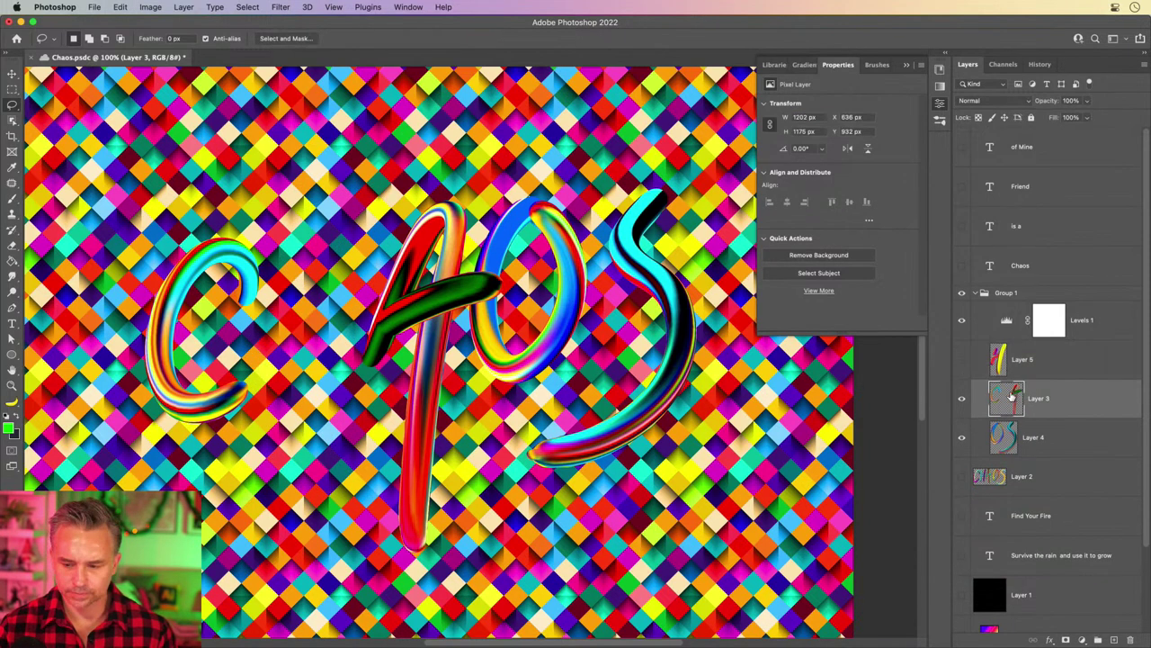
left_click_drag(961, 402, 960, 434)
left_click(960, 406)
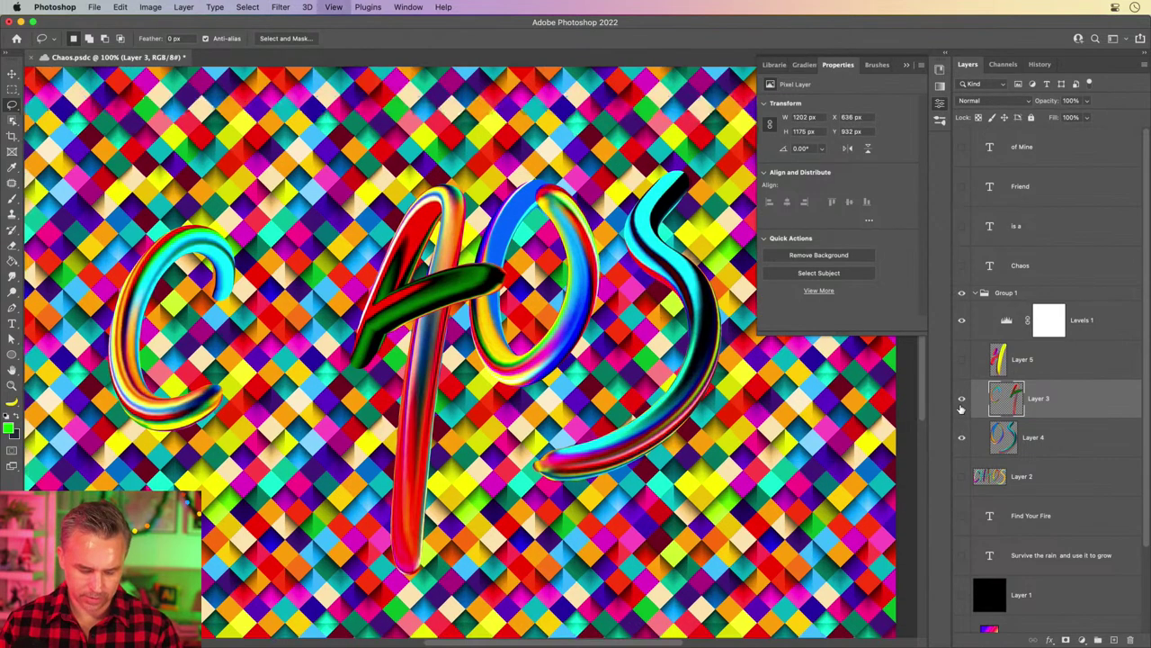
key("super+equal")
mouse_move(167, 340)
left_mouse_down()
mouse_move(325, 346)
mouse_move(502, 334)
left_mouse_up()
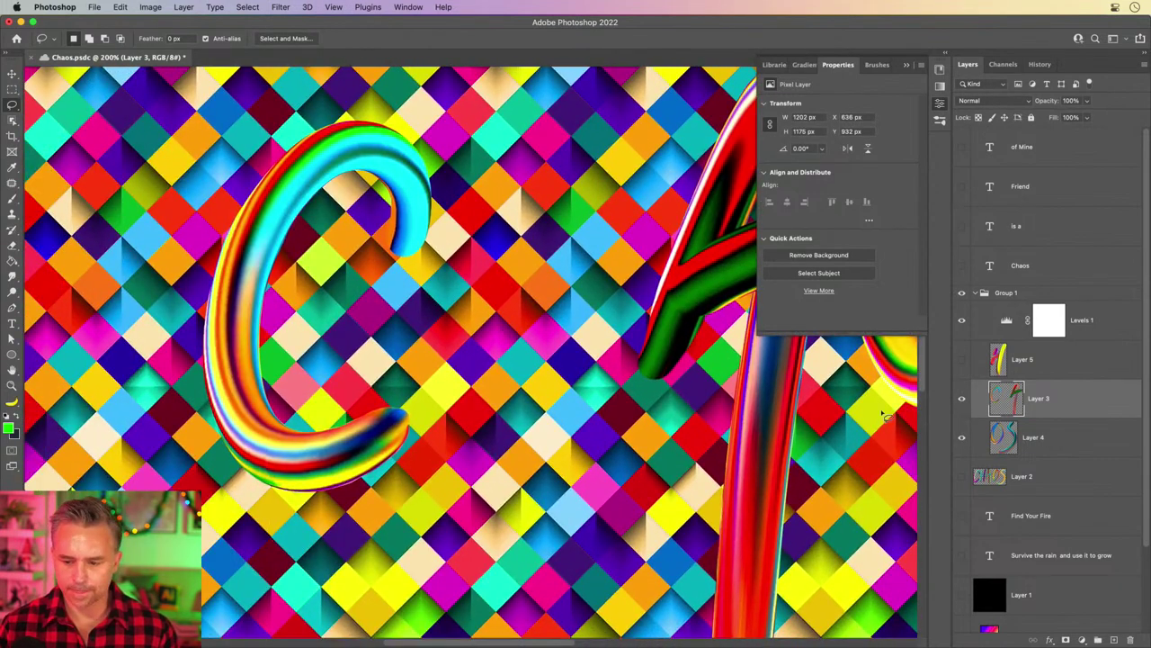
mouse_move(250, 134)
left_mouse_down()
mouse_move(412, 119)
mouse_move(466, 172)
mouse_move(482, 428)
mouse_move(420, 539)
mouse_move(90, 345)
left_mouse_up()
key("super+x")
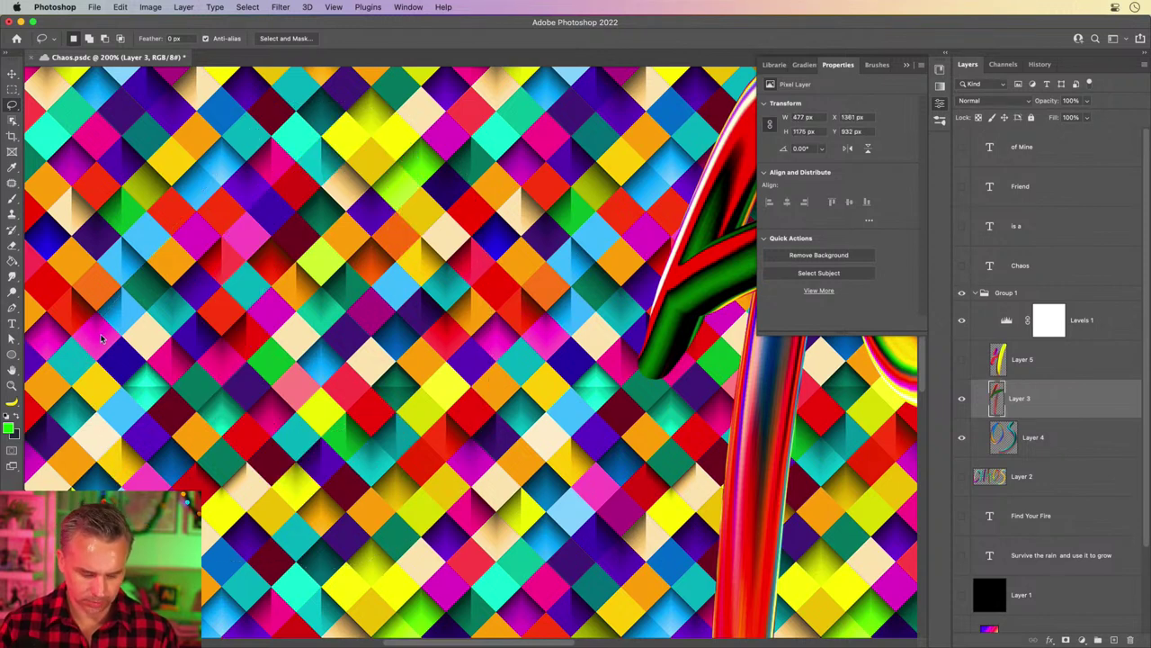
key("super+shift+v")
left_click(11, 73)
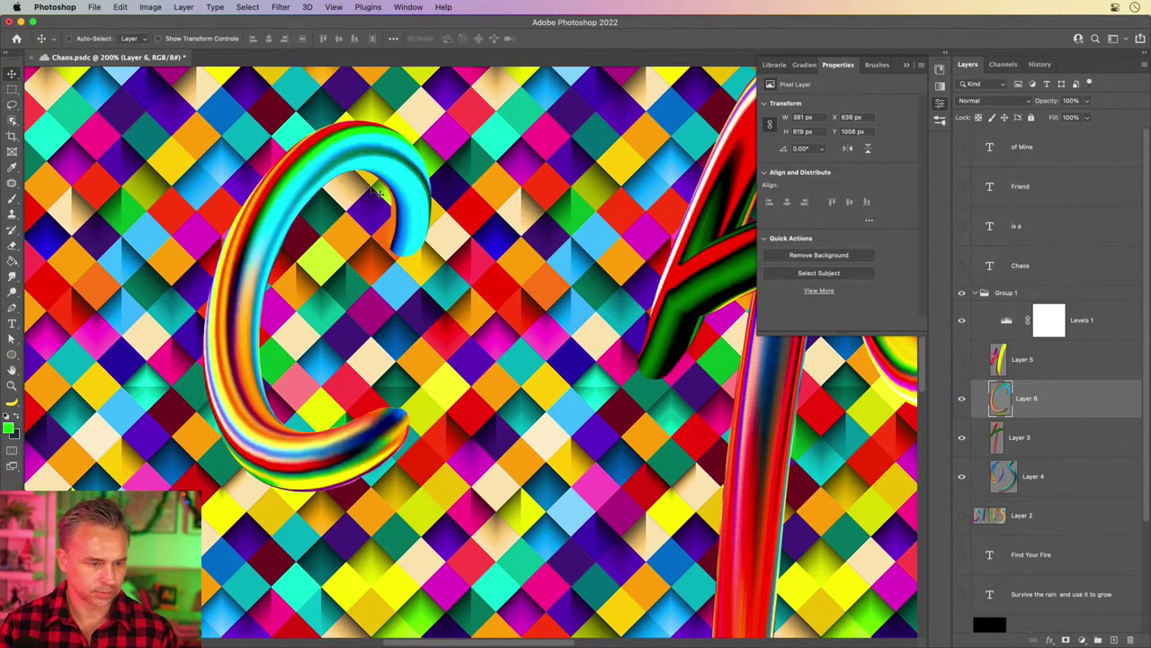
left_click_drag(378, 193, 188, 192)
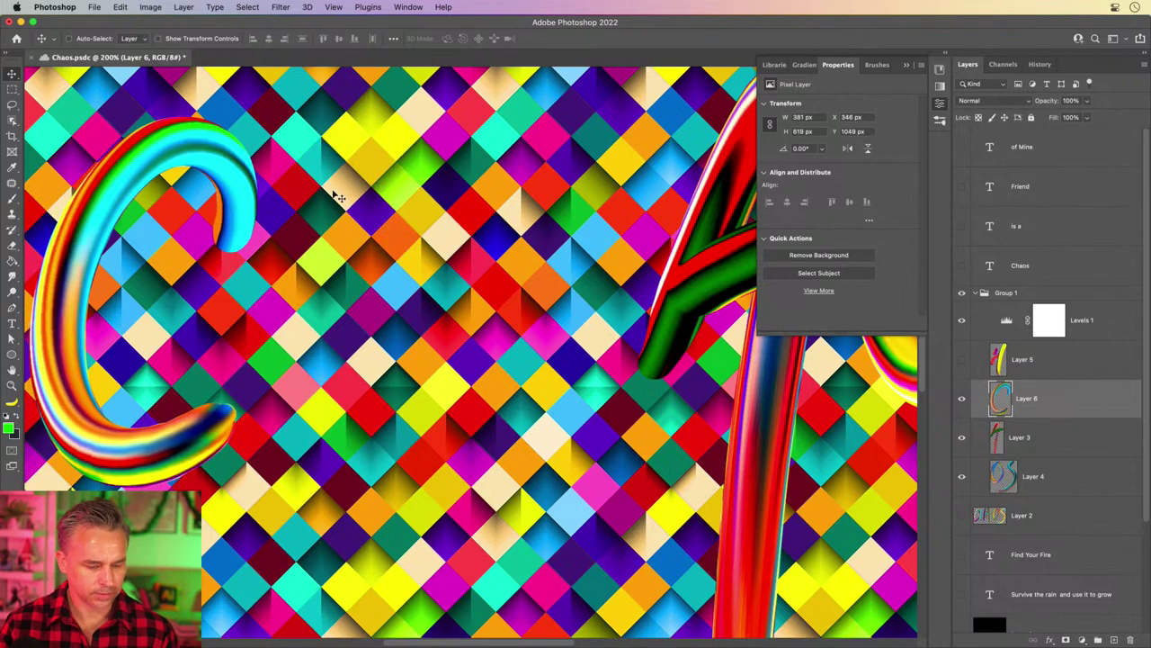
Add a new empty layer above the letter C's layer for smudging a replacement H
key("b")
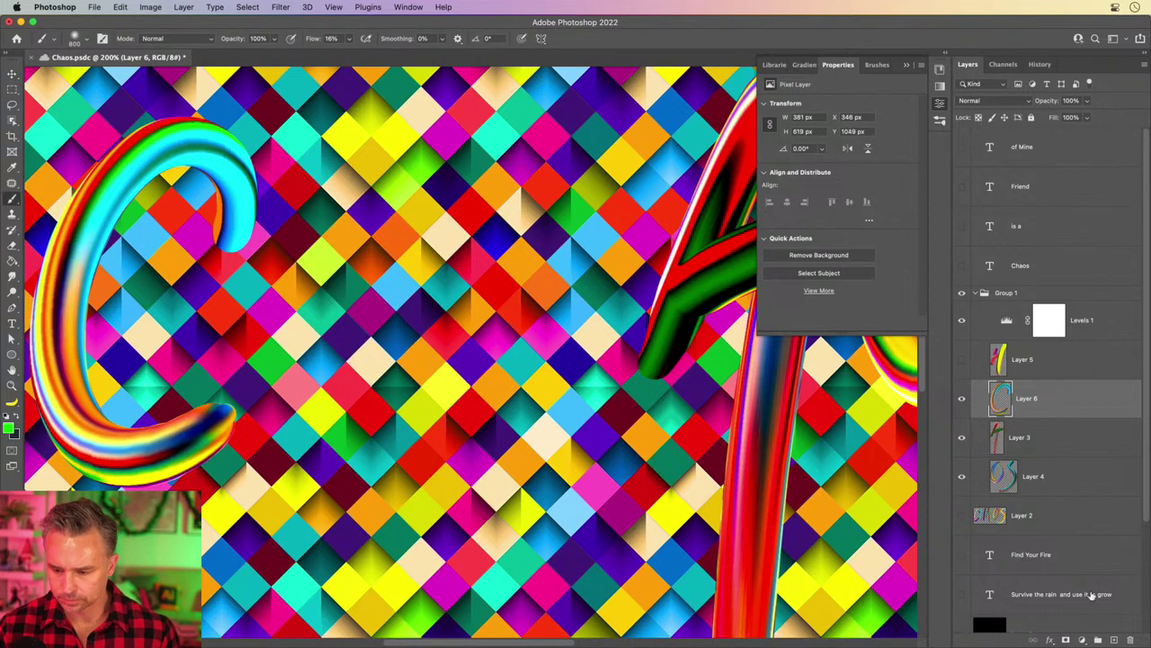
left_click(1114, 639)
left_click(12, 276)
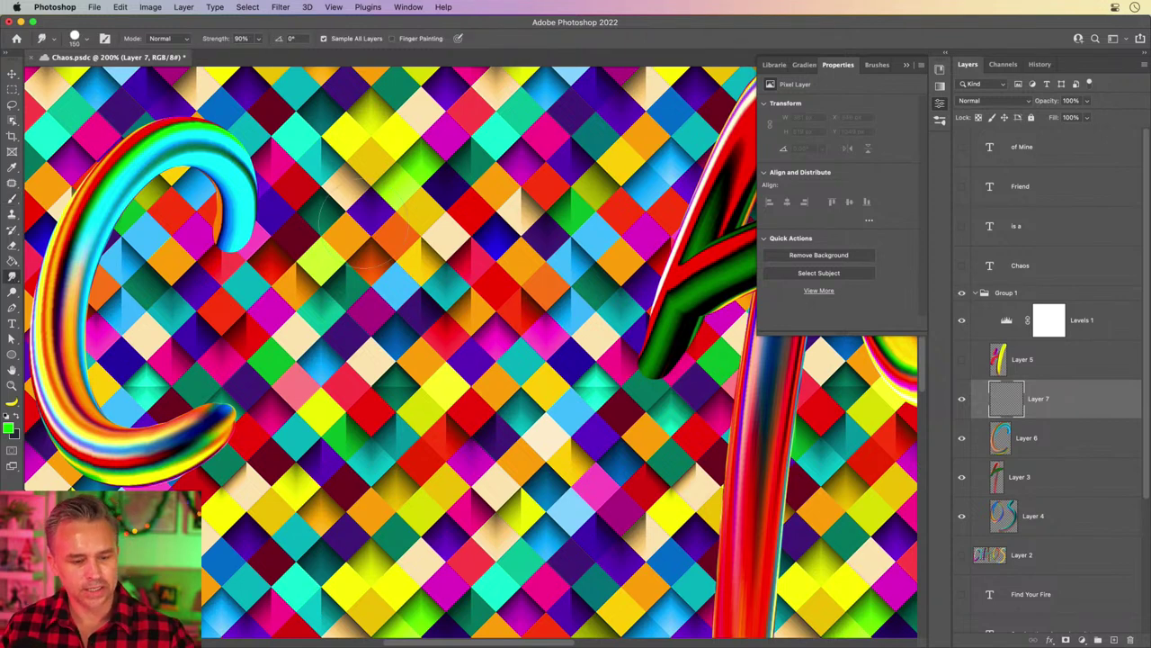
mouse_move(367, 121)
left_mouse_down()
mouse_move(333, 198)
mouse_move(306, 369)
mouse_move(337, 270)
left_mouse_up()
key("super+z")
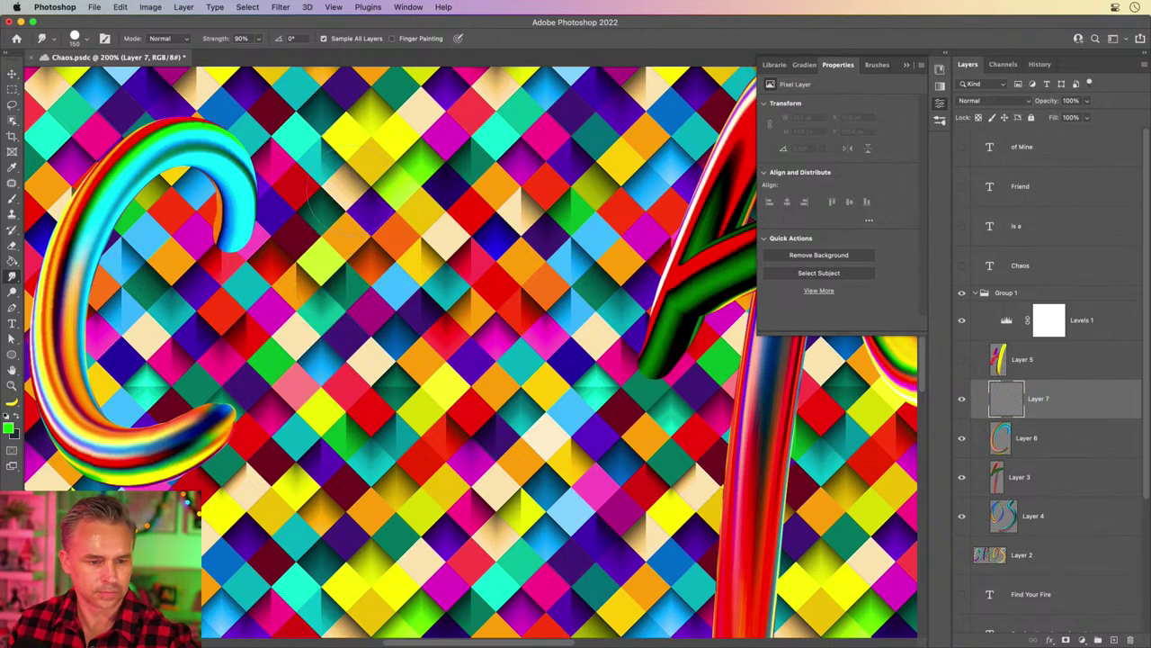
left_click_drag(364, 135, 310, 418)
key("super+z")
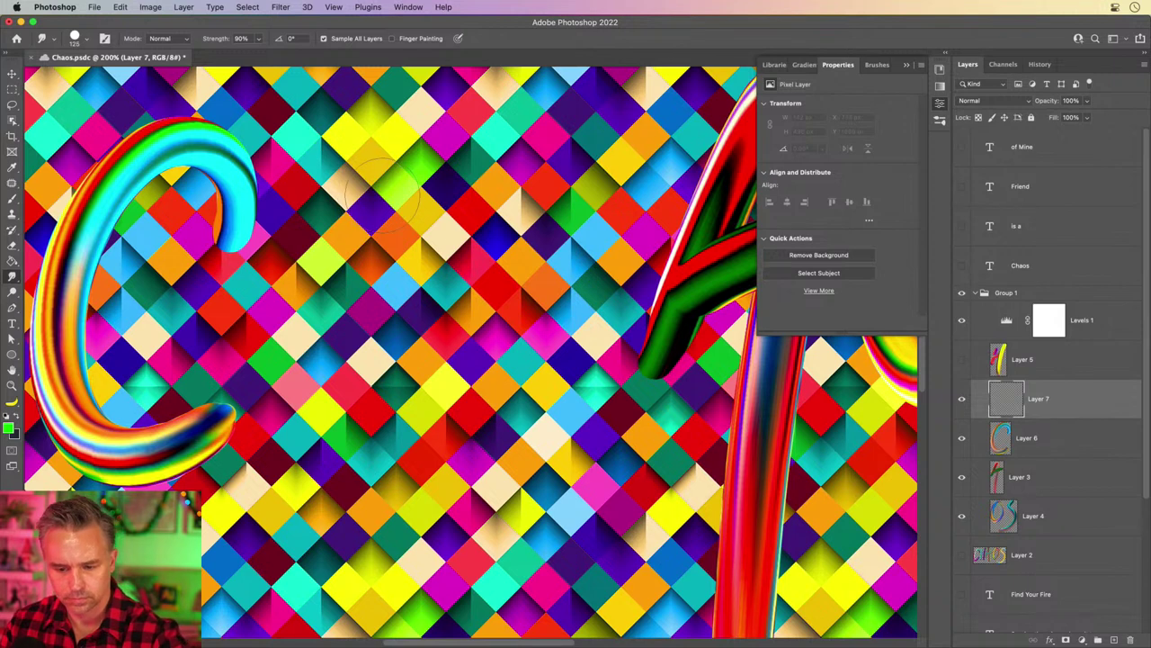
Smudge a letter H between the C and the A on the new layer with a 125 px brush
left_click_drag(351, 200, 326, 538)
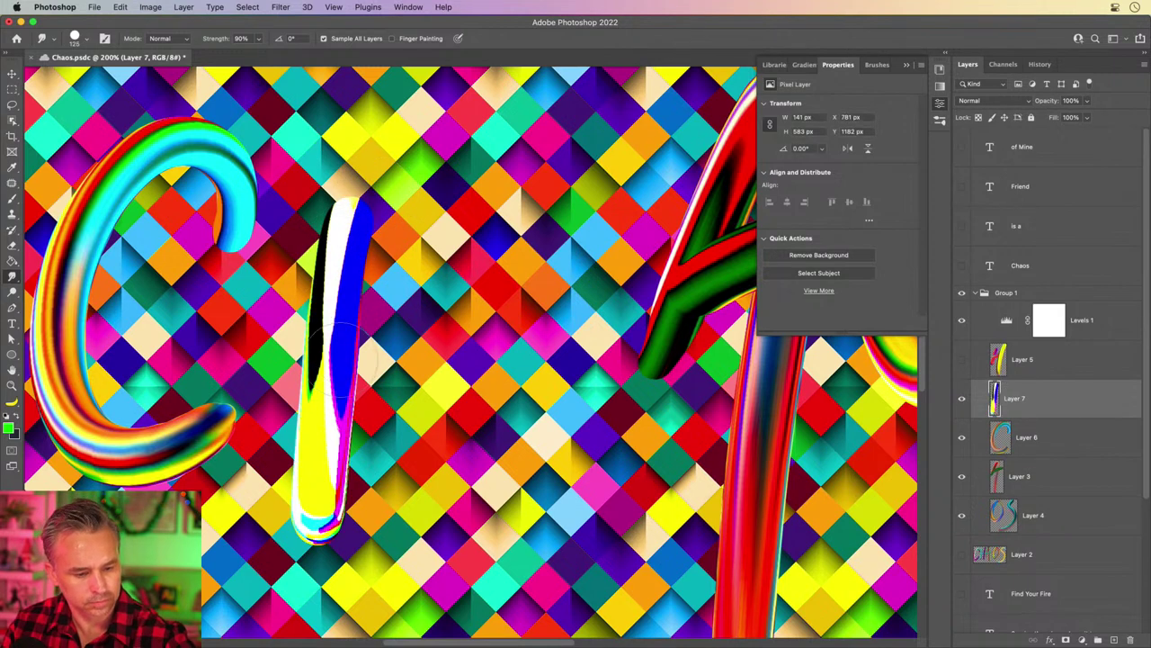
mouse_move(310, 396)
left_mouse_down()
mouse_move(427, 329)
mouse_move(493, 310)
left_mouse_up()
mouse_move(522, 153)
left_mouse_down()
mouse_move(478, 274)
mouse_move(455, 434)
mouse_move(456, 513)
mouse_move(490, 580)
left_mouse_up()
key("super+0")
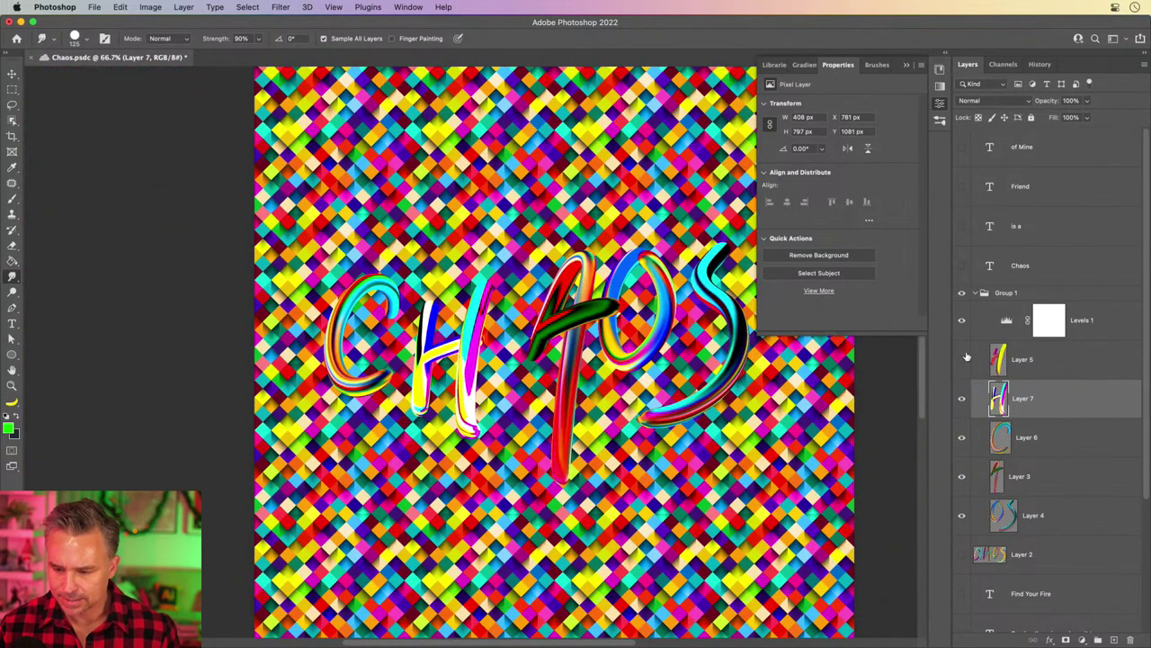
Add a new empty layer above Layer 7 and hide Layer 7
left_click(1114, 639)
left_click(961, 439)
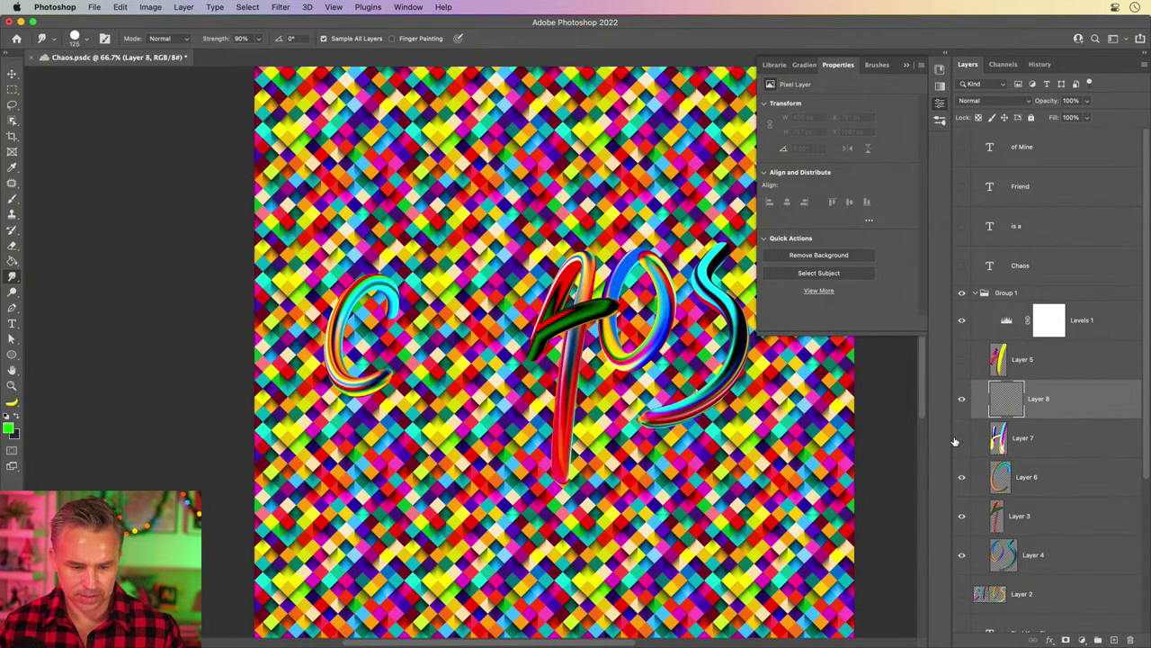
Smudge a new letter H on Layer 8, and move the H and the C into place before the A
mouse_move(449, 152)
left_mouse_down()
mouse_move(429, 244)
mouse_move(491, 189)
left_mouse_up()
mouse_move(504, 136)
left_mouse_down()
mouse_move(472, 230)
mouse_move(467, 331)
left_mouse_up()
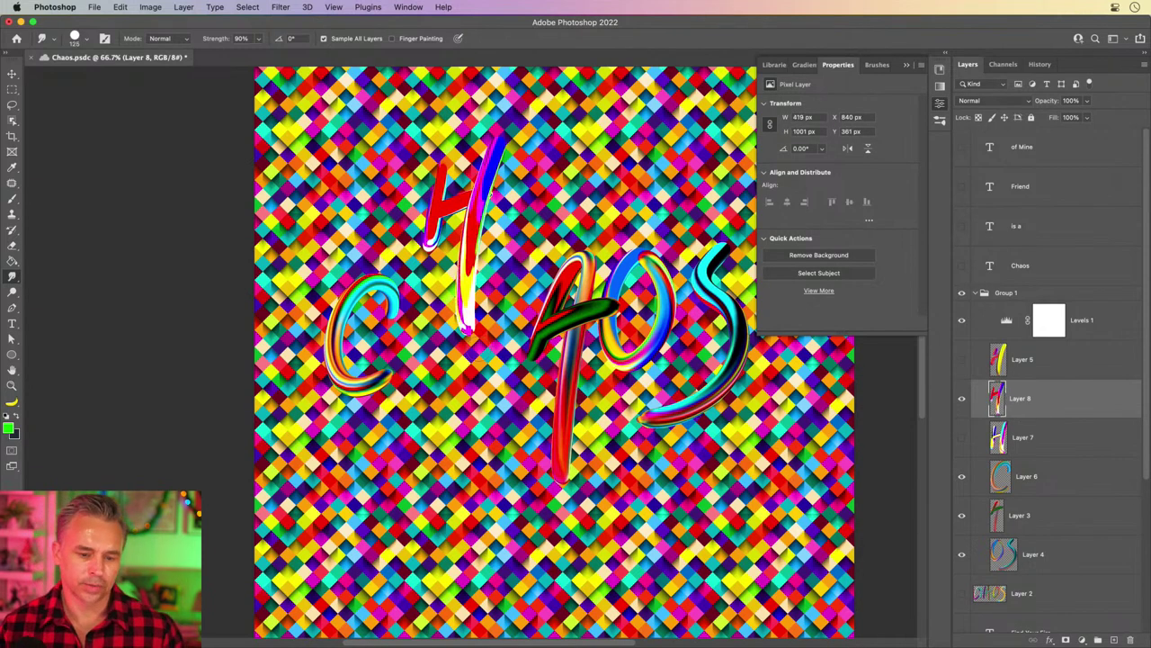
left_click(11, 73)
mouse_move(367, 243)
left_mouse_down()
mouse_move(398, 381)
mouse_move(398, 355)
left_mouse_up()
left_click_drag(321, 369, 371, 383)
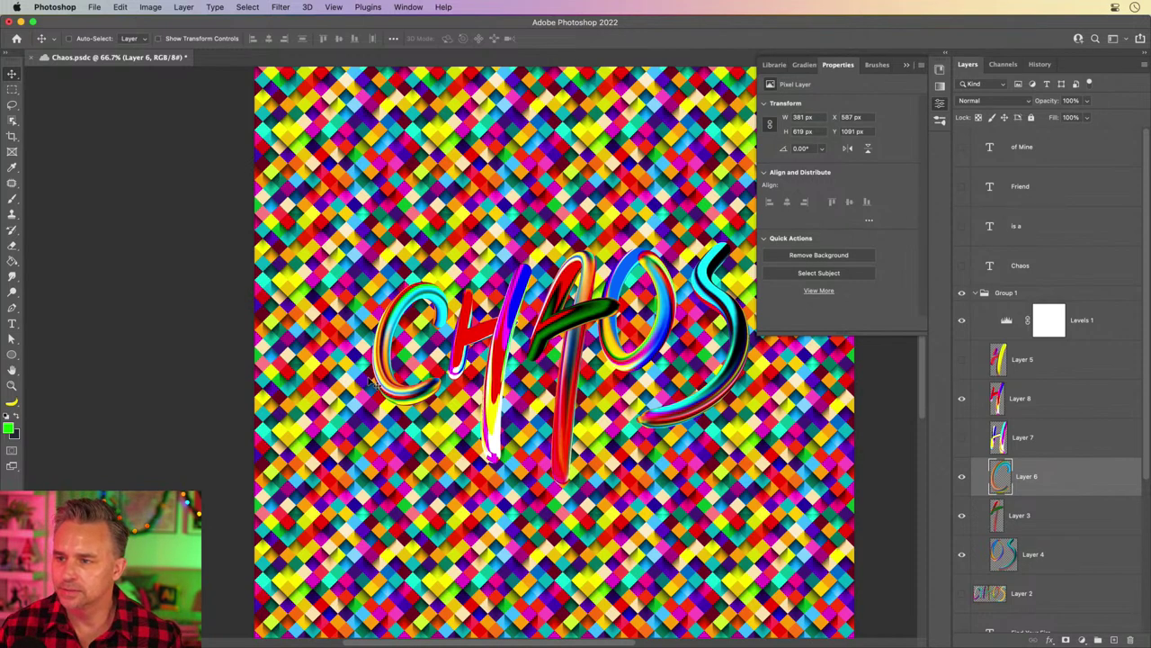
Collapse Group 1 and add a drop shadow to it with the color 000000
left_click(975, 294)
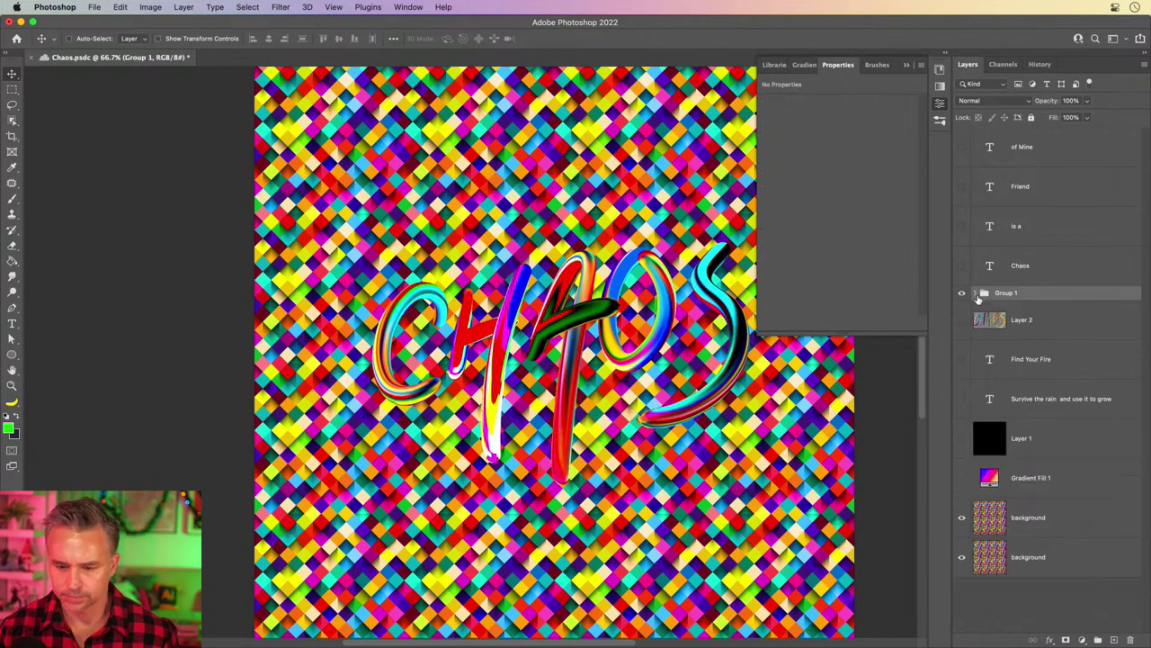
double_click(1080, 293)
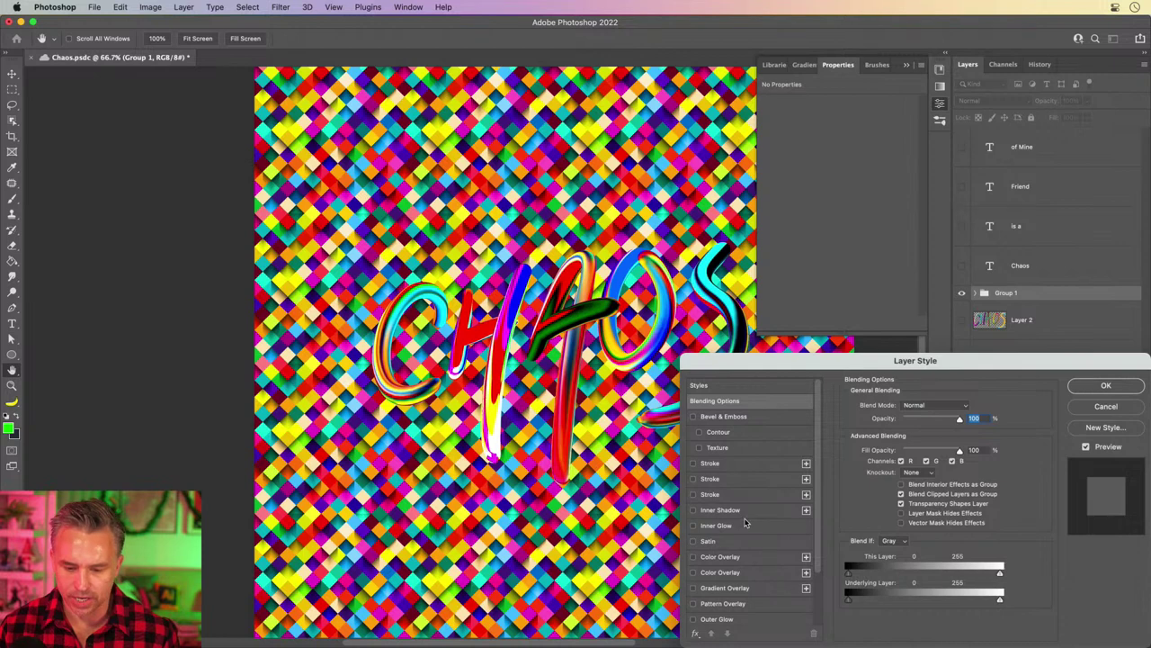
left_click_drag(786, 365, 752, 228)
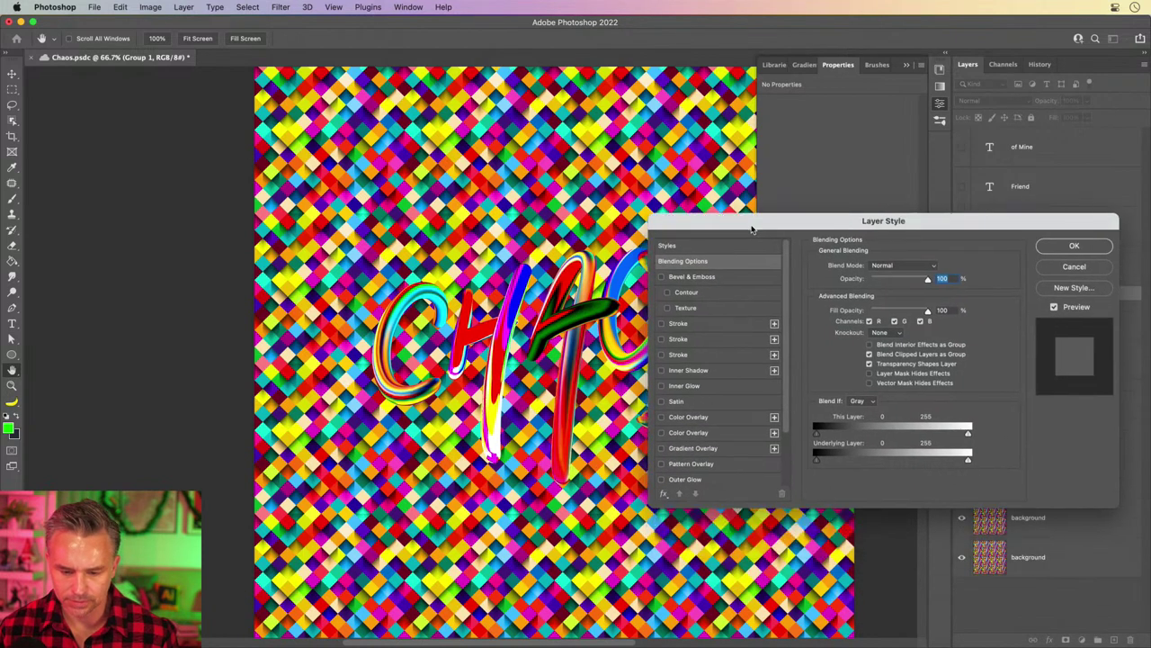
scroll(735, 411, "down", 3)
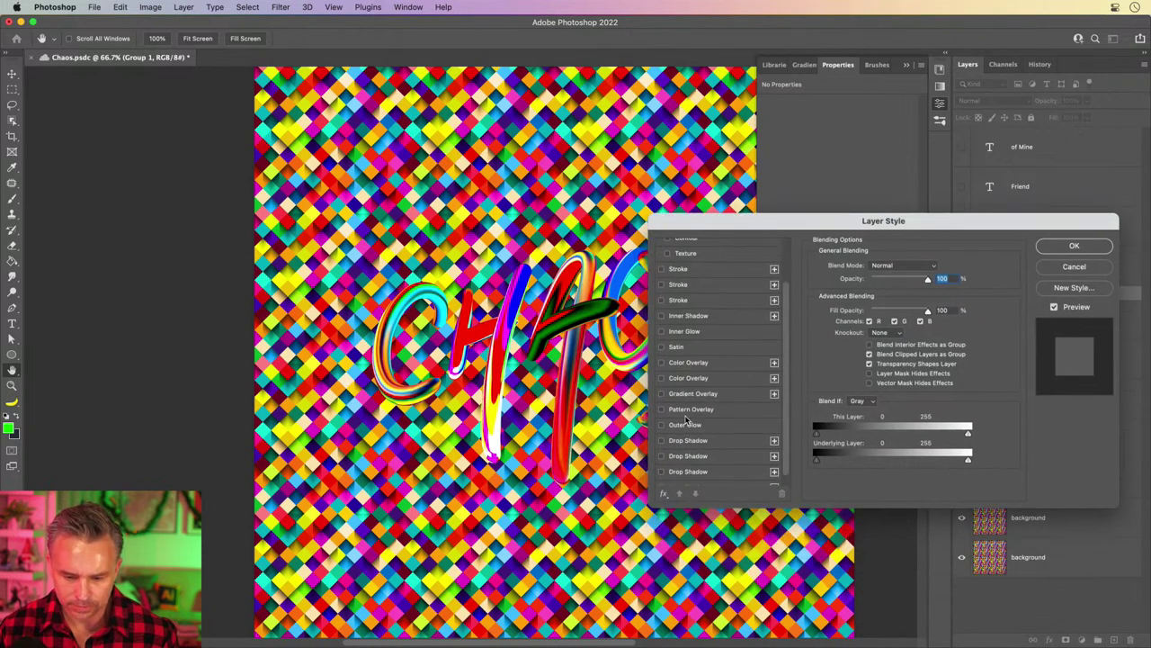
left_click(710, 441)
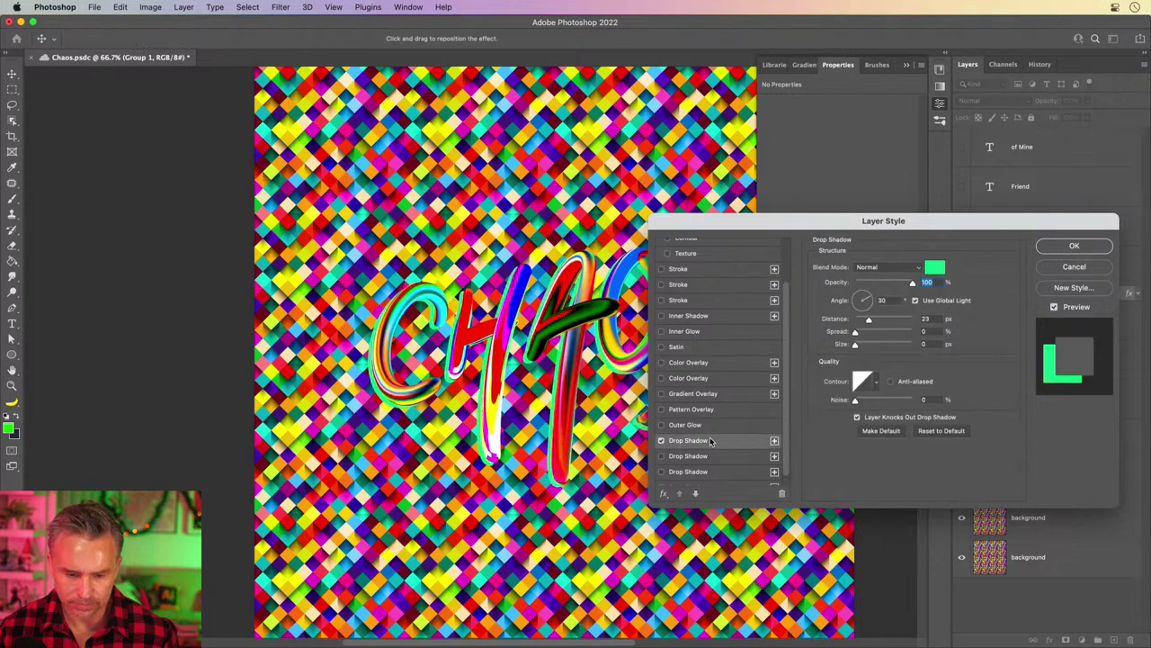
left_click(936, 268)
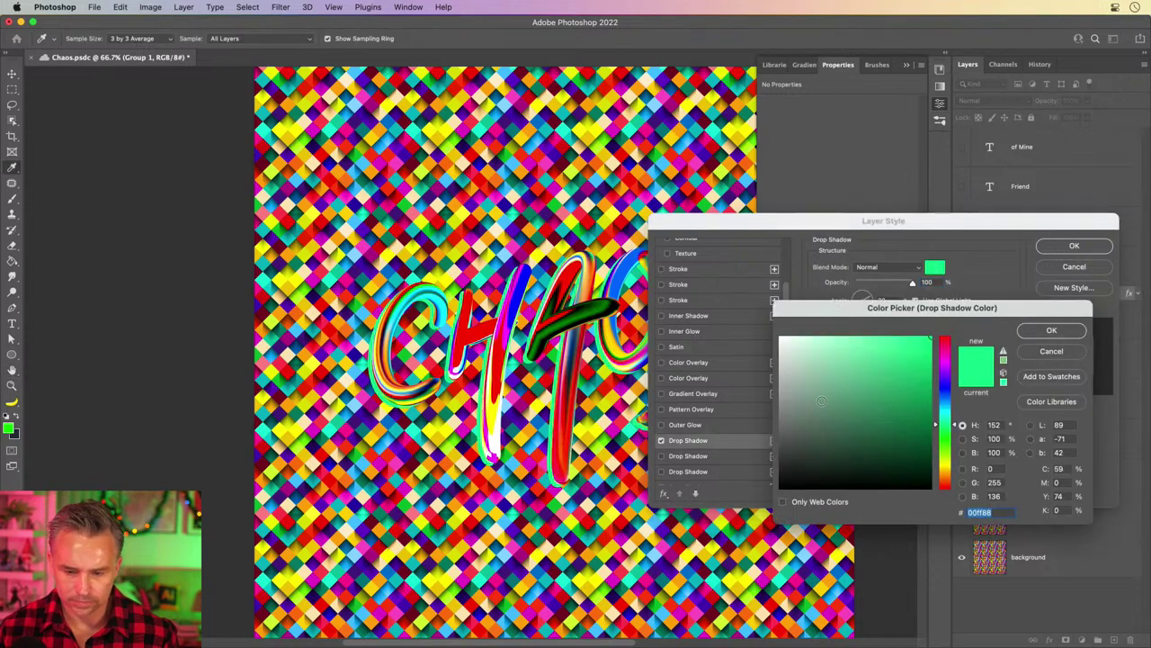
type("000000")
left_click(1048, 333)
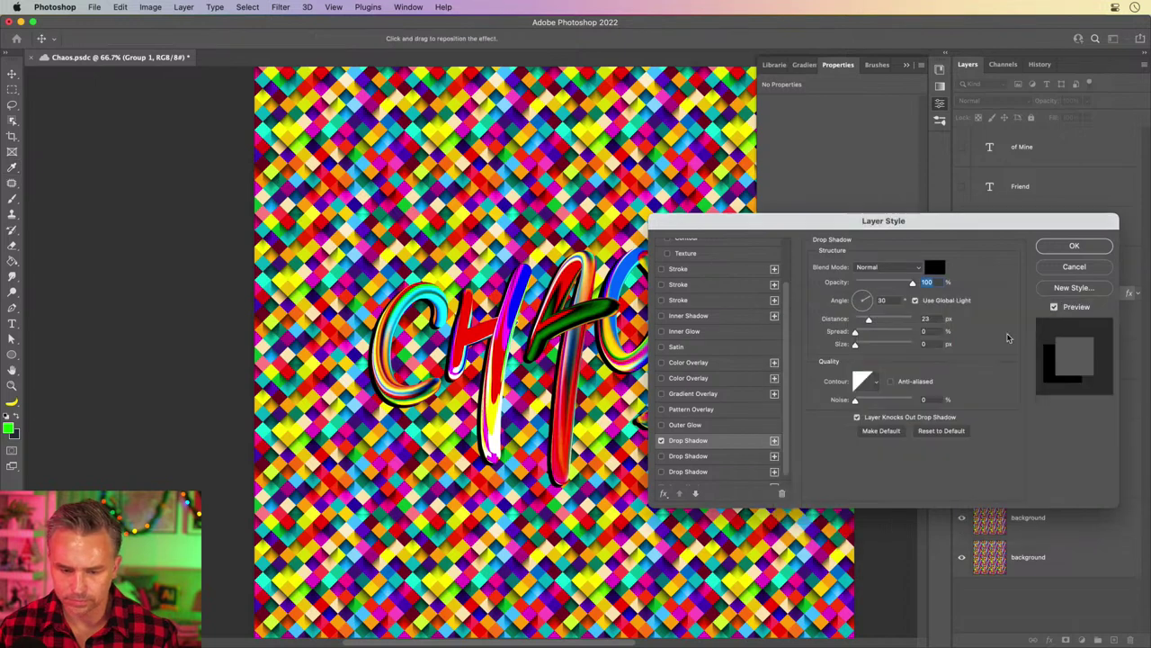
Turn off global light for the group's drop shadow and set angle 136°, distance 13 px, spread 14% and size 101 px
left_click(916, 300)
left_click(861, 295)
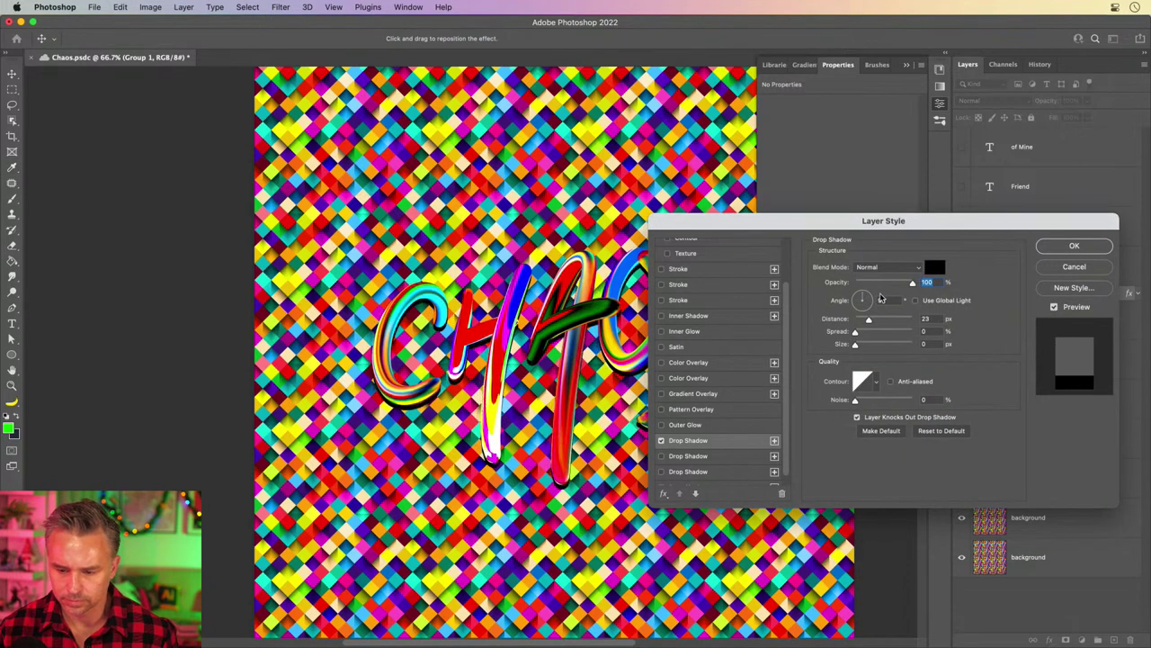
left_click(859, 297)
left_click_drag(855, 332, 881, 347)
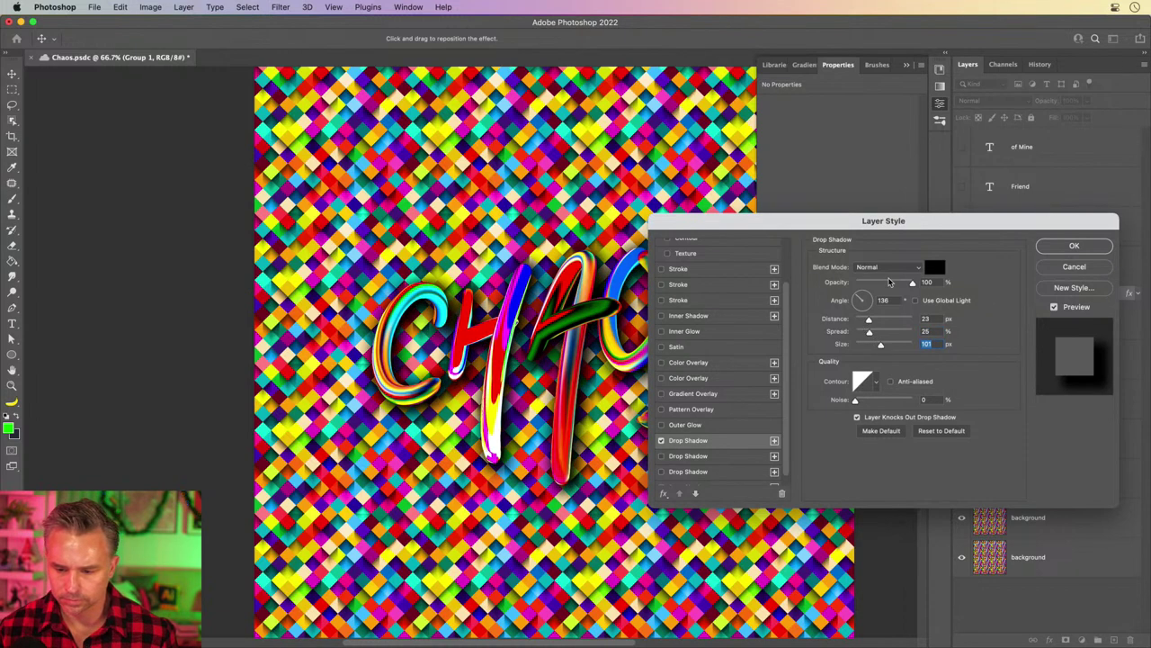
left_click(864, 332)
left_click_drag(868, 320, 863, 321)
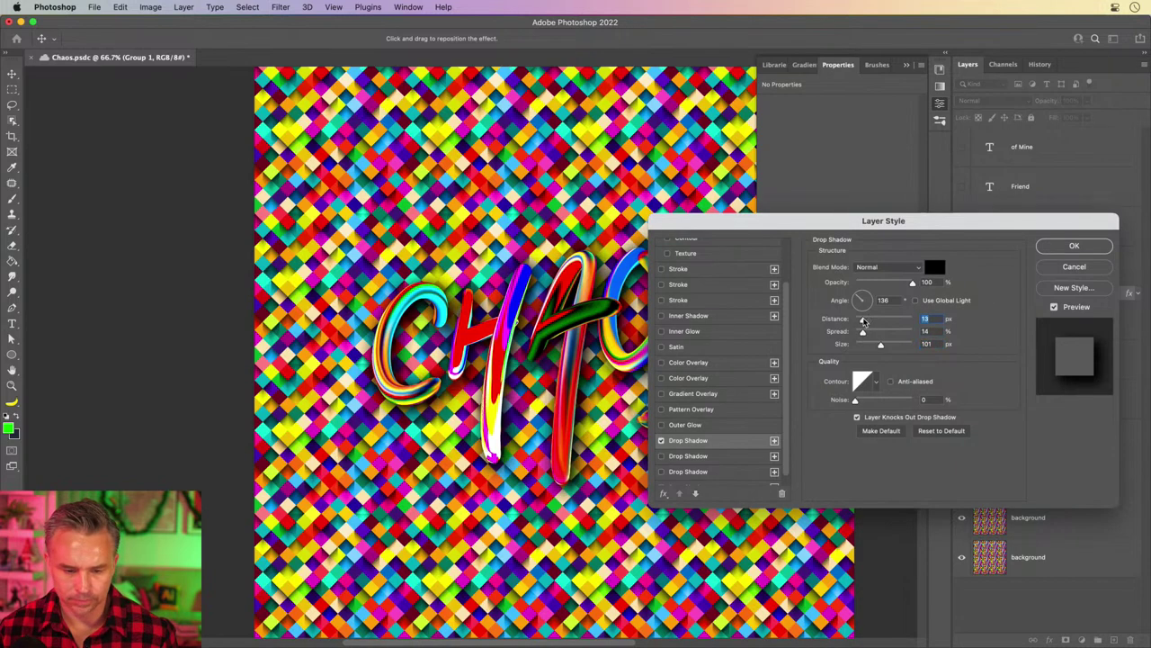
mouse_move(822, 217)
left_mouse_down()
mouse_move(758, 549)
mouse_move(803, 188)
mouse_move(1112, 396)
mouse_move(813, 231)
left_mouse_up()
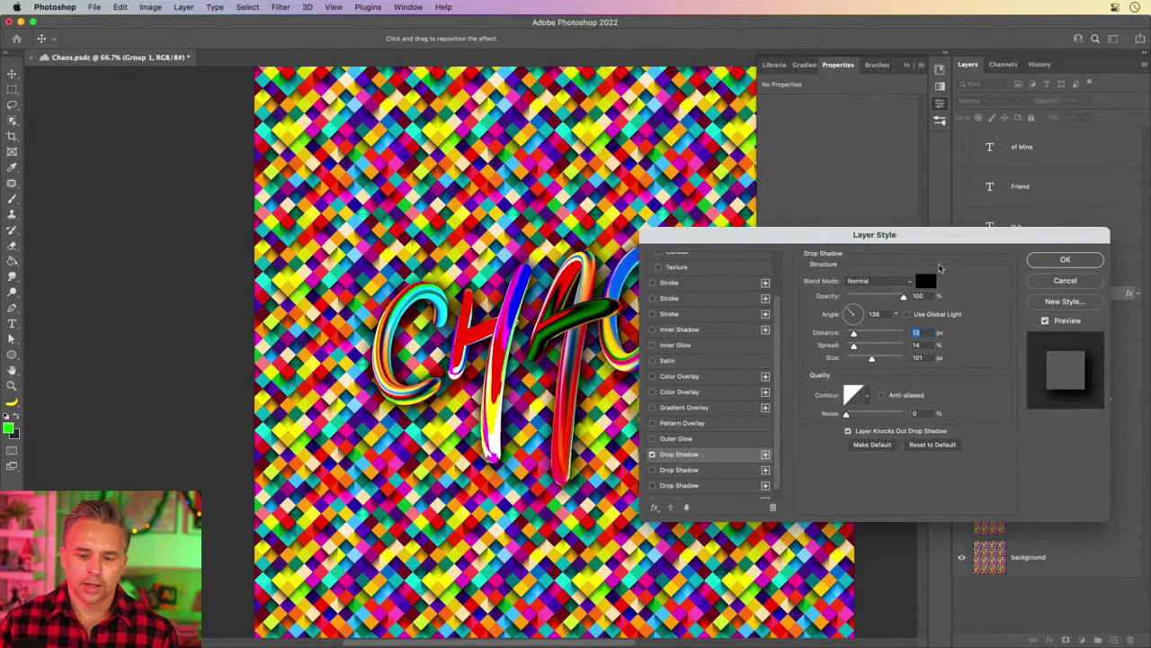
left_click(1065, 260)
Move the CHAOS lettering group up near the pattern's upper edge and hide the group
scroll(540, 359, "up", 5)
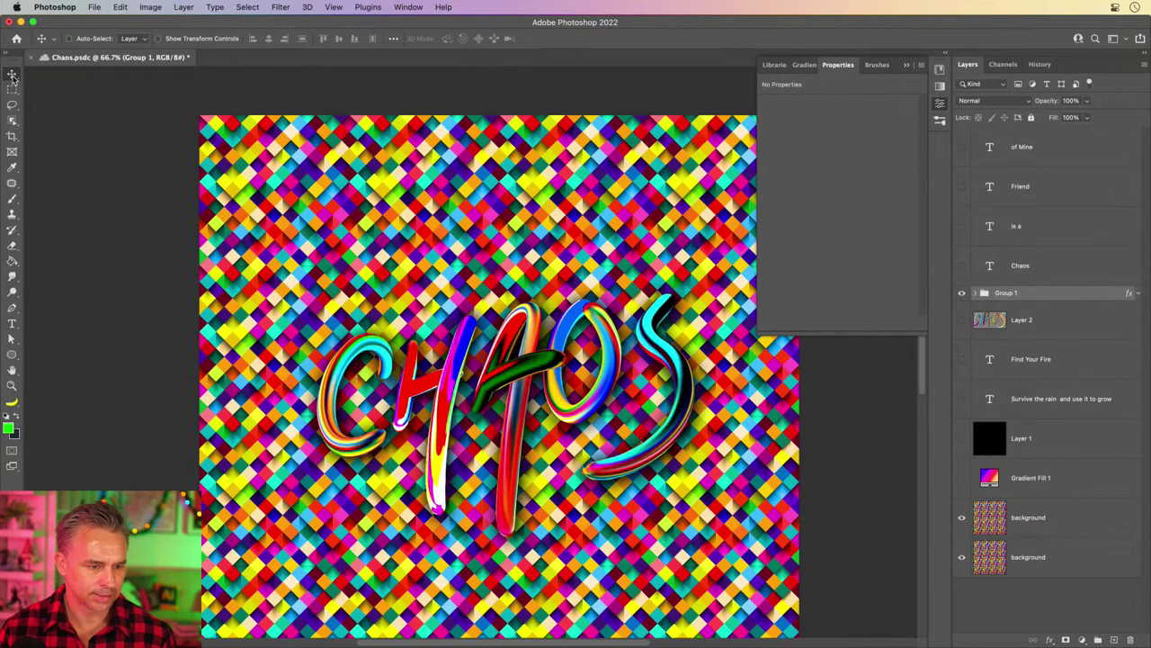
left_click_drag(437, 289, 415, 141)
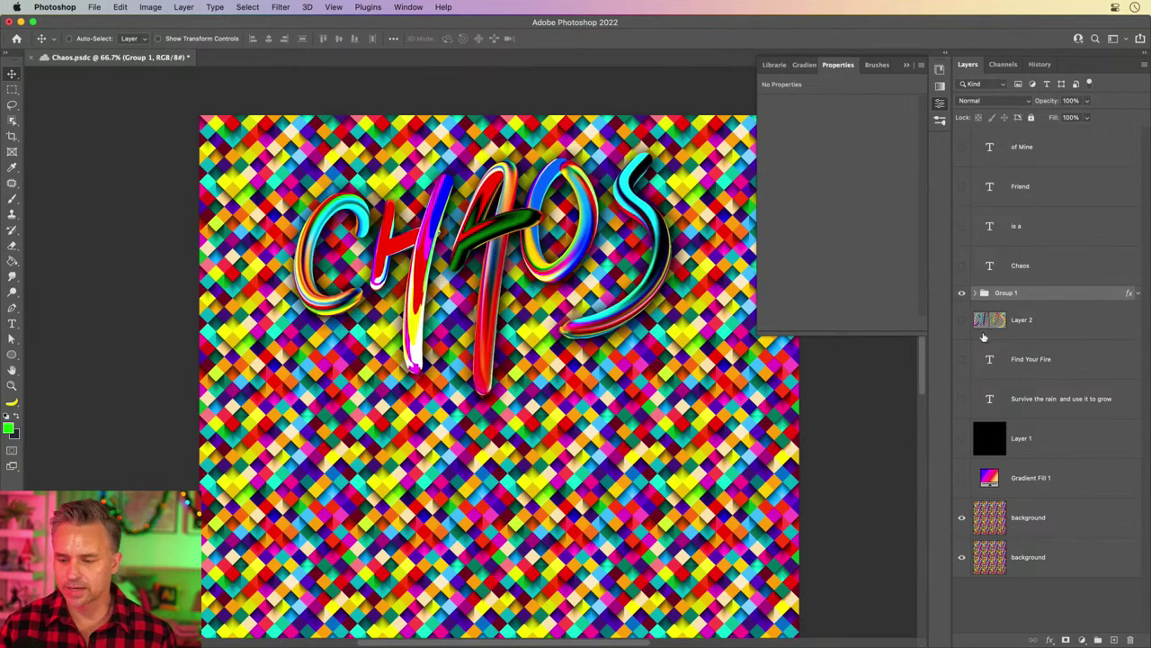
left_click(961, 292)
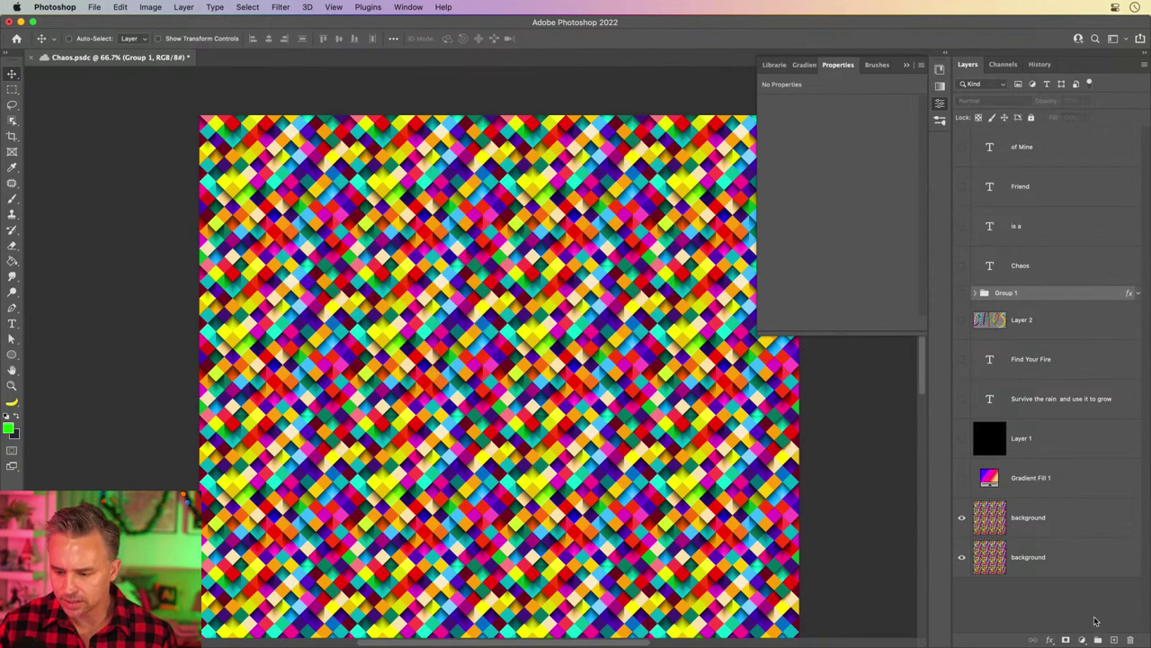
Add a new layer above Group 1 and smudge the words IS A on it with a 125 px brush
left_click(1112, 640)
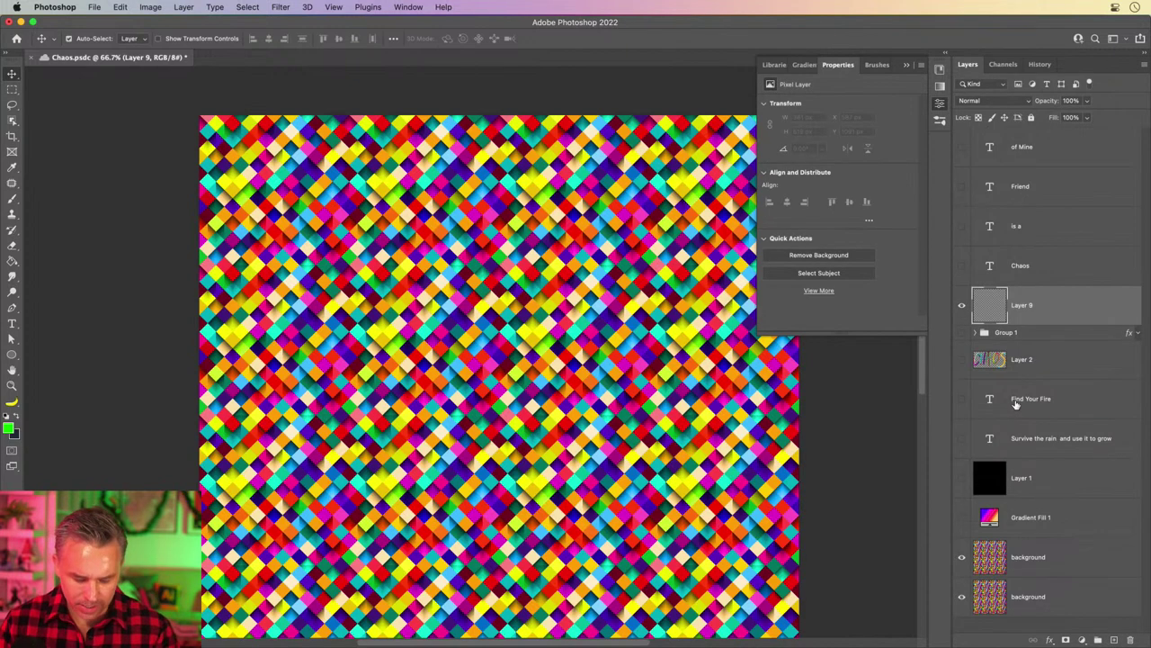
key("super+plus")
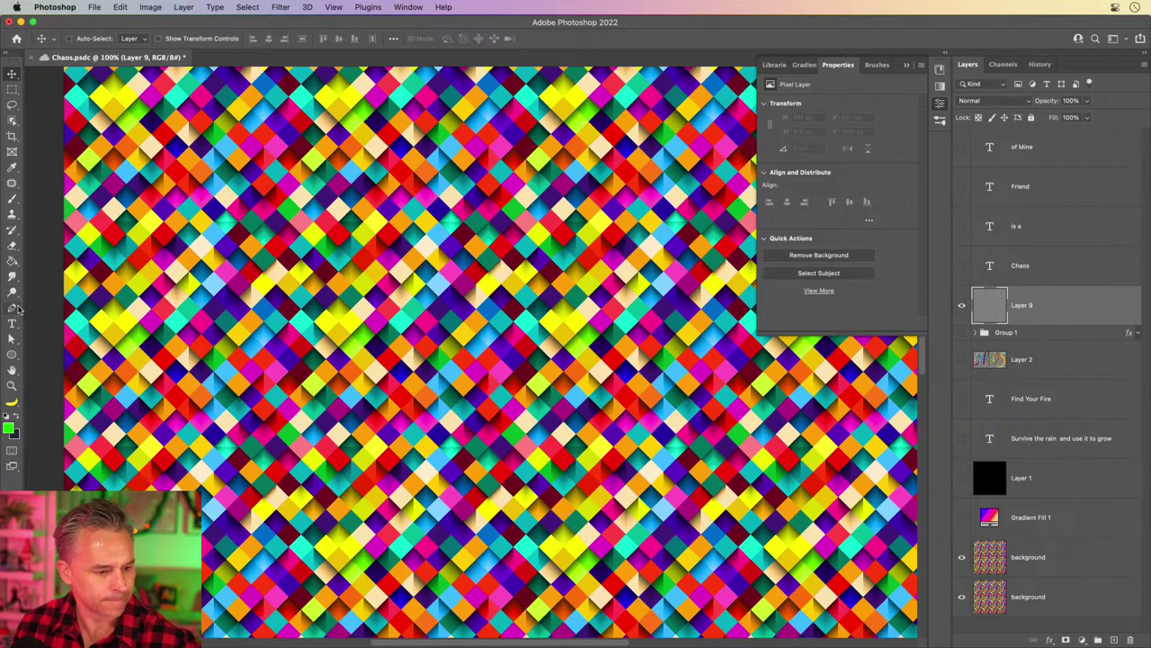
left_click(12, 275)
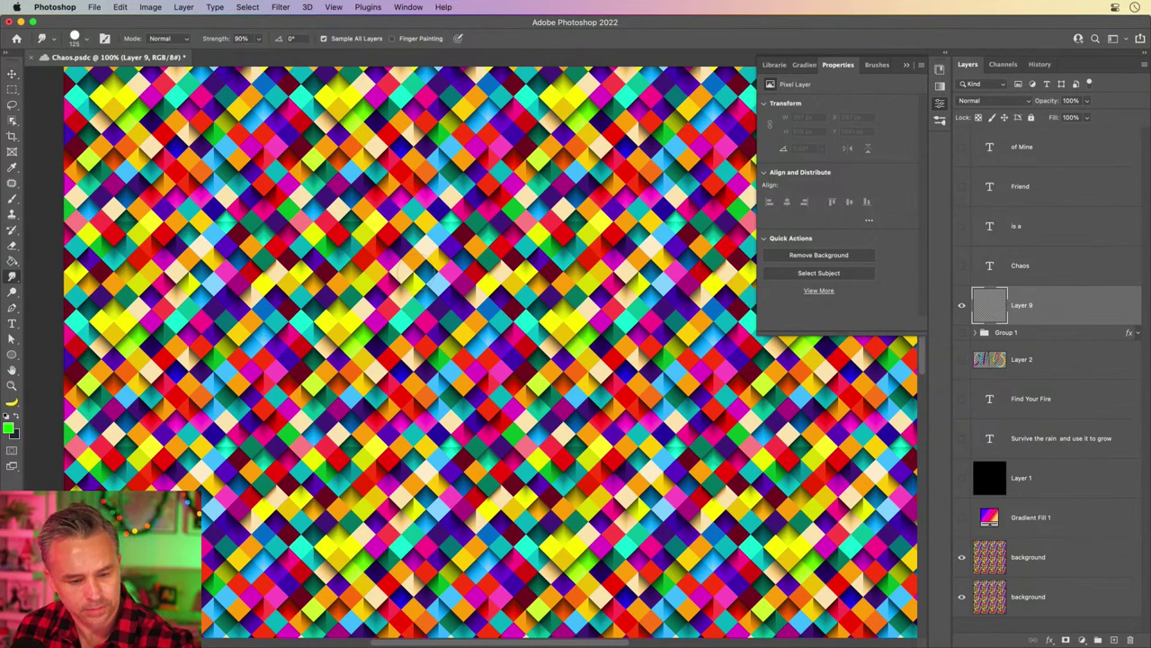
left_click_drag(414, 262, 396, 414)
mouse_move(454, 261)
left_mouse_down()
mouse_move(511, 311)
mouse_move(504, 435)
mouse_move(400, 508)
left_mouse_up()
scroll(404, 504, "right", 5)
mouse_move(490, 365)
left_mouse_down()
mouse_move(540, 252)
mouse_move(559, 297)
mouse_move(558, 486)
mouse_move(661, 298)
left_mouse_up()
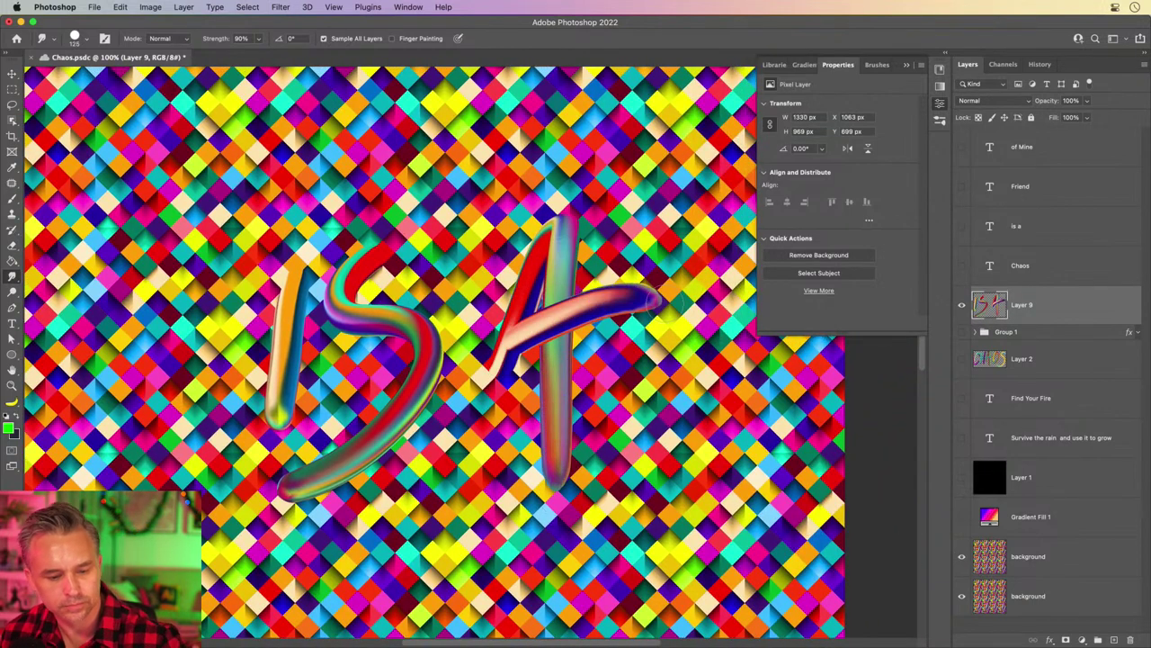
Hide Layer 9 and smudge a large letter F on a new layer above it
left_click(1114, 638)
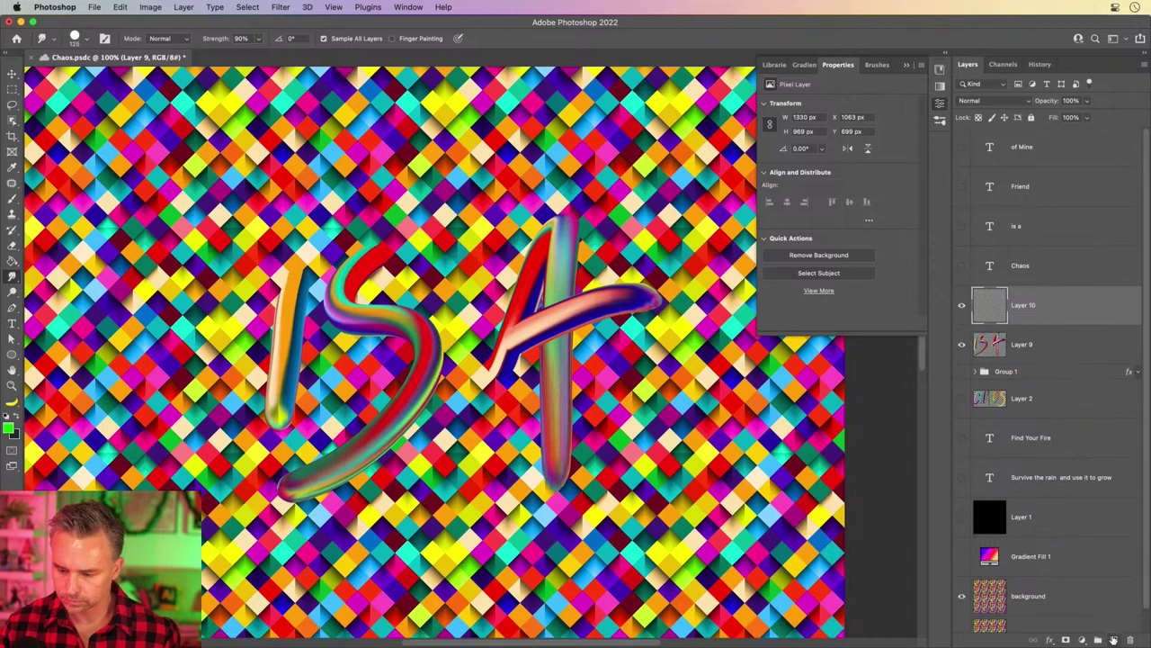
left_click(961, 347)
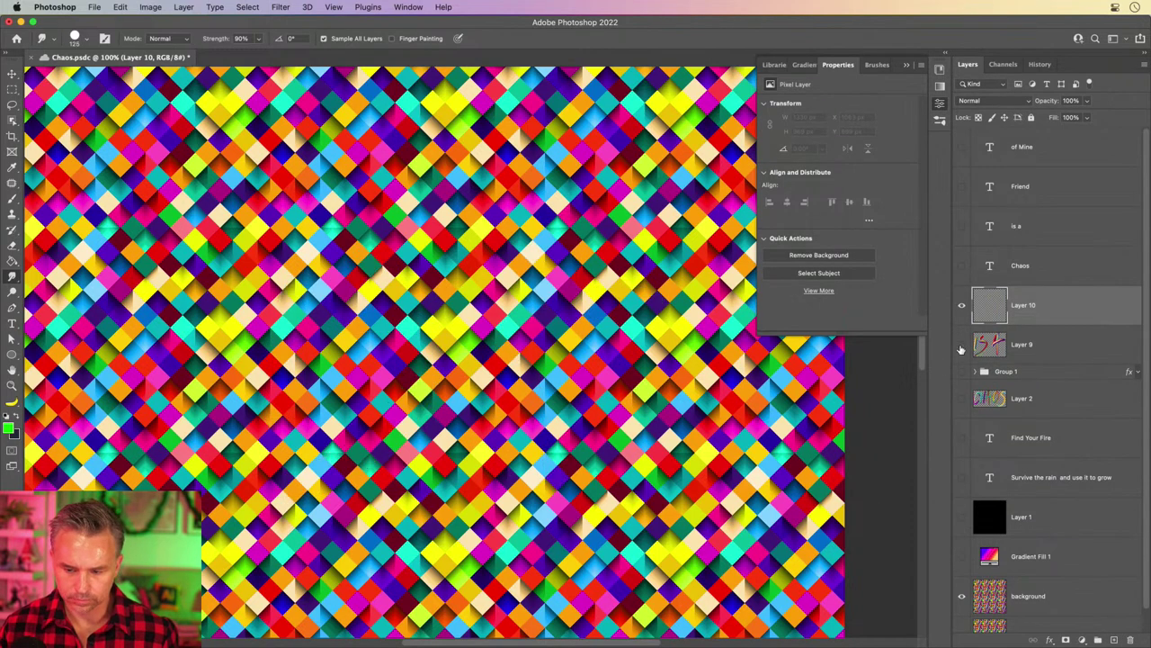
mouse_move(254, 224)
left_mouse_down()
mouse_move(224, 279)
mouse_move(183, 454)
left_mouse_up()
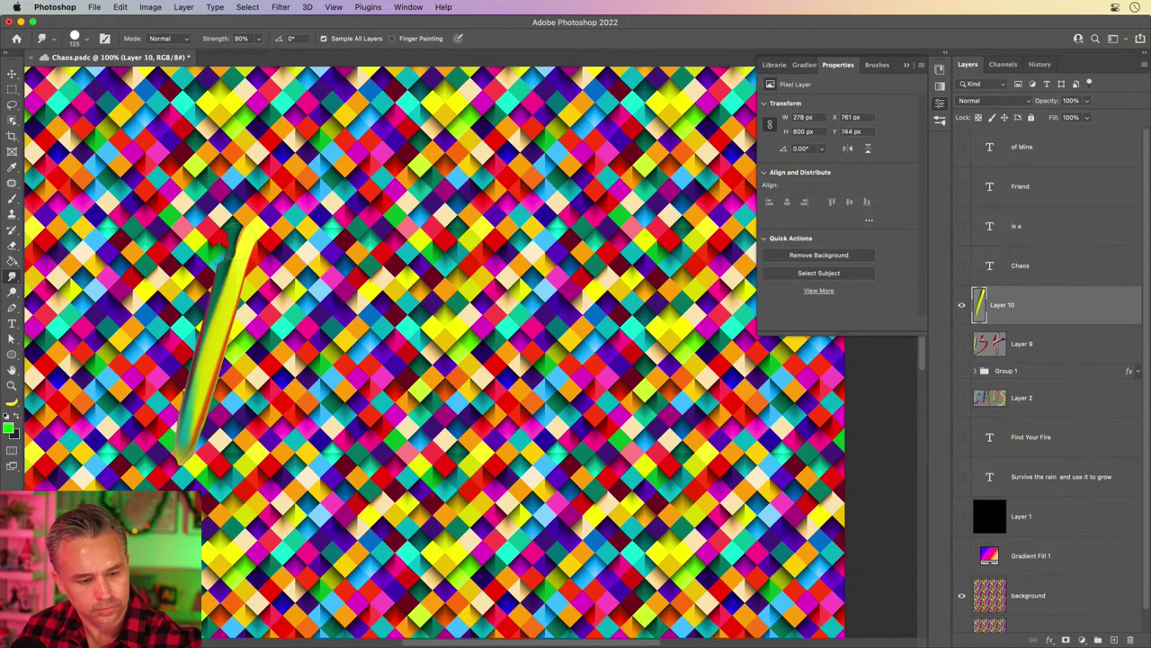
left_click_drag(225, 256, 358, 203)
mouse_move(215, 332)
left_mouse_down()
mouse_move(286, 298)
mouse_move(319, 306)
left_mouse_up()
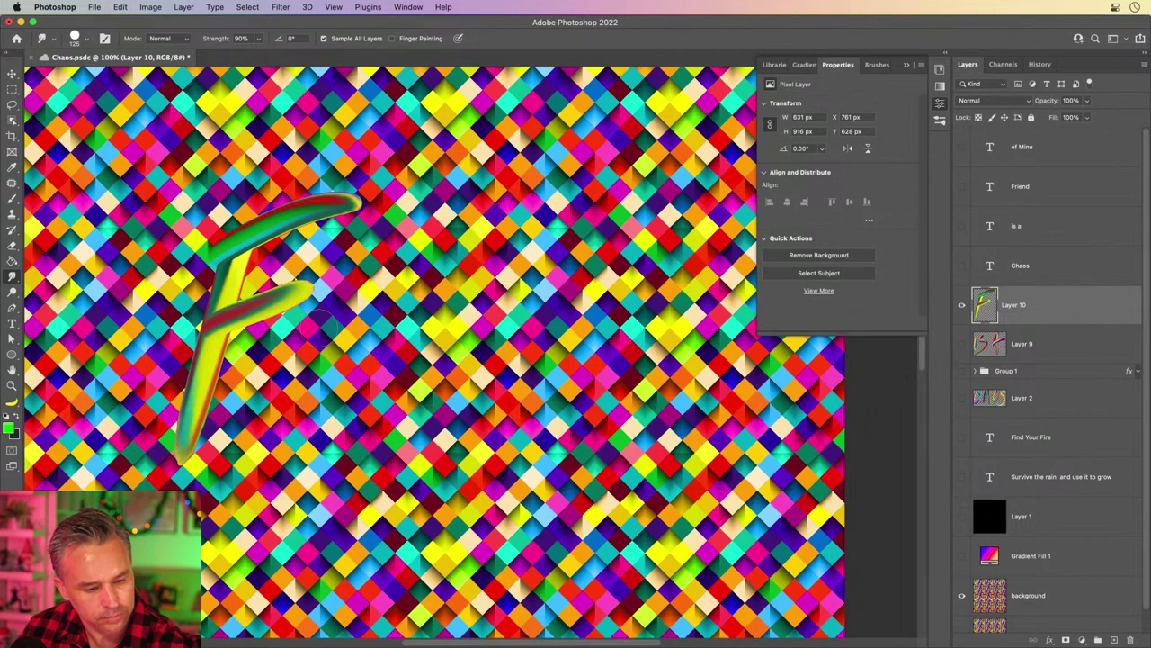
Smudge the letters R, I, E and N after the F on Layer 10
left_click_drag(346, 265, 279, 430)
mouse_move(319, 297)
left_mouse_down()
mouse_move(409, 261)
mouse_move(346, 365)
mouse_move(387, 461)
left_mouse_up()
left_click_drag(473, 230, 409, 425)
left_click_drag(524, 247, 454, 432)
left_click_drag(495, 267, 627, 224)
left_click_drag(473, 322, 585, 290)
left_click_drag(445, 436, 576, 385)
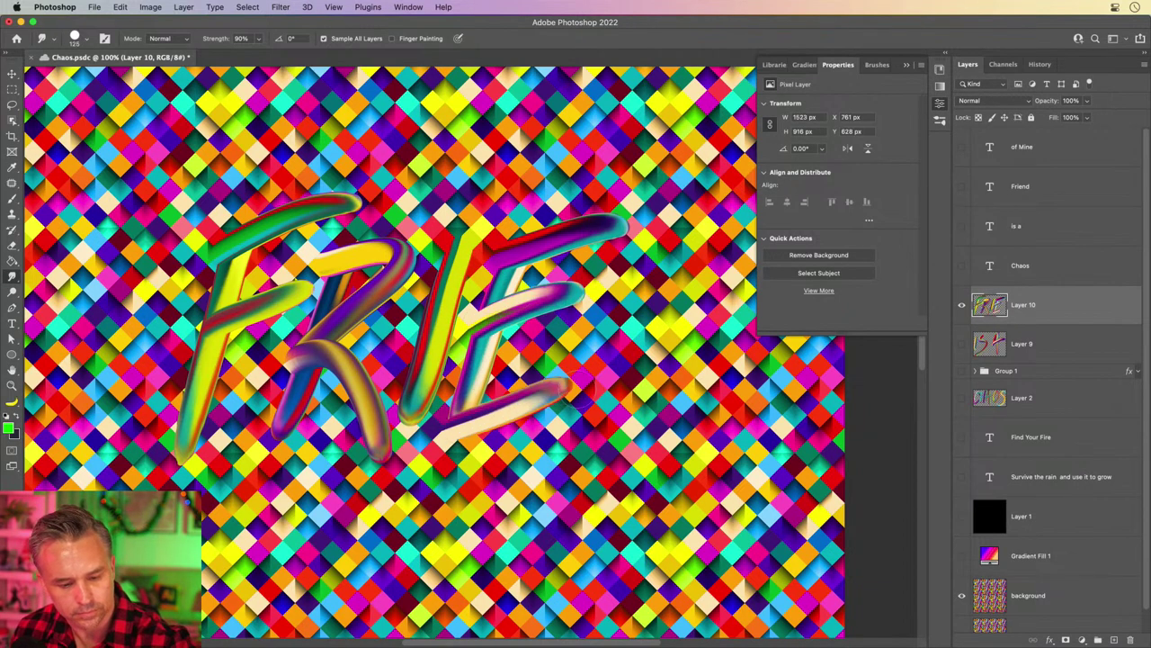
scroll(576, 387, "right", 5)
mouse_move(517, 241)
left_mouse_down()
mouse_move(450, 466)
mouse_move(532, 441)
mouse_move(562, 385)
mouse_move(616, 193)
left_mouse_up()
Shift the FRIEN lettering left to make room and smudge a letter D after the N
key("v")
scroll(289, 133, "left", 5)
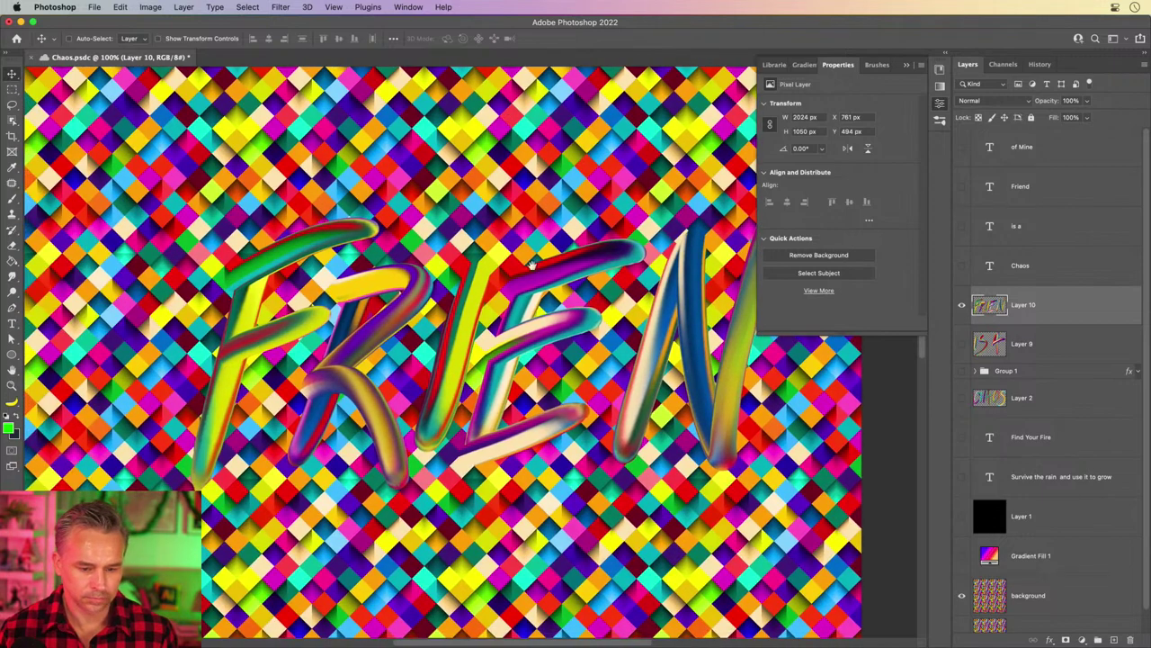
left_click_drag(490, 297, 357, 294)
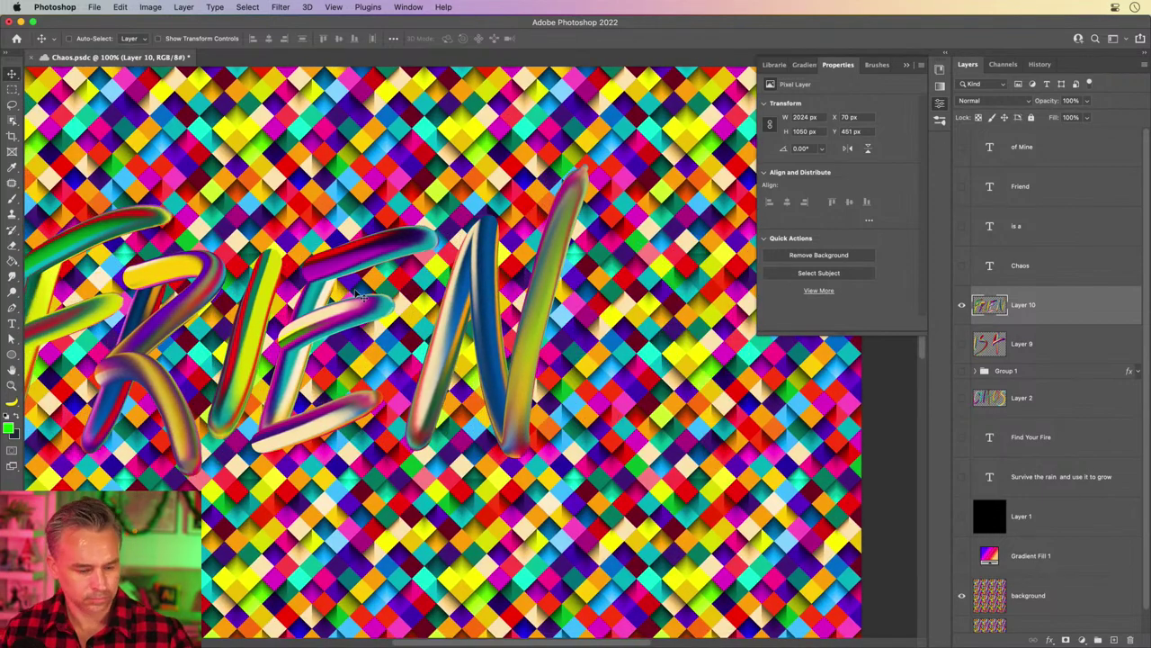
left_click(11, 277)
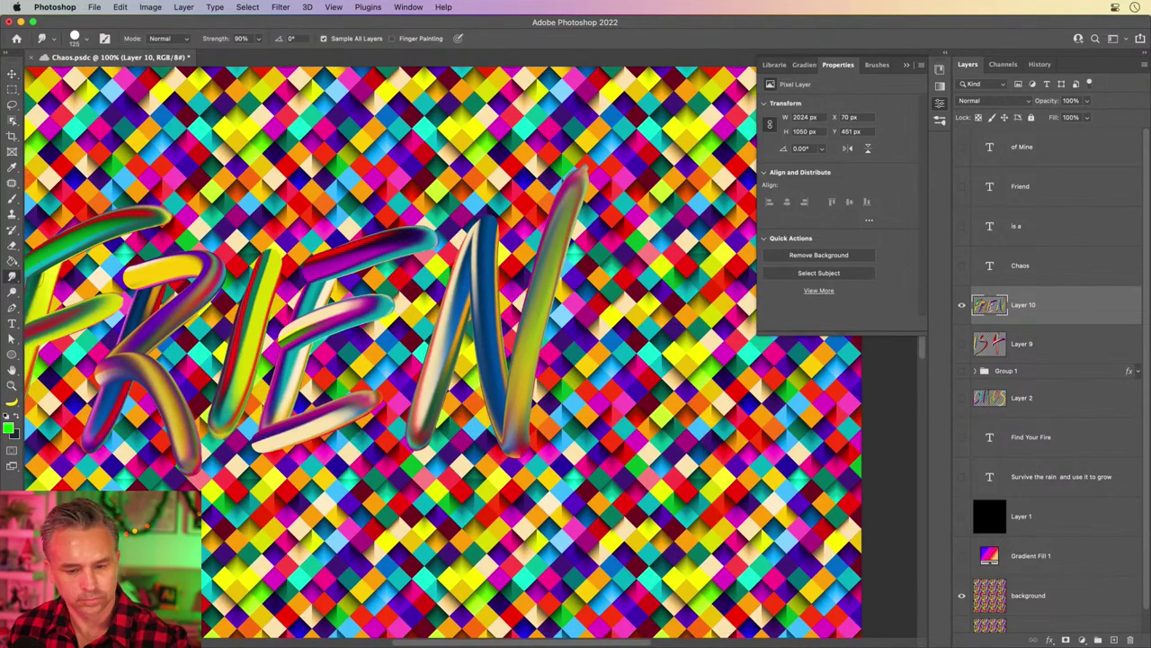
left_click_drag(643, 173, 591, 454)
mouse_move(616, 197)
left_mouse_down()
mouse_move(687, 175)
mouse_move(736, 193)
mouse_move(738, 256)
mouse_move(657, 395)
mouse_move(538, 495)
left_mouse_up()
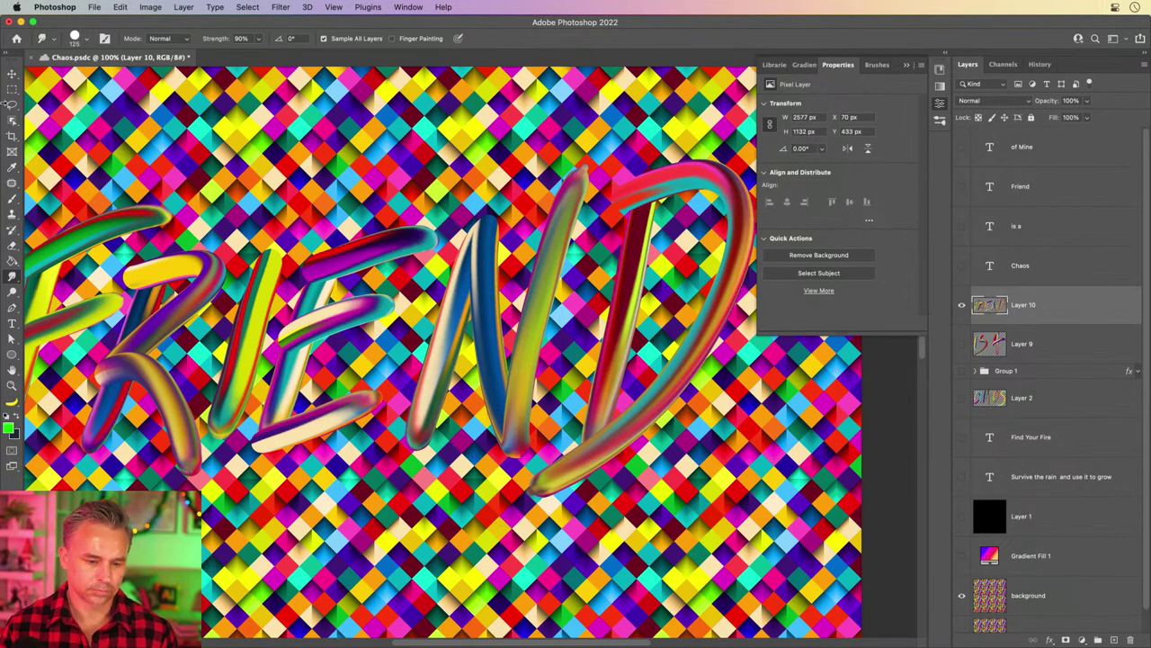
Expand Group 1 and move Layer 10 with the FRIEND lettering into it, directly beneath the Levels adjustment
left_click(13, 74)
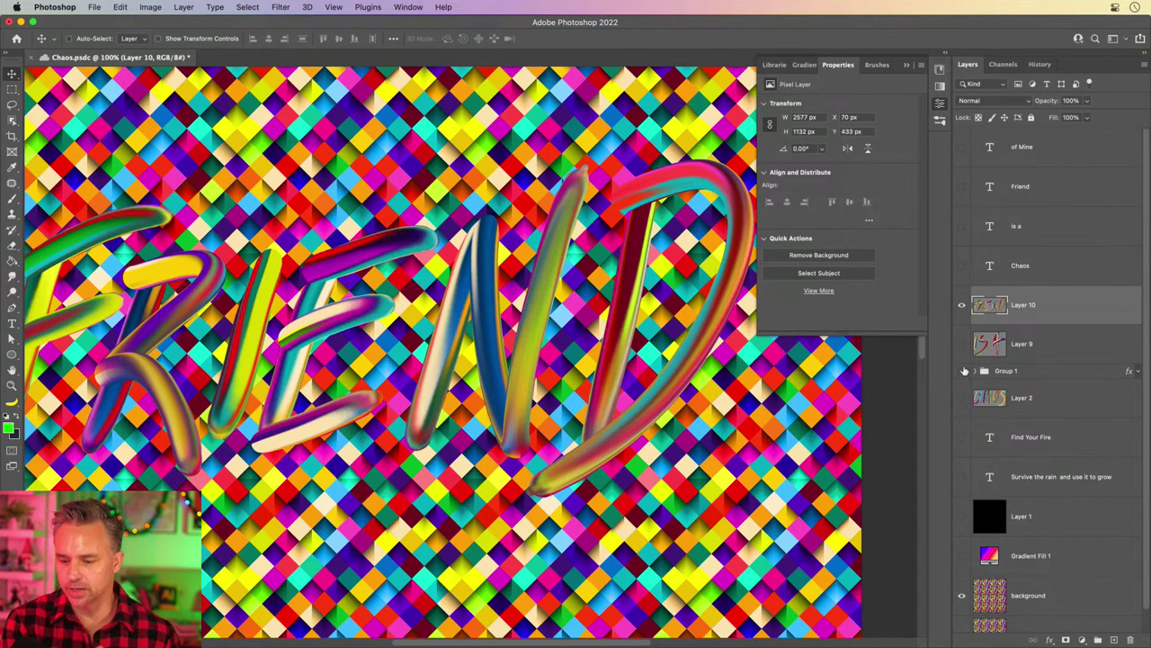
left_click(973, 373)
left_click(975, 372)
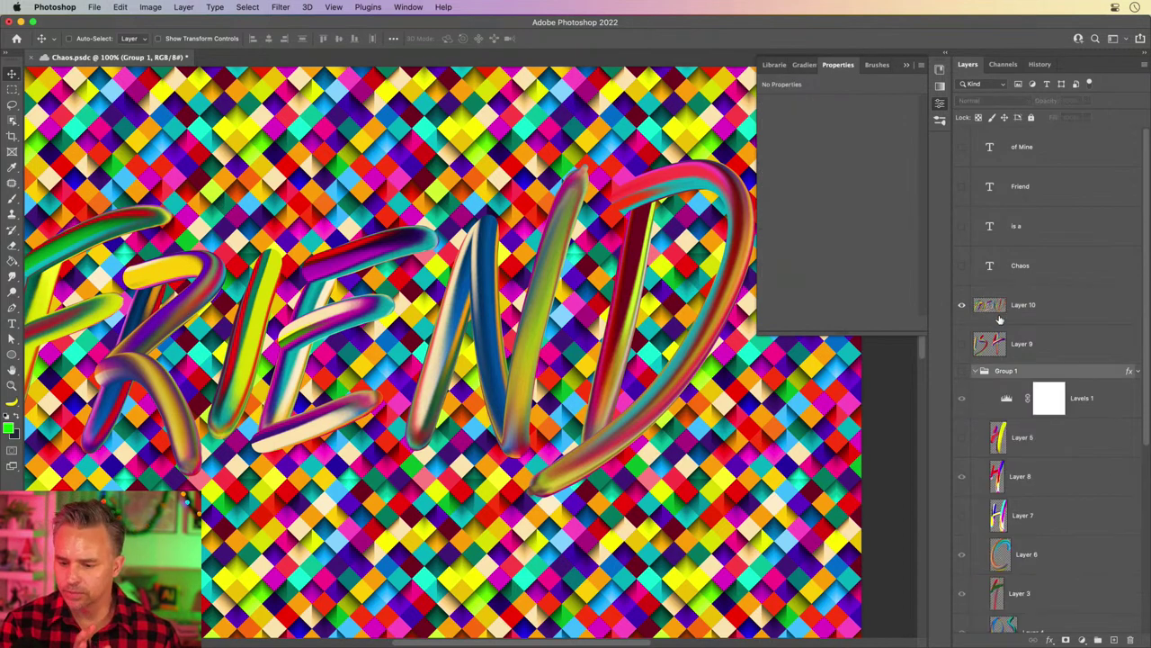
left_click(1034, 307)
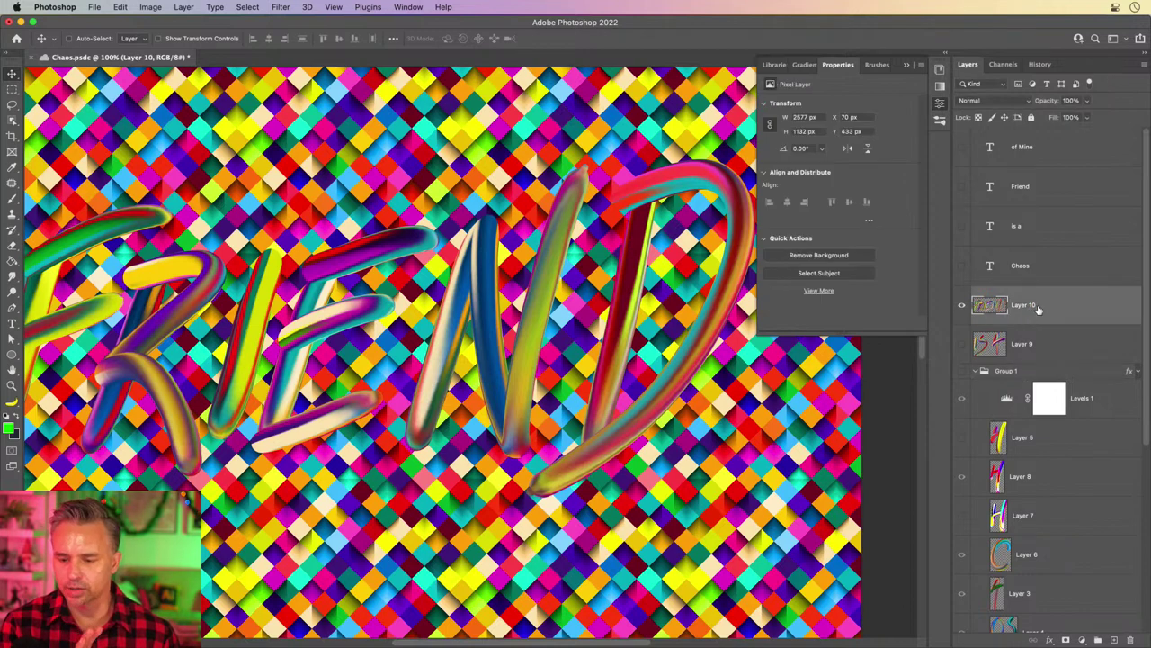
key("super+minus")
left_click_drag(1037, 309, 1033, 419)
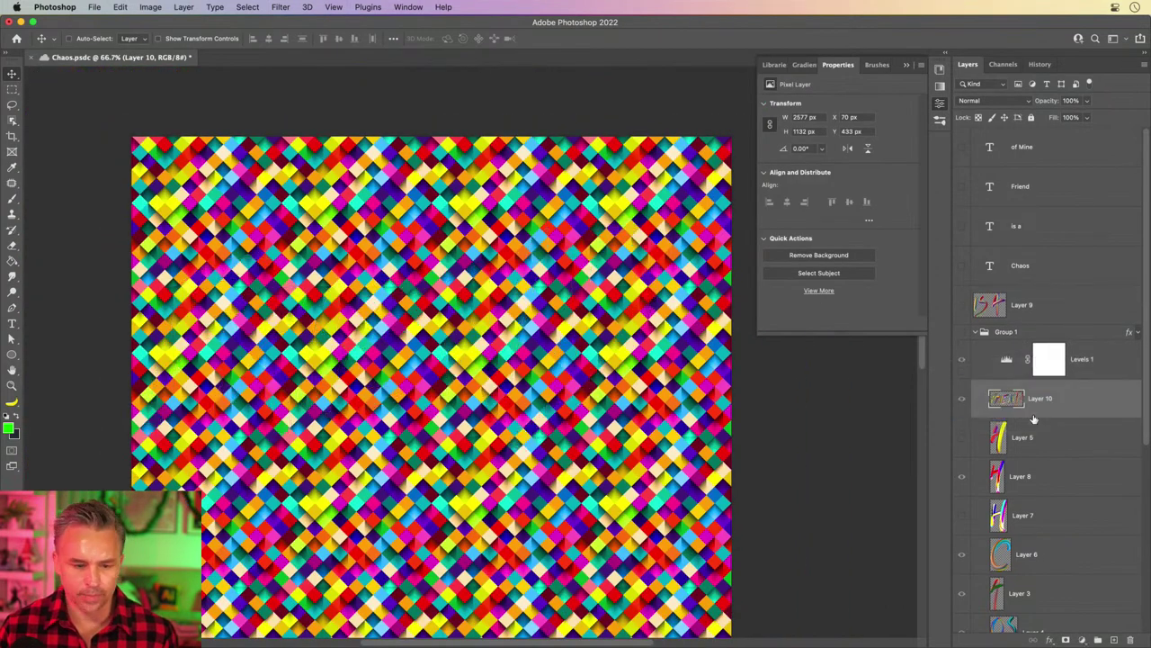
Show Group 1 and move the FRIEND lettering down below CHAOS
left_click(961, 332)
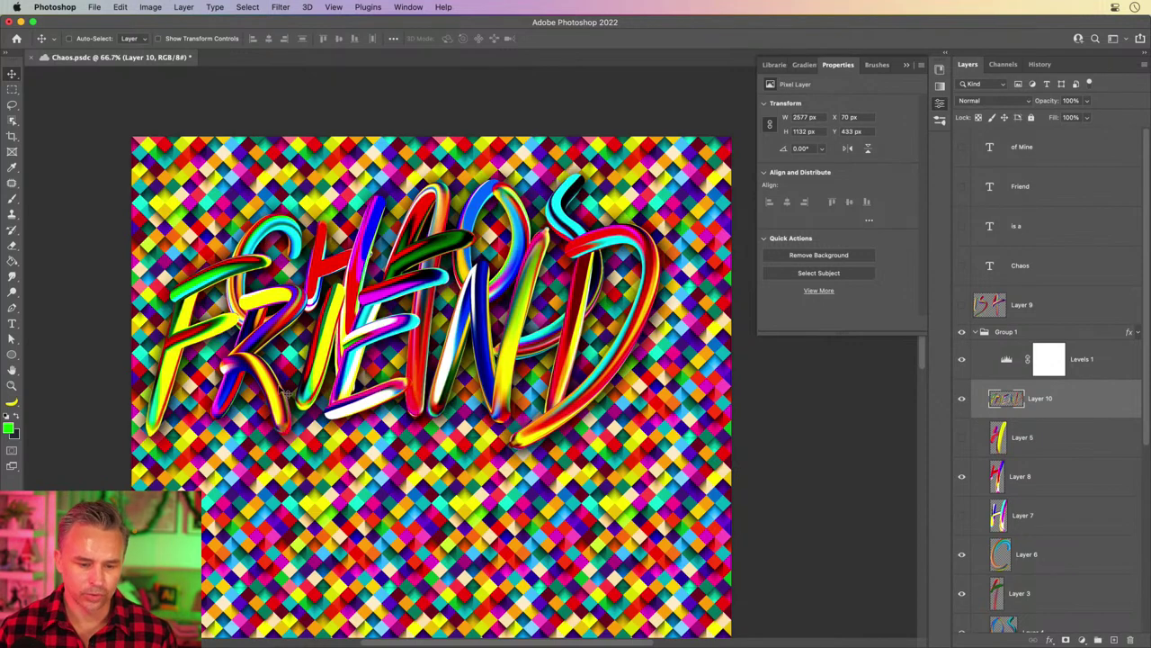
left_click_drag(321, 477, 361, 567)
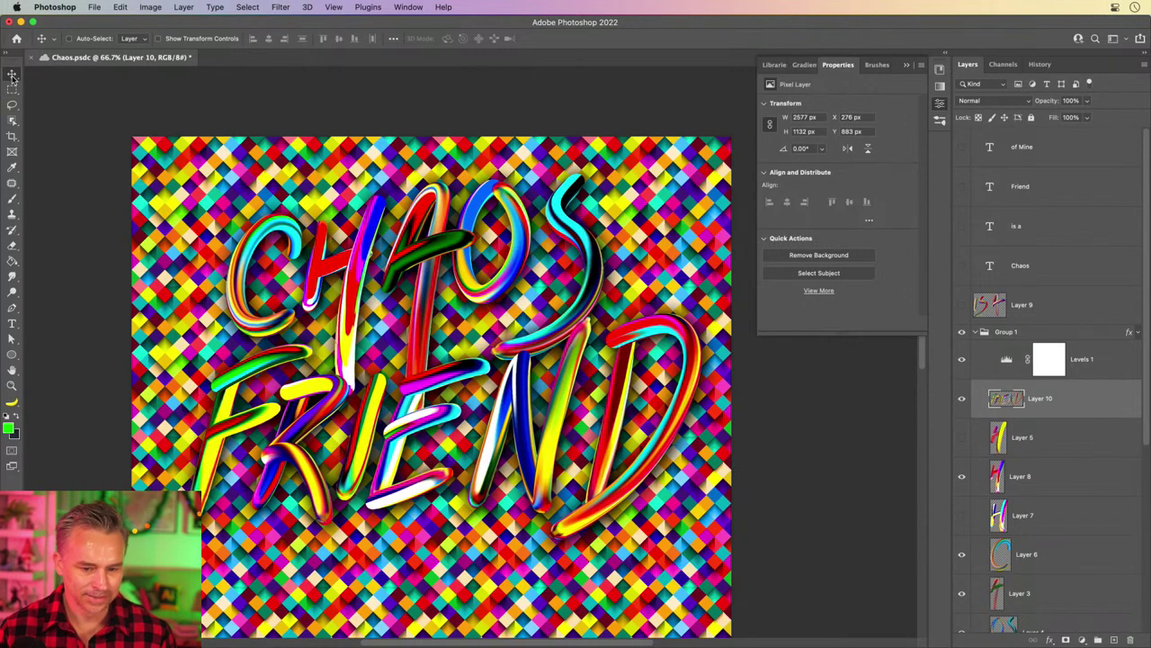
Show Layer 9, move it into Group 1 directly beneath the Levels adjustment, and shift the IS A lettering down and left
left_click(962, 305)
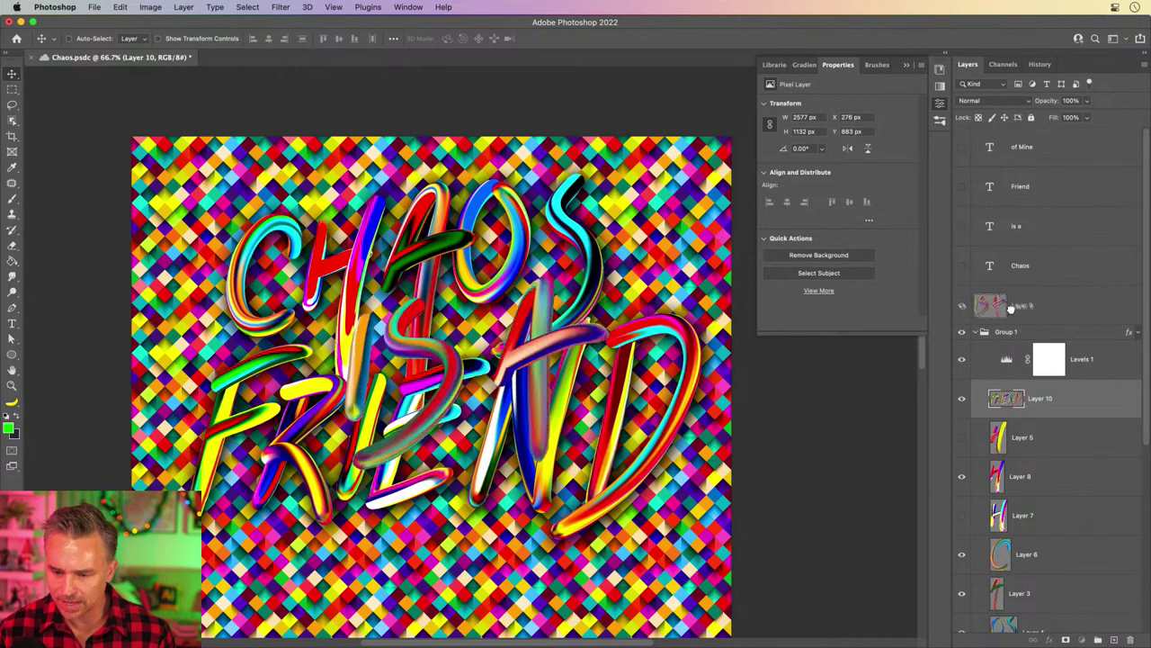
left_click_drag(1008, 311, 1025, 373)
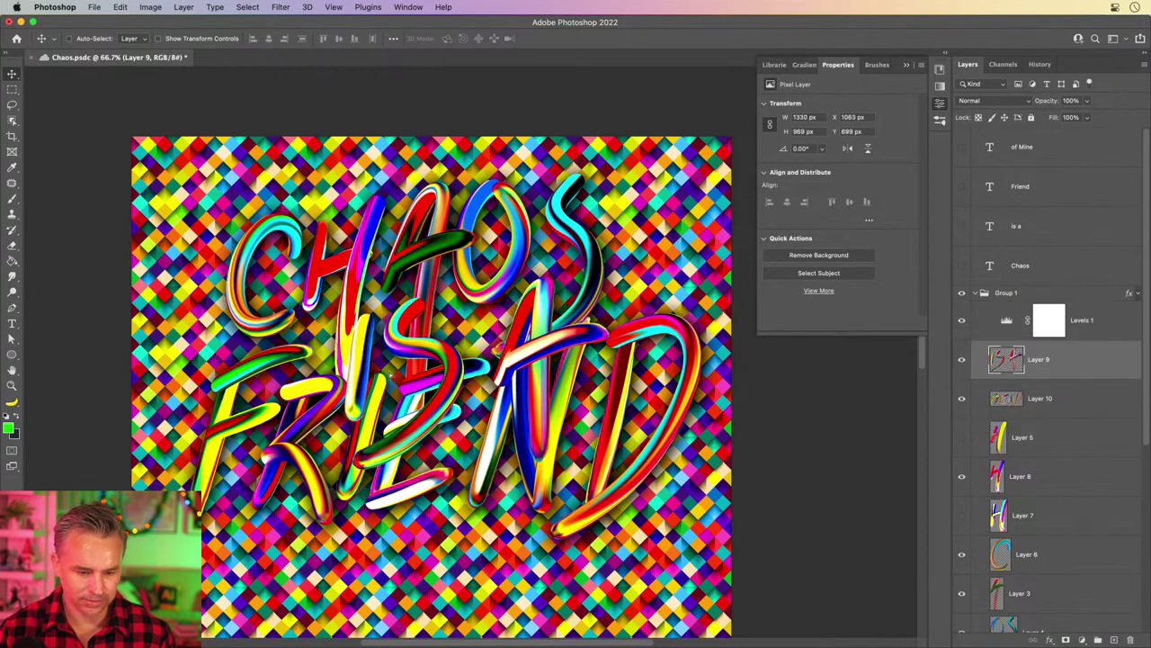
left_click_drag(446, 249, 340, 412)
Hide Layers 9 and 10, add a new layer above the Chaos text layer, and hide Group 1
left_click(962, 359)
left_click(962, 398)
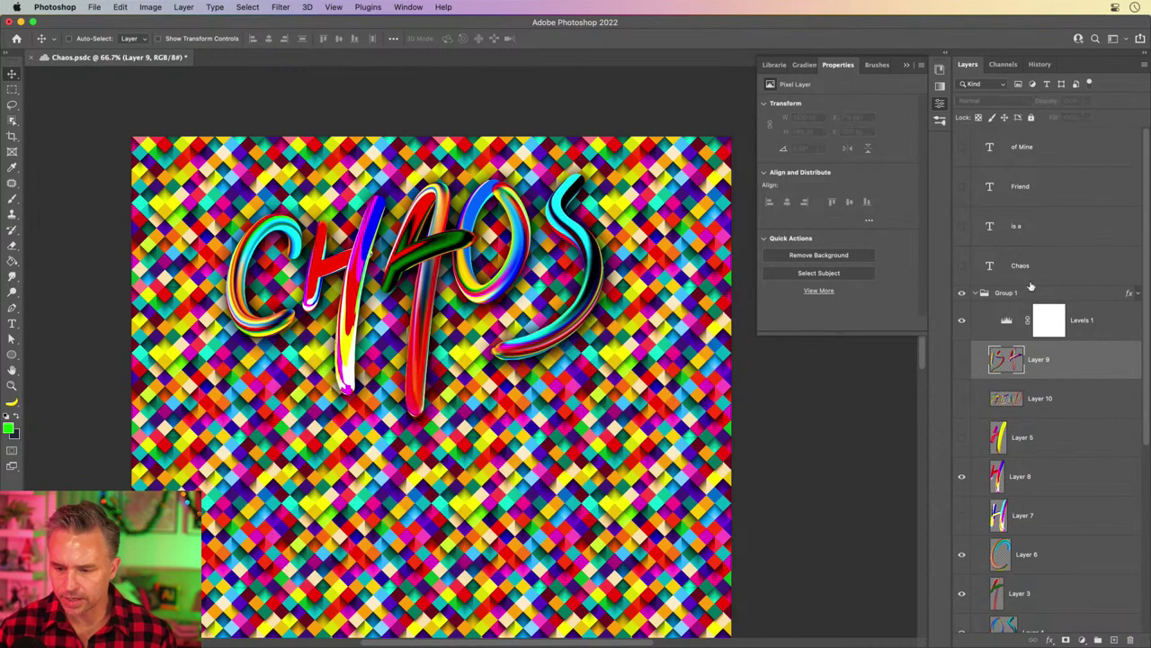
left_click(1045, 270)
left_click(1114, 640)
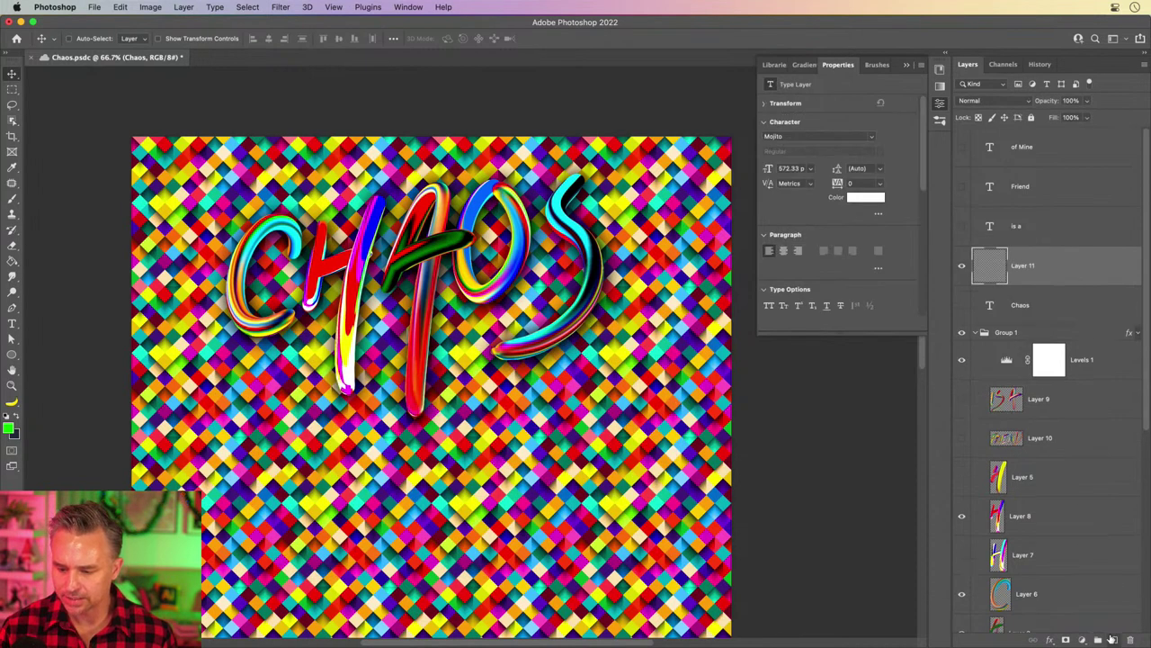
key("super+1")
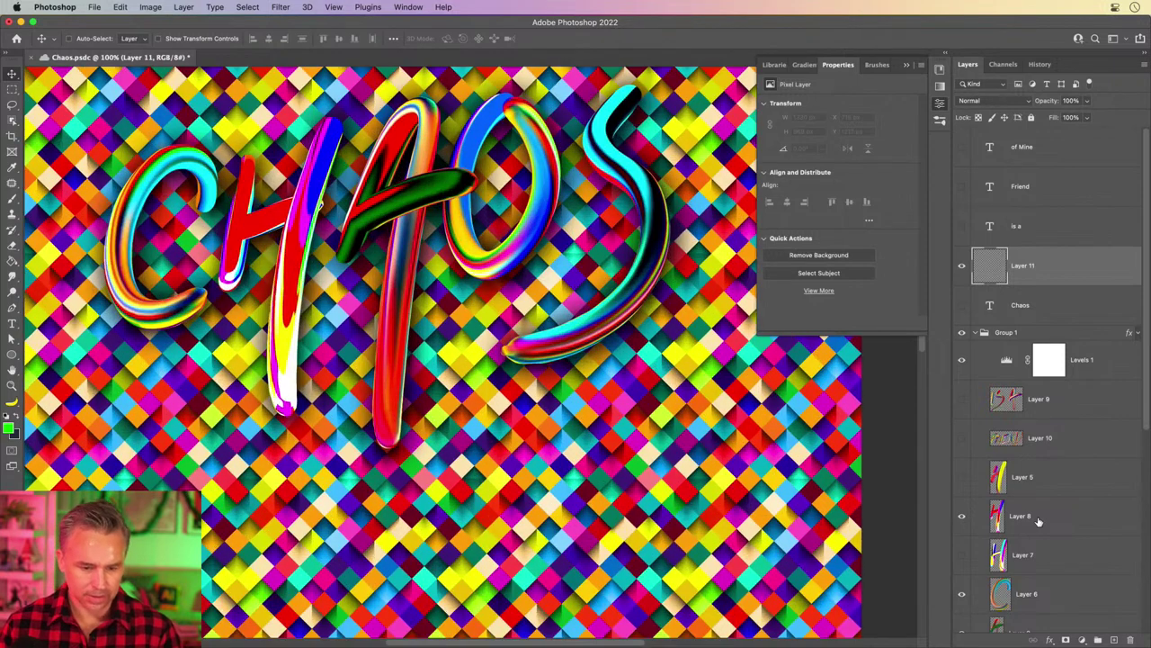
left_click(961, 334)
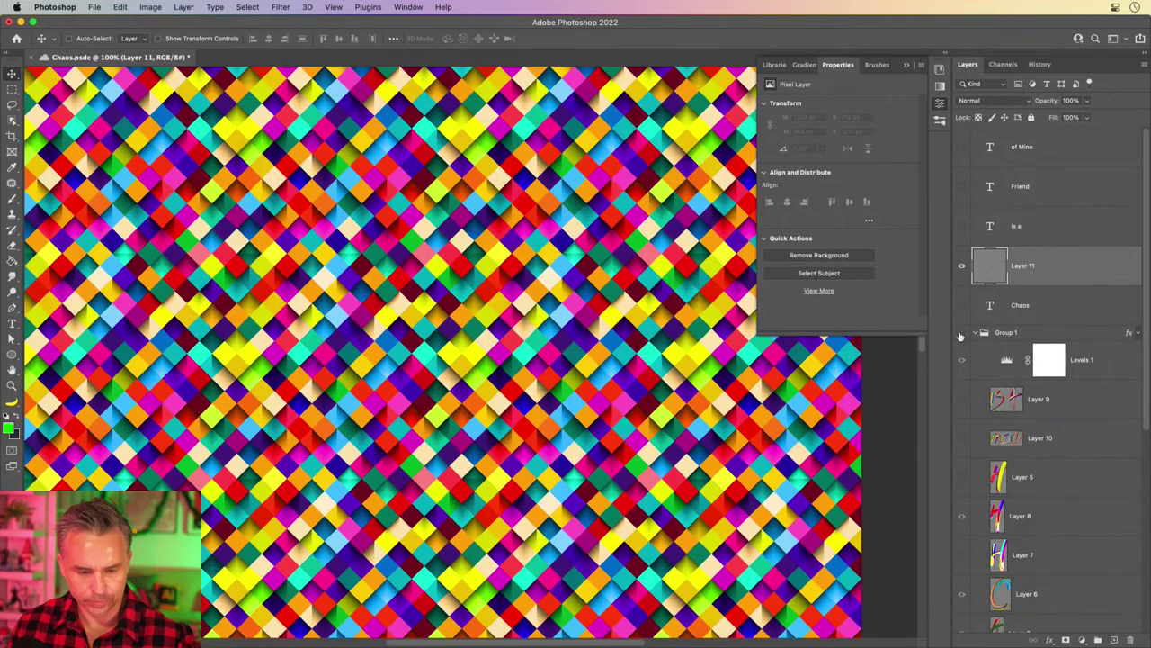
Smudge the word OF in the middle of the pattern on Layer 11
left_click(12, 276)
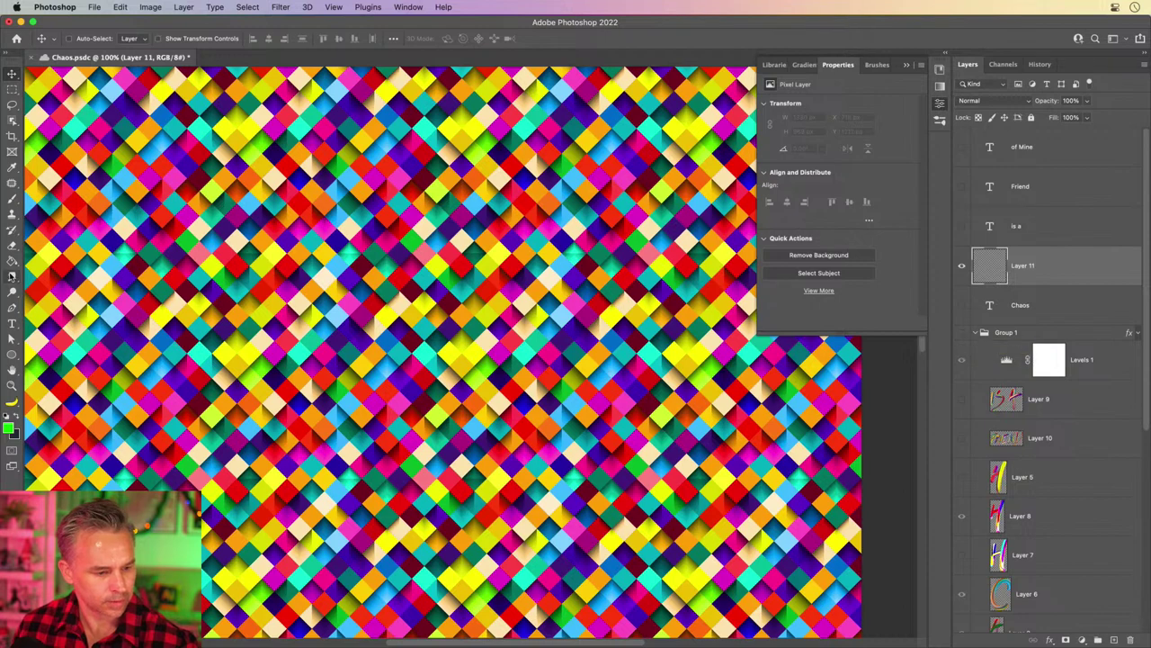
mouse_move(364, 283)
left_mouse_down()
mouse_move(338, 383)
mouse_move(395, 423)
mouse_move(412, 353)
mouse_move(394, 298)
mouse_move(441, 372)
mouse_move(419, 455)
left_mouse_up()
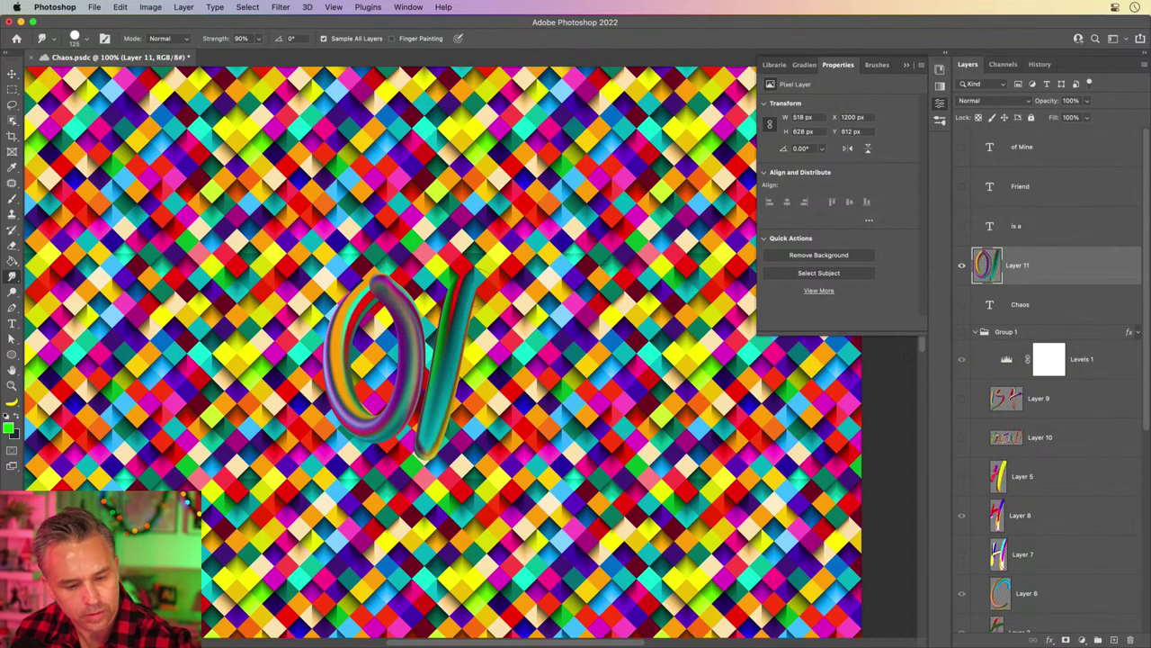
left_click_drag(449, 297, 540, 253)
left_click_drag(434, 364, 515, 324)
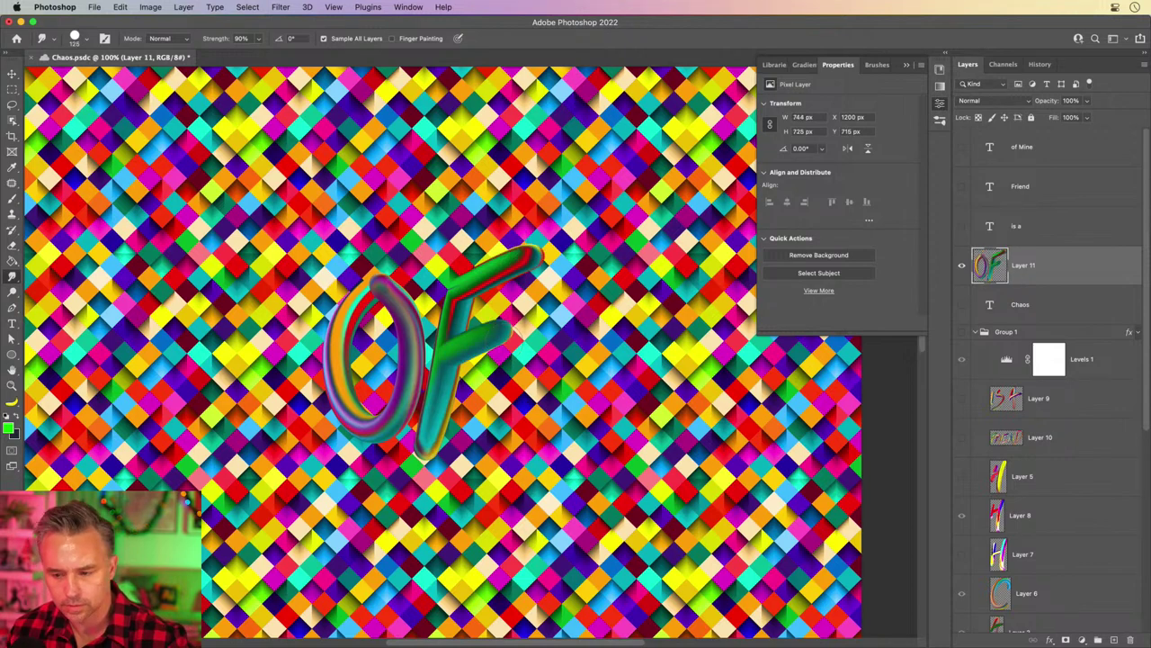
Add a new layer above Layer 11, hide Layer 11, and smudge the letters M and I and the N's first stem
left_click(1114, 639)
left_click(961, 304)
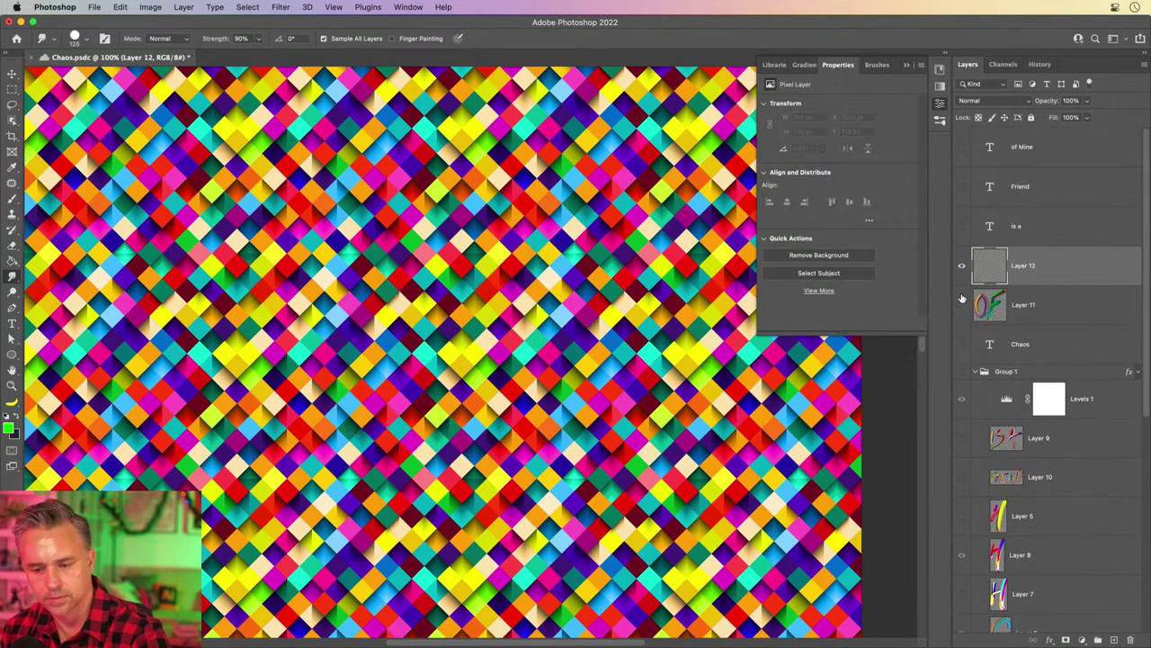
mouse_move(269, 403)
left_mouse_down()
mouse_move(281, 227)
mouse_move(307, 356)
mouse_move(336, 306)
mouse_move(357, 209)
mouse_move(364, 477)
left_mouse_up()
left_click_drag(424, 213, 403, 415)
mouse_move(475, 212)
left_mouse_down()
mouse_move(446, 335)
mouse_move(445, 416)
mouse_move(486, 274)
mouse_move(540, 490)
mouse_move(531, 364)
mouse_move(558, 194)
left_mouse_up()
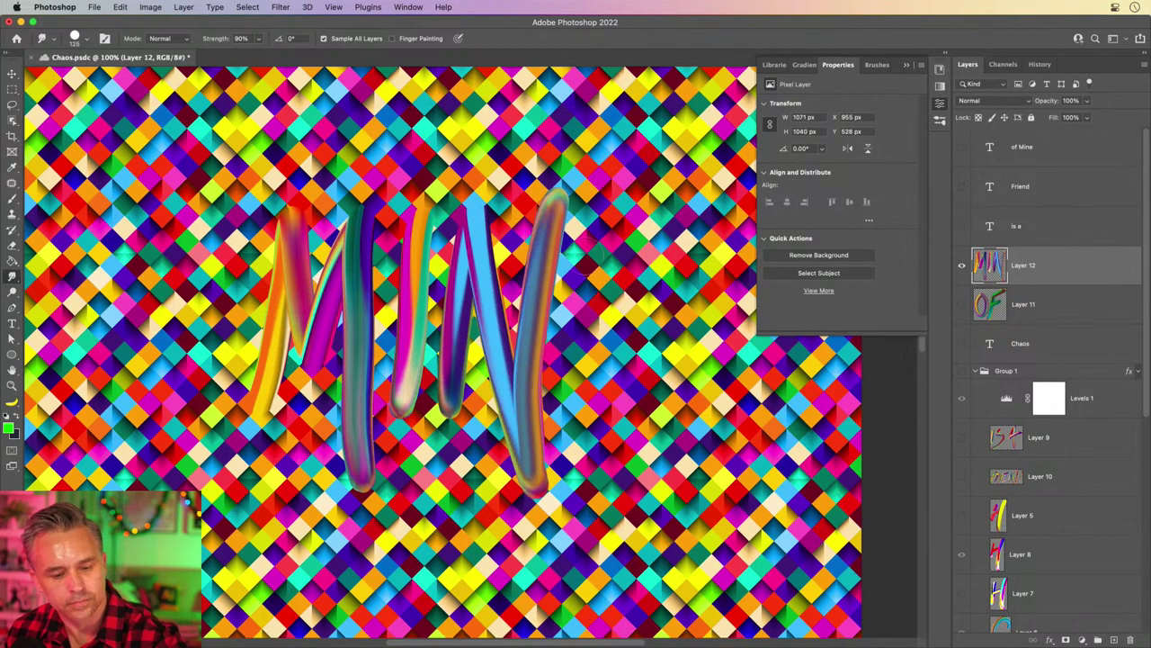
key("super+z")
key("super+z")
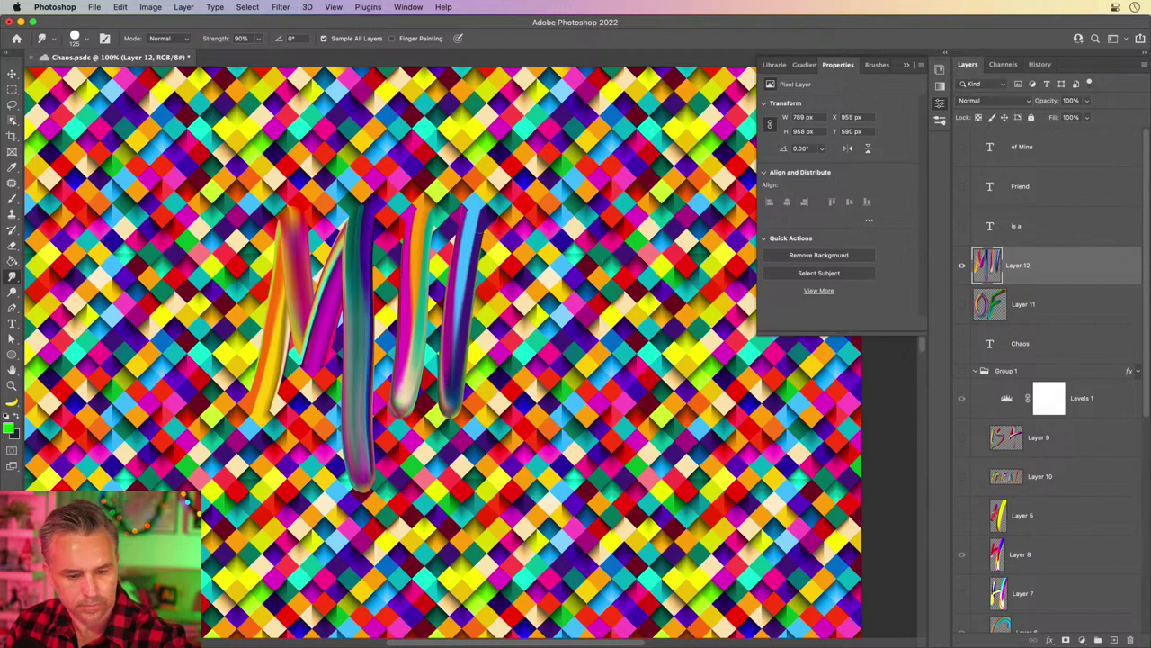
Smudge the rest of the N and a letter E after it to complete MINE on Layer 12
mouse_move(478, 196)
left_mouse_down()
mouse_move(499, 400)
mouse_move(520, 388)
mouse_move(550, 180)
mouse_move(576, 266)
mouse_move(550, 396)
mouse_move(626, 178)
mouse_move(695, 144)
left_mouse_up()
left_click_drag(563, 270, 649, 236)
left_click_drag(551, 391, 673, 313)
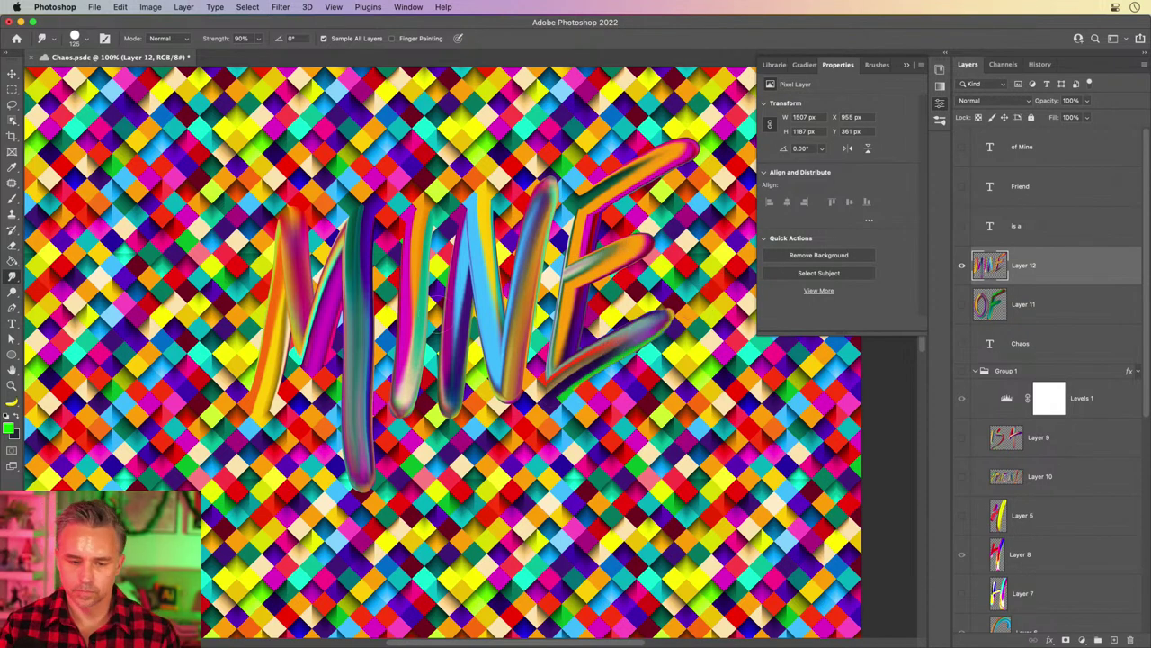
Show Layer 11 and move Layers 12 and 11 into Group 1, between Layer 9 and Layer 10
left_click(11, 74)
key("super+0")
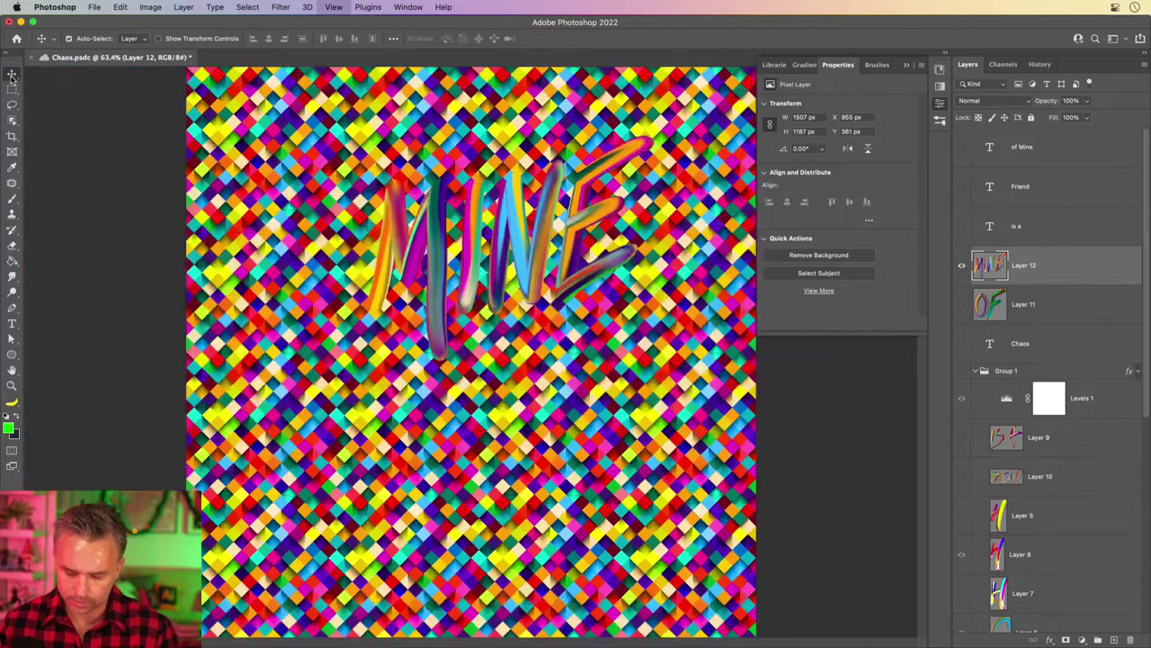
left_click(961, 305)
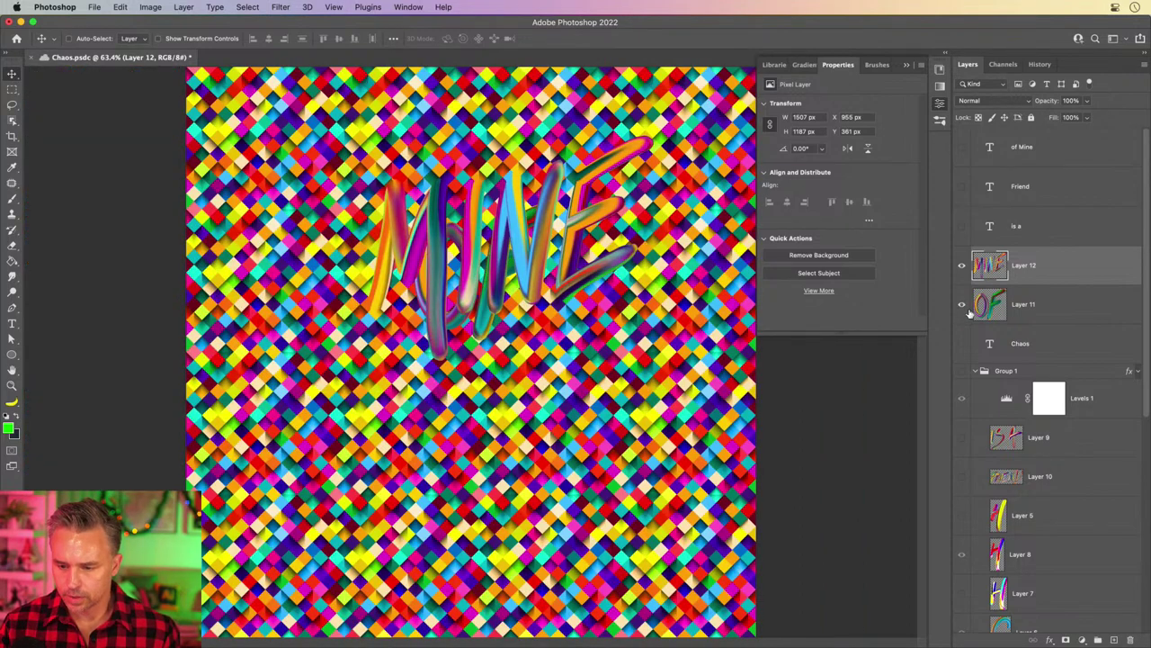
left_click(1030, 310, "shift")
left_click_drag(1030, 310, 1062, 447)
Show Group 1 together with the IS A lettering on Layer 9 and the FRIEND lettering on Layer 10
key("super+minus")
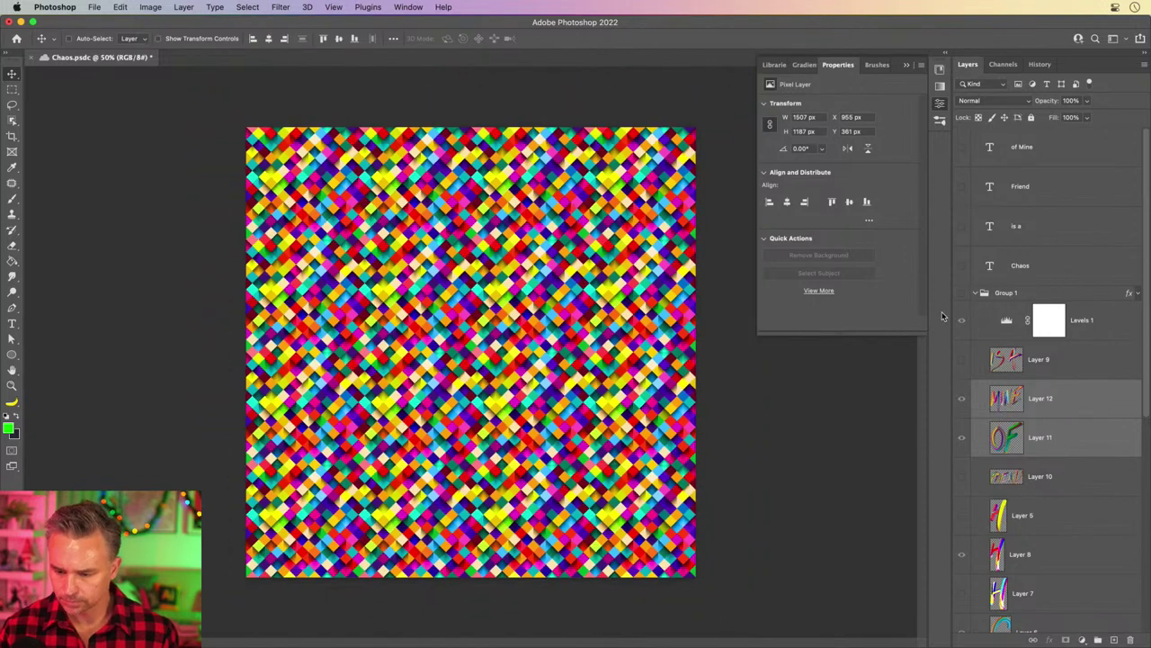
left_click(961, 360)
left_click(961, 476)
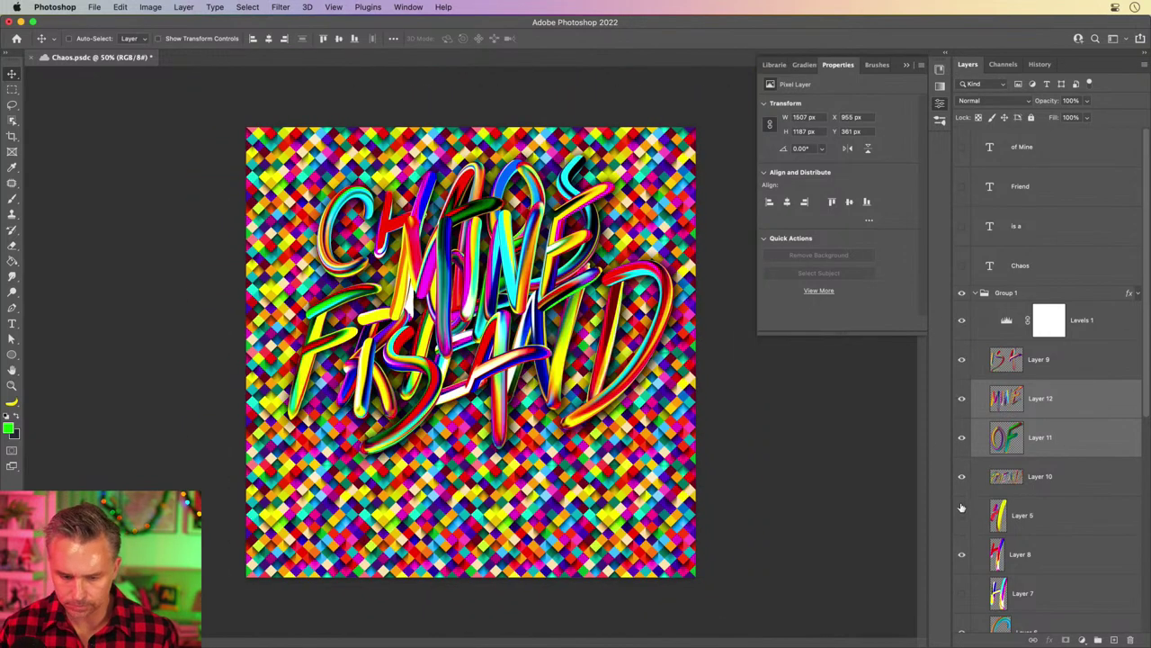
Show the black Layer 1 behind the lettering and set its opacity to 100%
scroll(973, 584, "down", 8)
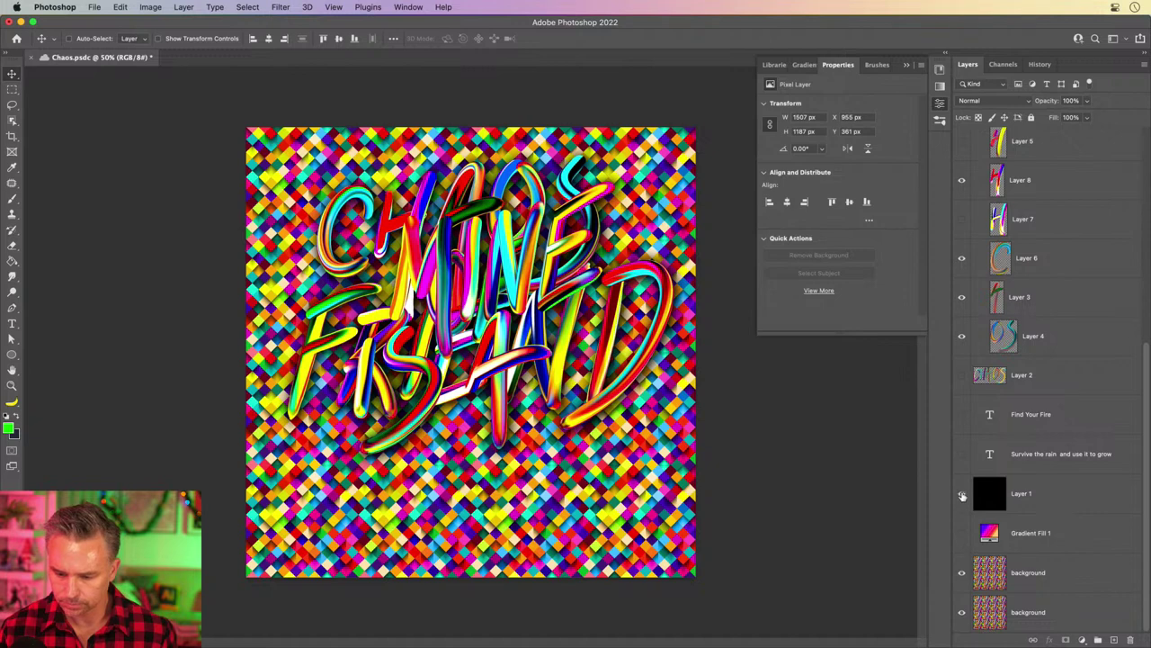
left_click(961, 493)
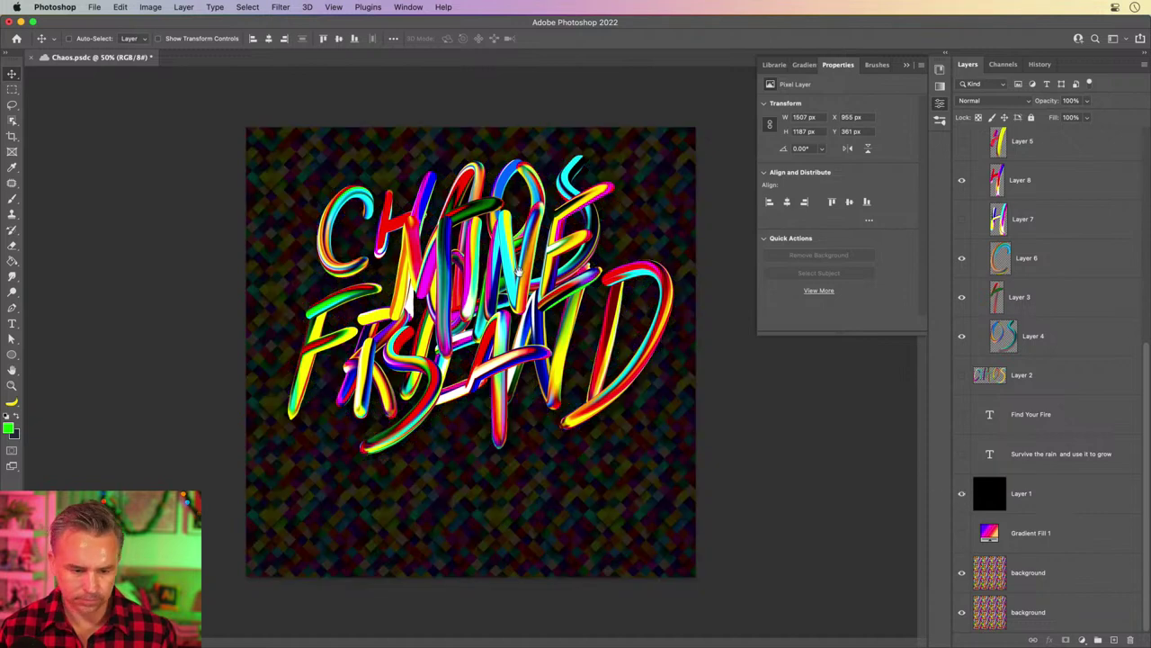
left_click(1065, 502)
left_click_drag(1046, 101, 1148, 105)
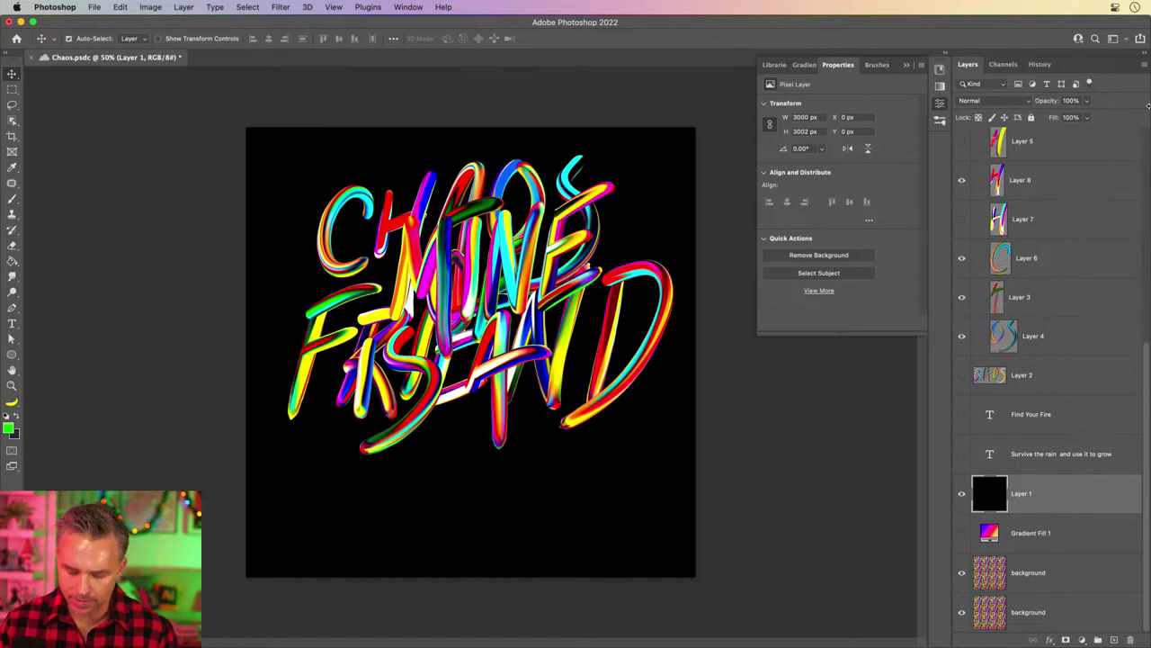
Move the O and S of CHAOS on Layer 4 down to about Y 1182 px
key("super+equal")
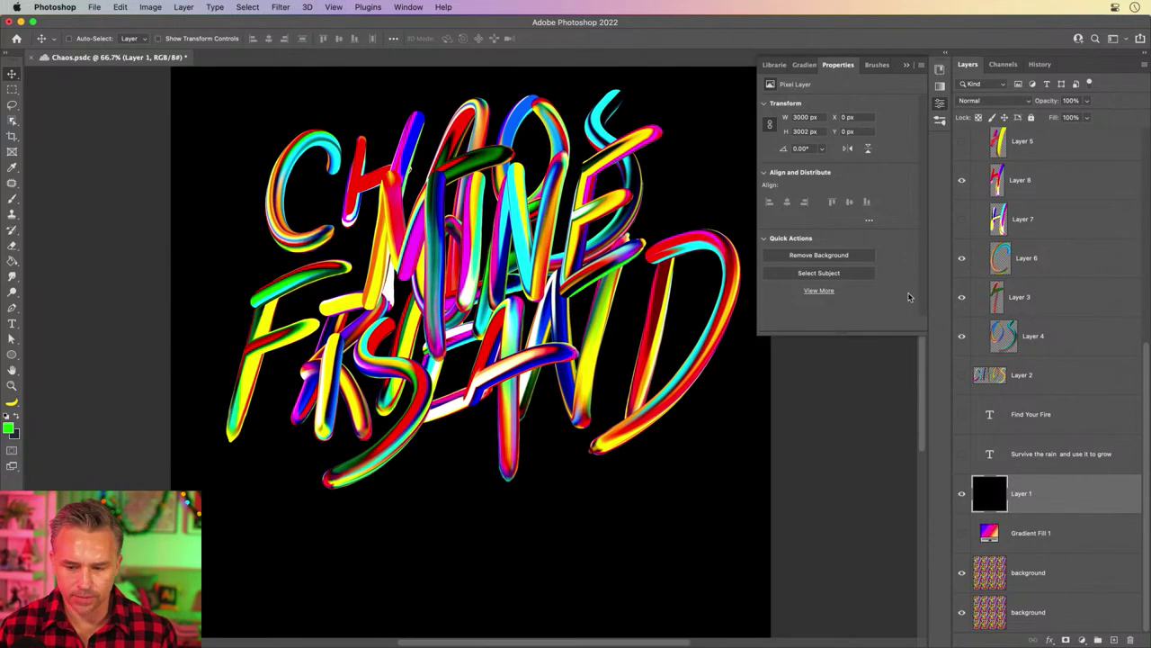
left_click(1038, 340)
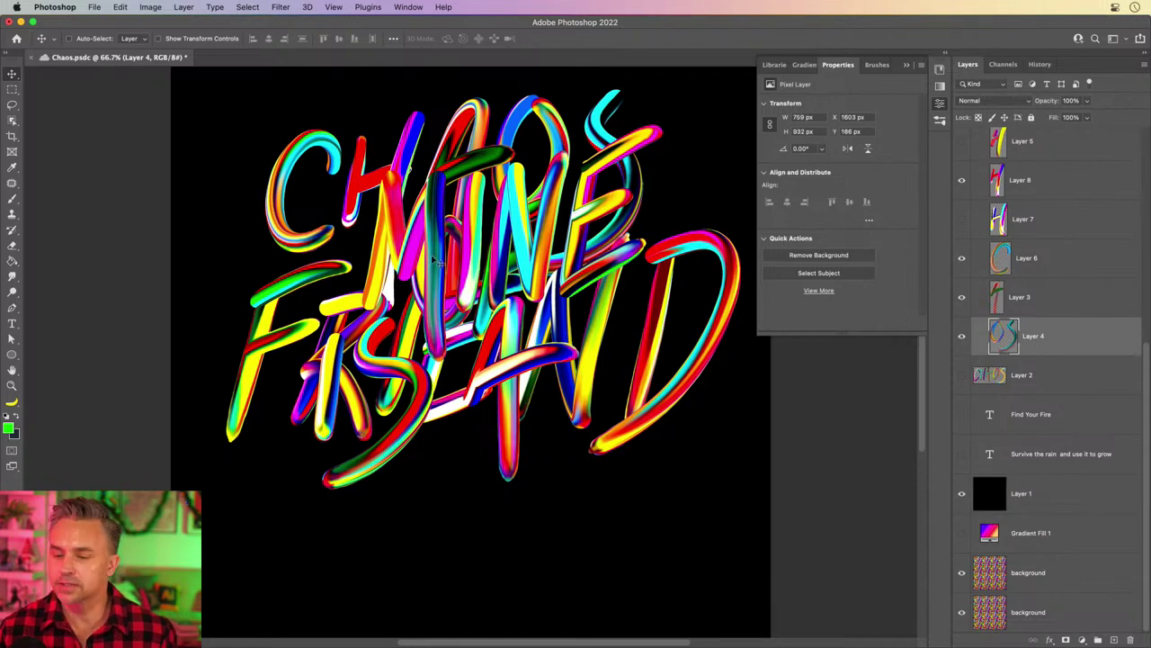
mouse_move(409, 167)
left_mouse_down()
mouse_move(338, 214)
mouse_move(353, 295)
mouse_move(378, 270)
mouse_move(355, 259)
mouse_move(366, 232)
mouse_move(357, 257)
left_mouse_up()
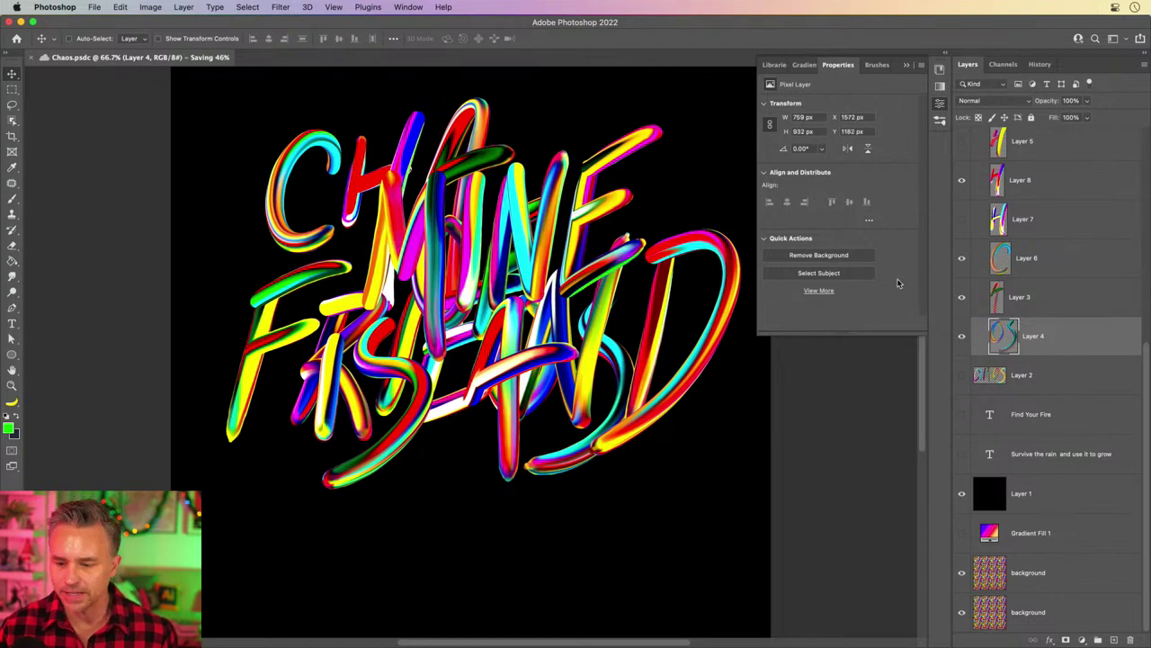
Hide Layers 9, 12 and 11, and move the FRIEND lettering on Layer 10 down to about Y 1957 px
scroll(1014, 171, "up", 7)
scroll(1013, 180, "down", 2)
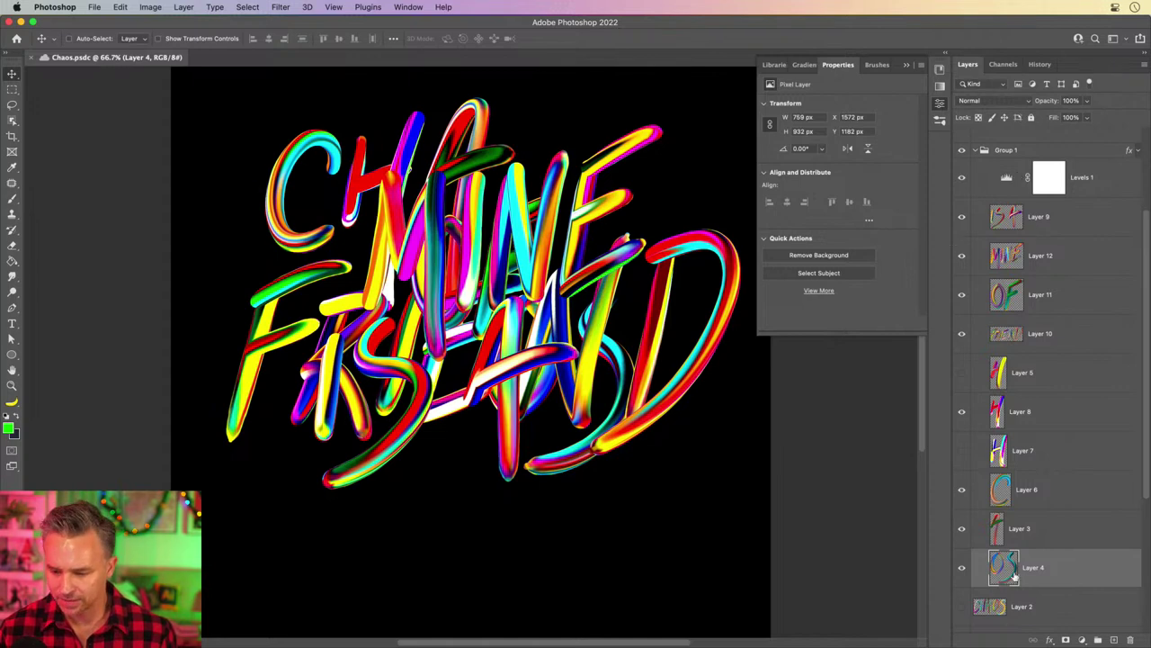
left_click_drag(962, 216, 964, 305)
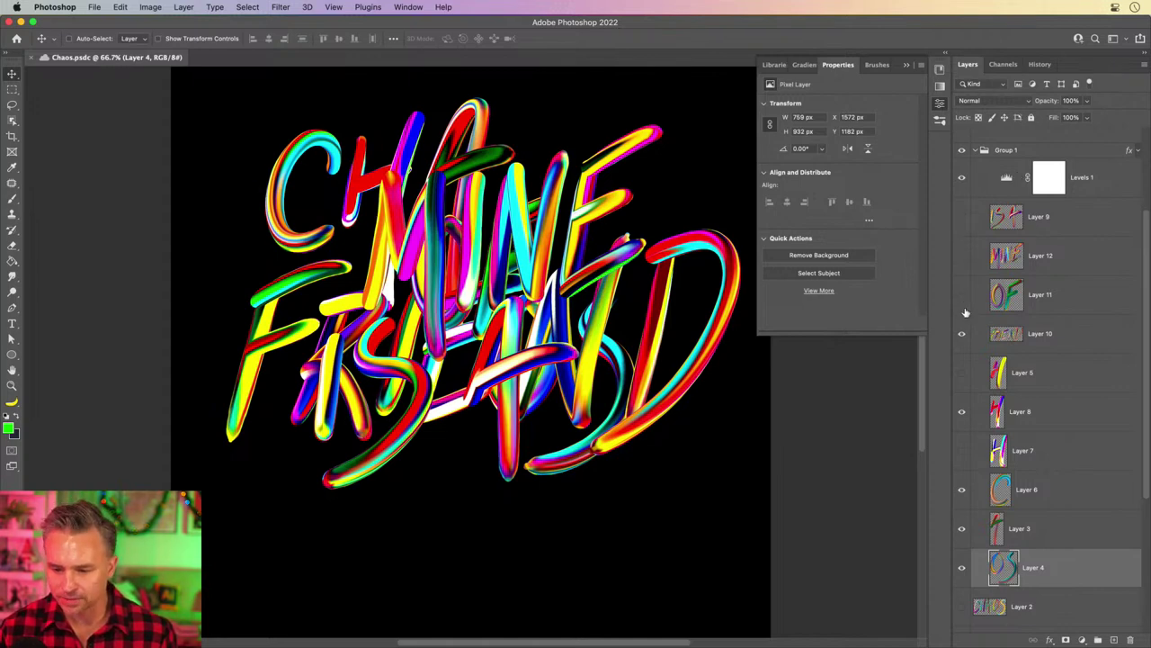
left_click(1029, 336)
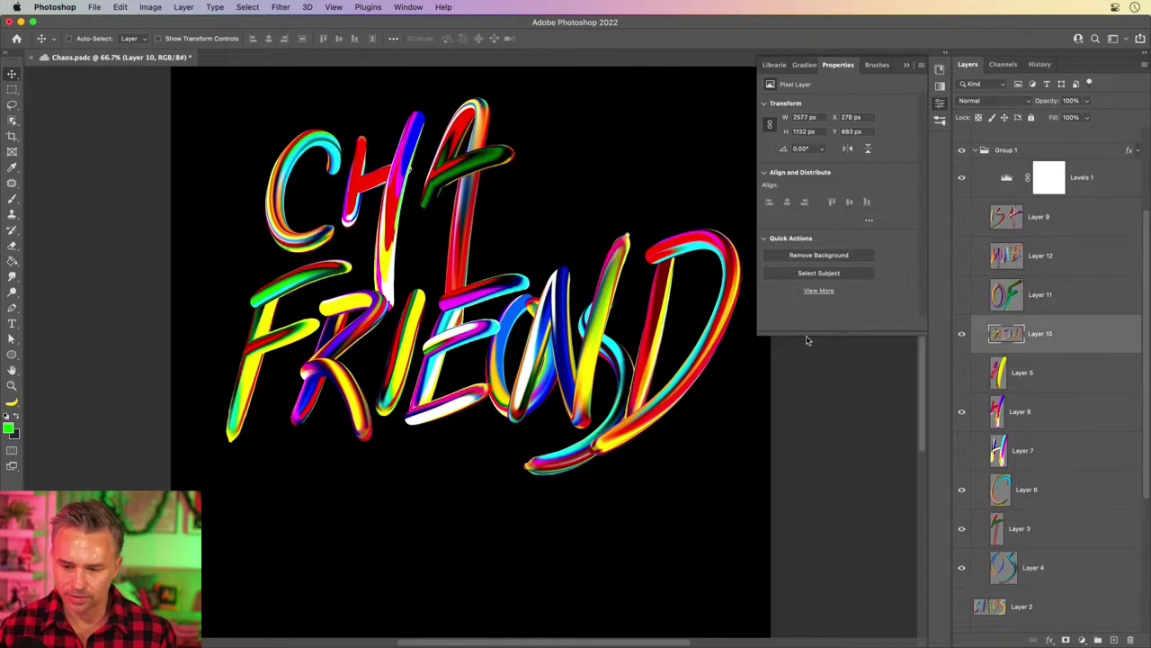
left_click_drag(434, 376, 436, 580)
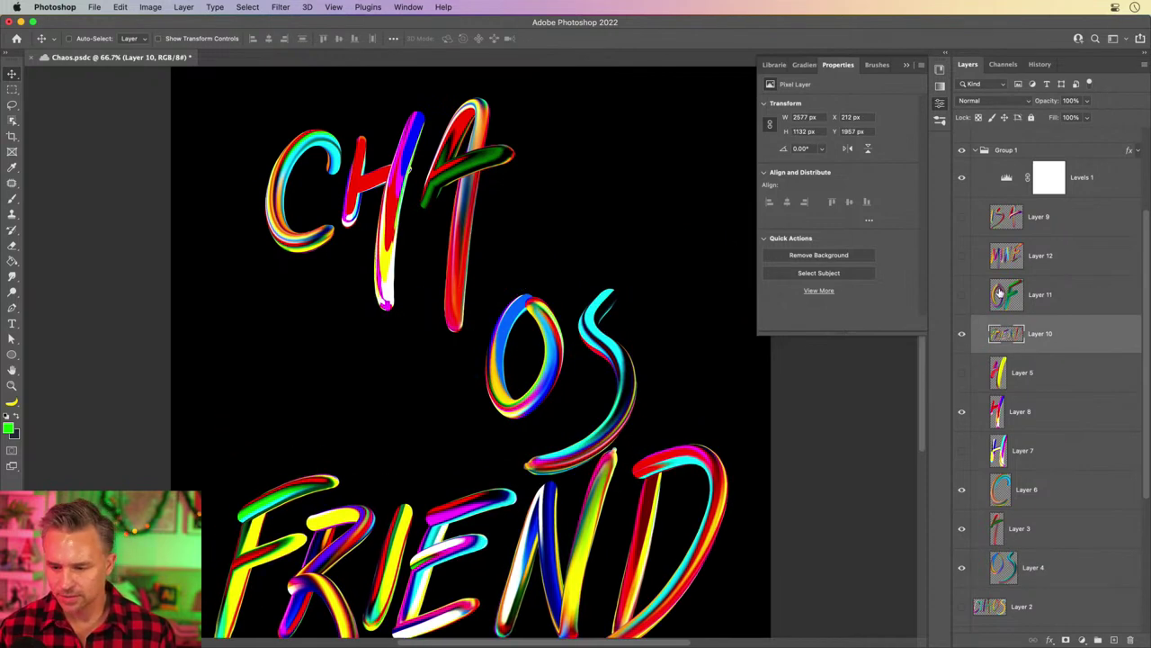
Move the O and S on Layer 4 back up about 1003 px and right about 107 px, beside CHA
scroll(660, 309, "down", 2)
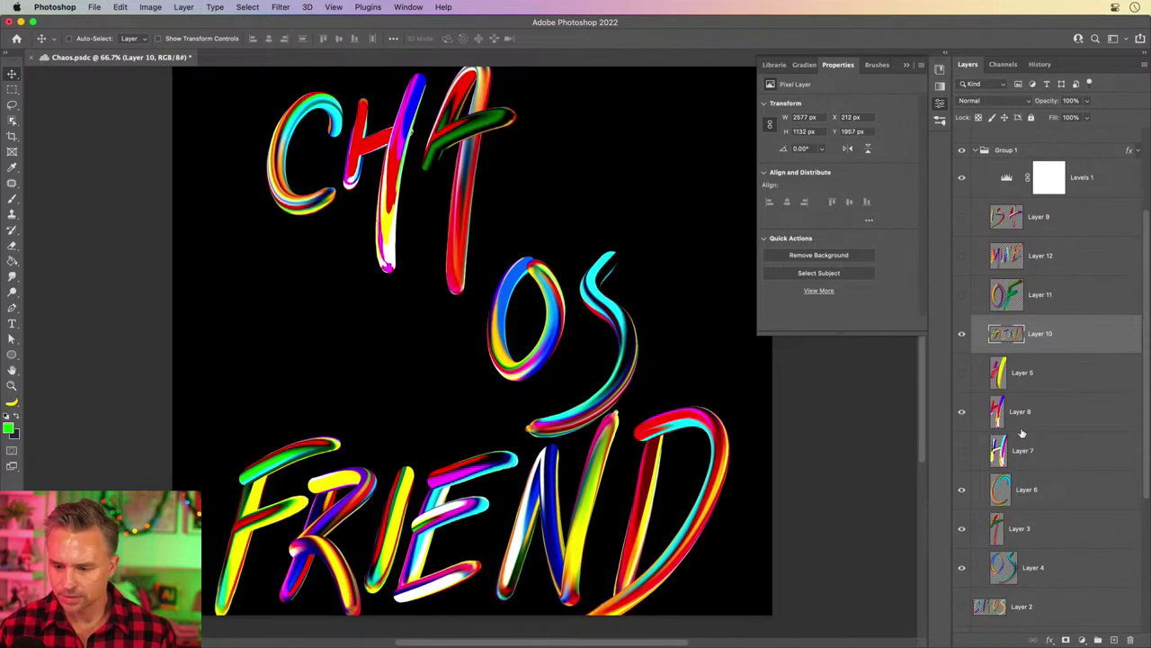
left_click(1008, 559)
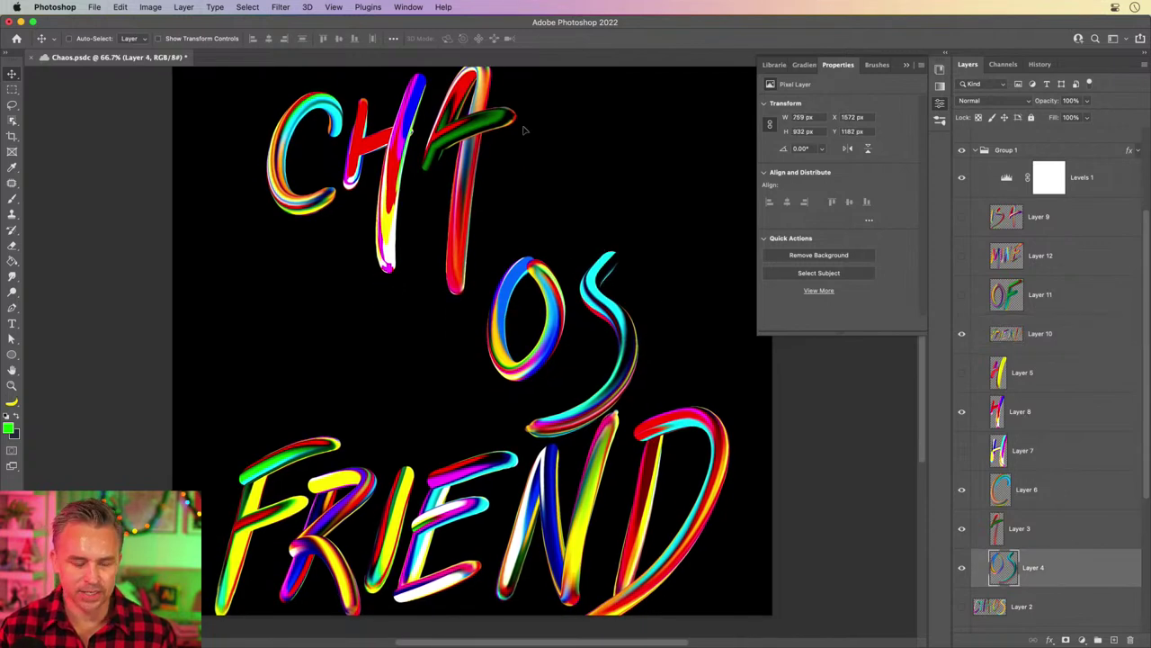
mouse_move(525, 130)
left_mouse_down()
mouse_move(527, 90)
mouse_move(526, 113)
left_mouse_up()
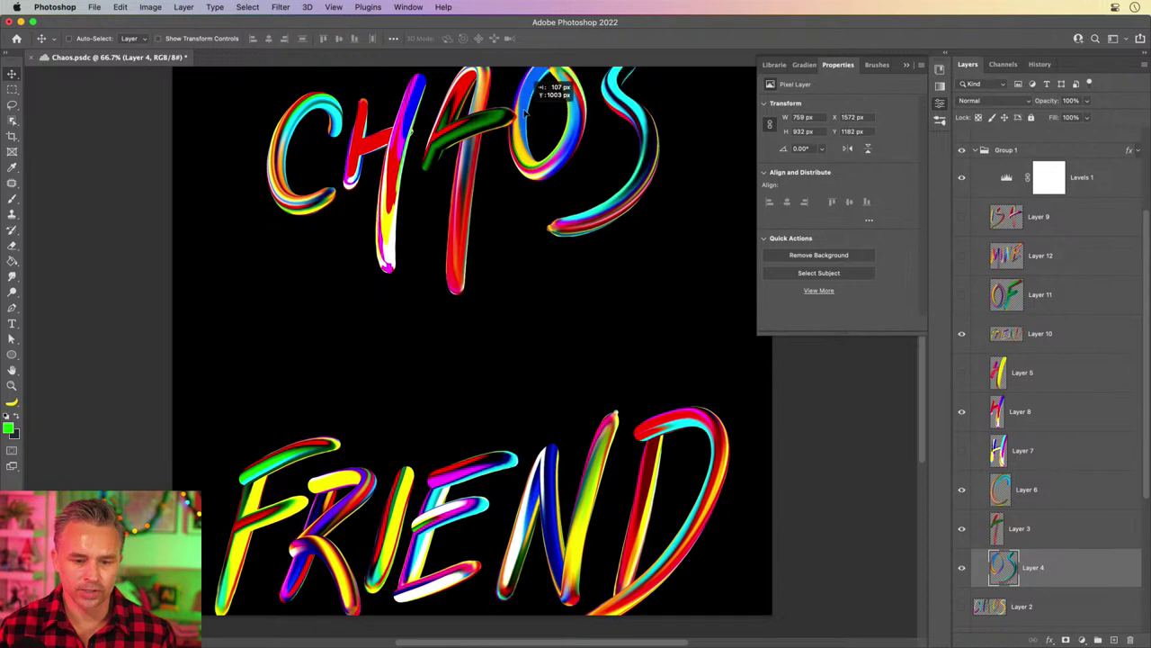